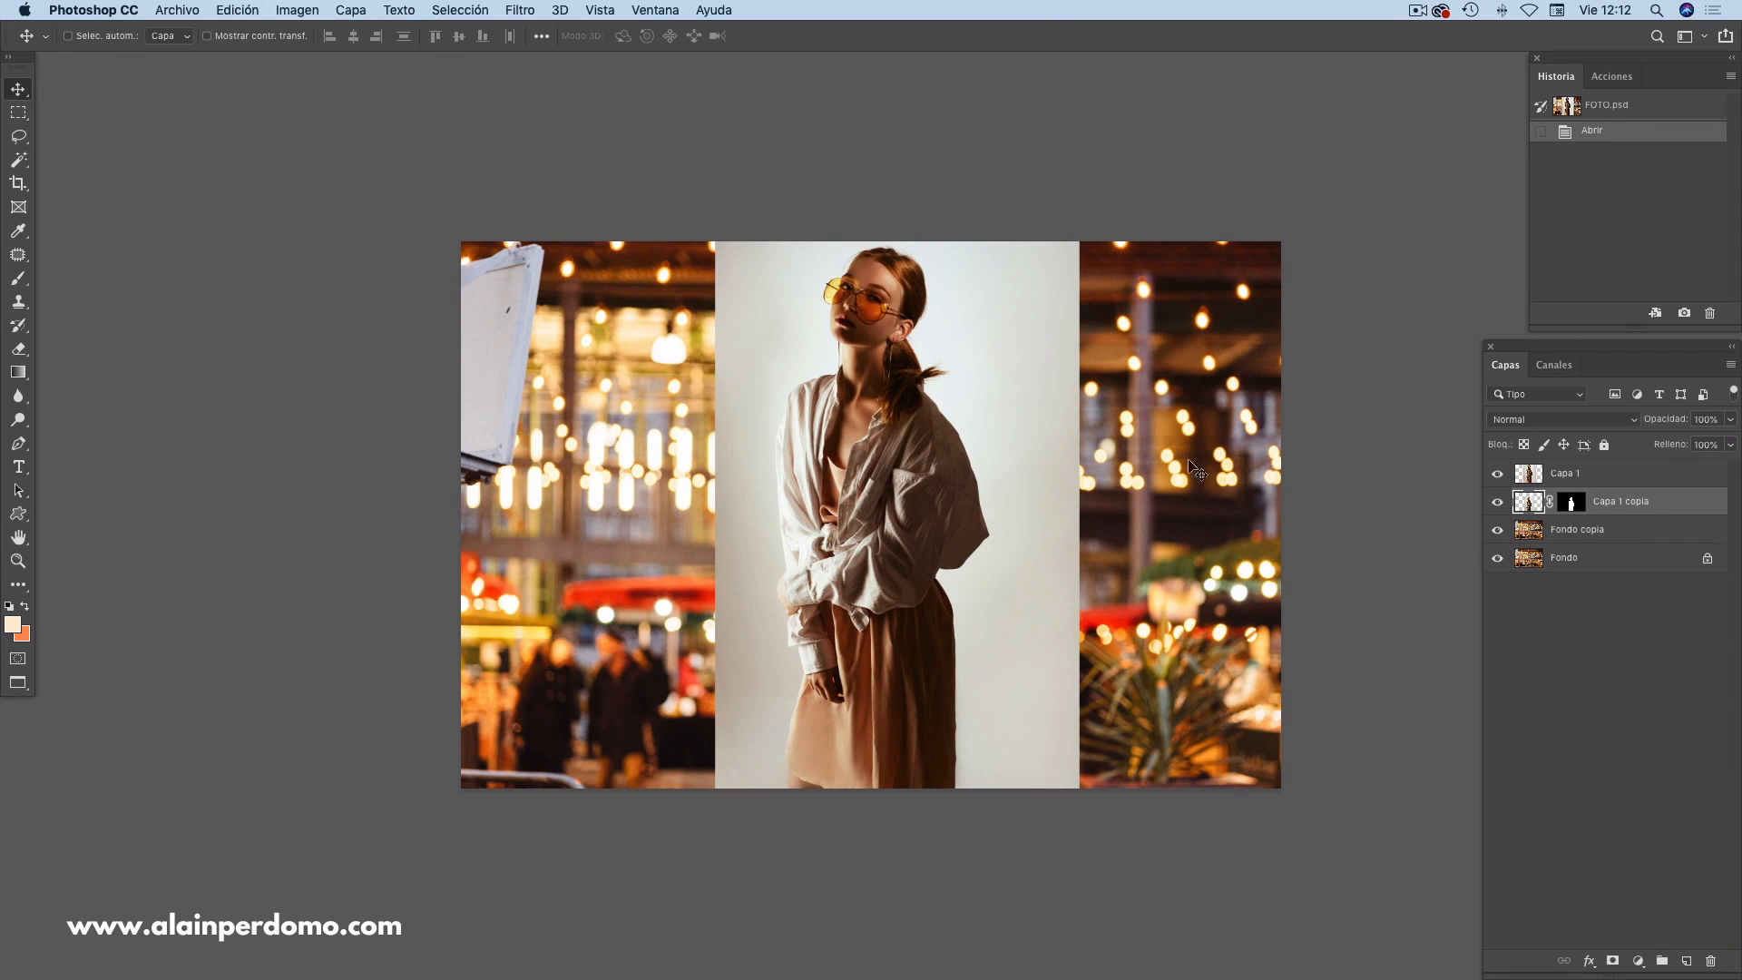
# - Hide the Capa 1 layer, check the outline of the Capa 1 copia mask as a selection, and delete Capa 1
pyautogui.click(1498, 474)
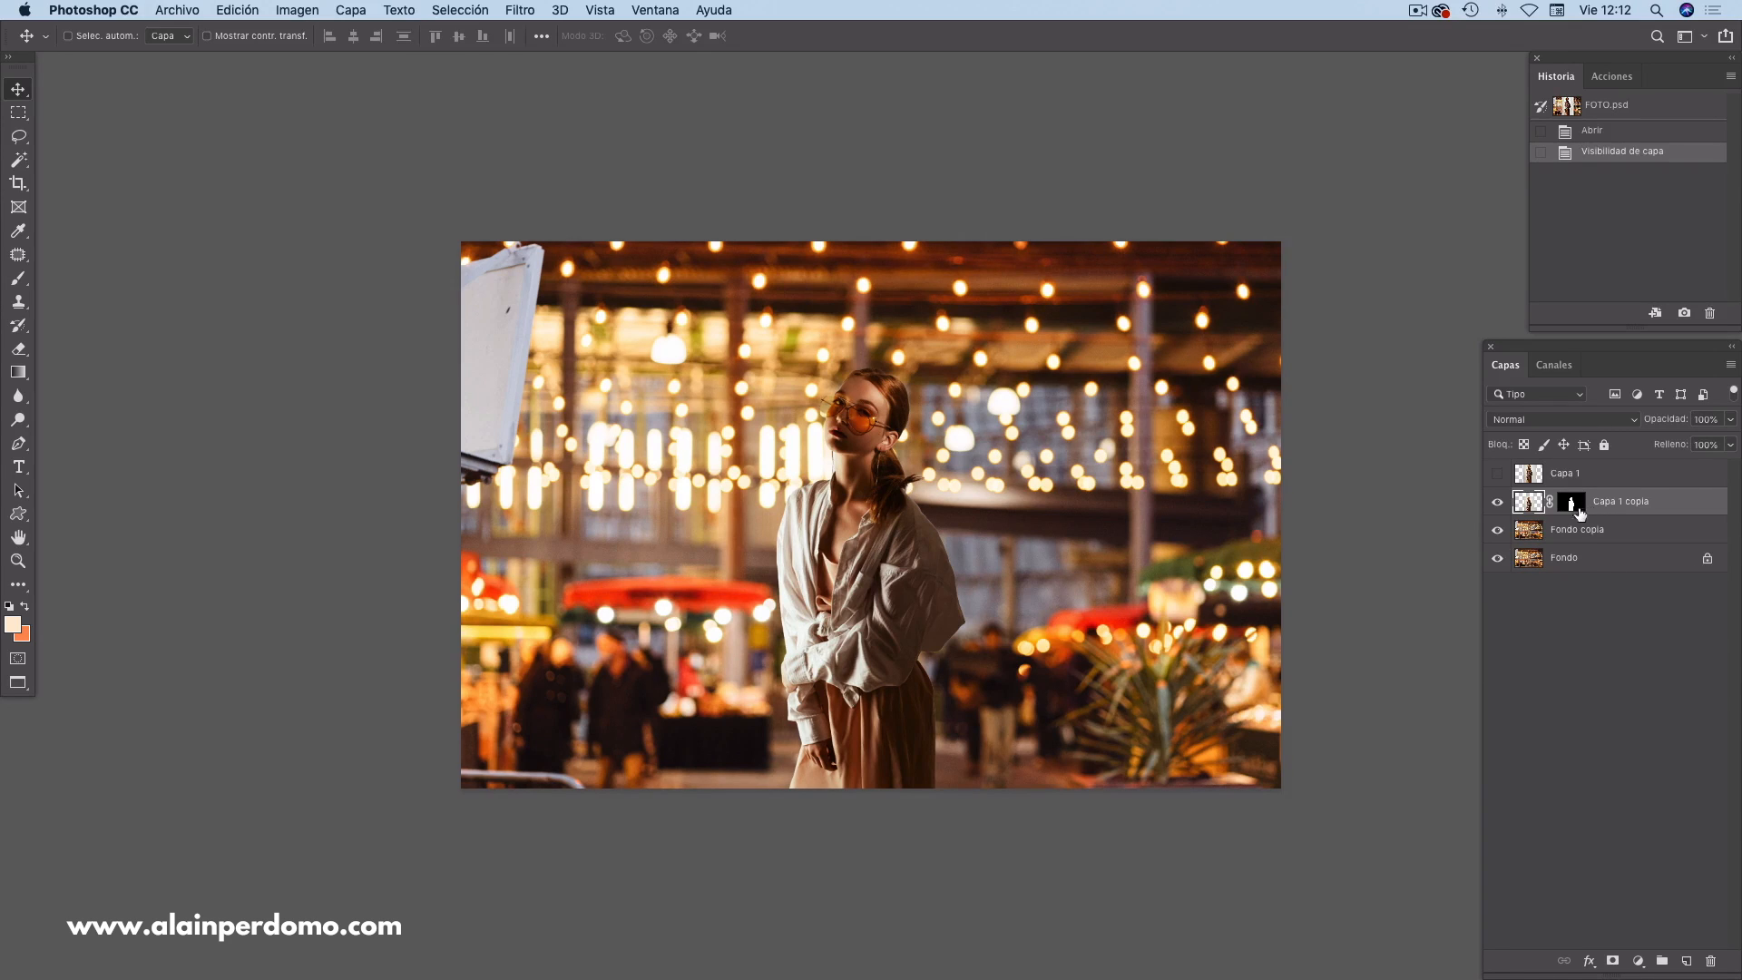
pyautogui.keyDown('super'); pyautogui.click(1571, 504); pyautogui.keyUp('super')
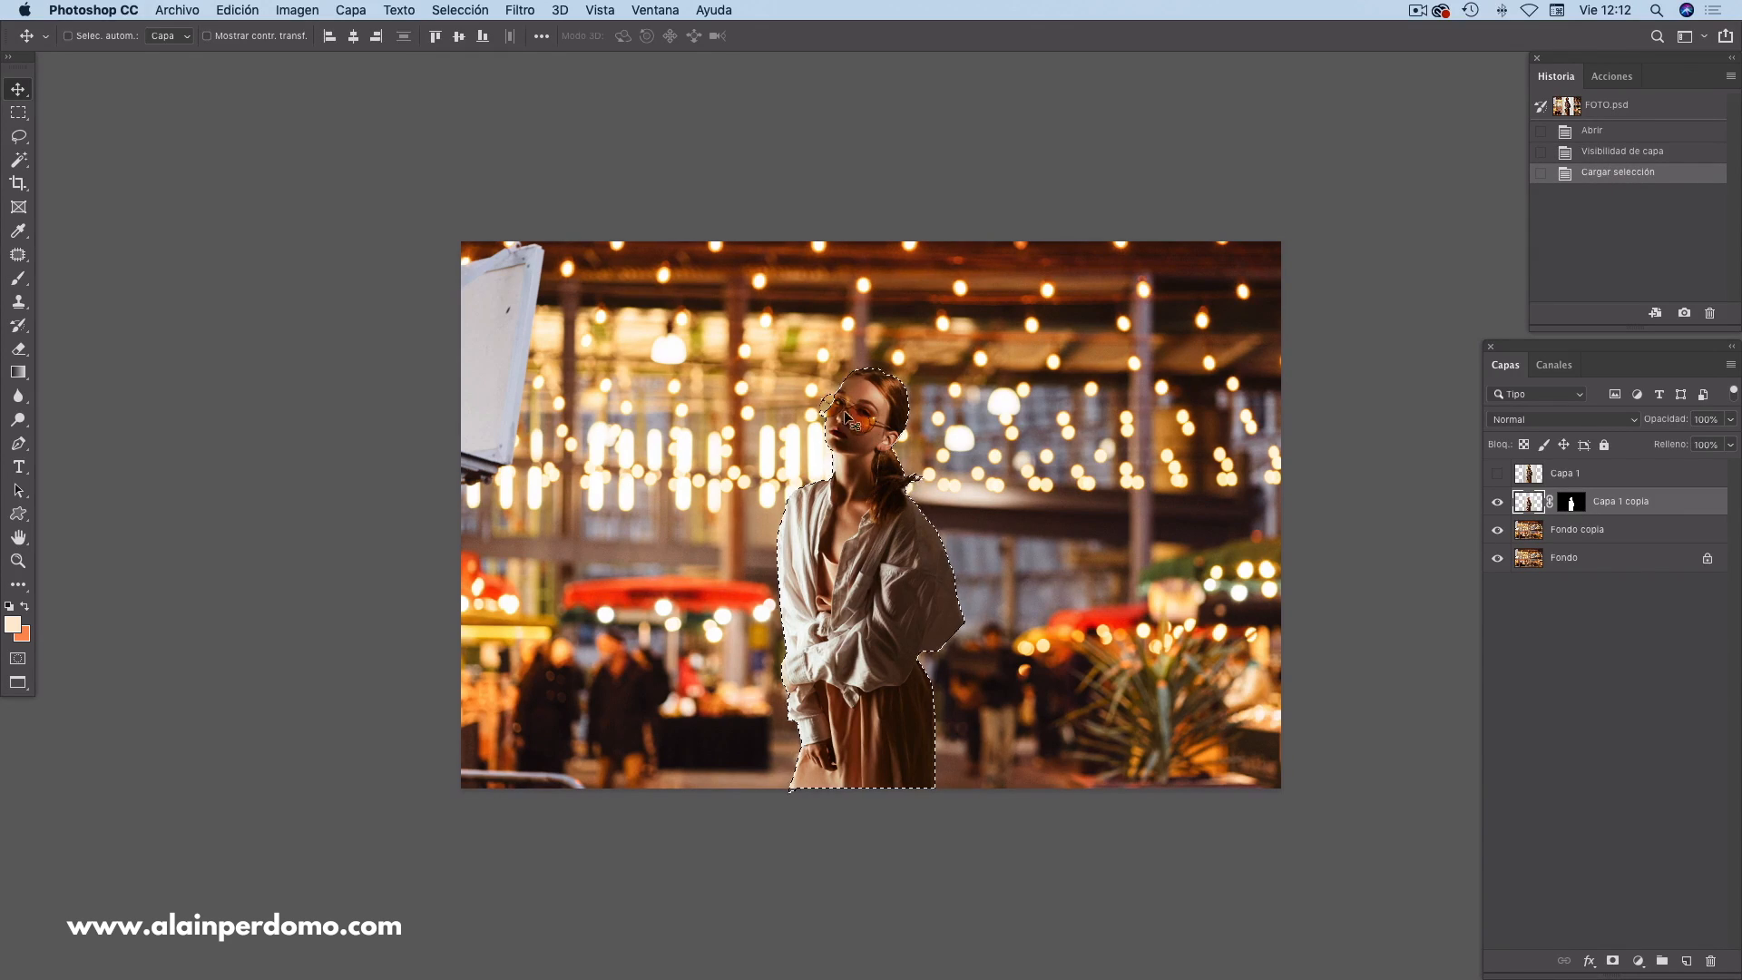
pyautogui.press('super+d')
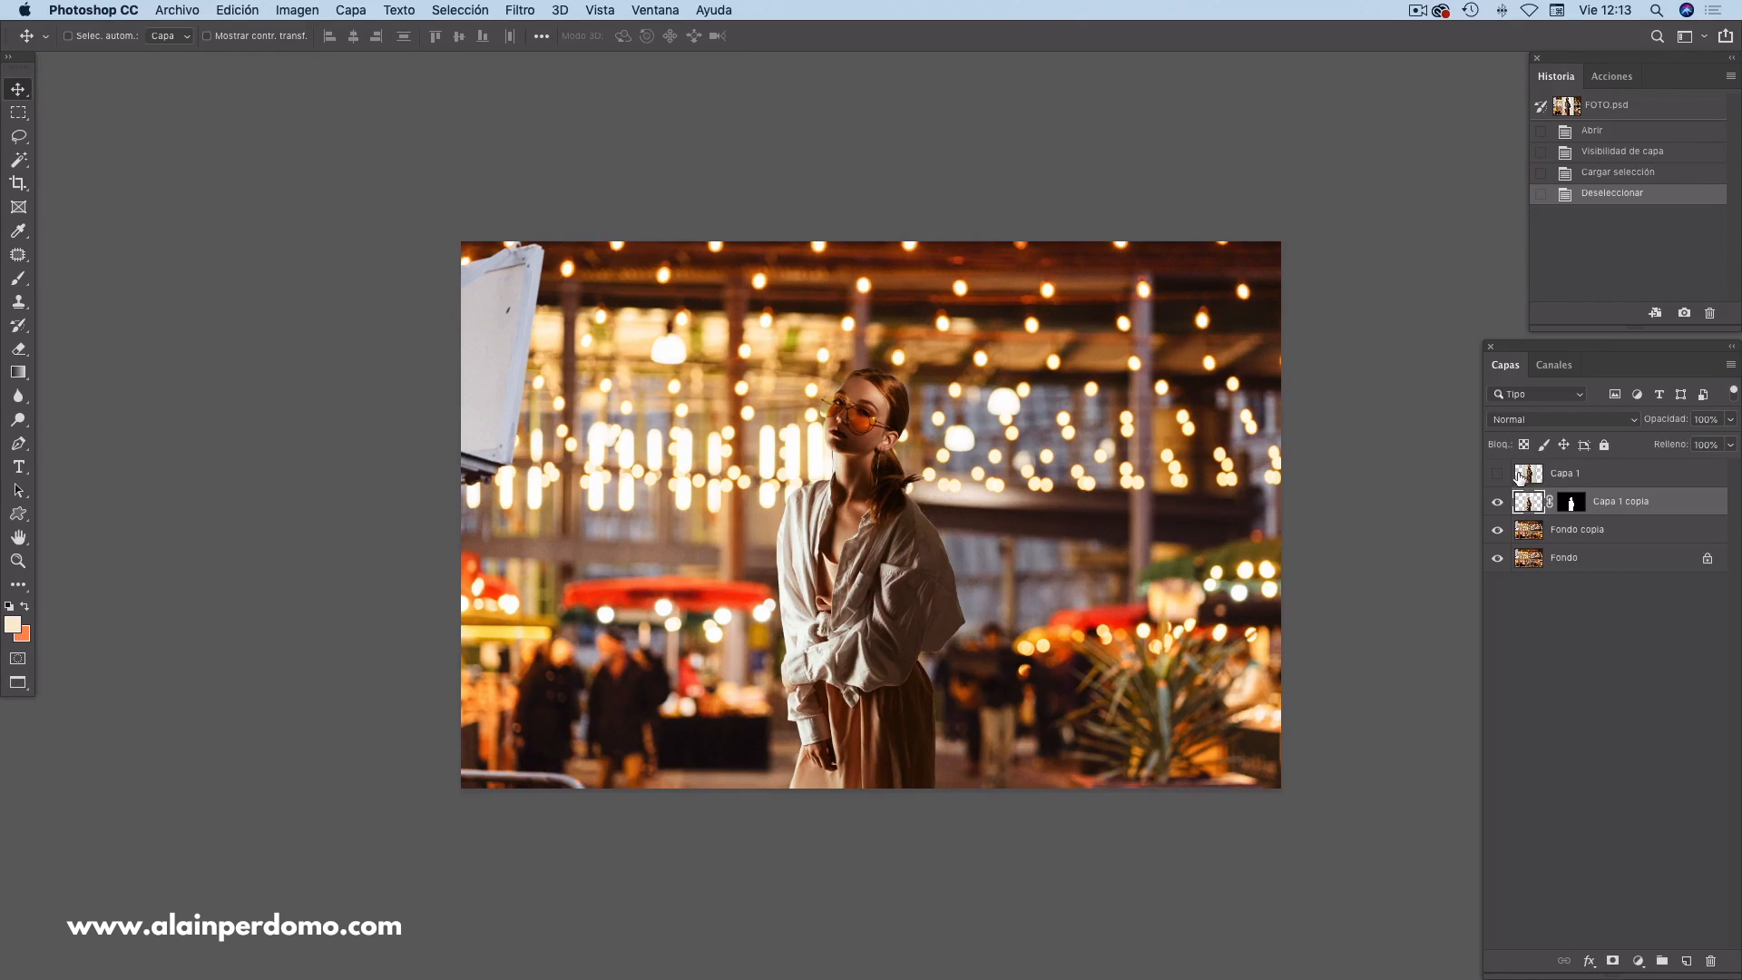
pyautogui.moveTo(1532, 479); pyautogui.dragTo(1710, 960)
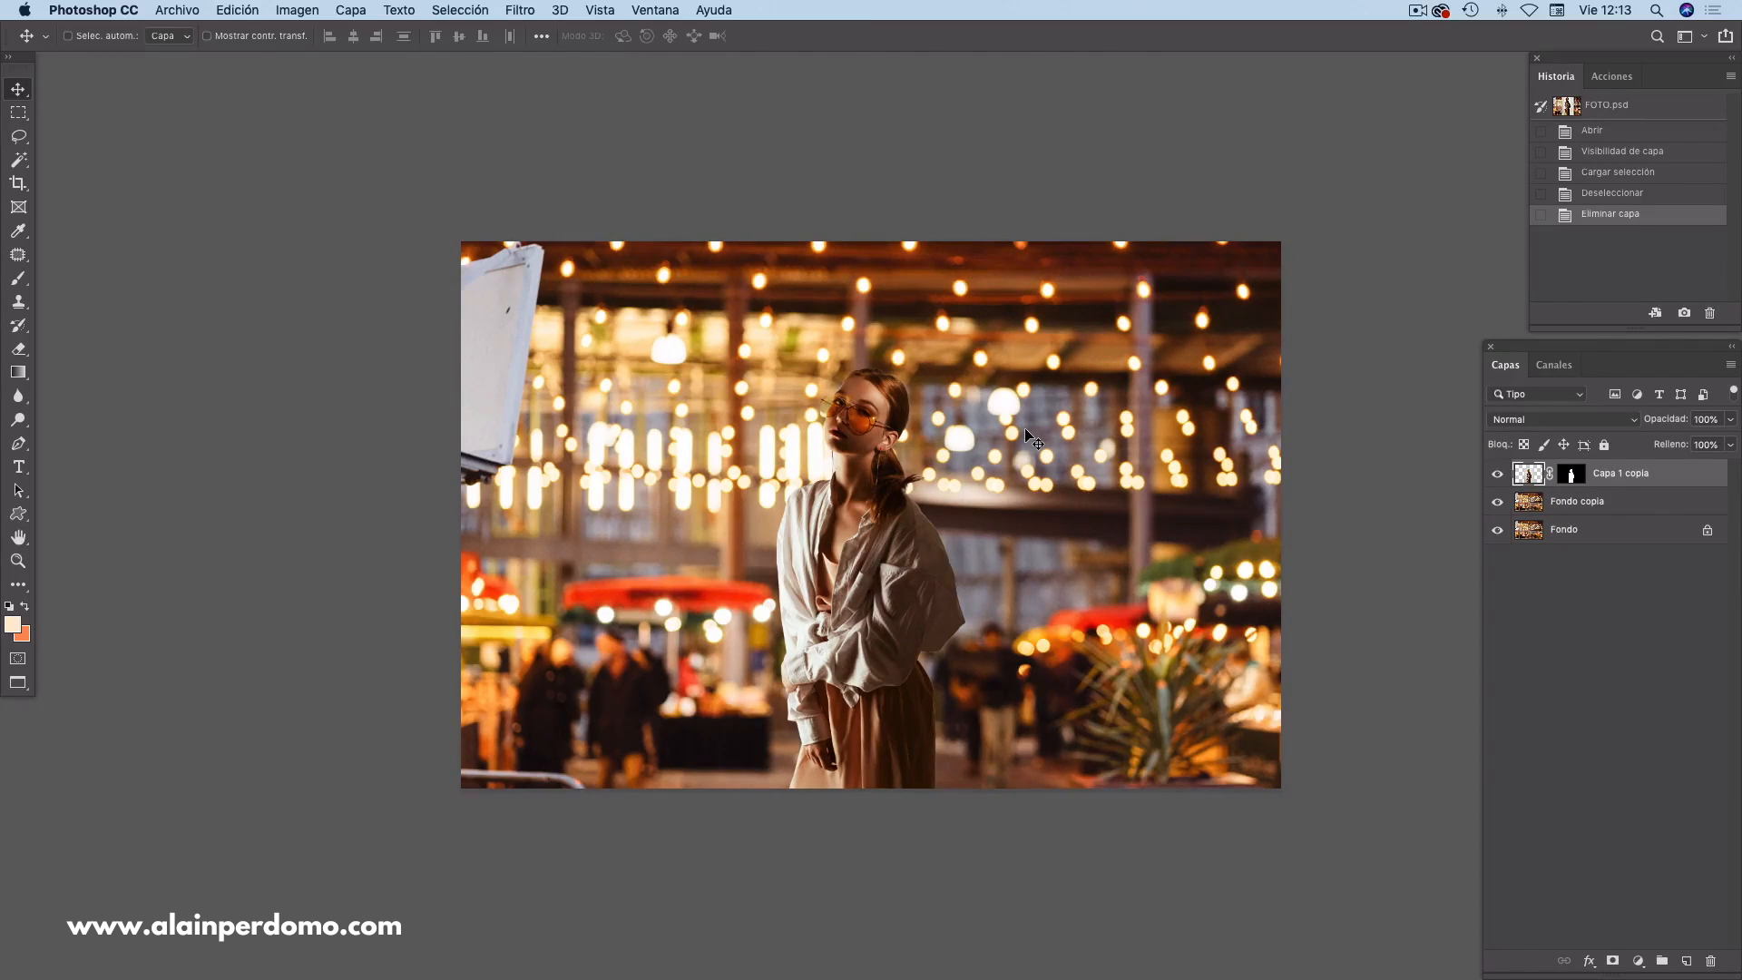
# - Examine the Capa 1 copia layer mask on its own around the sunglasses and hair, and check the Brush settings
pyautogui.press('super+plus')
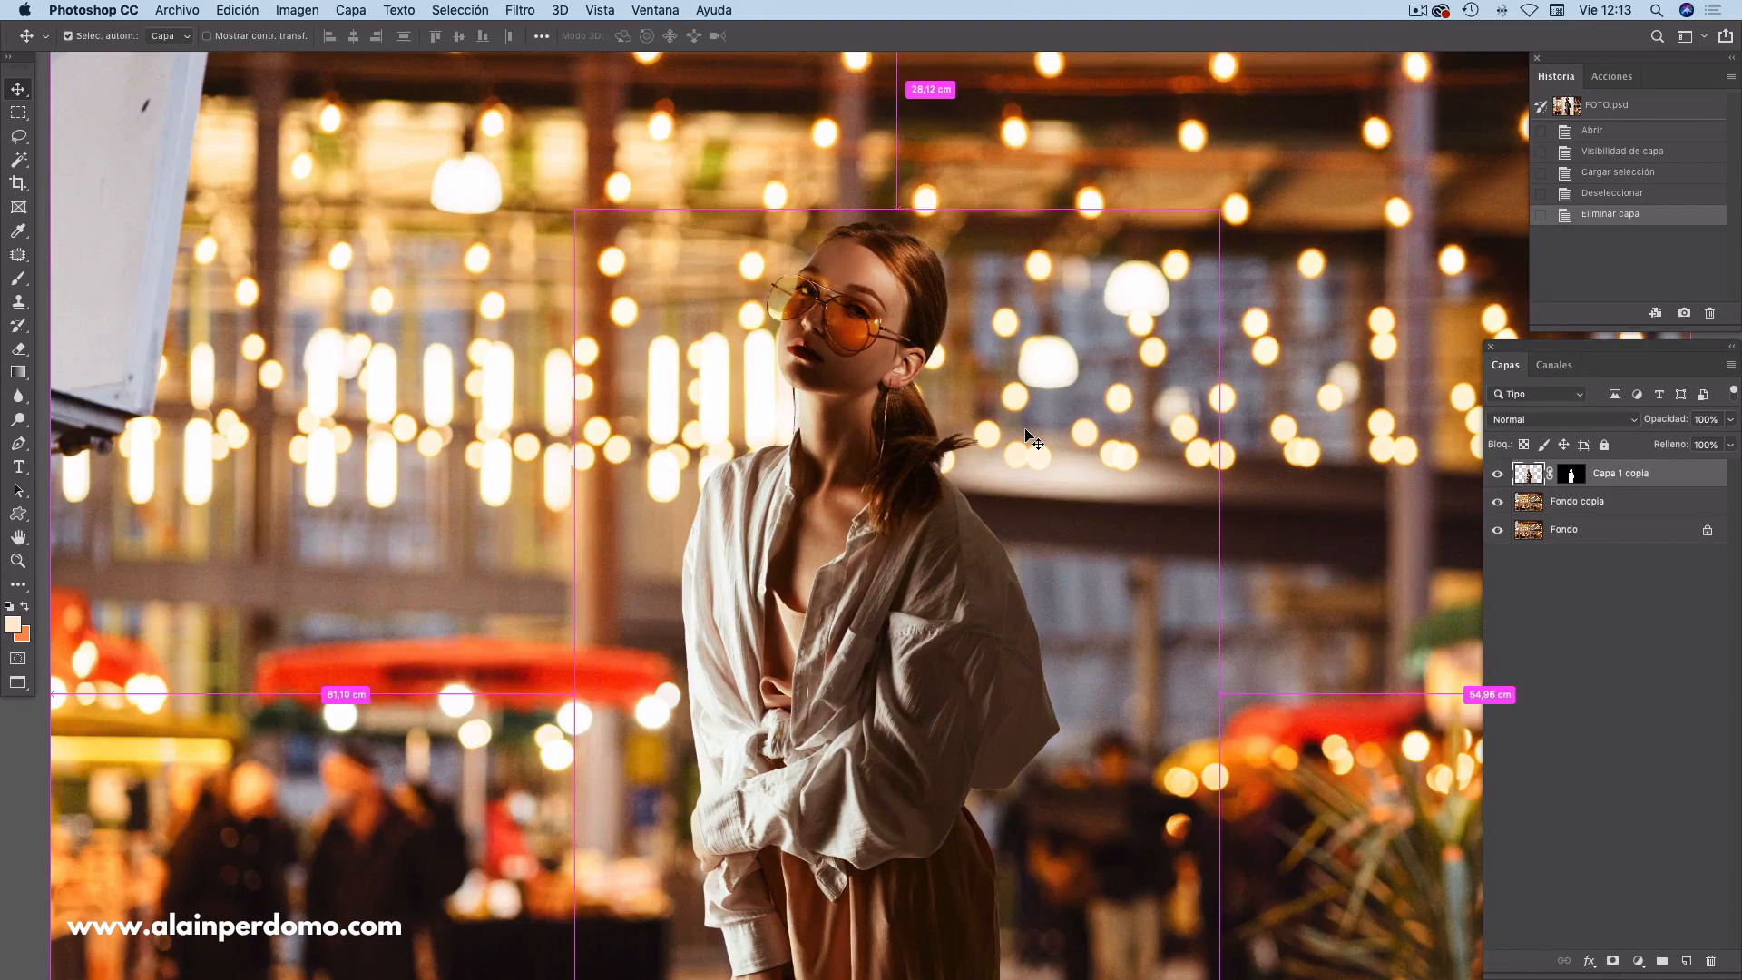
pyautogui.press('super+plus')
pyautogui.press('super+plus')
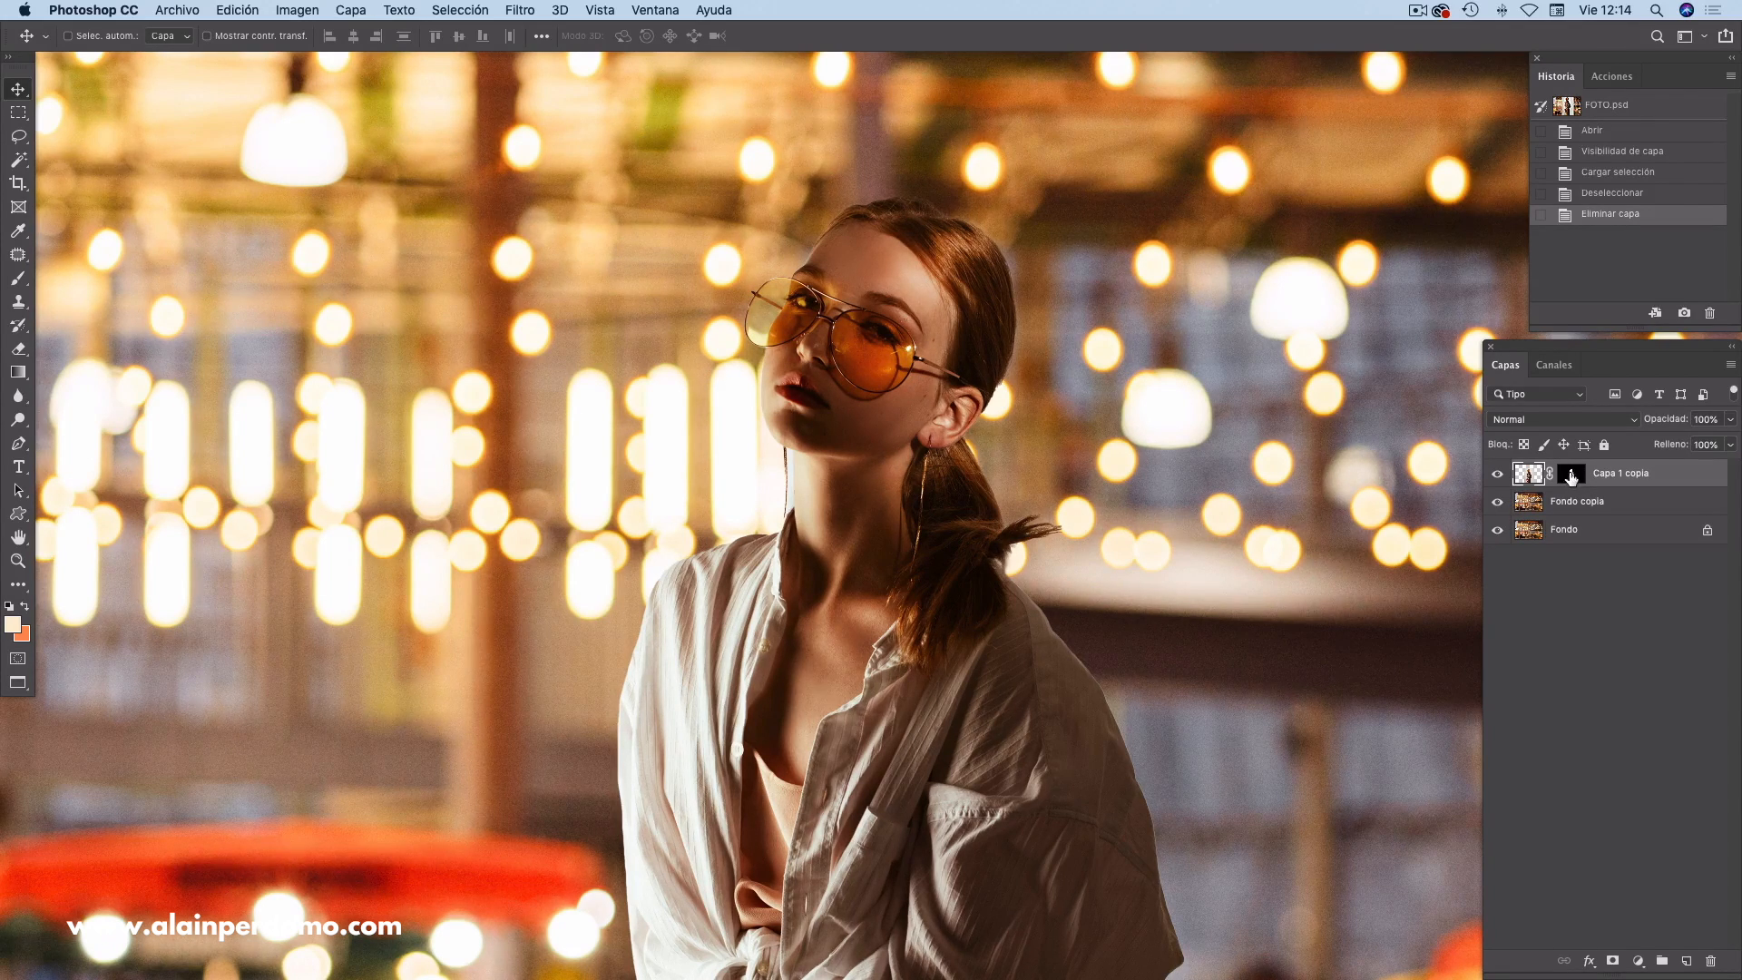
pyautogui.keyDown('alt'); pyautogui.click(1570, 478); pyautogui.keyUp('alt')
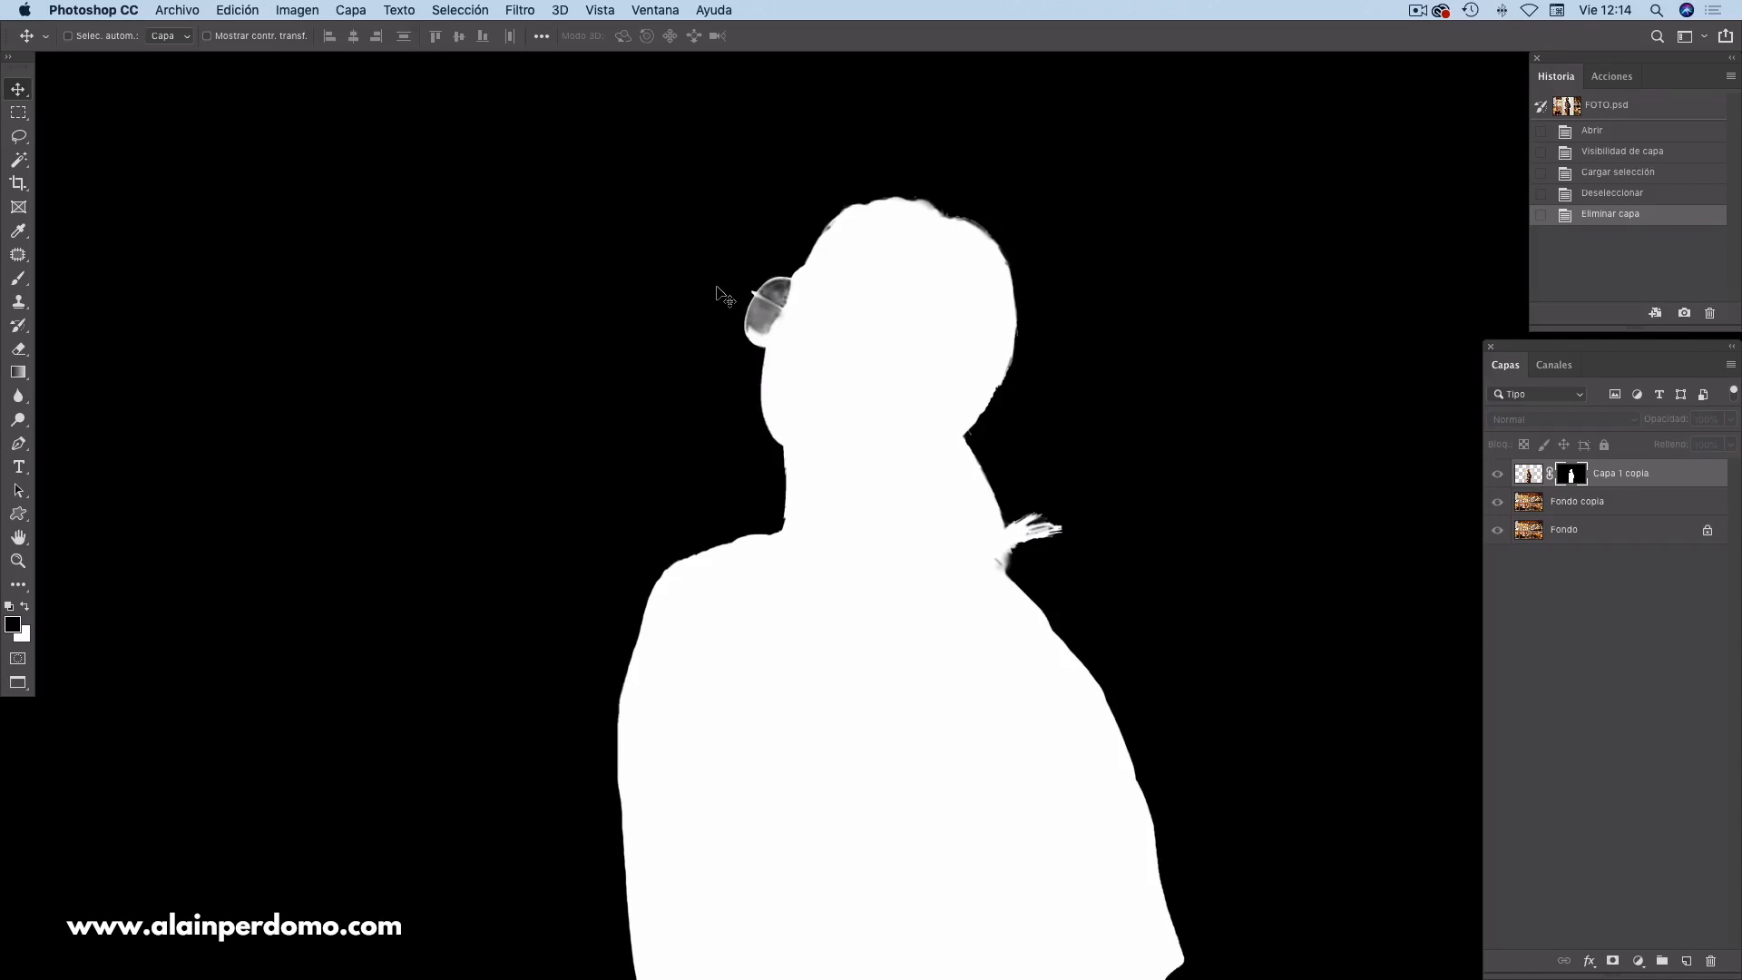
pyautogui.press('super+plus')
pyautogui.scroll(1, 790, 445)
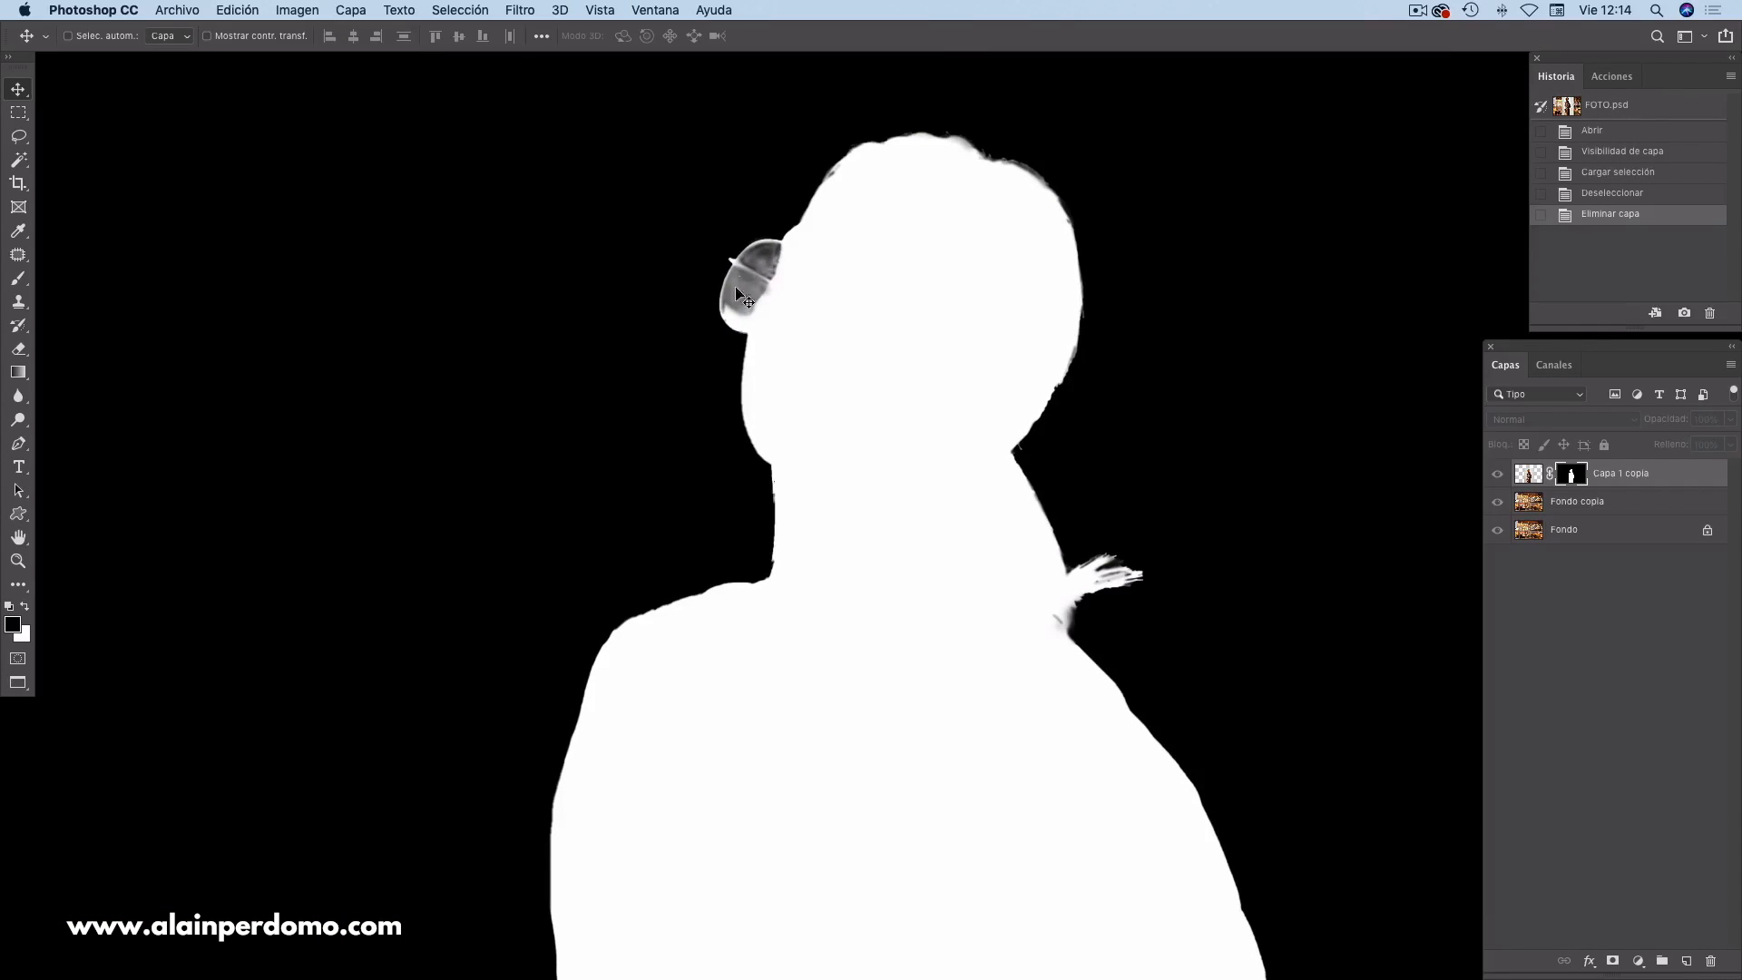
pyautogui.press('b')
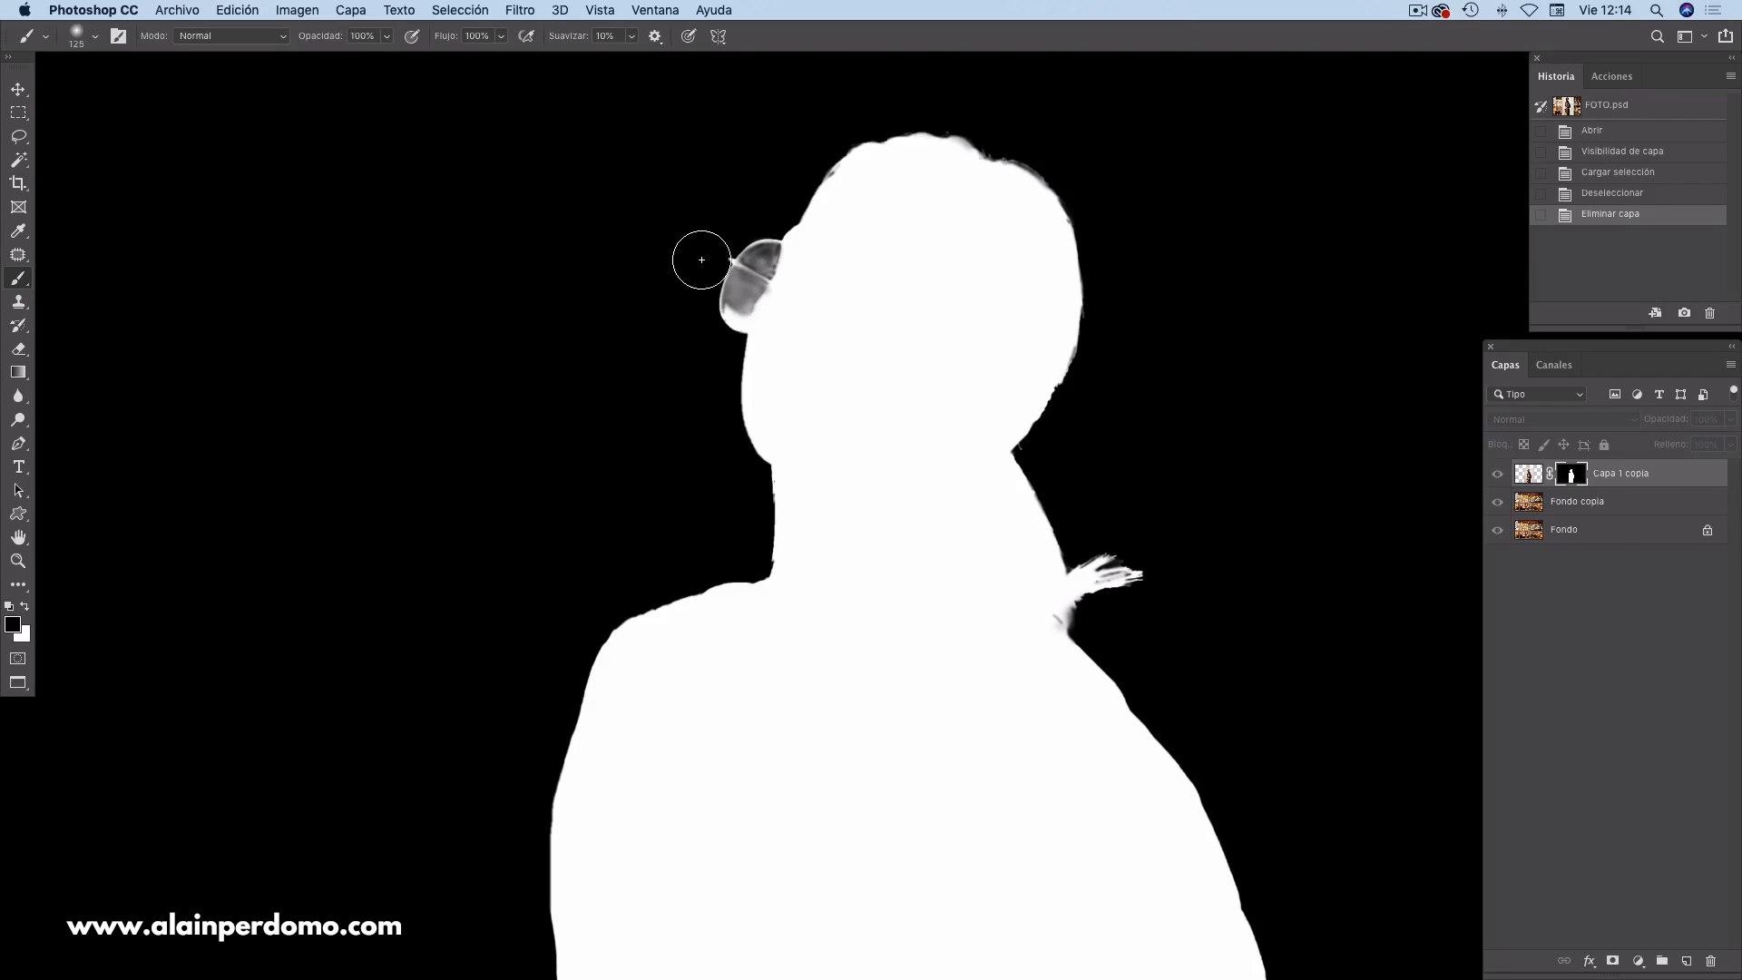
pyautogui.rightClick(904, 345)
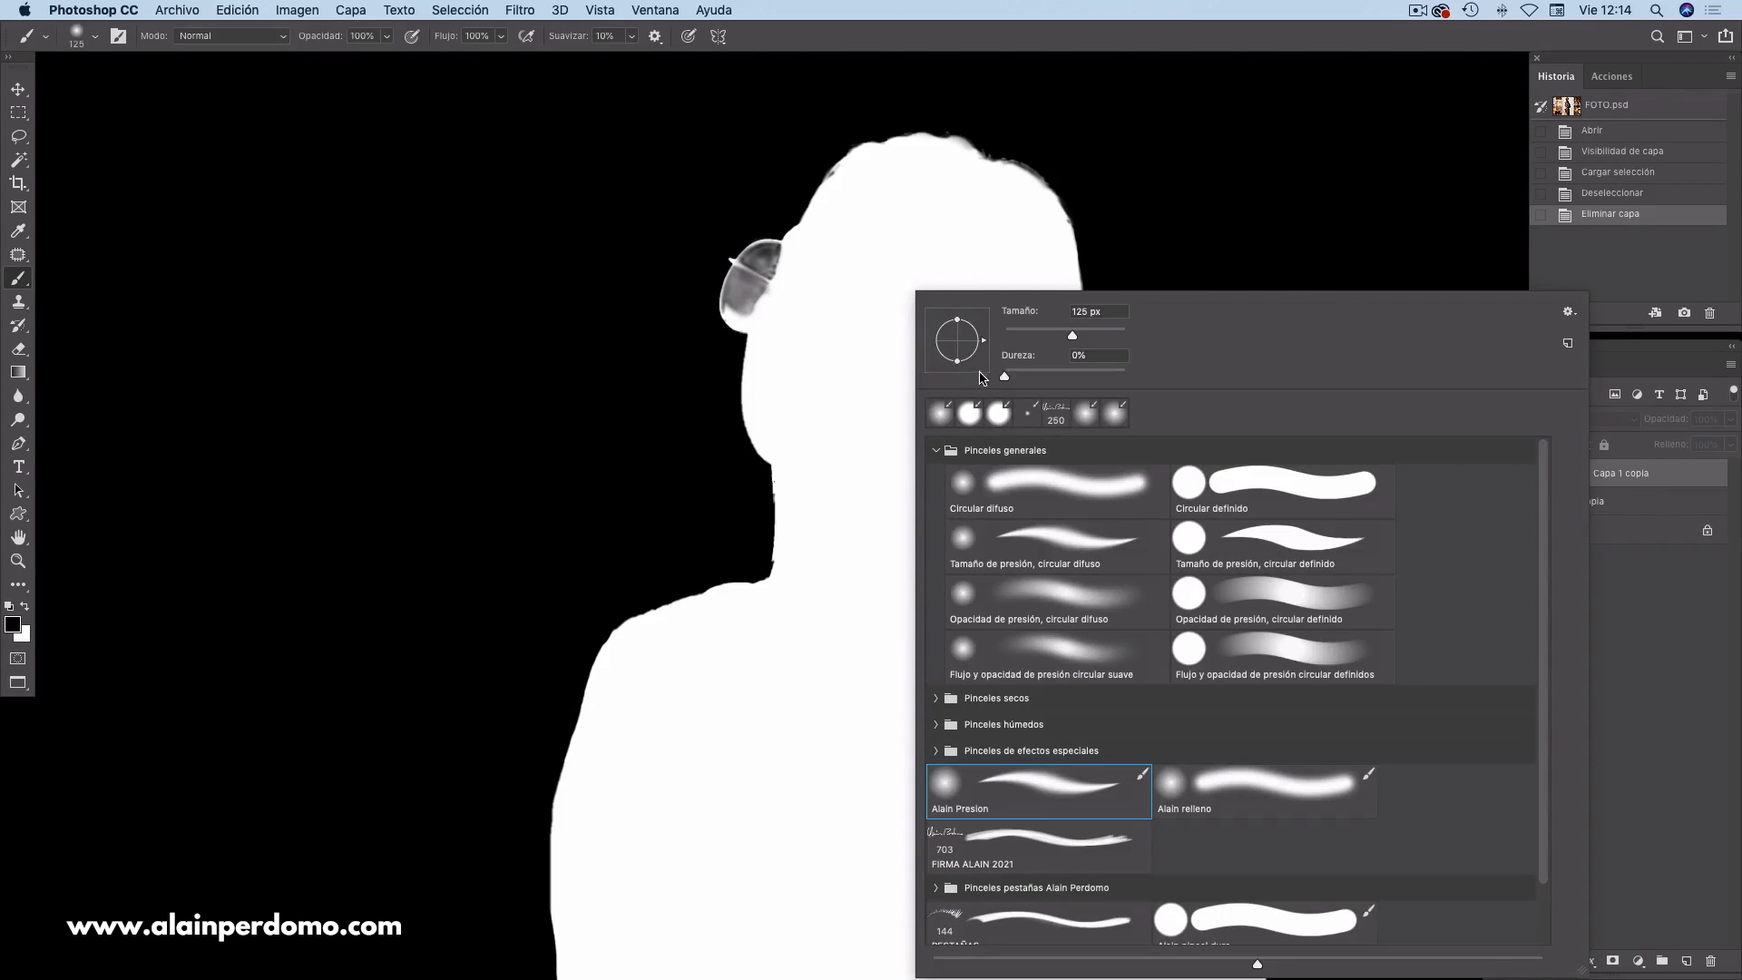
pyautogui.press('Return')
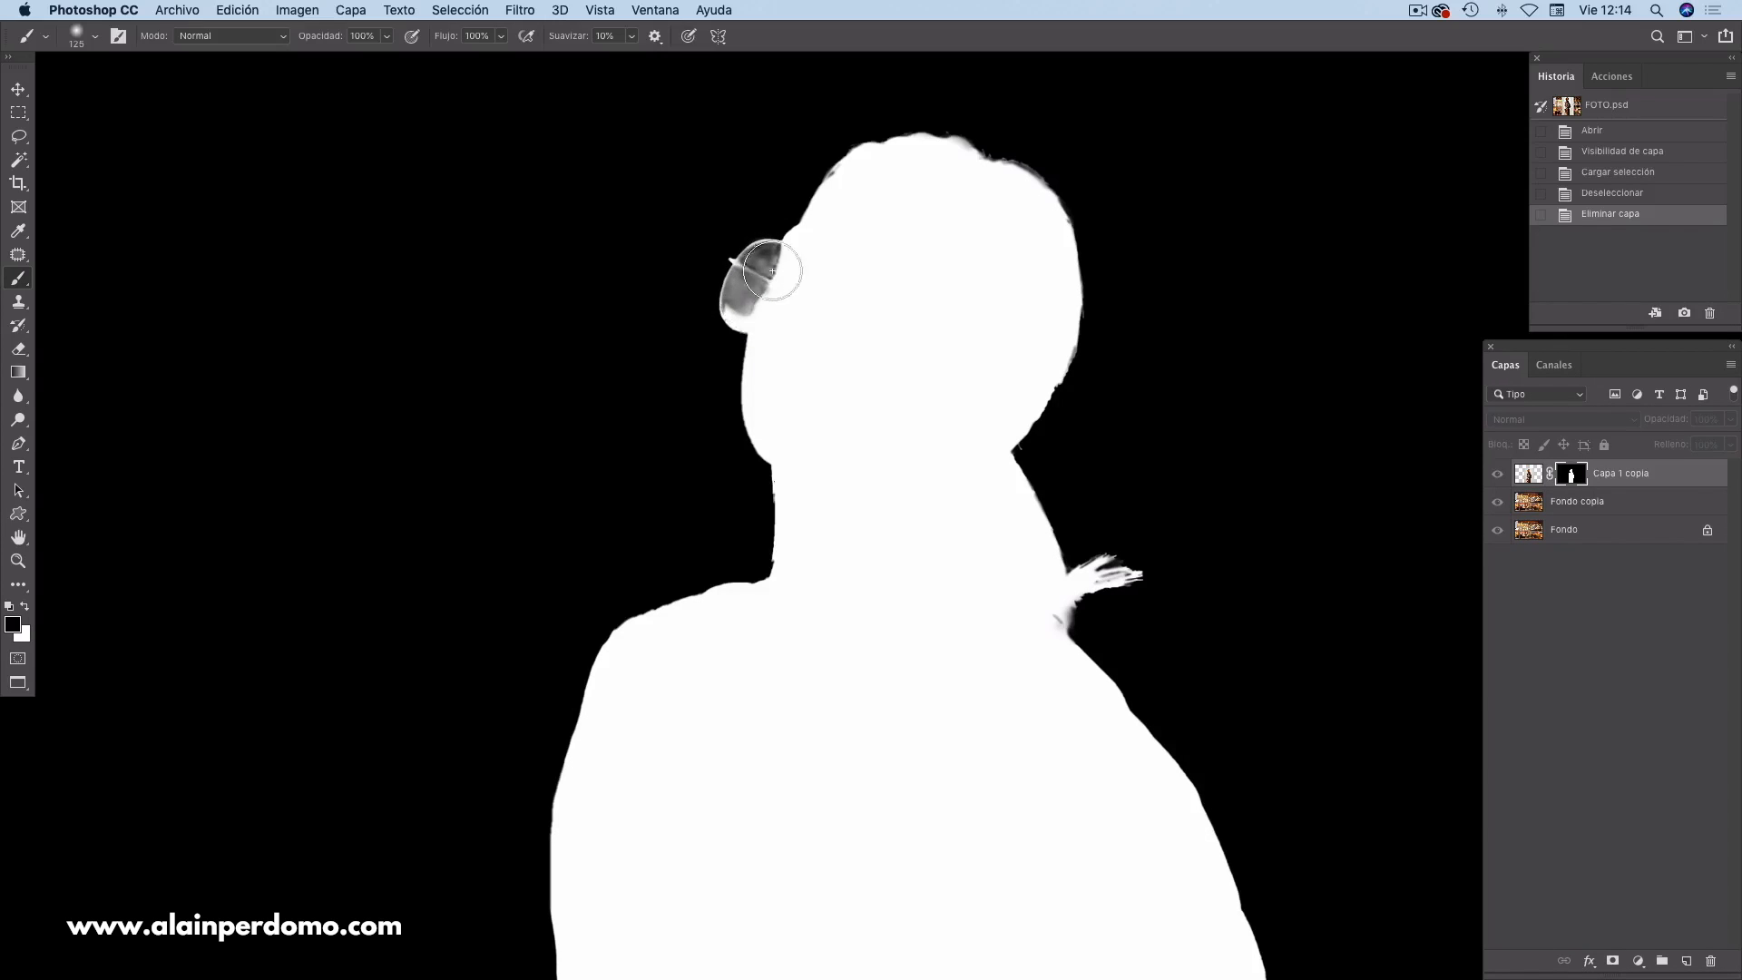
pyautogui.press('v')
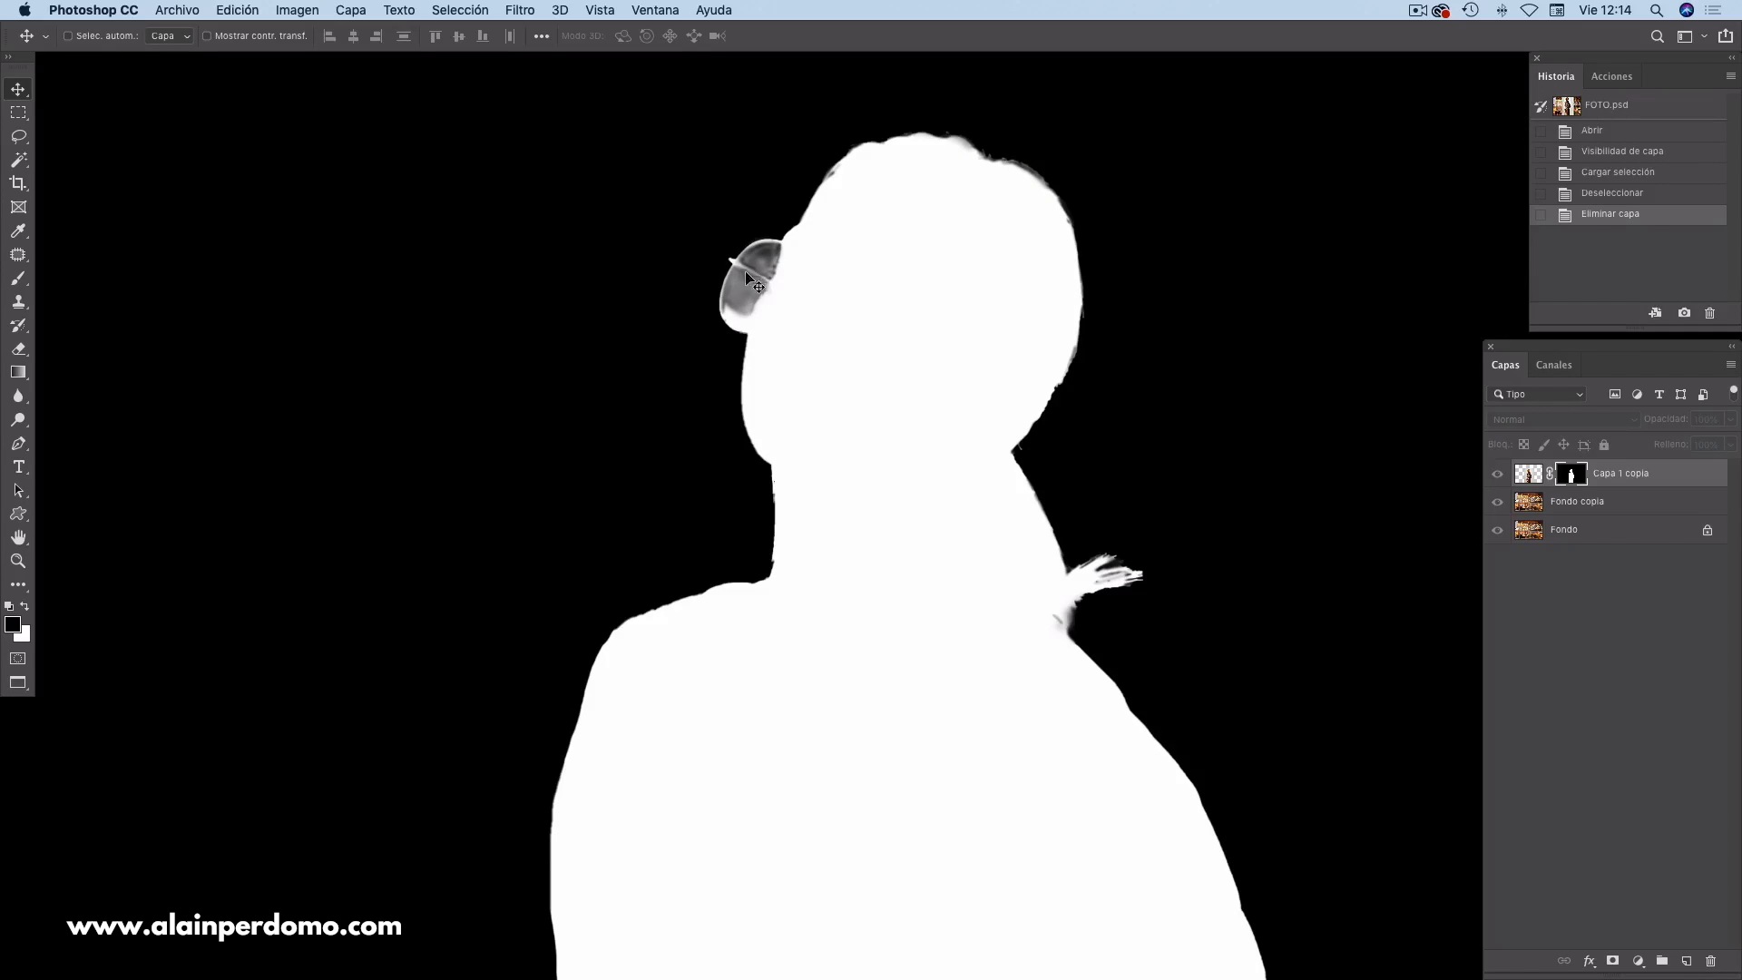
pyautogui.keyDown('alt'); pyautogui.click(1571, 473); pyautogui.keyUp('alt')
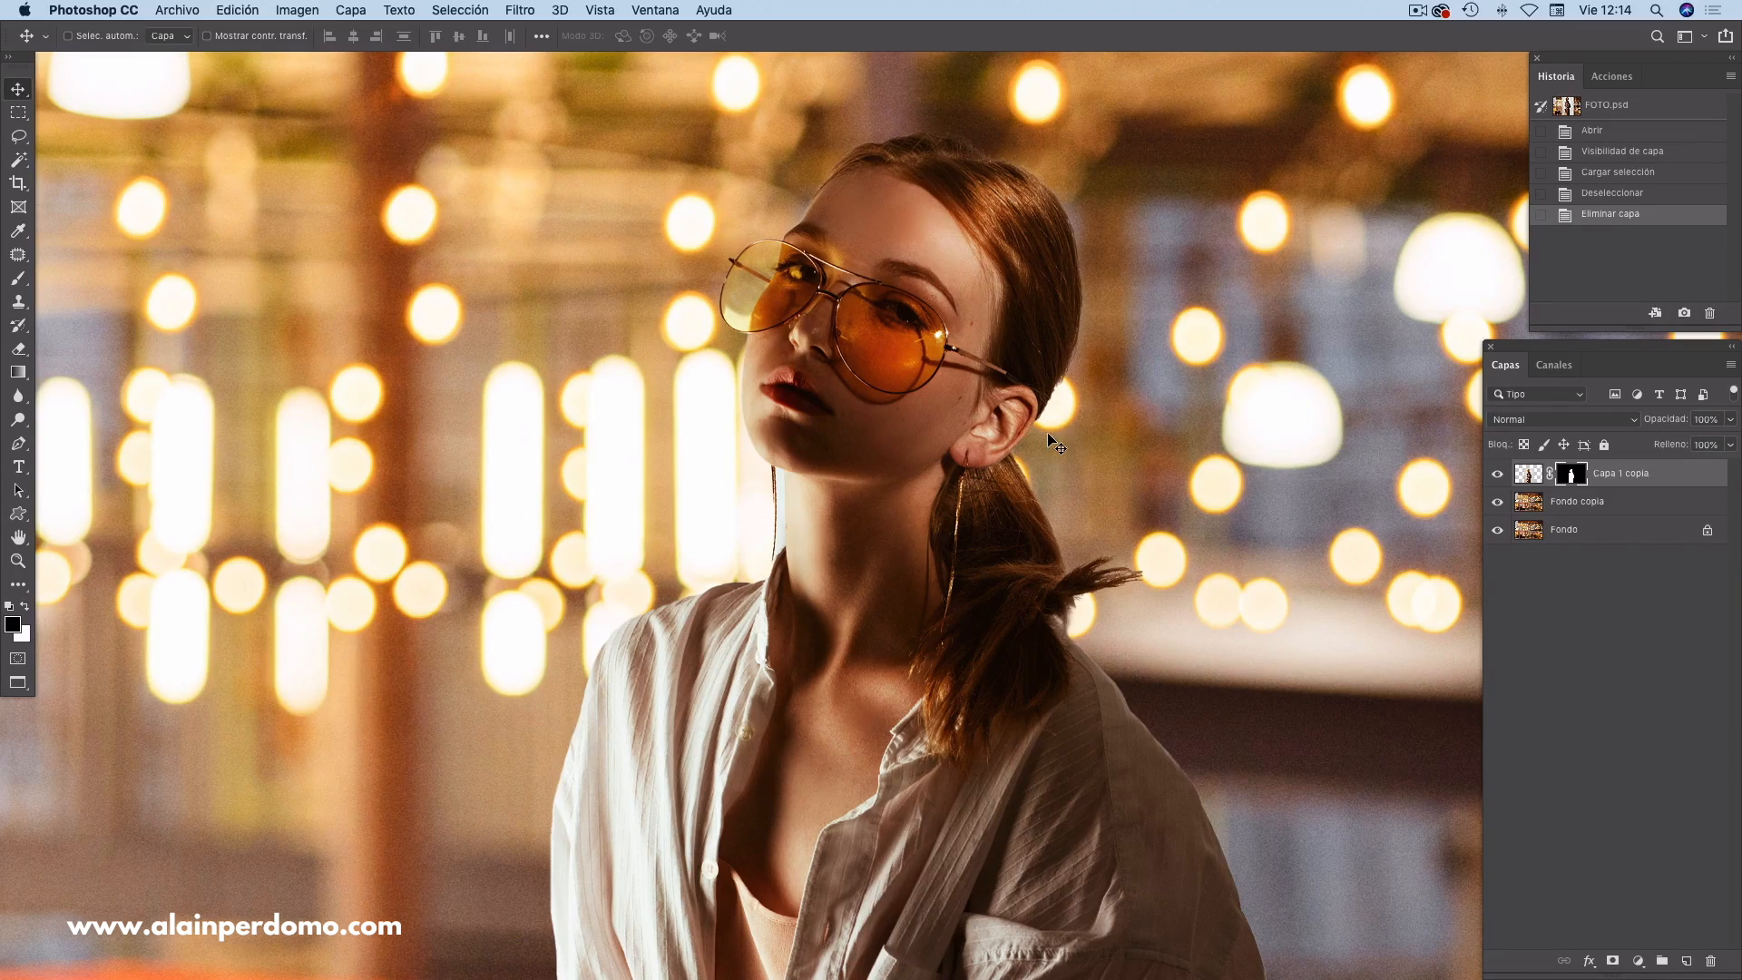
# - On the Fondo copia layer, outline the white board in the photo's upper-left corner with the Lasso
pyautogui.hotkey('ctrl', '-')
pyautogui.hotkey('ctrl', '-')
pyautogui.hotkey('ctrl', '-')
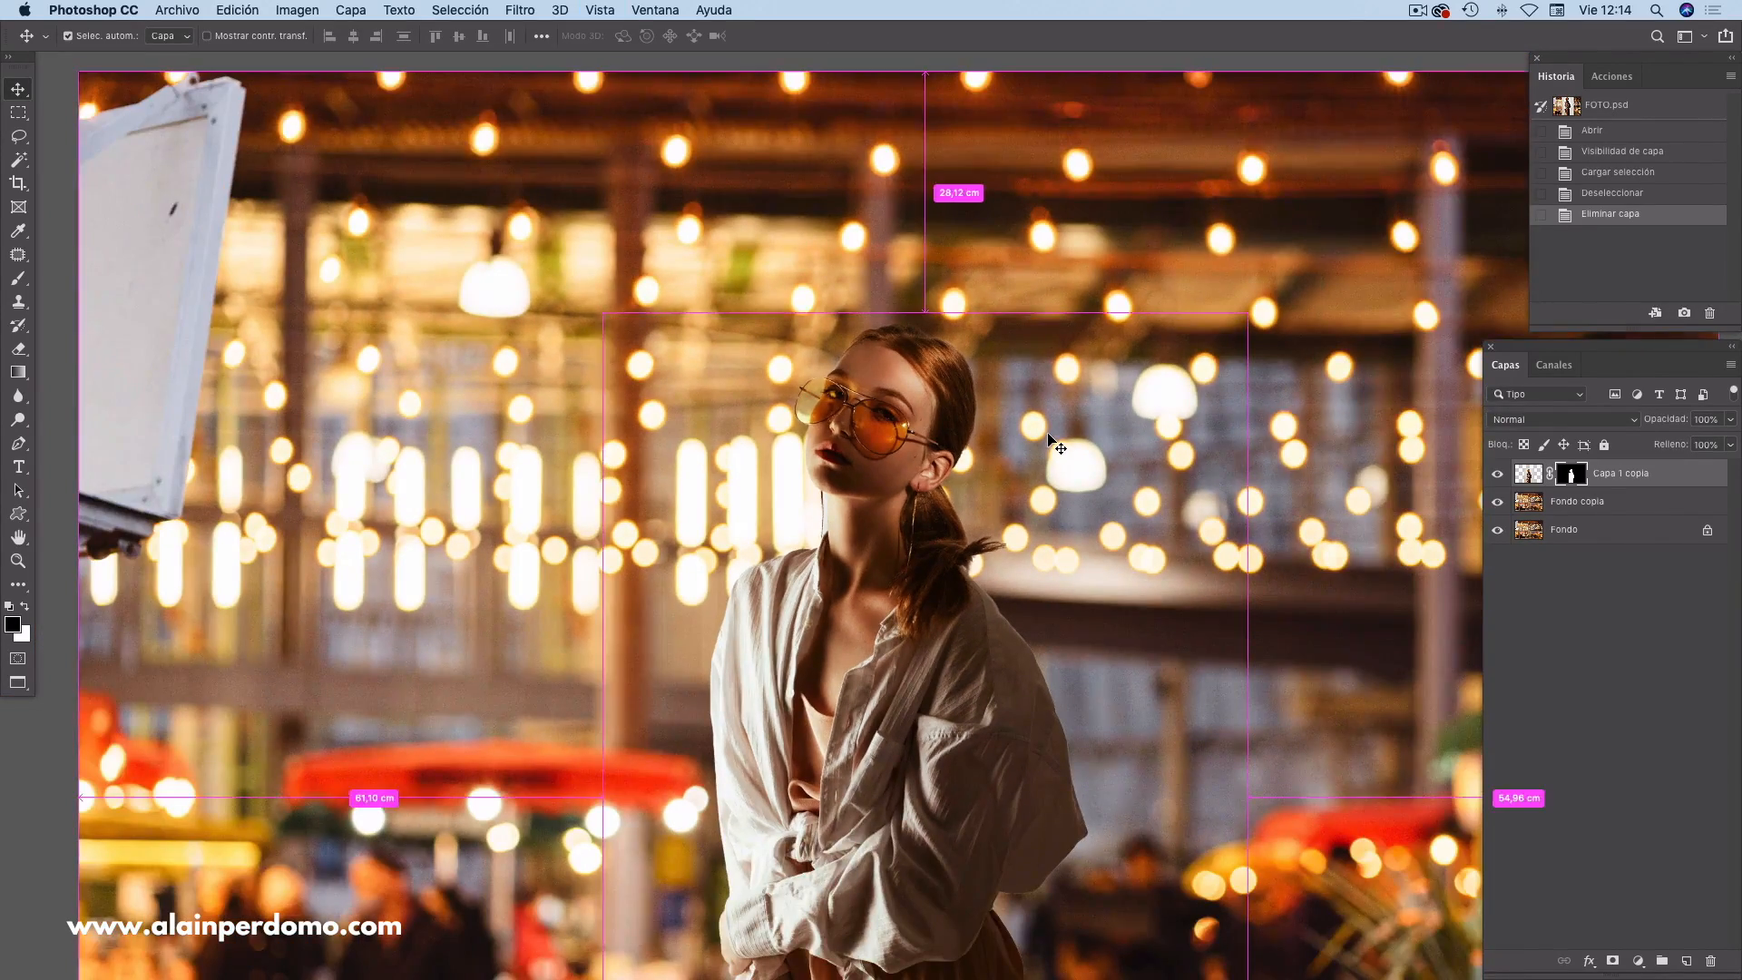
pyautogui.hotkey('ctrl', '-')
pyautogui.scroll(-2, 995, 530)
pyautogui.hscroll(2, 995, 531)
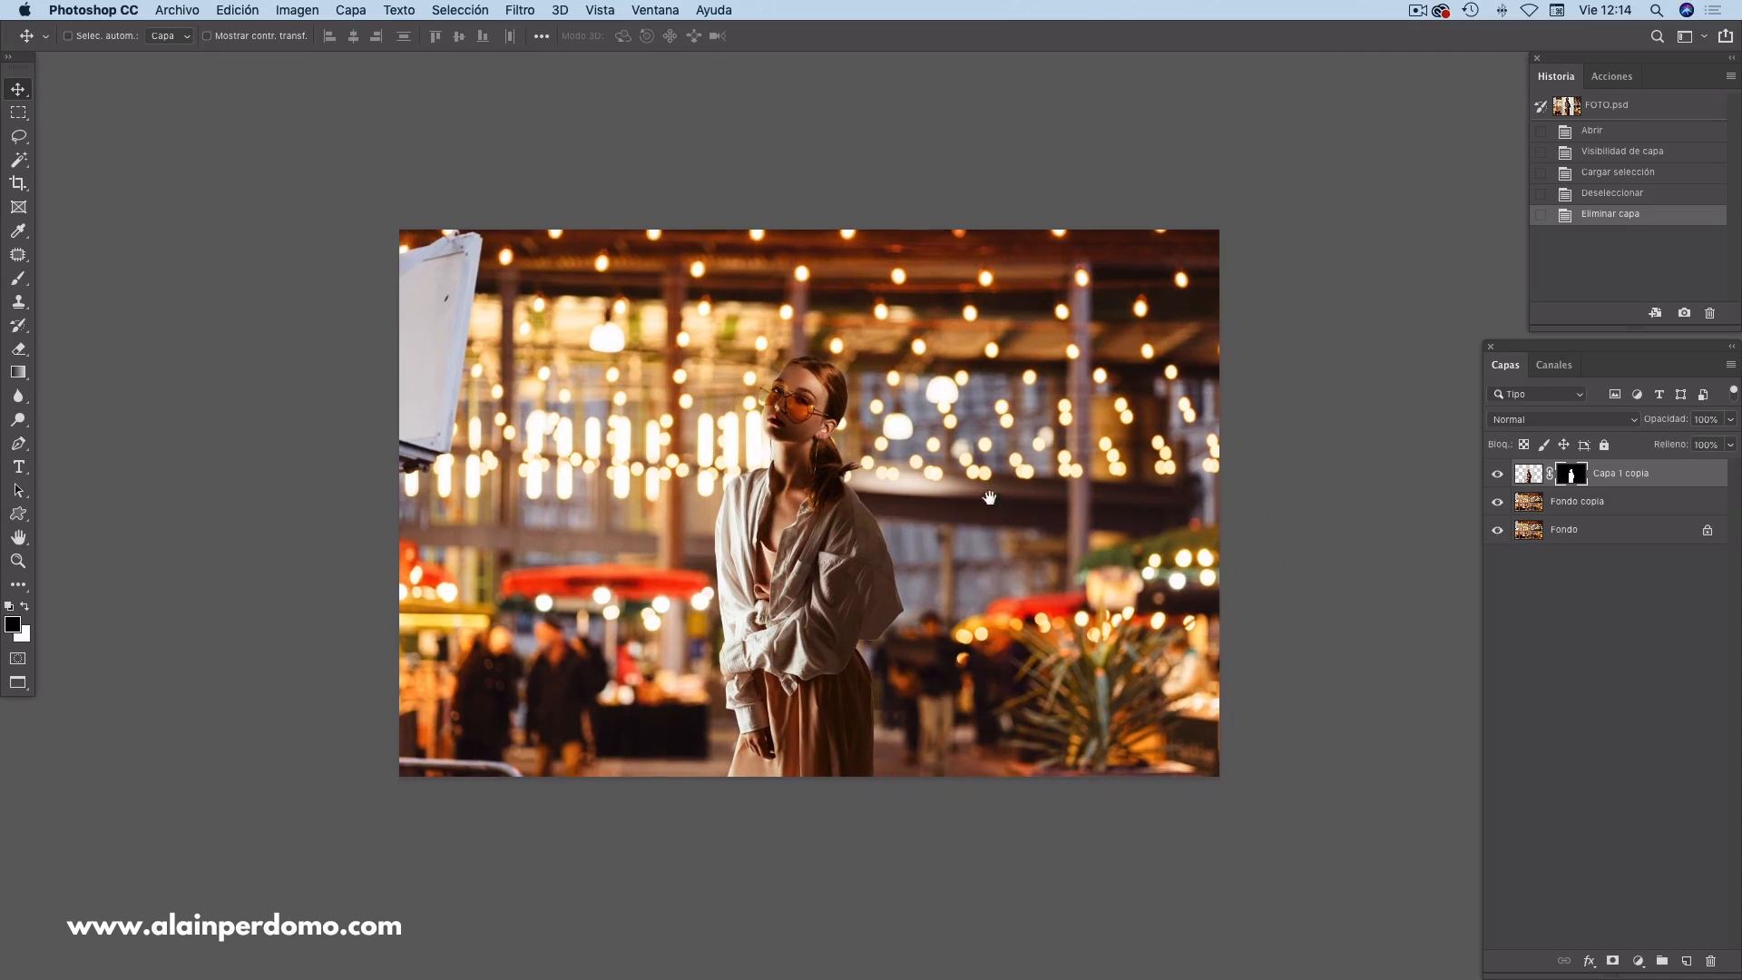
pyautogui.hotkey('ctrl', '+')
pyautogui.hotkey('ctrl', '+')
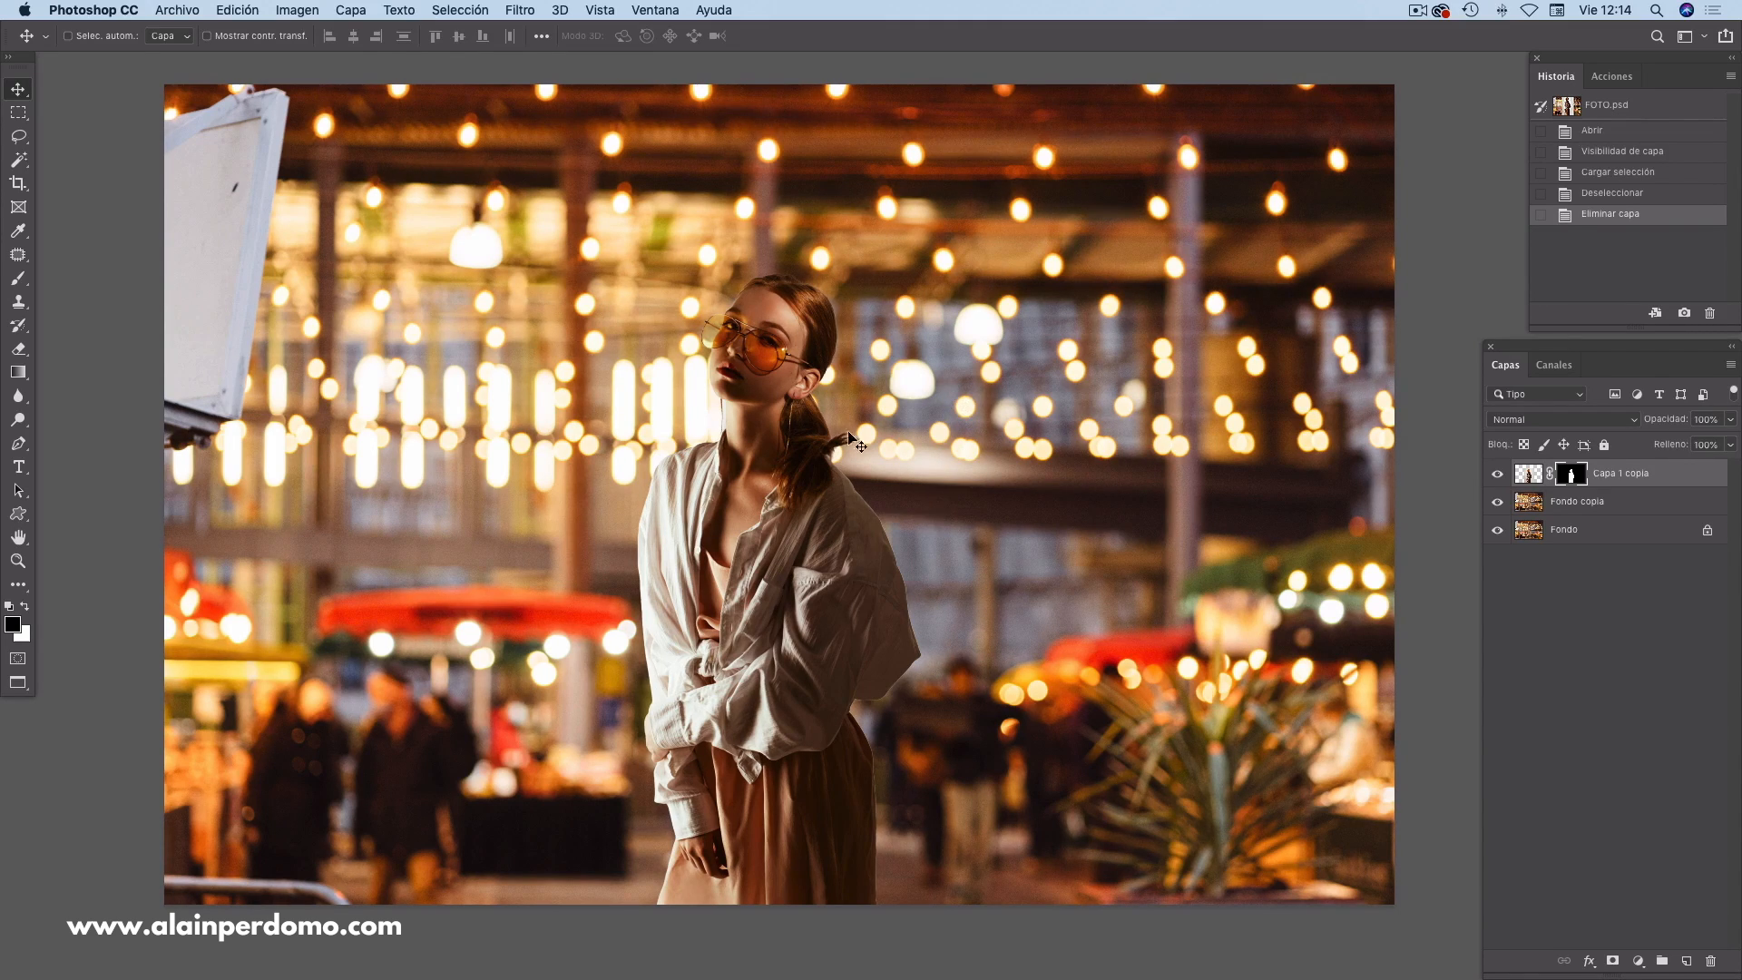
pyautogui.click(1529, 506)
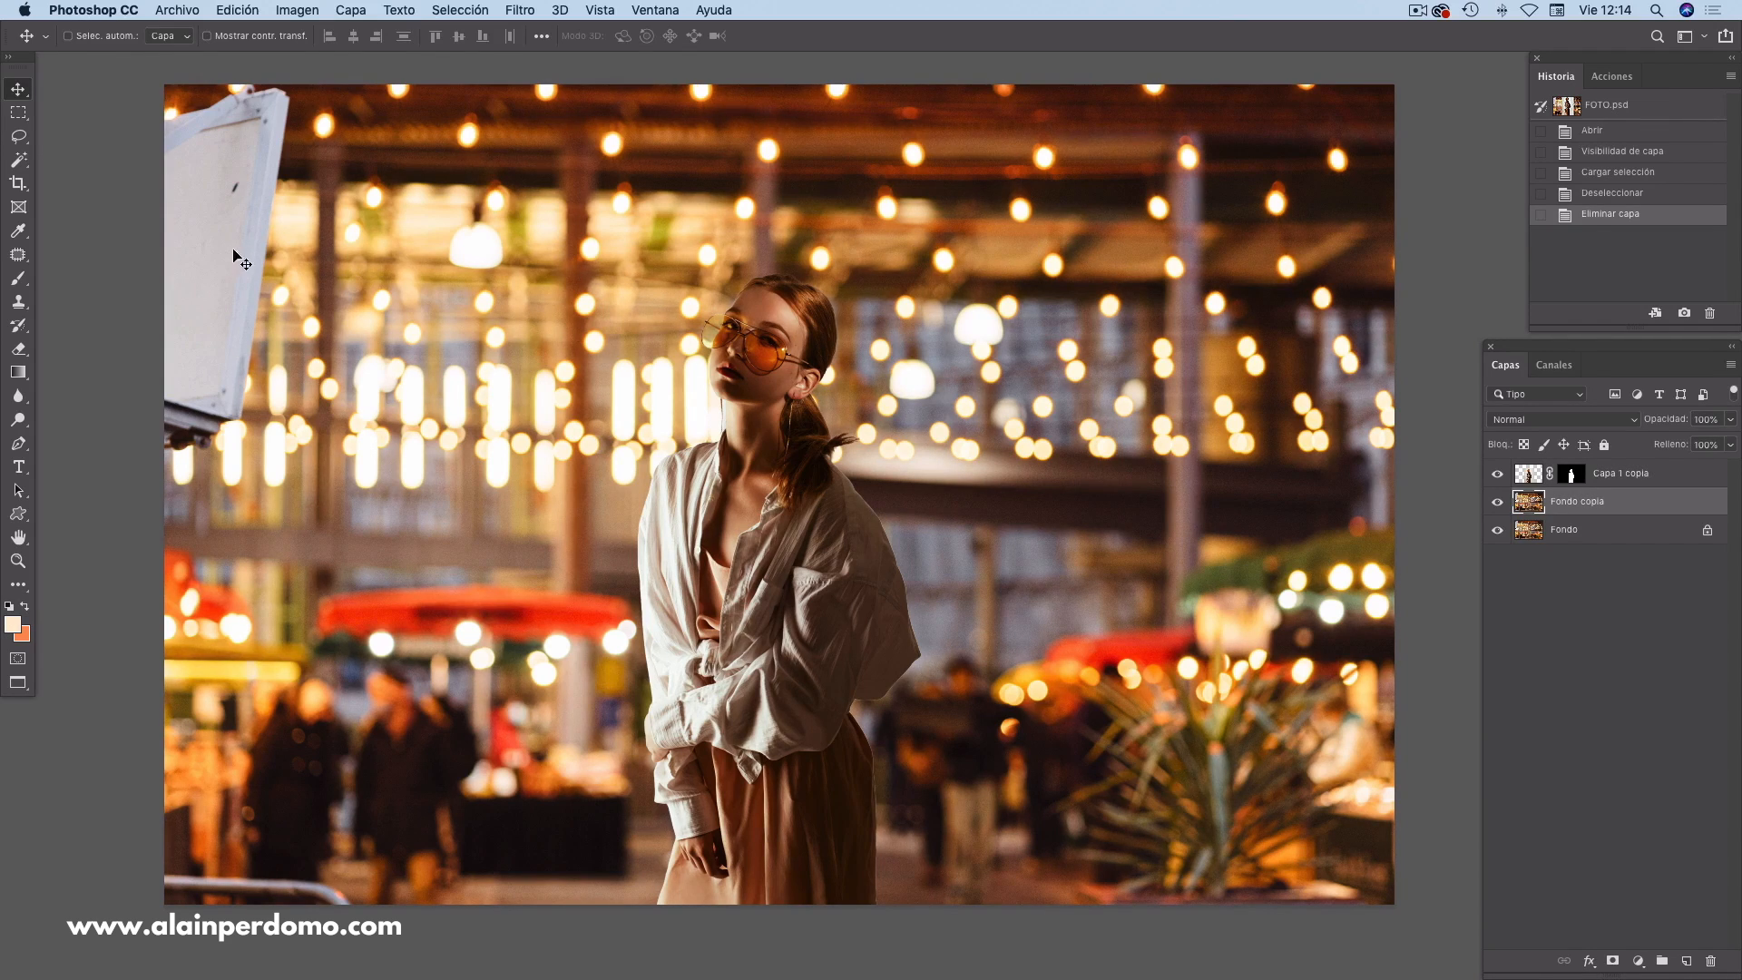
pyautogui.press('l')
pyautogui.moveTo(313, 108); pyautogui.dragTo(308, 157)
pyautogui.moveTo(184, 482)
pyautogui.mouseDown()
pyautogui.moveTo(135, 448)
pyautogui.moveTo(99, 313)
pyautogui.moveTo(101, 146)
pyautogui.moveTo(159, 72)
pyautogui.mouseUp()
pyautogui.moveTo(296, 68); pyautogui.dragTo(313, 86)
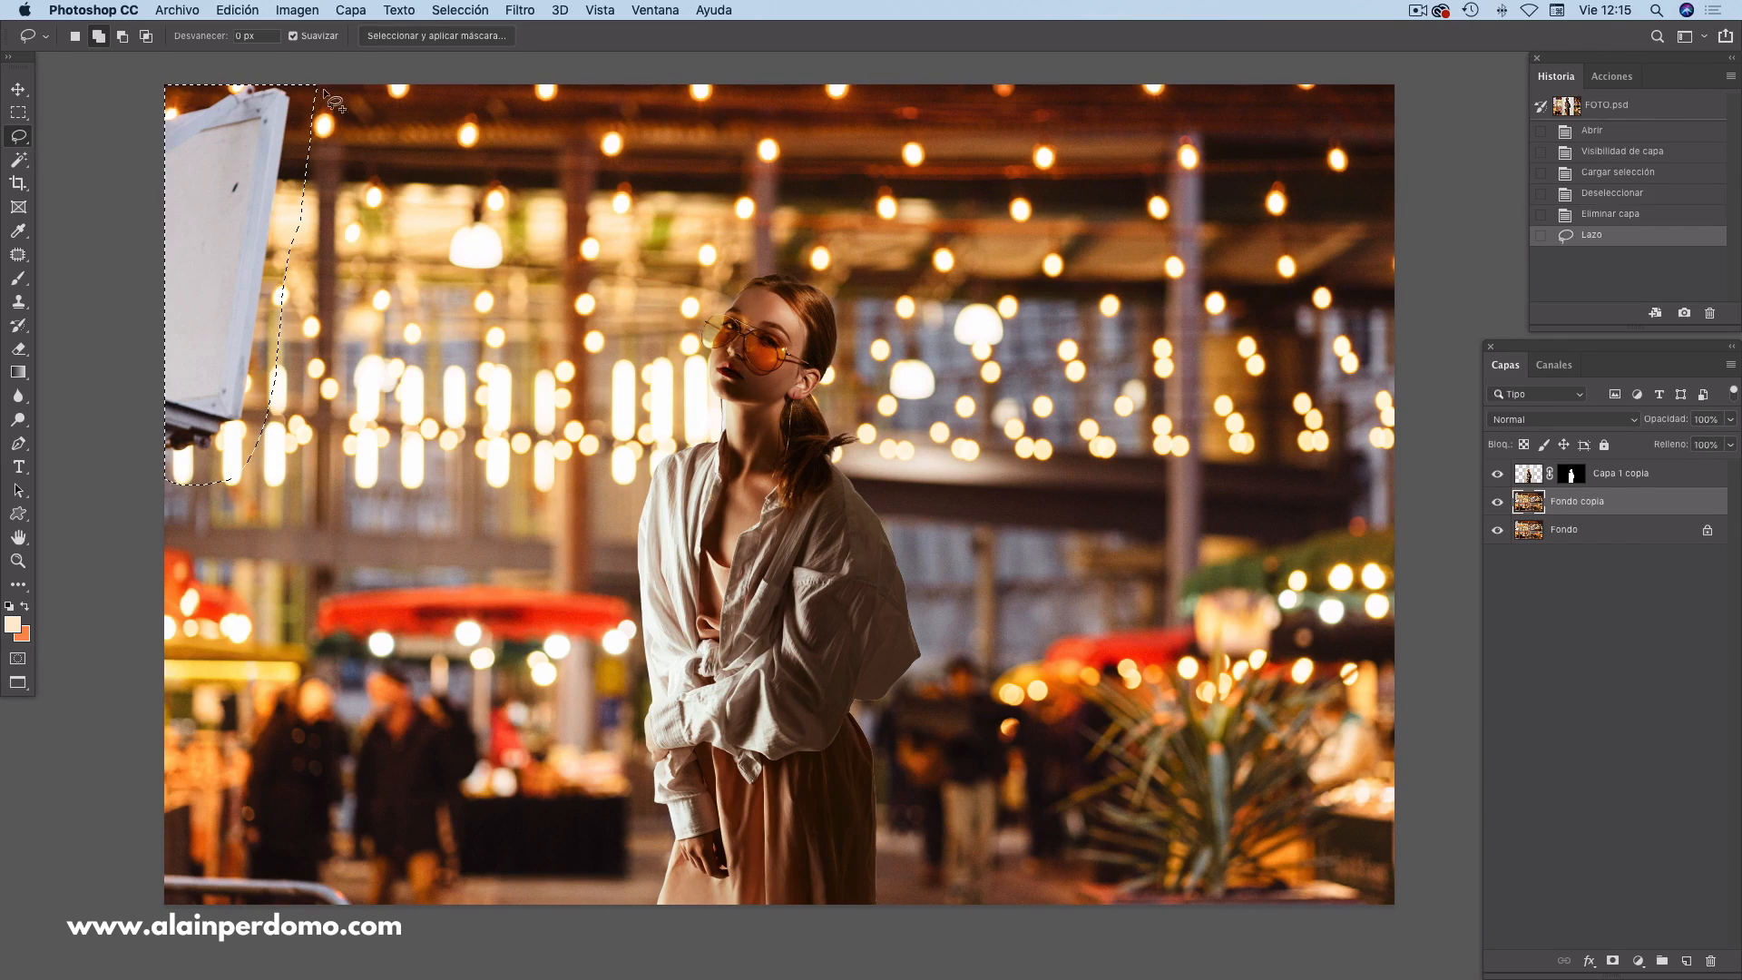
# - Fill the lassoed area to replace the white board with matching background, and clear the selection
pyautogui.click(240, 10)
pyautogui.click(256, 300)
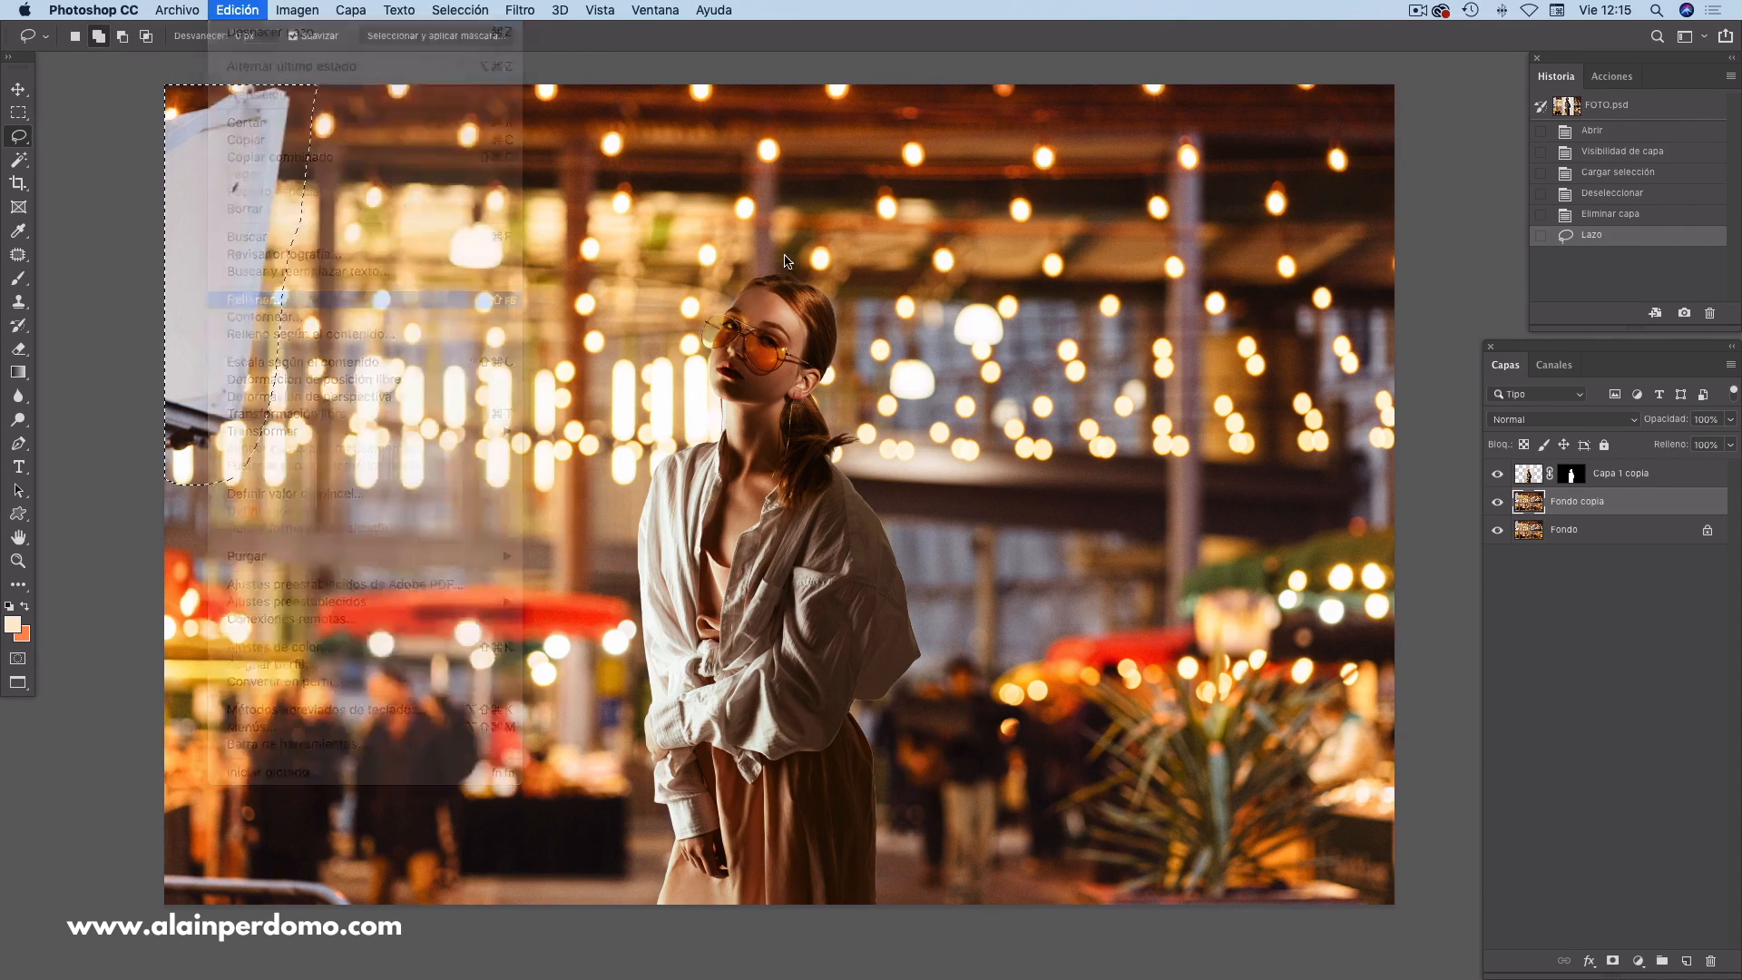
pyautogui.press('Return')
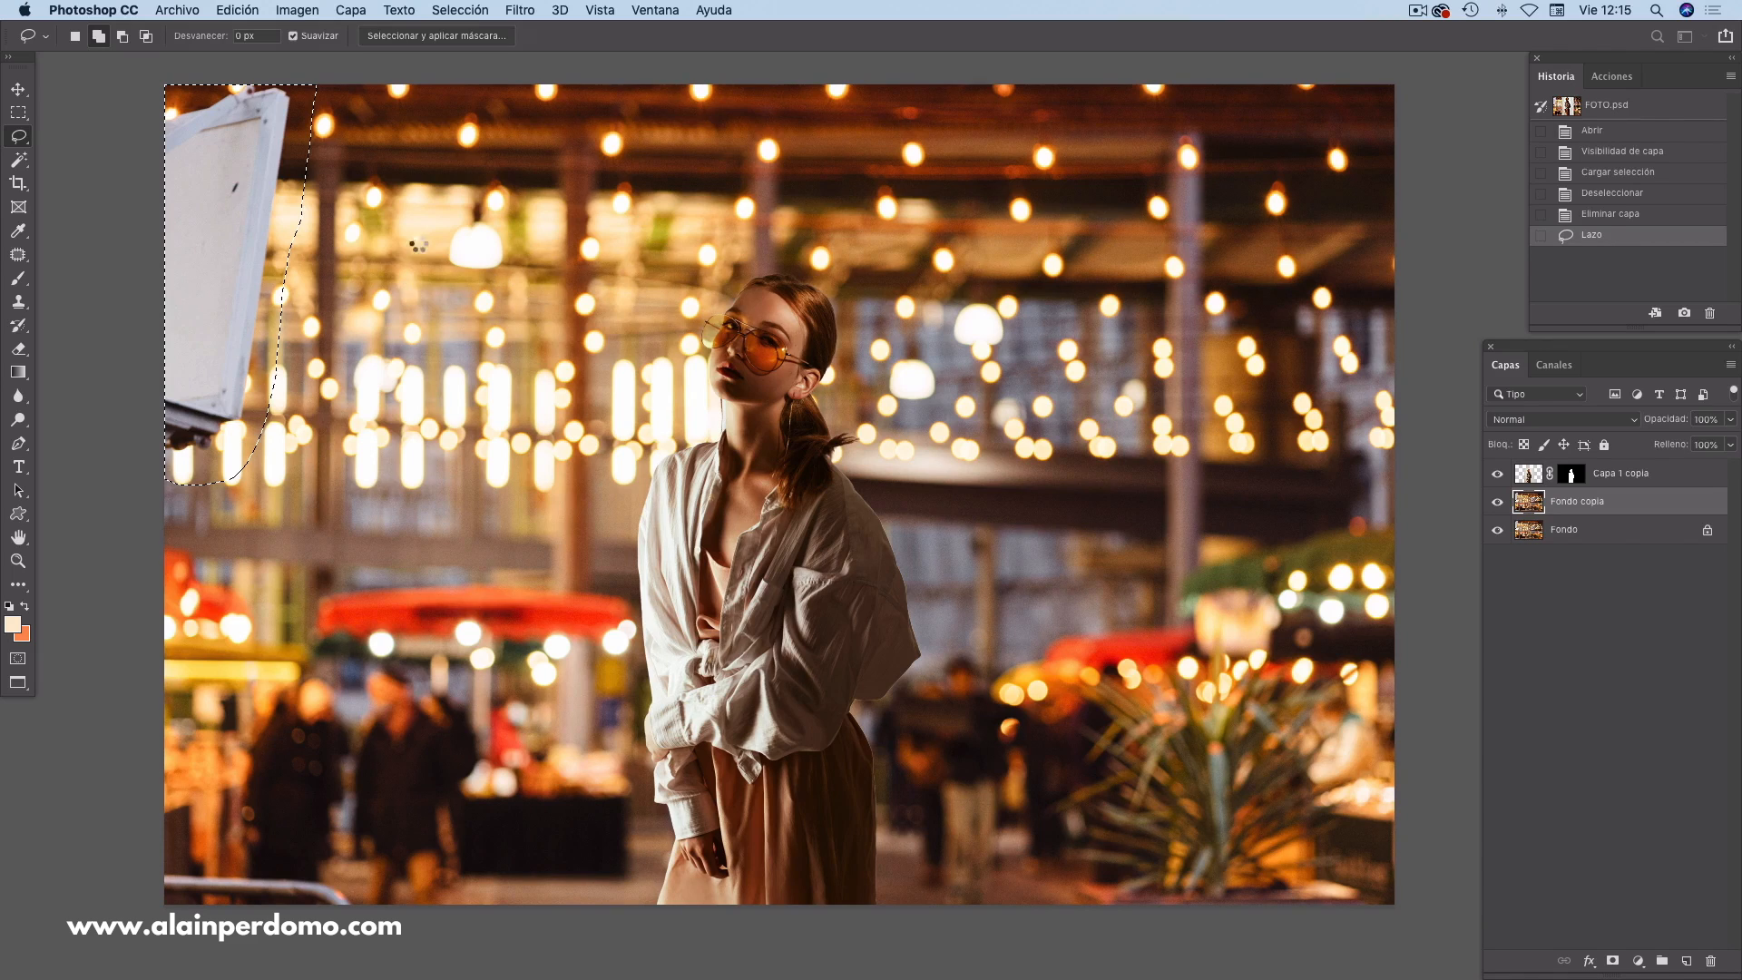
pyautogui.press('super+d')
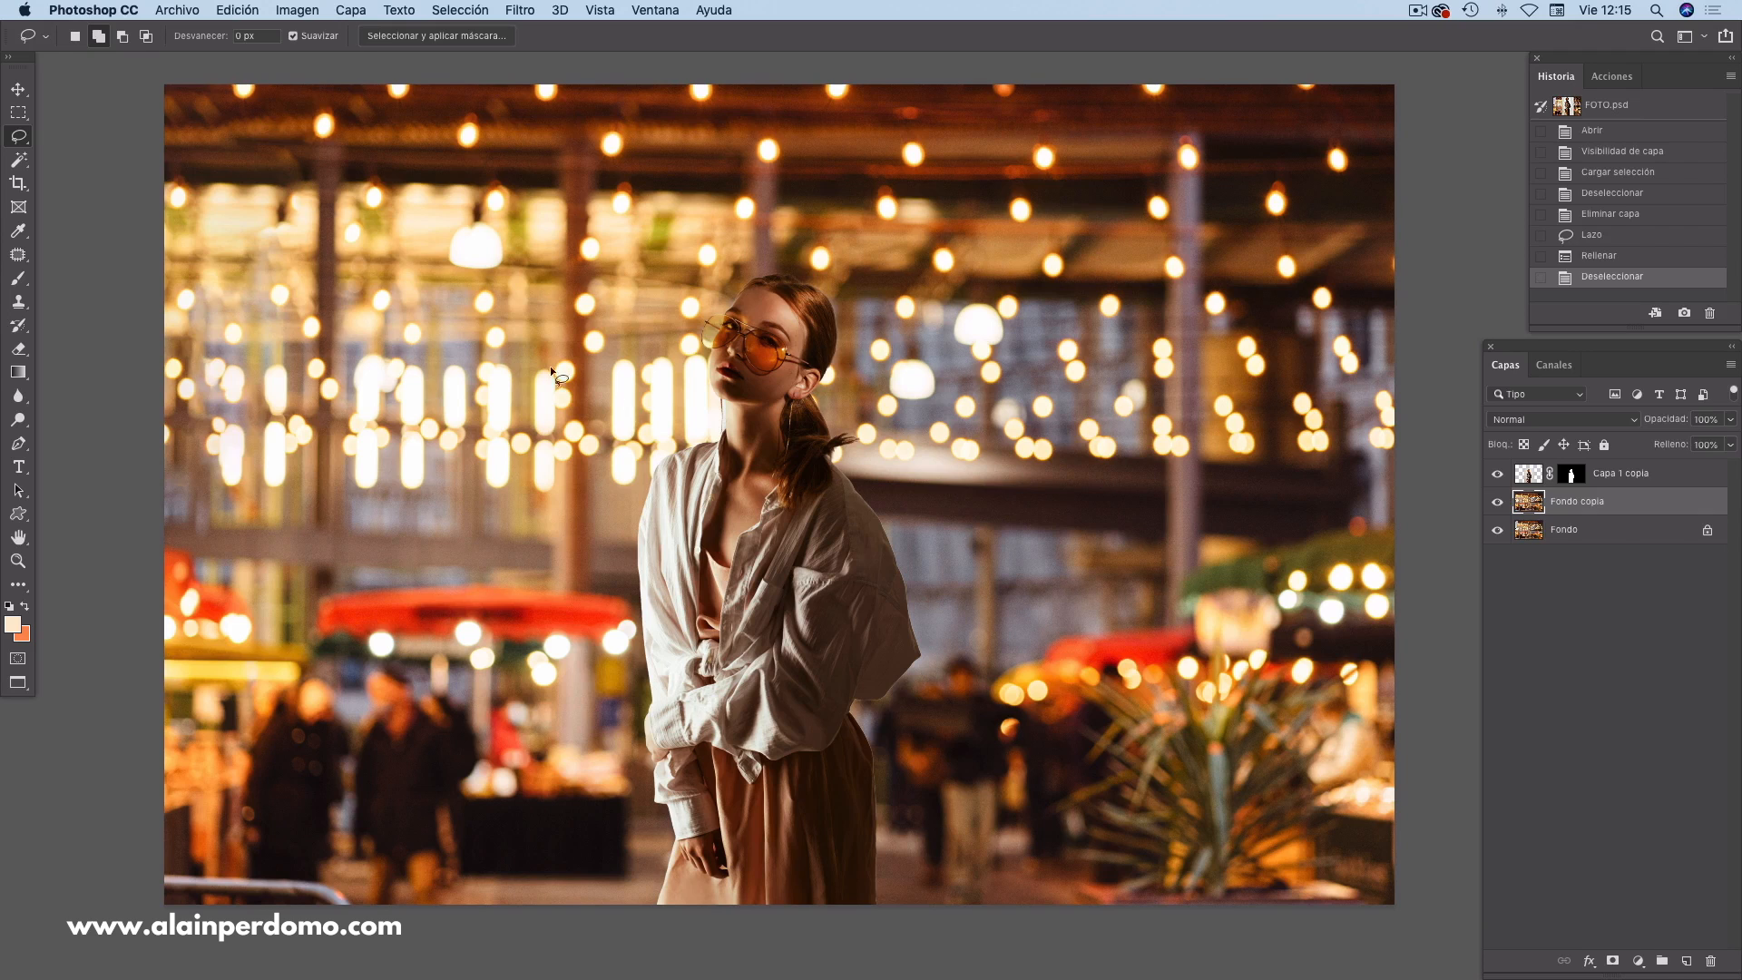
# - Add a Black & White adjustment layer with default values and place it above the Capa 1 copia layer
pyautogui.moveTo(1031, 527); pyautogui.dragTo(1021, 578)
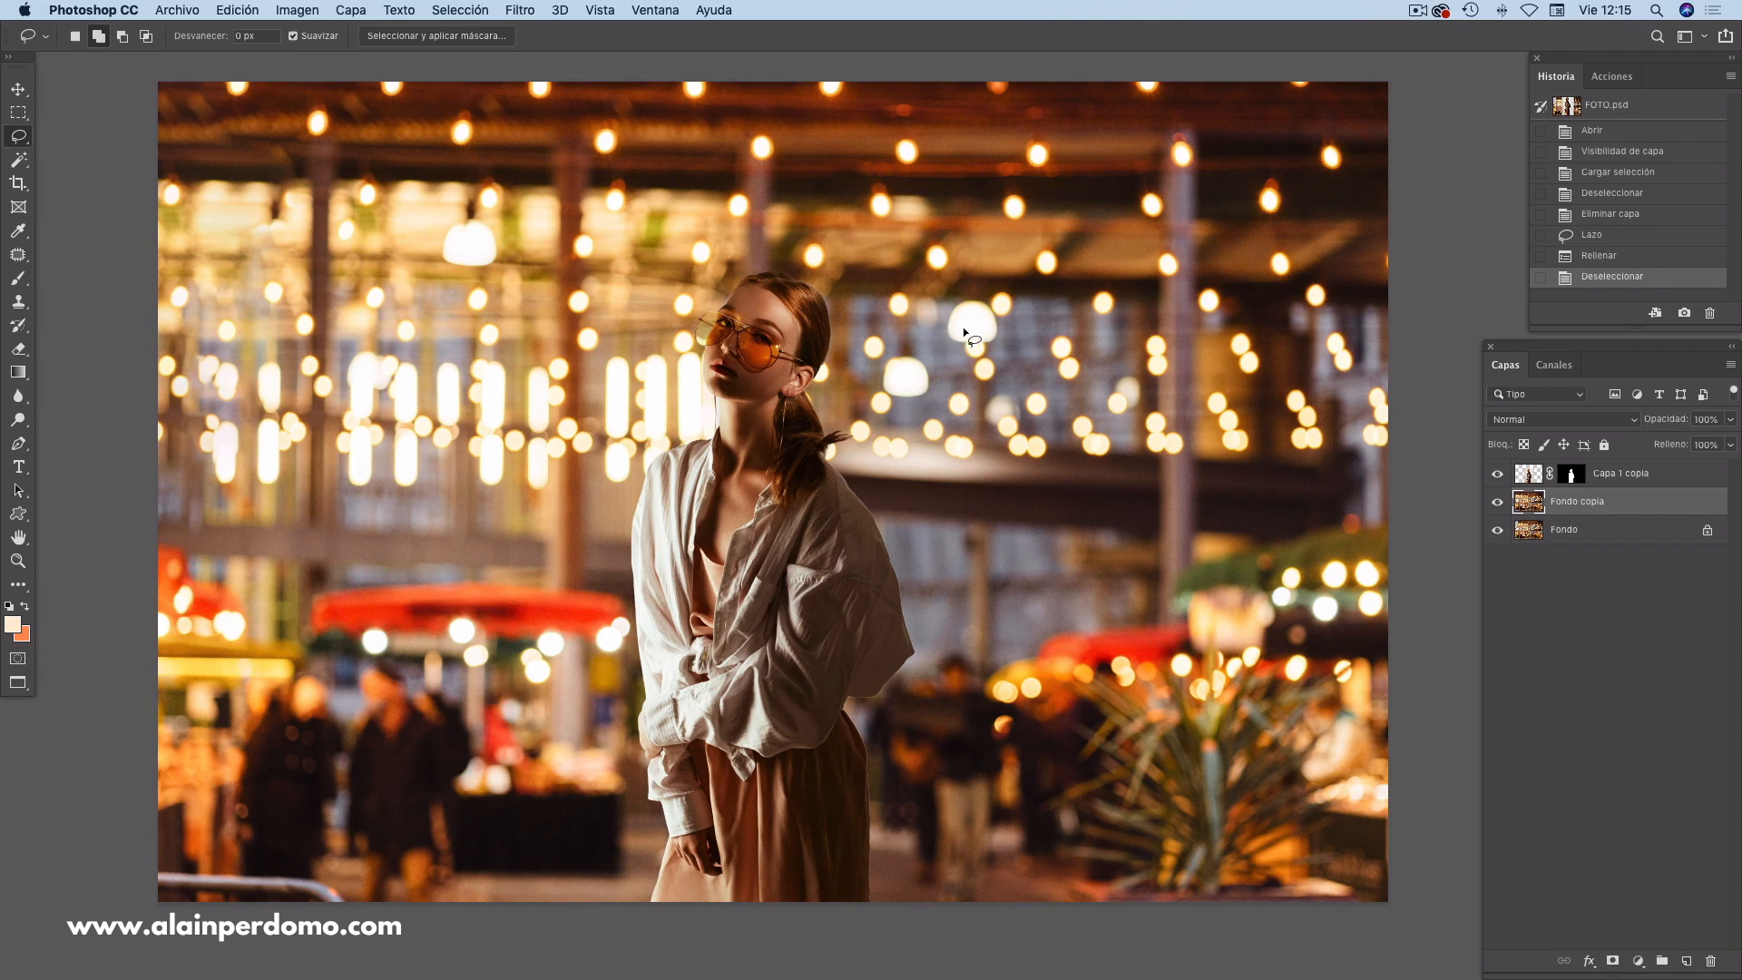
pyautogui.click(1637, 960)
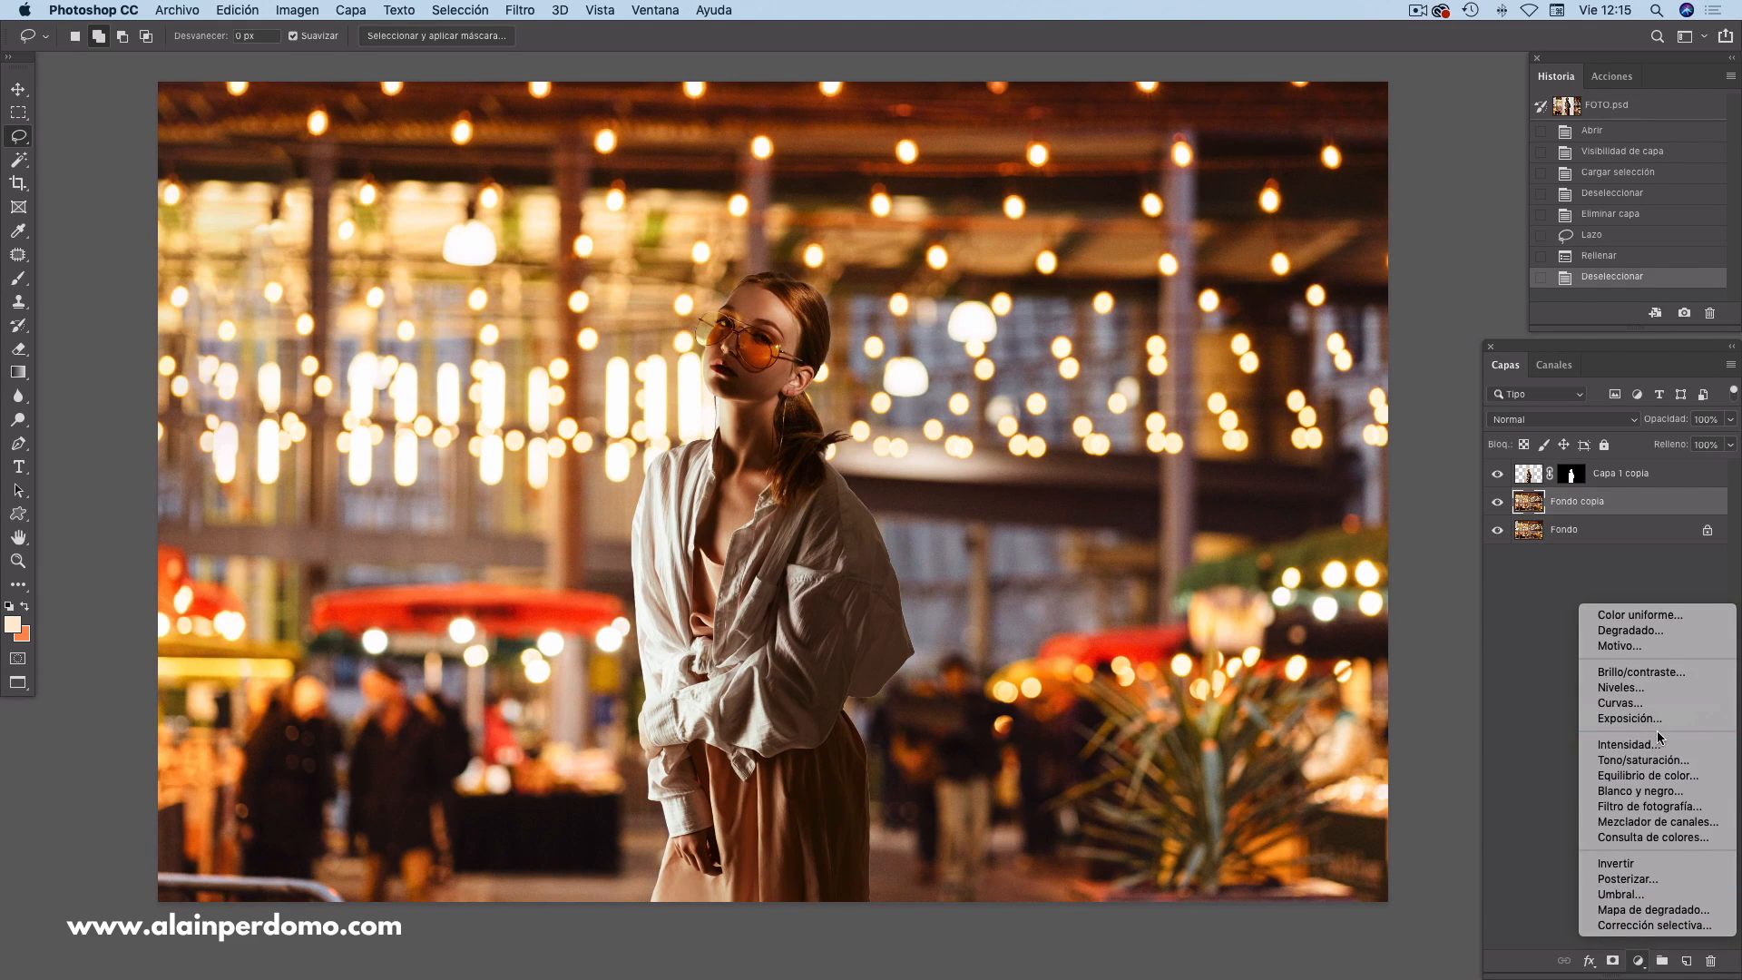
pyautogui.click(1624, 790)
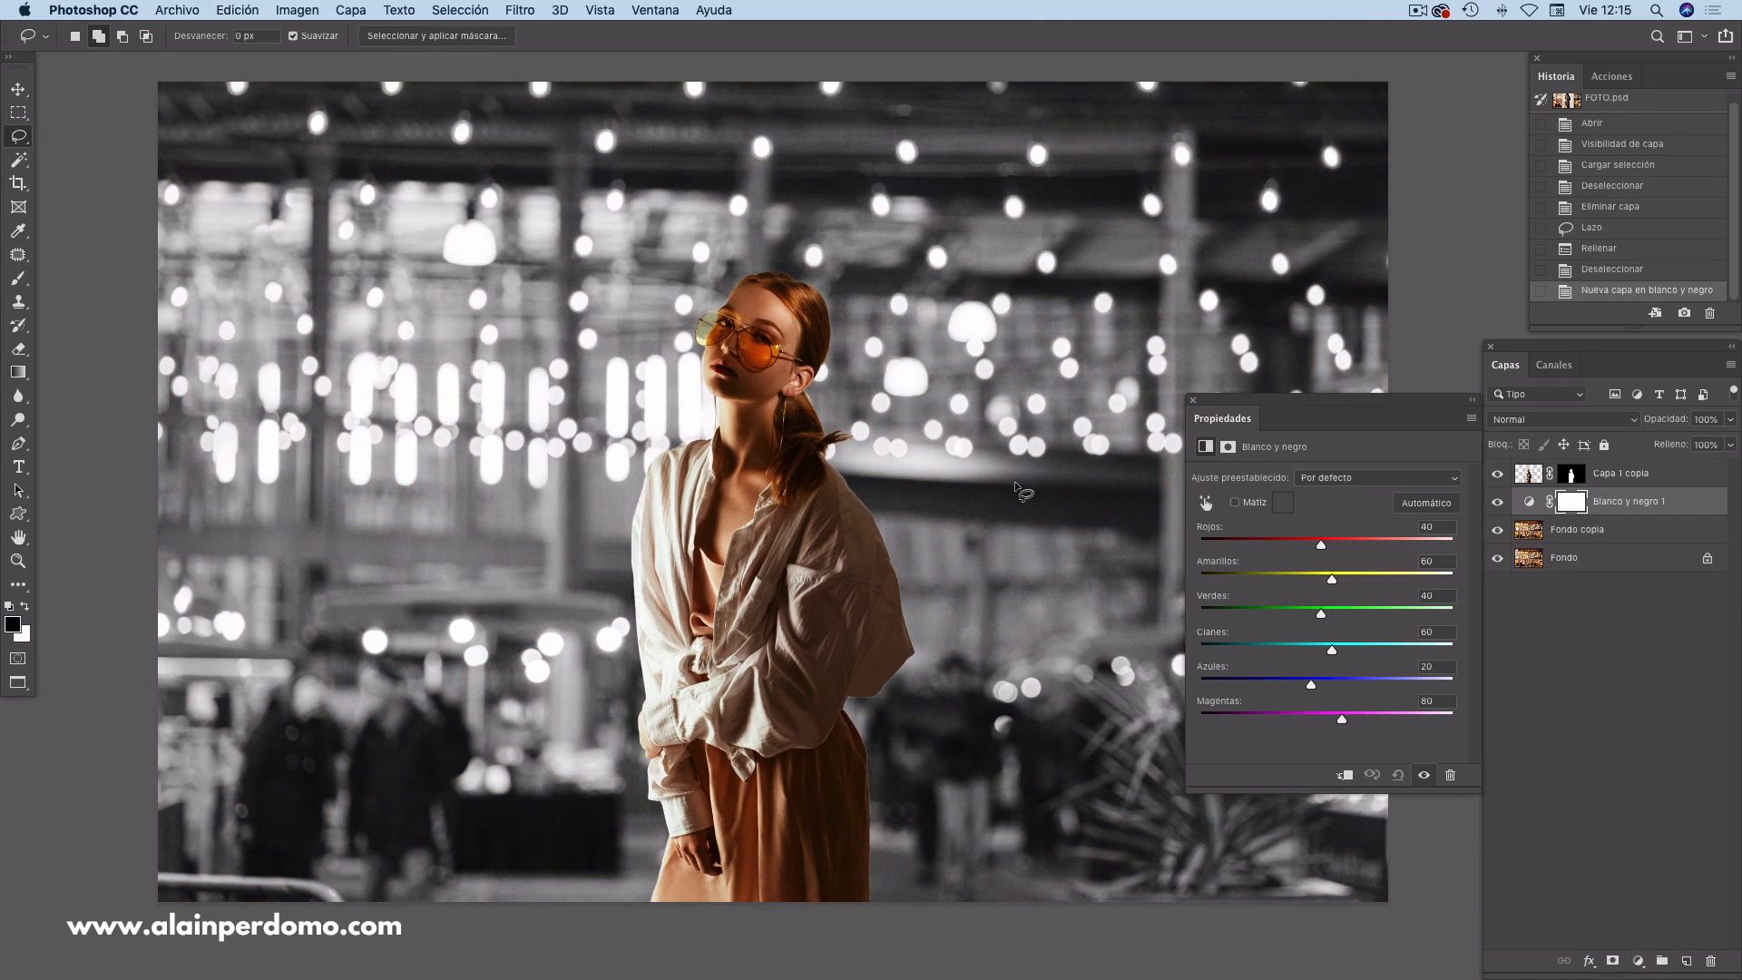
pyautogui.click(1193, 402)
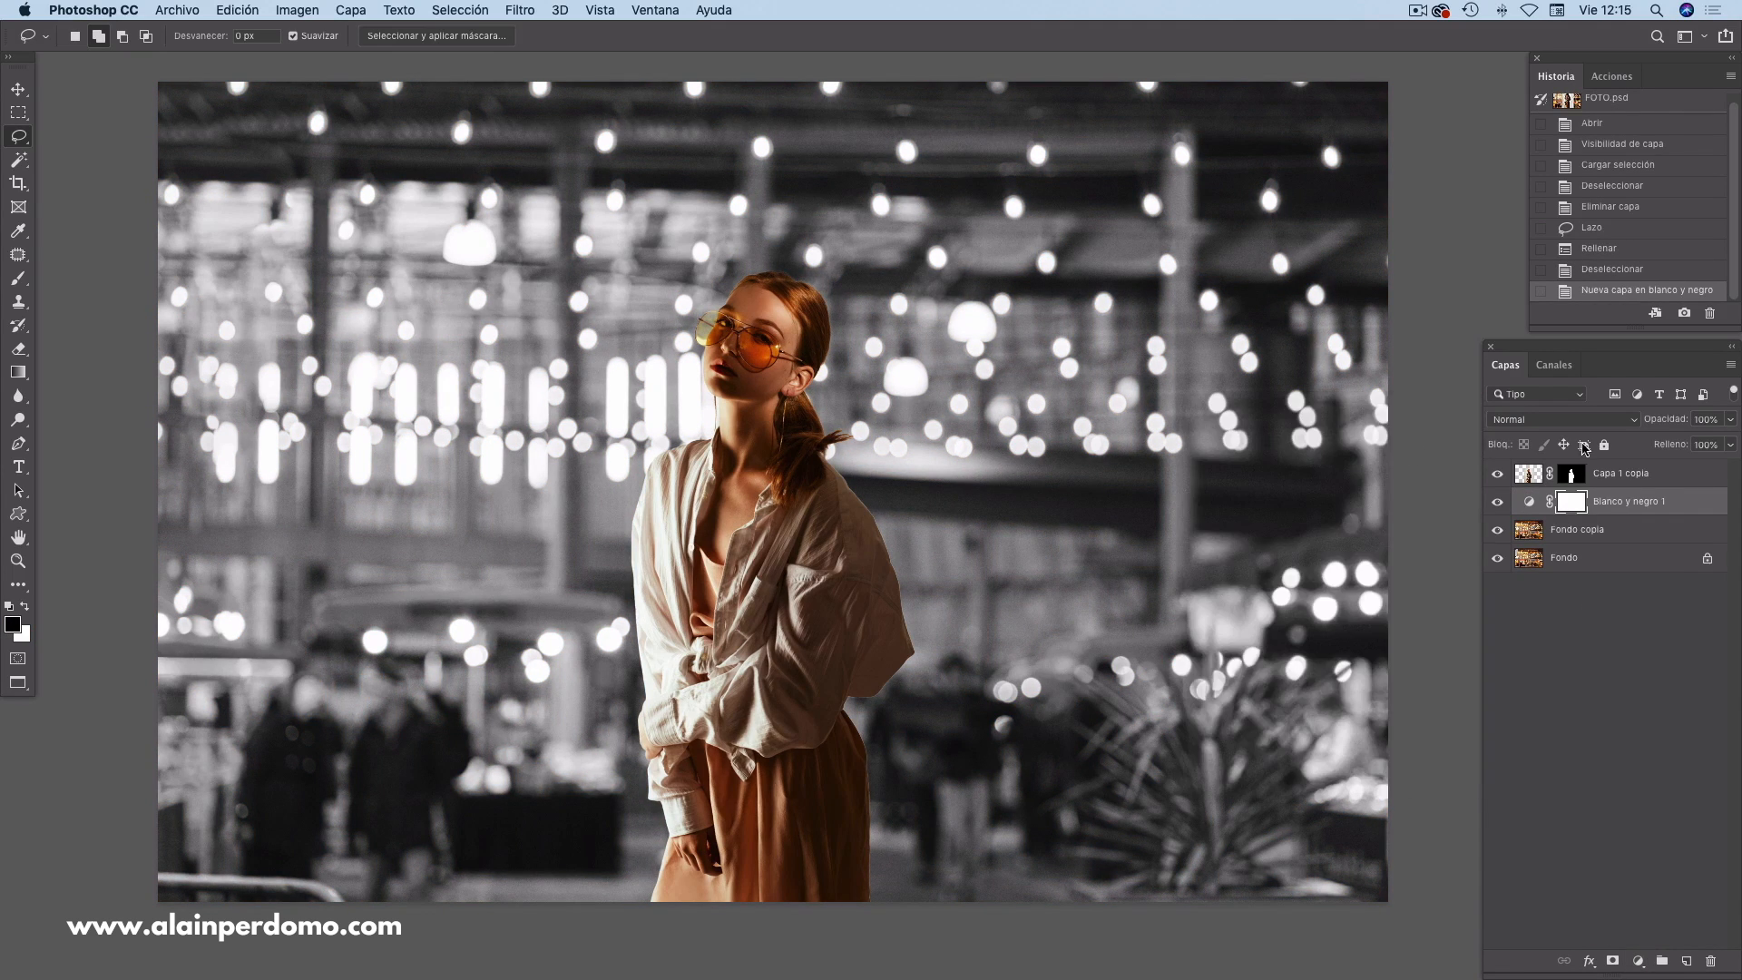
pyautogui.moveTo(1533, 505); pyautogui.dragTo(1524, 466)
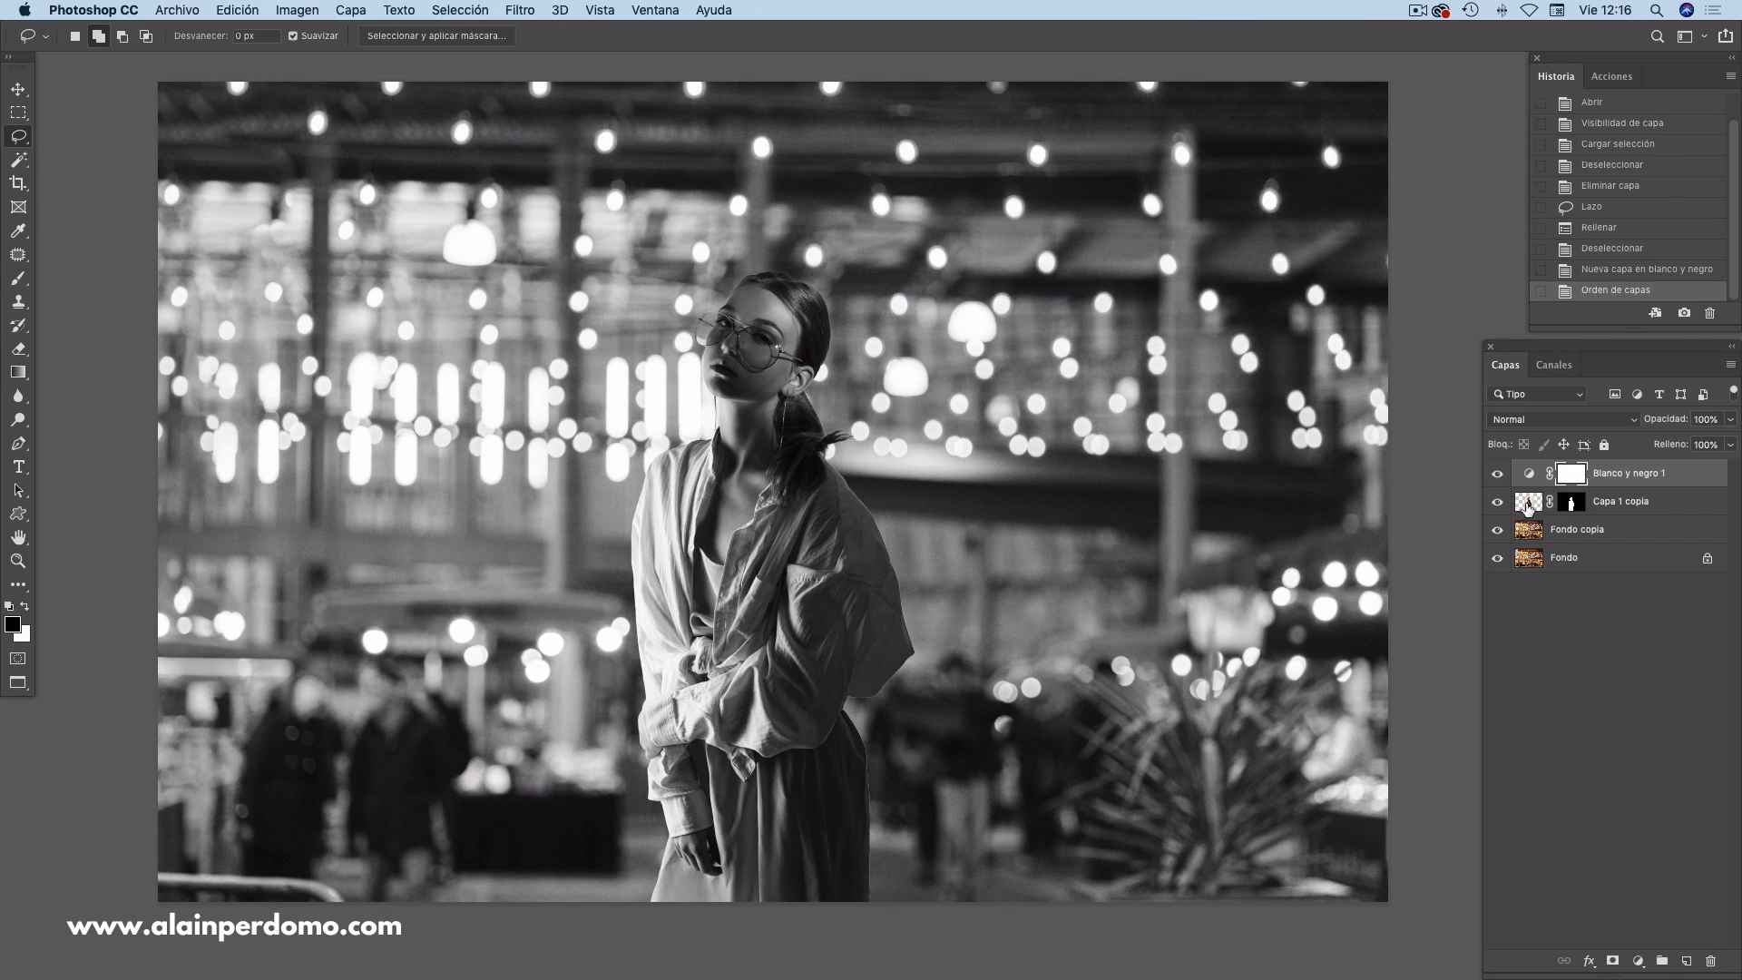
# - Add a Curves adjustment layer above Capa 1 copia and clip it to that layer, keeping the curve straight
pyautogui.click(1528, 504)
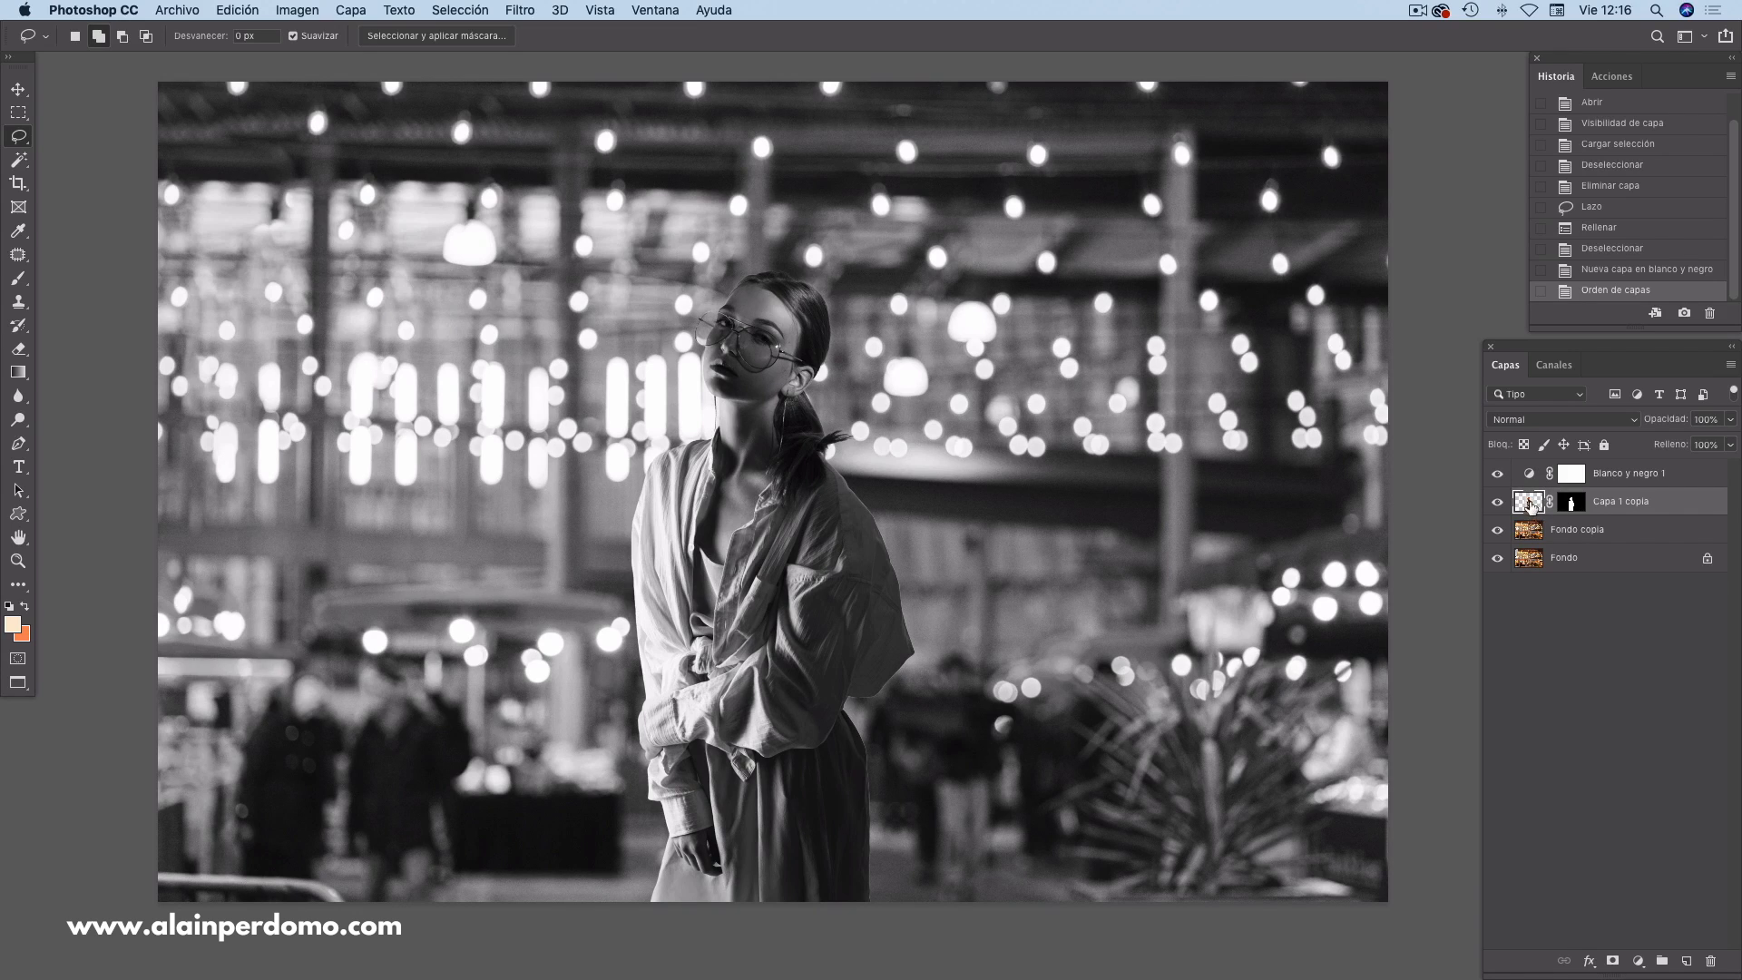
pyautogui.click(1638, 960)
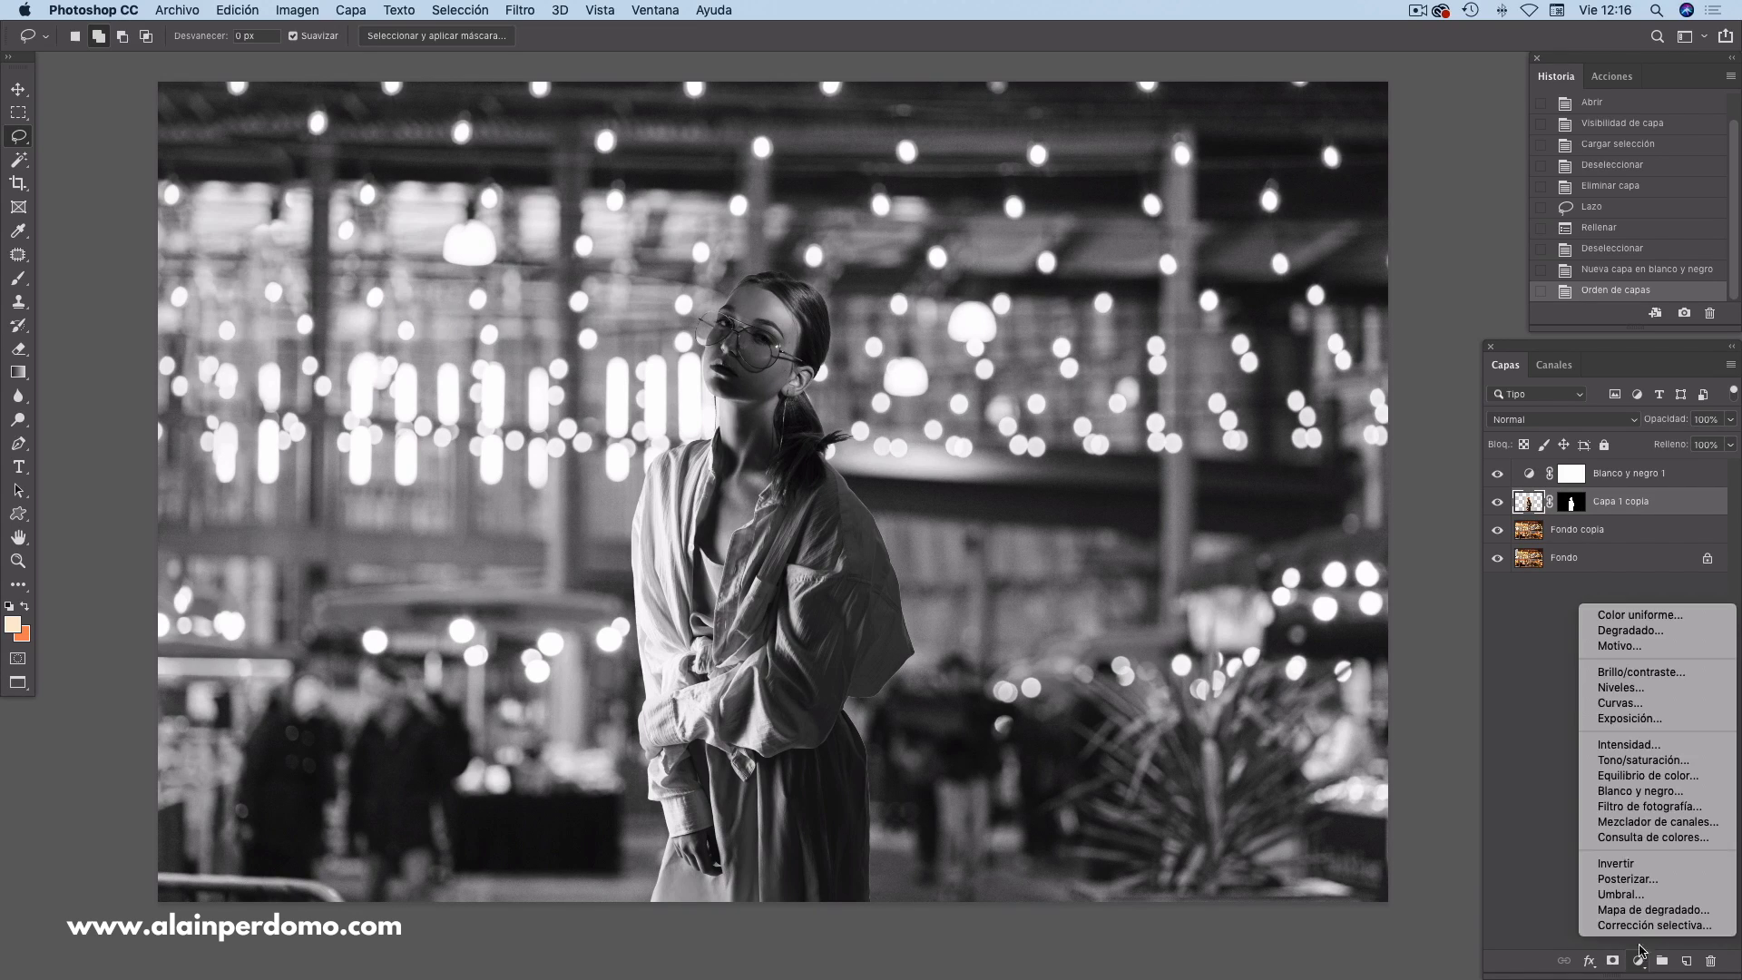
pyautogui.click(1633, 703)
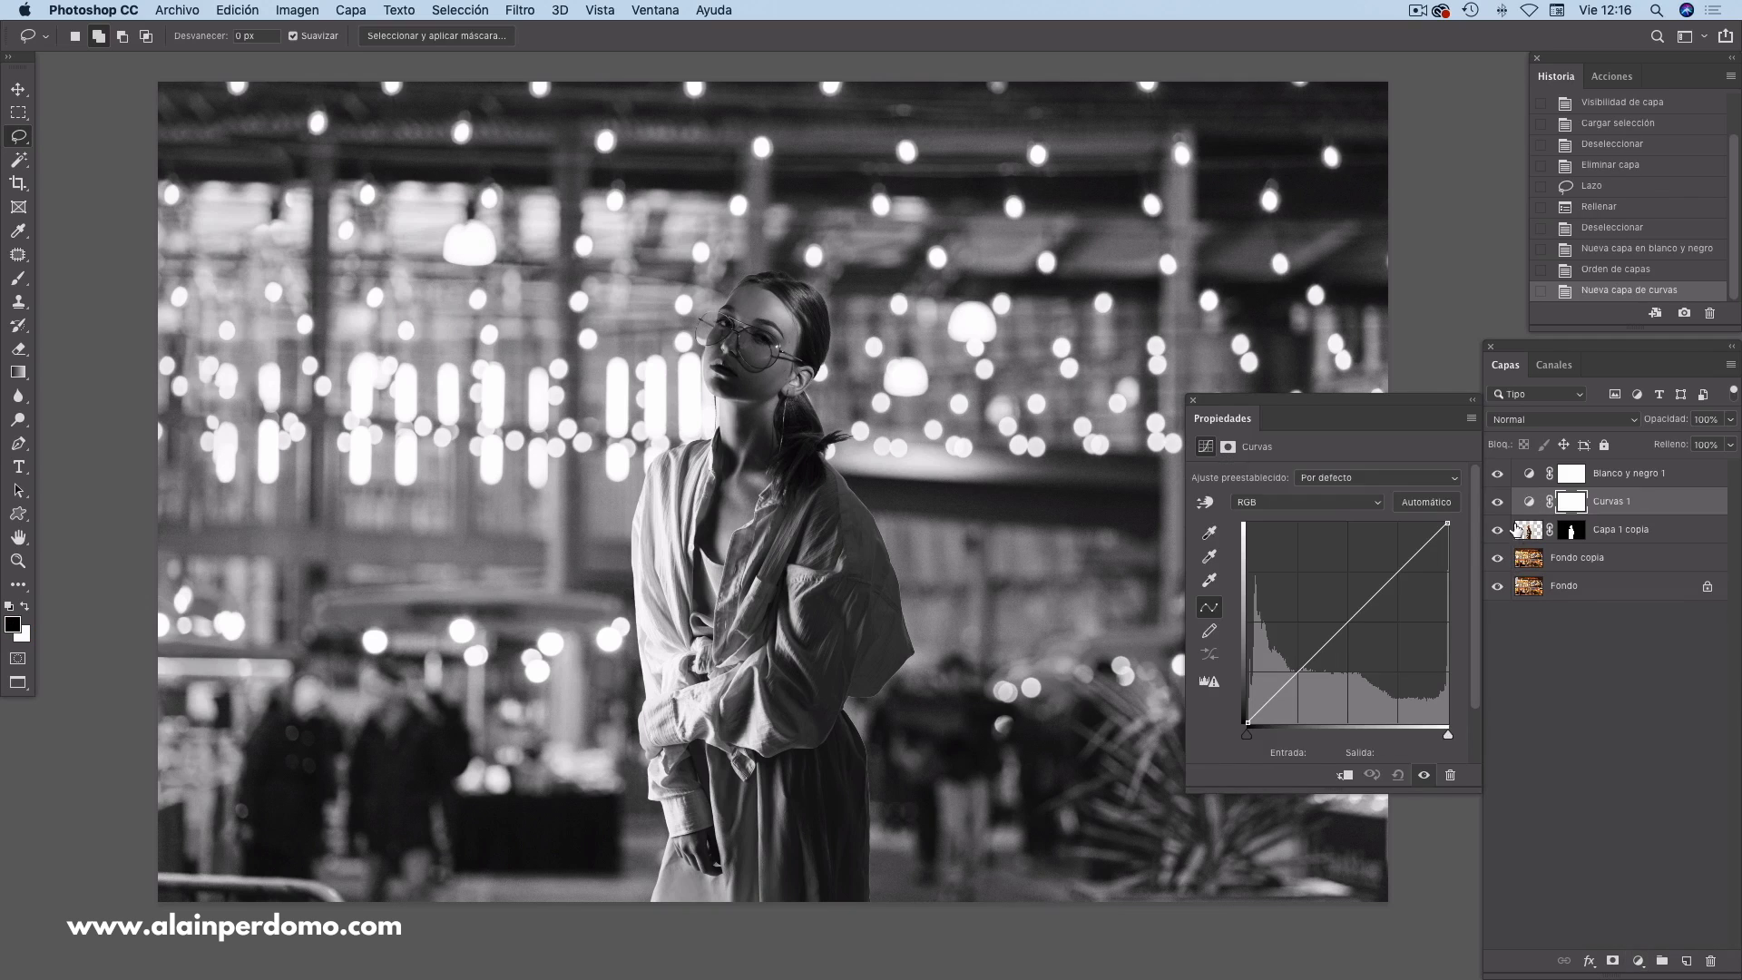
pyautogui.click(1347, 776)
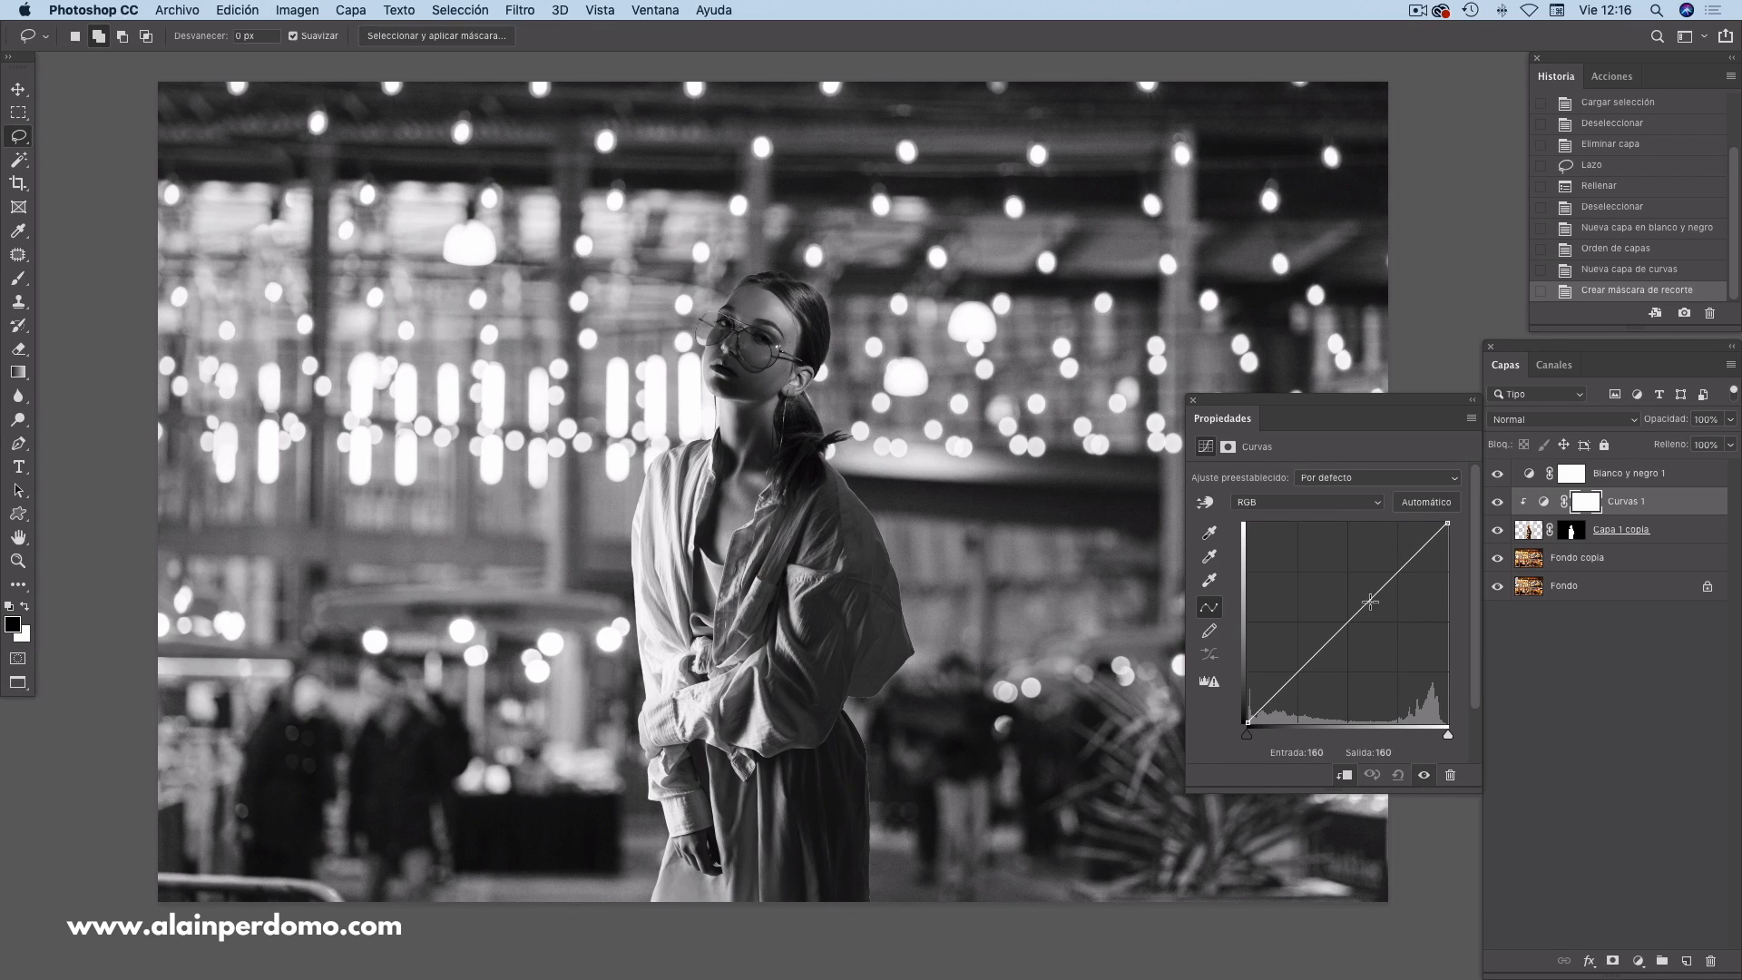
pyautogui.moveTo(1360, 610); pyautogui.dragTo(1215, 590)
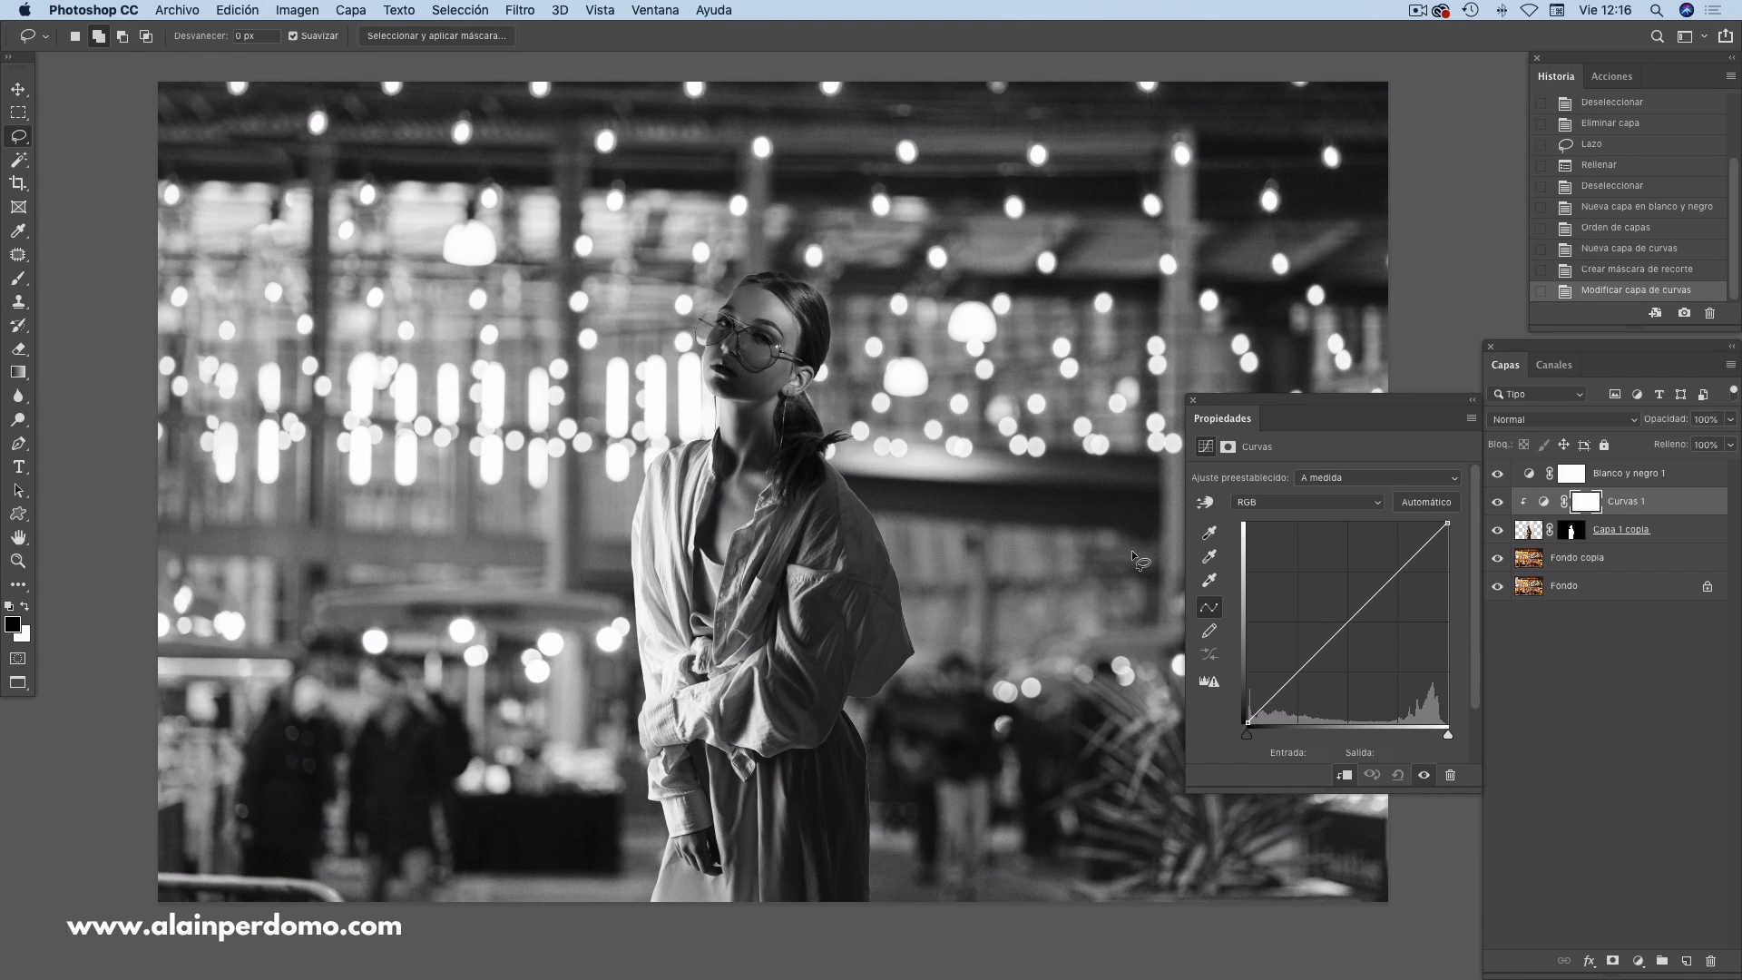
# - Examine the black-and-white composite at reduced sizes to compare the model's shadows and highlights with the background
pyautogui.press('super+minus')
pyautogui.press('super+0')
pyautogui.press('super+minus')
pyautogui.press('super+minus')
pyautogui.press('super+minus')
pyautogui.press('super+minus')
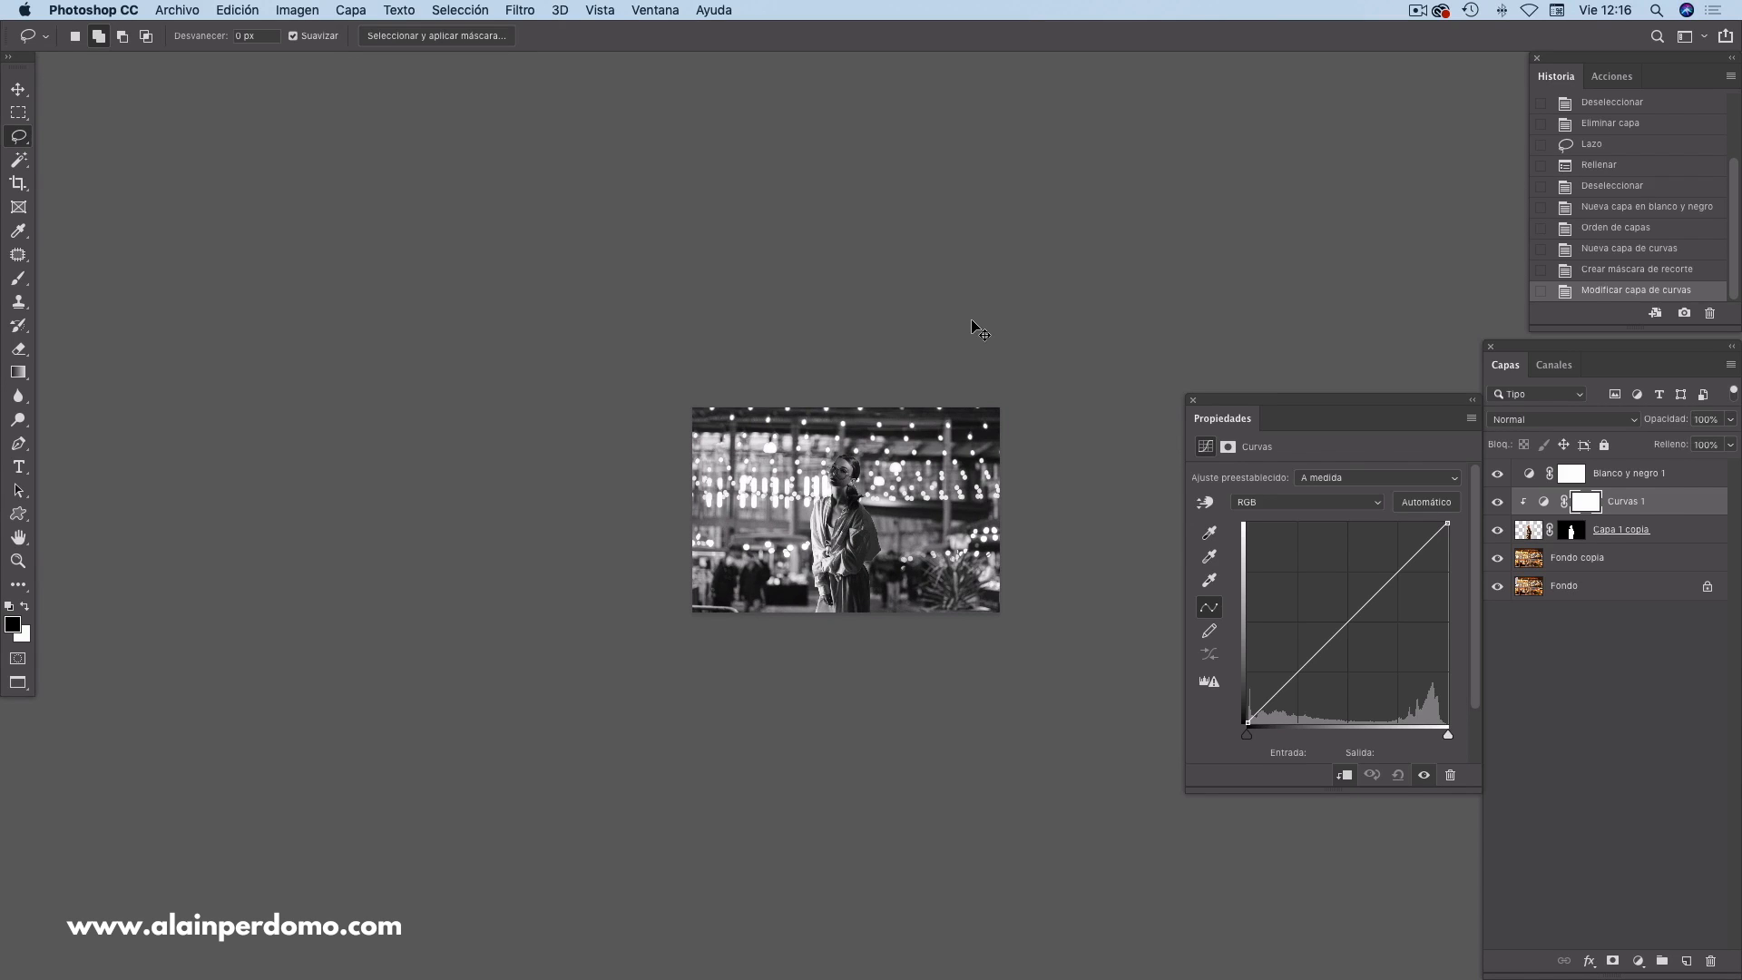
pyautogui.press('super+plus')
pyautogui.moveTo(916, 548); pyautogui.dragTo(904, 544)
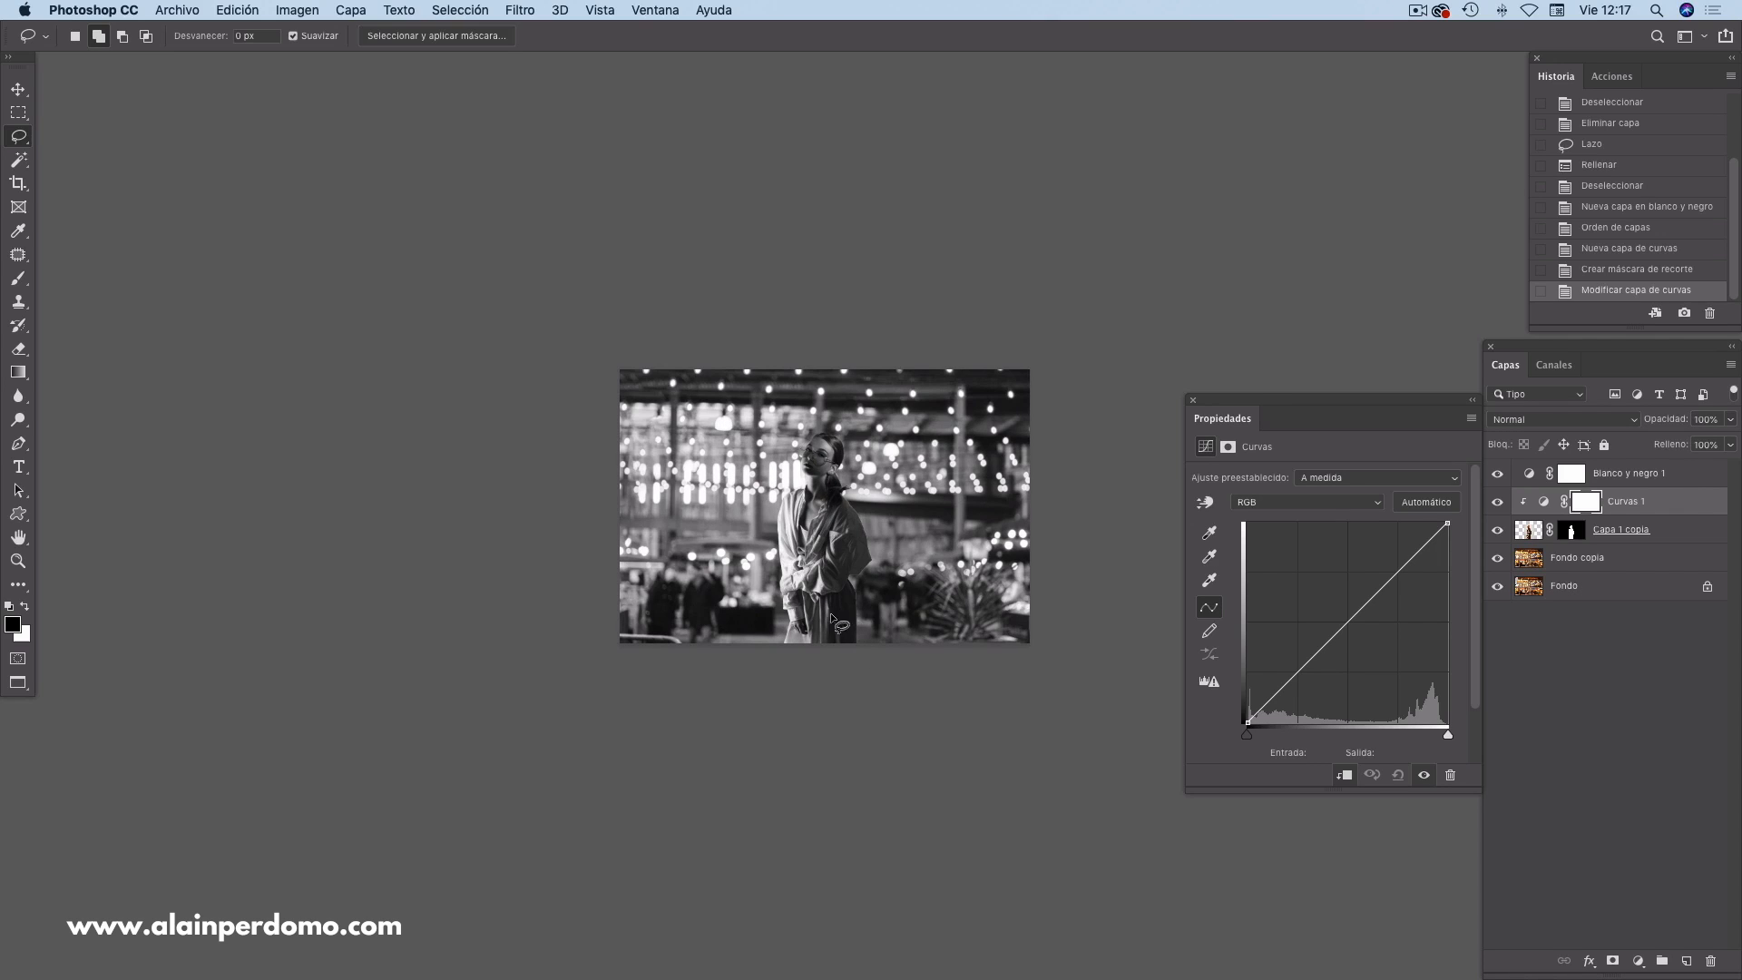
pyautogui.press('super+plus')
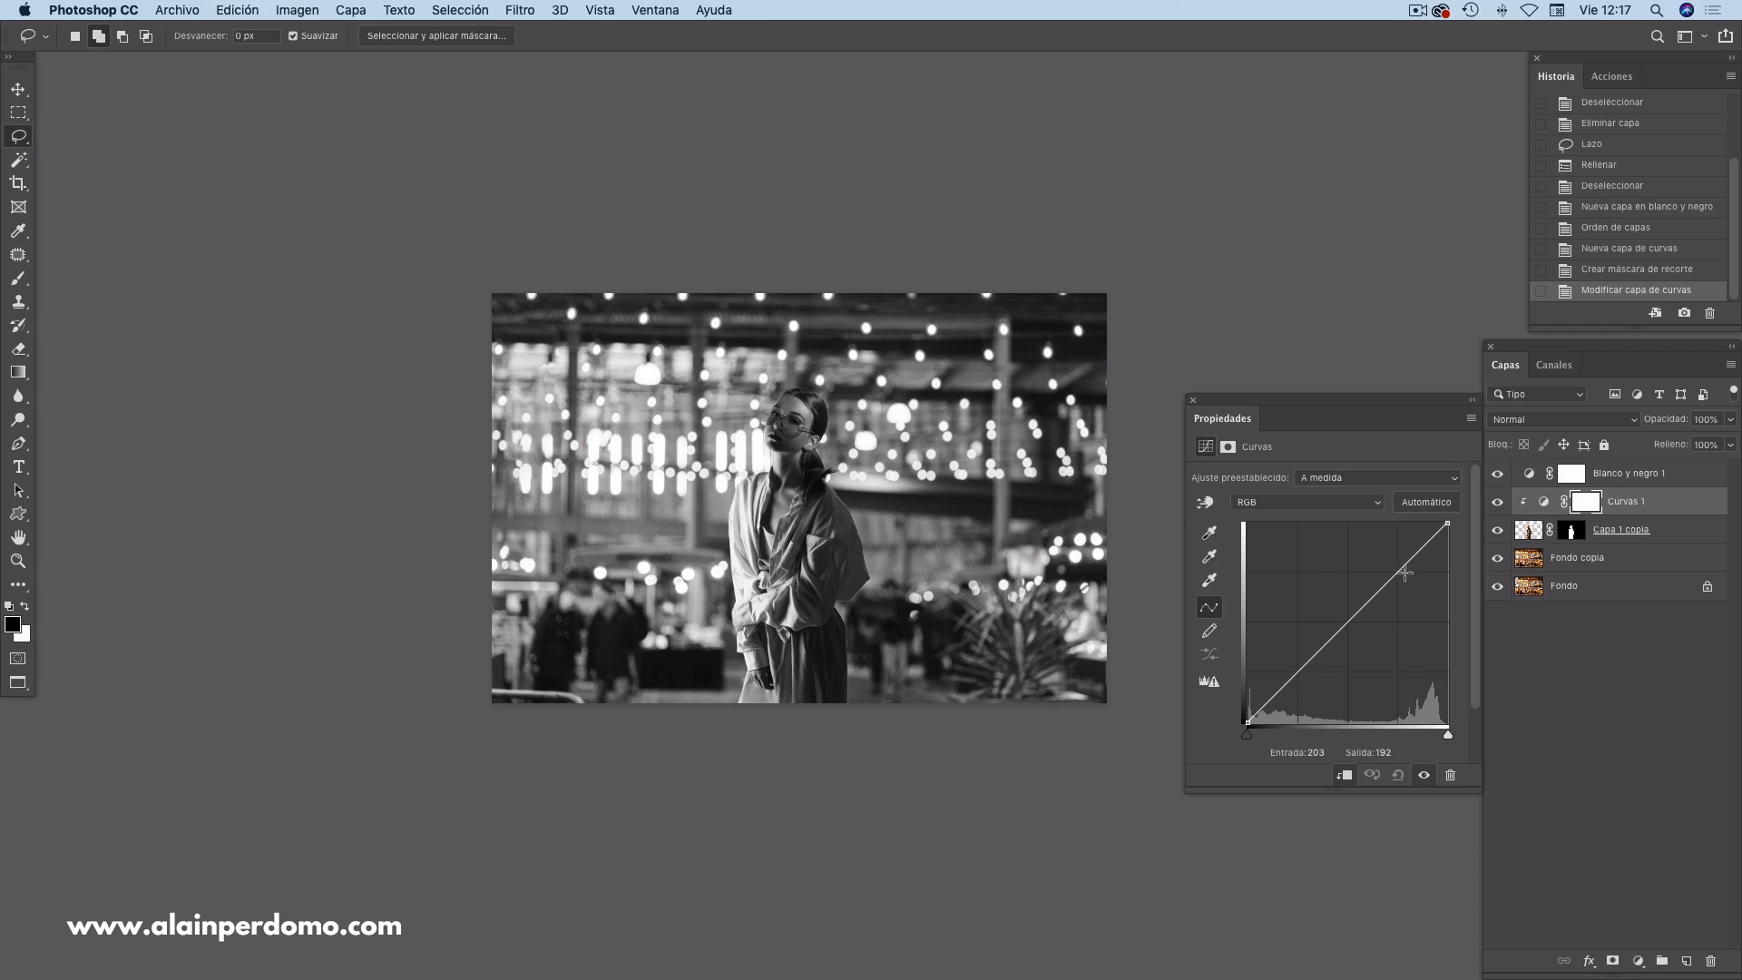
# - Shape the Curvas 1 curve with a shadow point at input 77, output 57 and a highlight point at input 184, output 187
pyautogui.click(1303, 672)
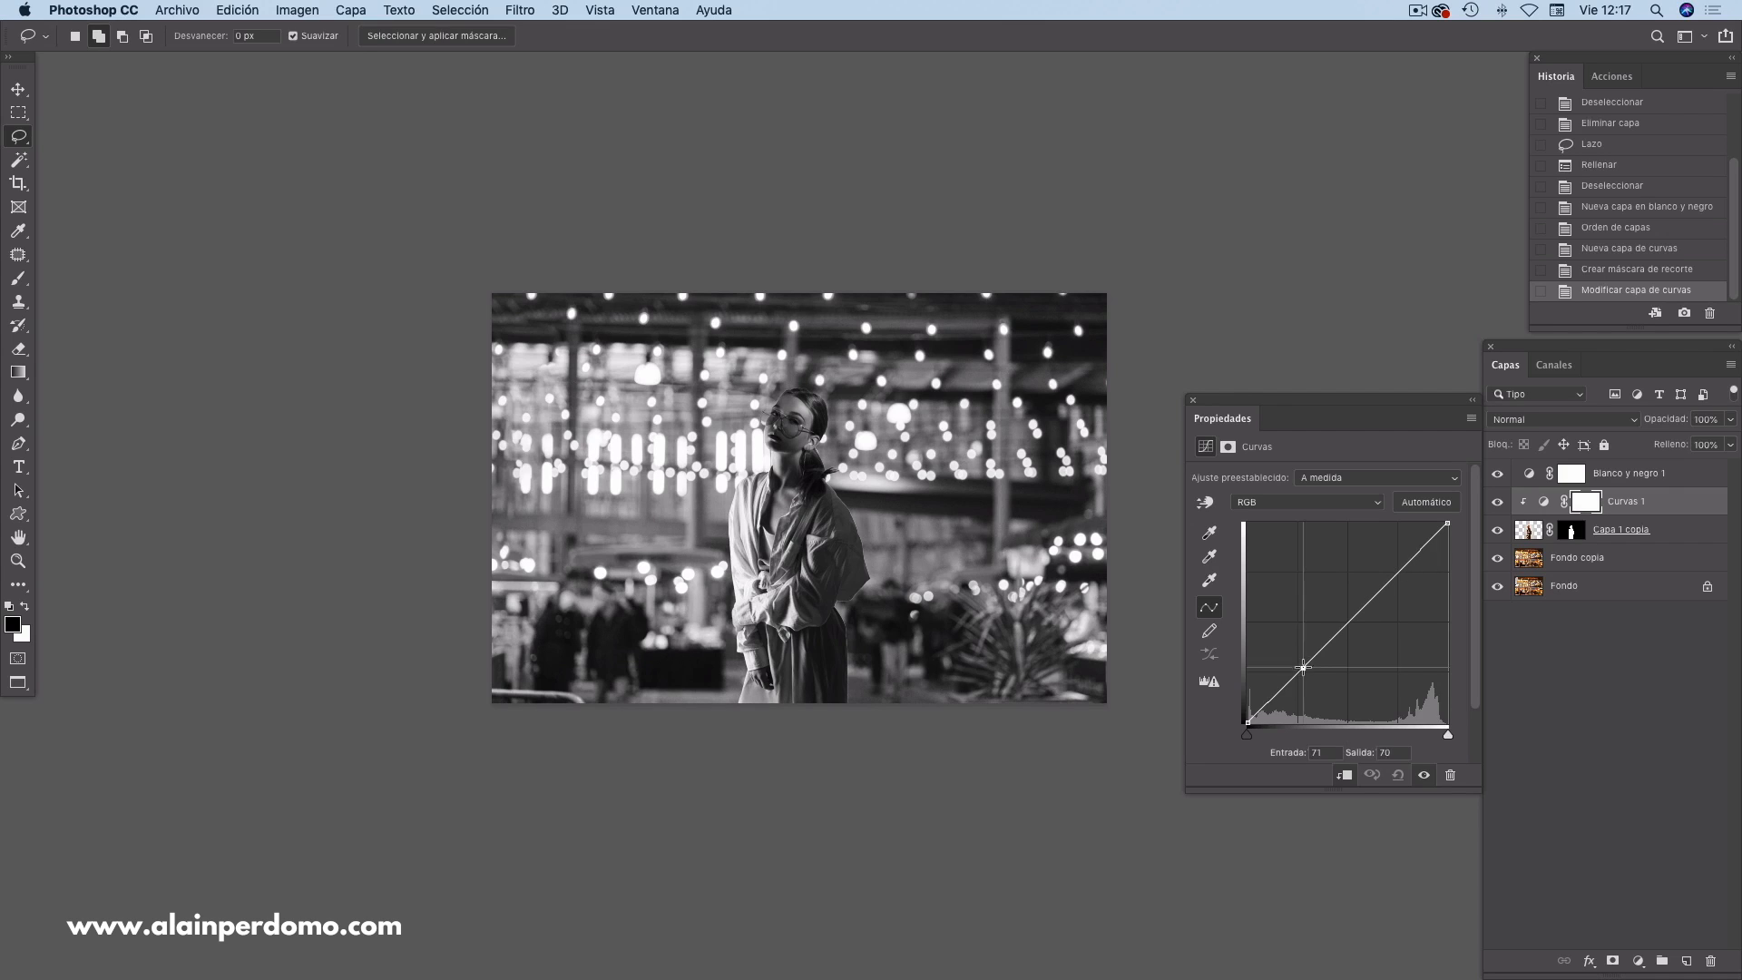
pyautogui.moveTo(1303, 672); pyautogui.dragTo(1307, 681)
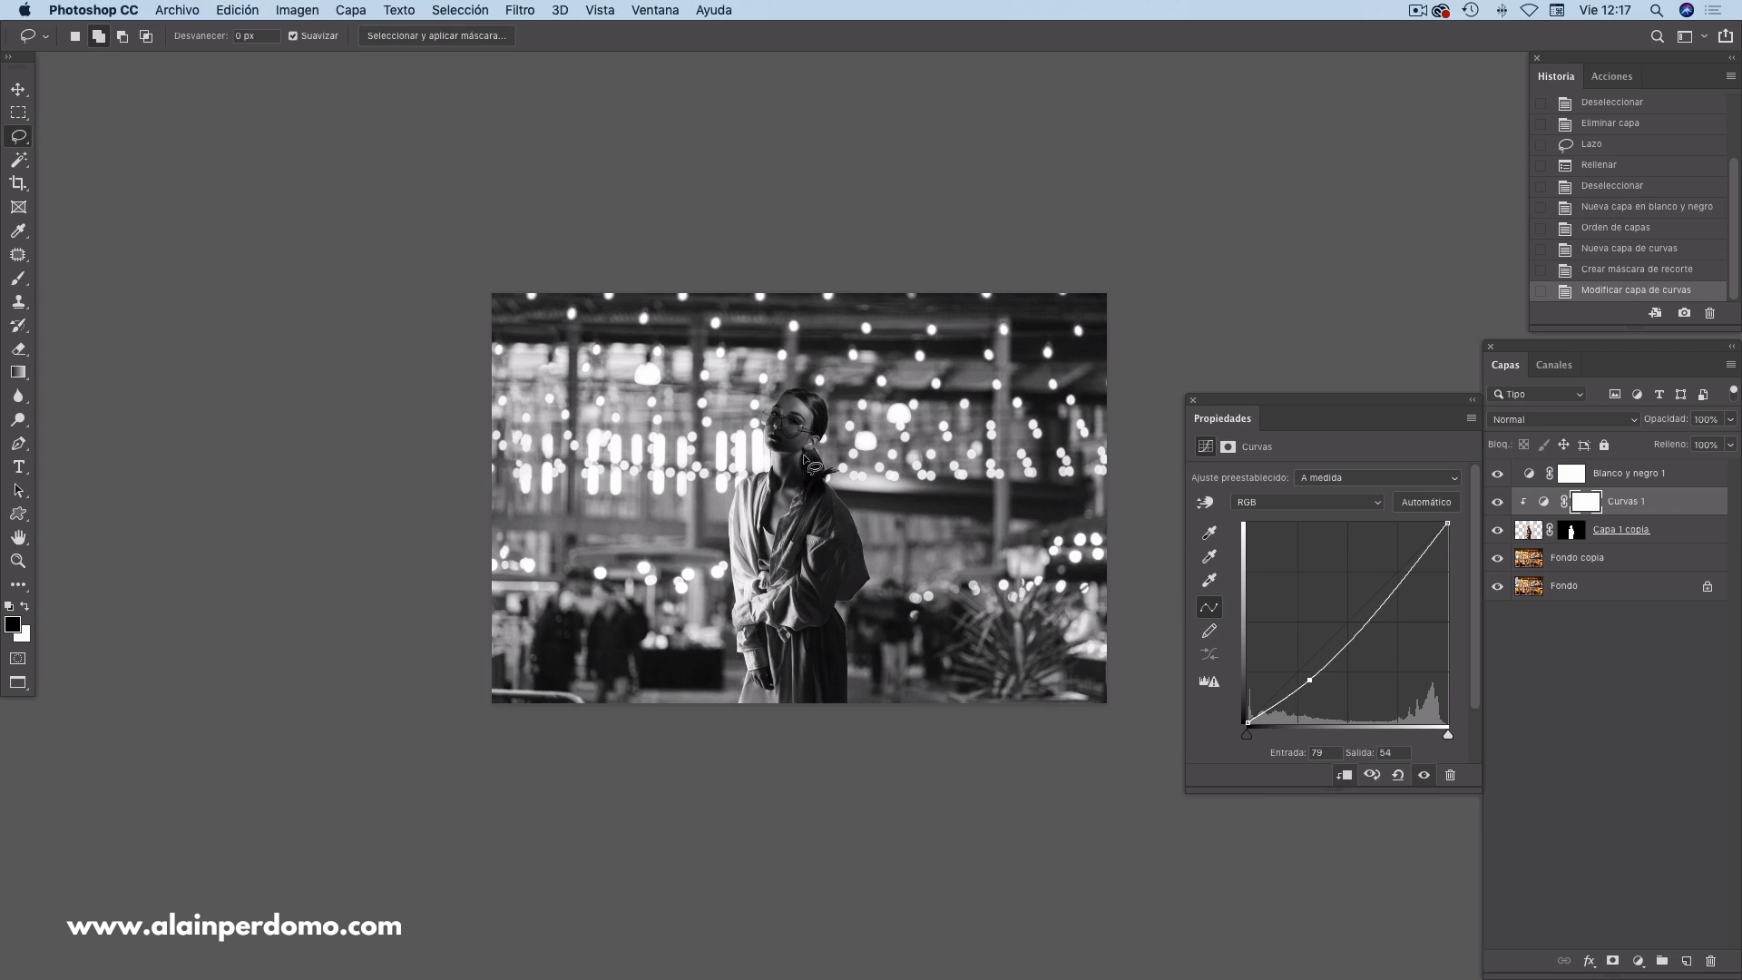
pyautogui.moveTo(1387, 594); pyautogui.dragTo(1392, 576)
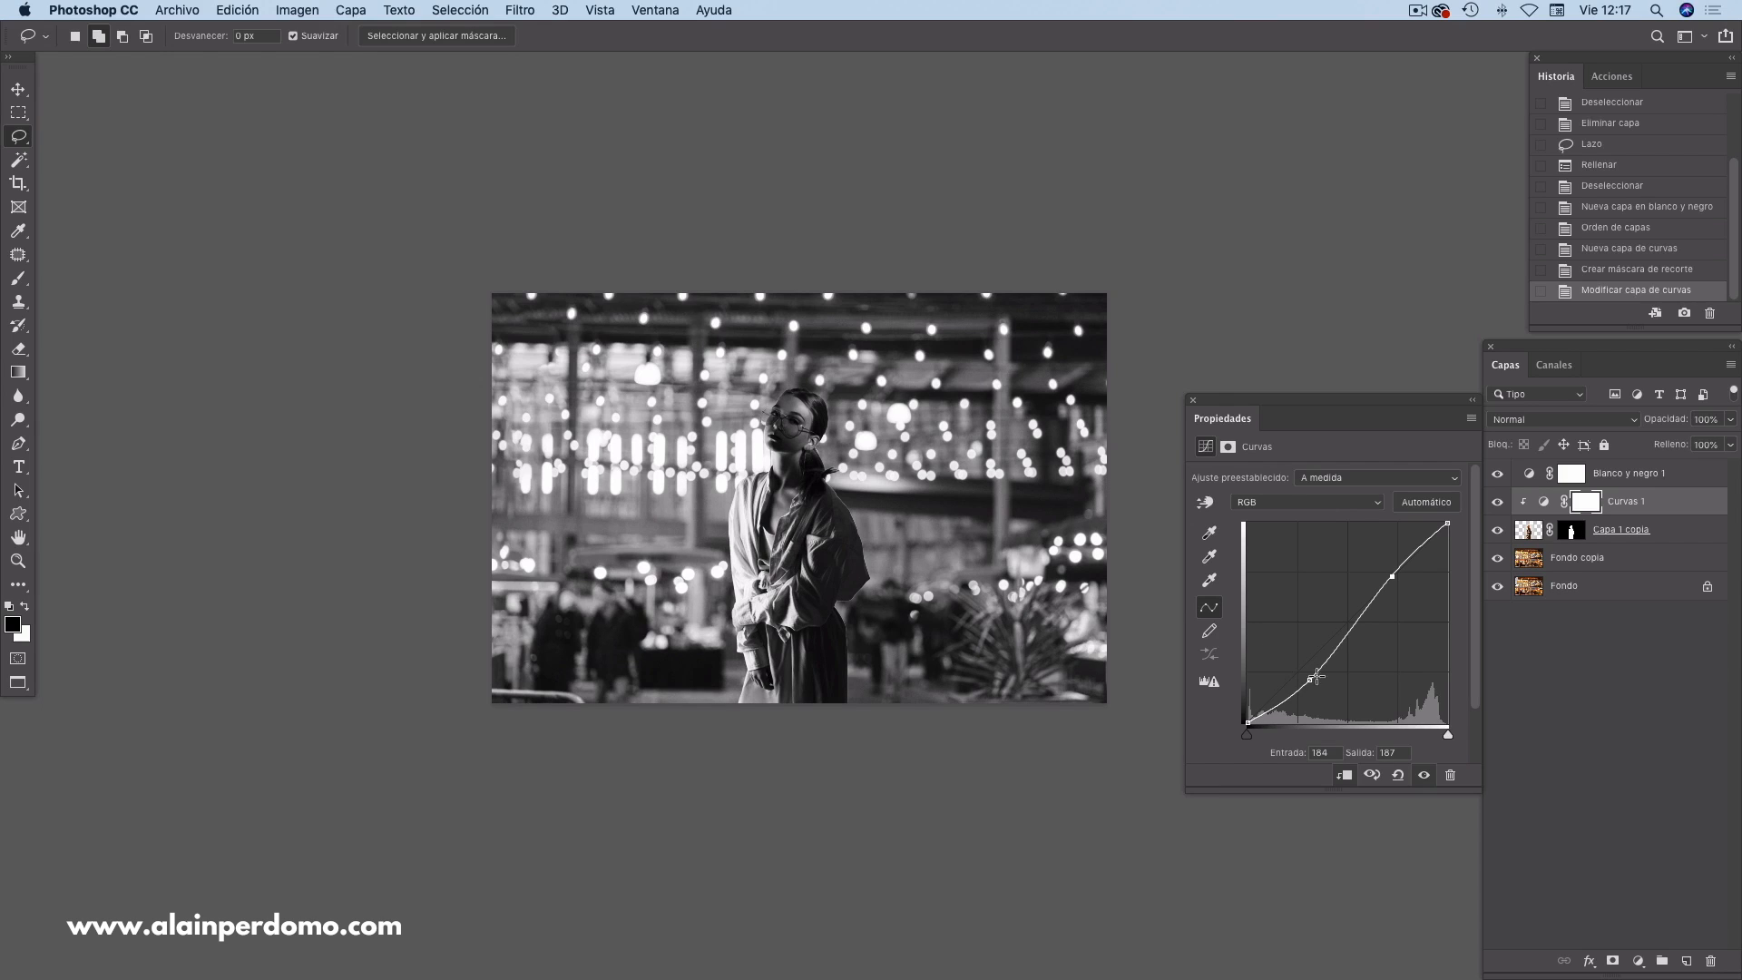
pyautogui.moveTo(1309, 679); pyautogui.dragTo(1307, 678)
# - Compare the model's luminosity with and without the Curvas 1 adjustment in the black-and-white view
pyautogui.click(1497, 502)
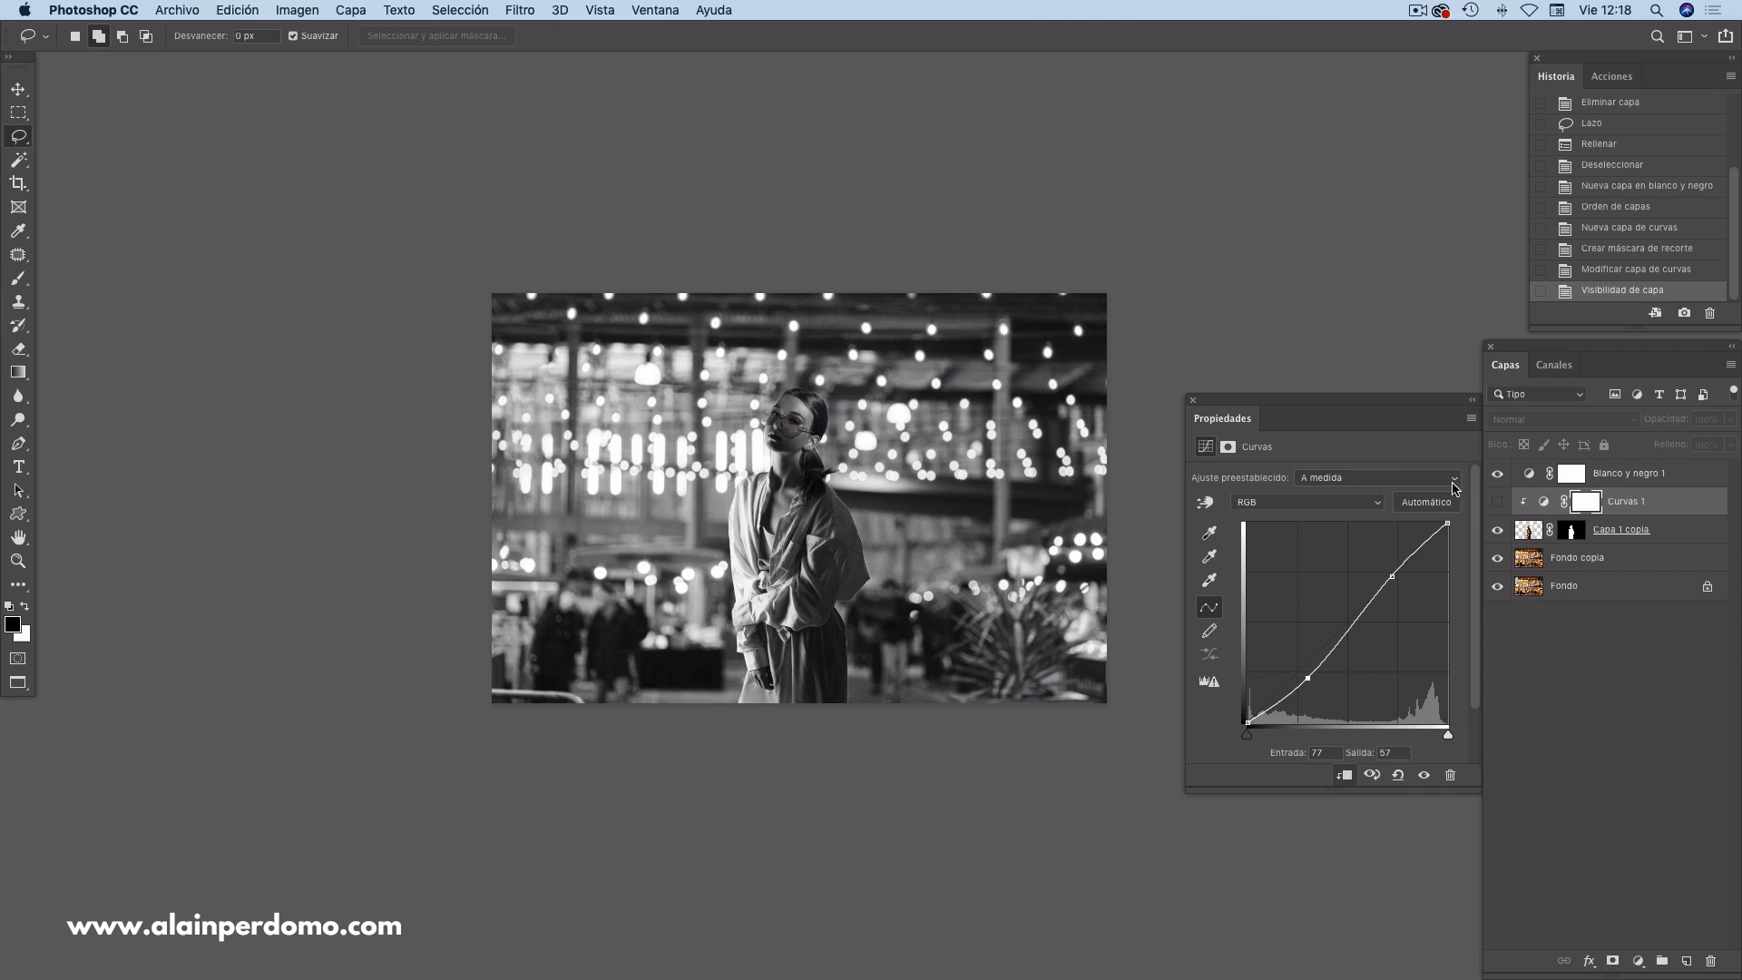
pyautogui.click(1497, 503)
pyautogui.click(1497, 503)
pyautogui.click(1497, 503)
pyautogui.click(1497, 502)
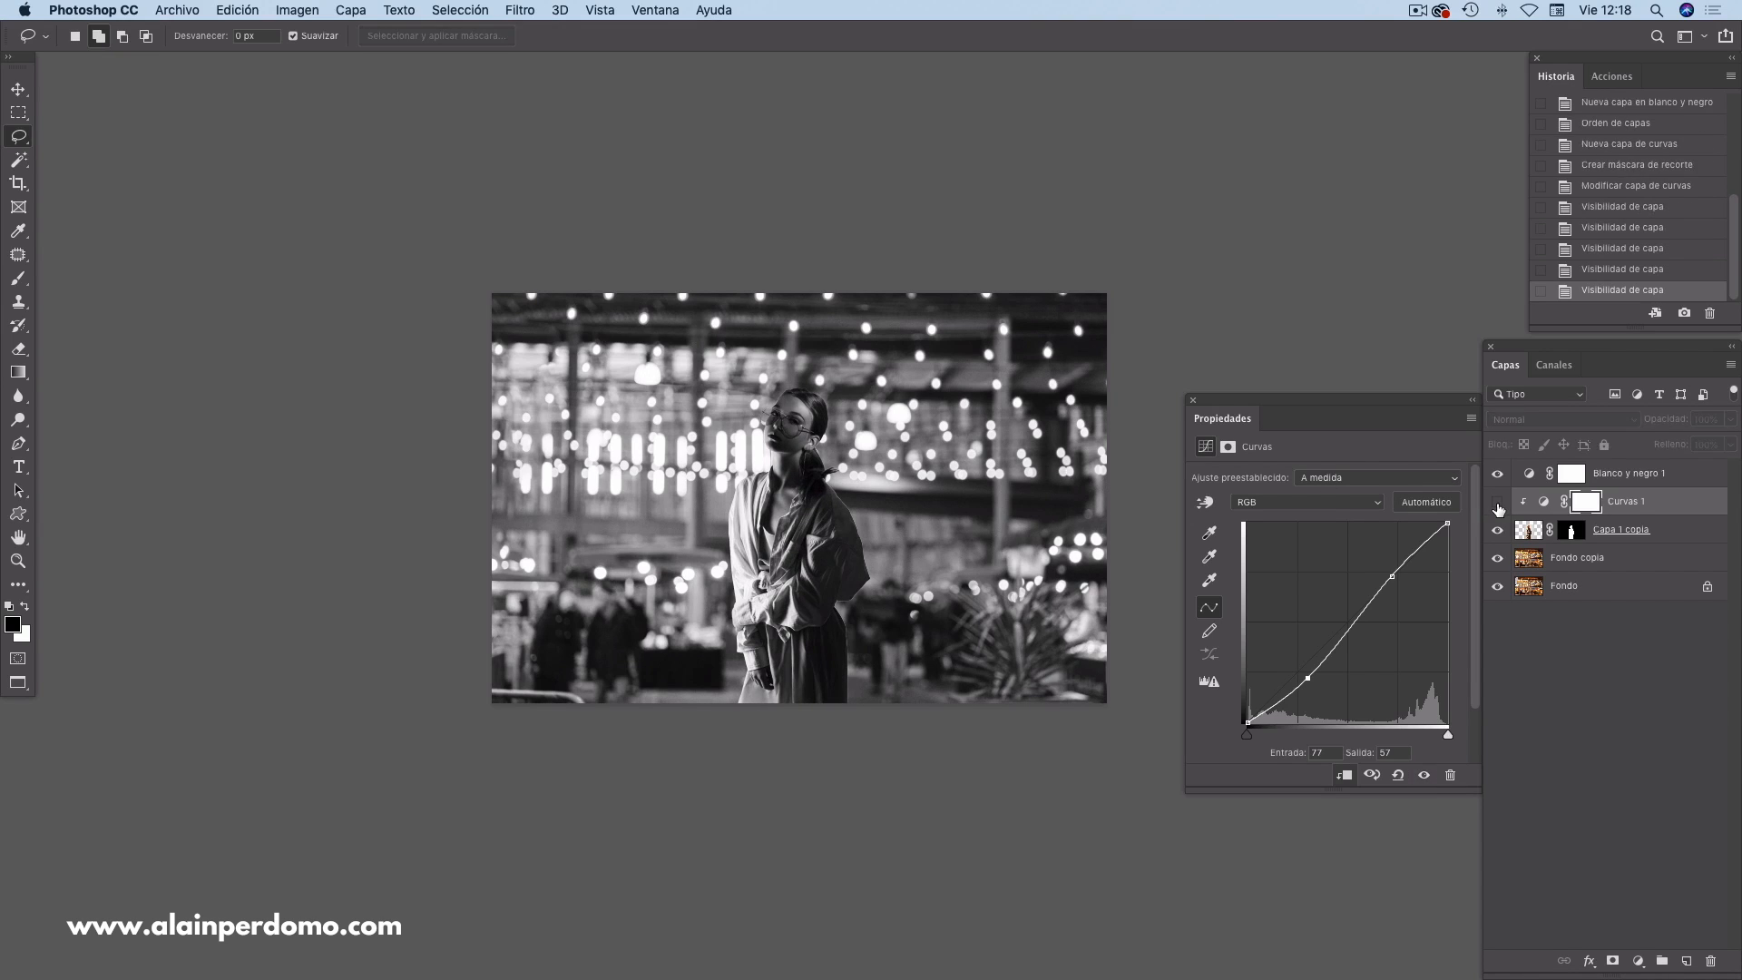
pyautogui.click(1497, 502)
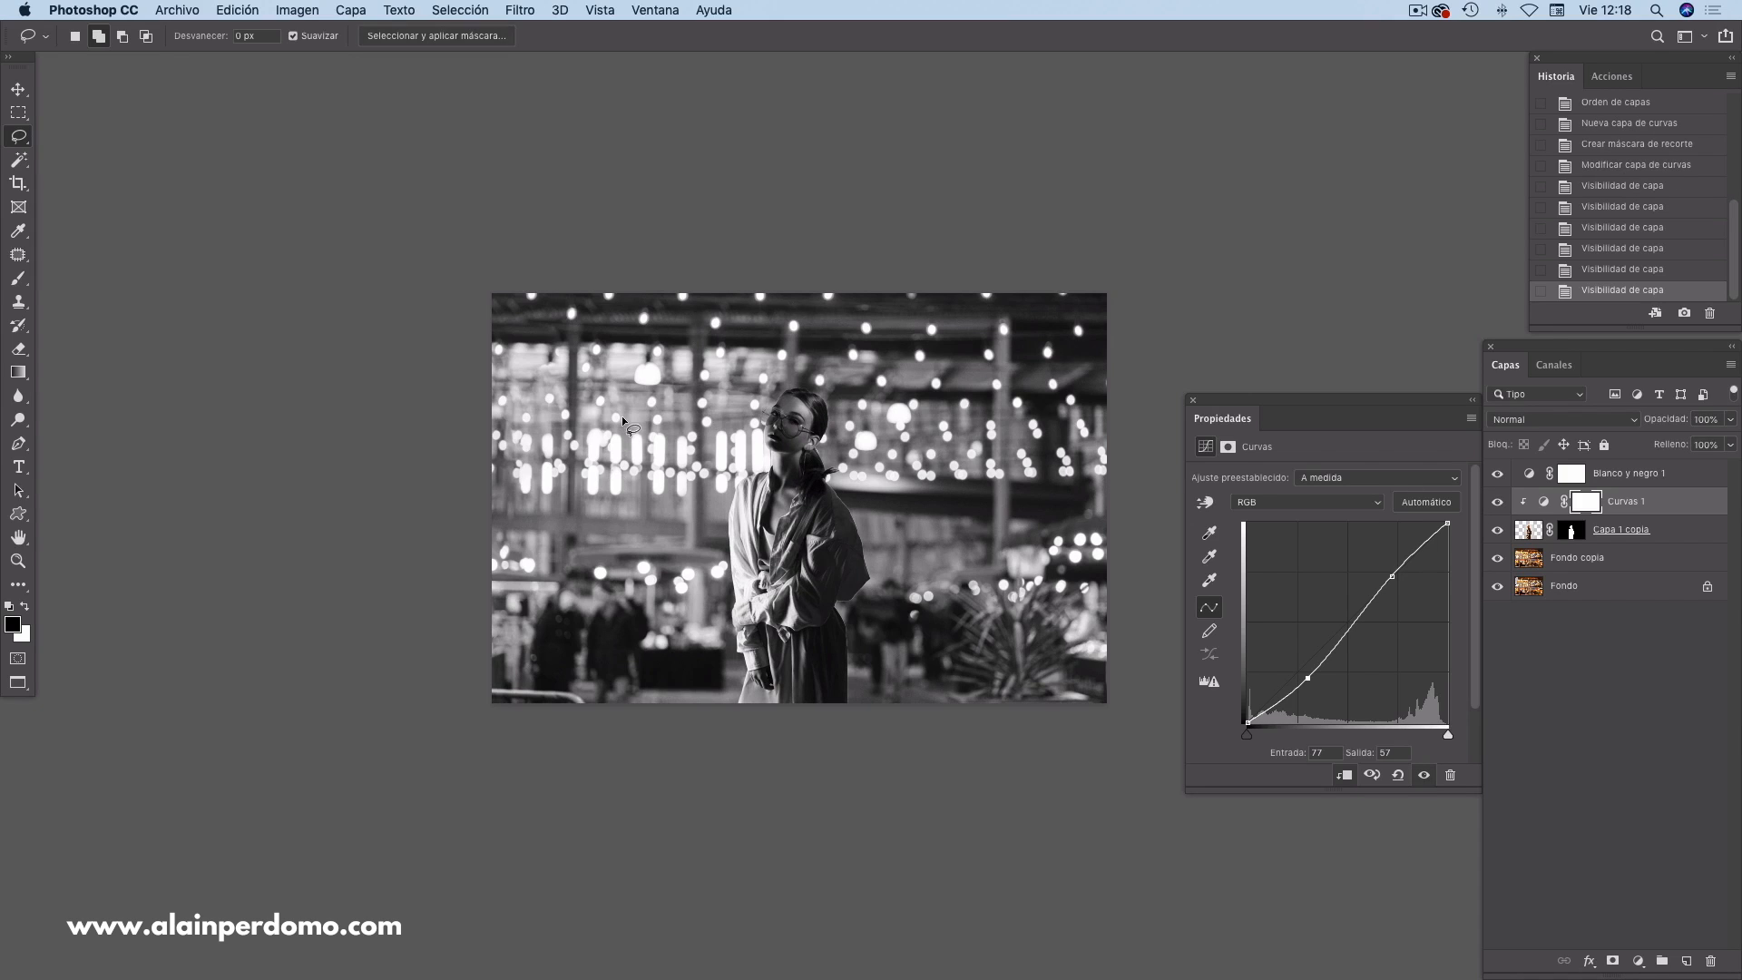
# - Delete the Blanco y negro 1 adjustment layer and compare the colour image with and without Curvas 1
pyautogui.click(1192, 402)
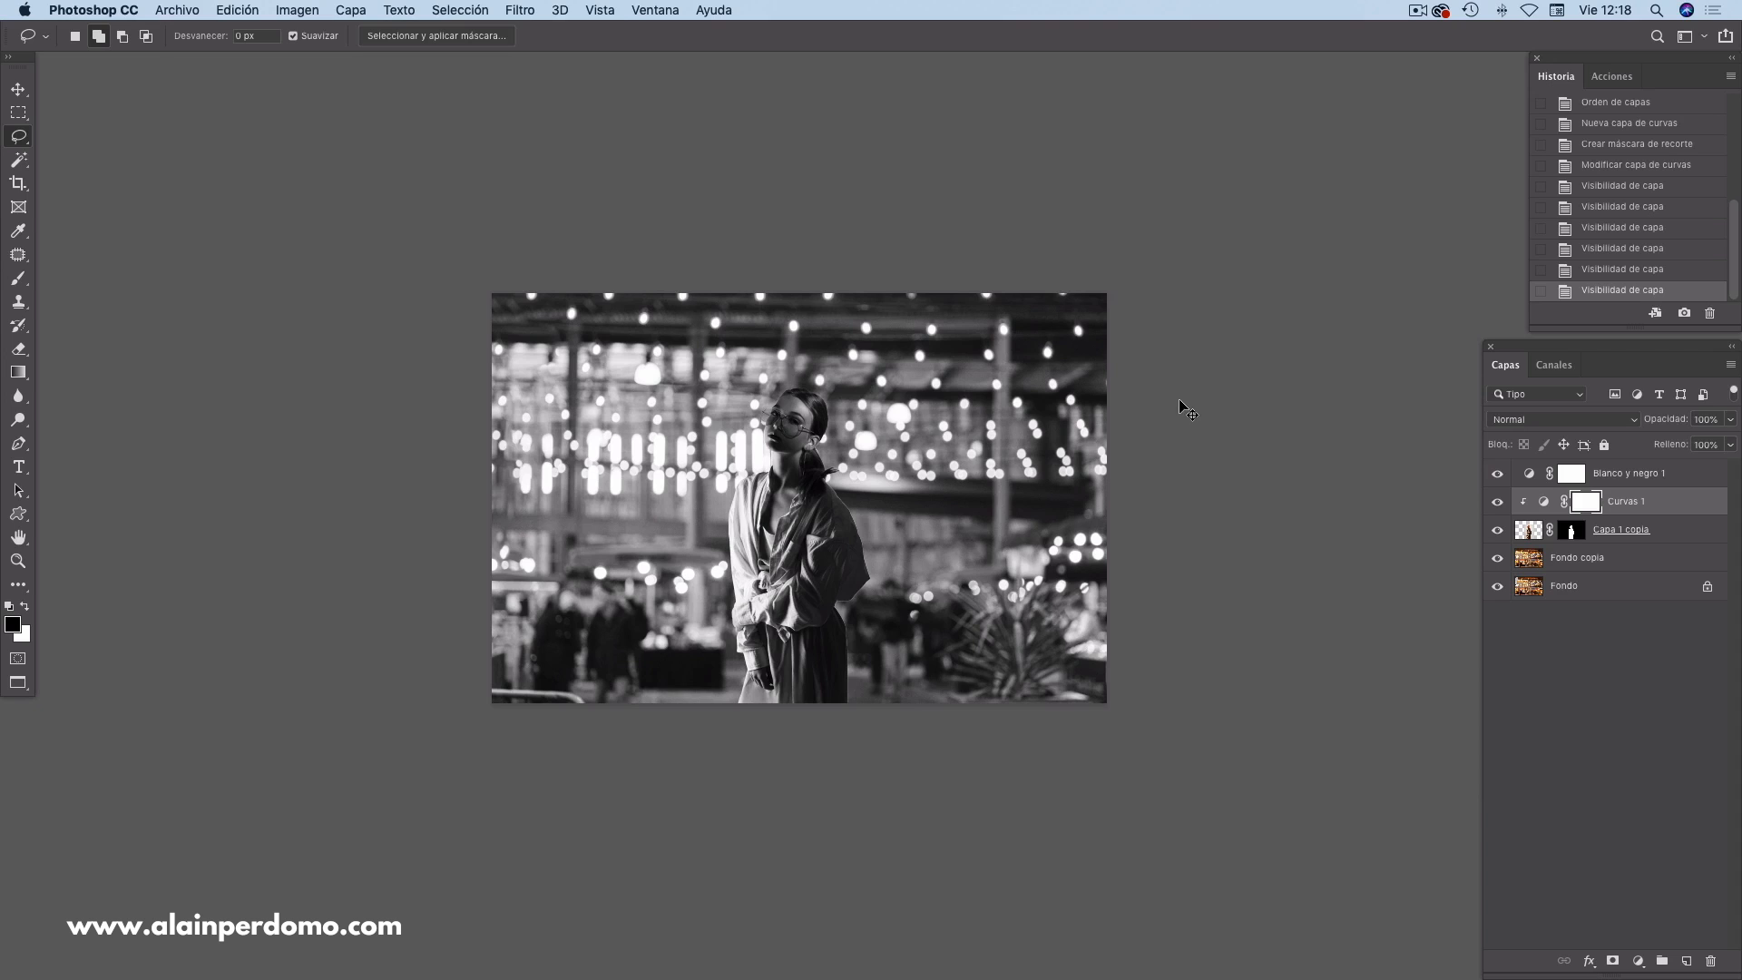
pyautogui.press('super+0')
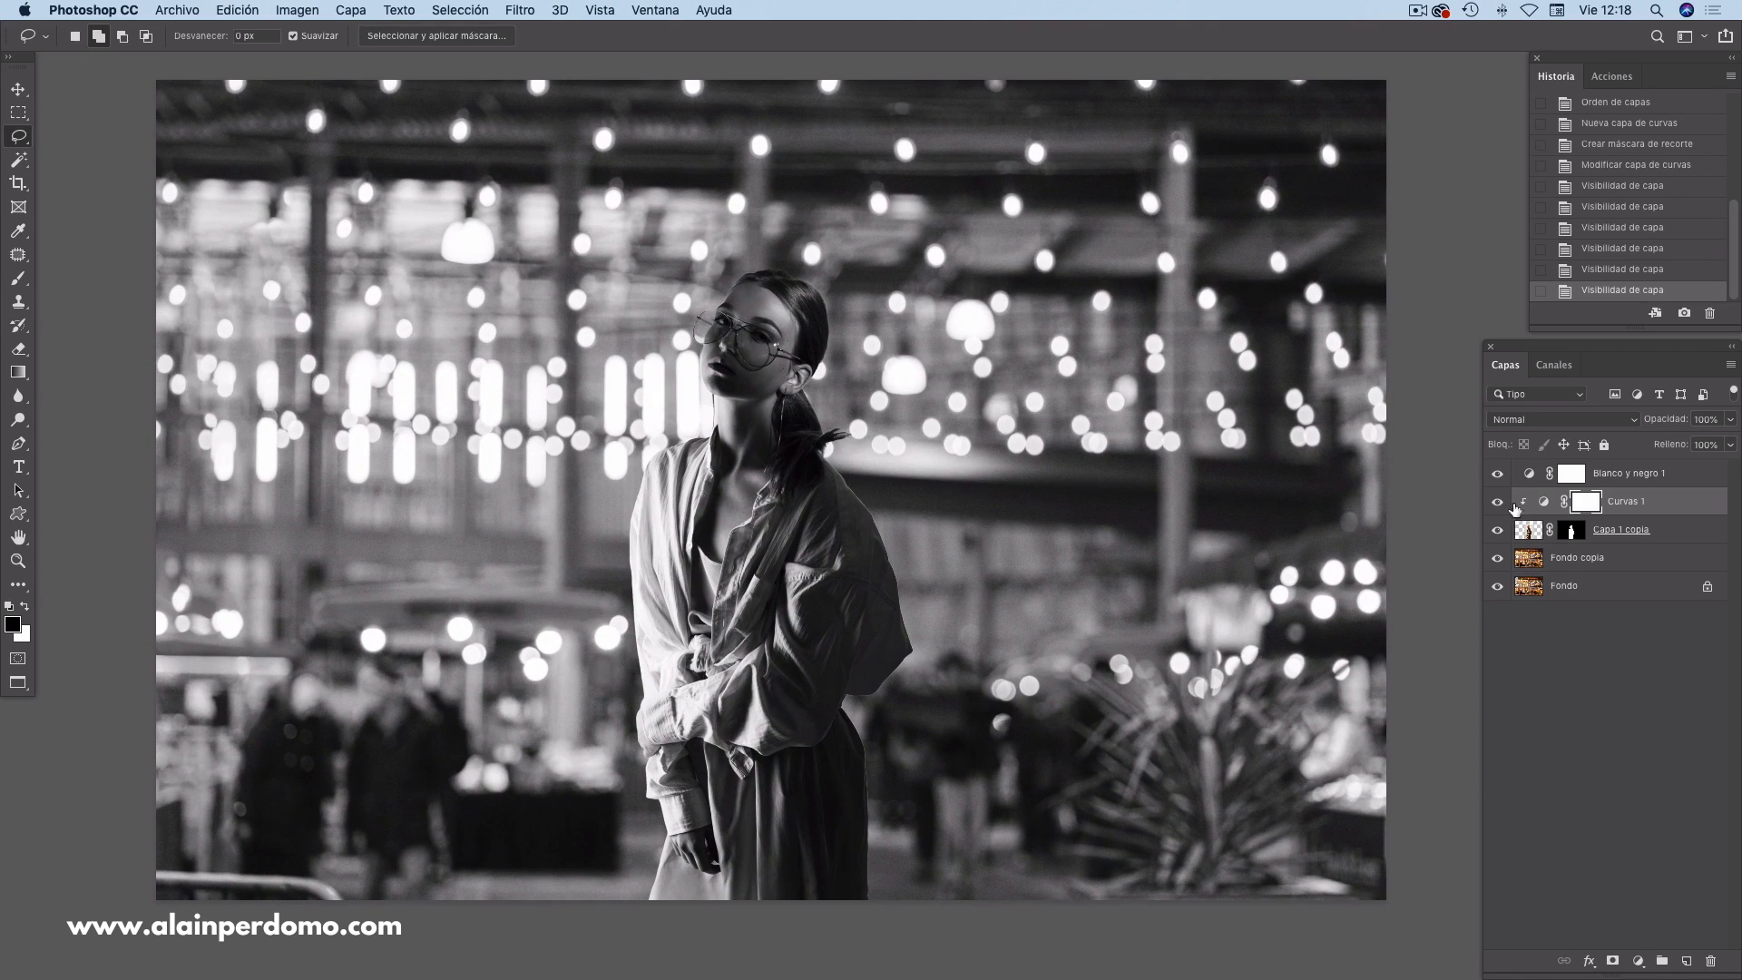
pyautogui.moveTo(1527, 479); pyautogui.dragTo(1710, 960)
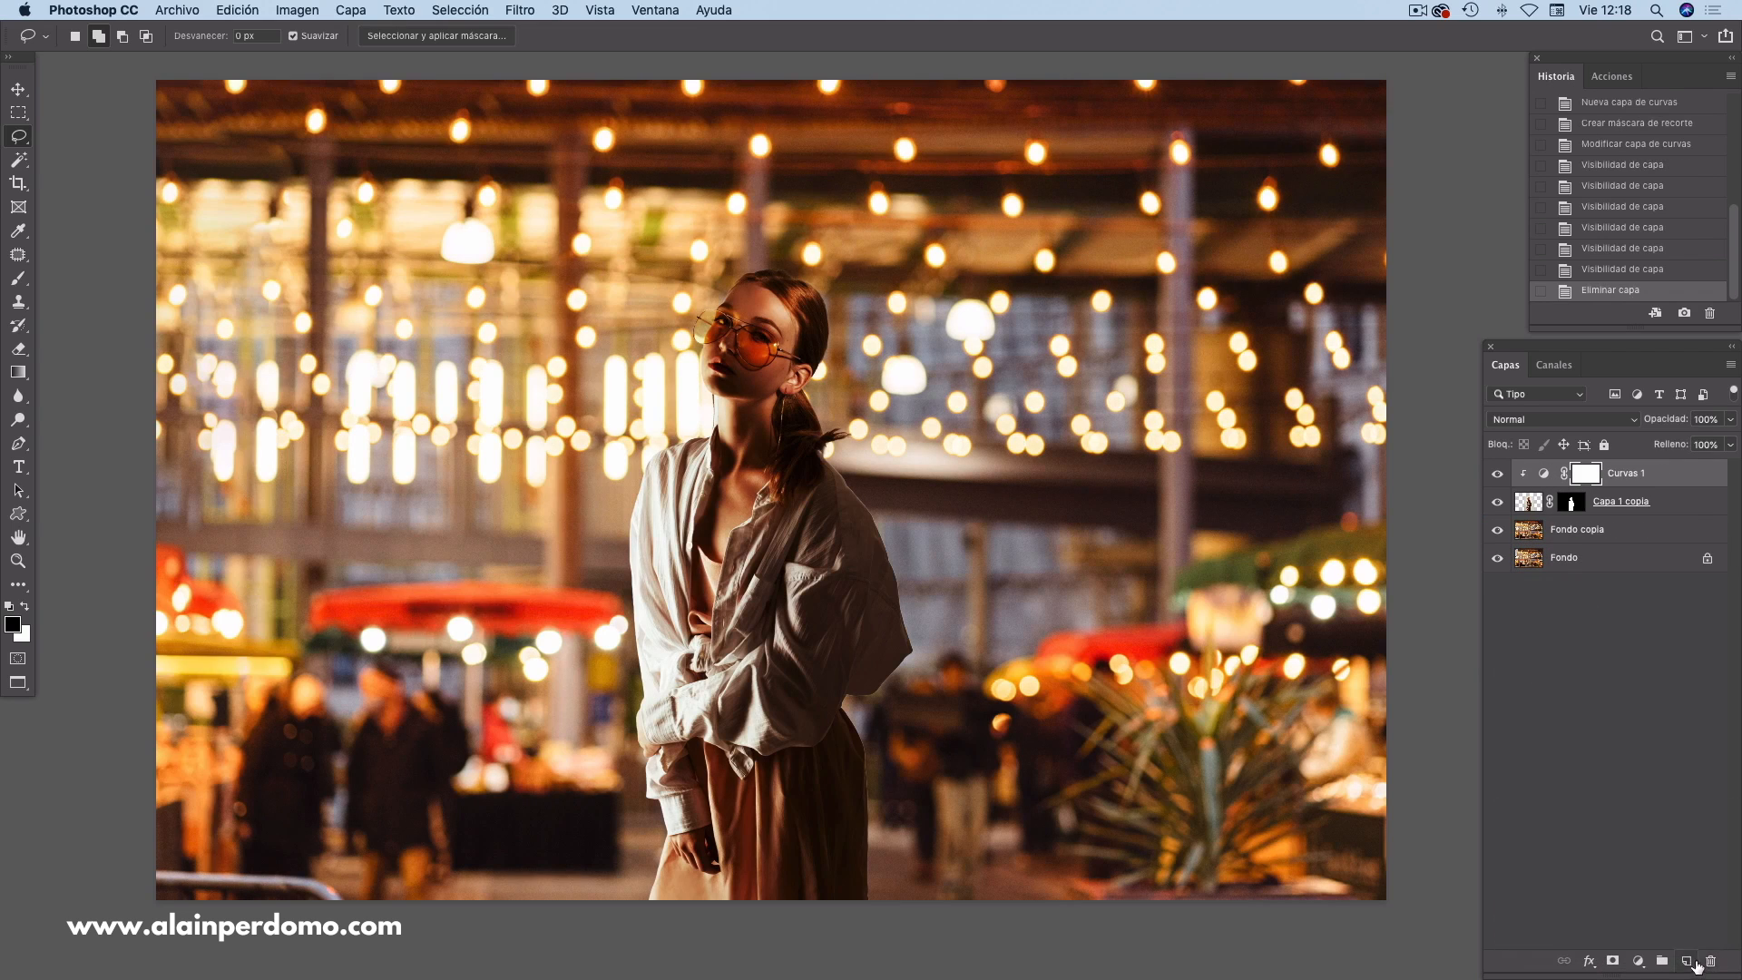
pyautogui.click(1497, 474)
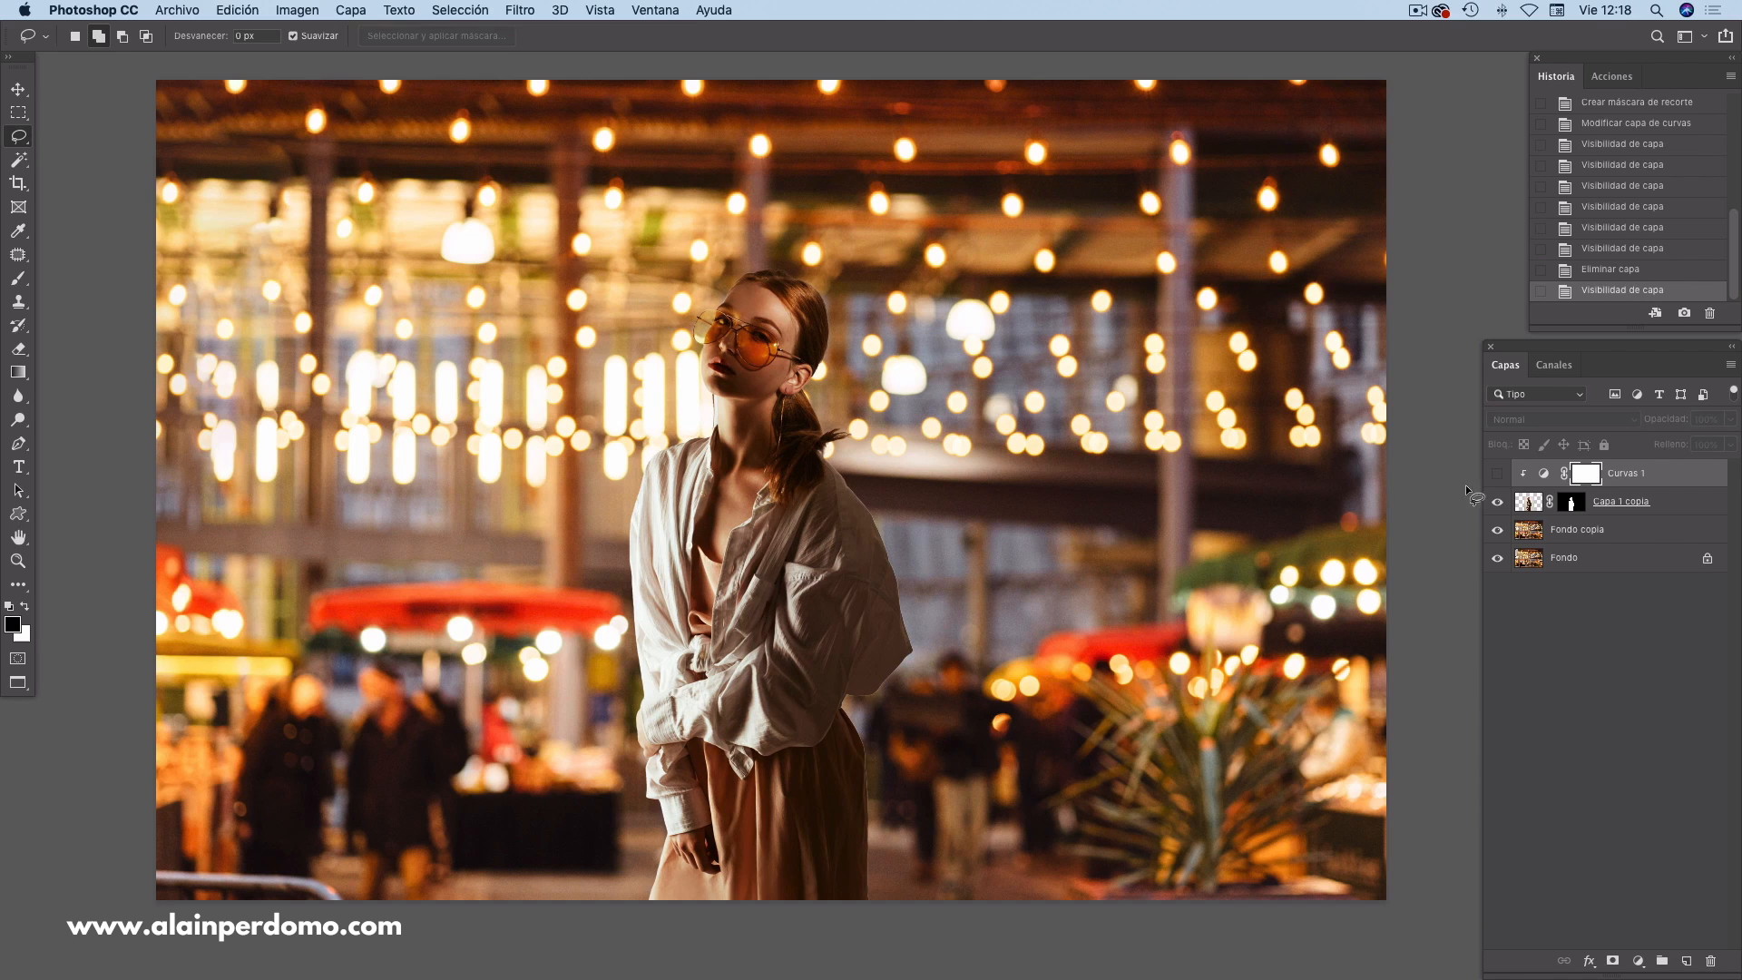
pyautogui.click(1498, 478)
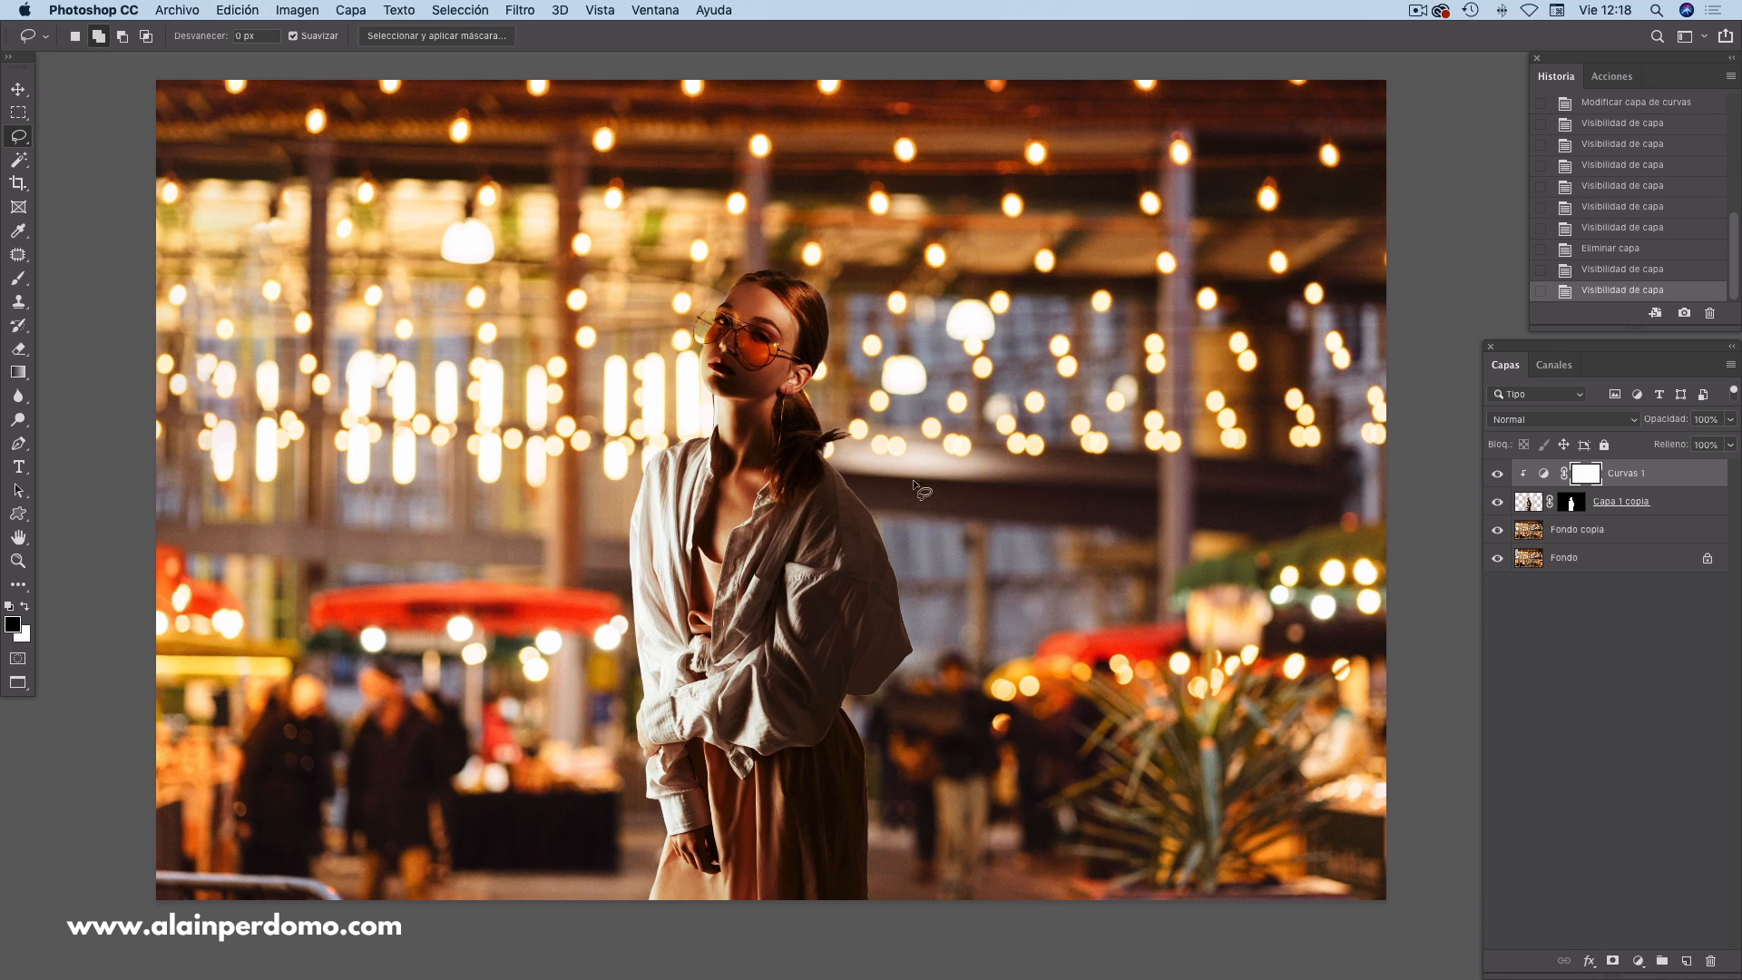
# - Add a second Curves adjustment layer above Curvas 1 and set its blending mode to Color
pyautogui.hscroll(3, 972, 569)
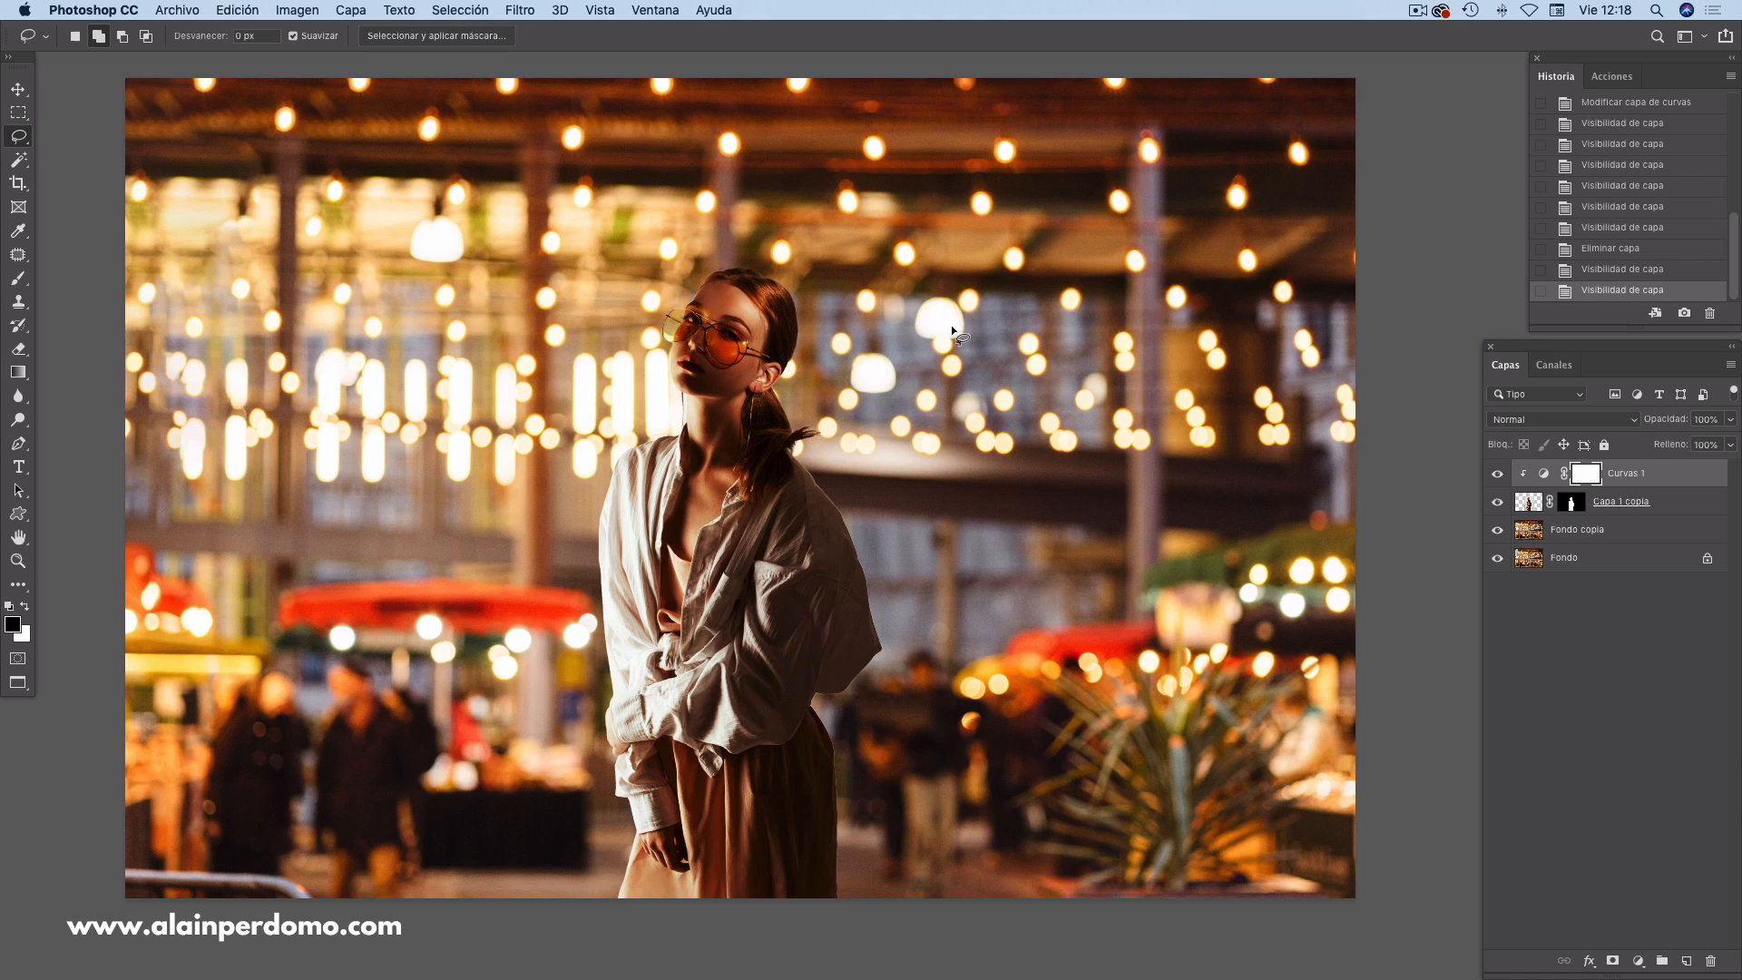
pyautogui.click(1637, 962)
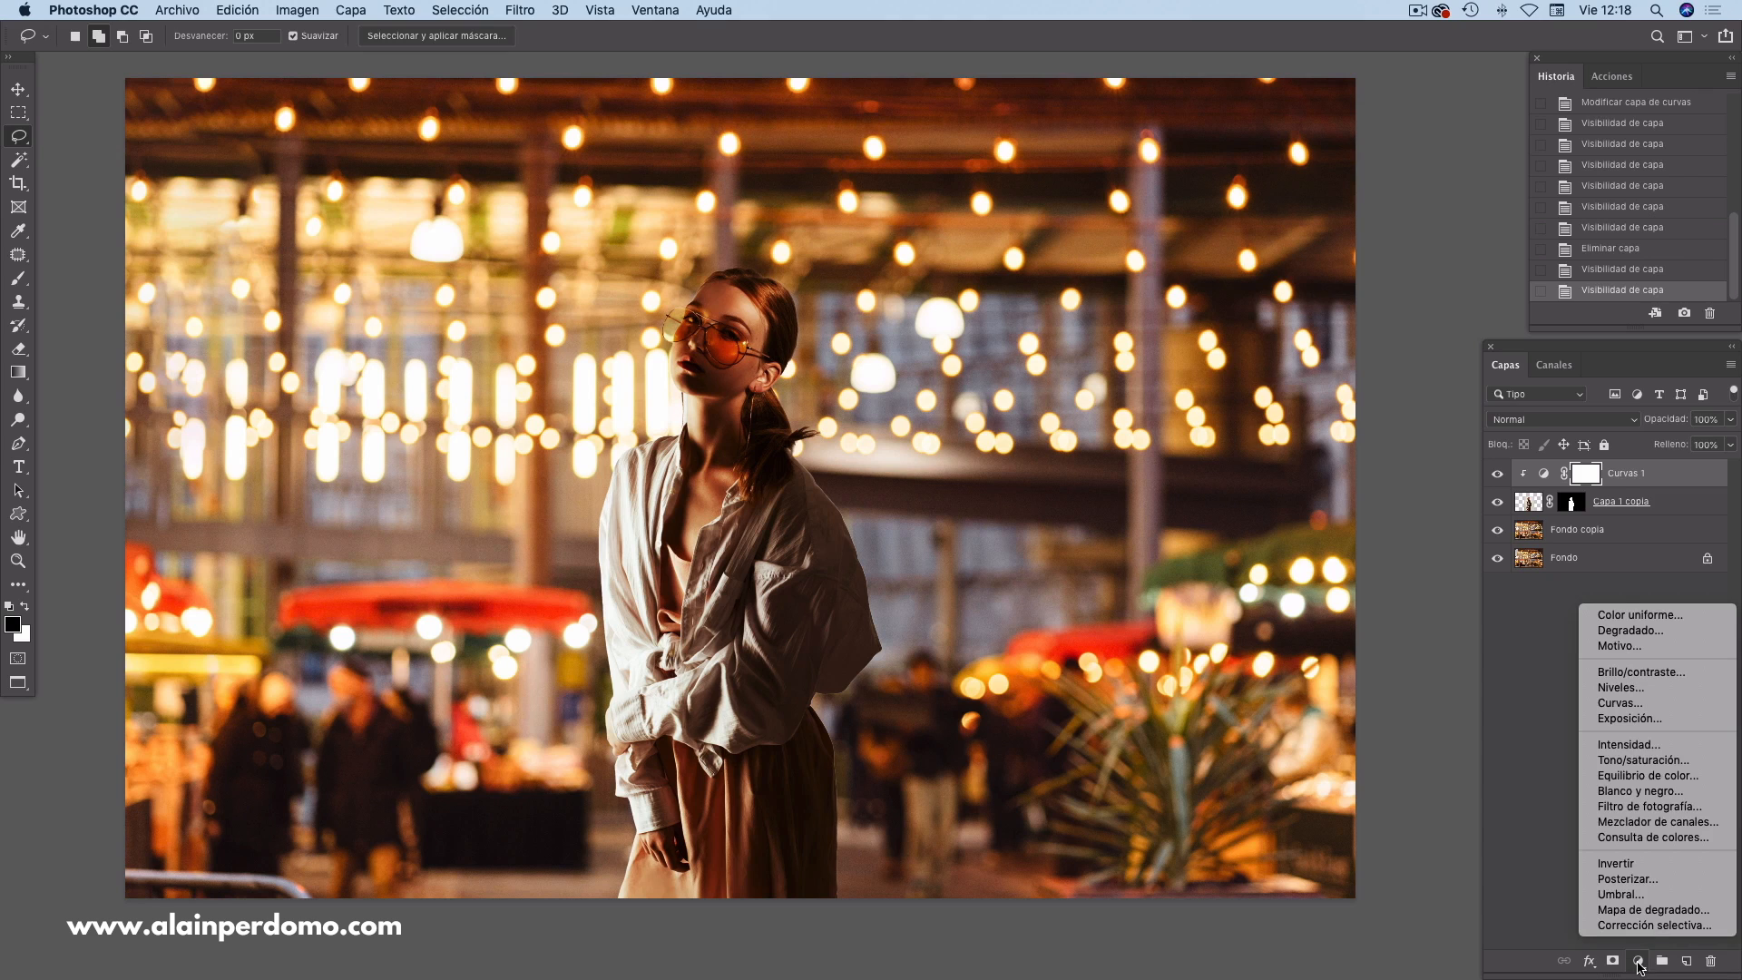
pyautogui.click(1620, 702)
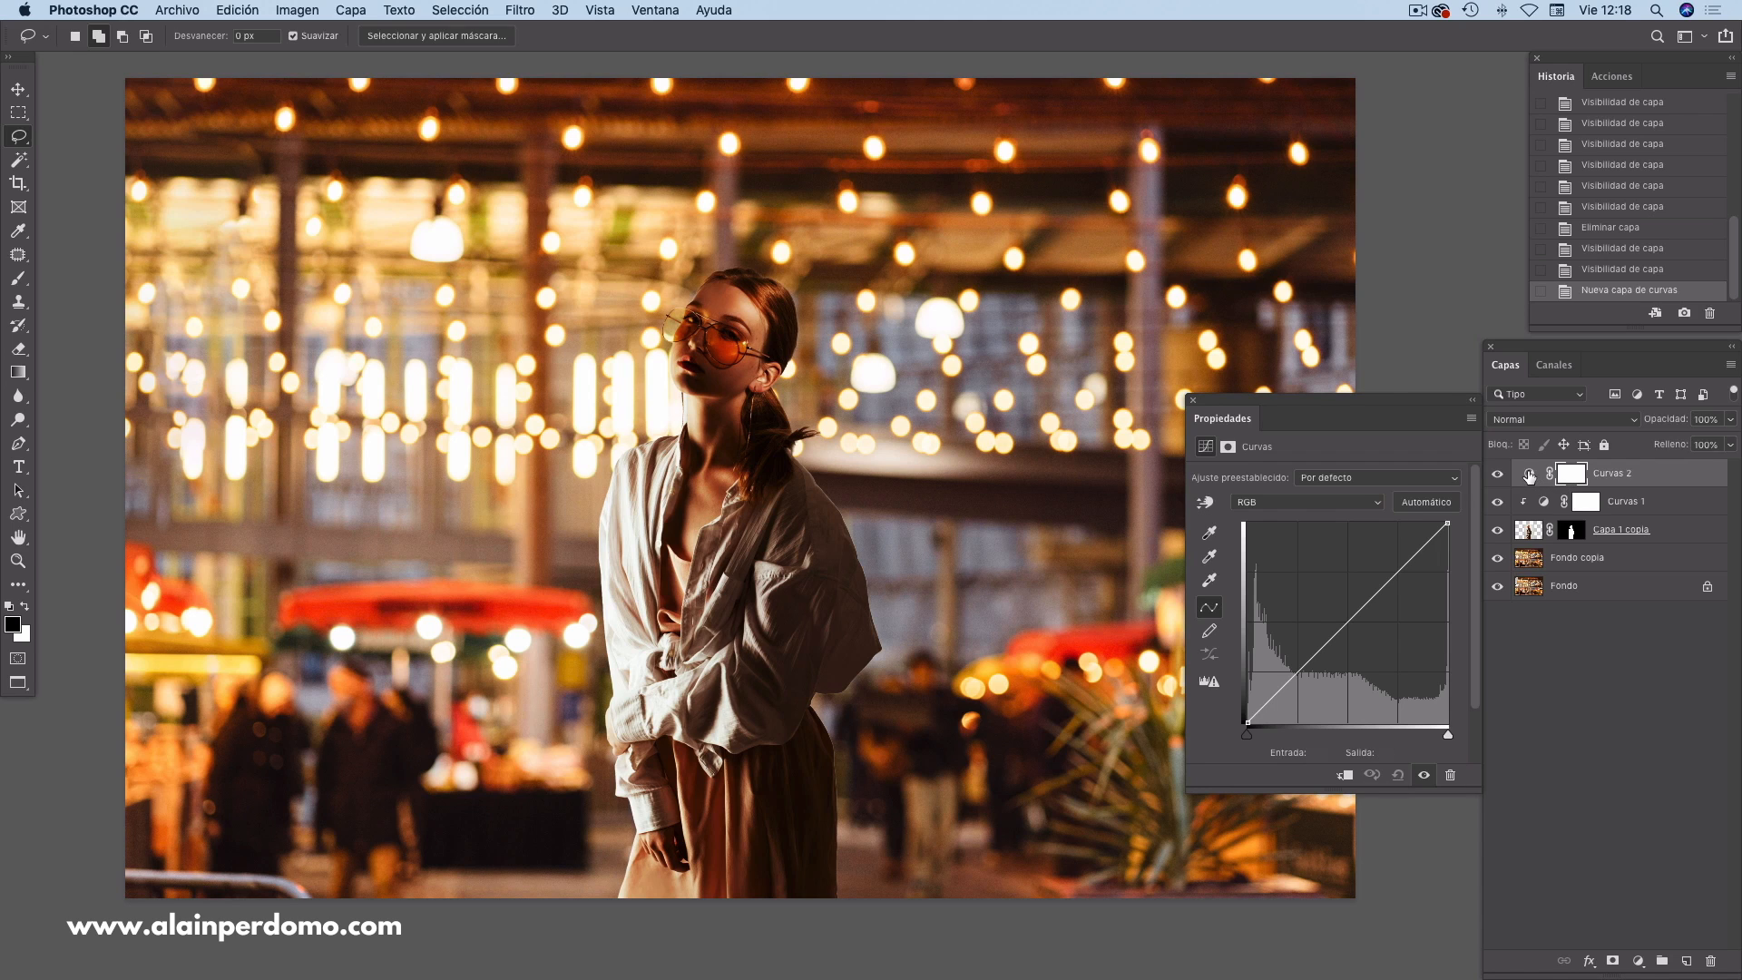
pyautogui.moveTo(1311, 404); pyautogui.dragTo(1258, 367)
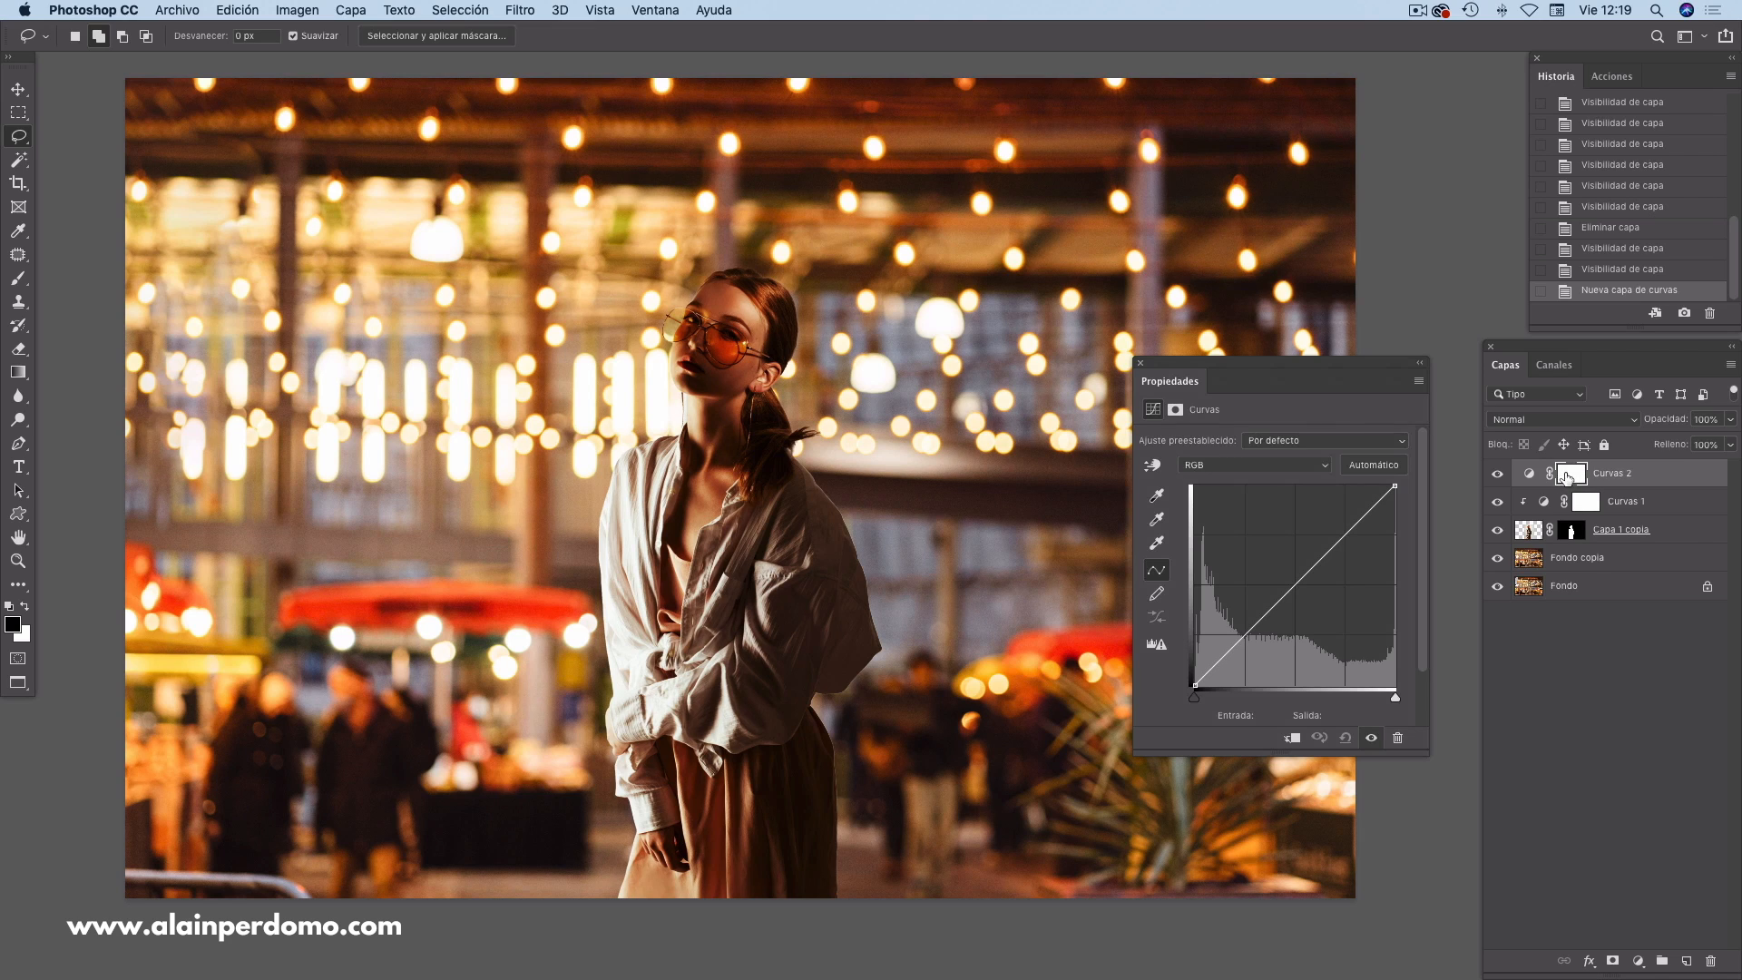
pyautogui.click(1529, 473)
pyautogui.click(1552, 420)
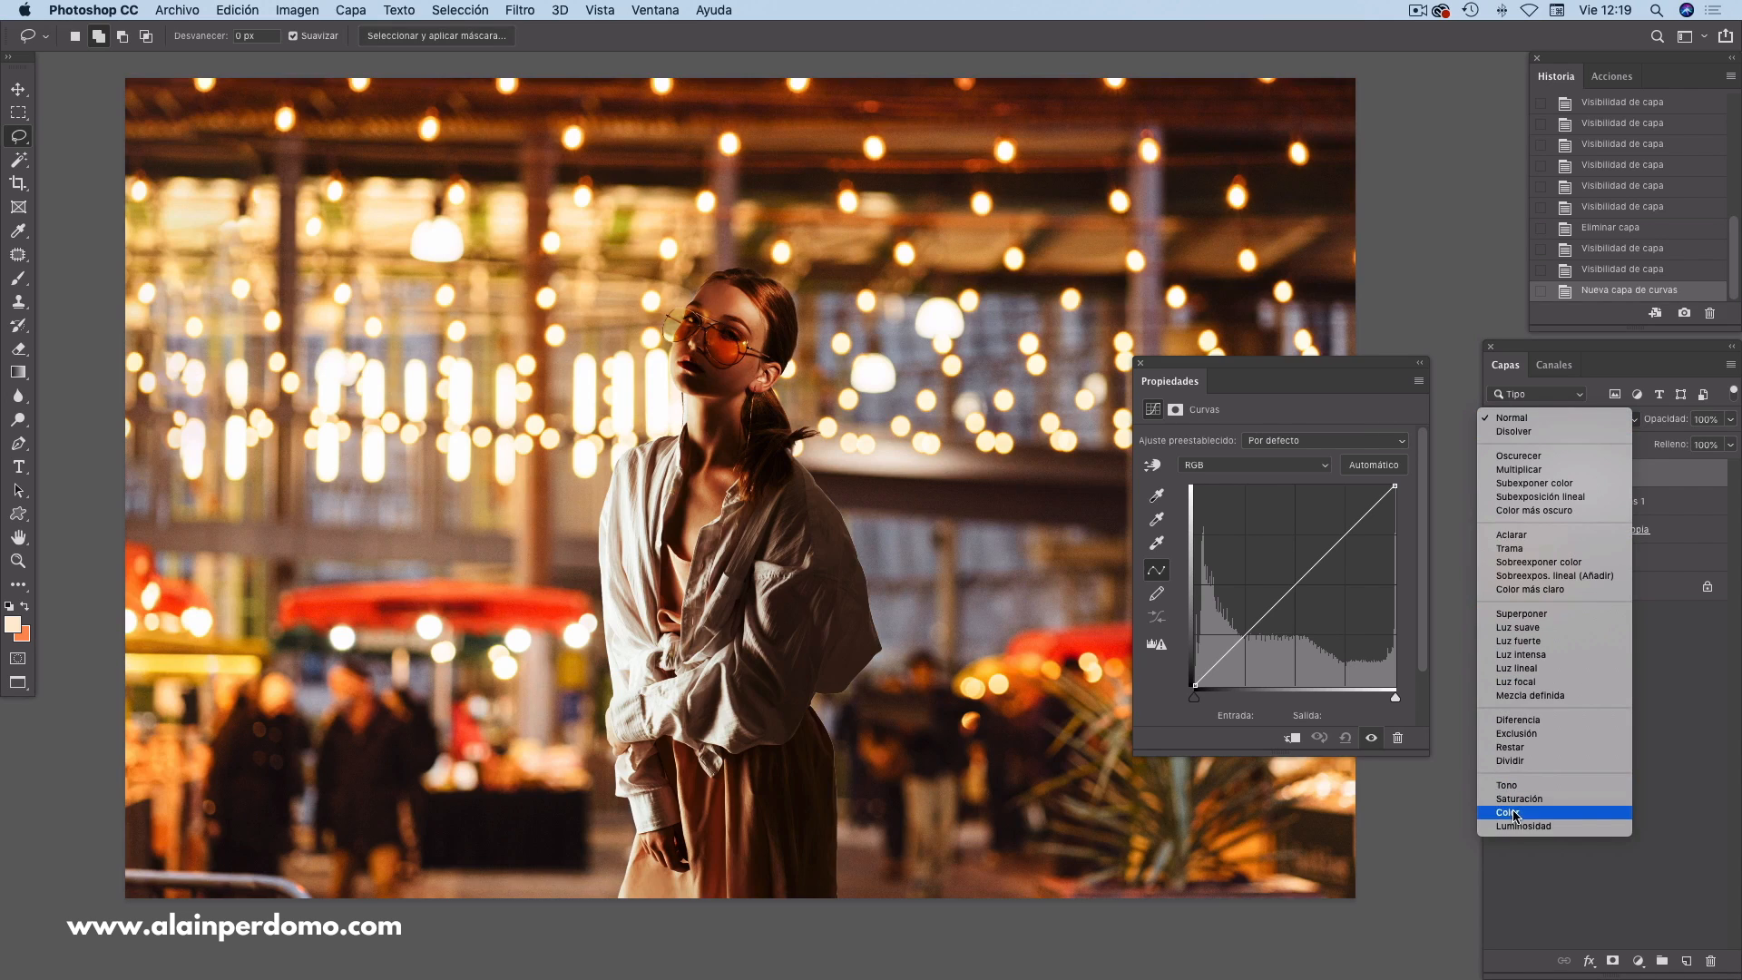
pyautogui.click(1512, 815)
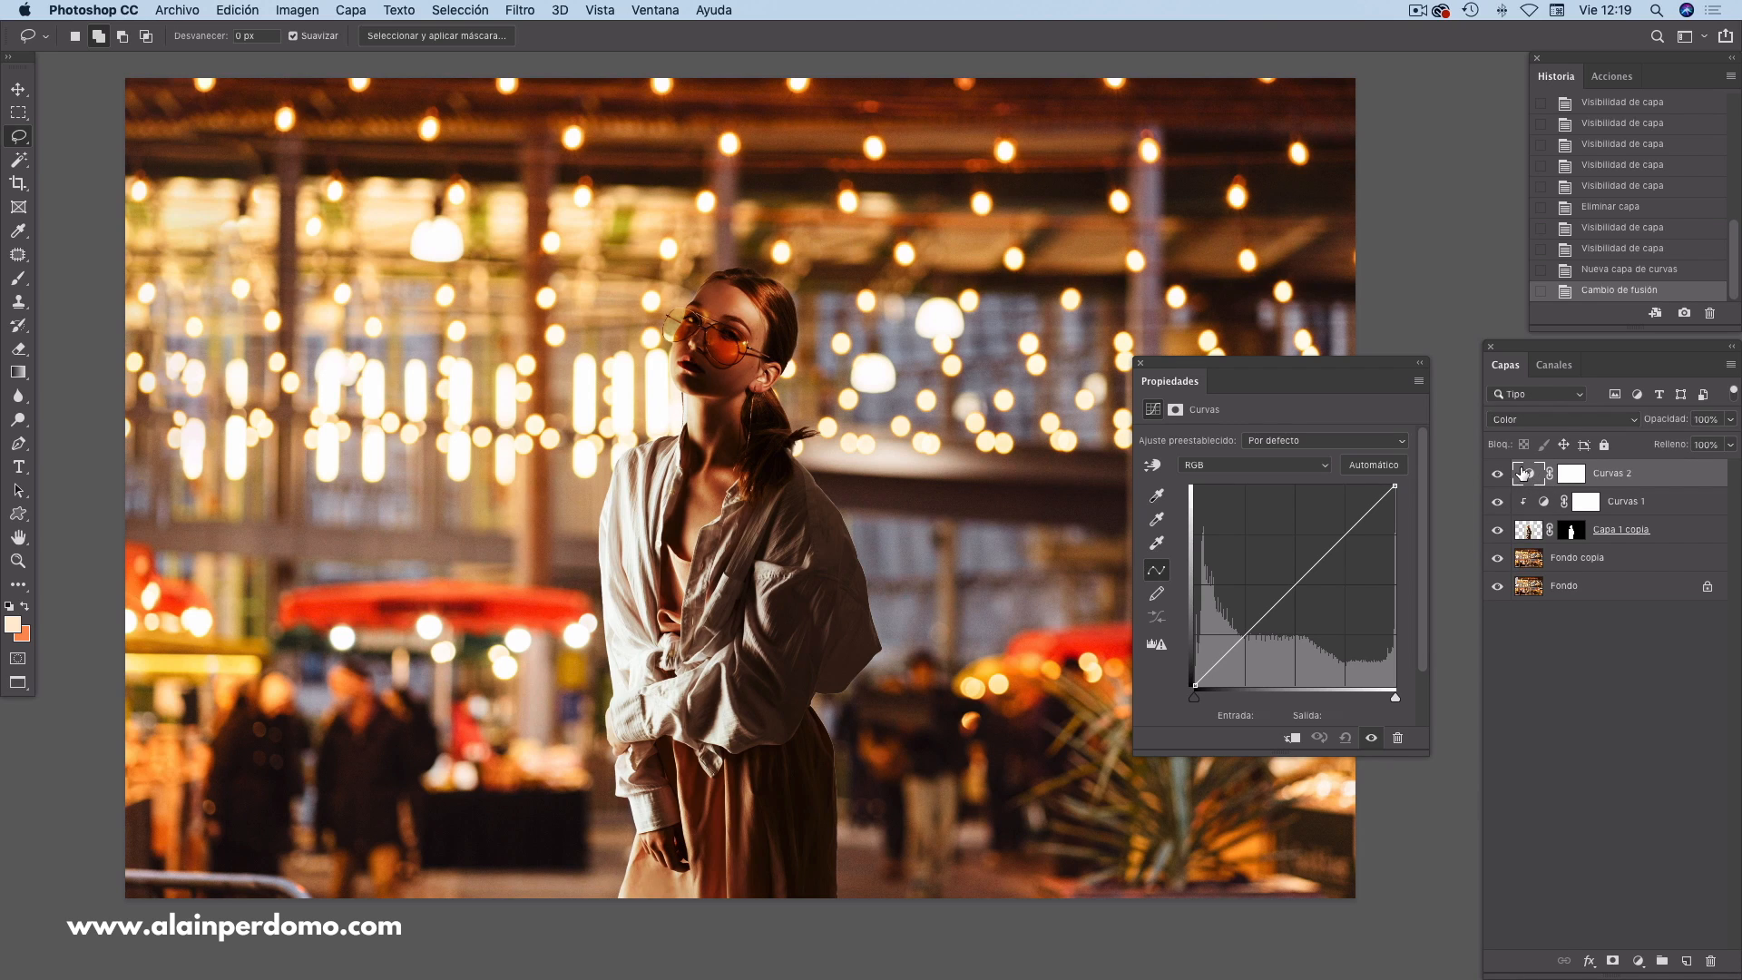
pyautogui.keyDown('alt'); pyautogui.click(1375, 469); pyautogui.keyUp('alt')
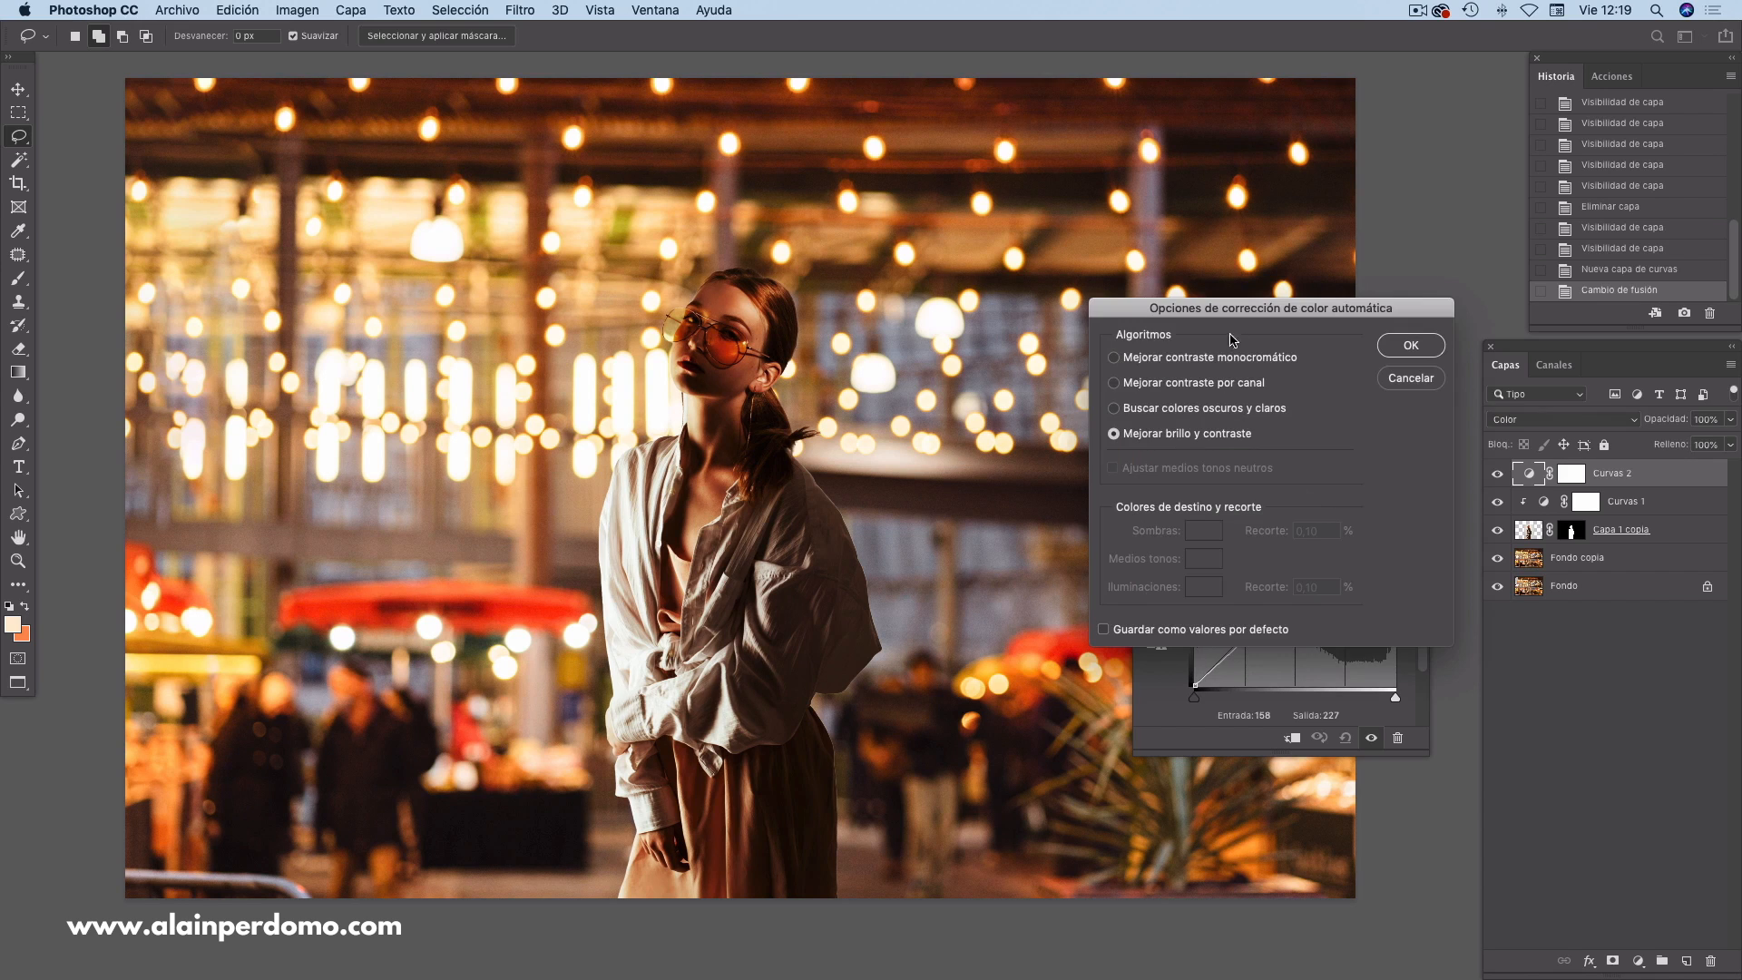
pyautogui.moveTo(1244, 312); pyautogui.dragTo(1245, 283)
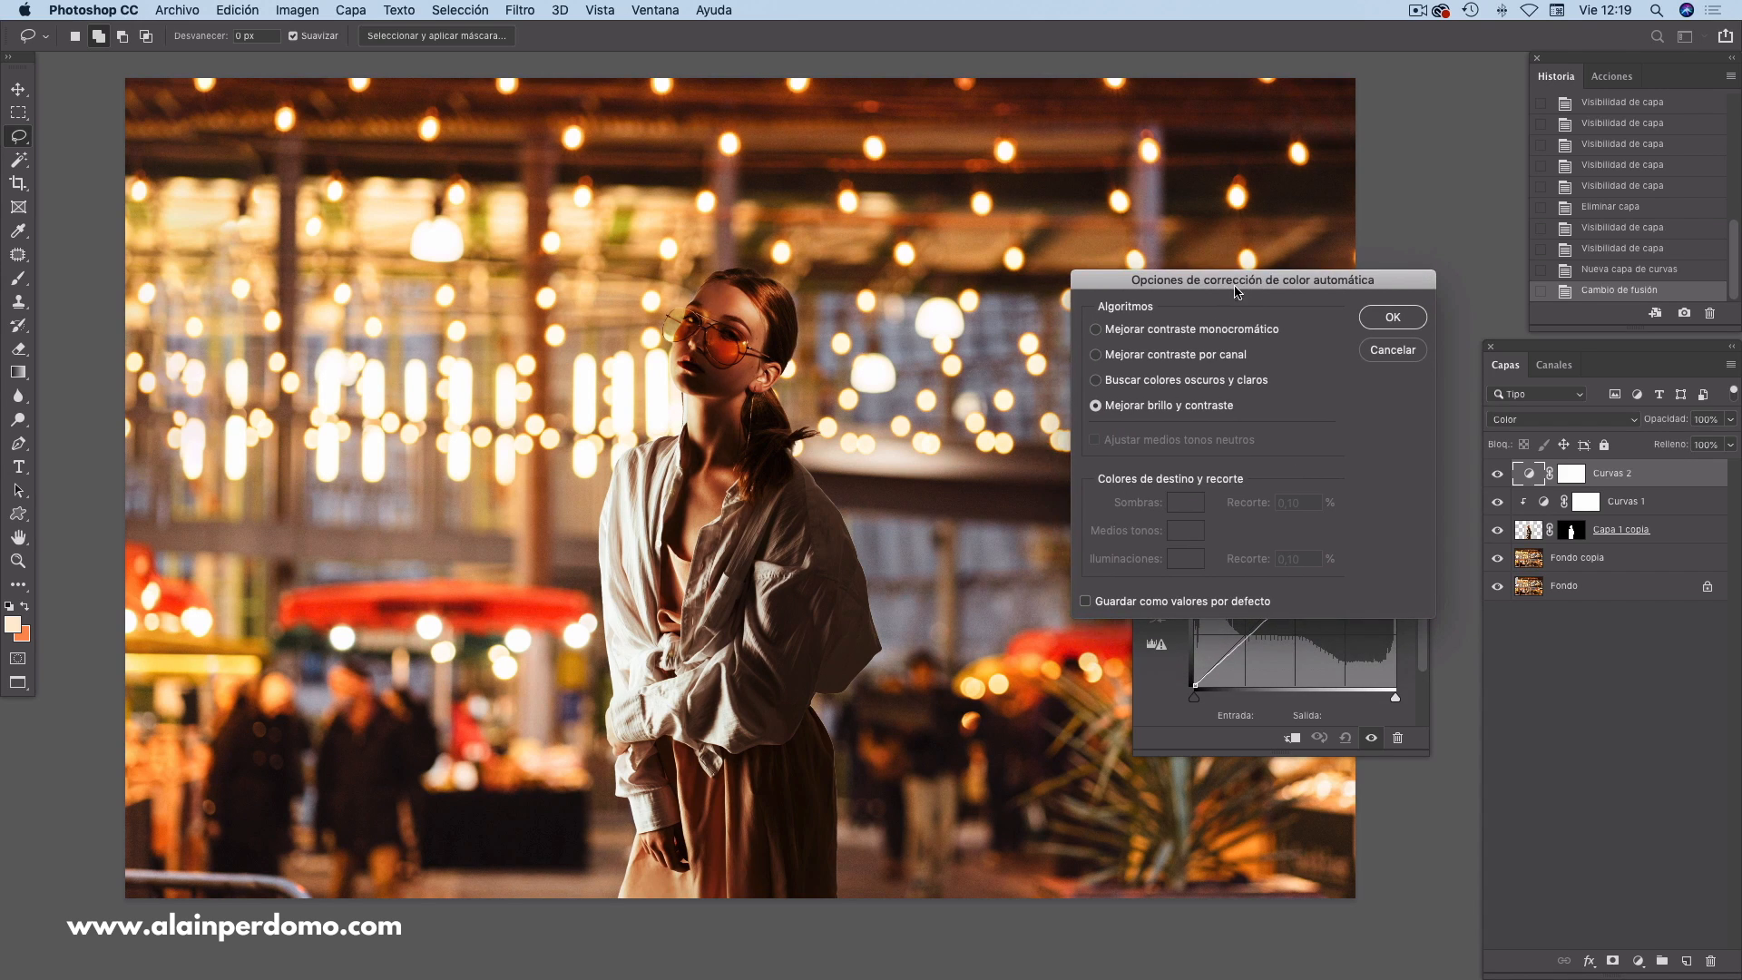
pyautogui.click(1125, 382)
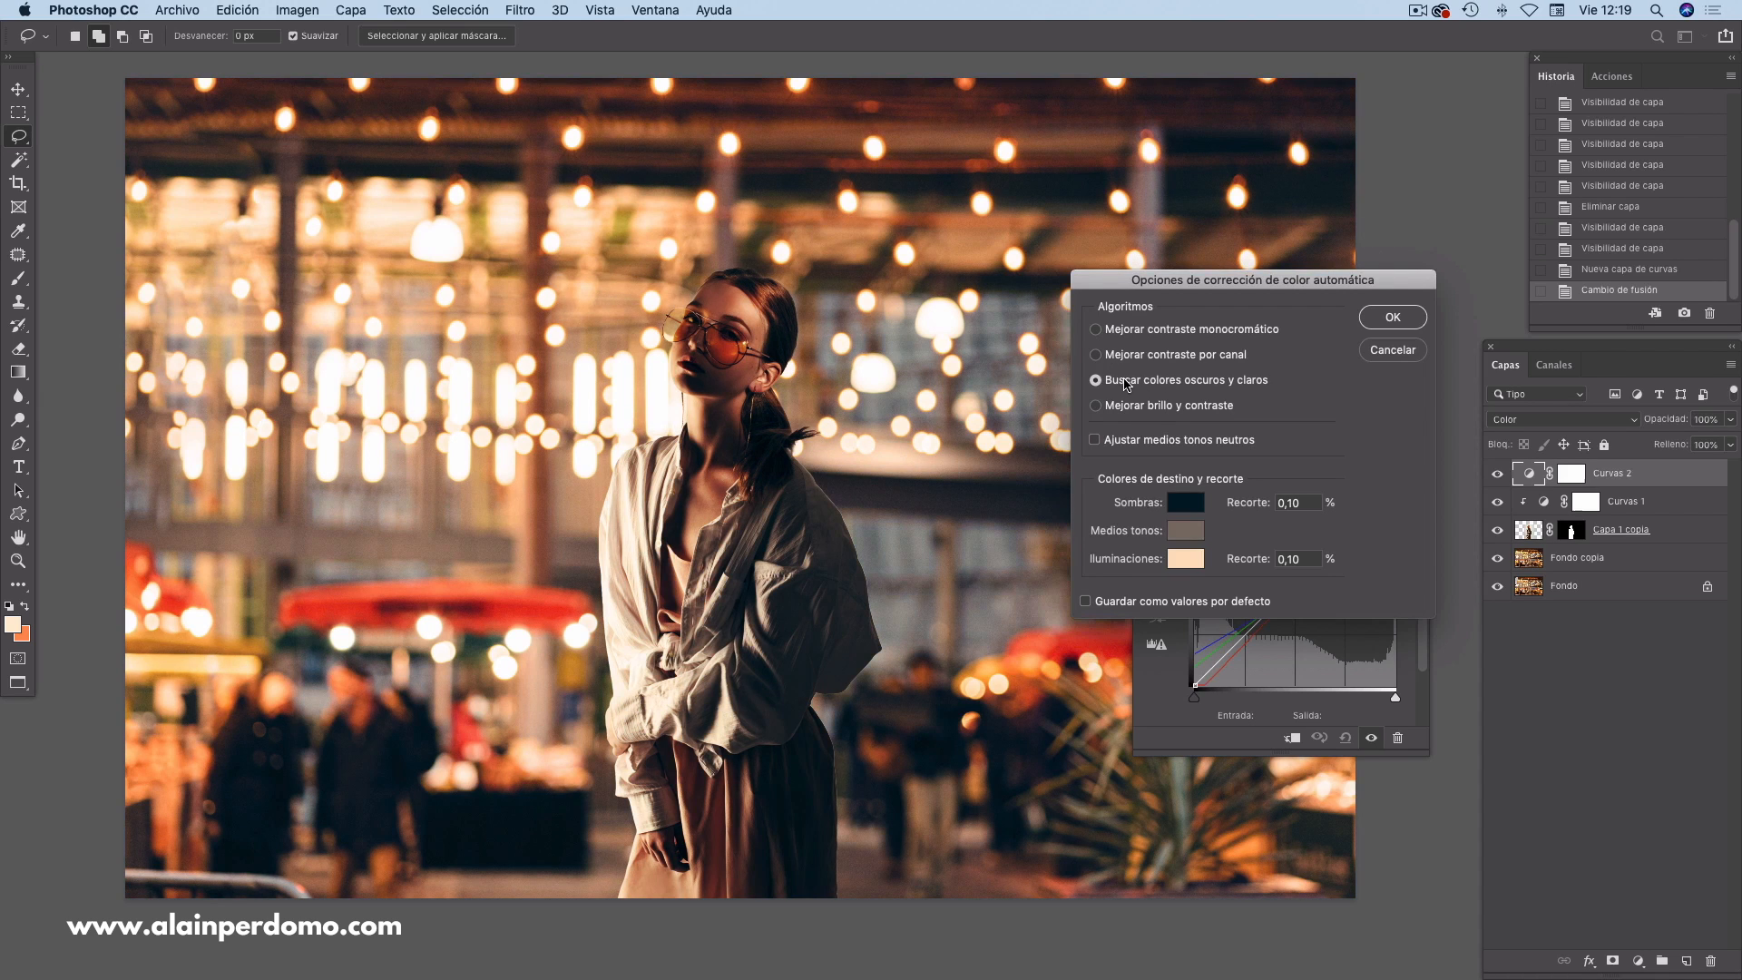
pyautogui.click(1393, 351)
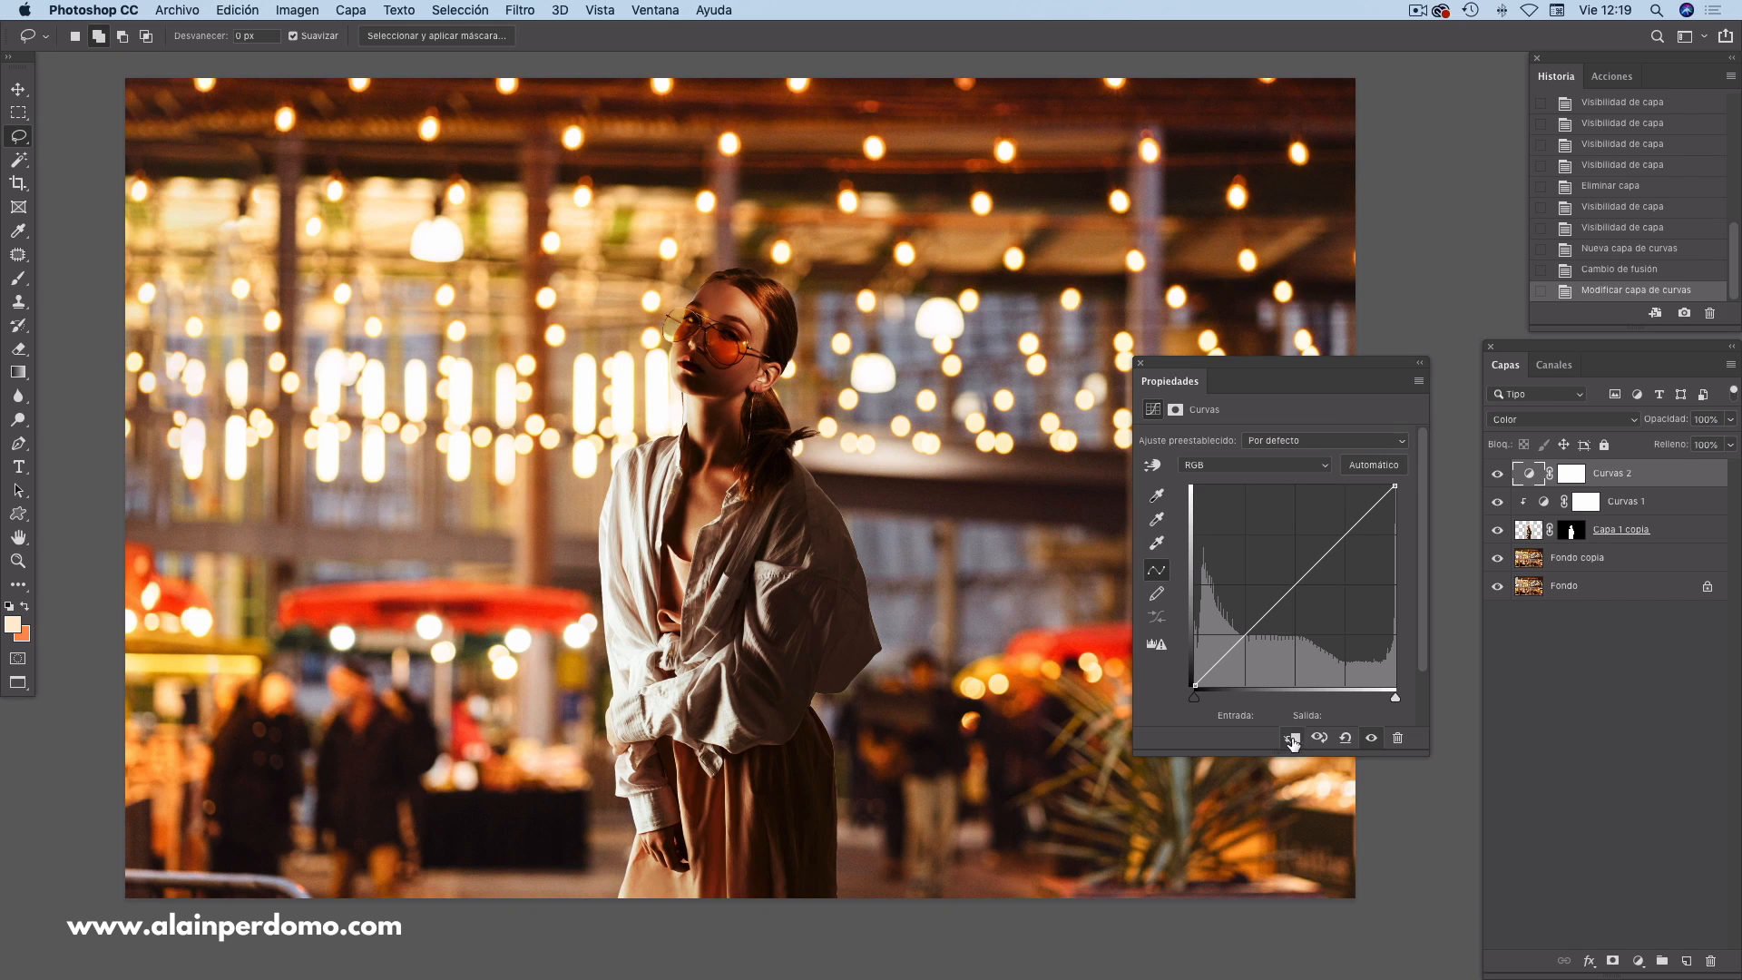
# - Clip Curvas 2 to the model's layer and set its automatic colour correction algorithm to Buscar colores oscuros y claros
pyautogui.click(1292, 740)
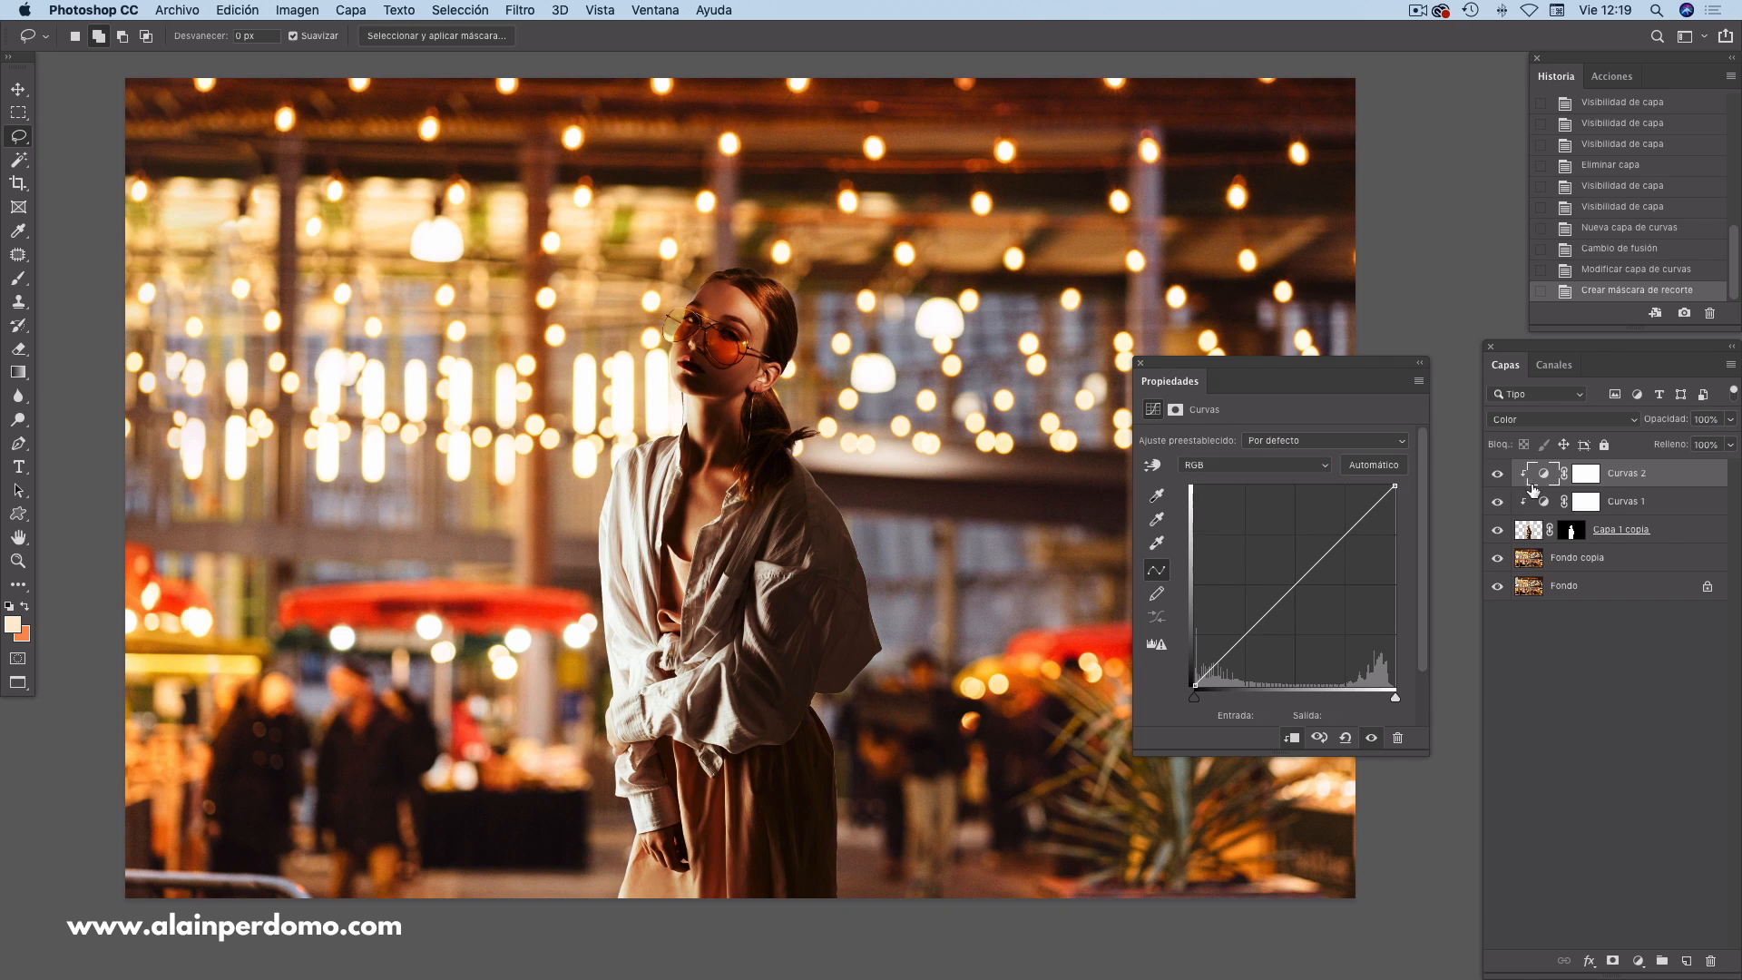
pyautogui.keyDown('alt'); pyautogui.click(1376, 469); pyautogui.keyUp('alt')
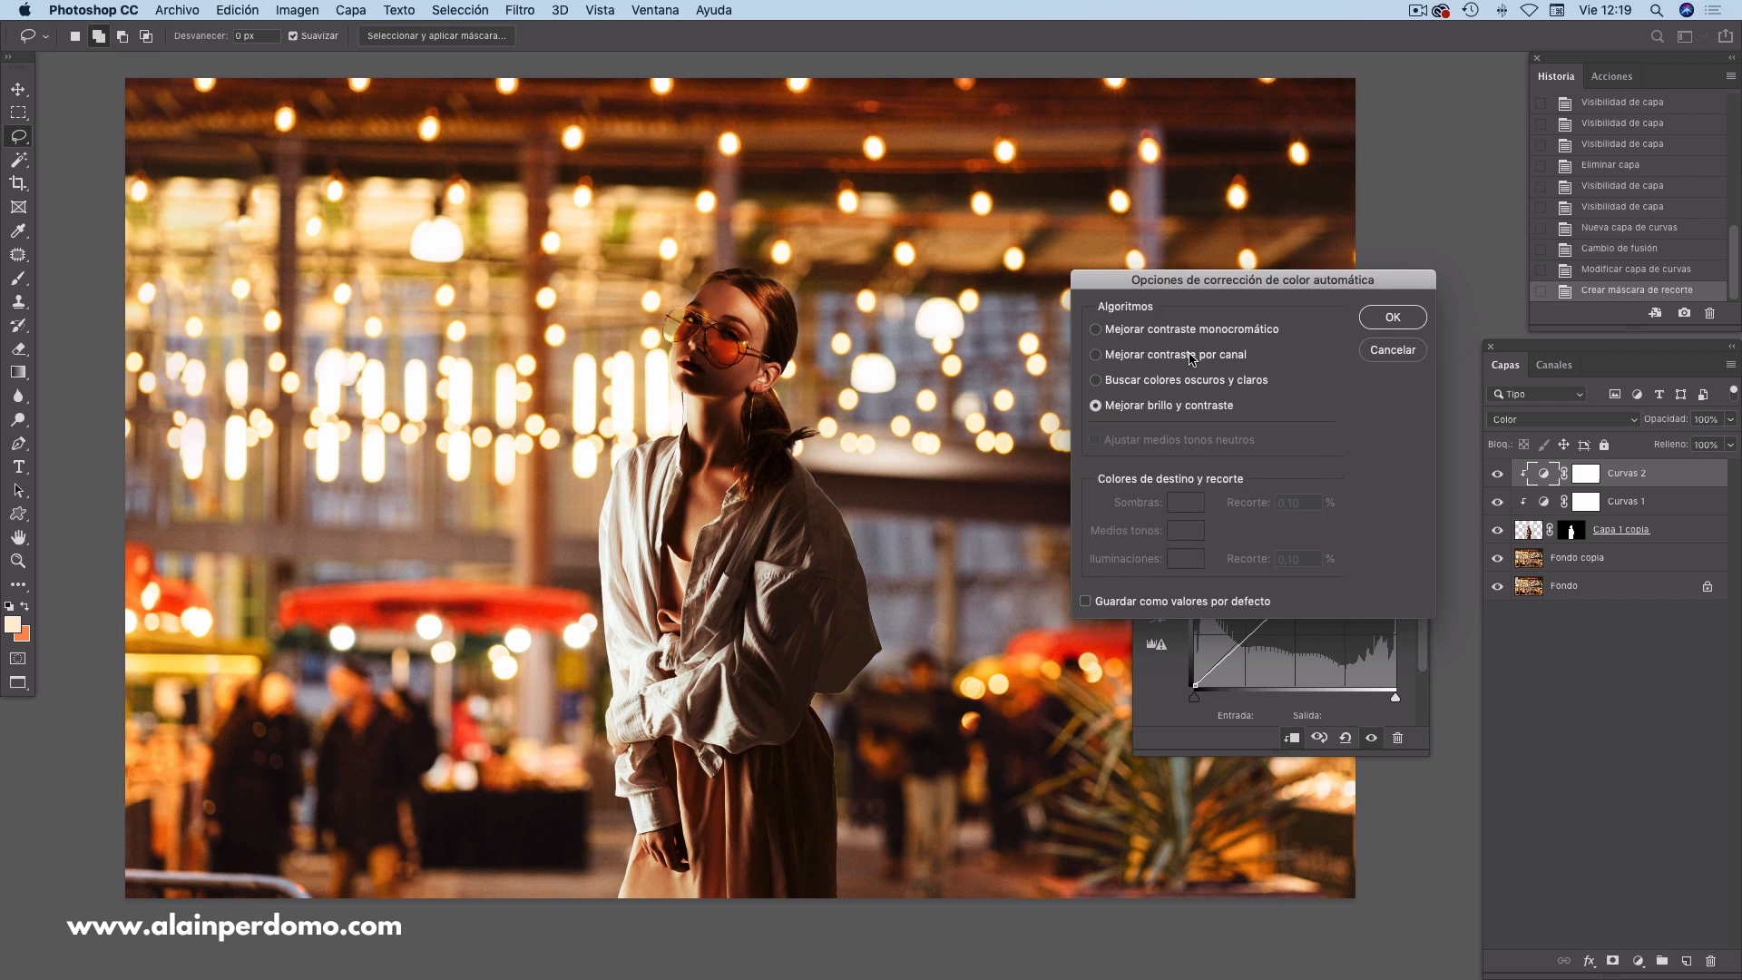
pyautogui.click(1134, 381)
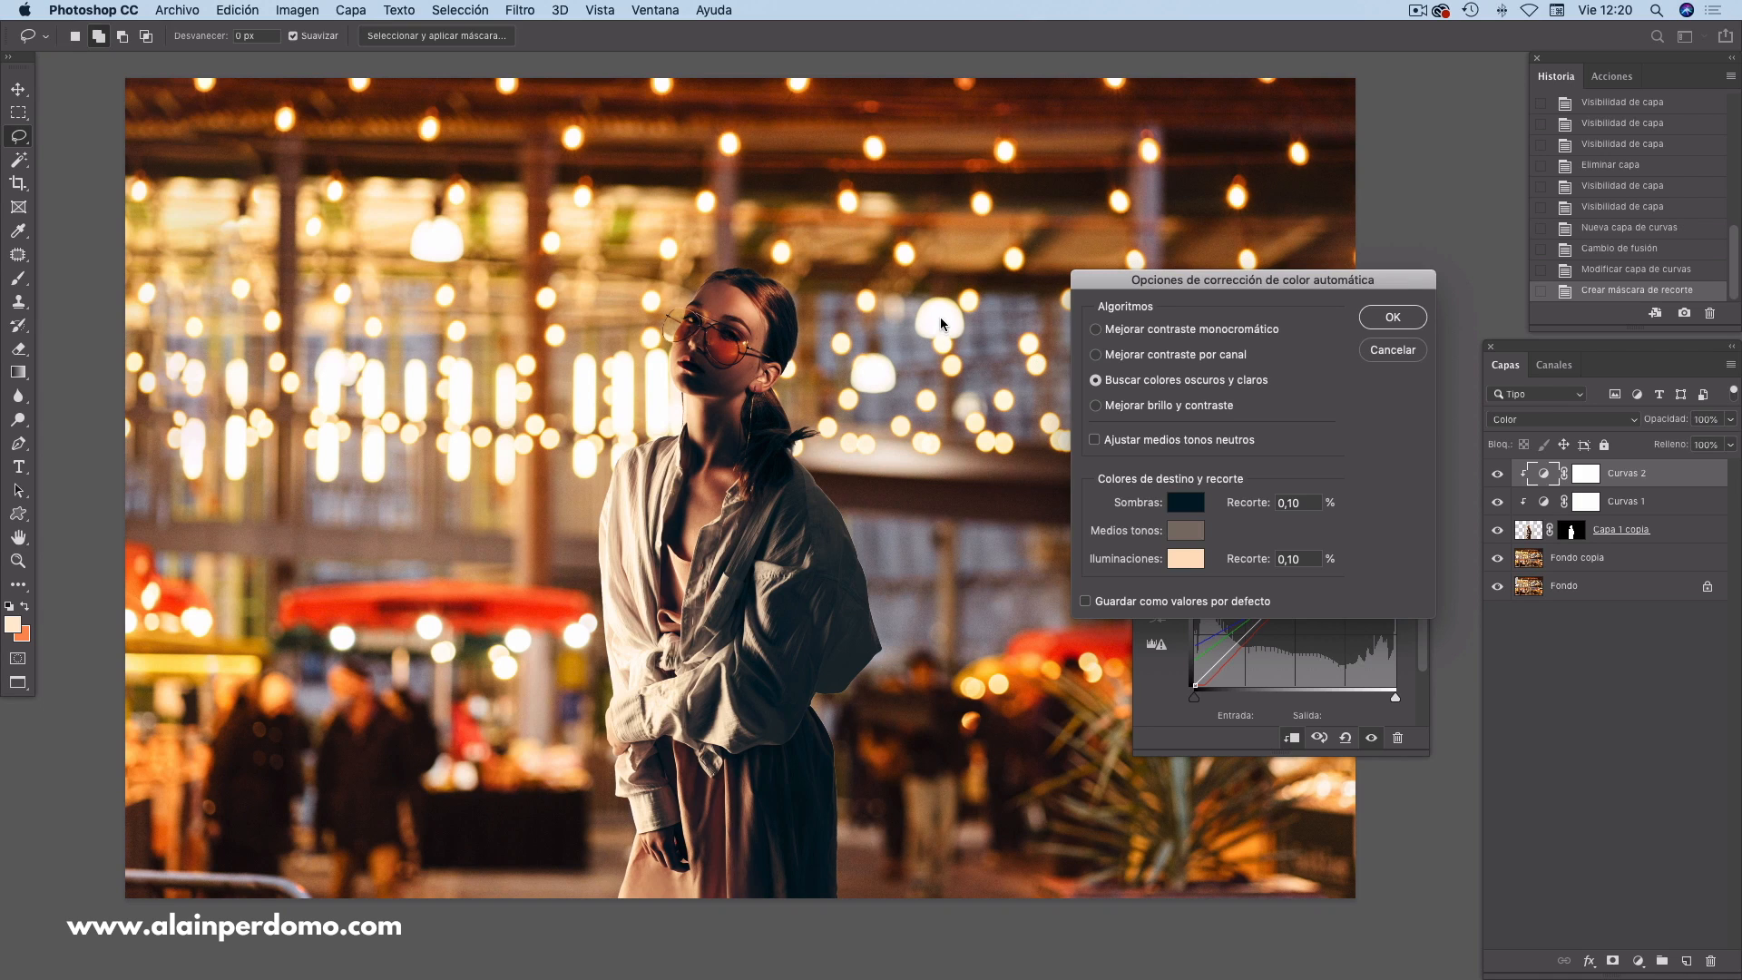
# - Set the target shadows colour to a reddish near-black based on samples from the dark areas of the background
pyautogui.click(1180, 506)
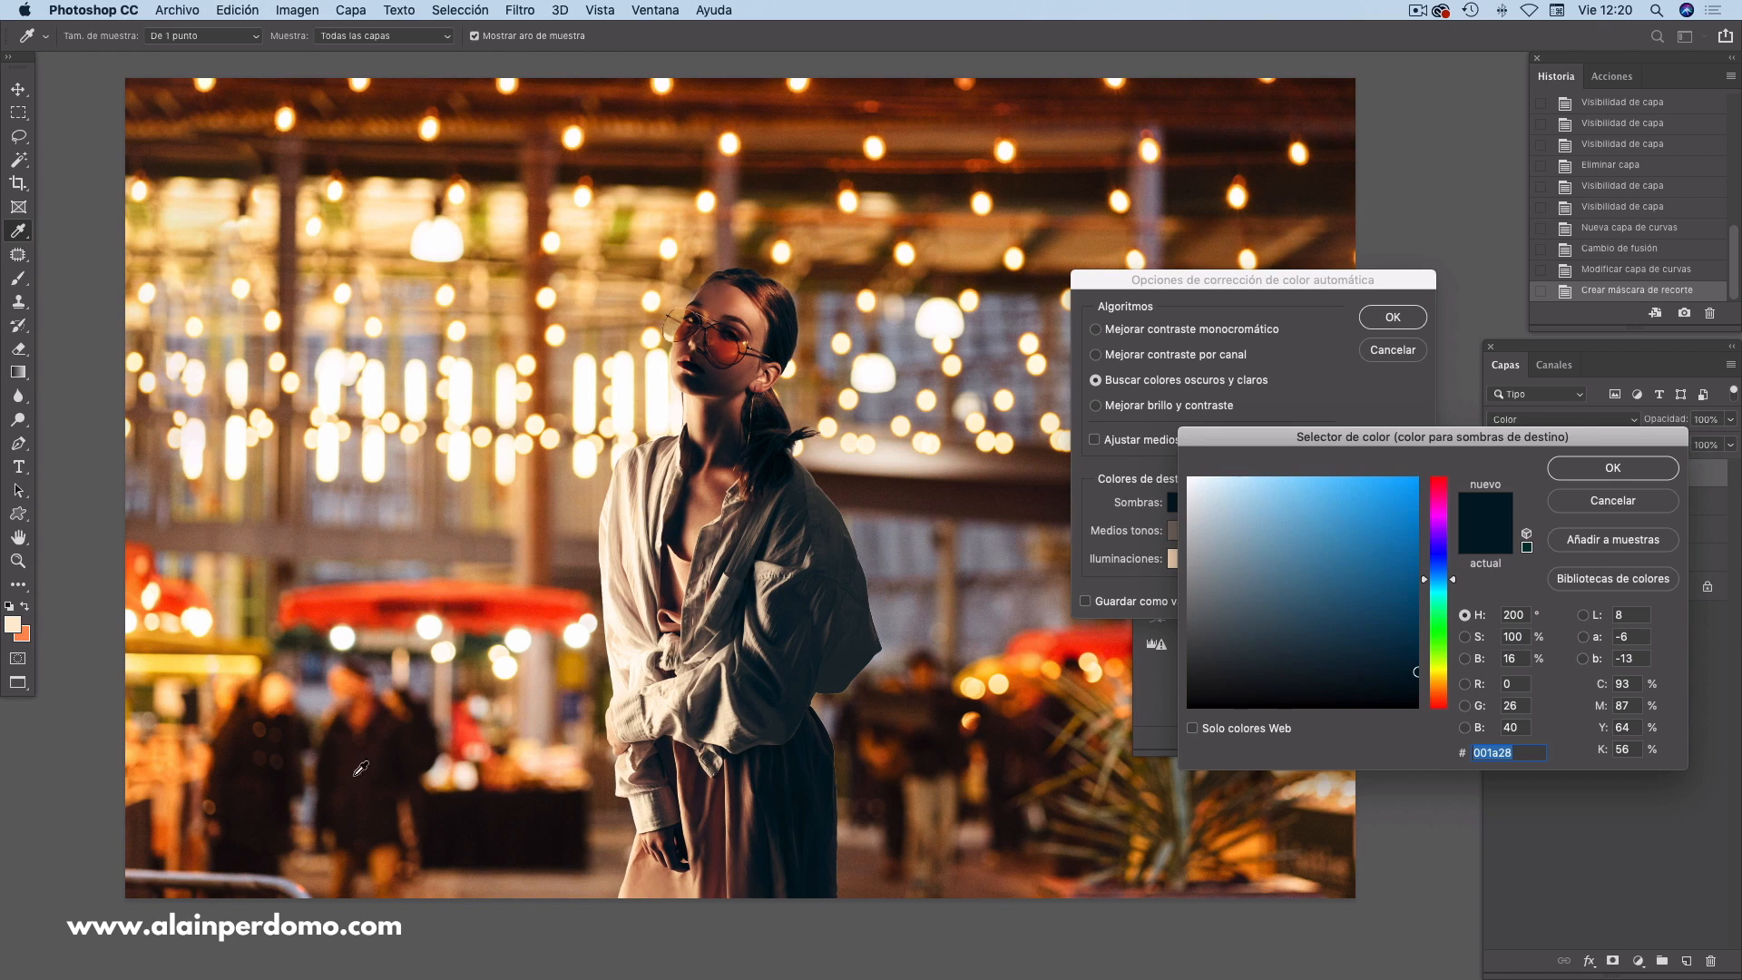
pyautogui.click(518, 811)
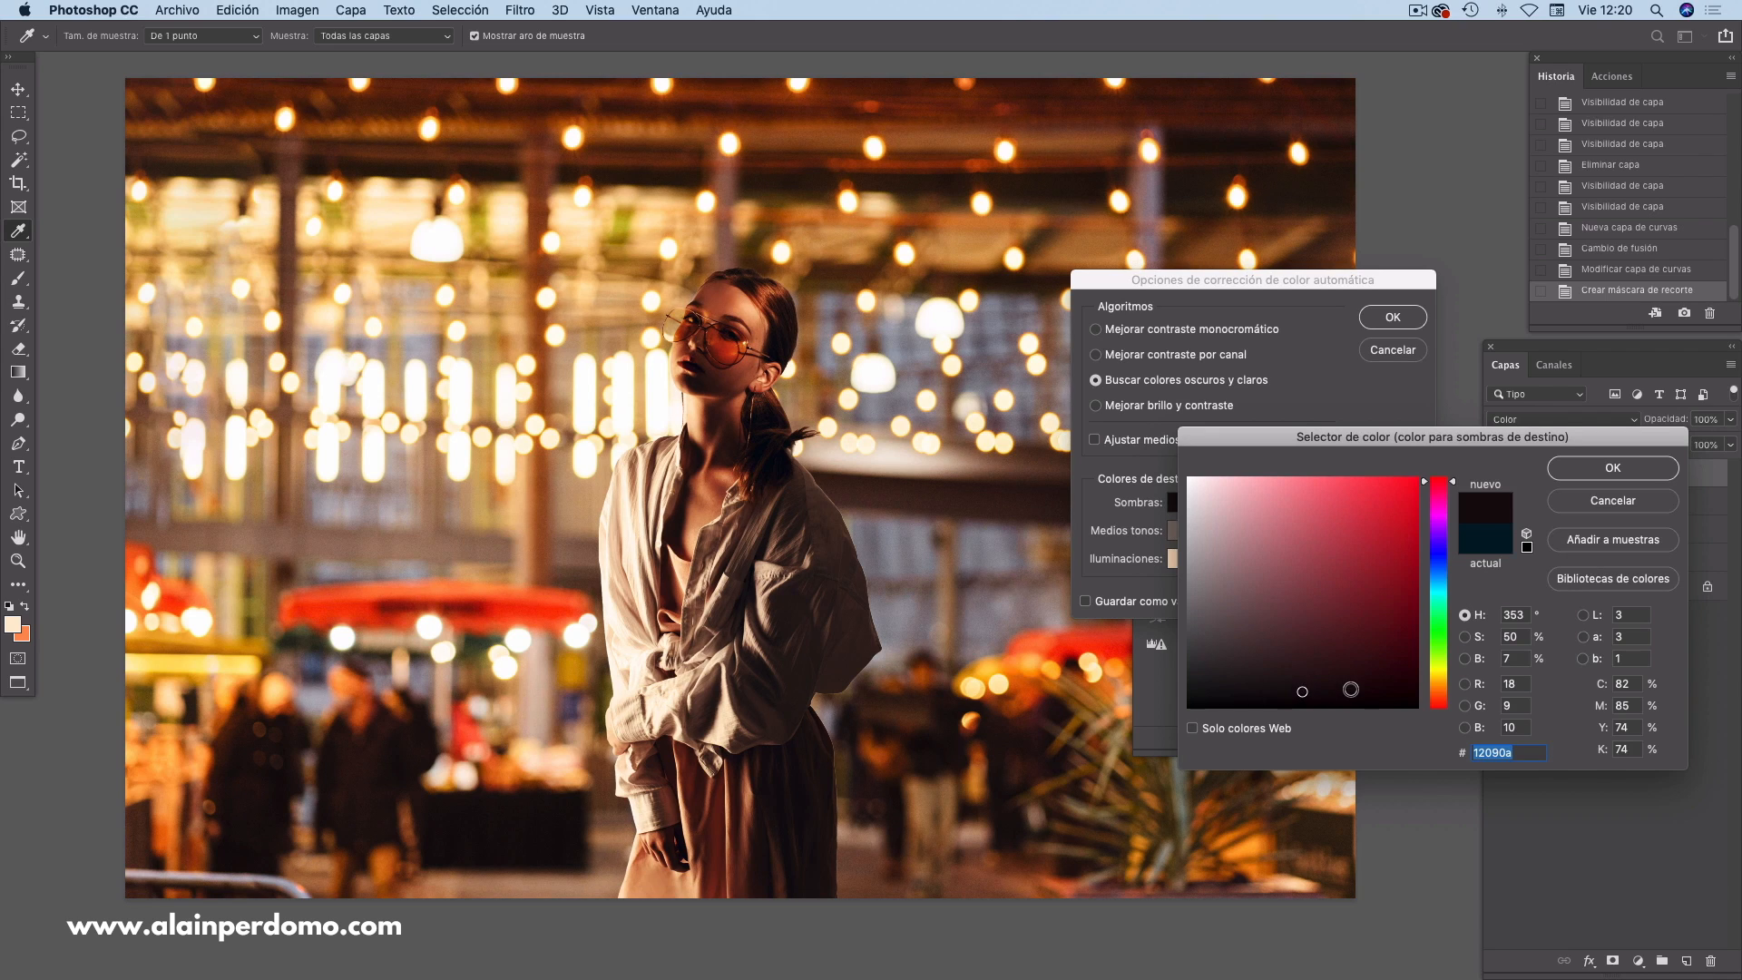
pyautogui.click(1300, 659)
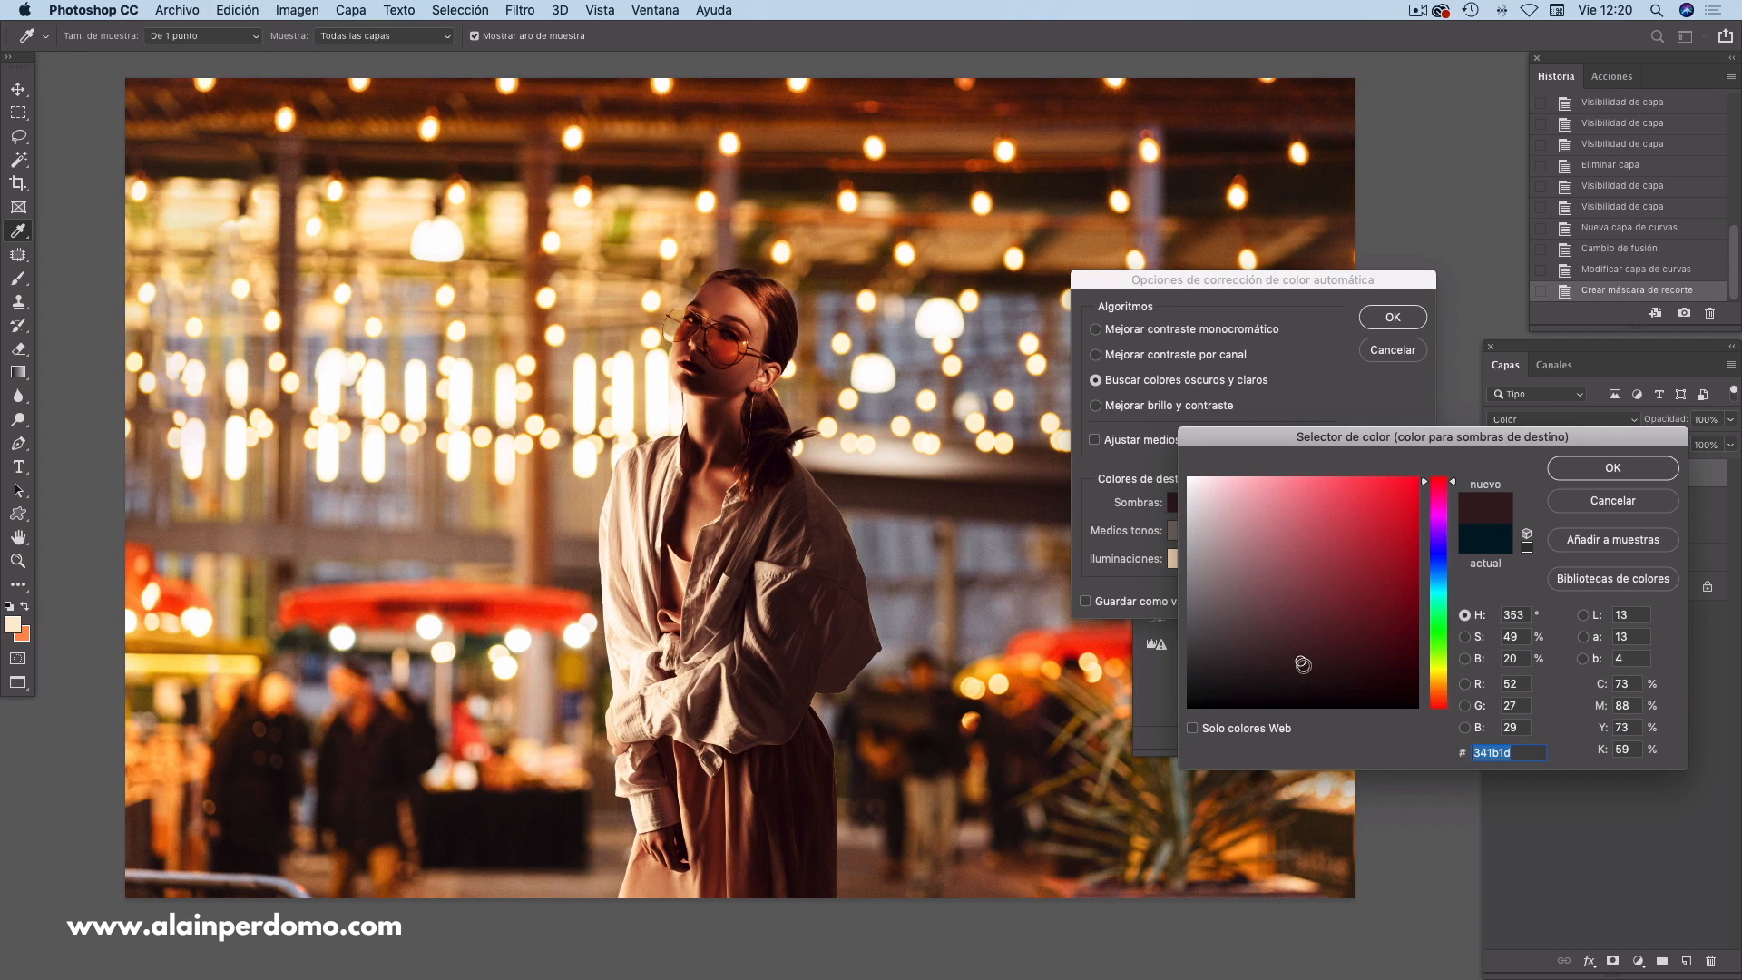
pyautogui.moveTo(1302, 661)
pyautogui.mouseDown()
pyautogui.moveTo(1300, 646)
pyautogui.moveTo(1300, 693)
pyautogui.moveTo(1360, 672)
pyautogui.mouseUp()
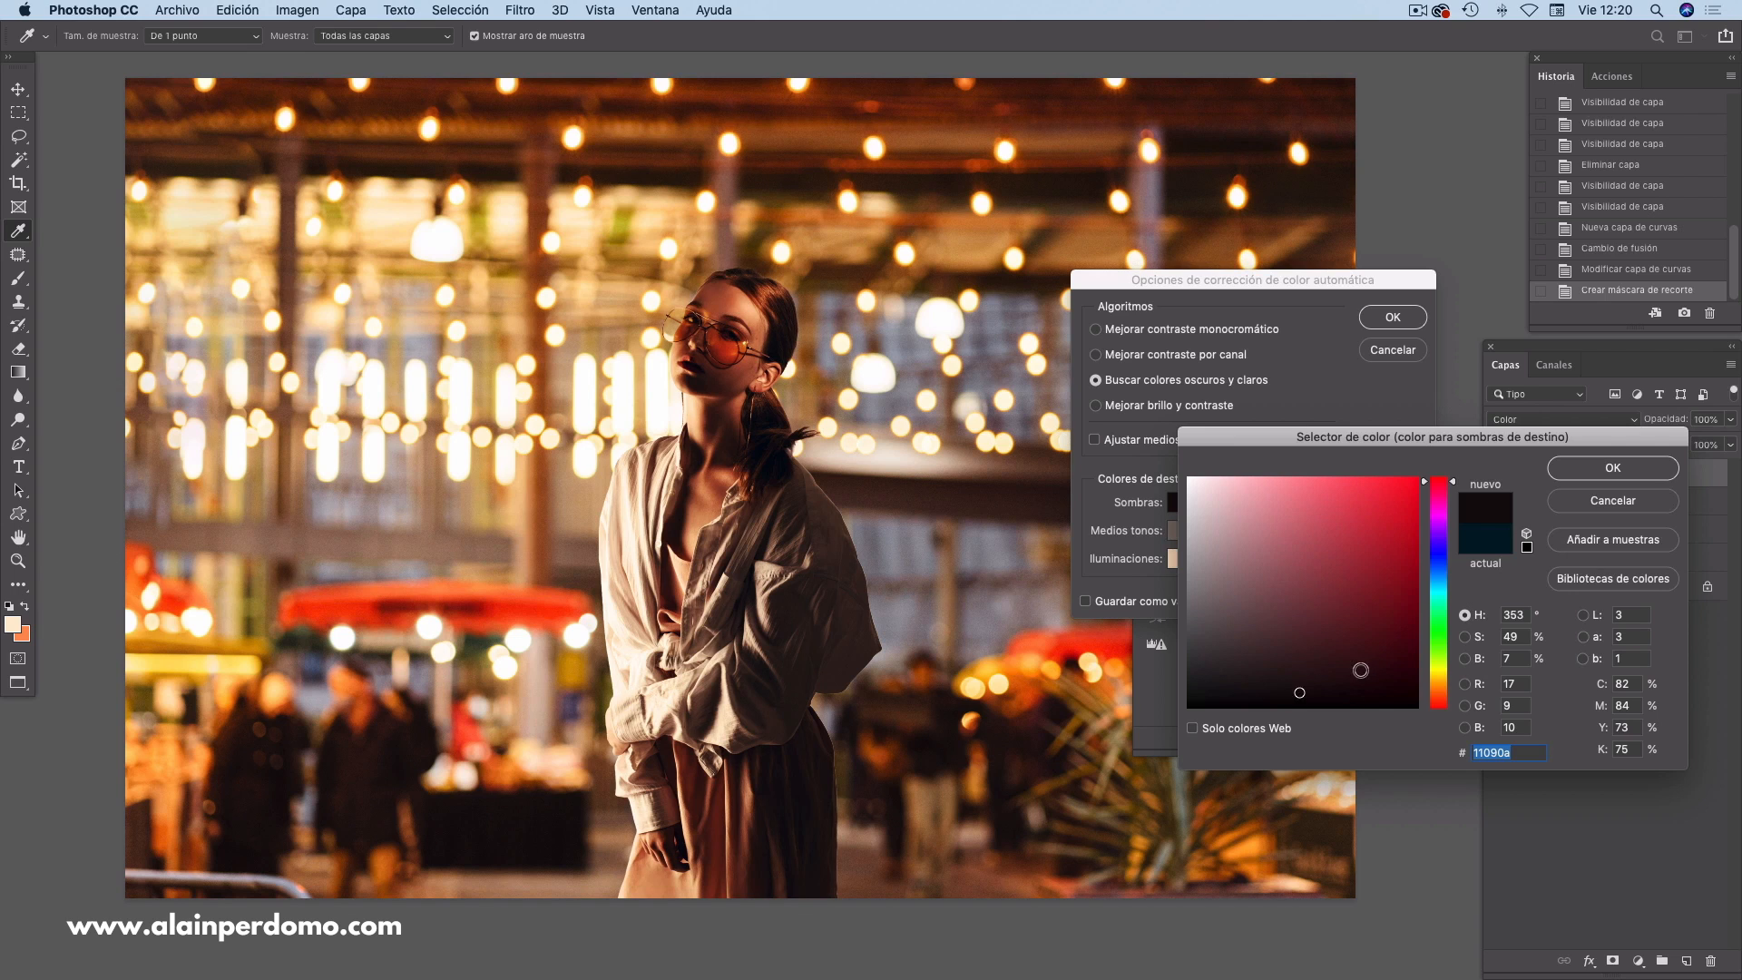
pyautogui.click(1246, 667)
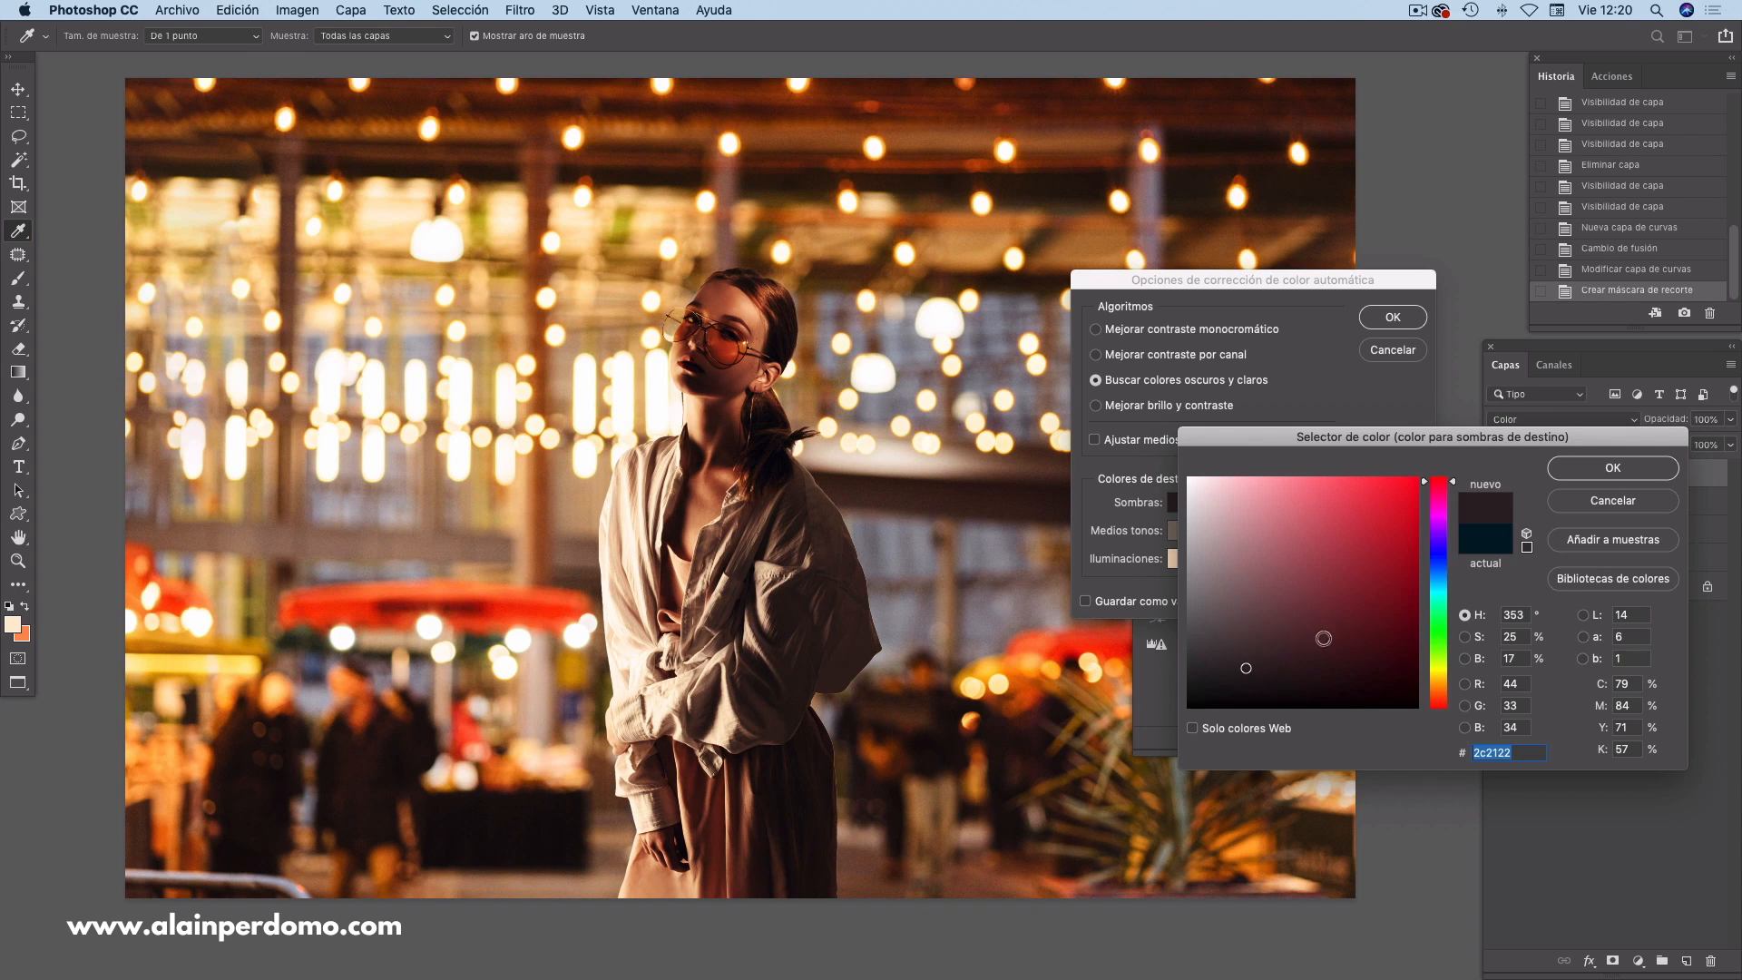
pyautogui.click(515, 813)
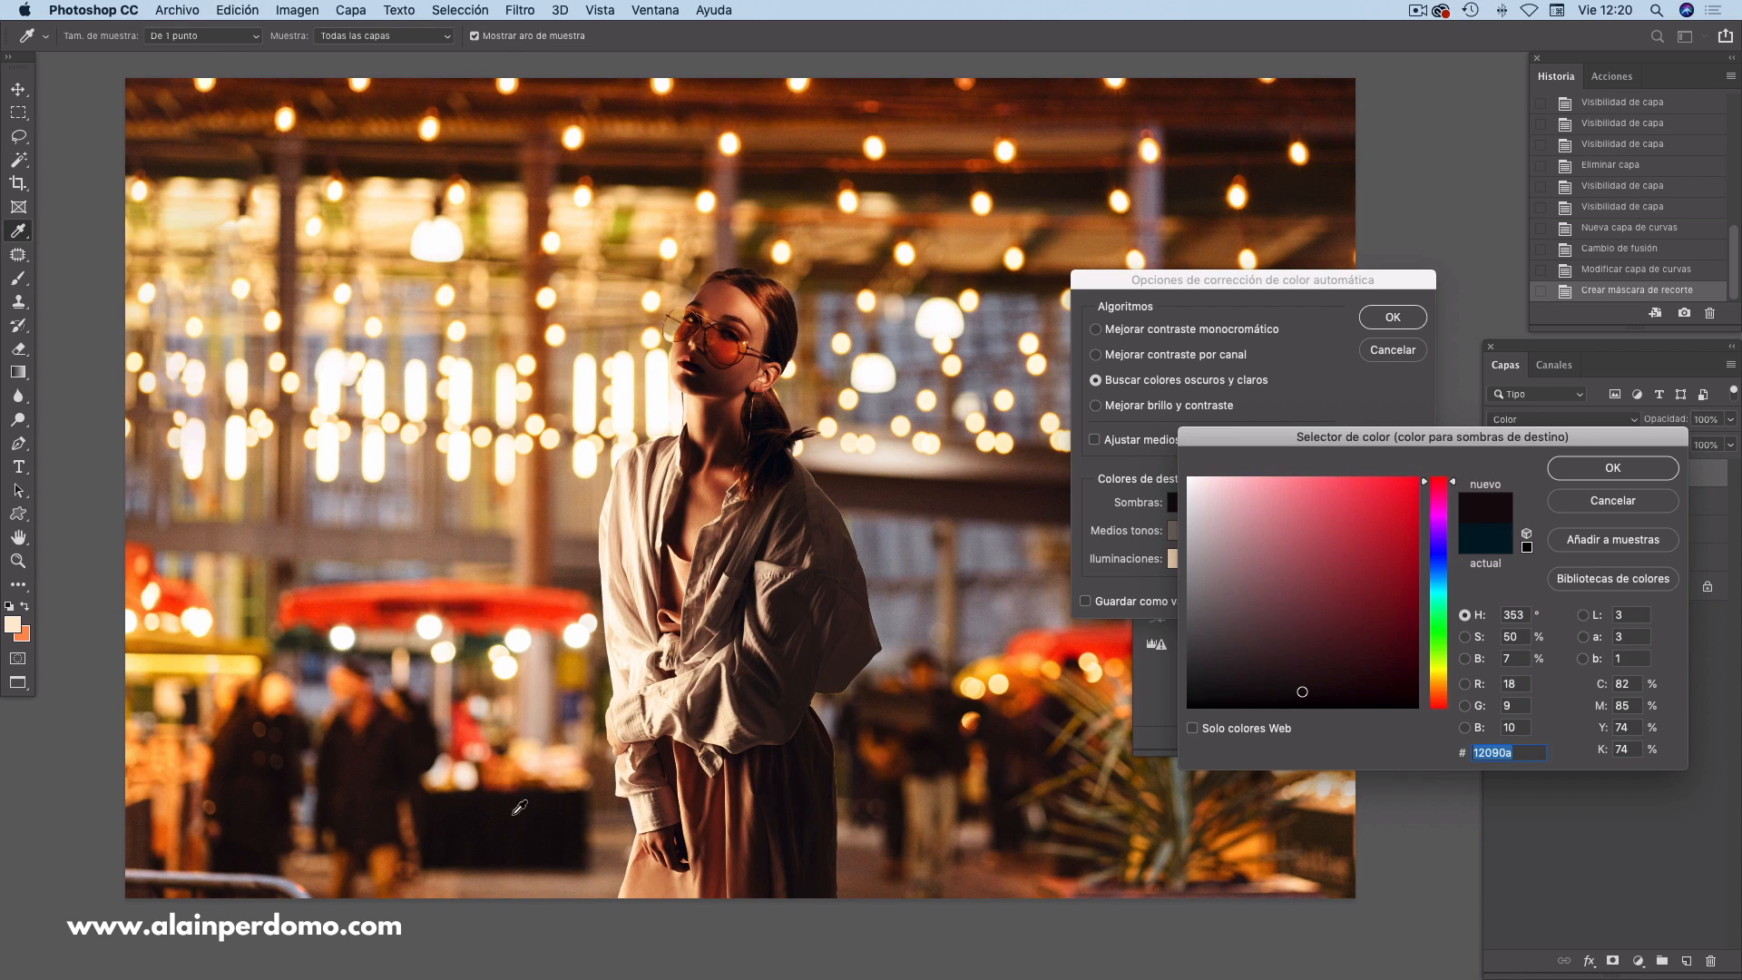
pyautogui.click(408, 754)
pyautogui.click(546, 814)
pyautogui.click(1309, 694)
pyautogui.click(1579, 470)
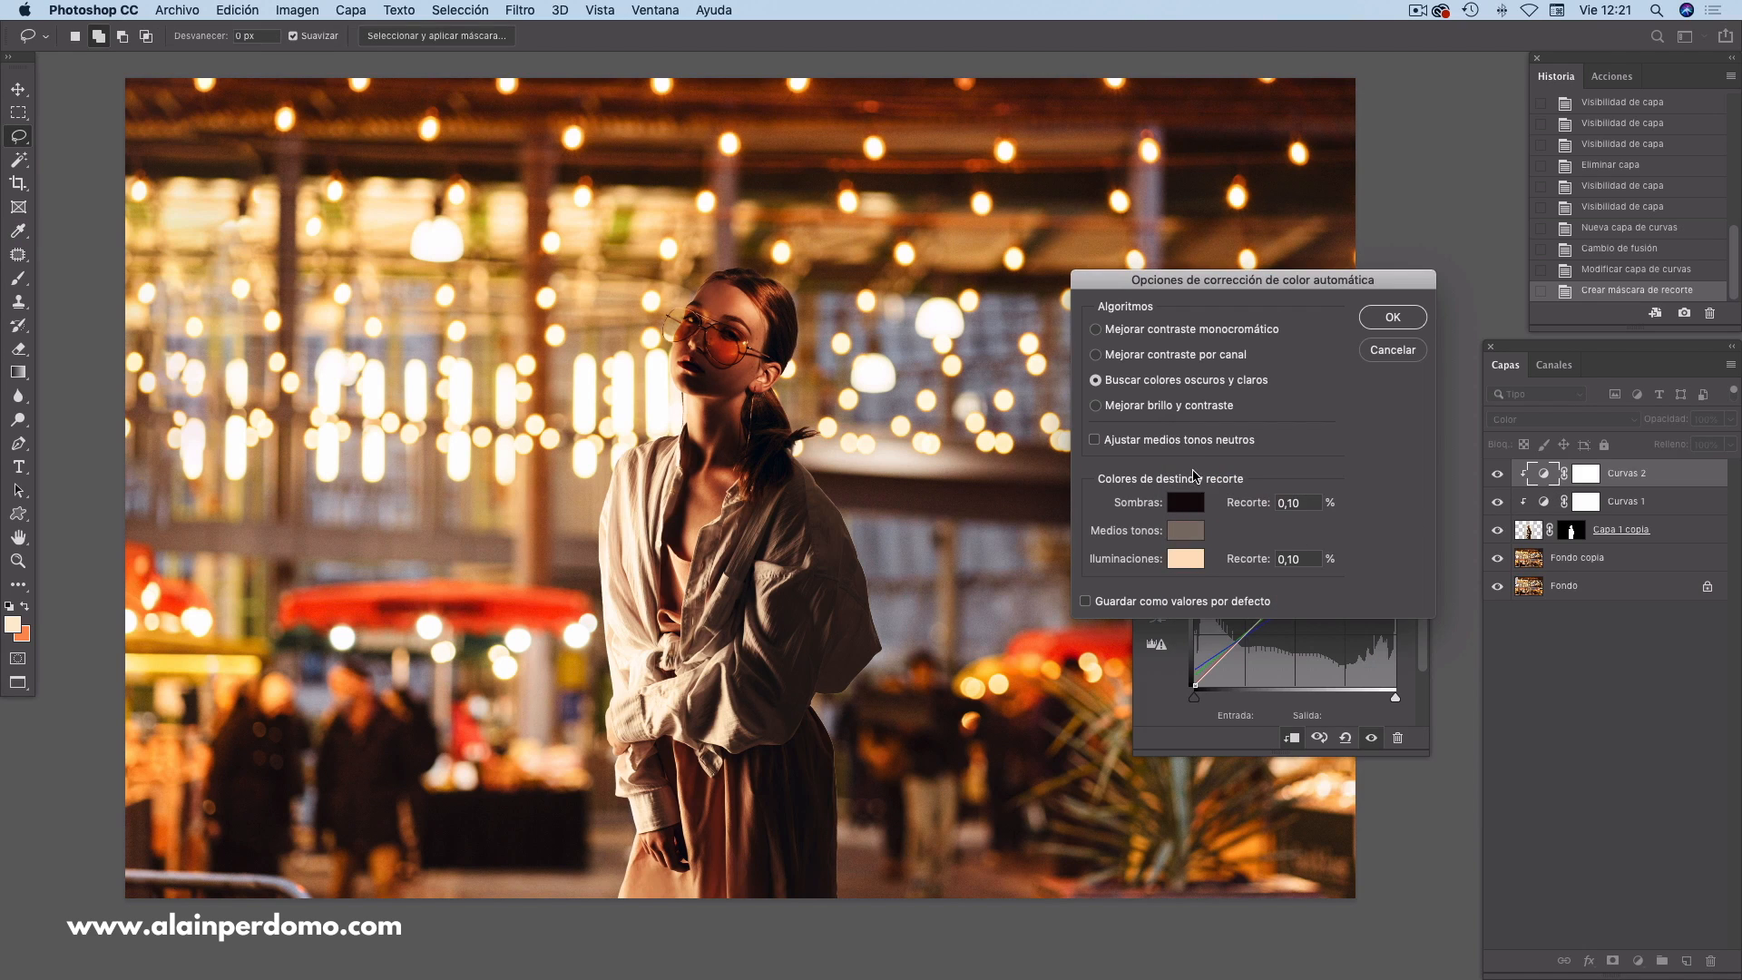
# - Open the target highlights colour for Curvas 2 and try pure white and several samples from the bright background lights, including #fff1d6
pyautogui.click(1184, 560)
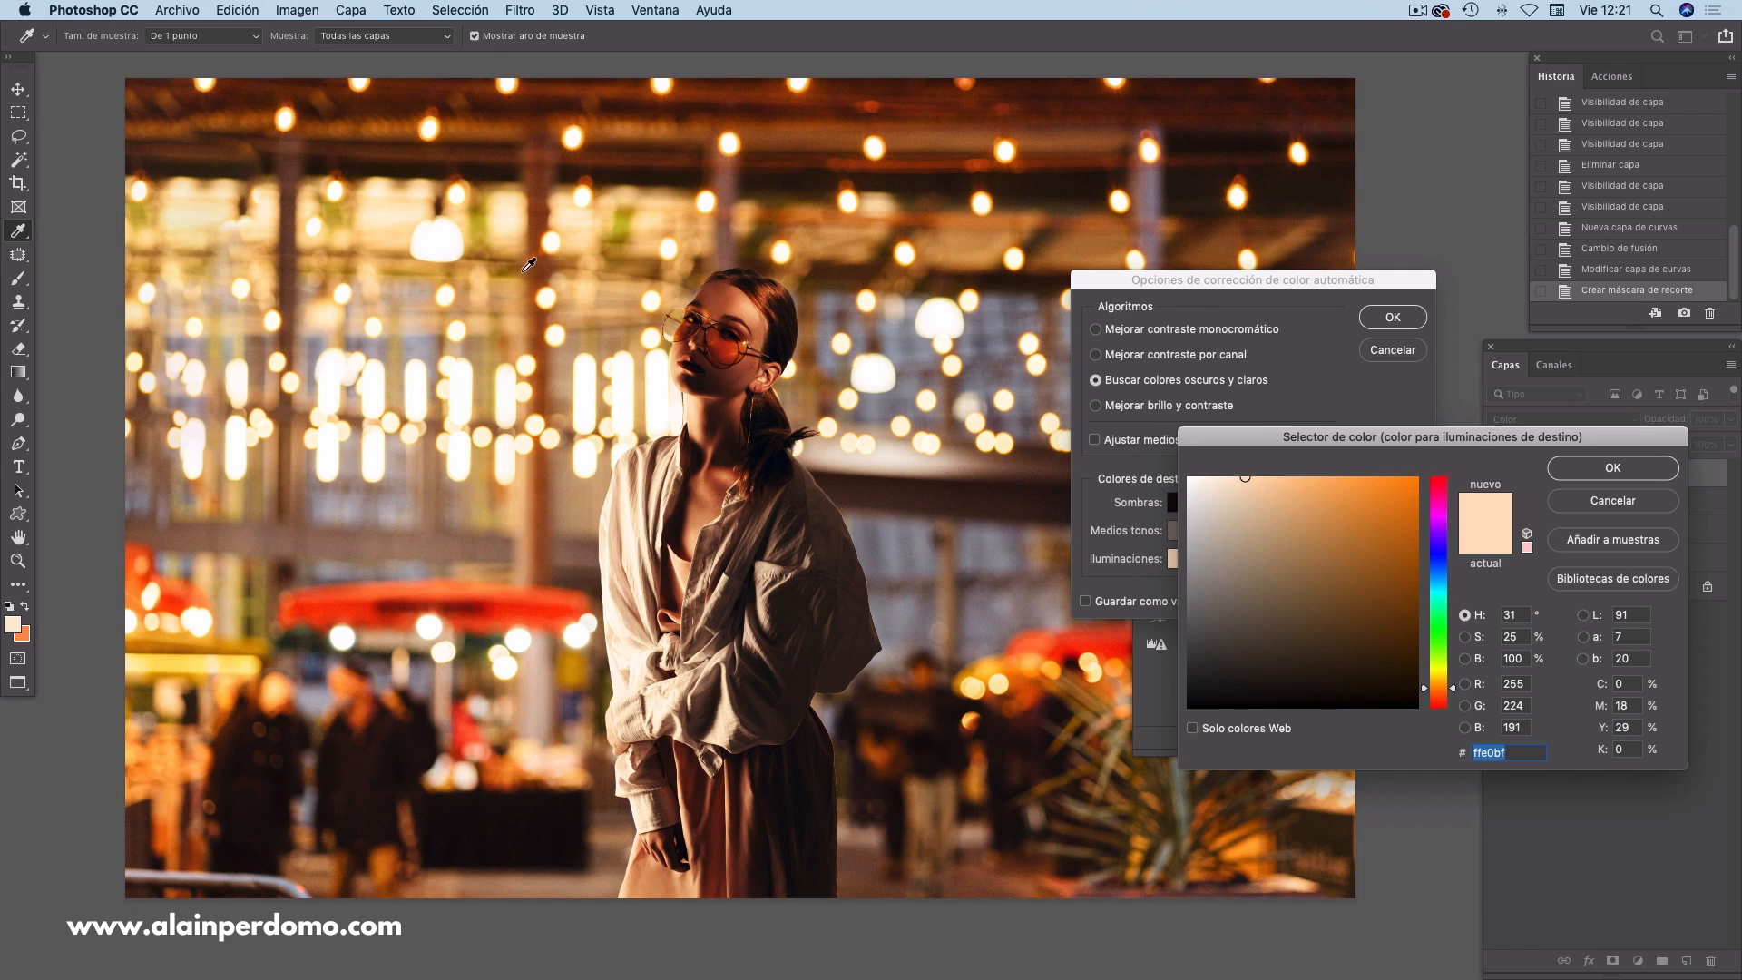
pyautogui.click(658, 393)
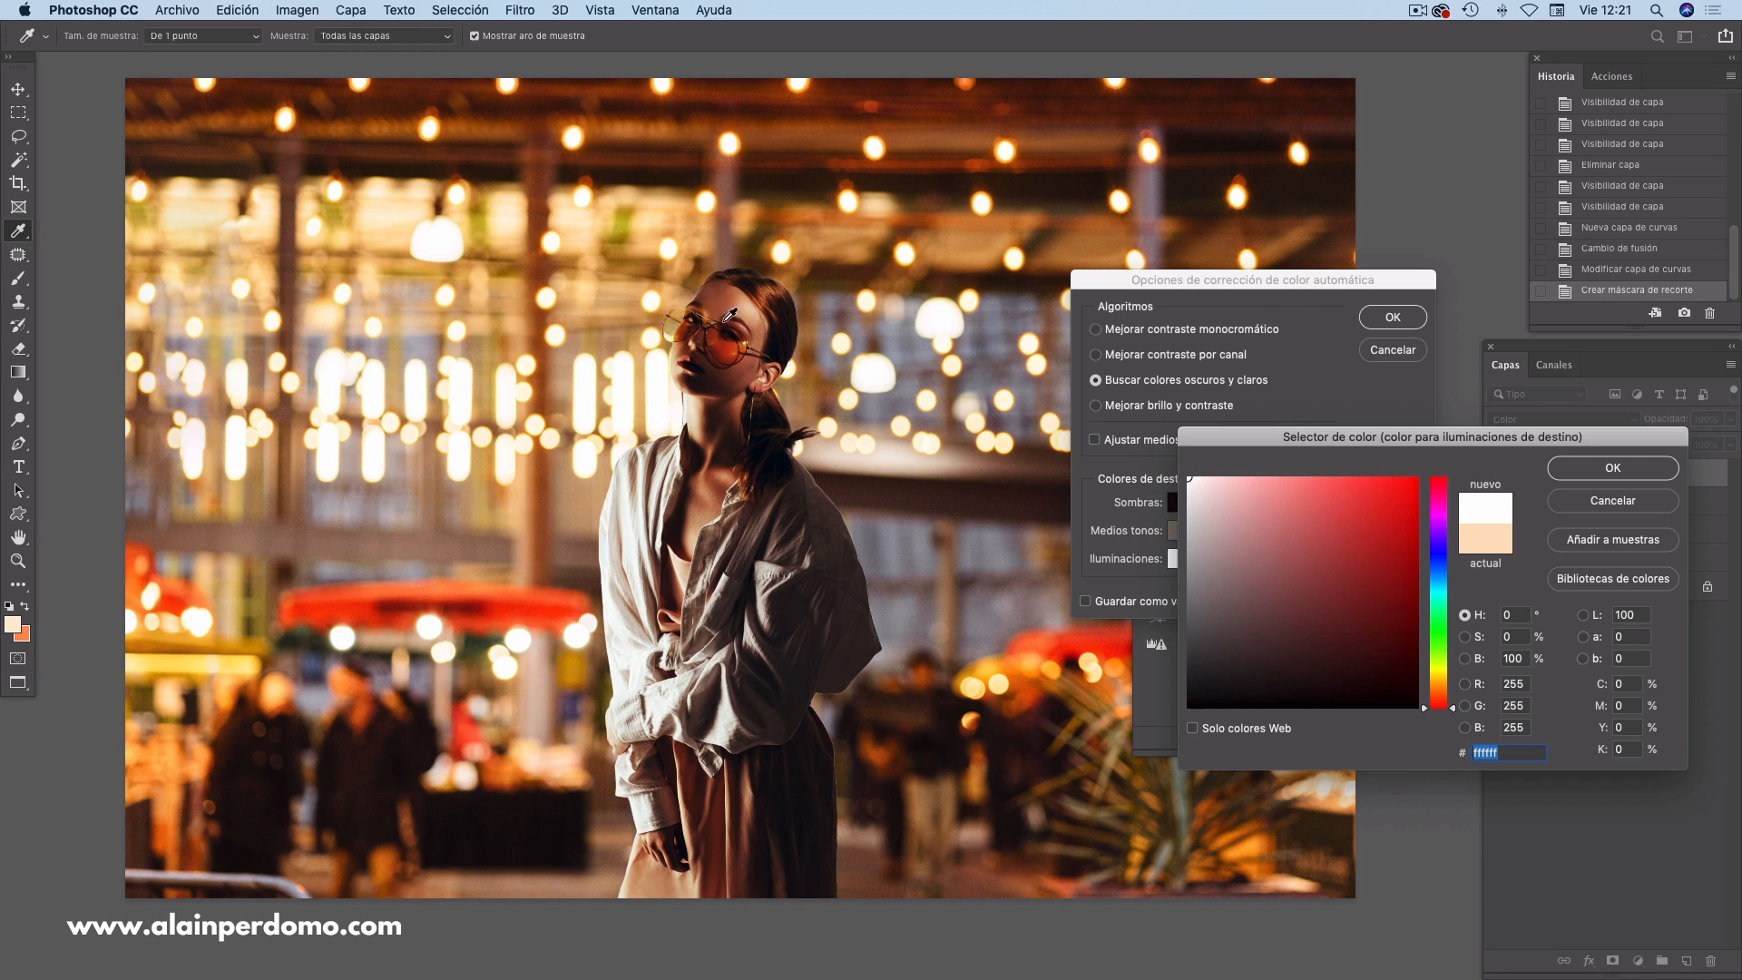
pyautogui.click(511, 214)
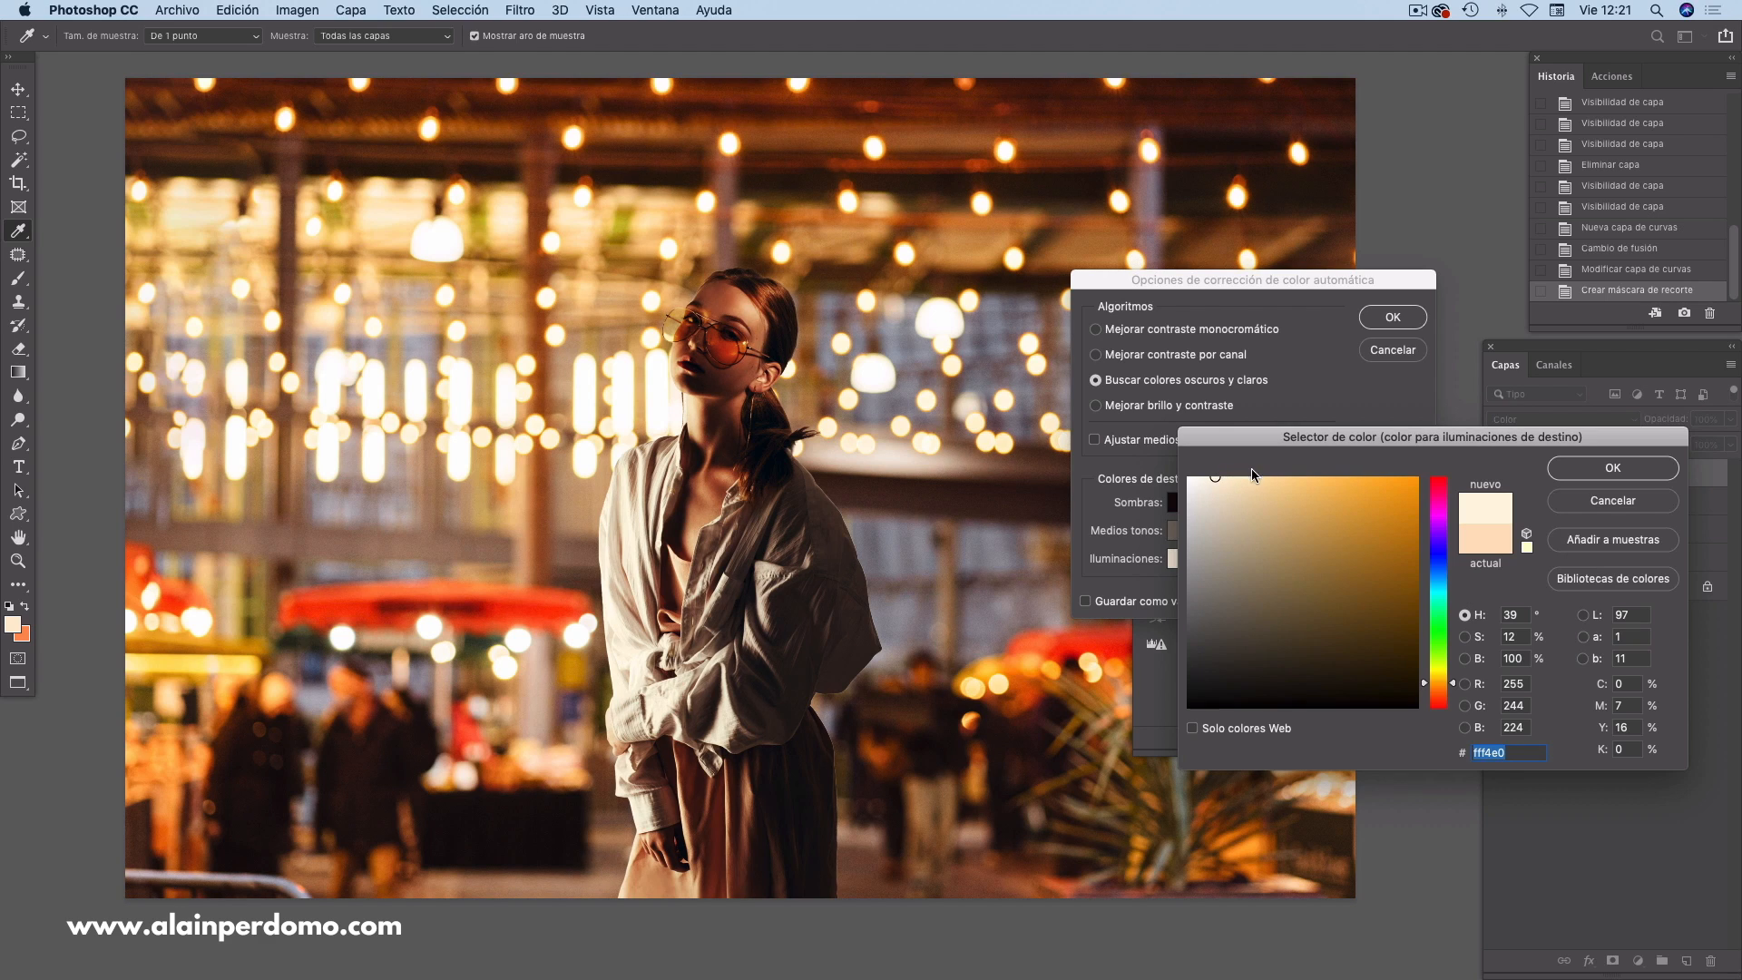
pyautogui.click(236, 658)
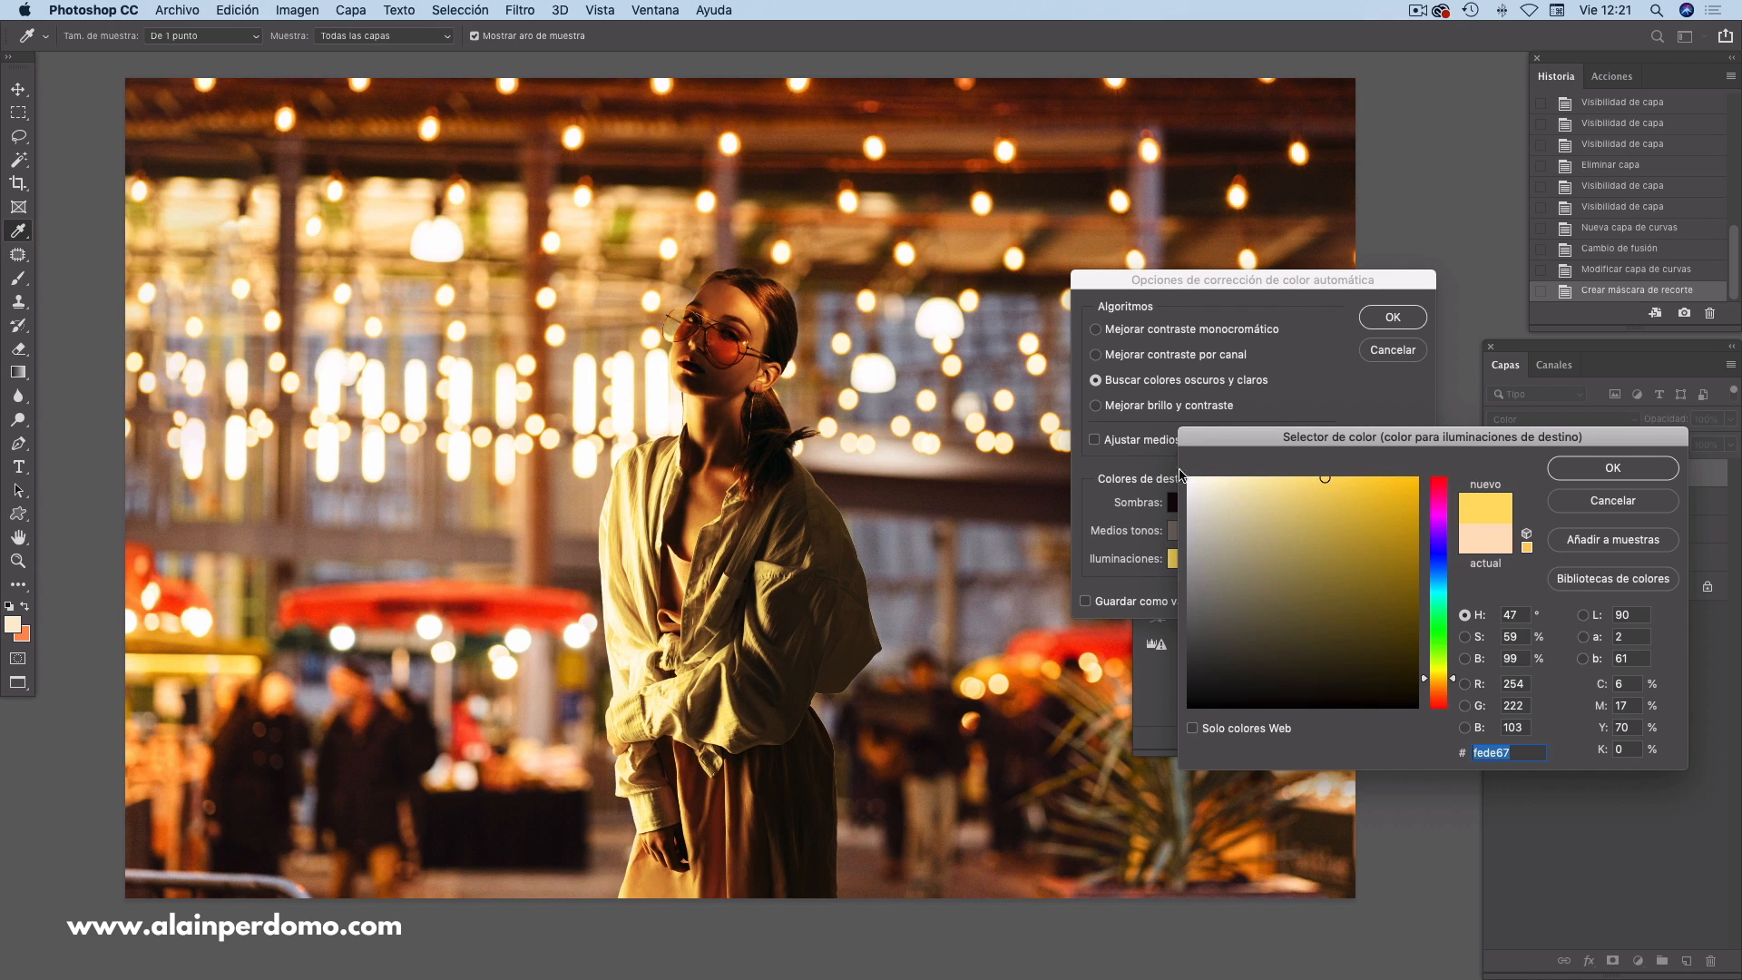
pyautogui.click(1190, 478)
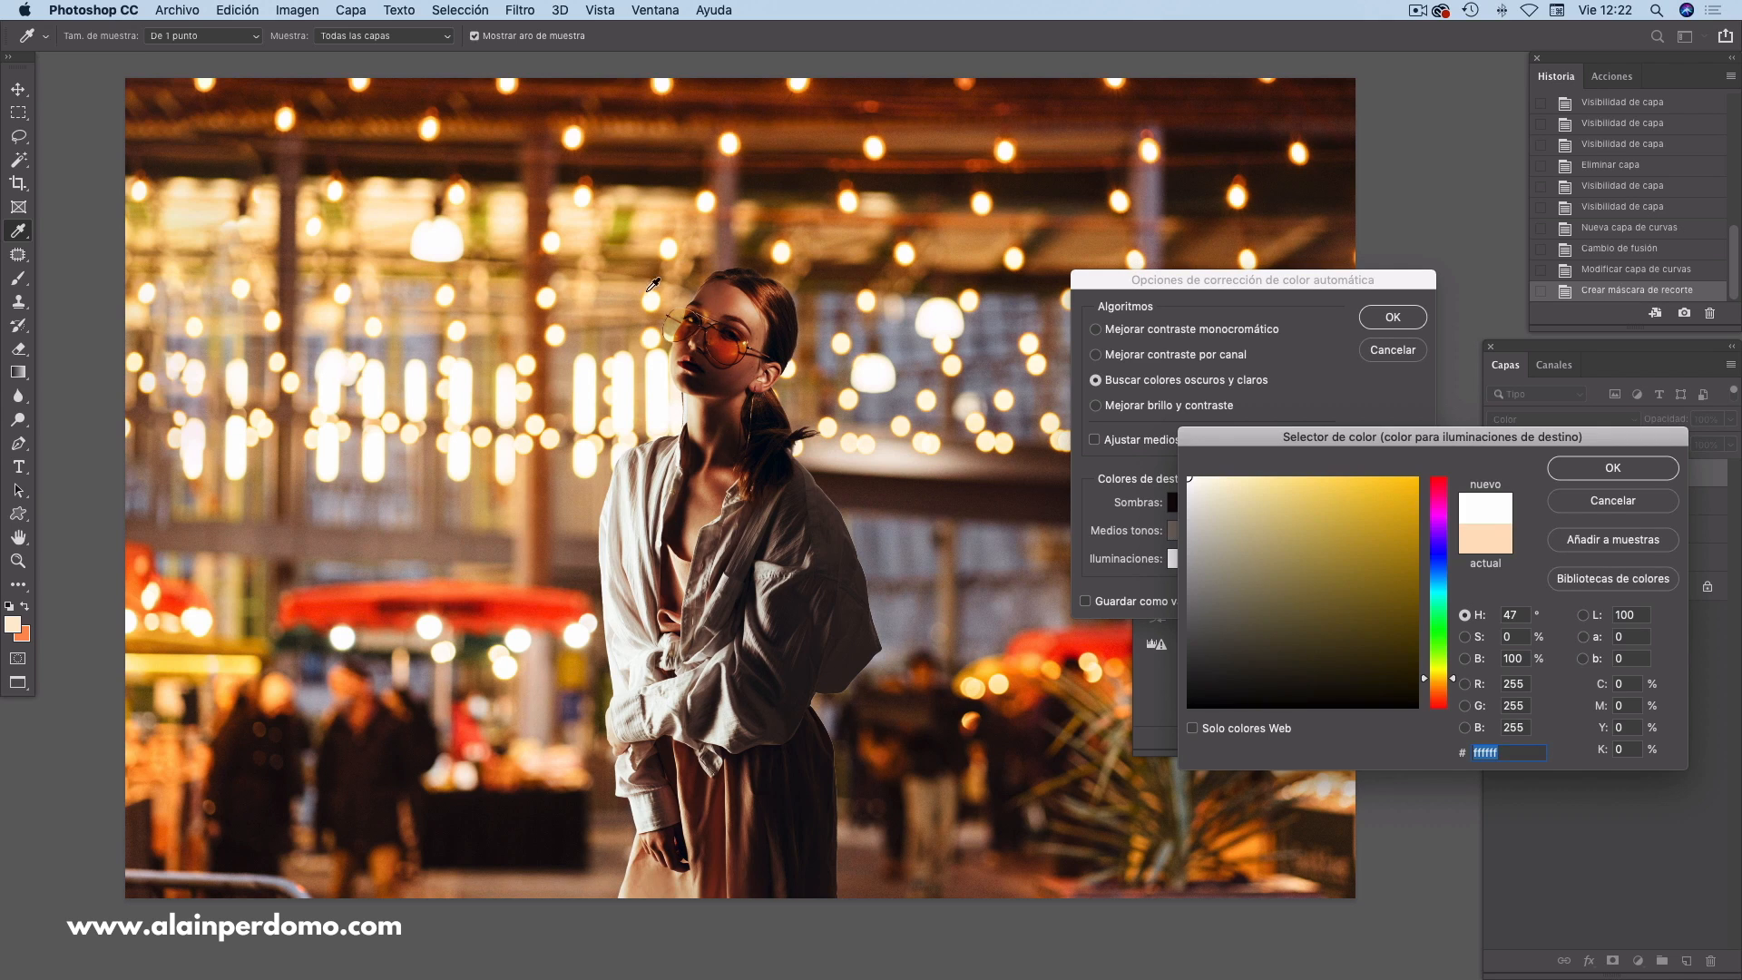
pyautogui.click(504, 226)
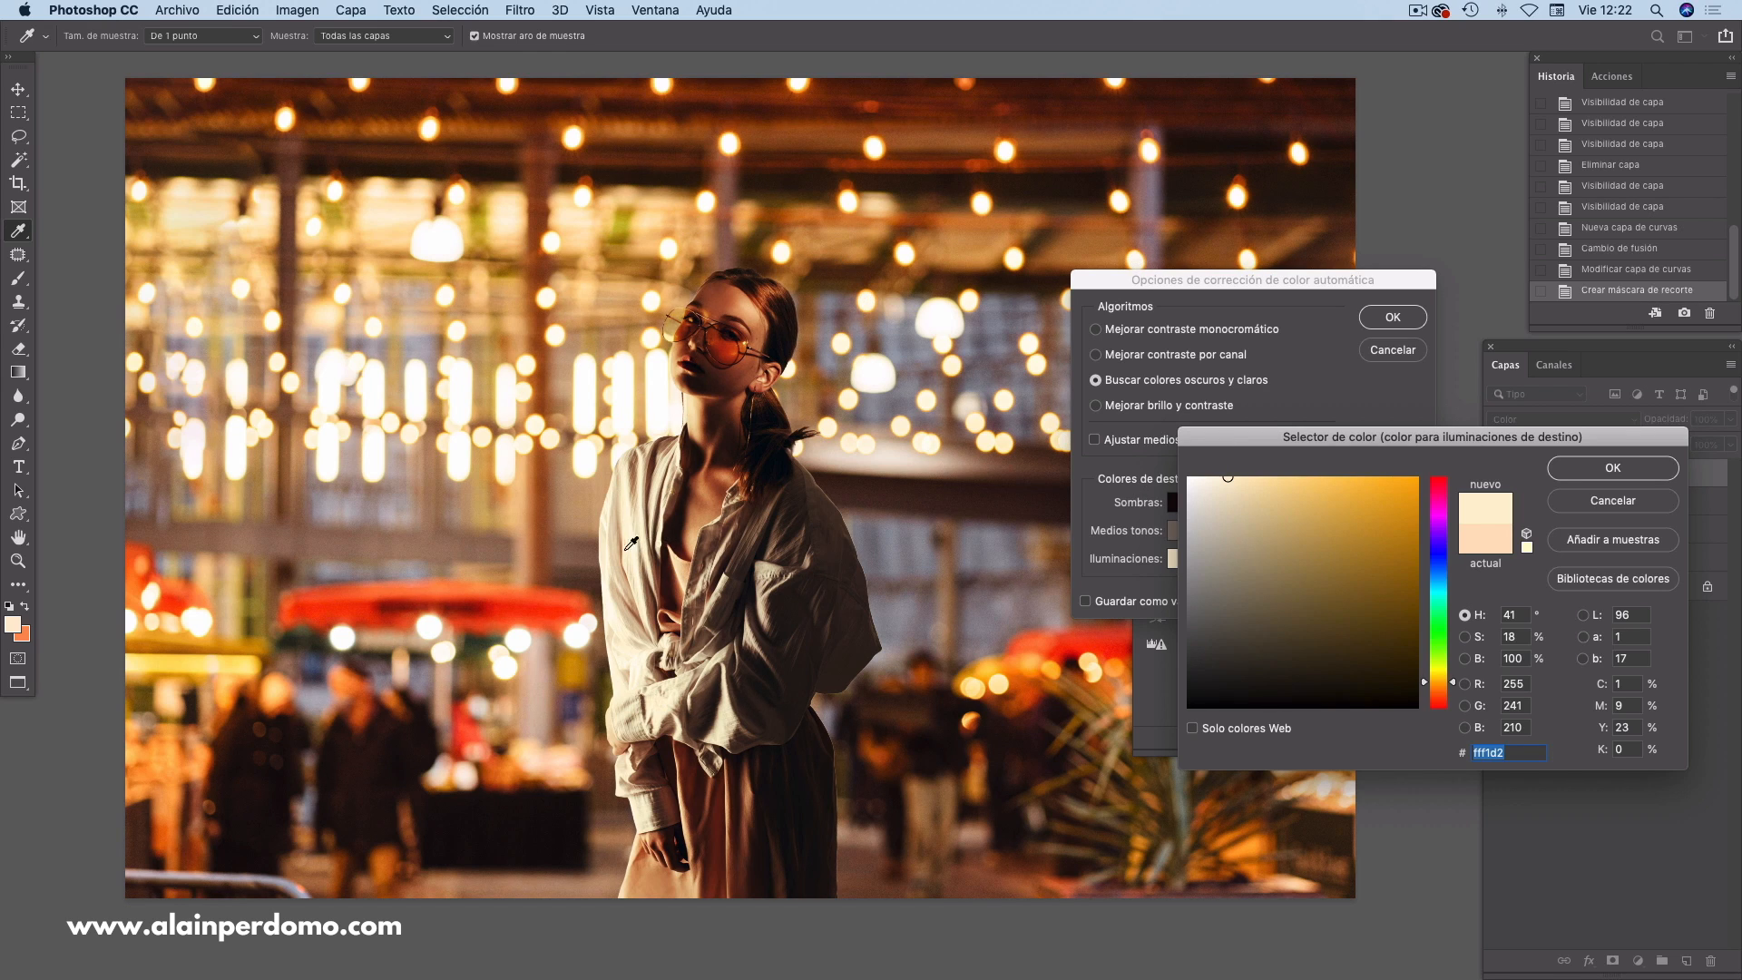
pyautogui.moveTo(1217, 490); pyautogui.dragTo(1166, 466)
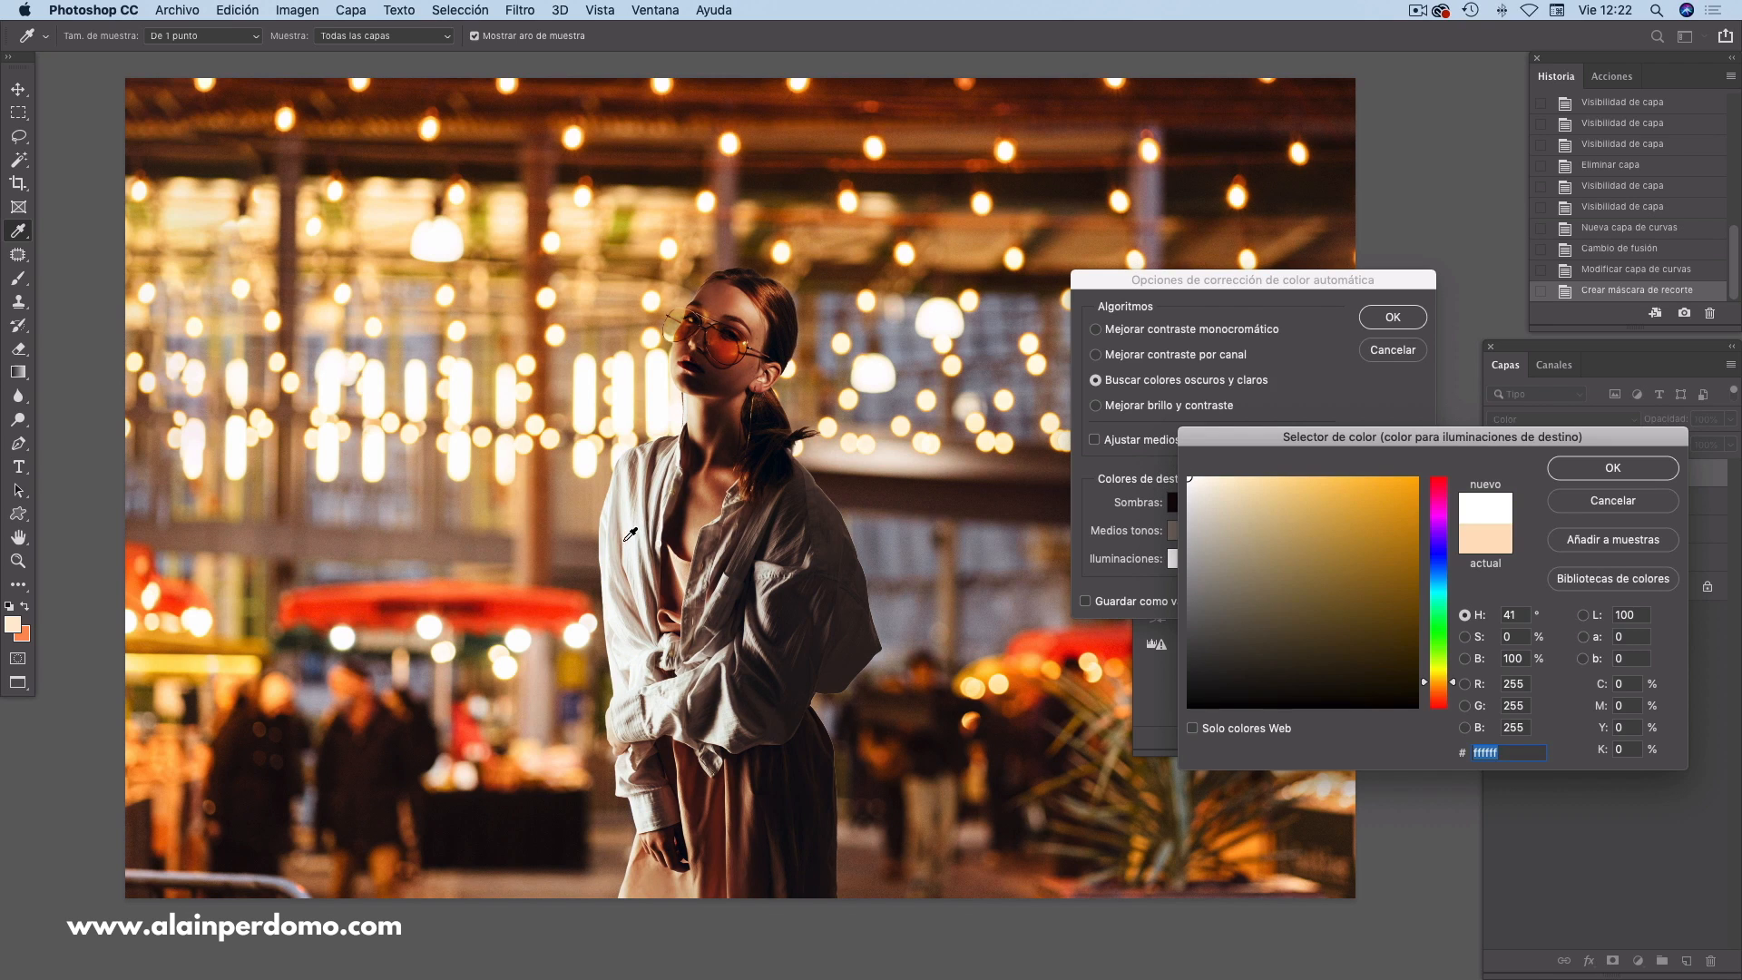
pyautogui.click(509, 222)
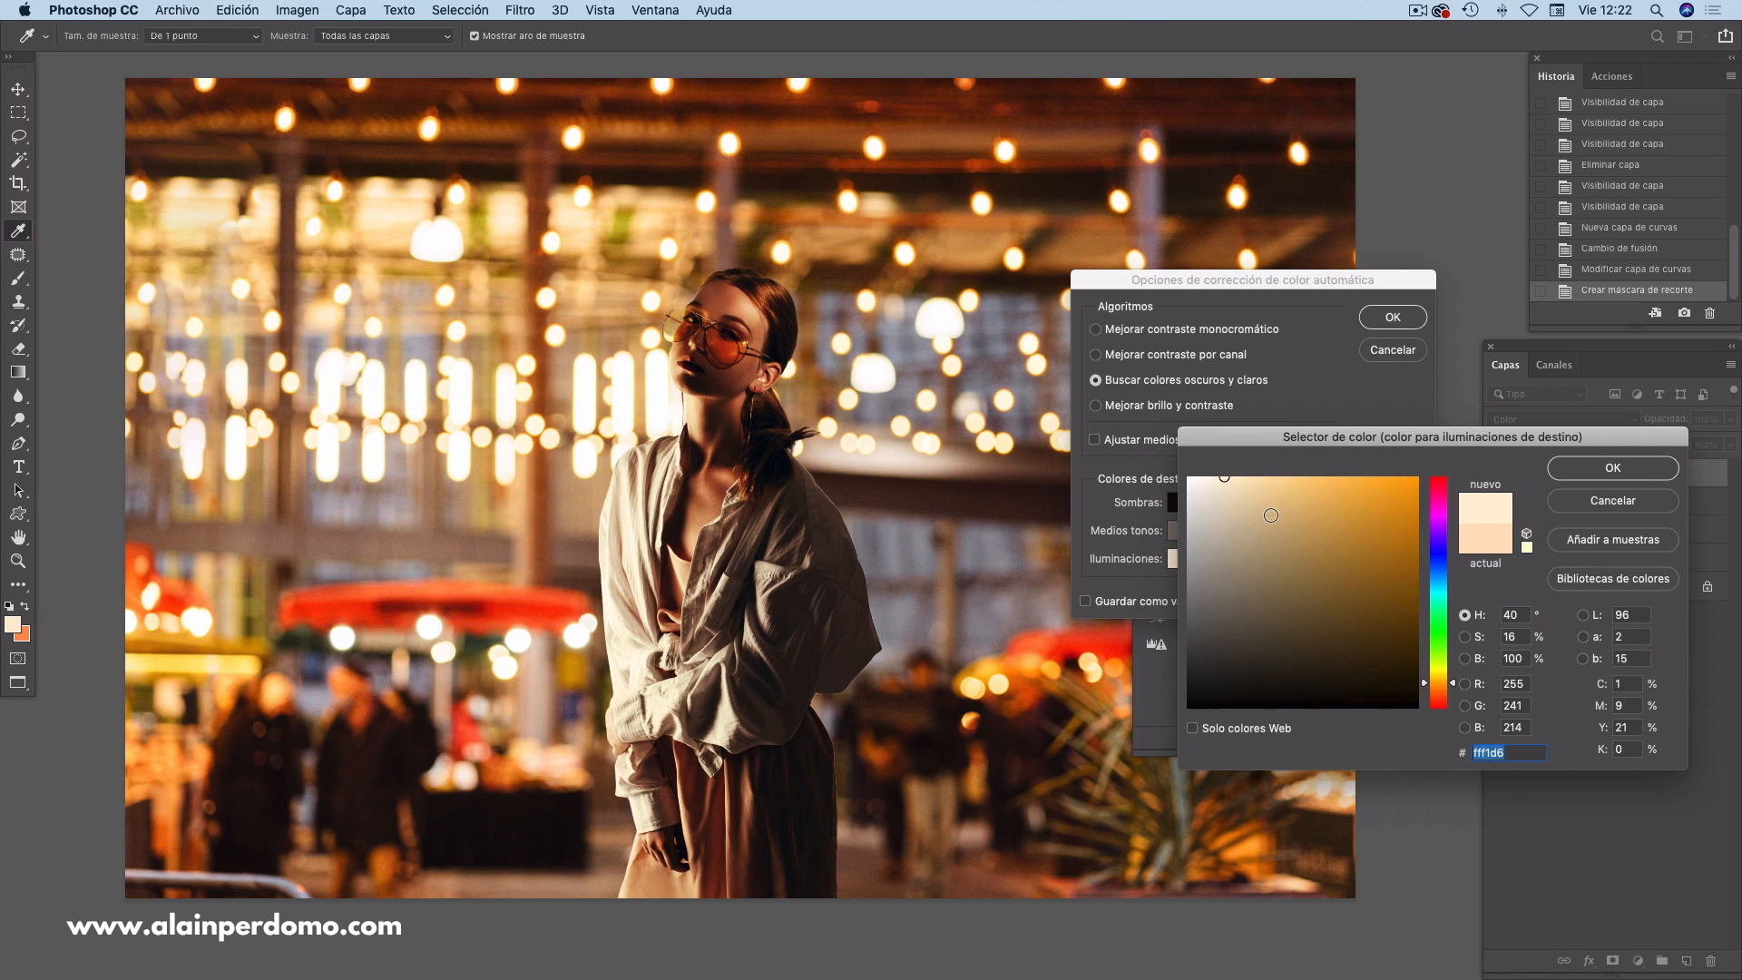
# - Try more saturated orange-yellow target highlights, from #ffdfa1 to #ffc453, to judge the effect on the model
pyautogui.click(1276, 517)
pyautogui.moveTo(1277, 517); pyautogui.dragTo(1268, 478)
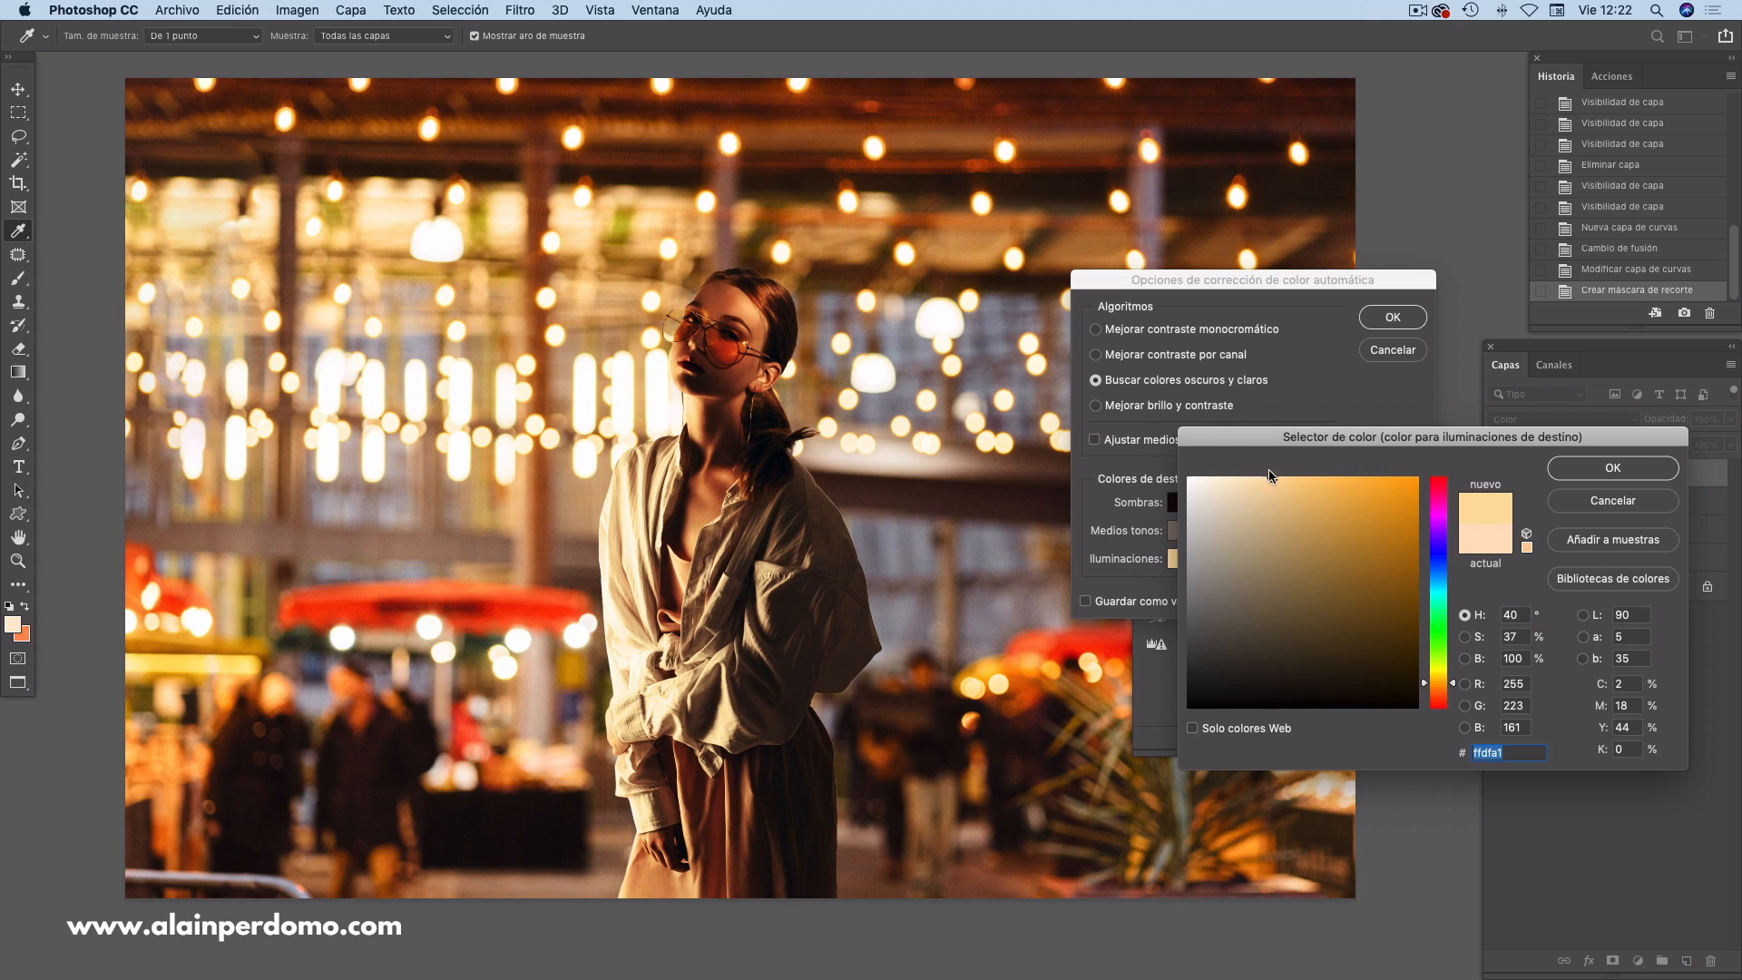
pyautogui.moveTo(1274, 482); pyautogui.dragTo(1344, 475)
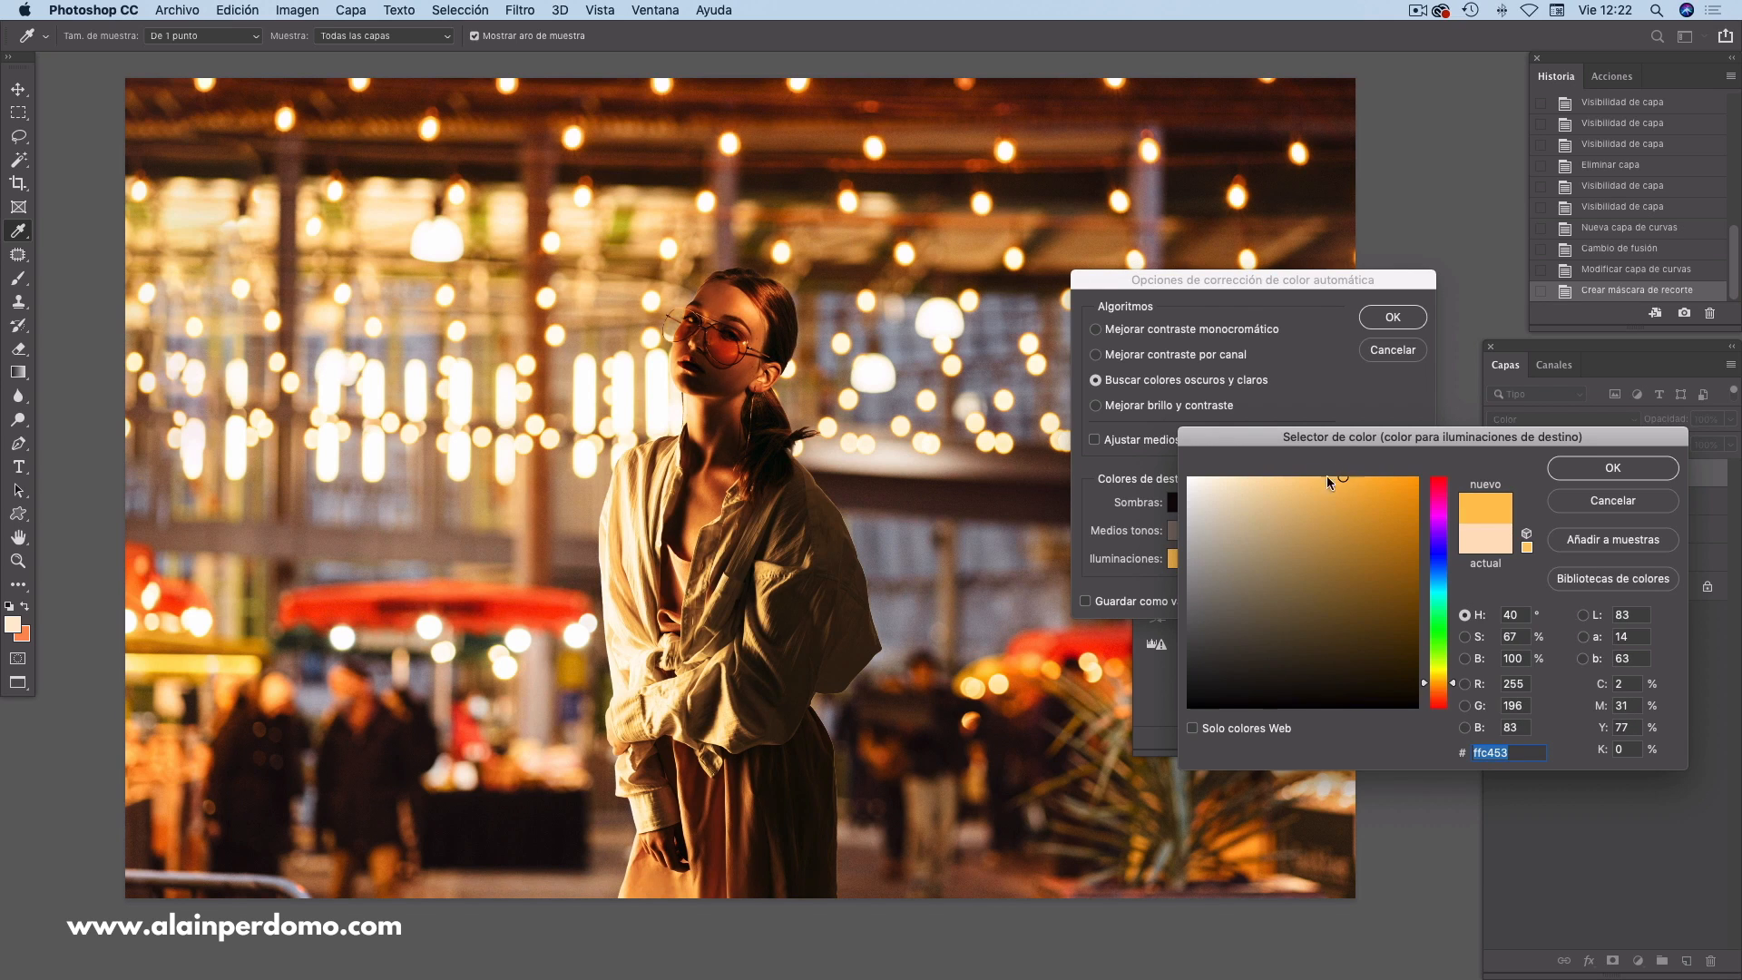
pyautogui.moveTo(1272, 486)
pyautogui.mouseDown()
pyautogui.moveTo(1219, 477)
pyautogui.moveTo(1275, 475)
pyautogui.mouseUp()
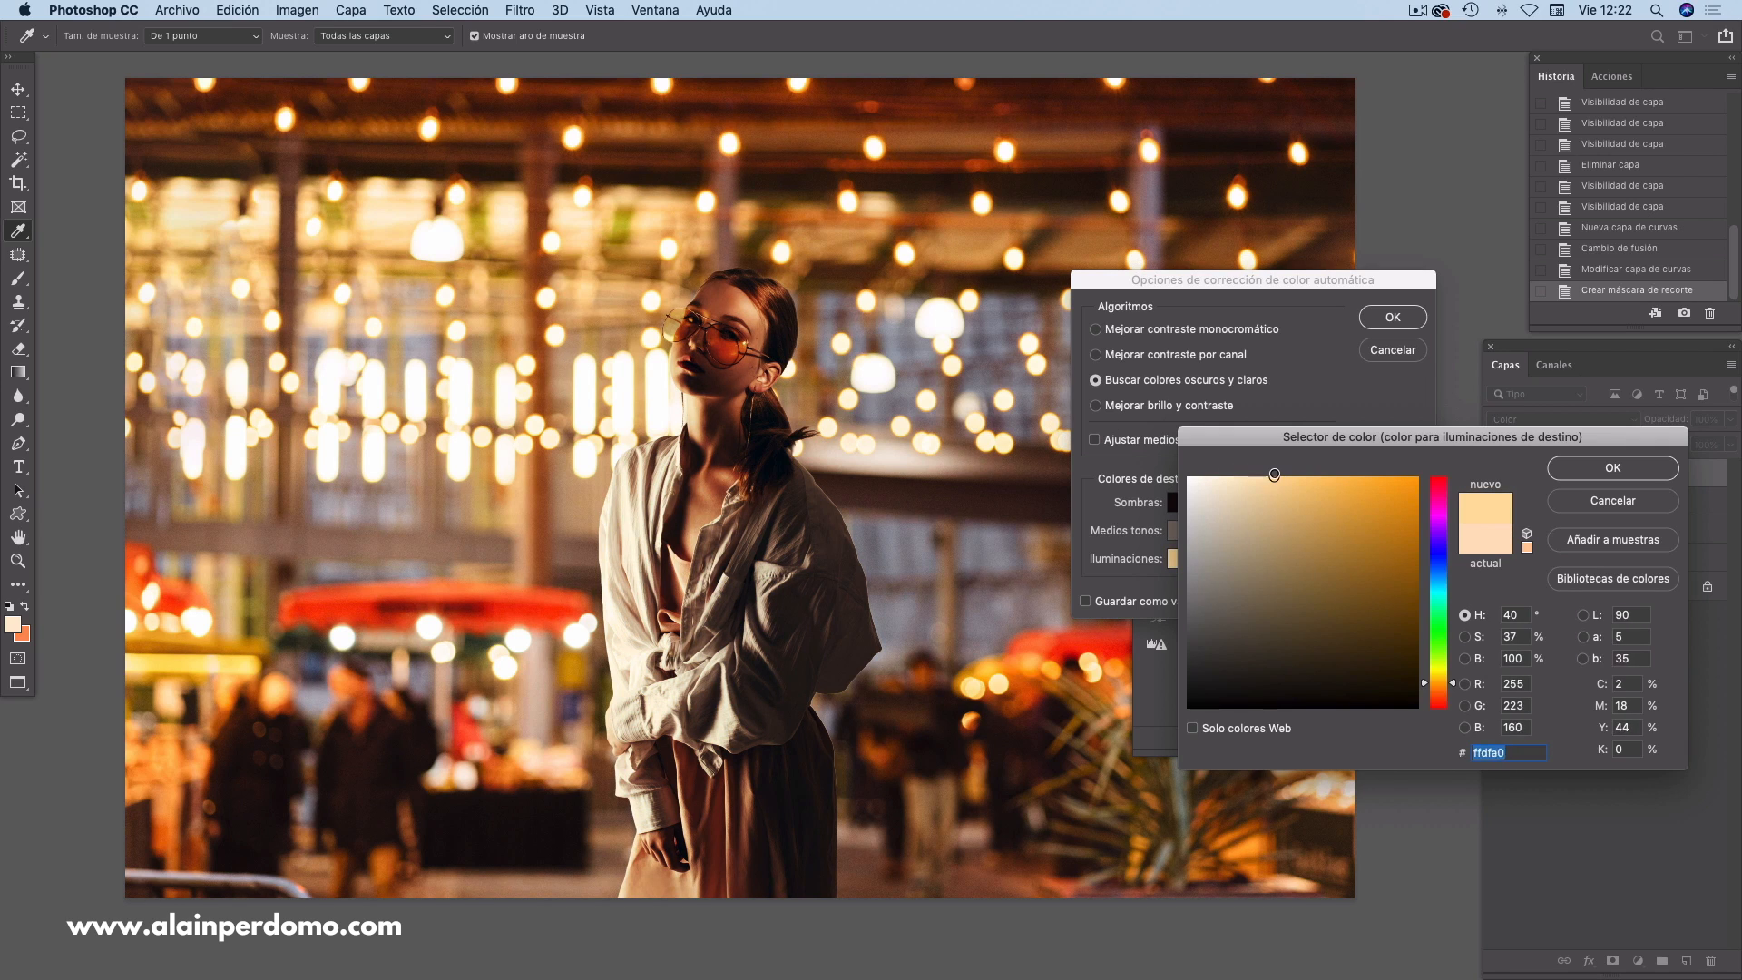
# - Set the target highlights to a pale orange-yellow based on a sampled string light, and apply the correction without saving it as default
pyautogui.click(515, 220)
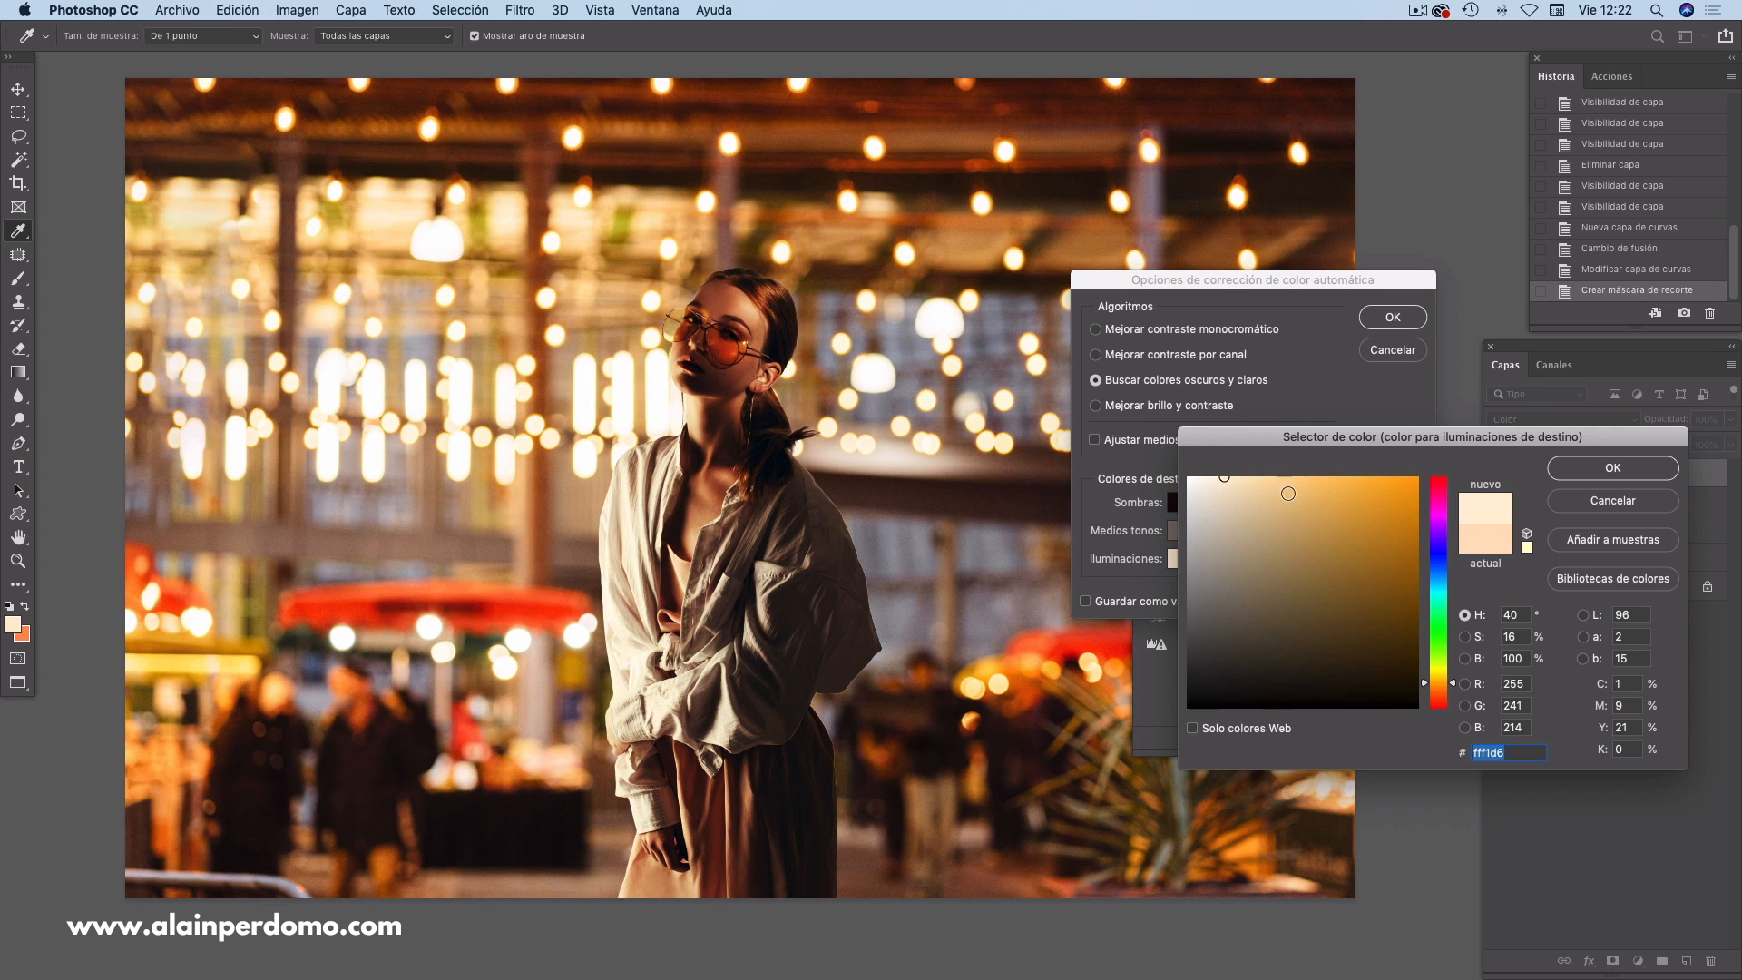
pyautogui.moveTo(1255, 479); pyautogui.dragTo(1261, 480)
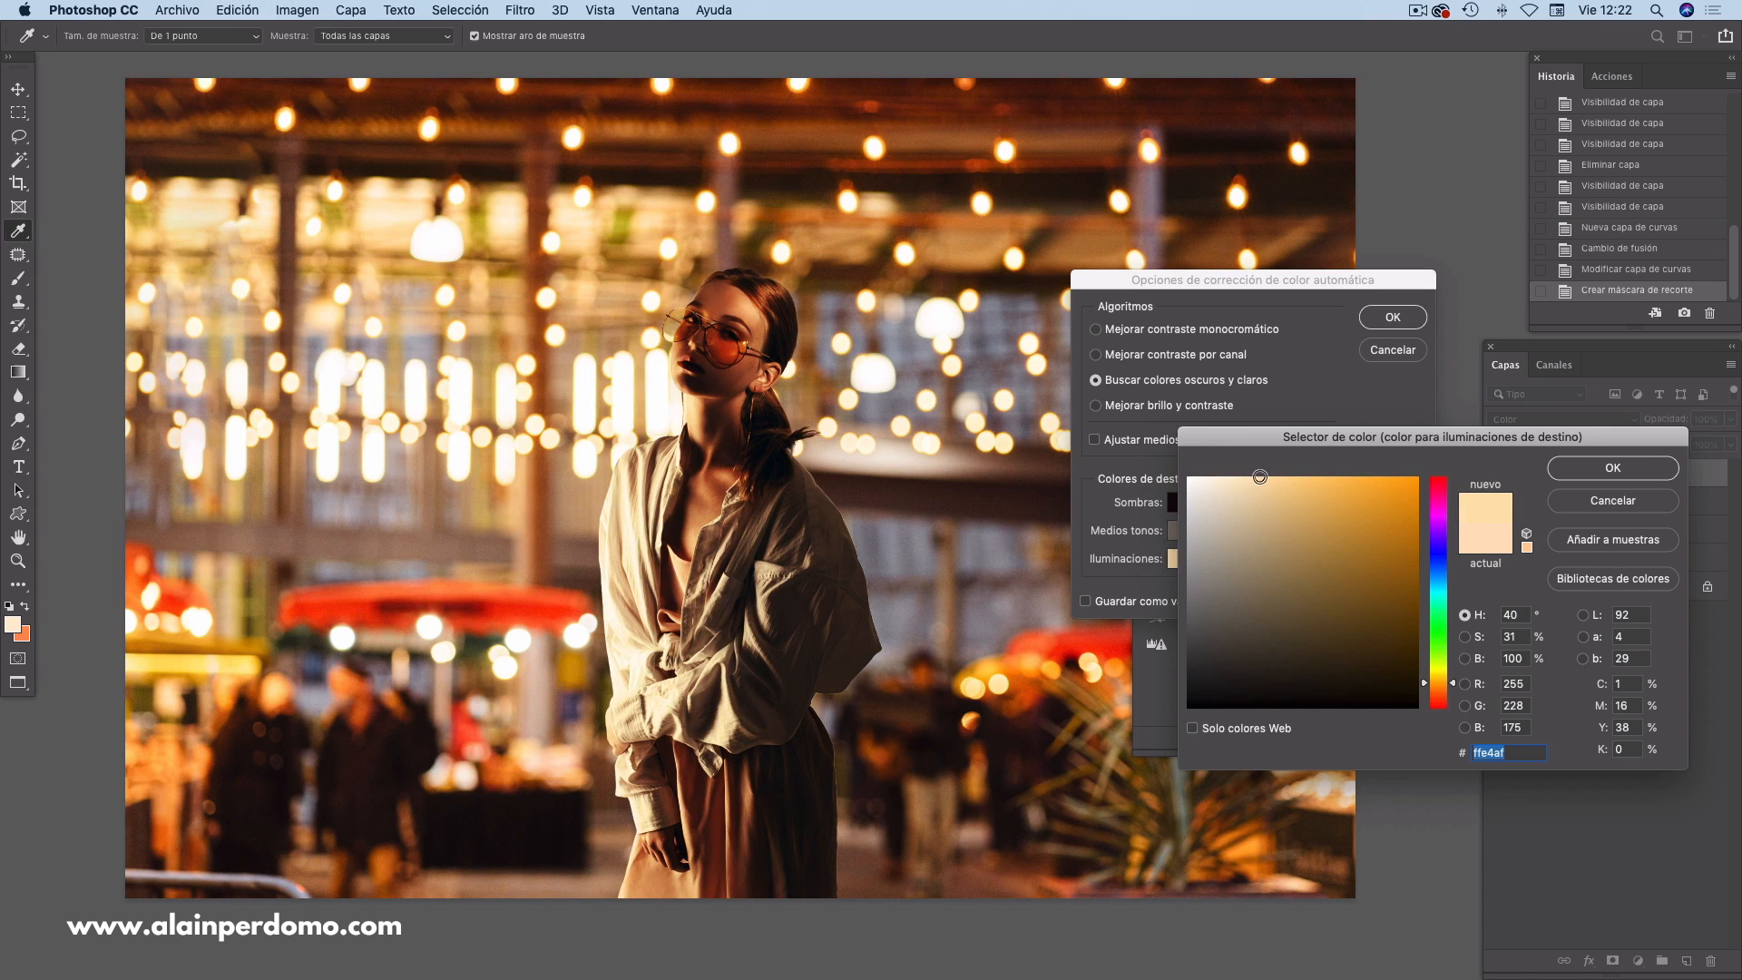
pyautogui.moveTo(1270, 478); pyautogui.dragTo(1267, 476)
pyautogui.click(1584, 471)
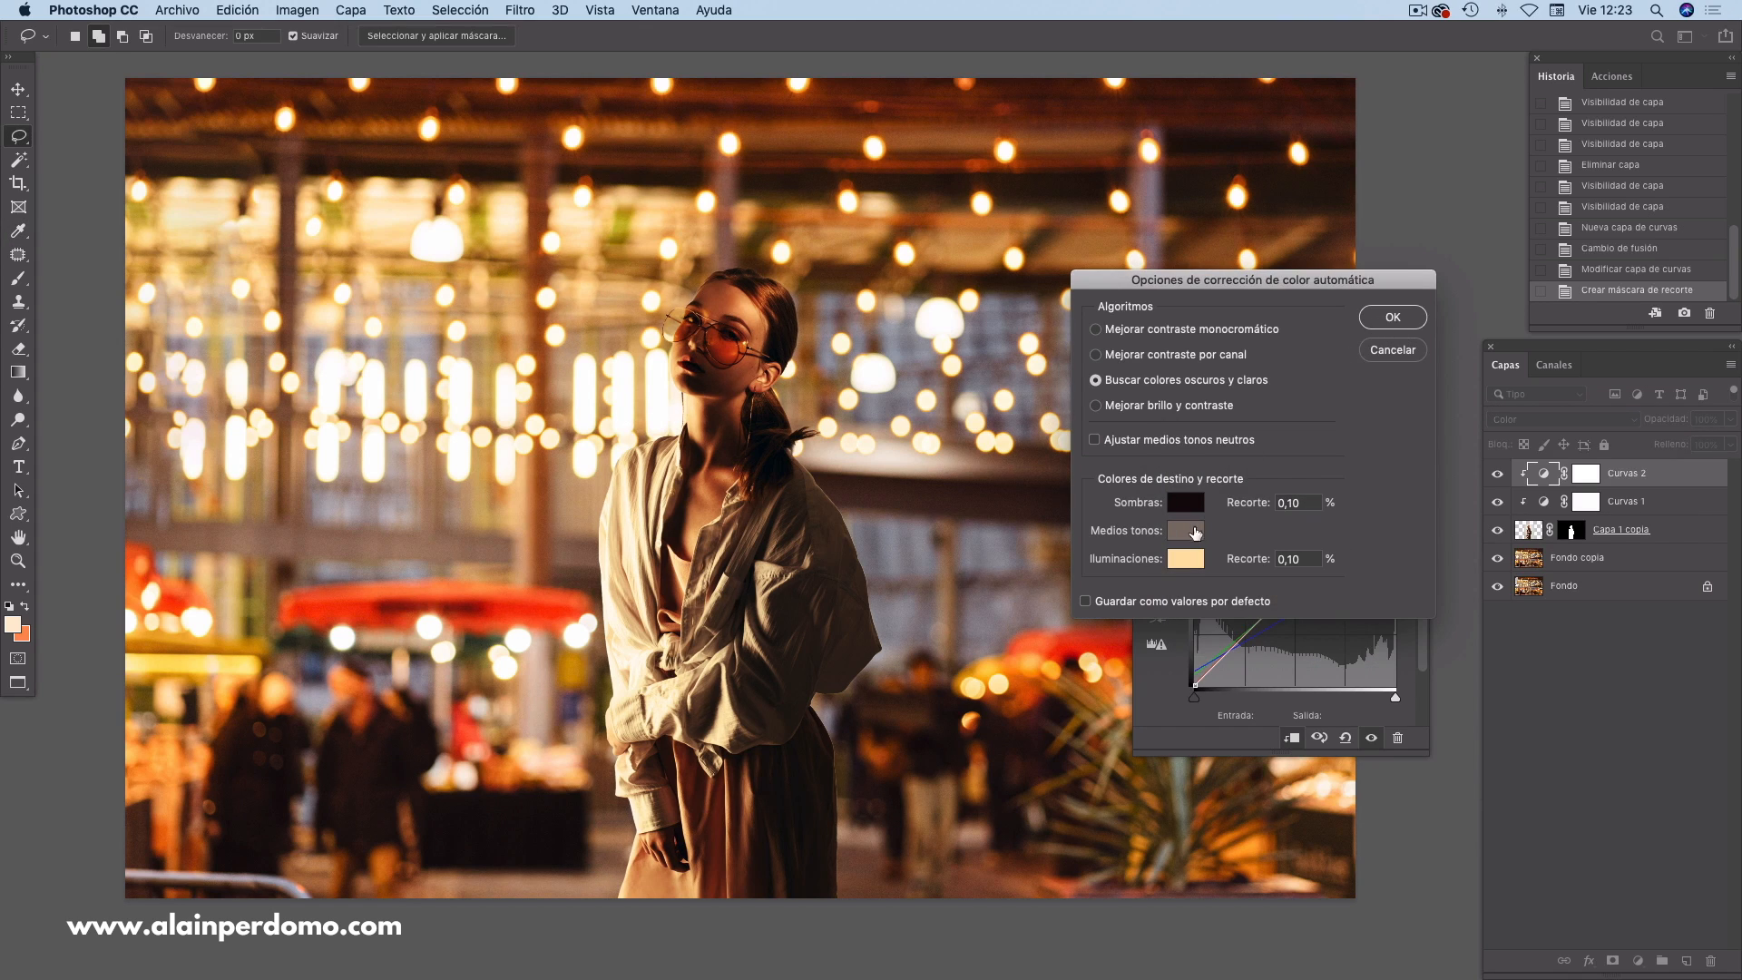
pyautogui.click(1384, 321)
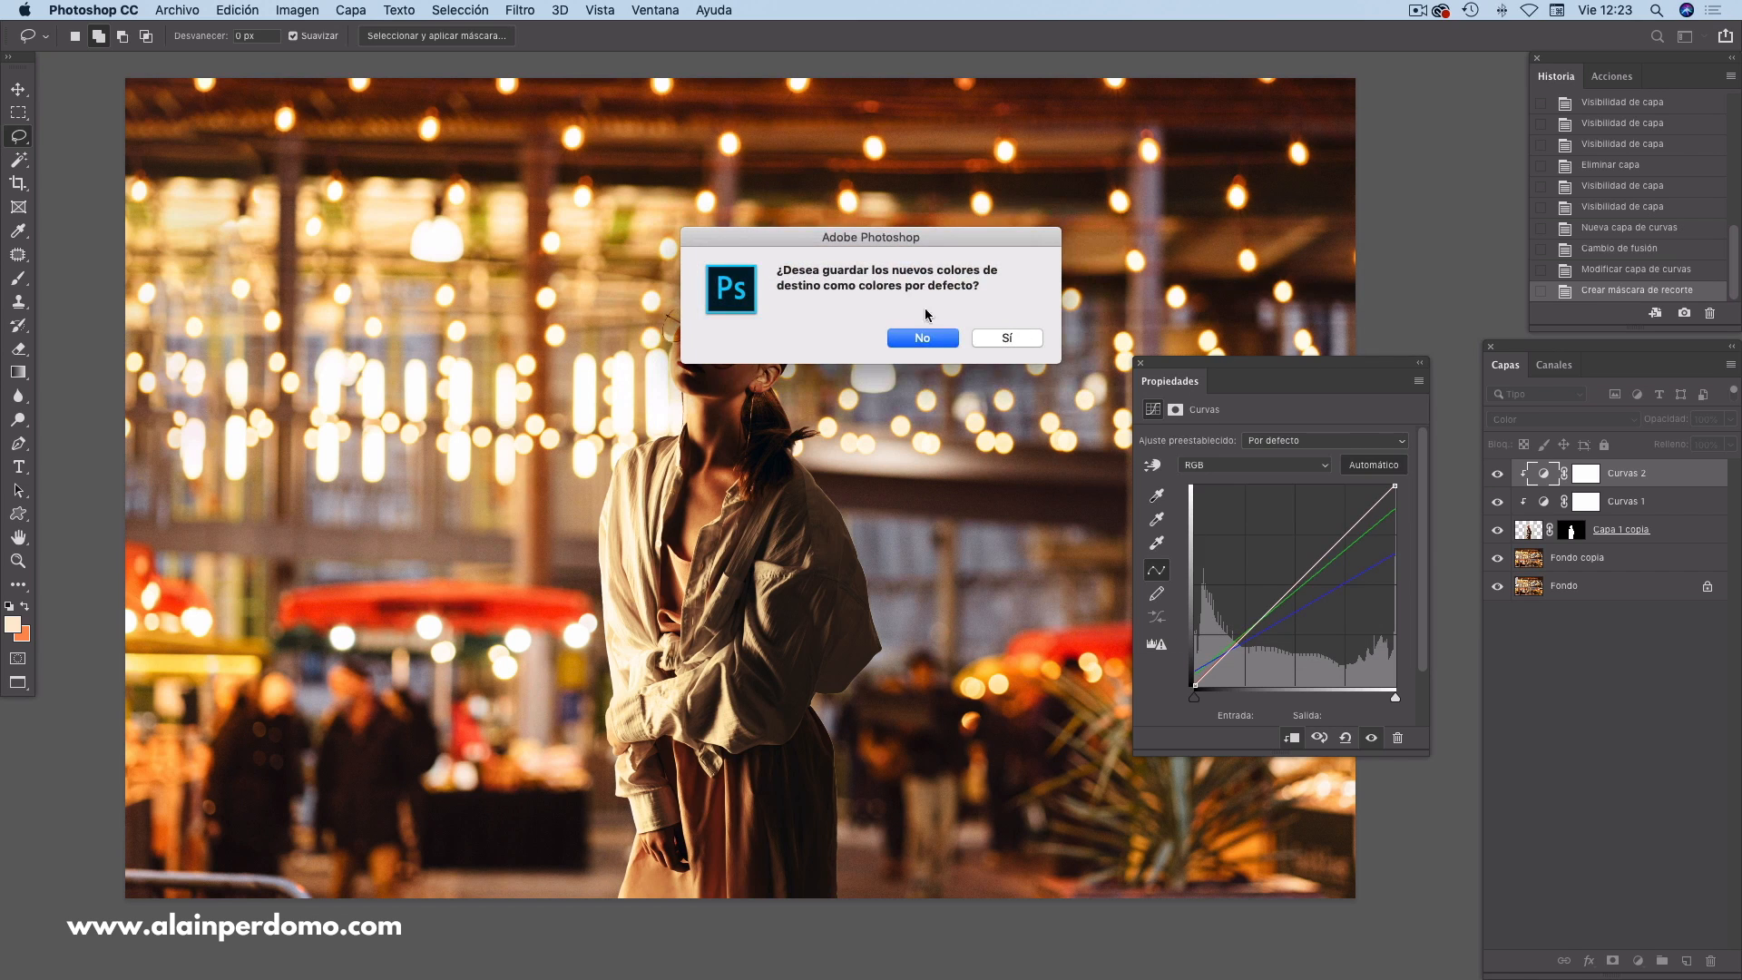
pyautogui.click(920, 339)
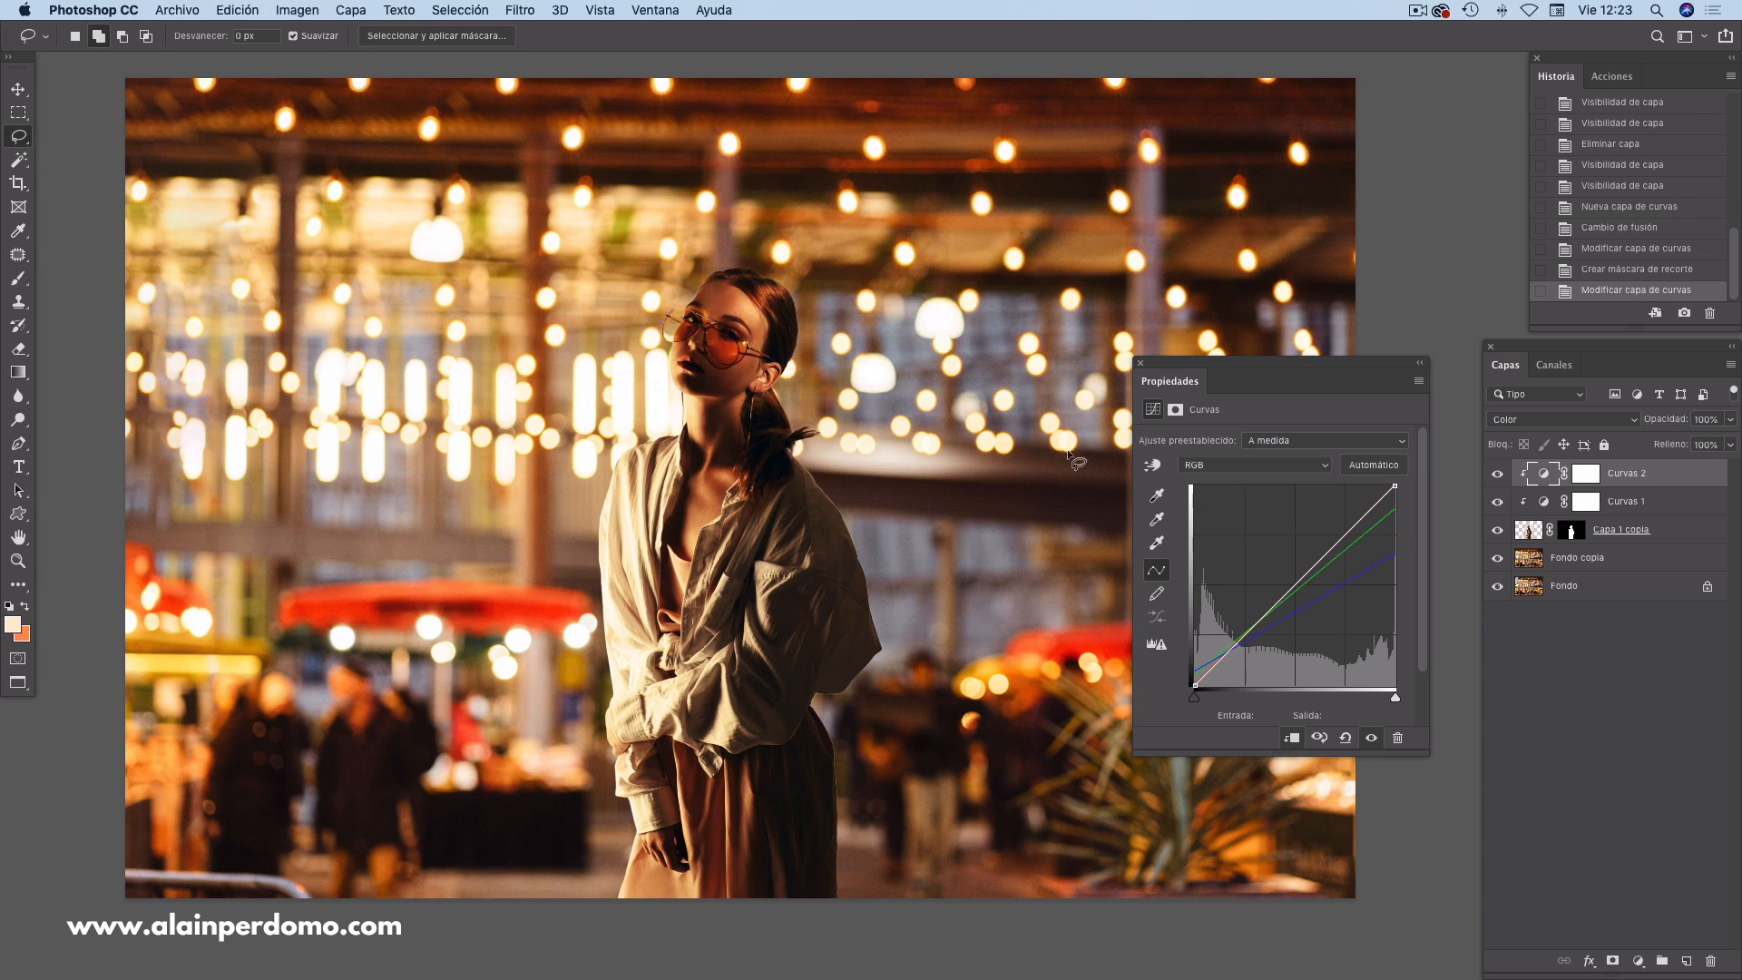
# - Compare the model with and without the Curvas 2 colour correction by toggling that layer's visibility several times
pyautogui.click(1498, 475)
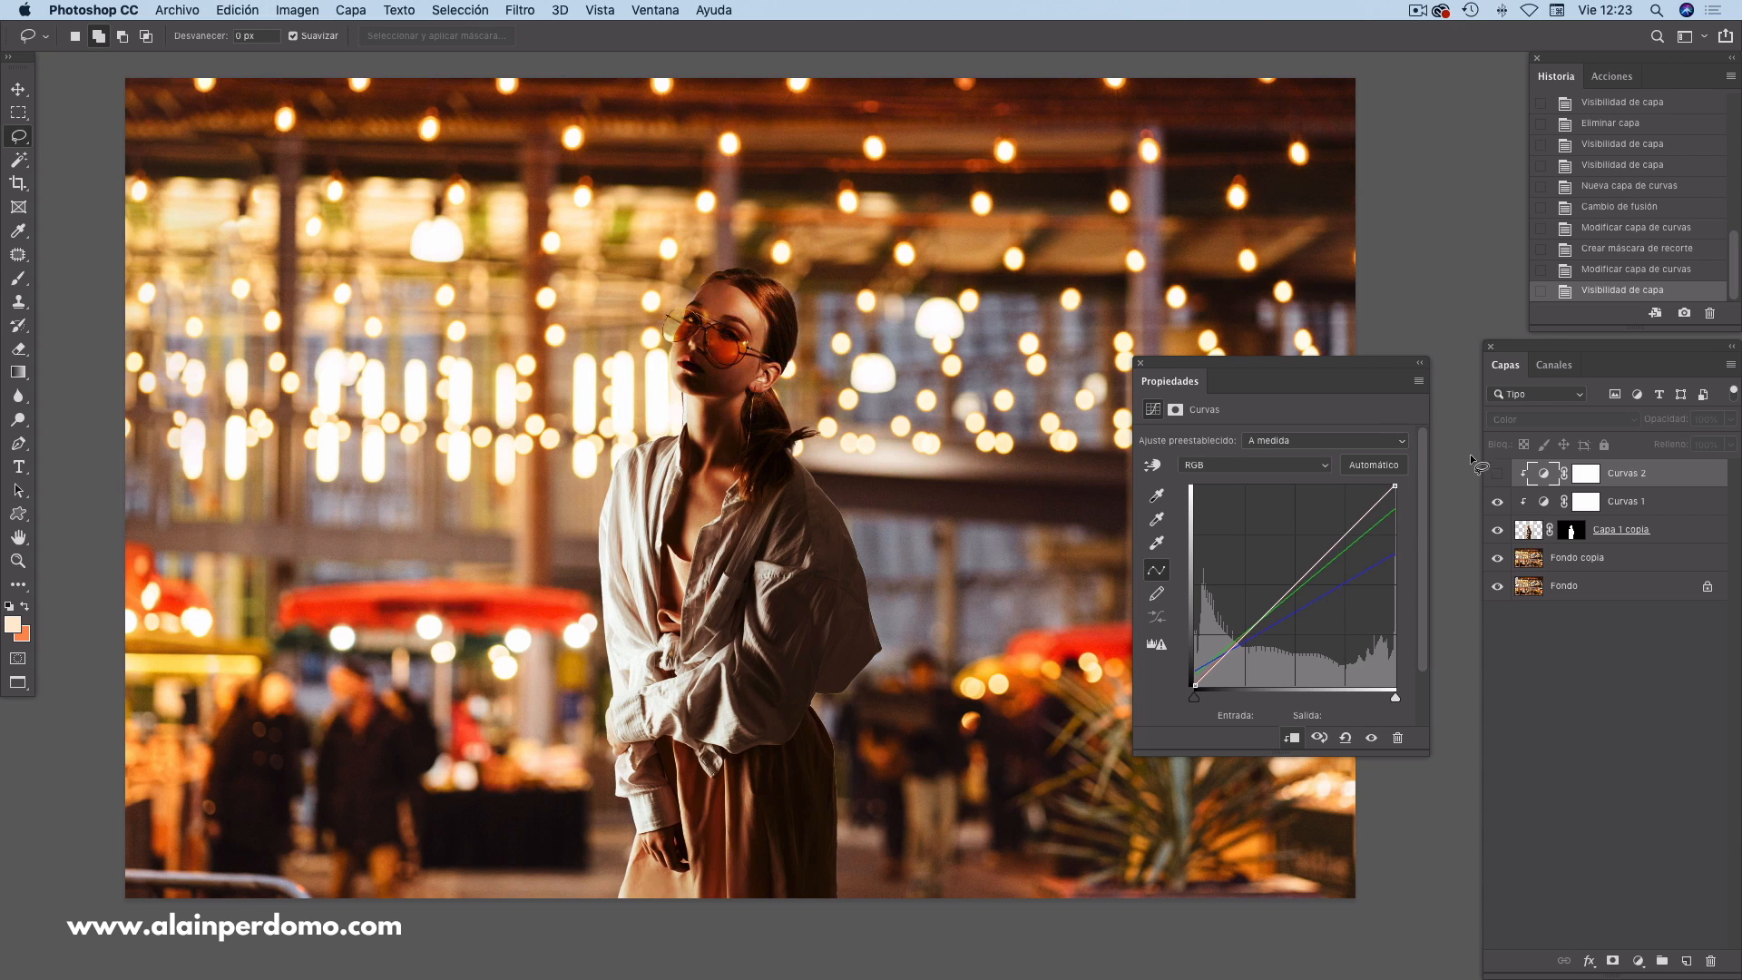
pyautogui.click(1497, 474)
pyautogui.click(1497, 475)
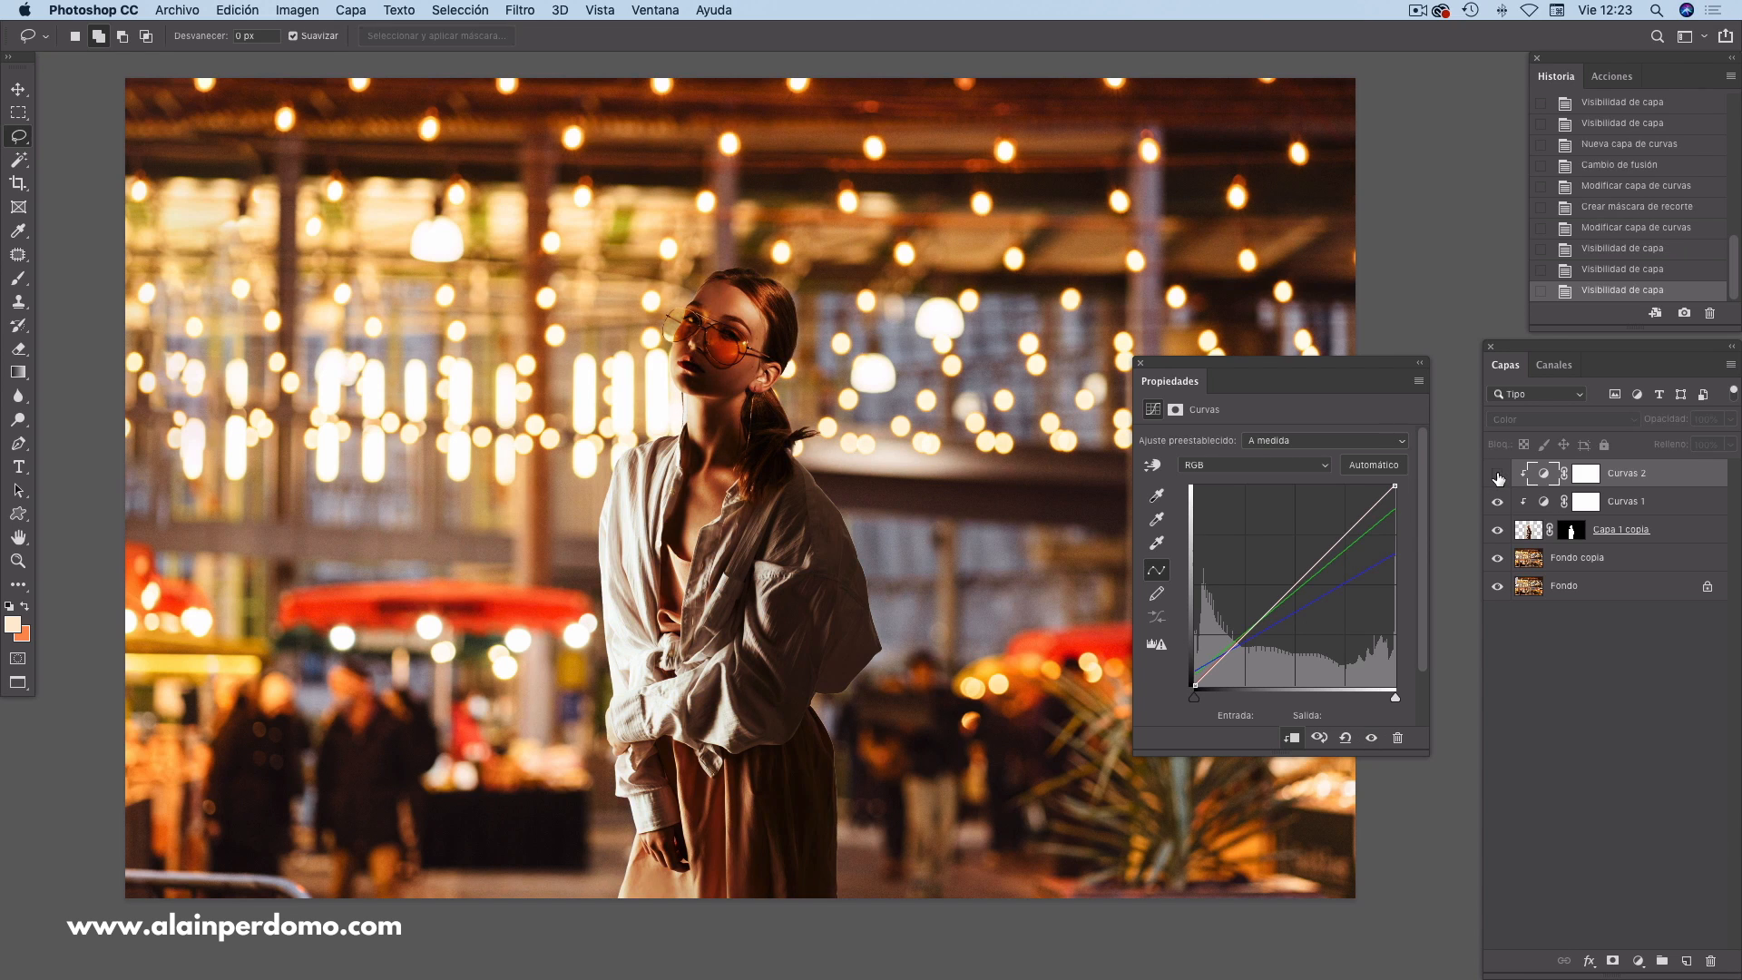
pyautogui.click(1497, 476)
pyautogui.click(1497, 475)
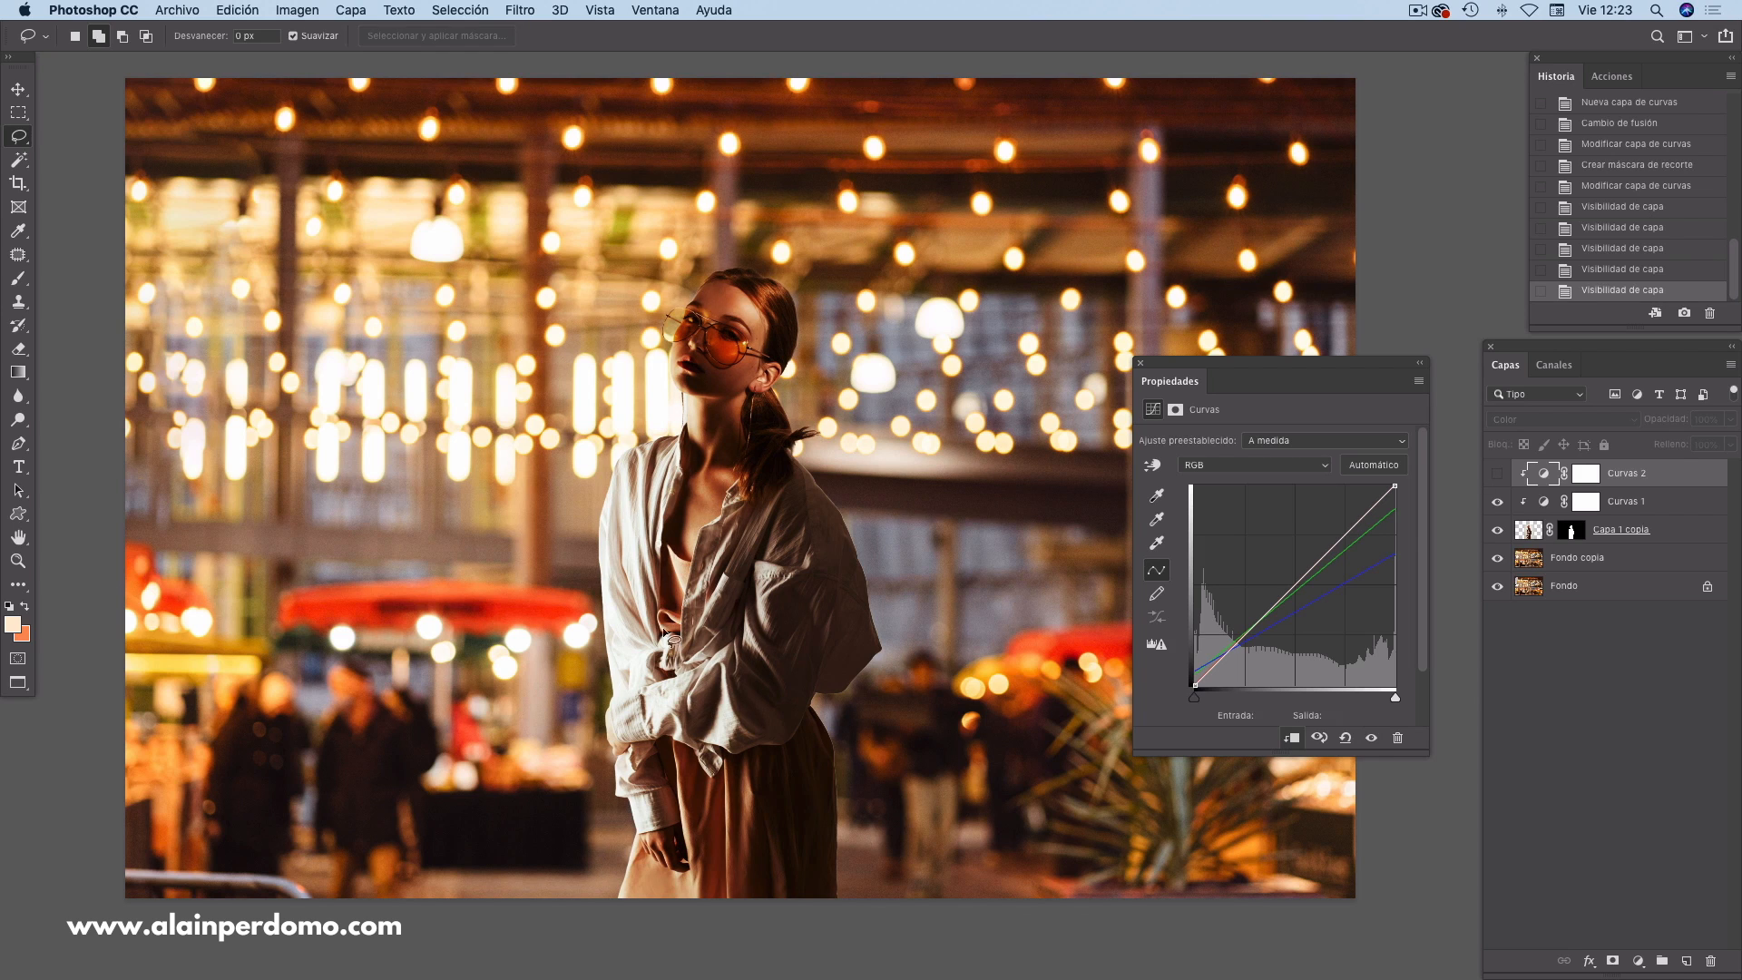
pyautogui.click(1498, 477)
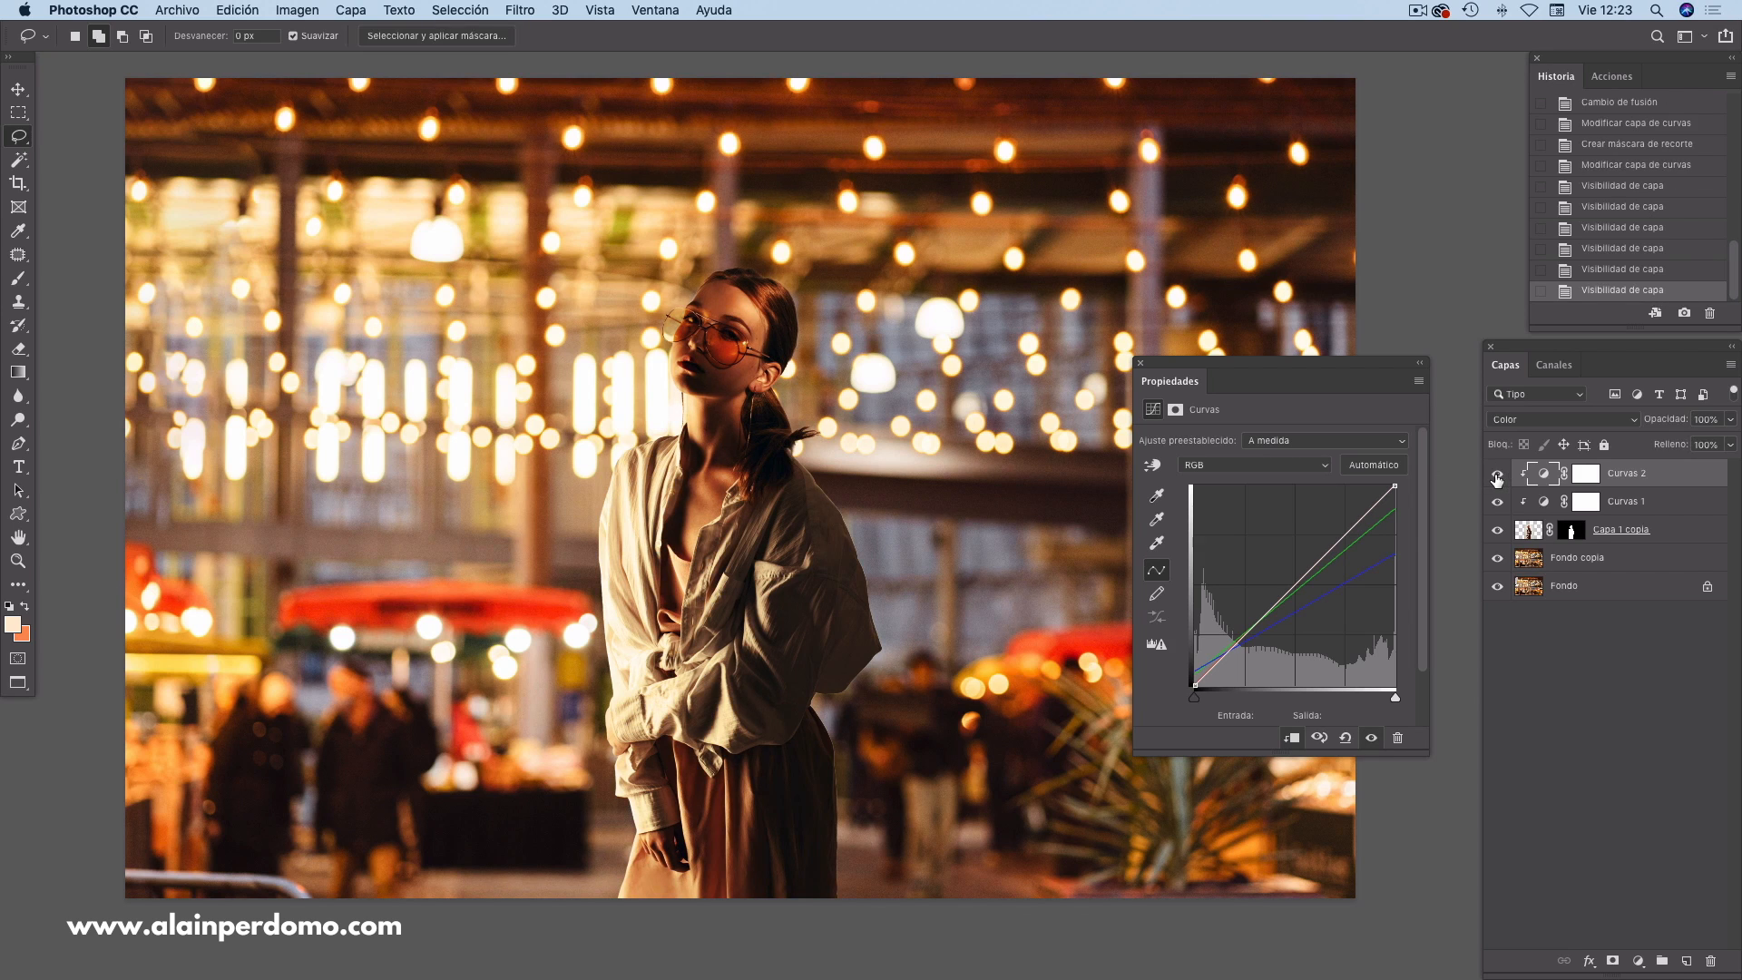
pyautogui.click(1497, 475)
pyautogui.click(1497, 476)
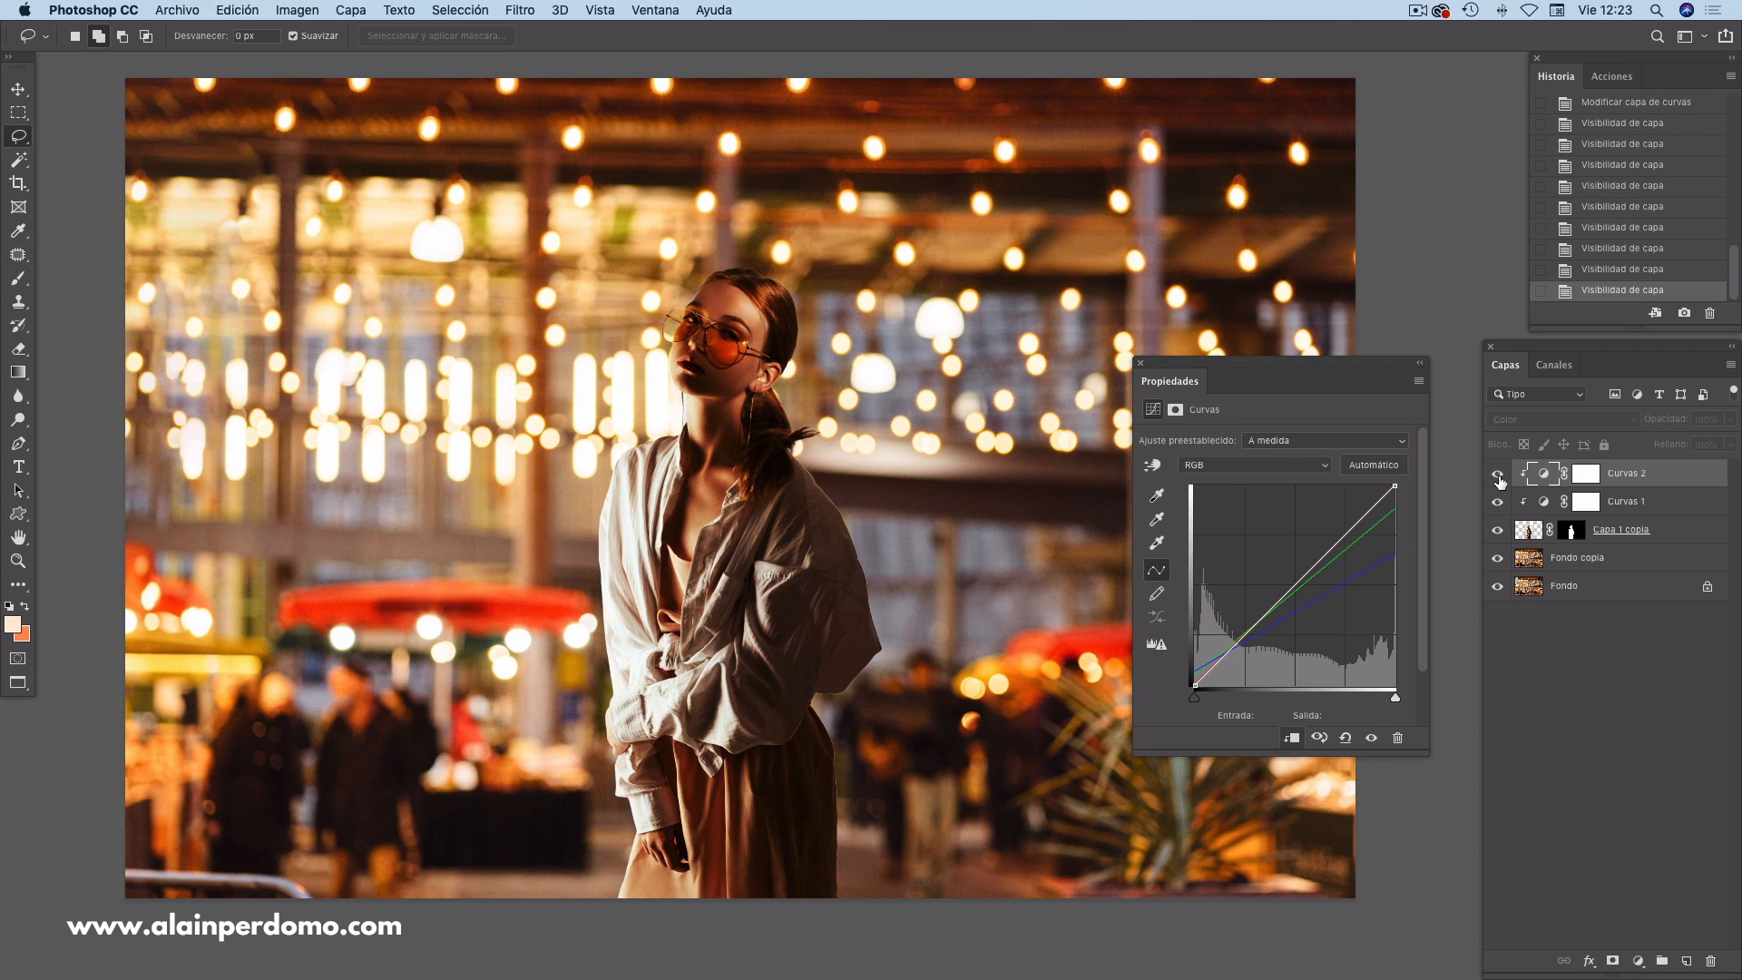
pyautogui.click(1498, 476)
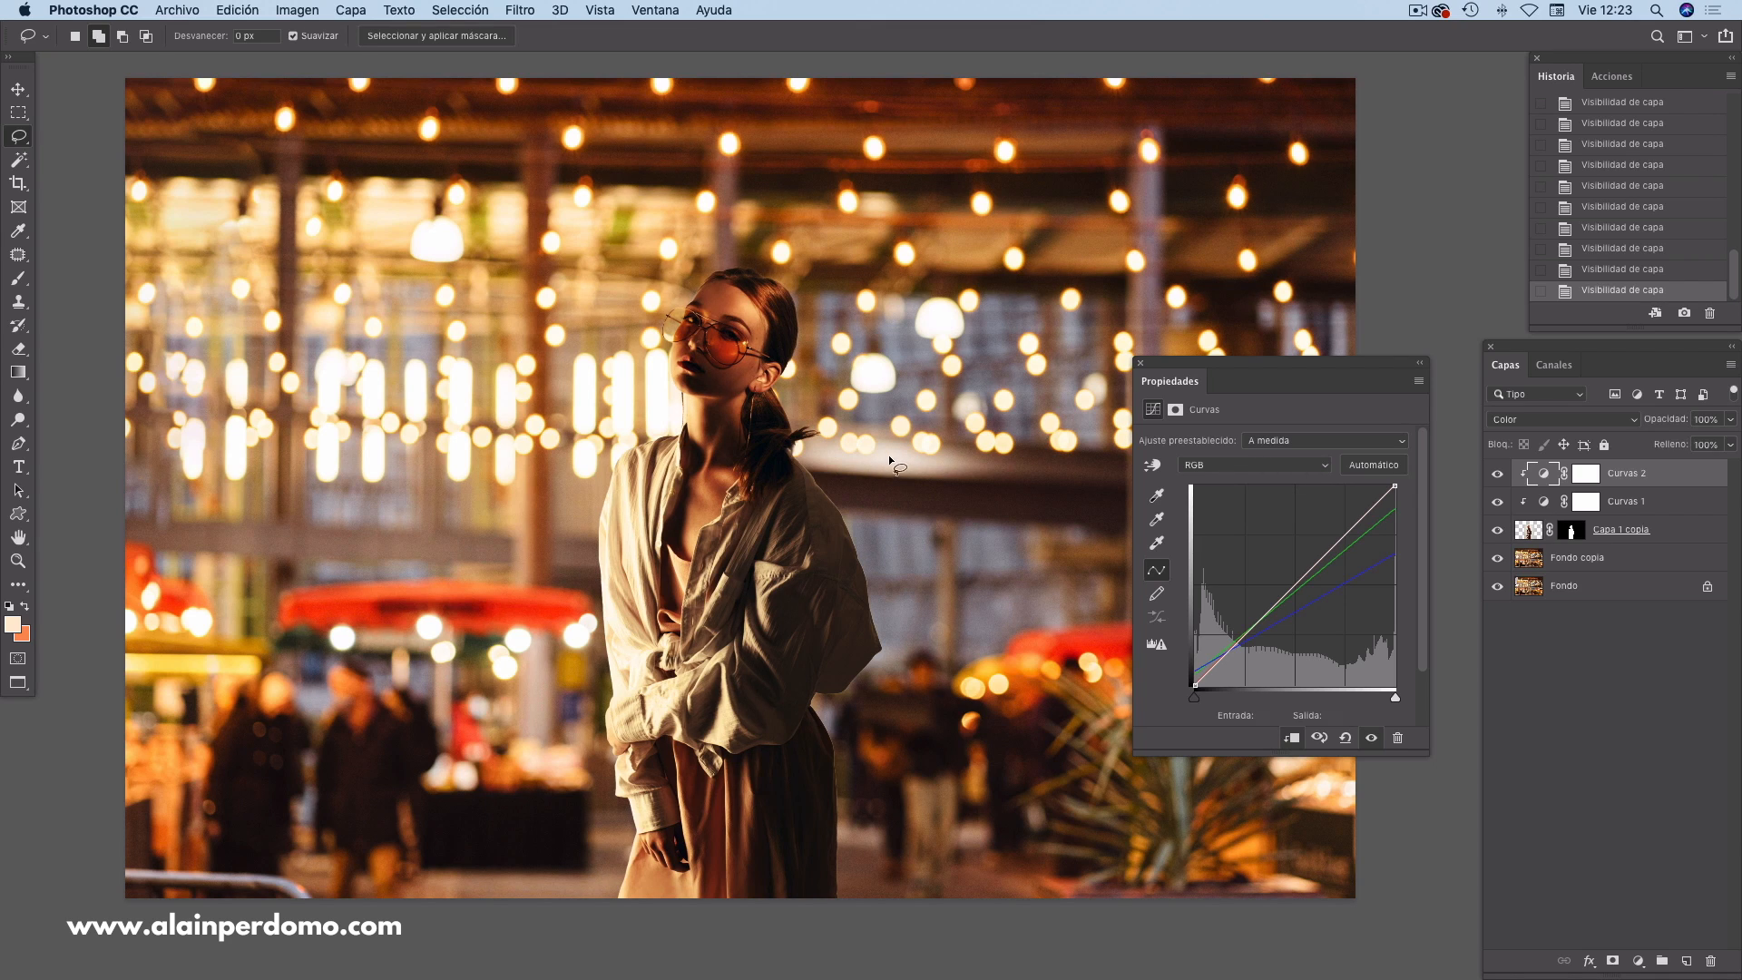
# - Try adjusting the highlight end point of Curvas 2's red (Rojo) channel curve
pyautogui.click(1271, 471)
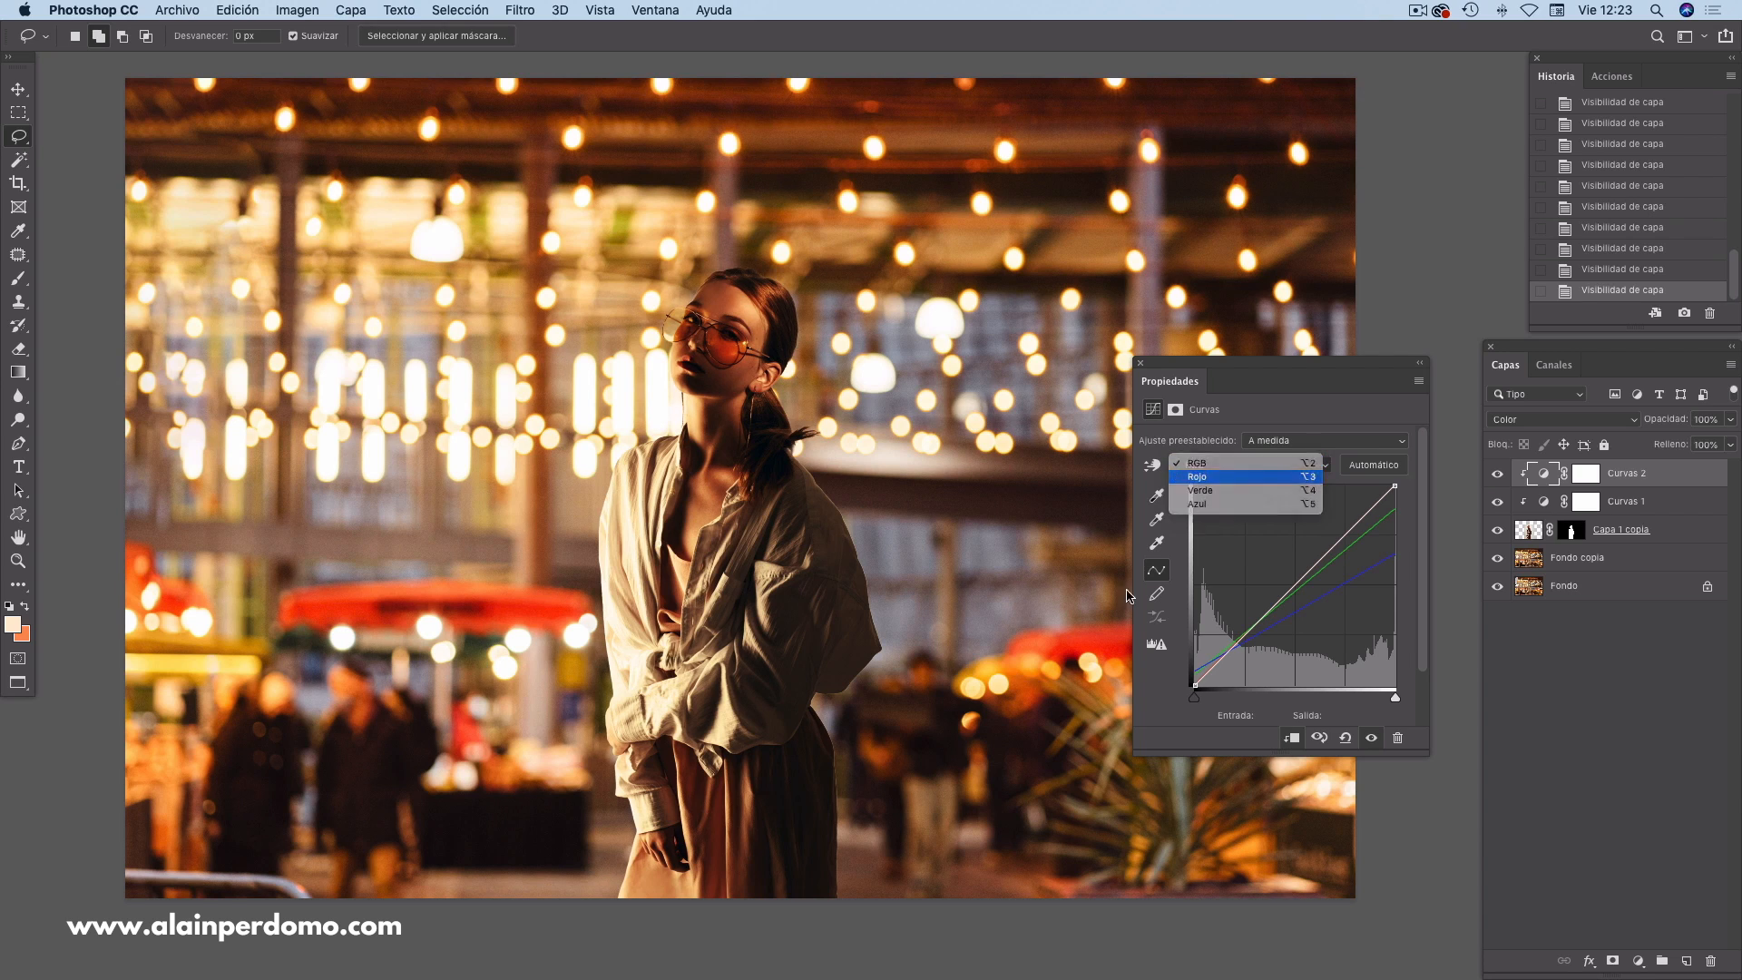
pyautogui.click(1229, 479)
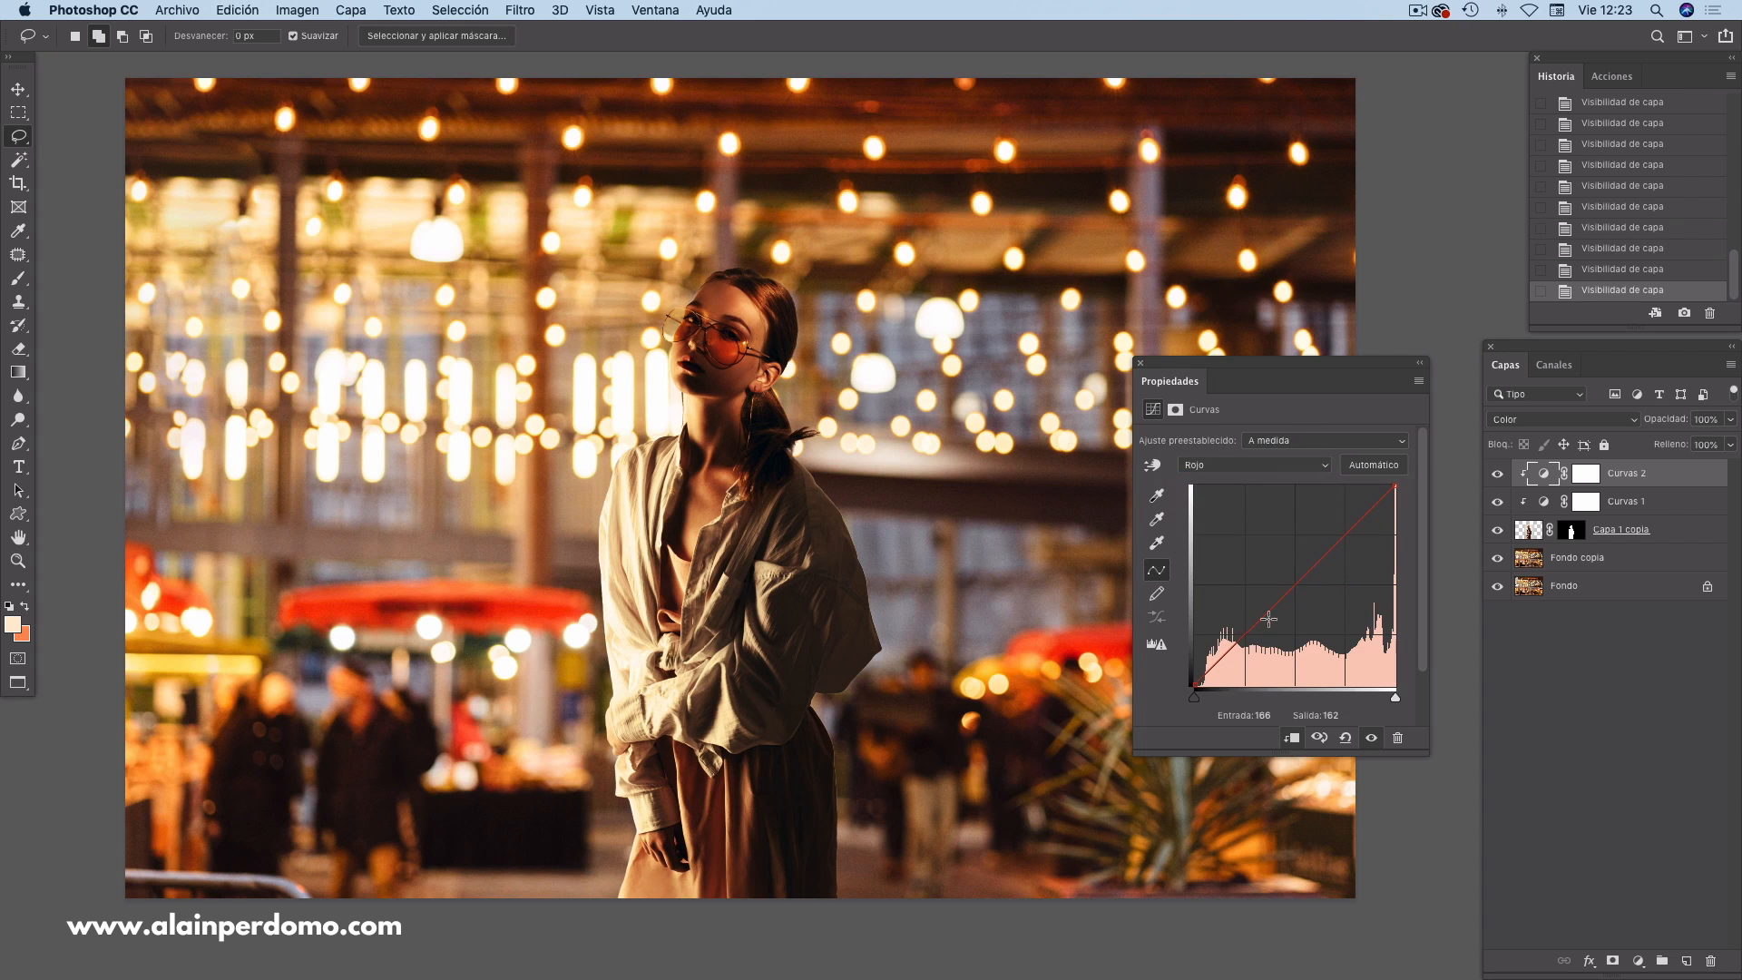
pyautogui.moveTo(1395, 487)
pyautogui.mouseDown()
pyautogui.moveTo(1331, 482)
pyautogui.moveTo(1371, 482)
pyautogui.moveTo(1403, 525)
pyautogui.moveTo(1408, 464)
pyautogui.mouseUp()
# - Try moving the highlight and shadow end points of the green (Verde) channel curve, and undo the changes
pyautogui.click(1251, 471)
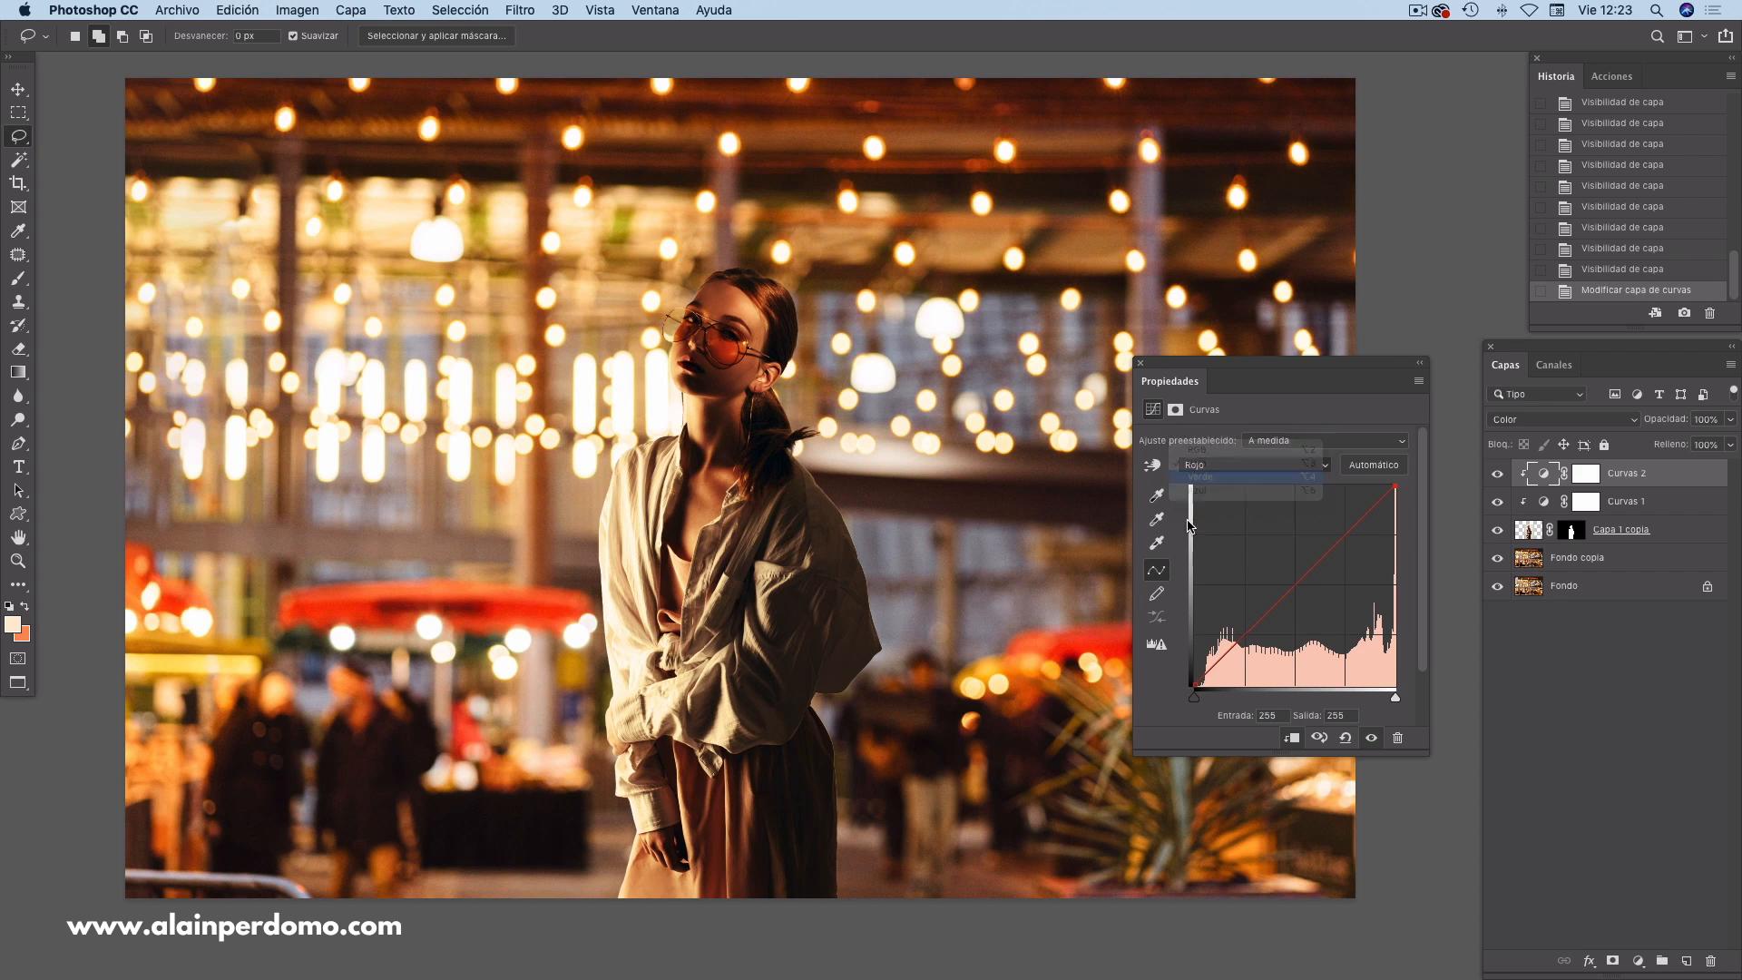
pyautogui.click(1227, 482)
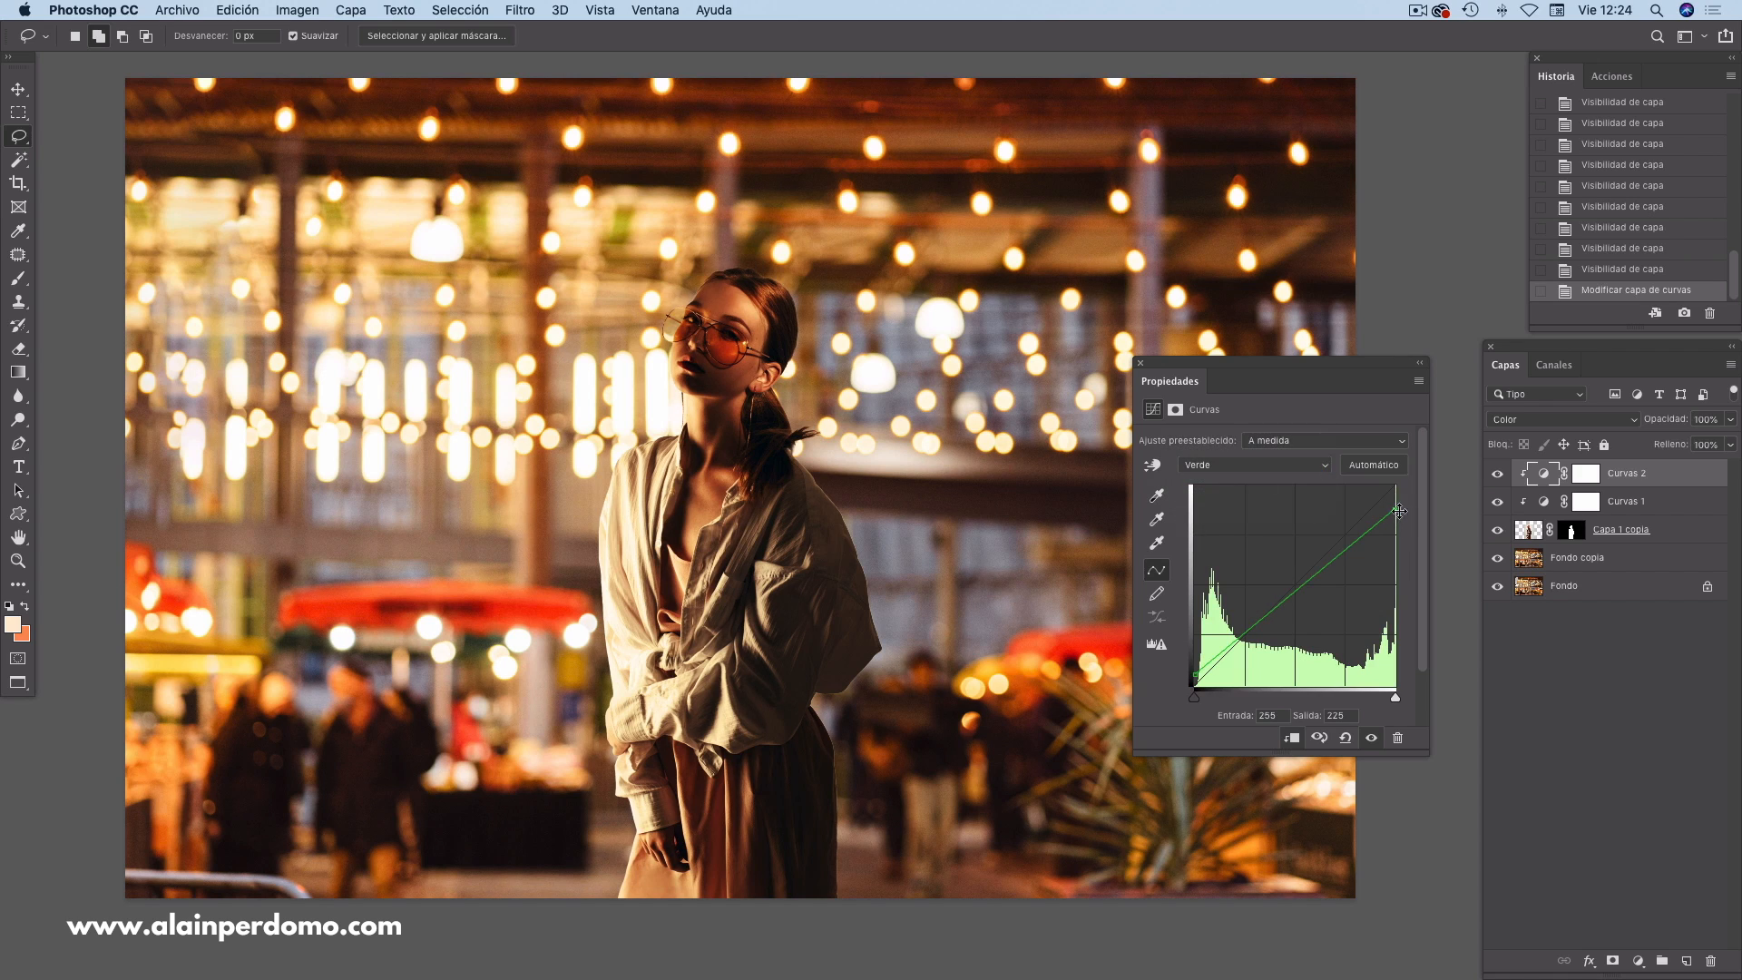
pyautogui.moveTo(1397, 511)
pyautogui.mouseDown()
pyautogui.moveTo(1398, 558)
pyautogui.moveTo(1406, 483)
pyautogui.moveTo(1411, 514)
pyautogui.mouseUp()
pyautogui.moveTo(1393, 514); pyautogui.dragTo(1395, 506)
pyautogui.moveTo(1197, 676)
pyautogui.mouseDown()
pyautogui.moveTo(1186, 646)
pyautogui.moveTo(1177, 699)
pyautogui.mouseUp()
pyautogui.moveTo(1195, 684); pyautogui.dragTo(1196, 665)
pyautogui.press('super+z')
pyautogui.press('super+z')
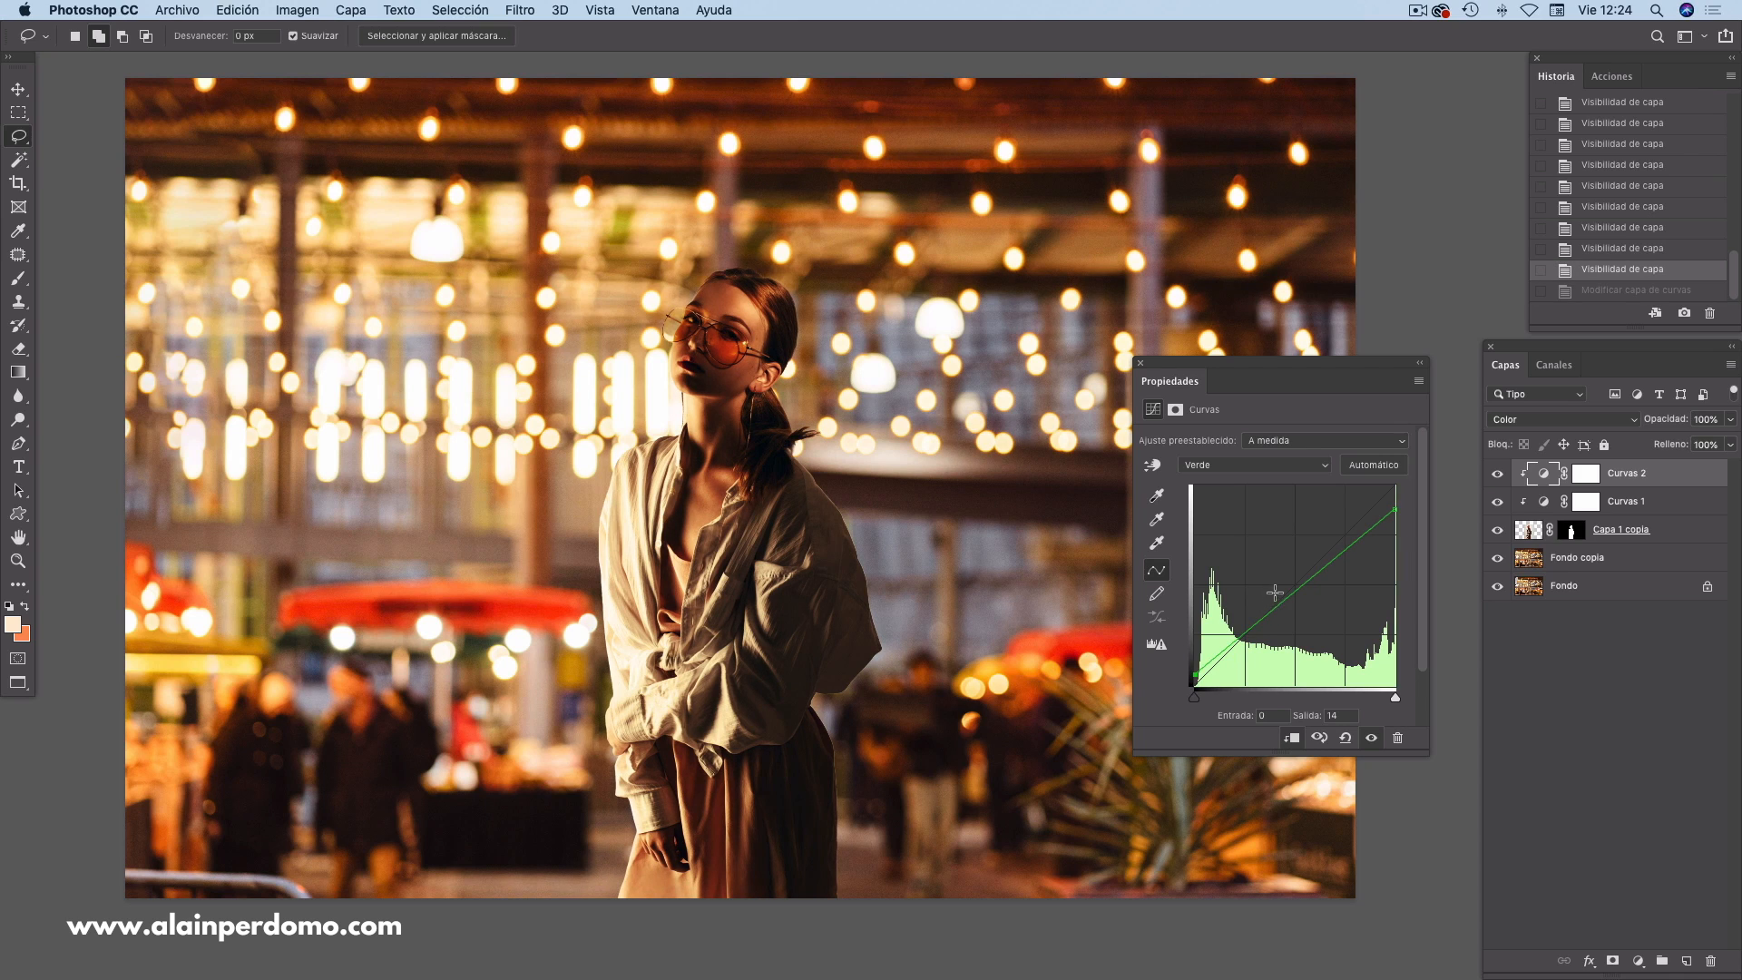
# - Try raising the shadow end point of the blue (Azul) channel curve to an output of 42, and undo it
pyautogui.click(1266, 467)
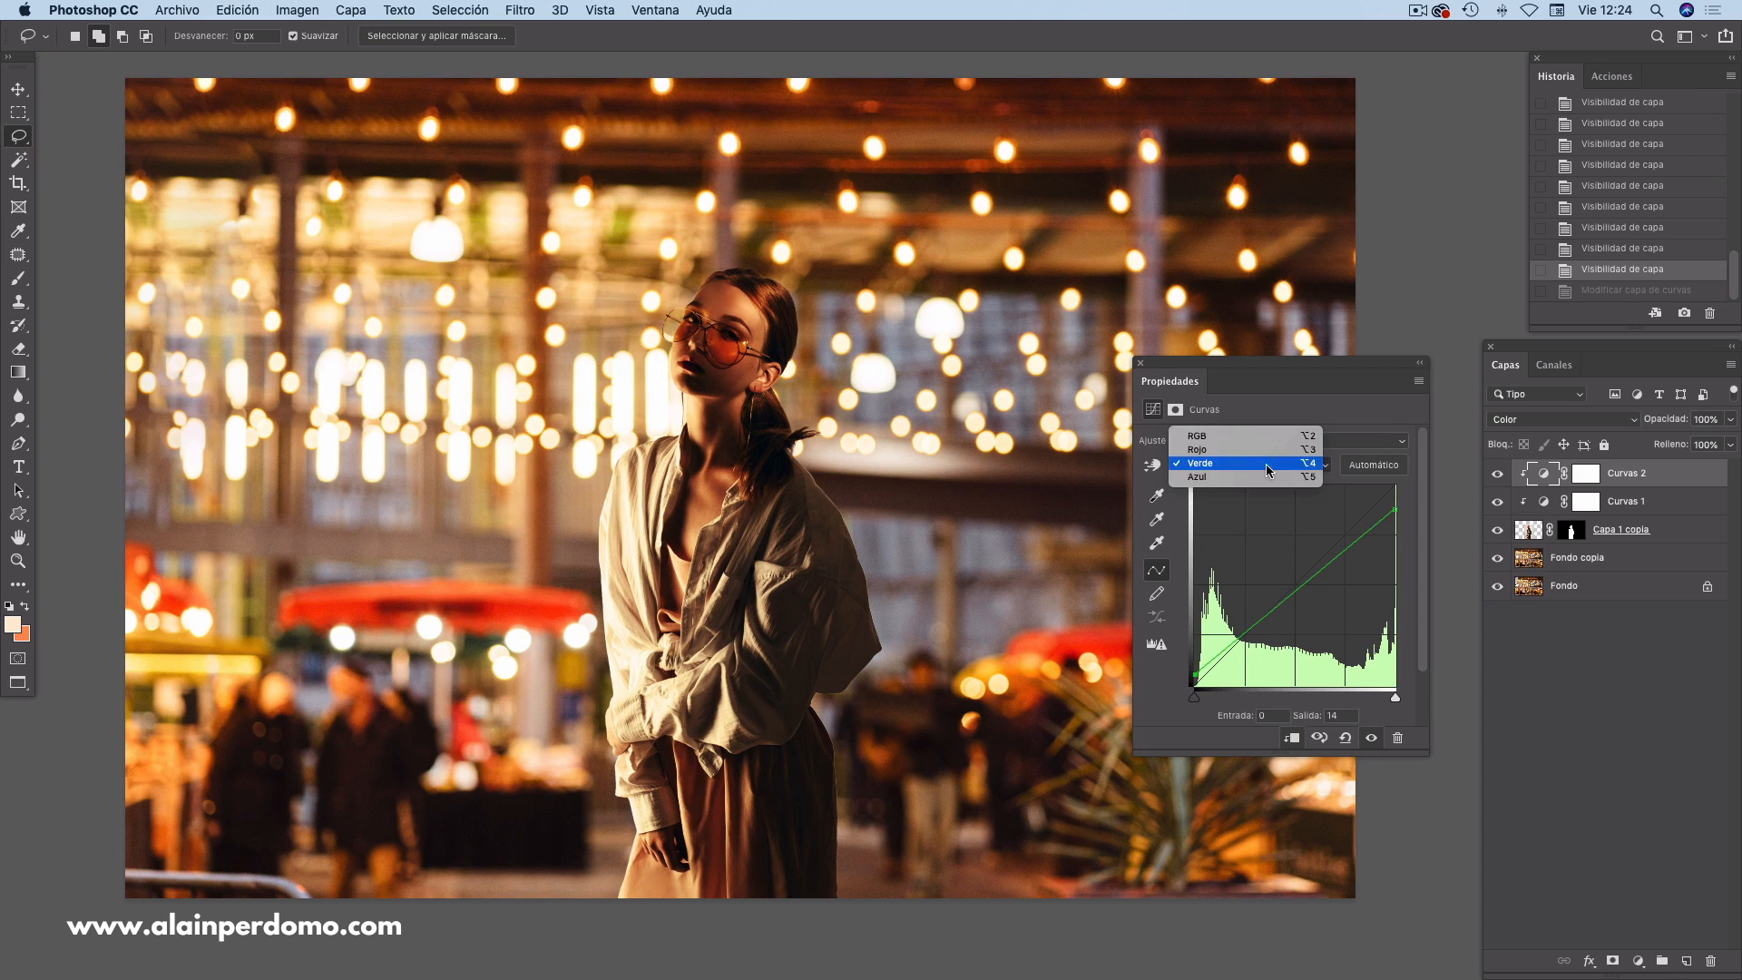
pyautogui.click(1224, 483)
pyautogui.hotkey('alt', '5')
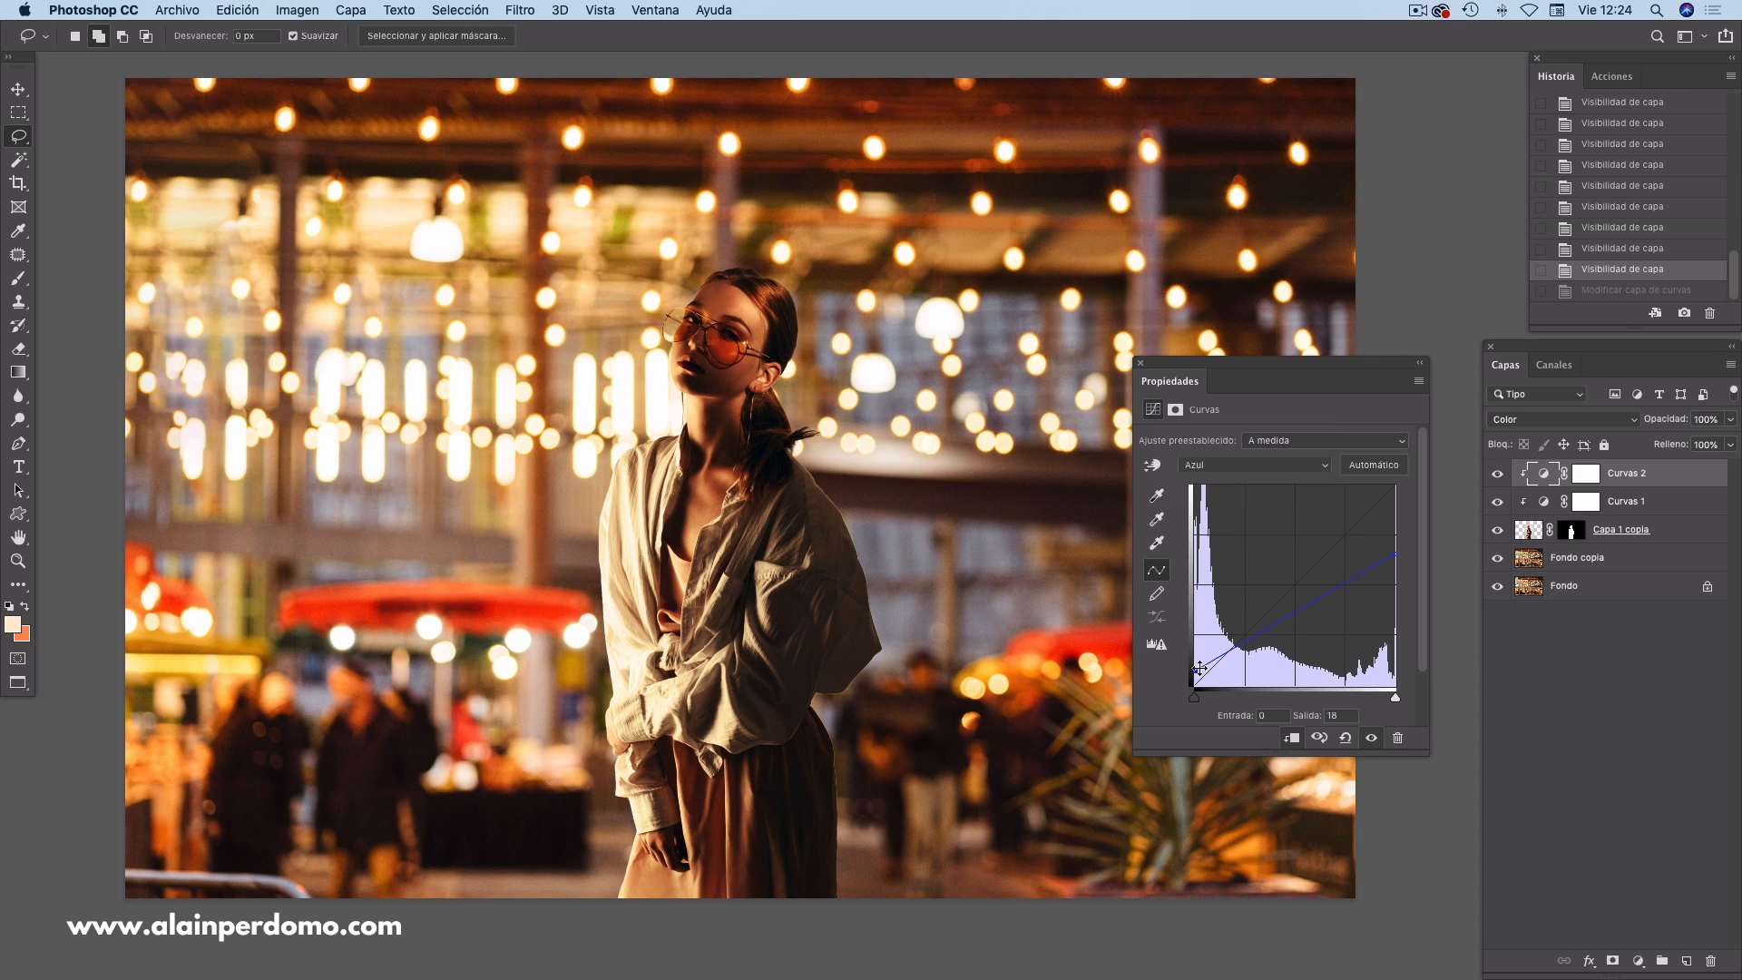
pyautogui.moveTo(1196, 671); pyautogui.dragTo(1190, 650)
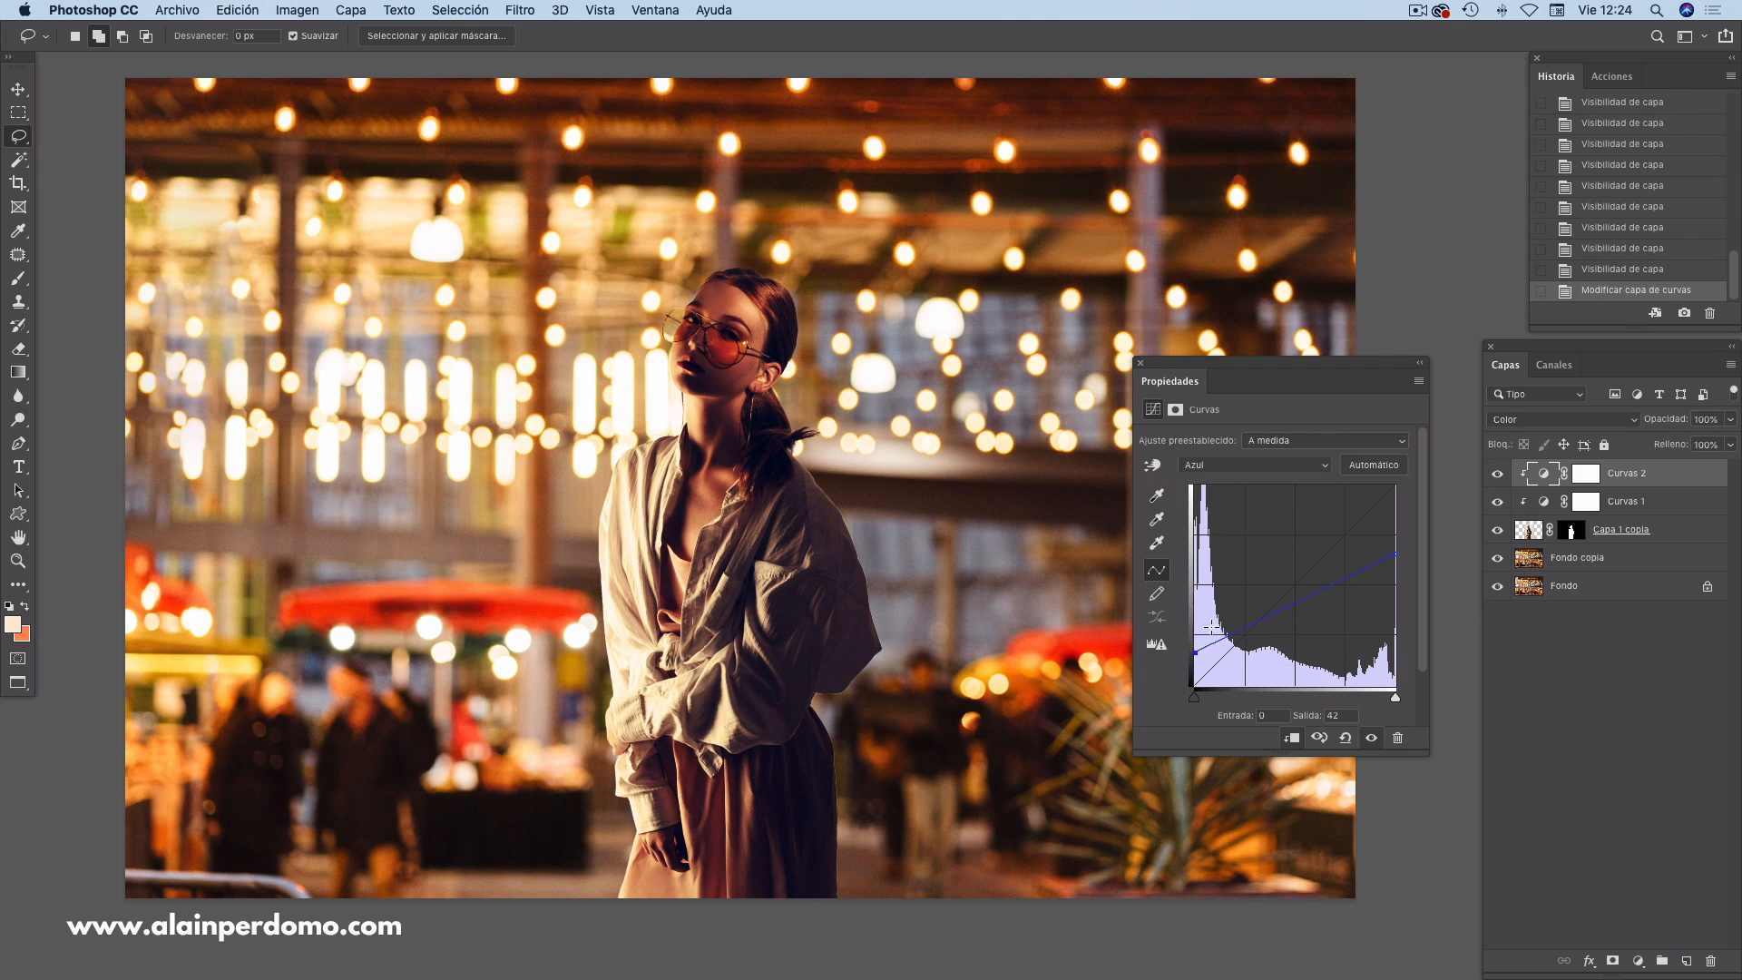
pyautogui.press('super+z')
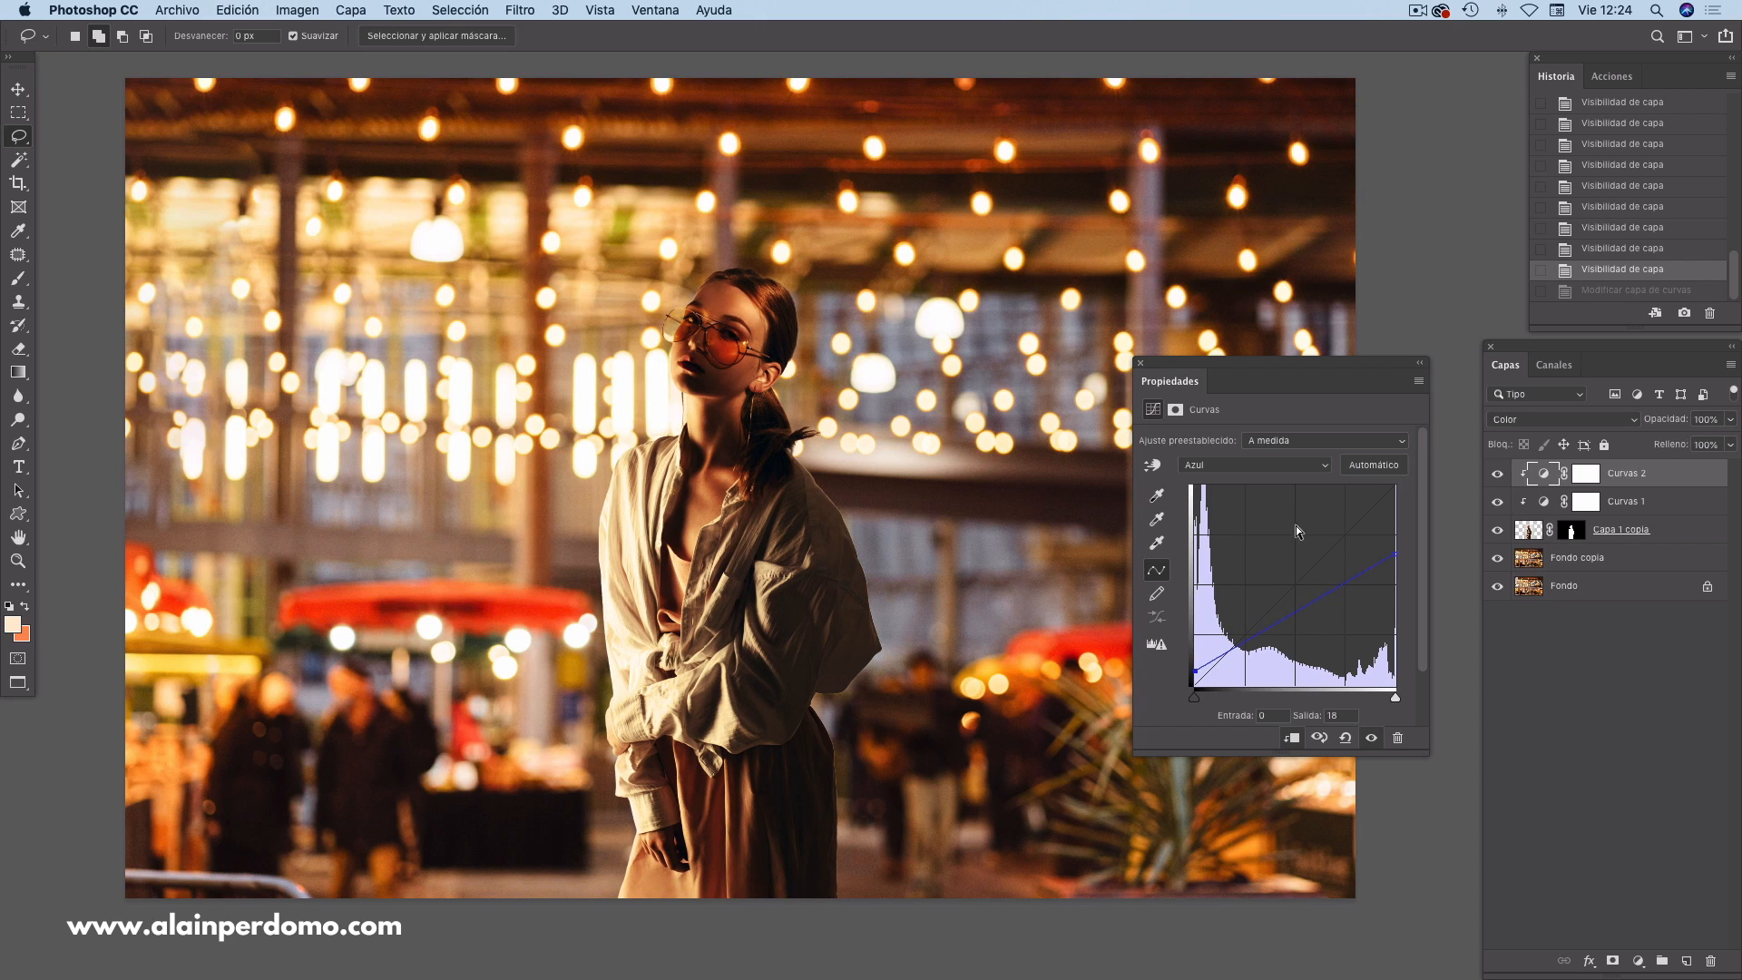
# - Compare the whole composite with and without the Curvas 1 and Curvas 2 corrections by toggling both layers' visibility
pyautogui.click(1142, 364)
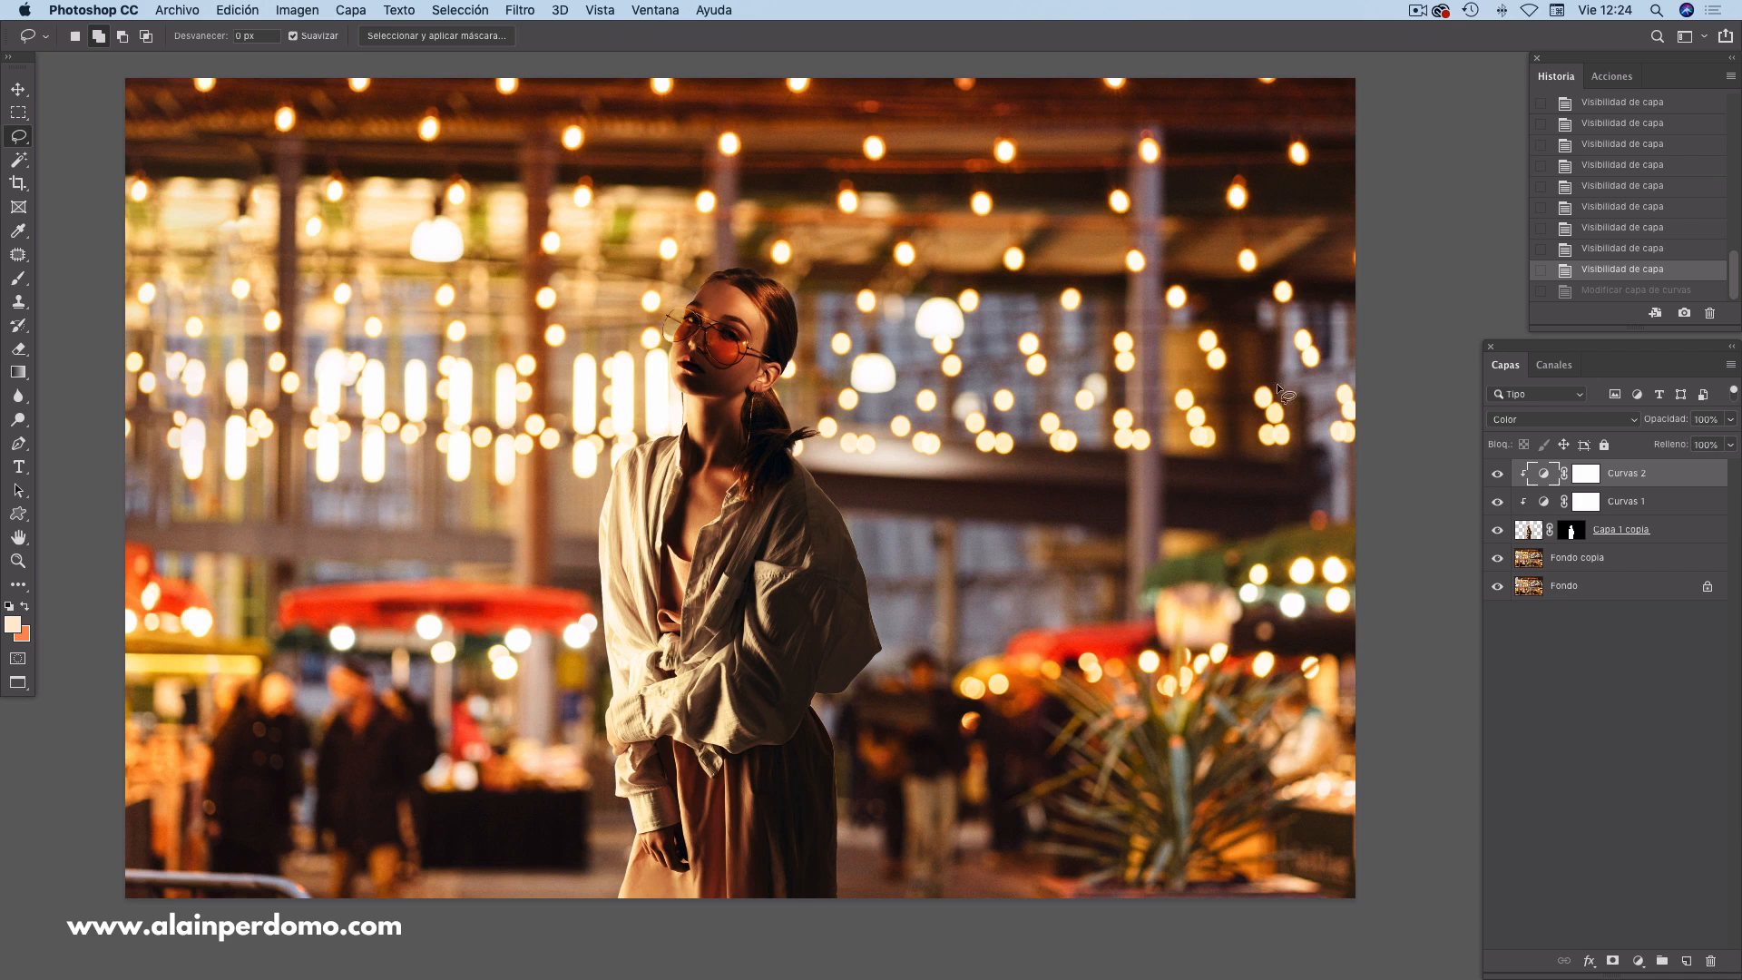
pyautogui.click(1497, 472)
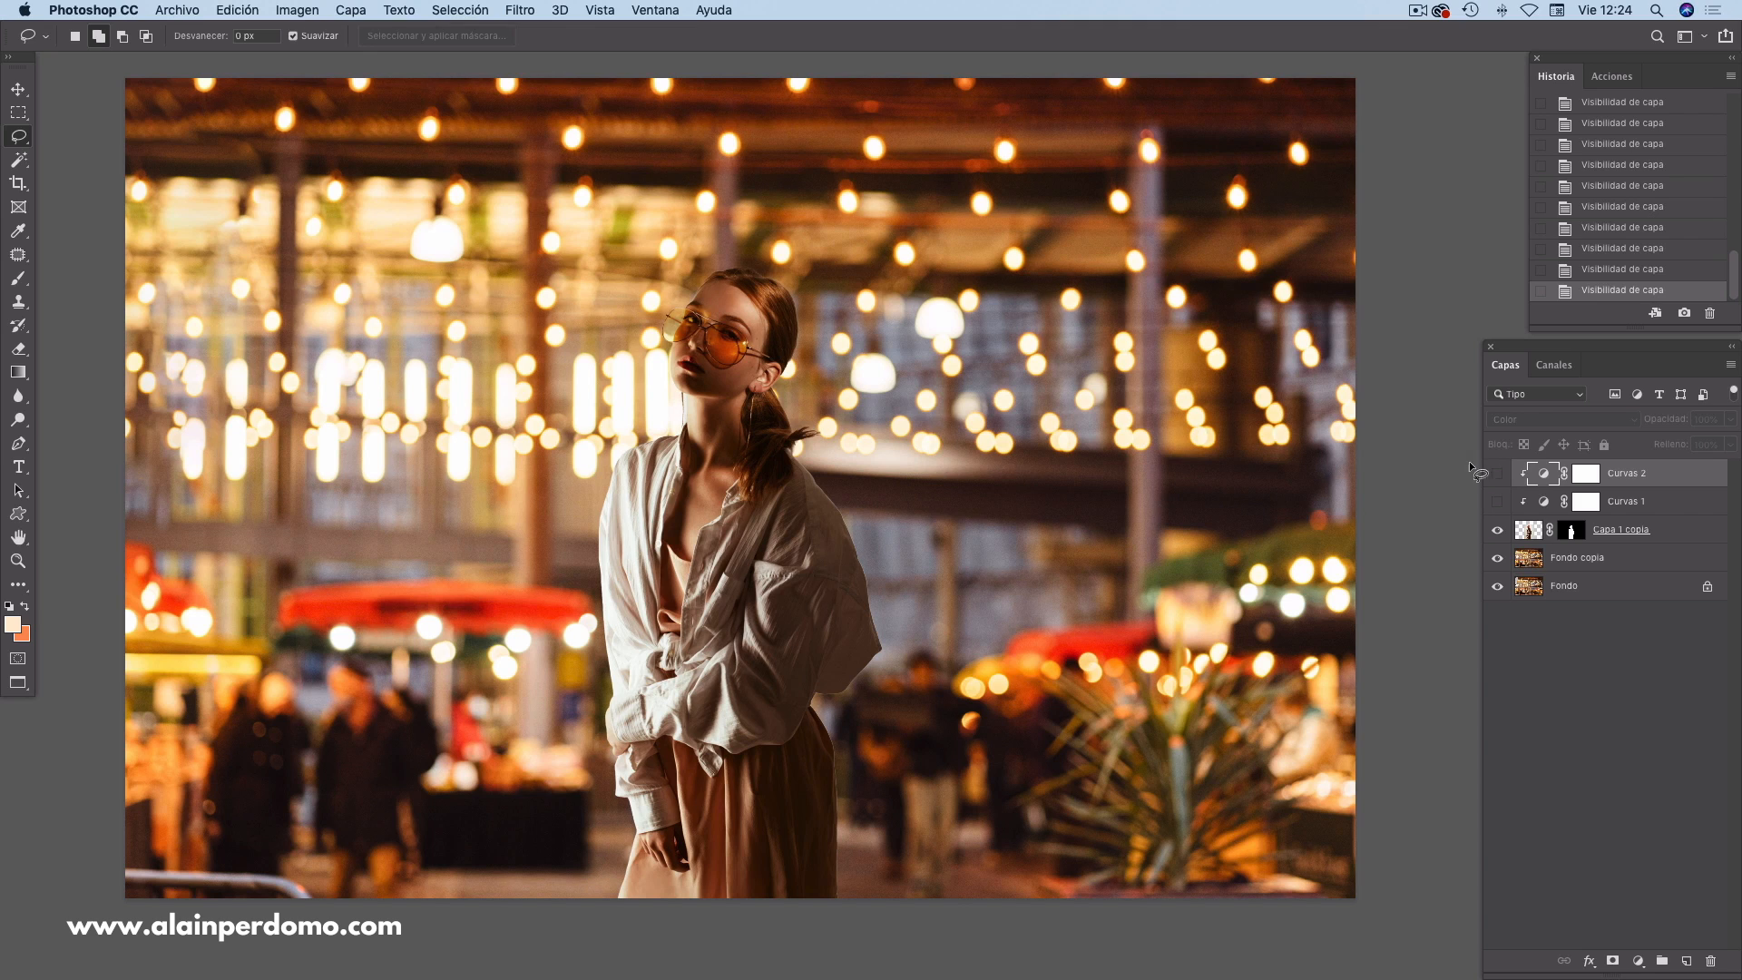
pyautogui.moveTo(1497, 473); pyautogui.dragTo(1496, 501)
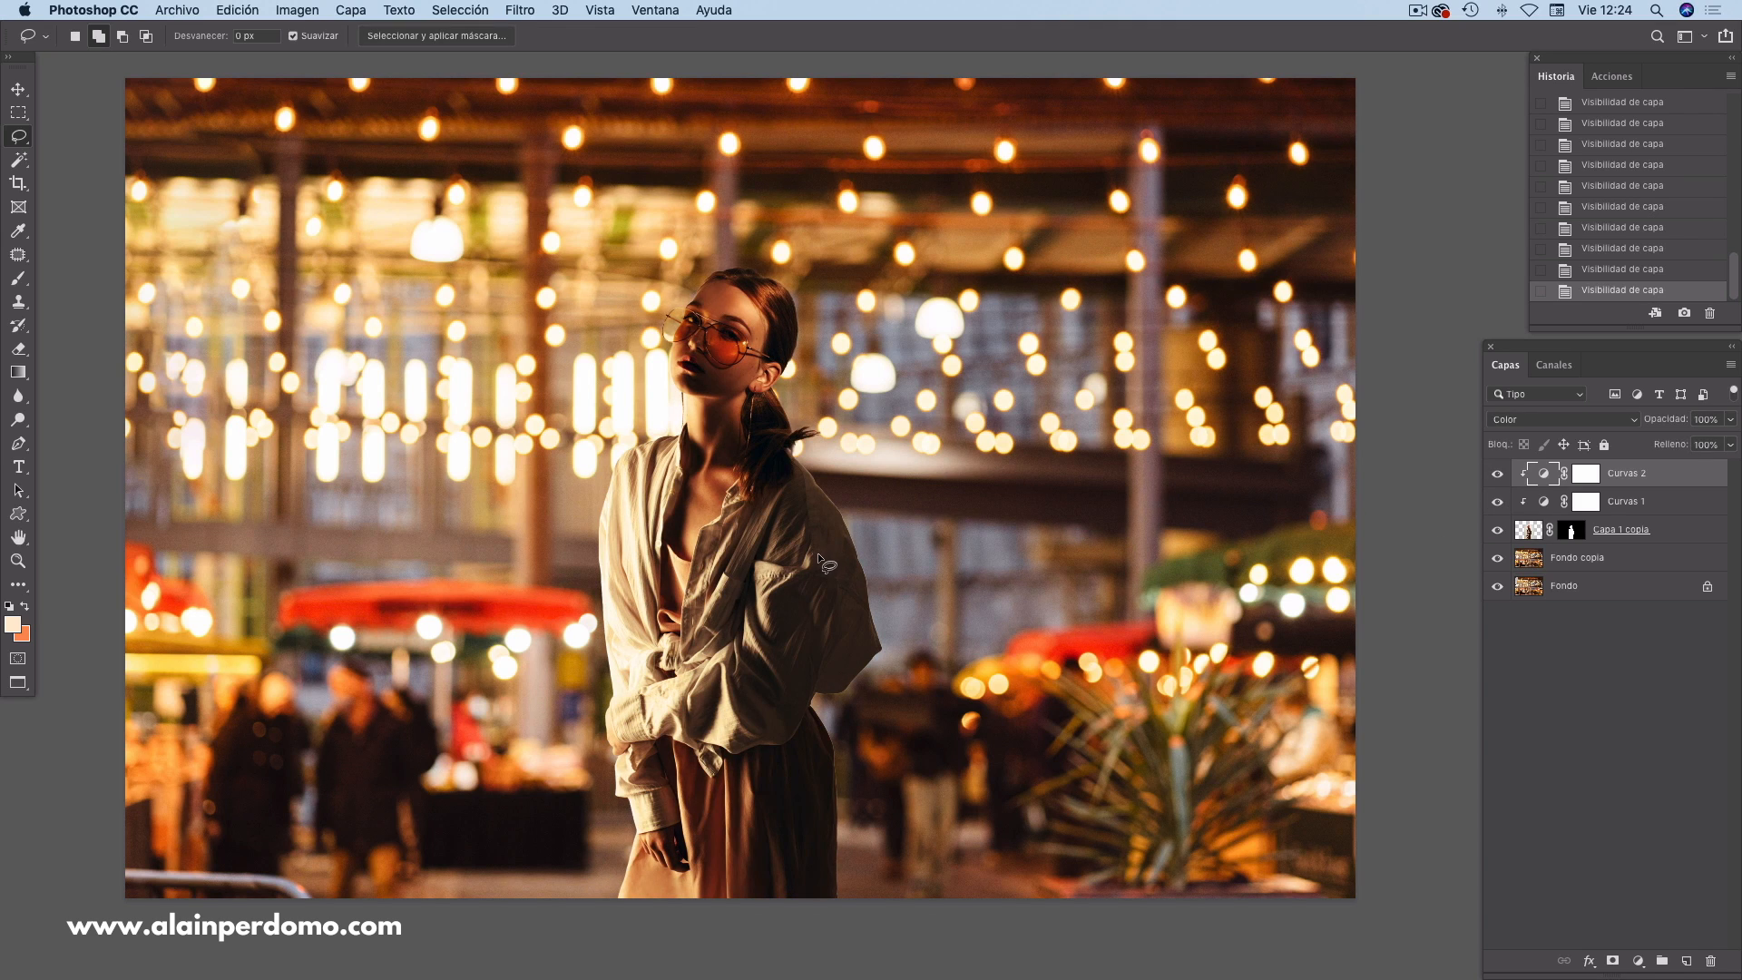
pyautogui.press('super+minus')
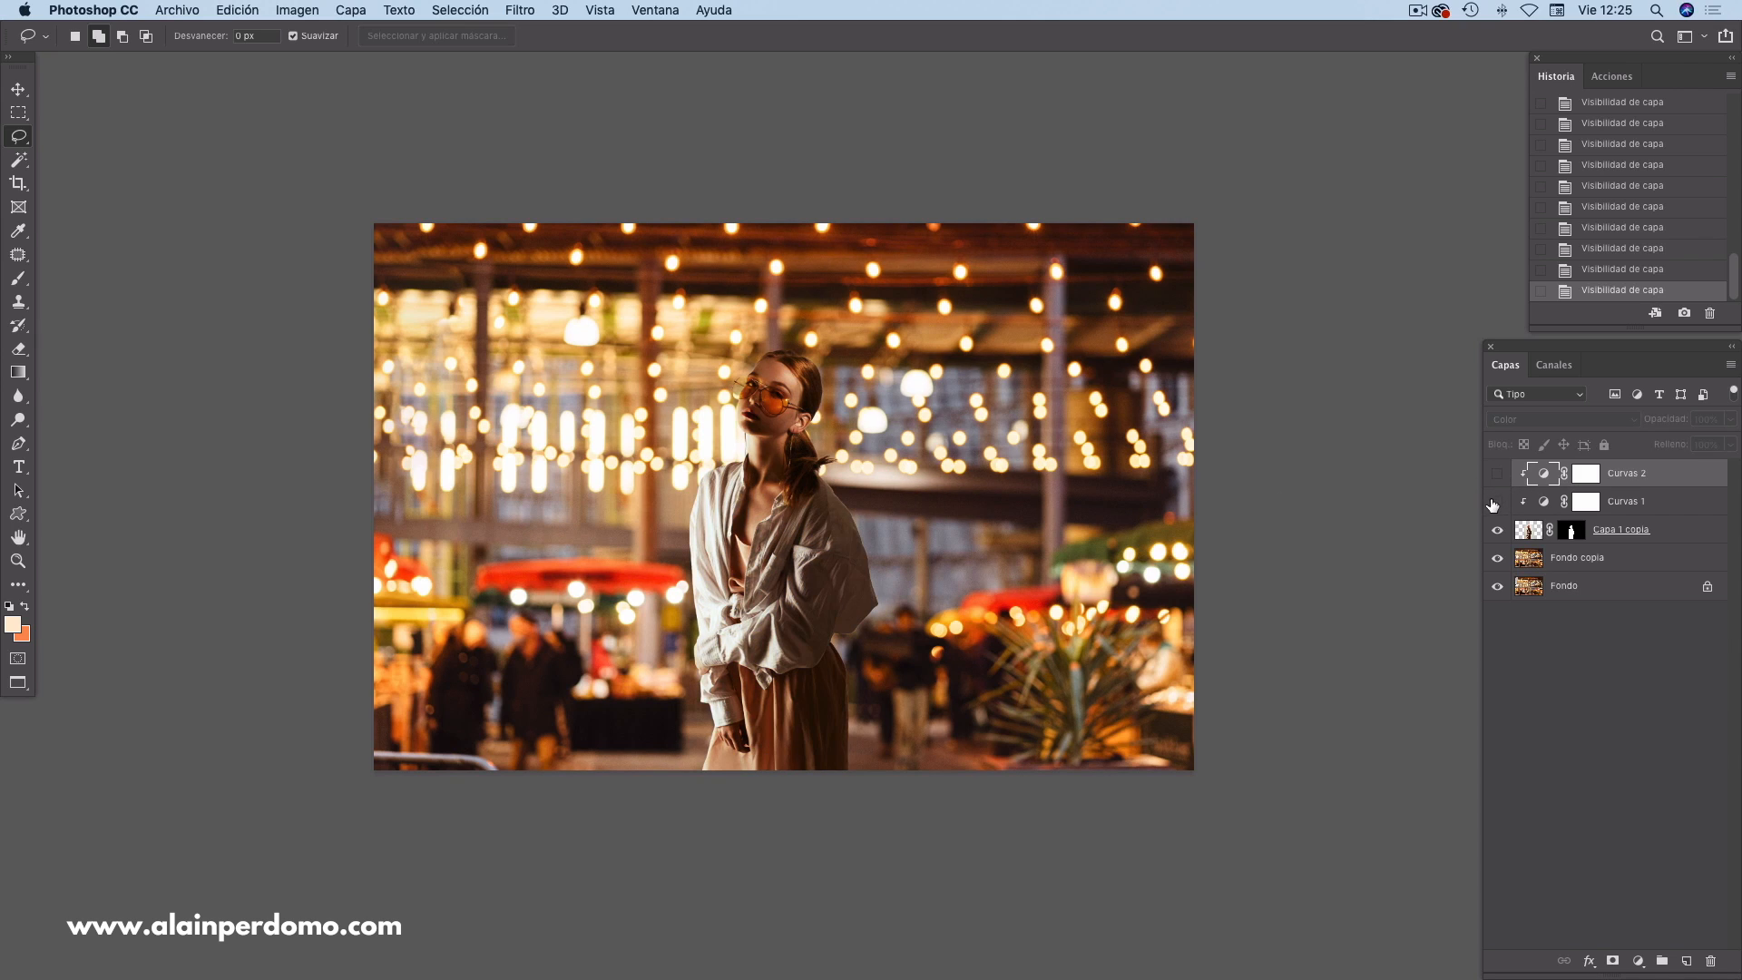
pyautogui.click(1497, 473)
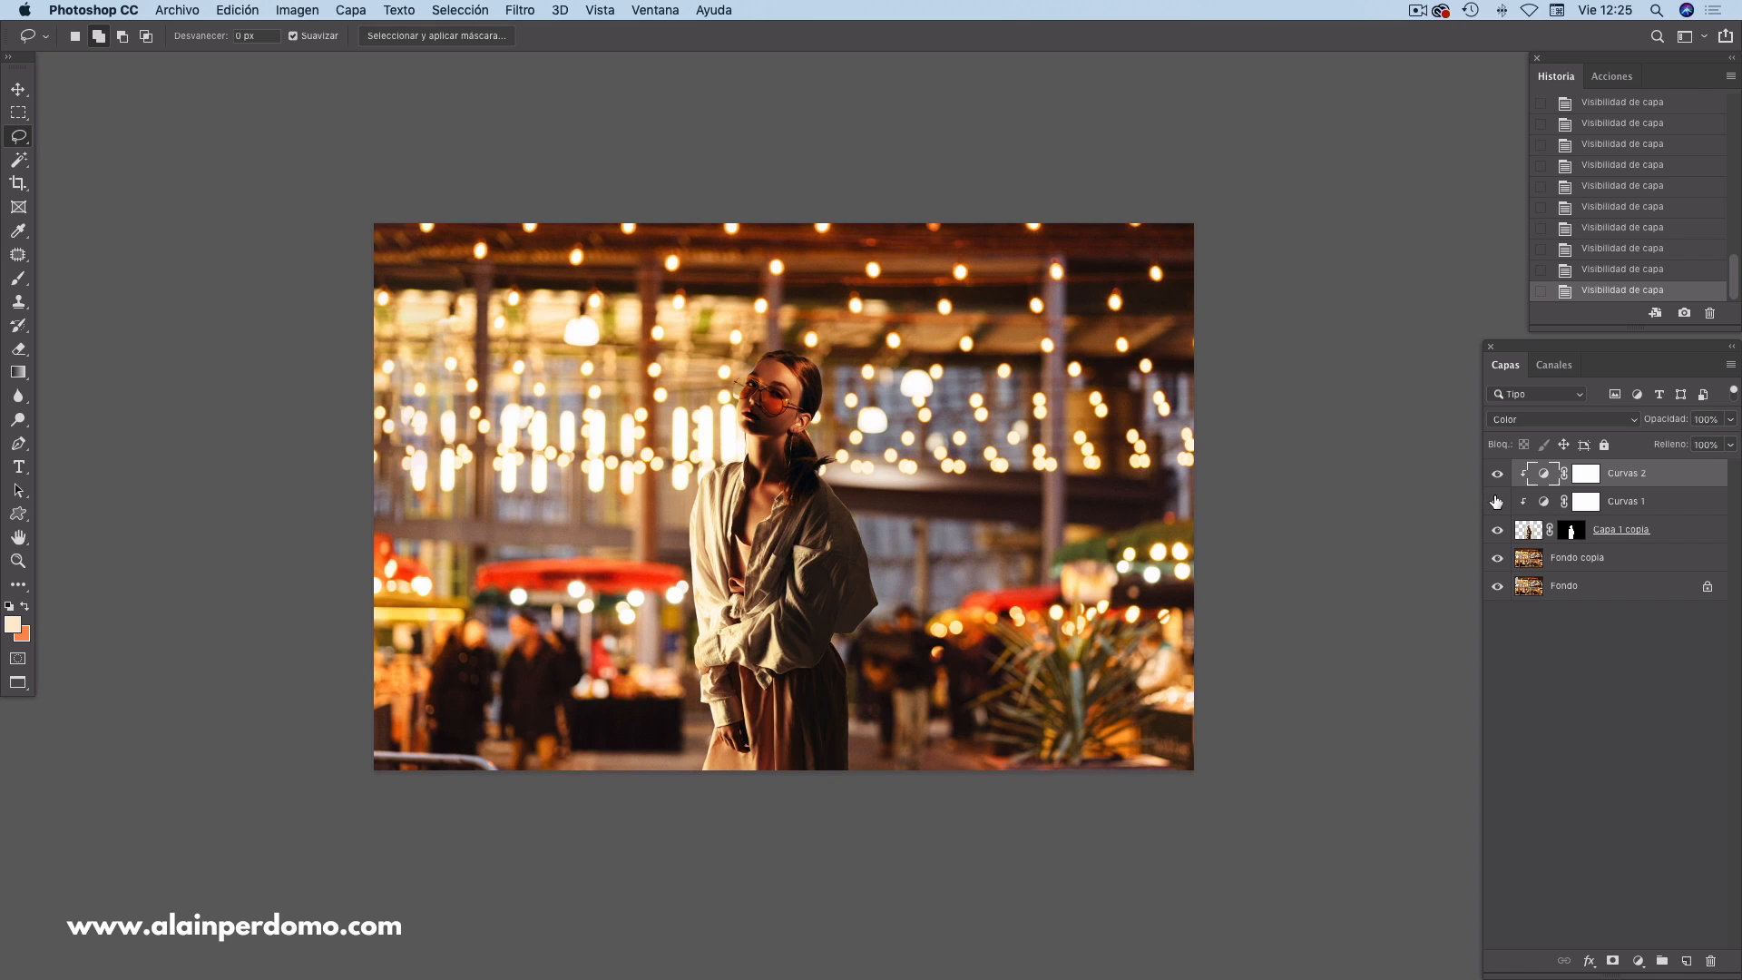
# - Compare the model with and without the luminosity correction by toggling only Curvas 1's visibility several times
pyautogui.click(1497, 502)
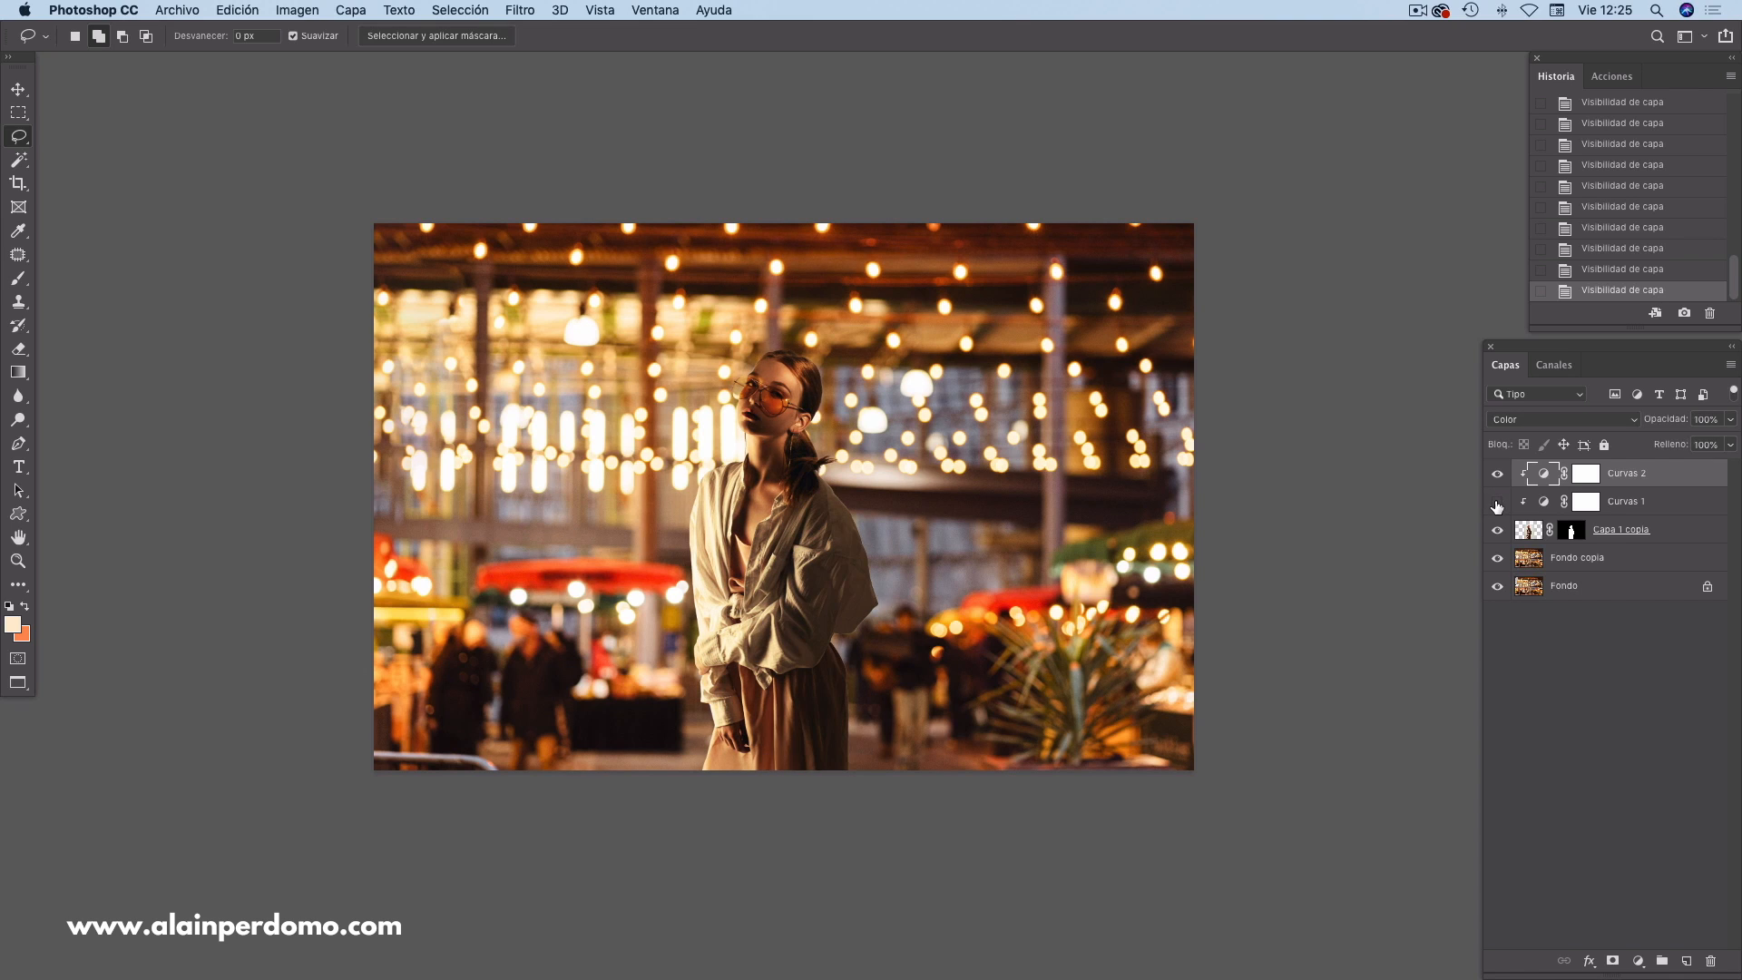
pyautogui.click(1497, 502)
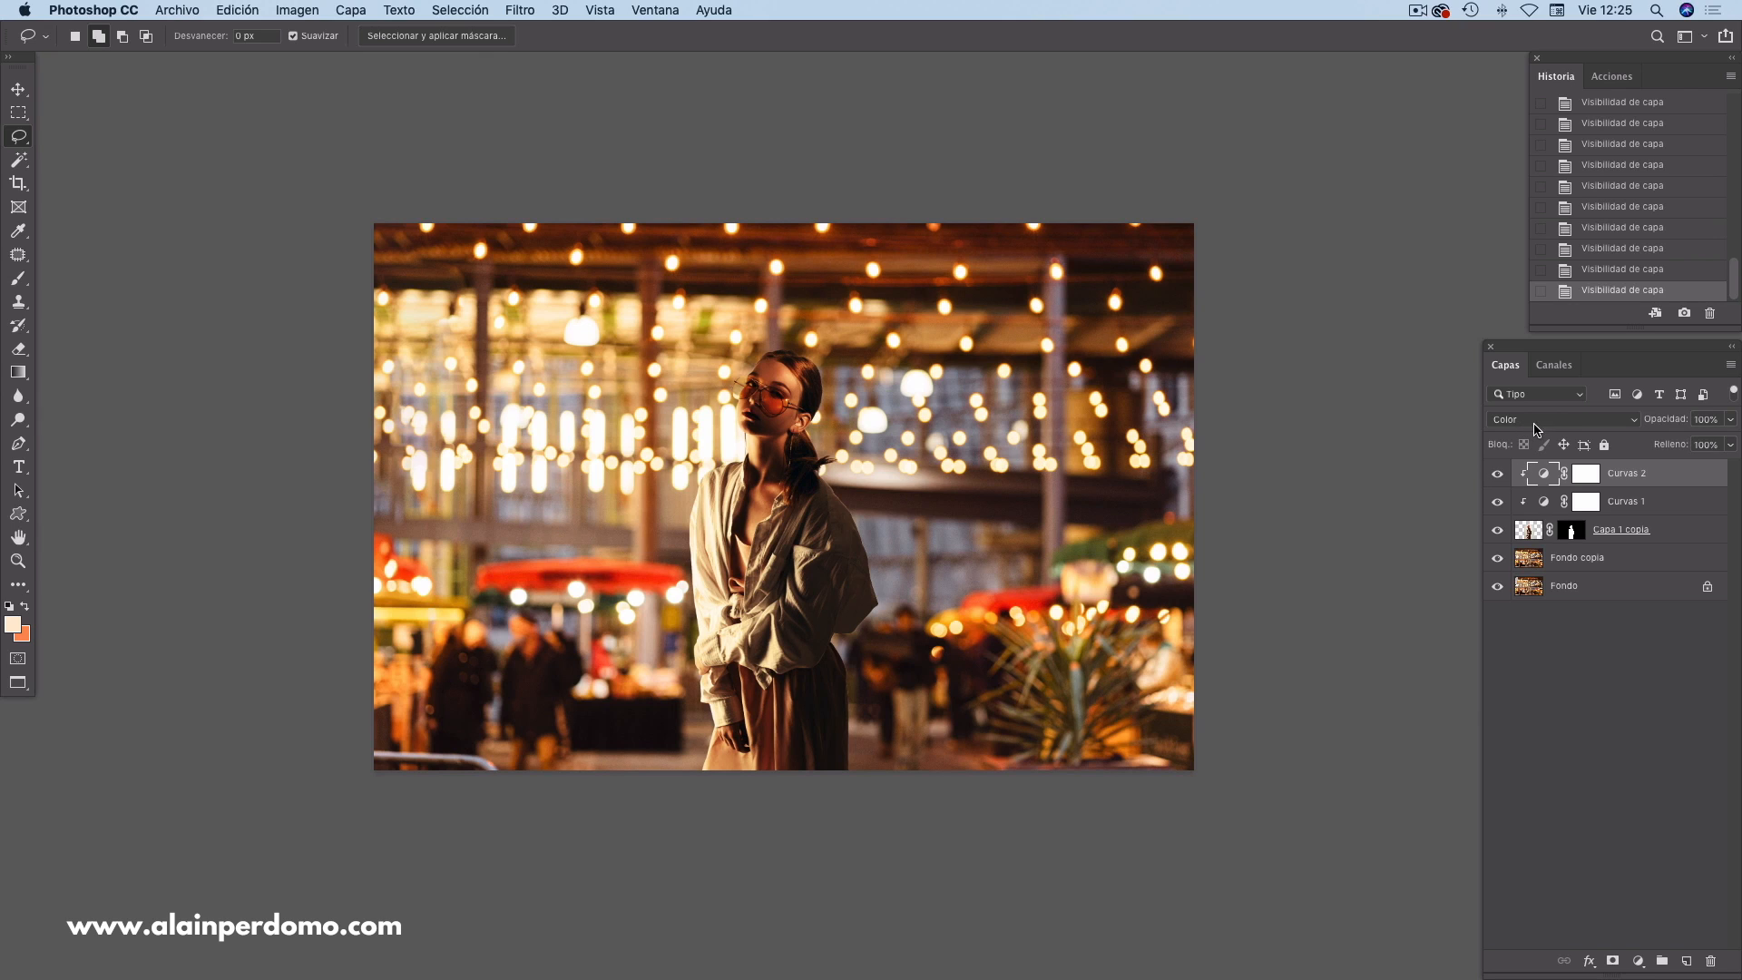
pyautogui.click(1498, 504)
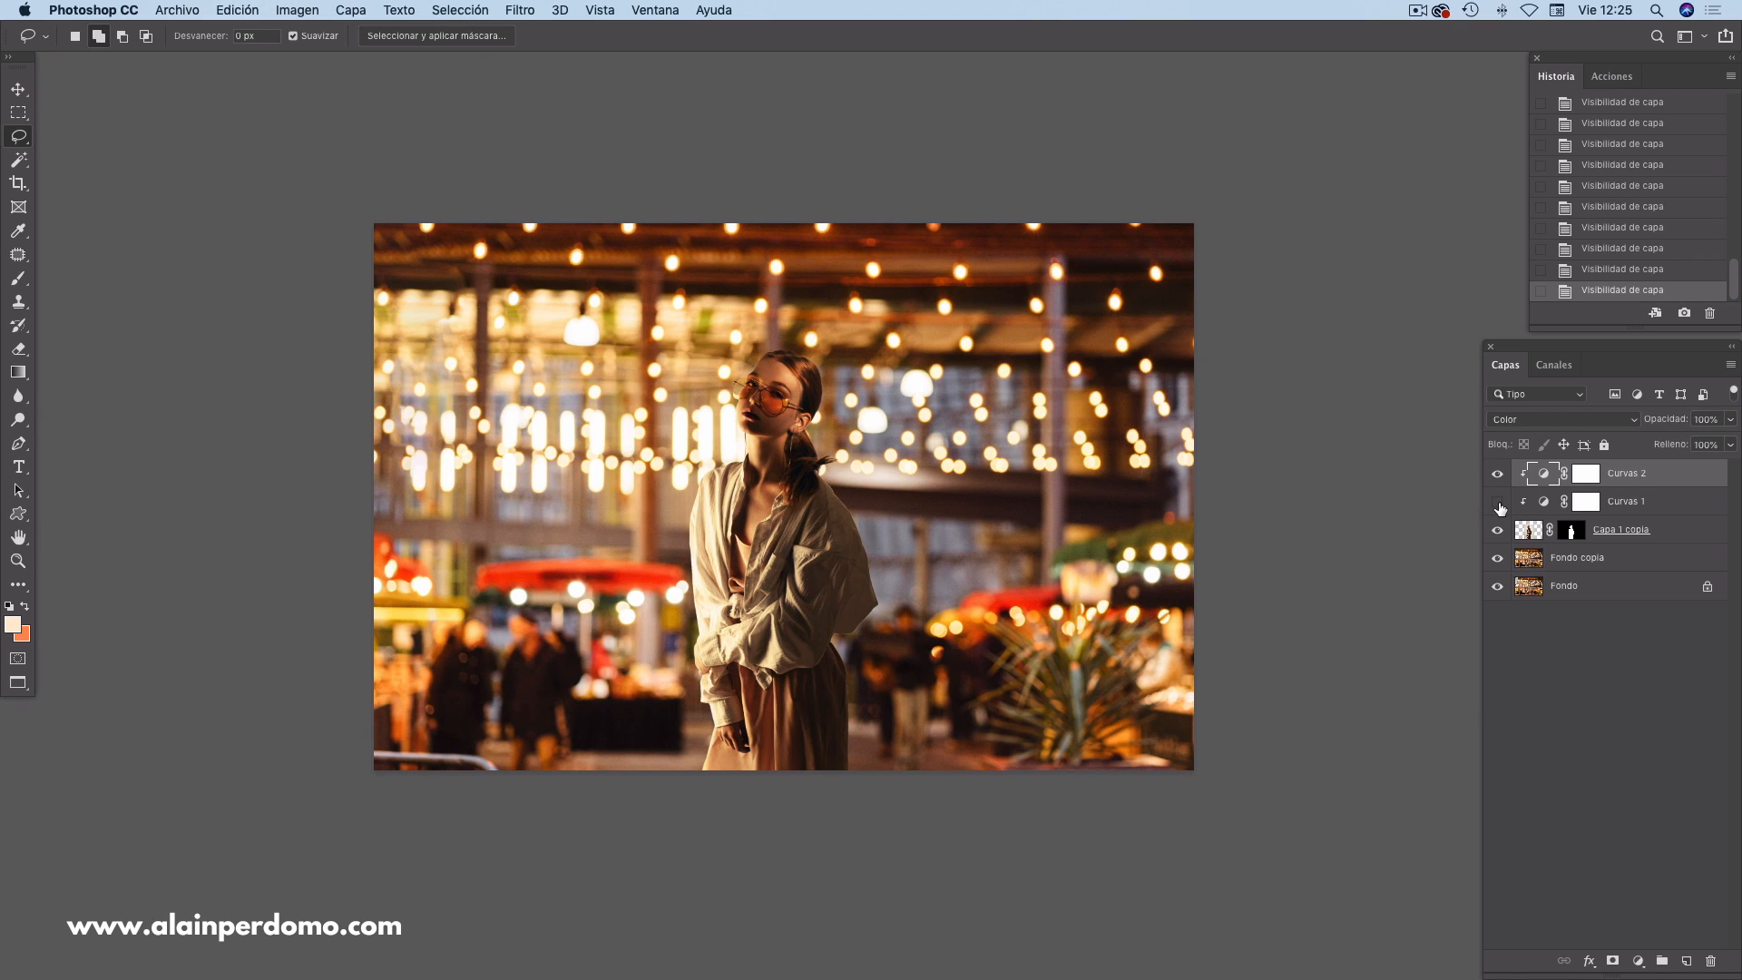
pyautogui.click(1497, 503)
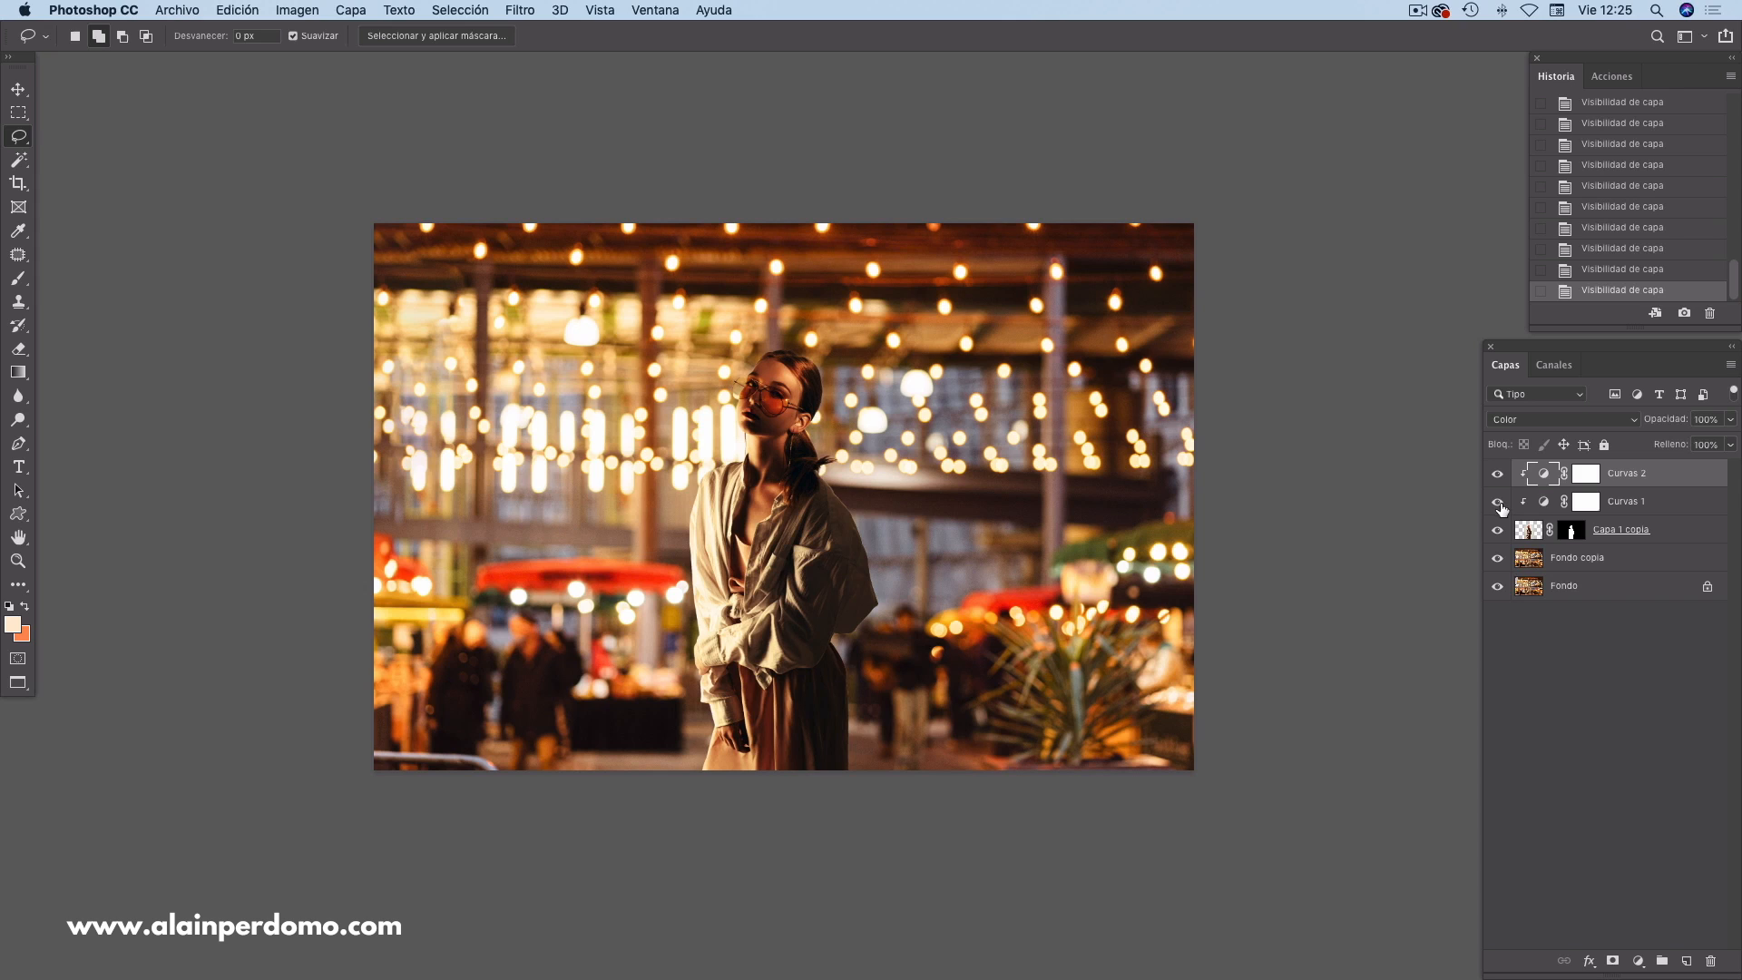
# - Try lowering the opacity of the Curvas 1 layer, and set it back to 100%
pyautogui.click(1551, 504)
pyautogui.doubleClick(1543, 505)
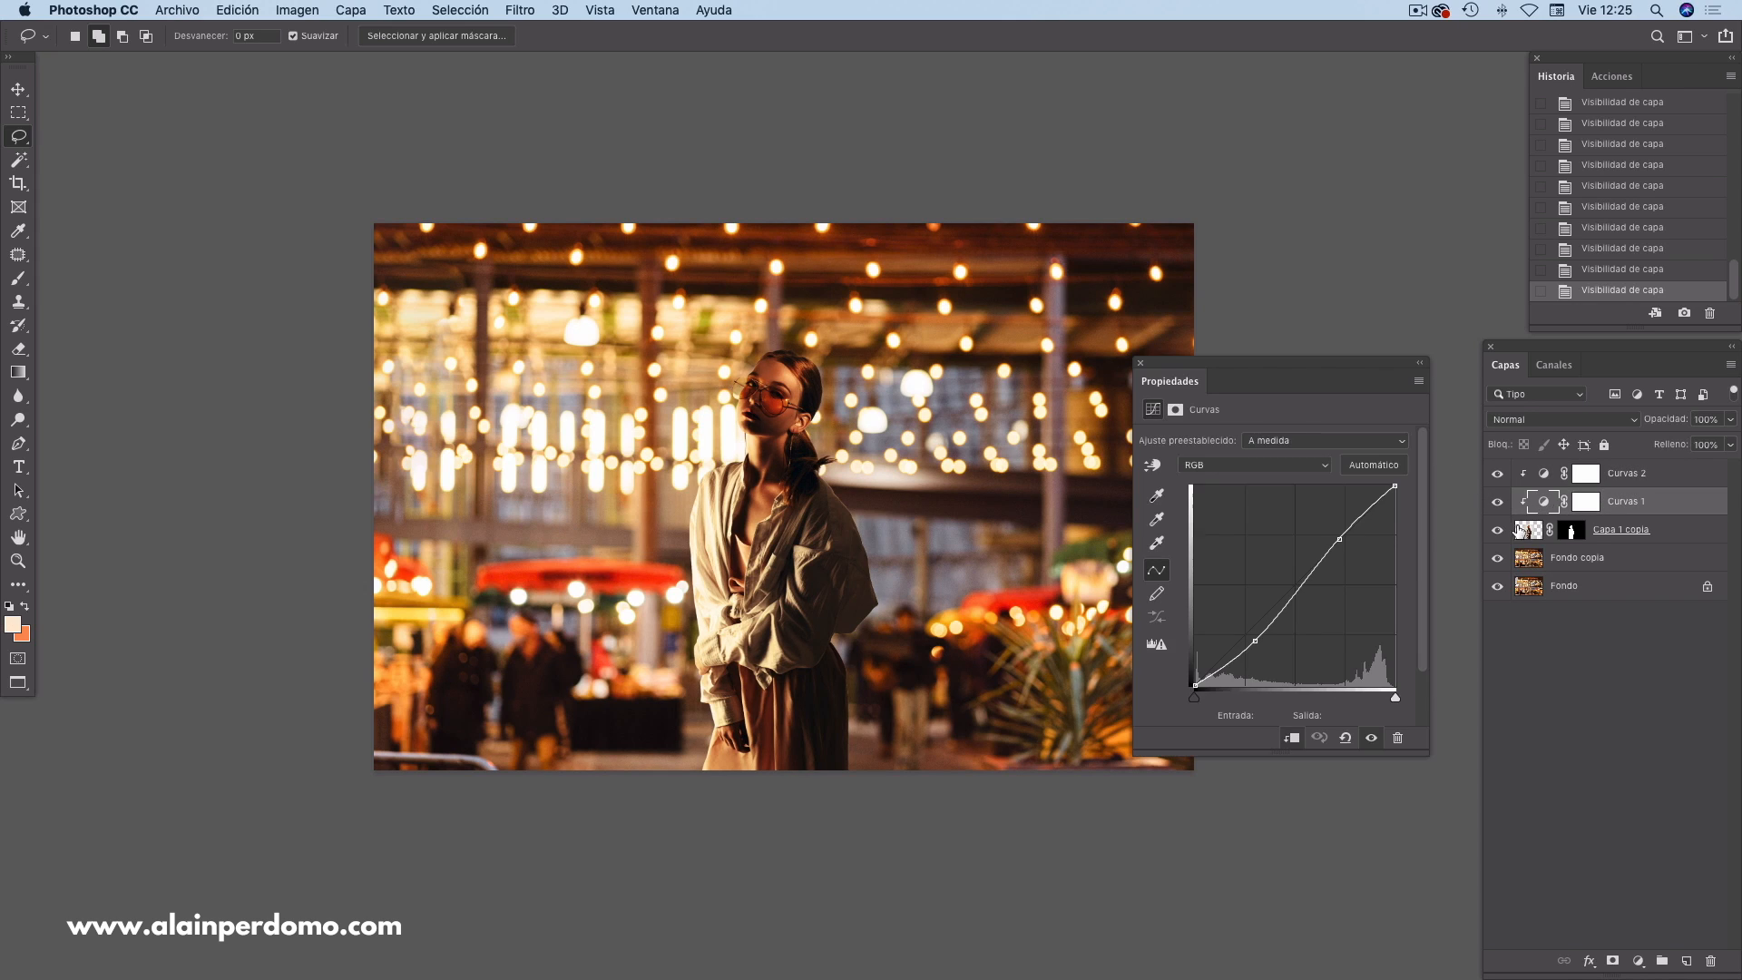
pyautogui.click(1140, 363)
pyautogui.moveTo(1668, 424); pyautogui.dragTo(1556, 420)
pyautogui.press('Return')
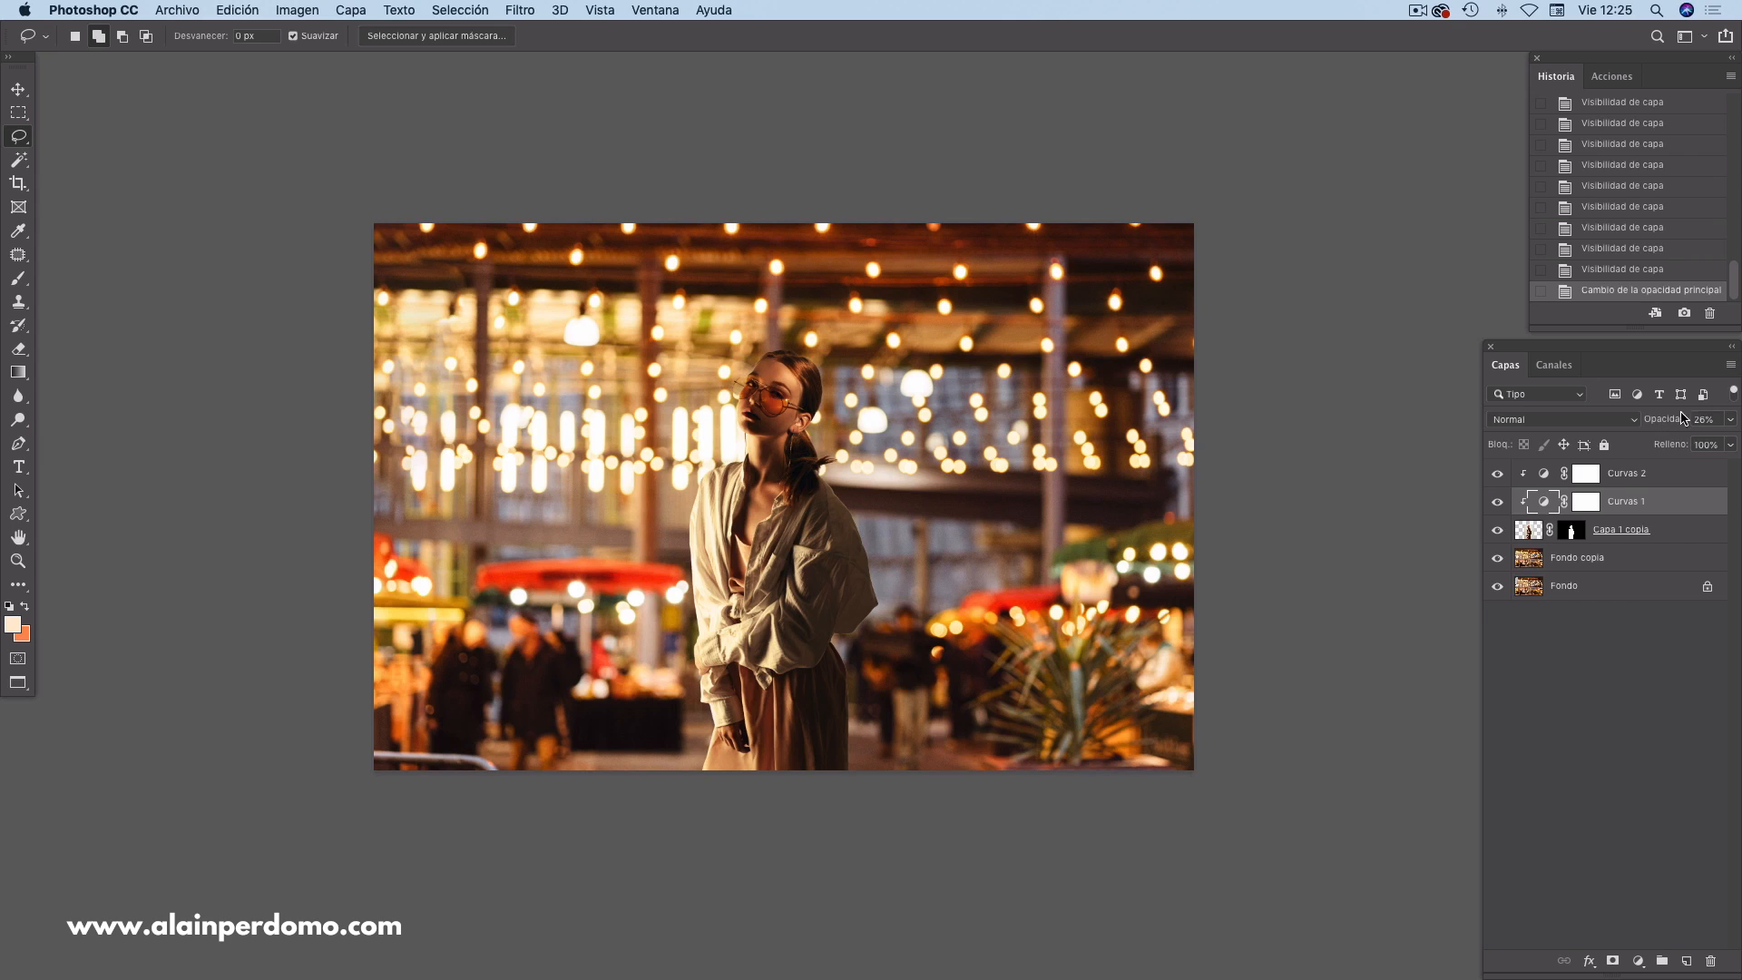
pyautogui.moveTo(1662, 425); pyautogui.dragTo(1696, 425)
pyautogui.write('100')
pyautogui.press('Return')
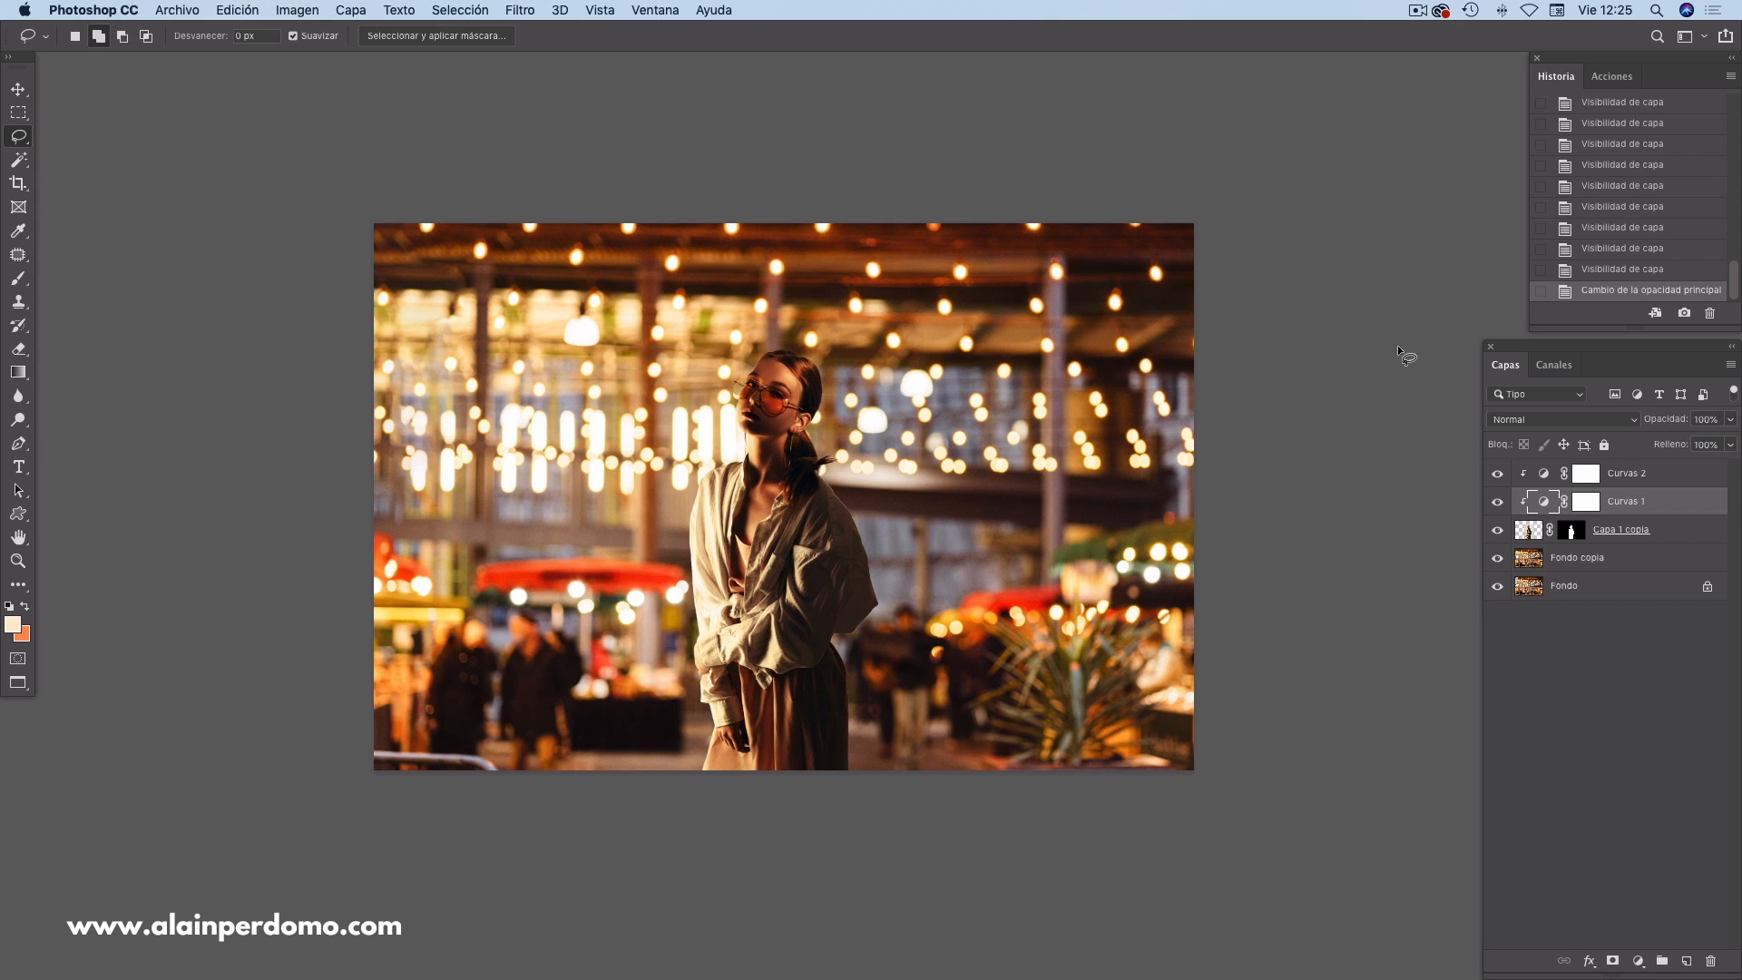
# - Set the Curvas 1 layer's opacity to 25% and check its effect by toggling the layer's visibility
pyautogui.click(1598, 269)
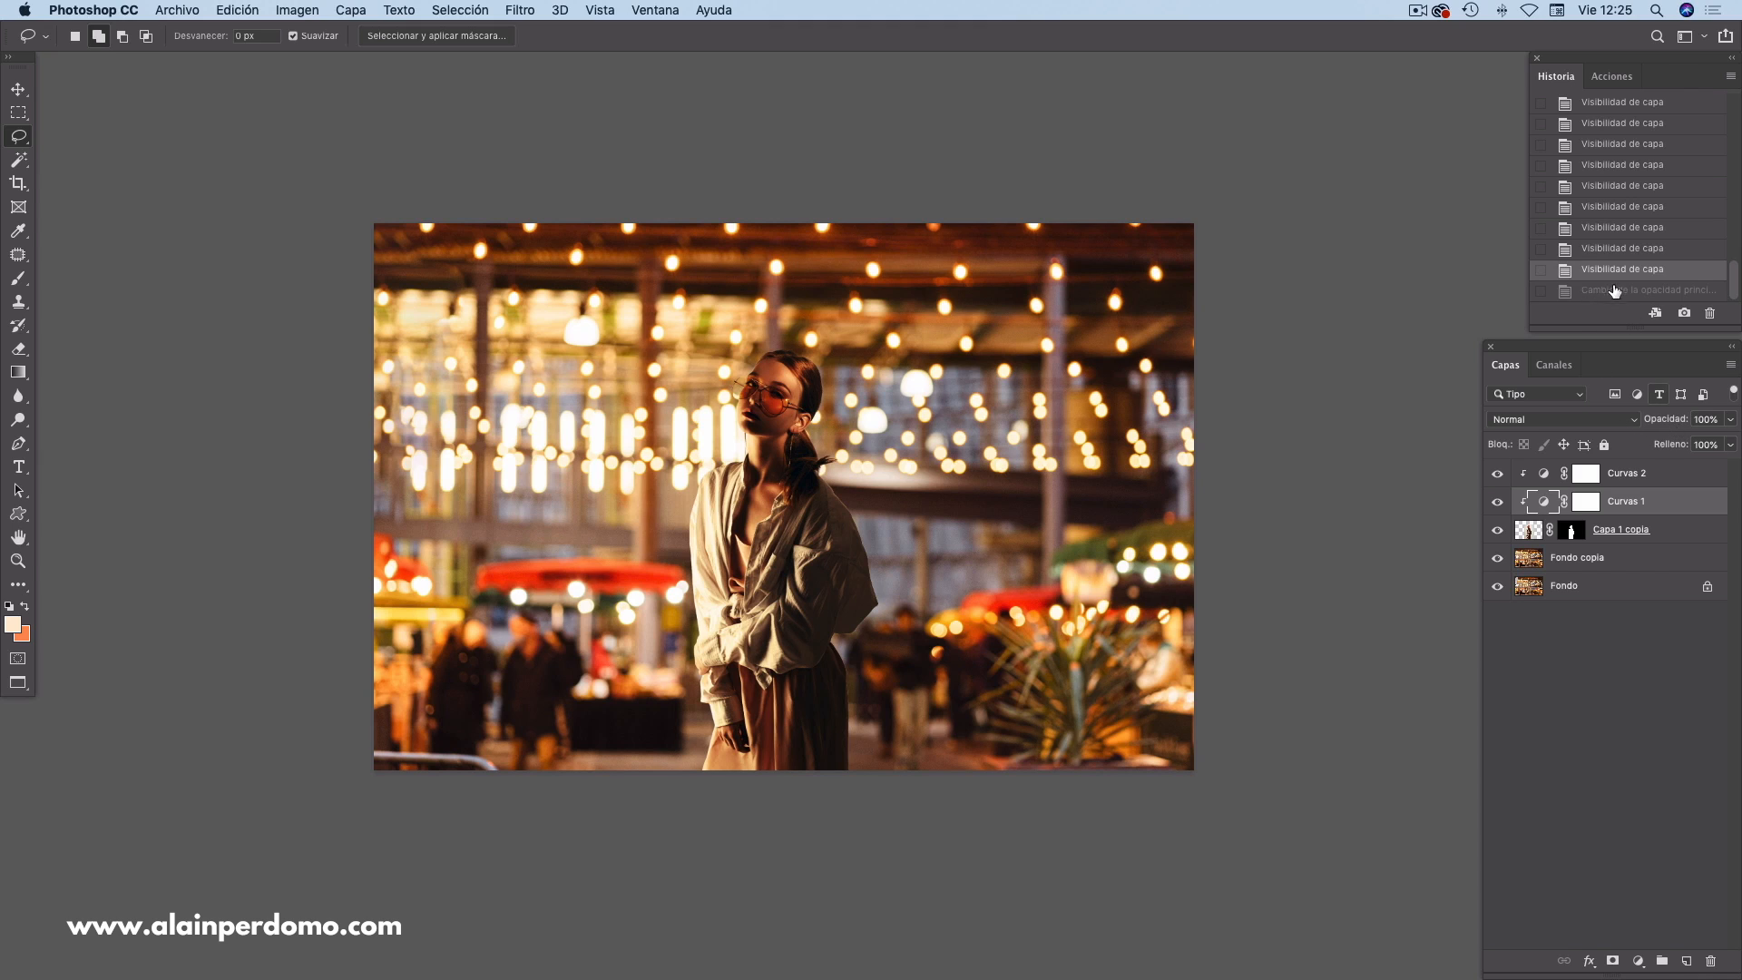
pyautogui.press('super+shift+z')
pyautogui.click(1713, 419)
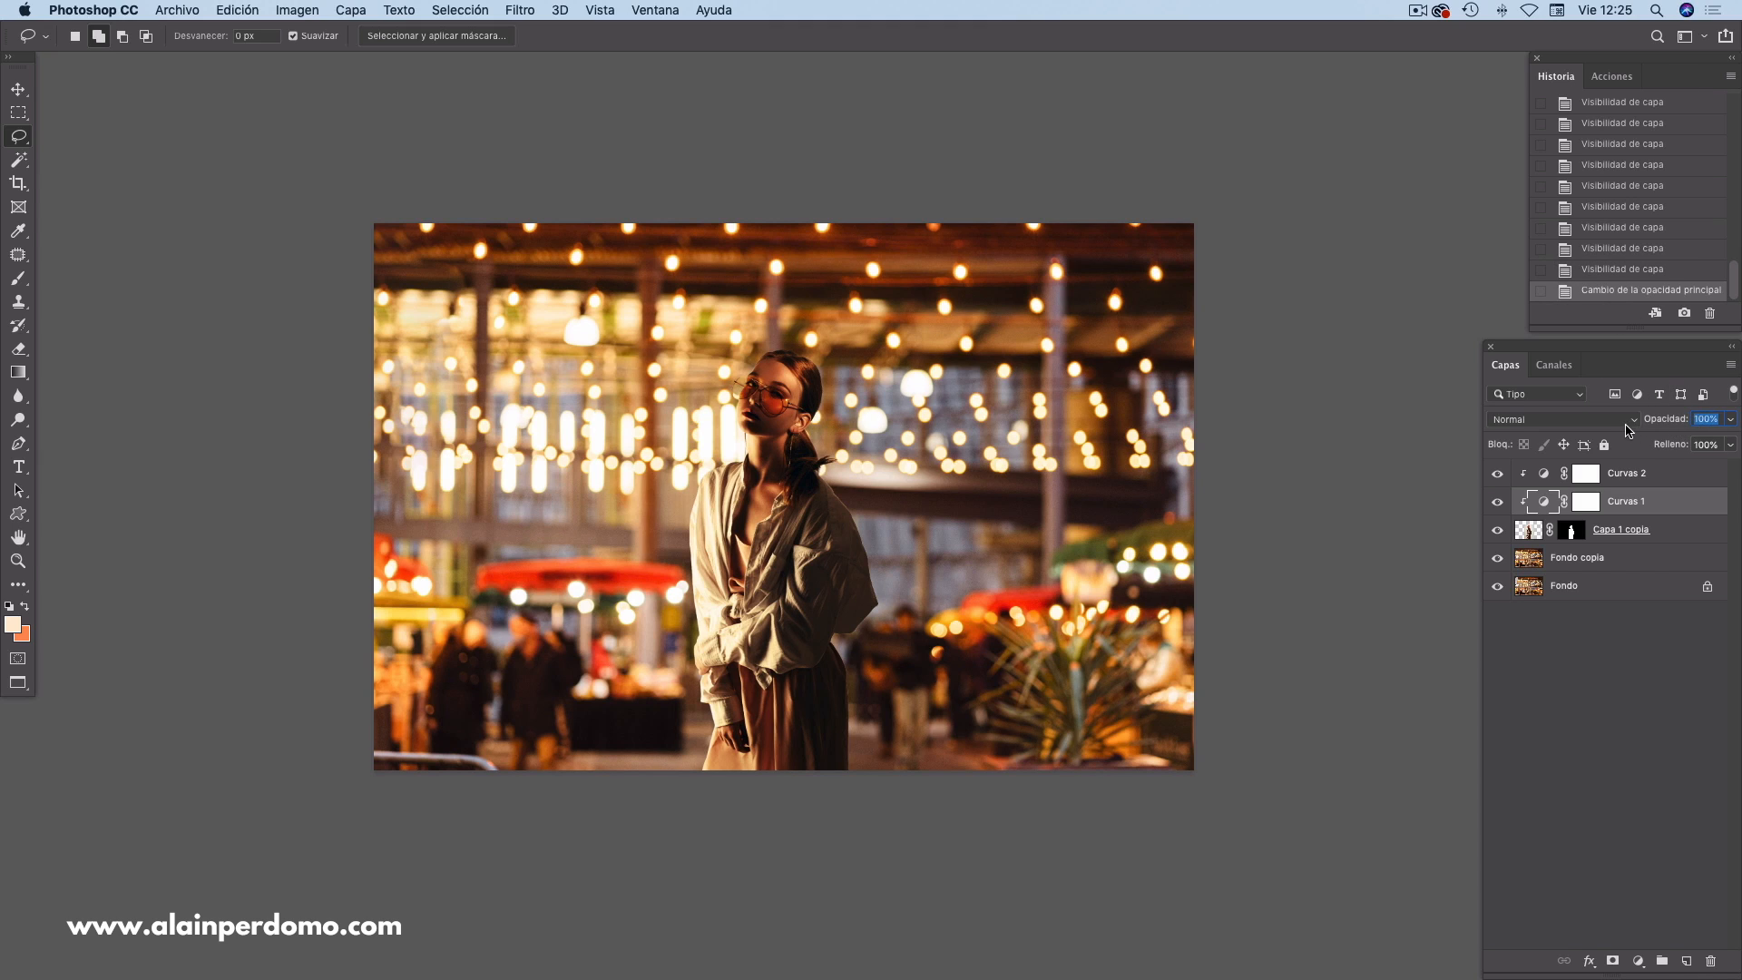
pyautogui.write('25')
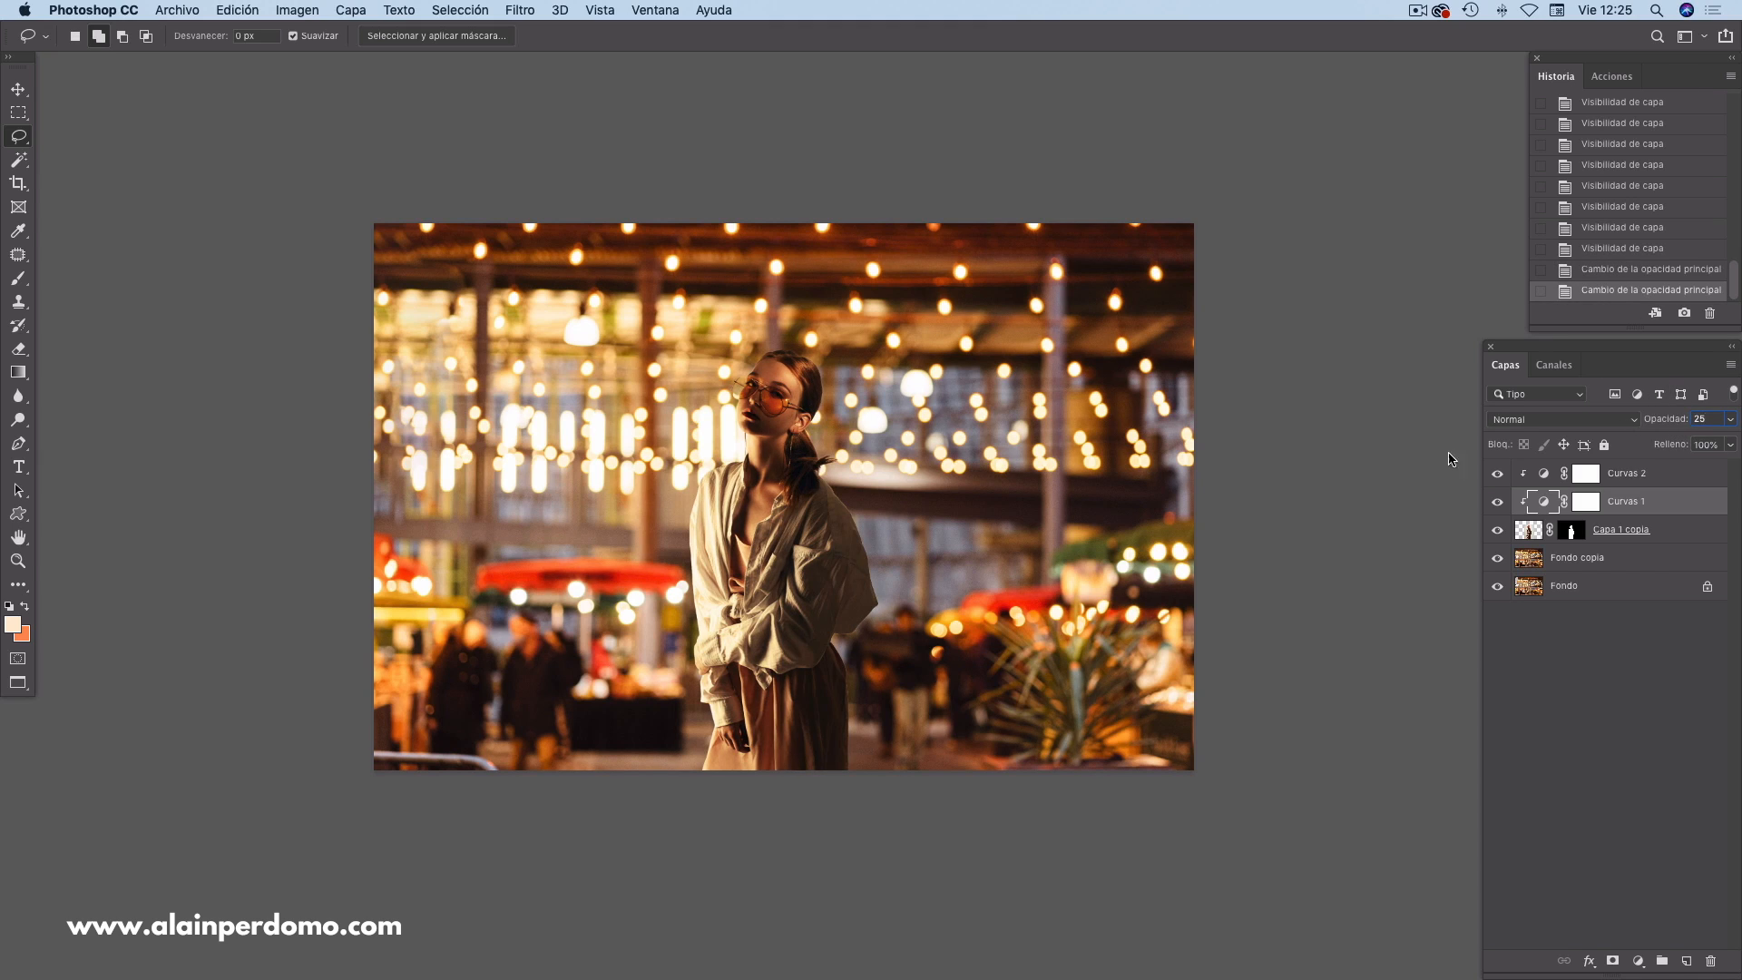
pyautogui.click(1497, 502)
pyautogui.click(1497, 501)
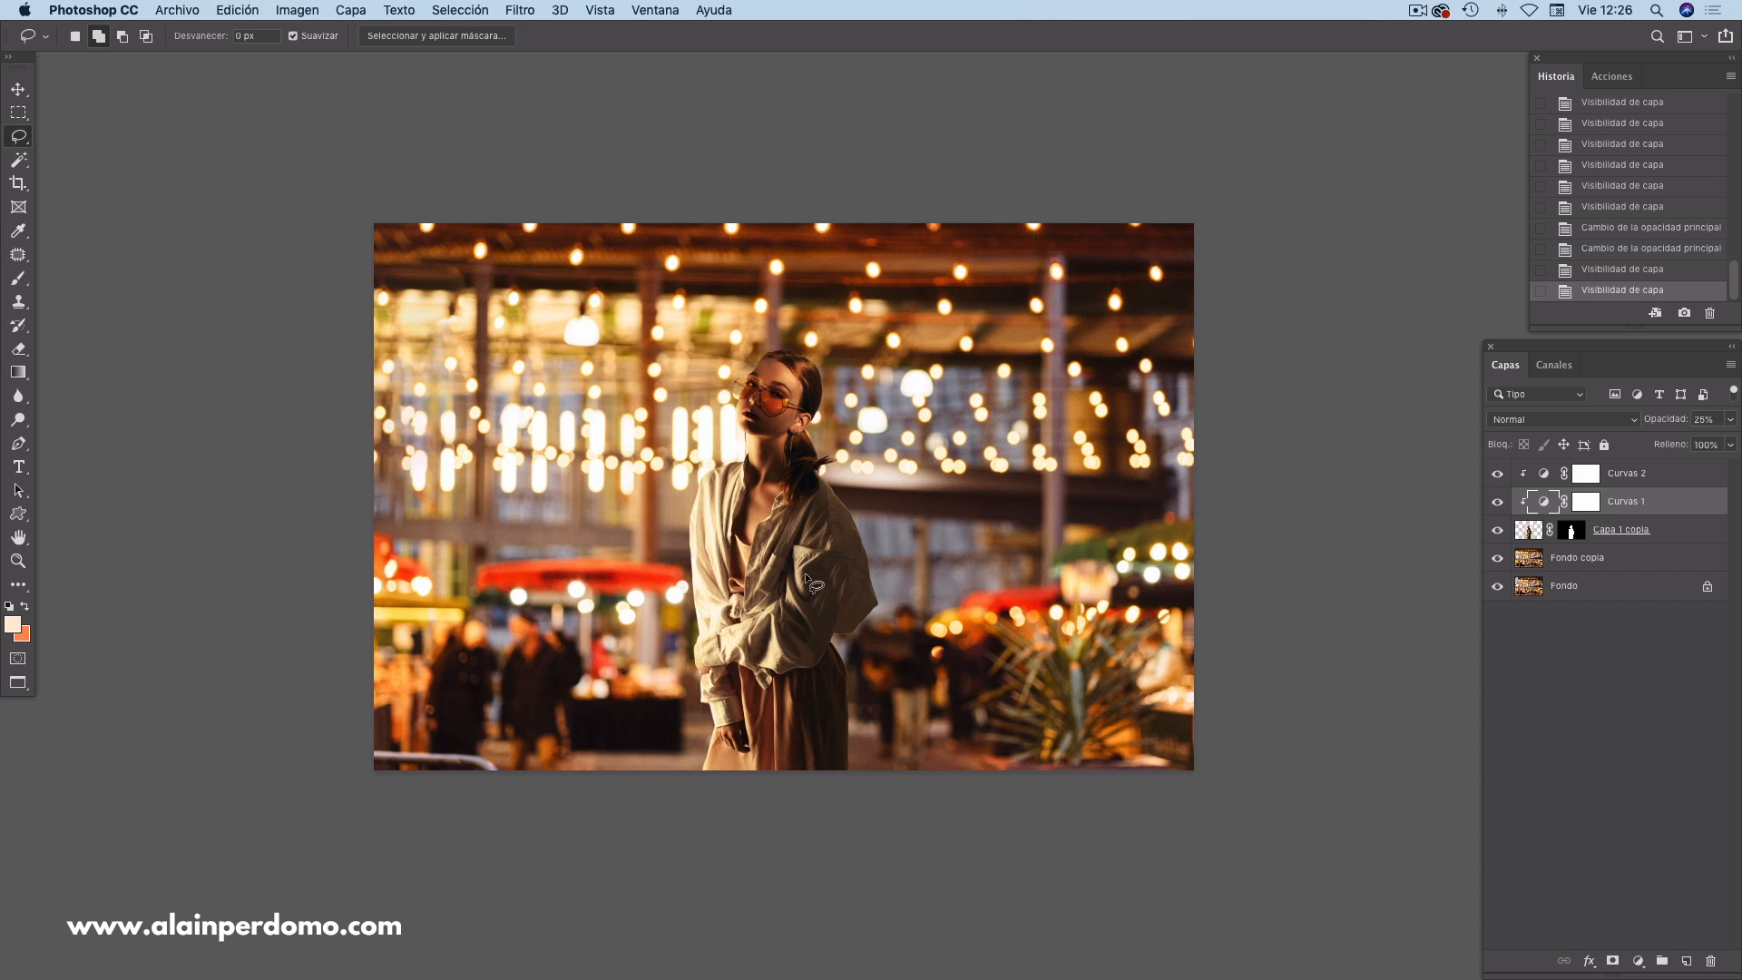
# - Move the Fondo copia layer above Curvas 2 and clip it to the model with a clipping mask
pyautogui.click(1533, 564)
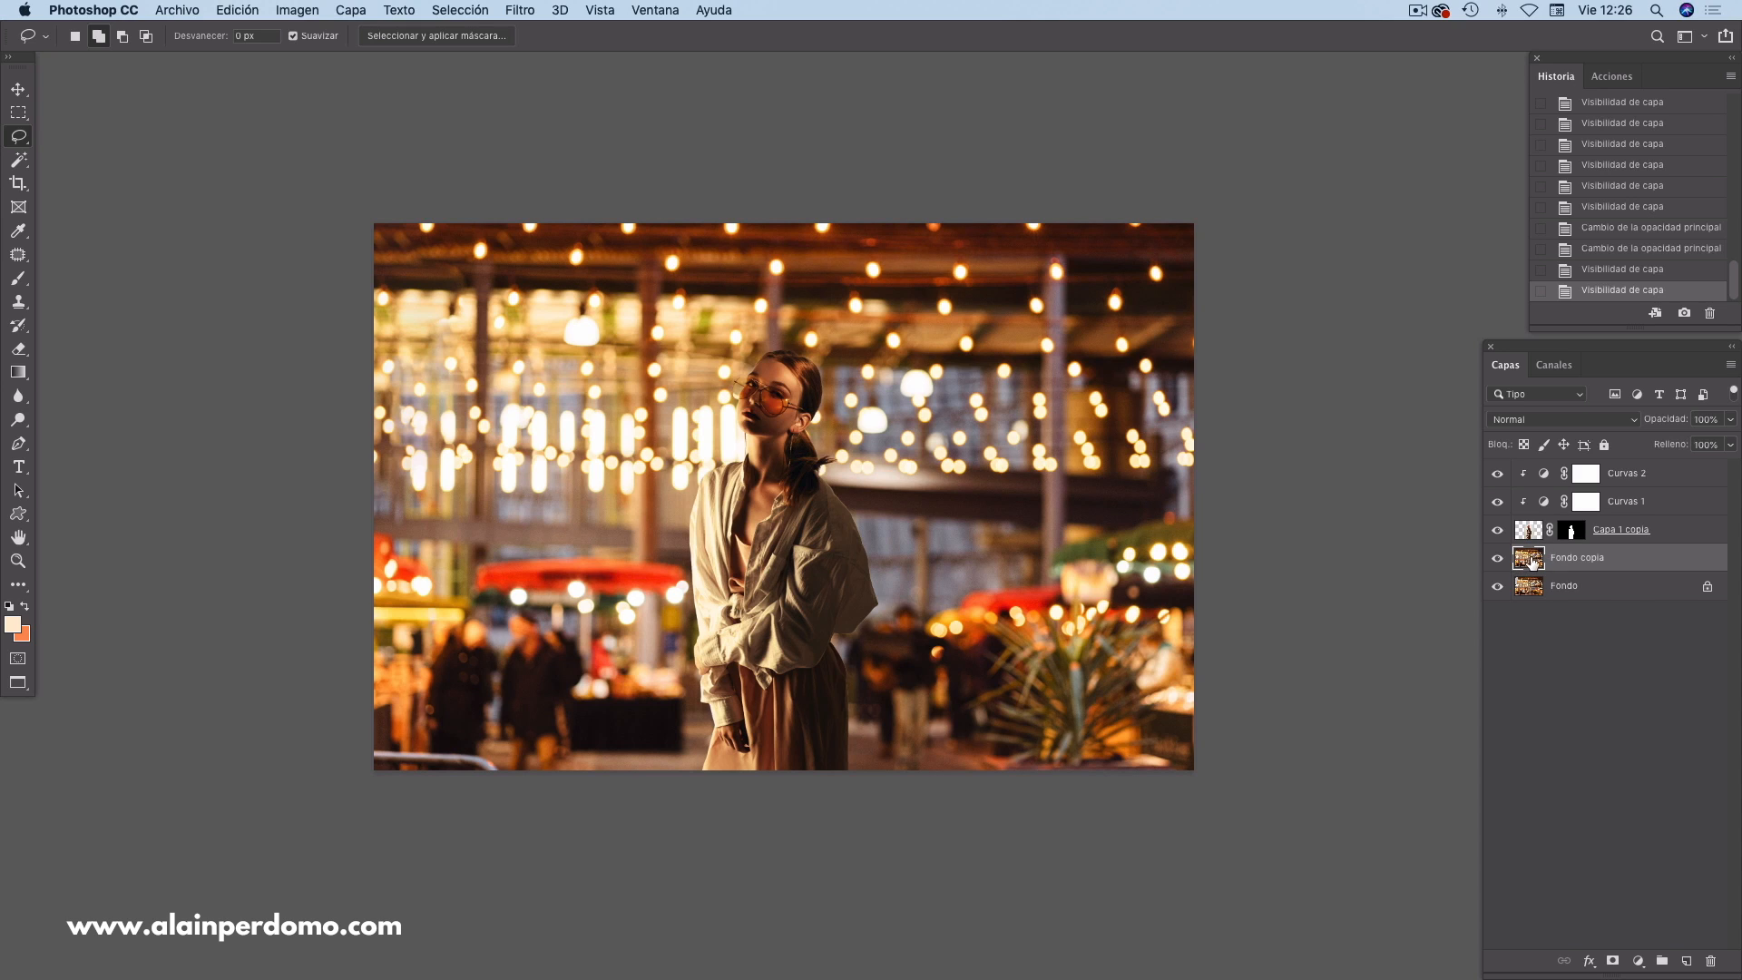
pyautogui.moveTo(1530, 563); pyautogui.dragTo(1533, 464)
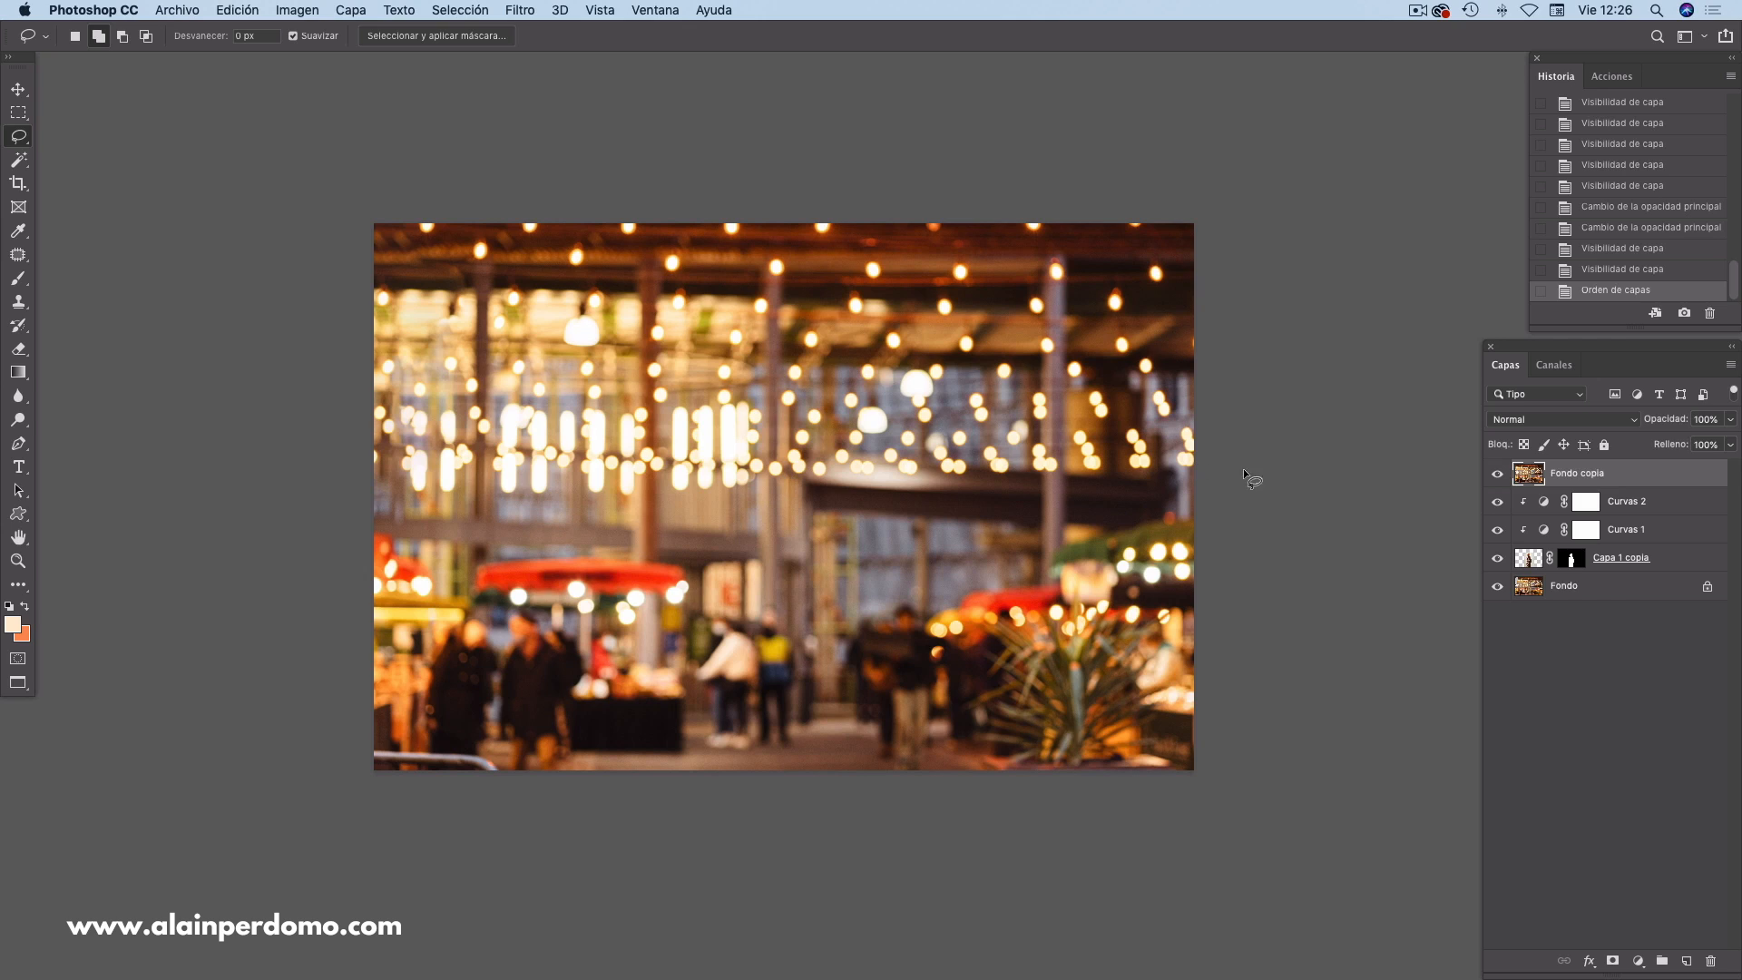
pyautogui.moveTo(1519, 491); pyautogui.dragTo(1527, 490)
pyautogui.keyDown('alt'); pyautogui.click(1527, 488); pyautogui.keyUp('alt')
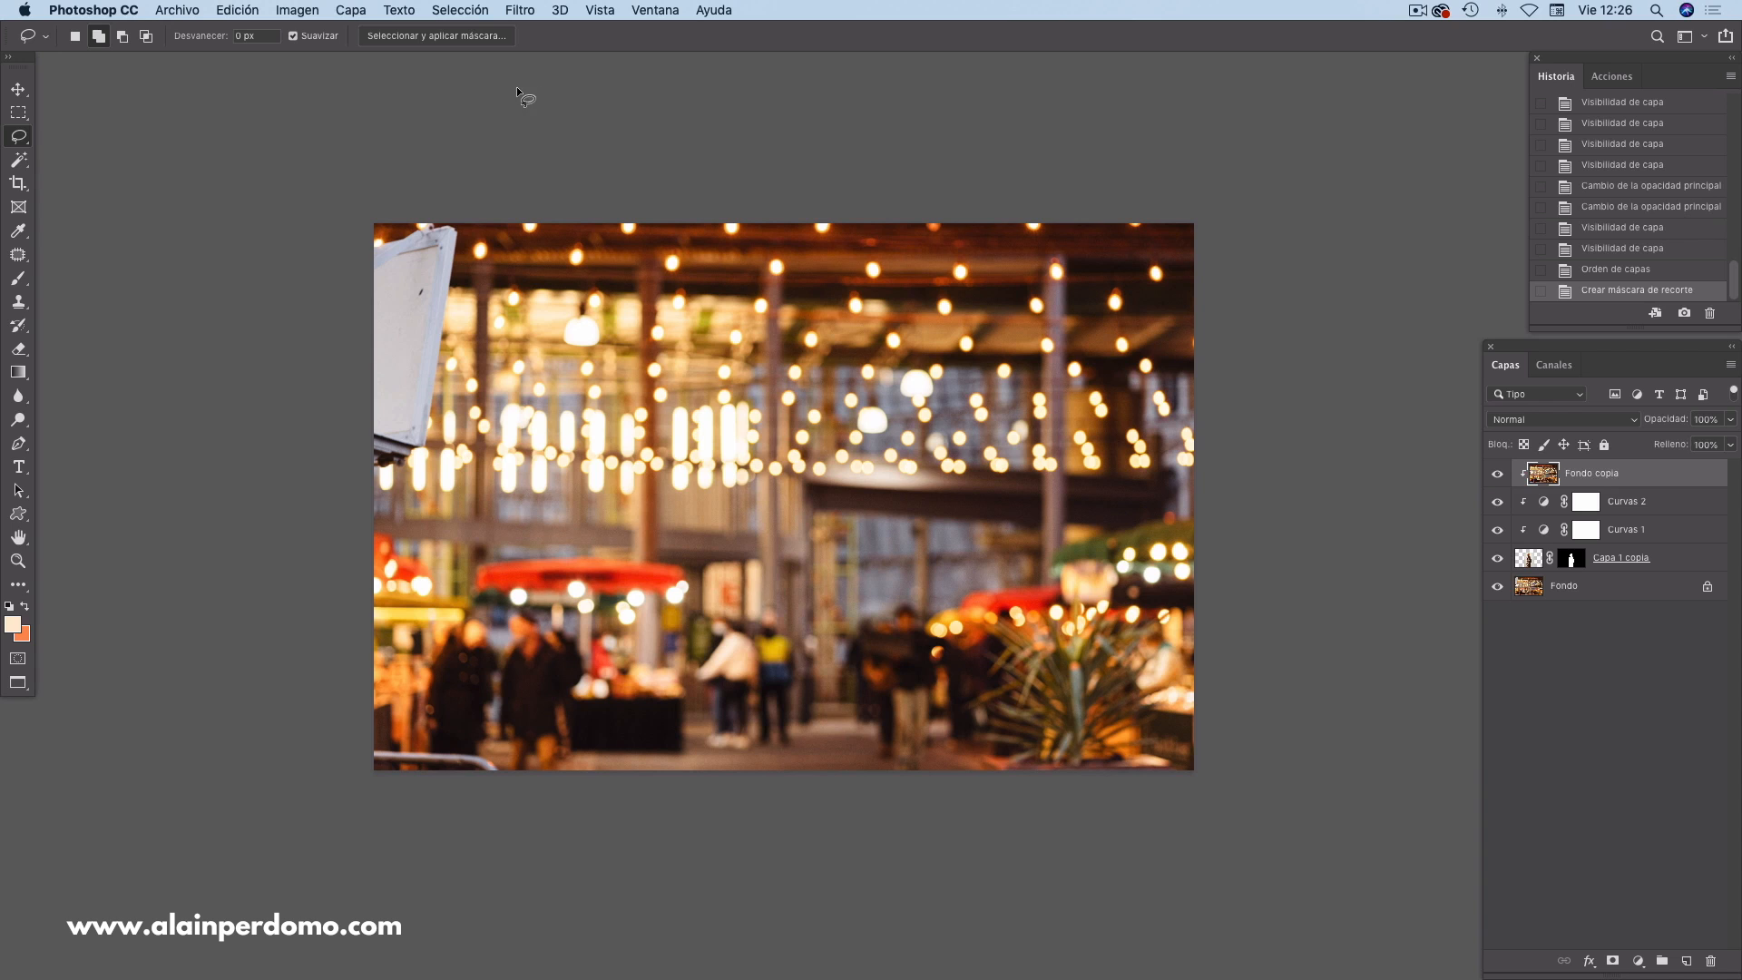
# - Apply a Gaussian blur with a radius of 1000 pixels to the clipped Fondo copia layer
pyautogui.click(508, 10)
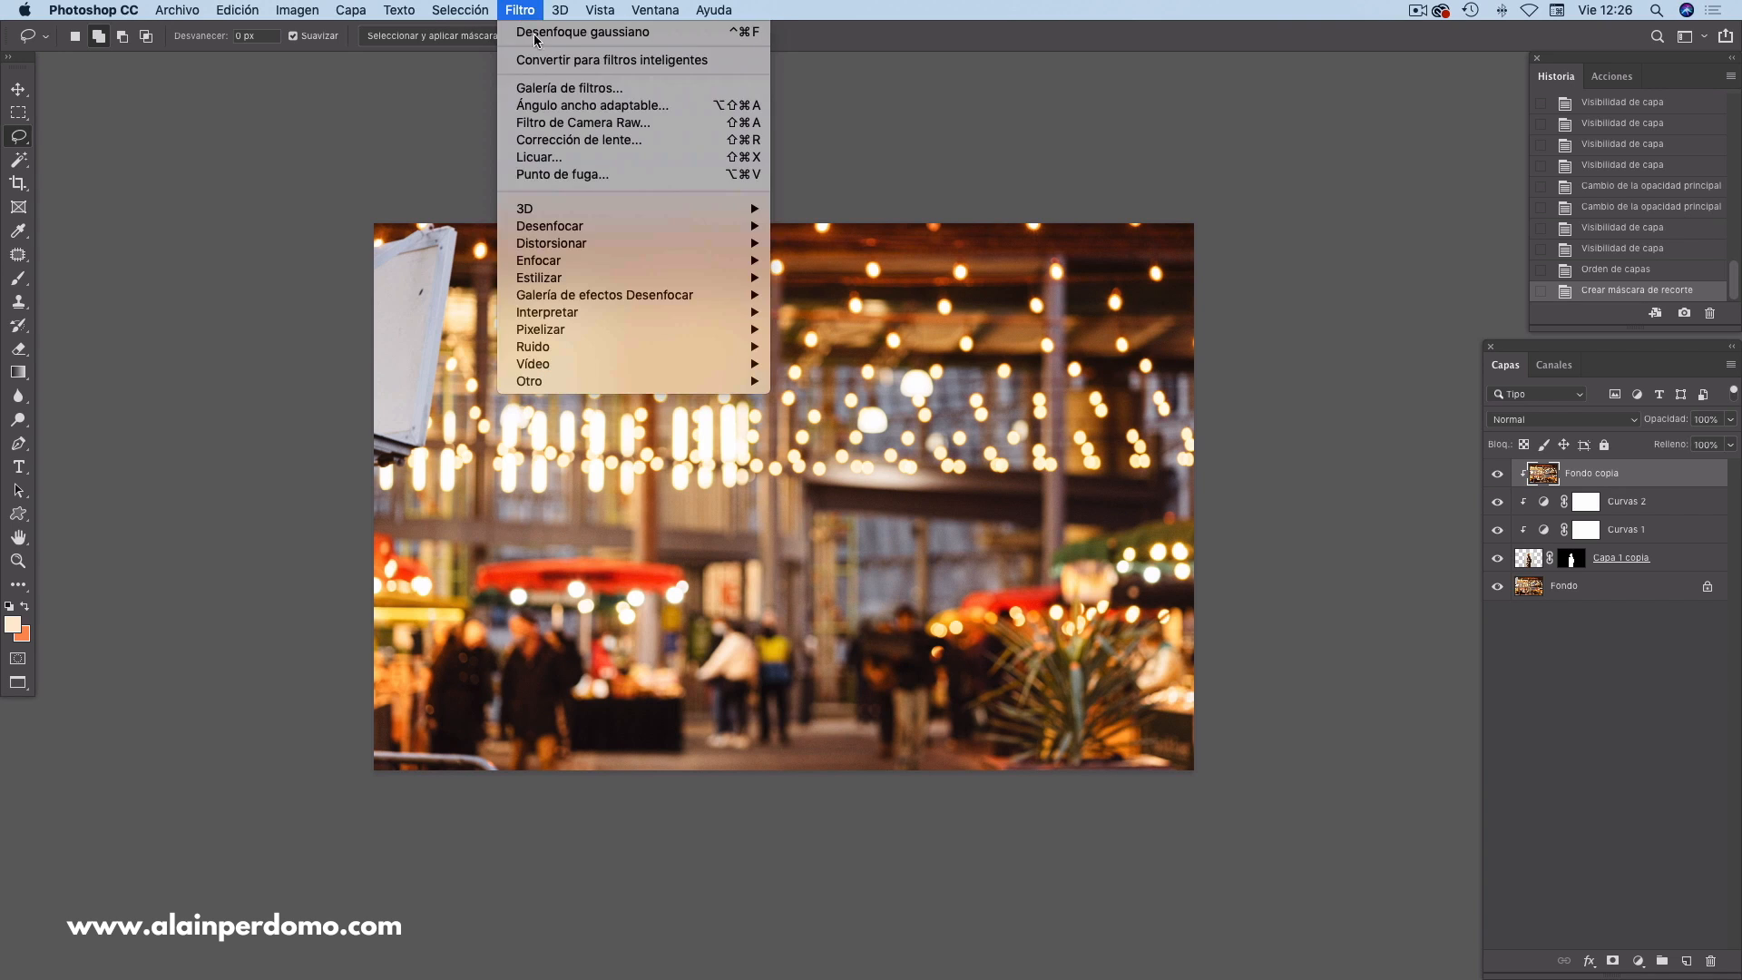
pyautogui.moveTo(580, 226)
pyautogui.click(902, 346)
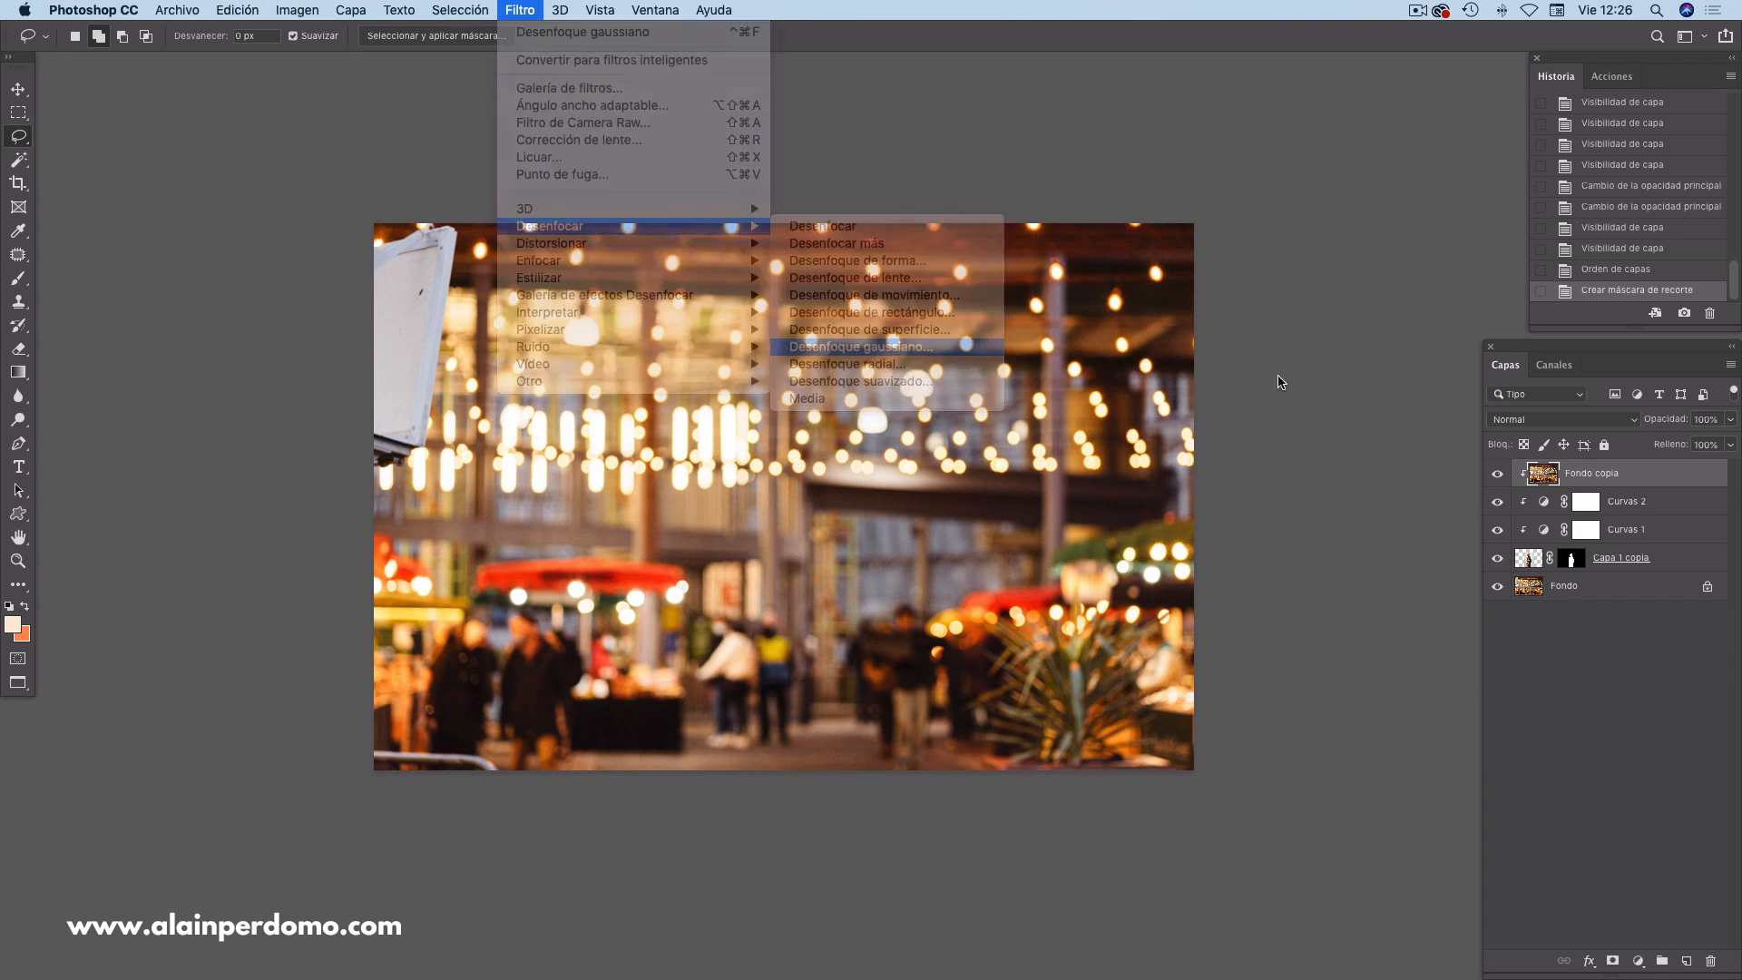
pyautogui.moveTo(1160, 666); pyautogui.dragTo(1313, 664)
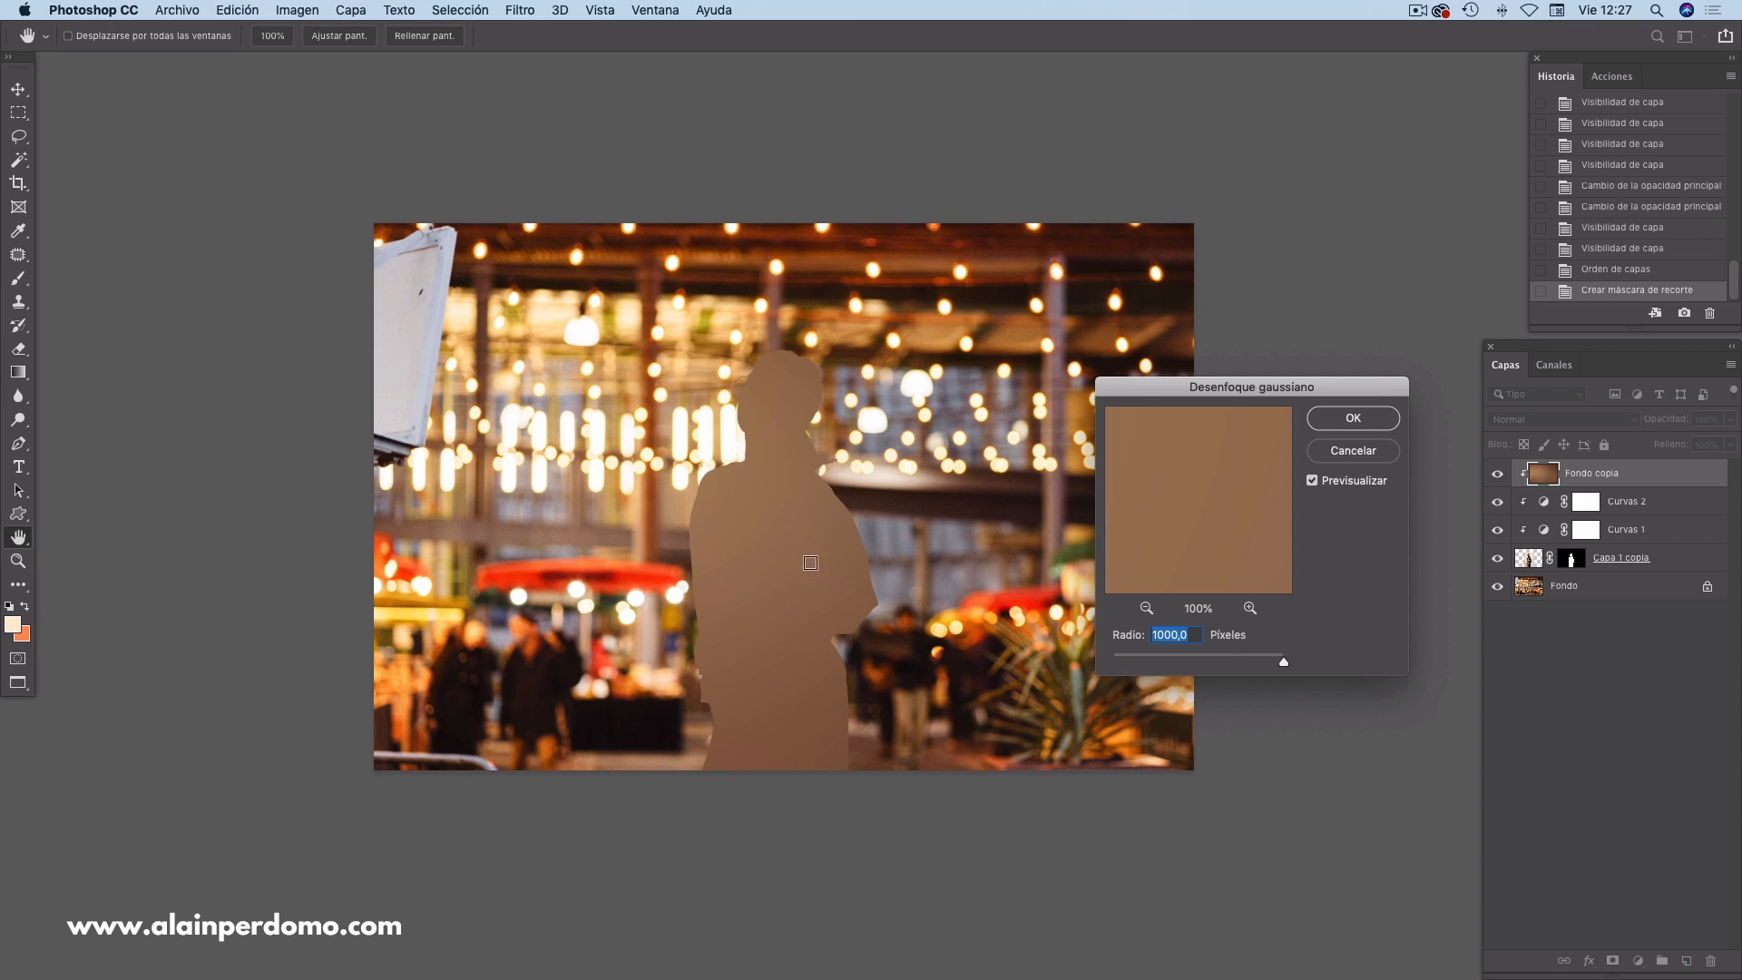
pyautogui.click(1231, 663)
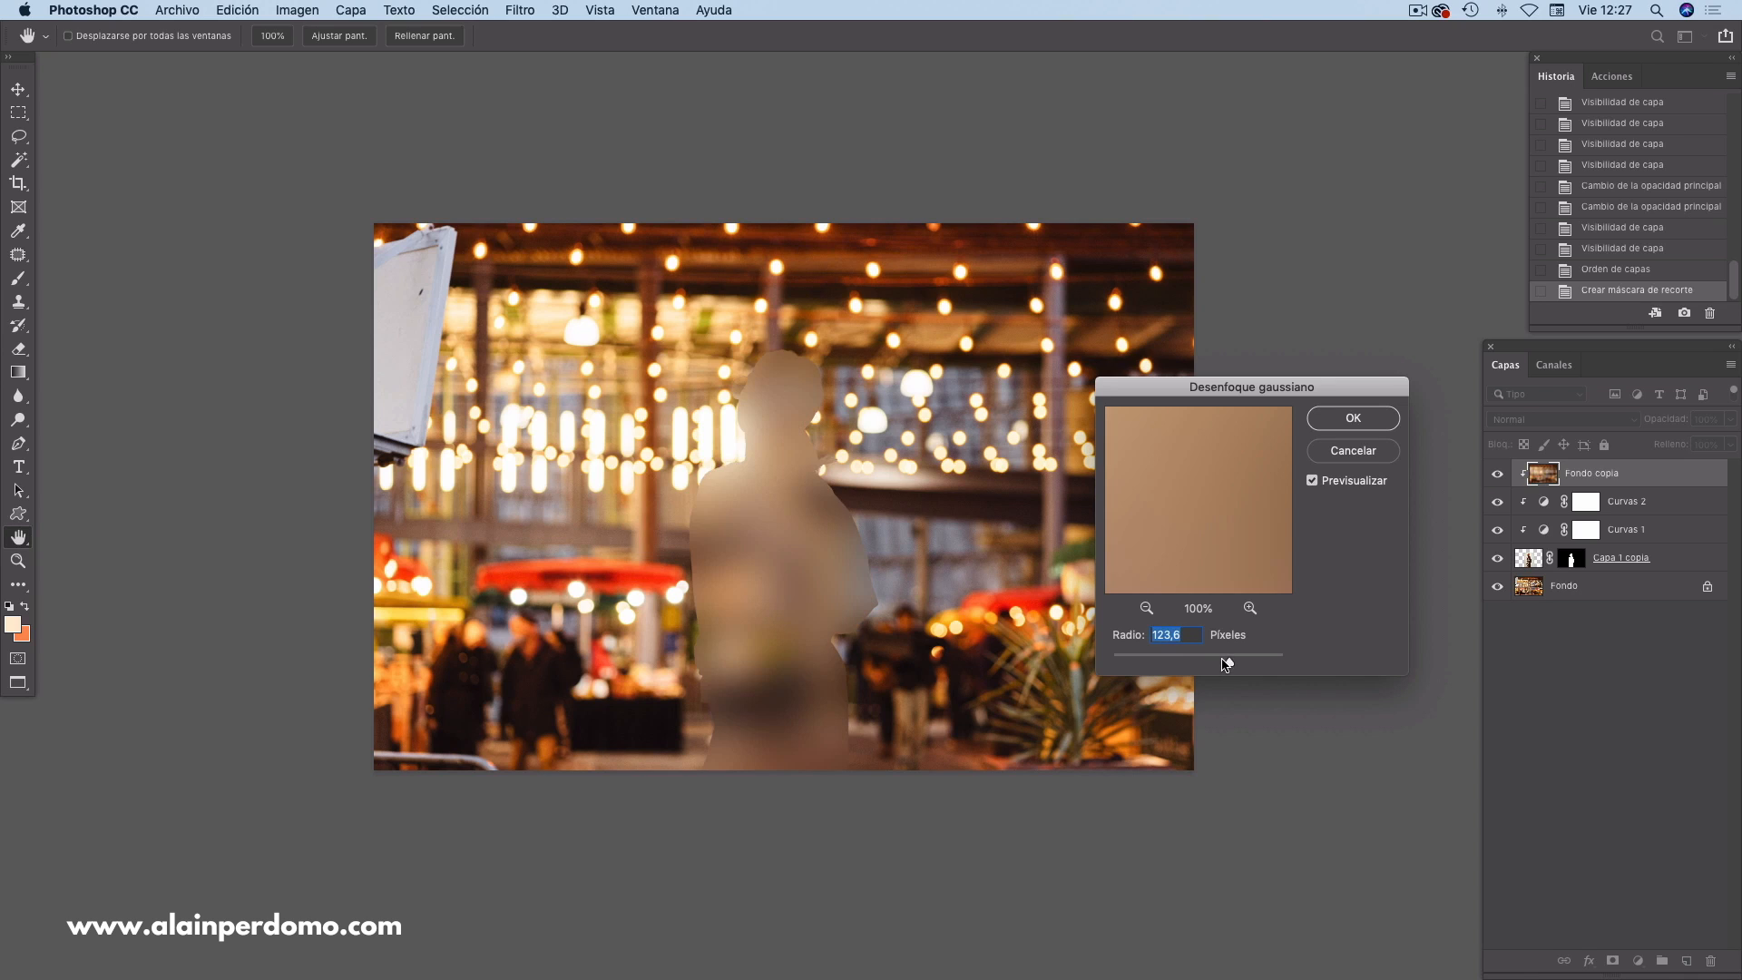
pyautogui.moveTo(1241, 664); pyautogui.dragTo(1240, 663)
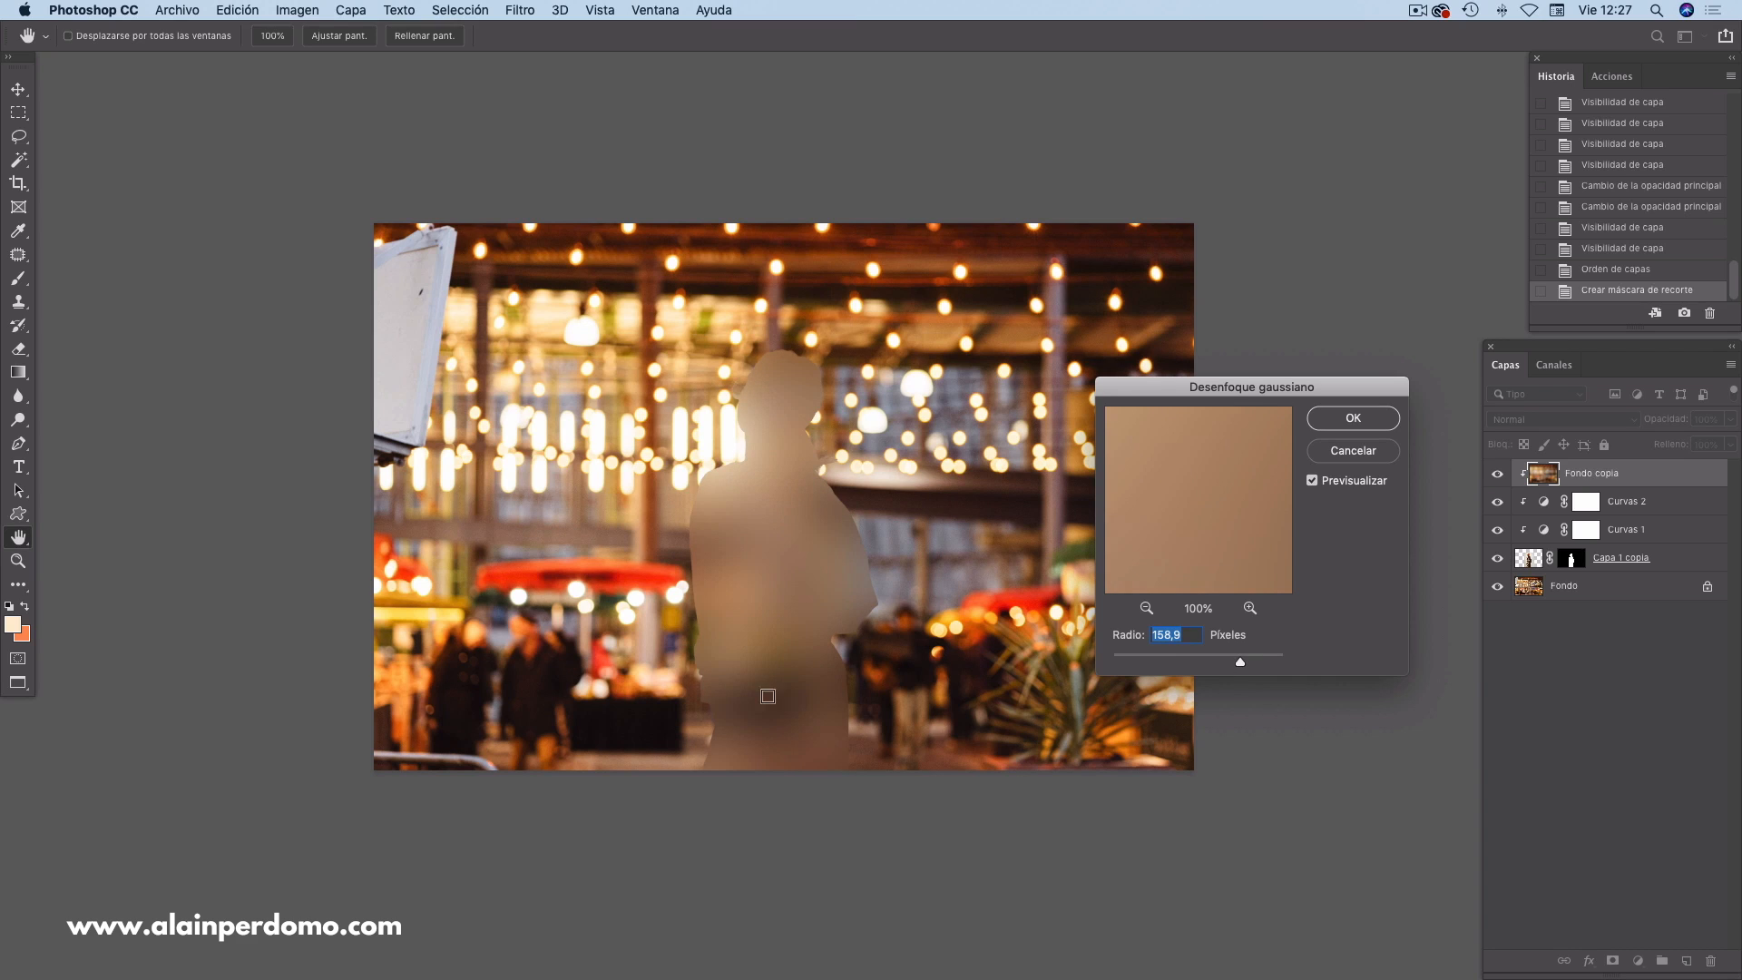
pyautogui.moveTo(1240, 663); pyautogui.dragTo(1289, 664)
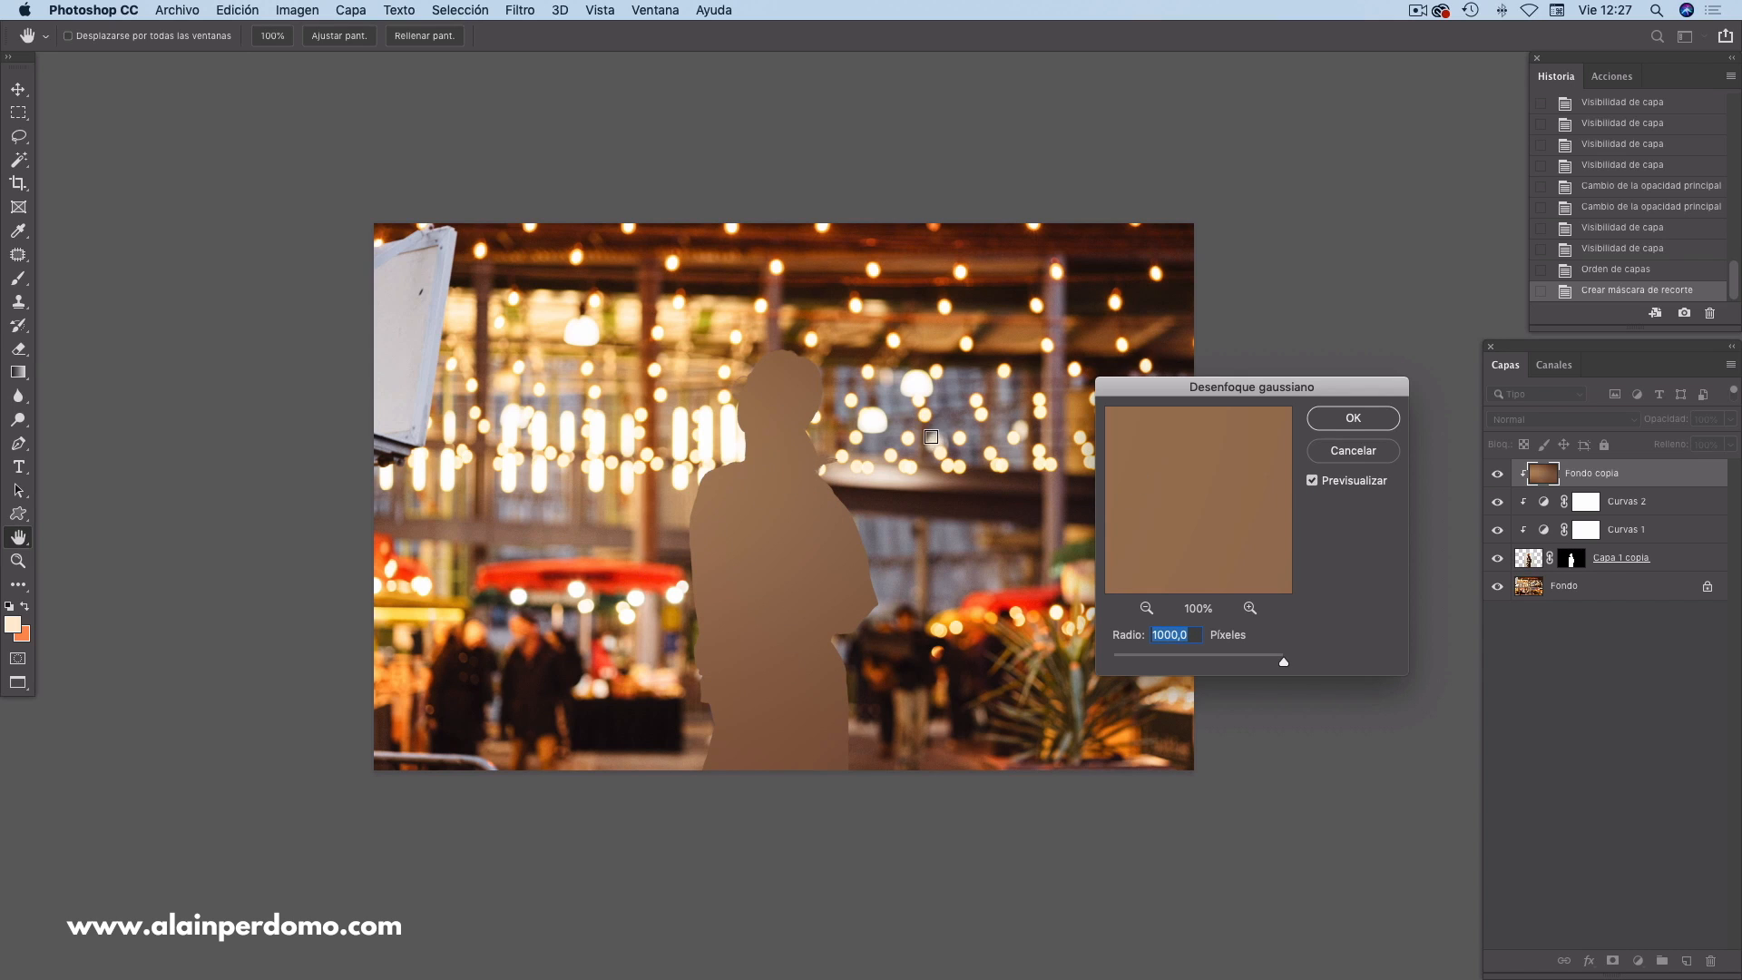
pyautogui.click(1339, 420)
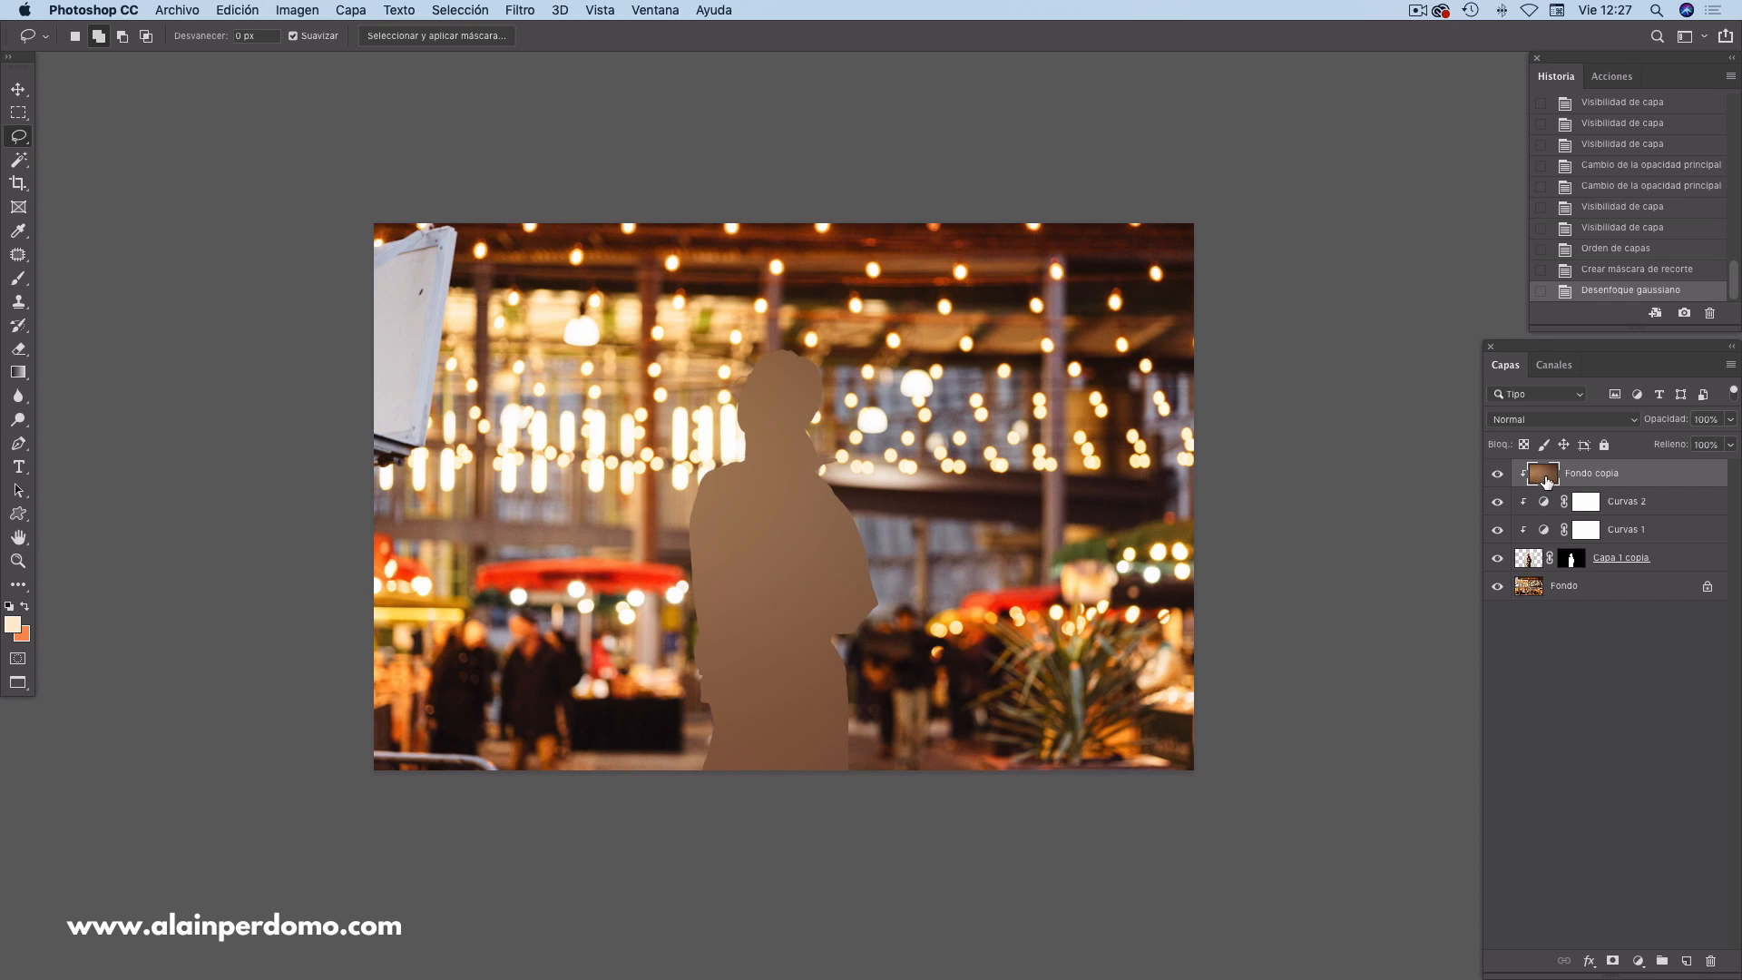
# - Set the Fondo copia layer's blend mode to Color, try different opacities and settle on 20%
pyautogui.click(1555, 423)
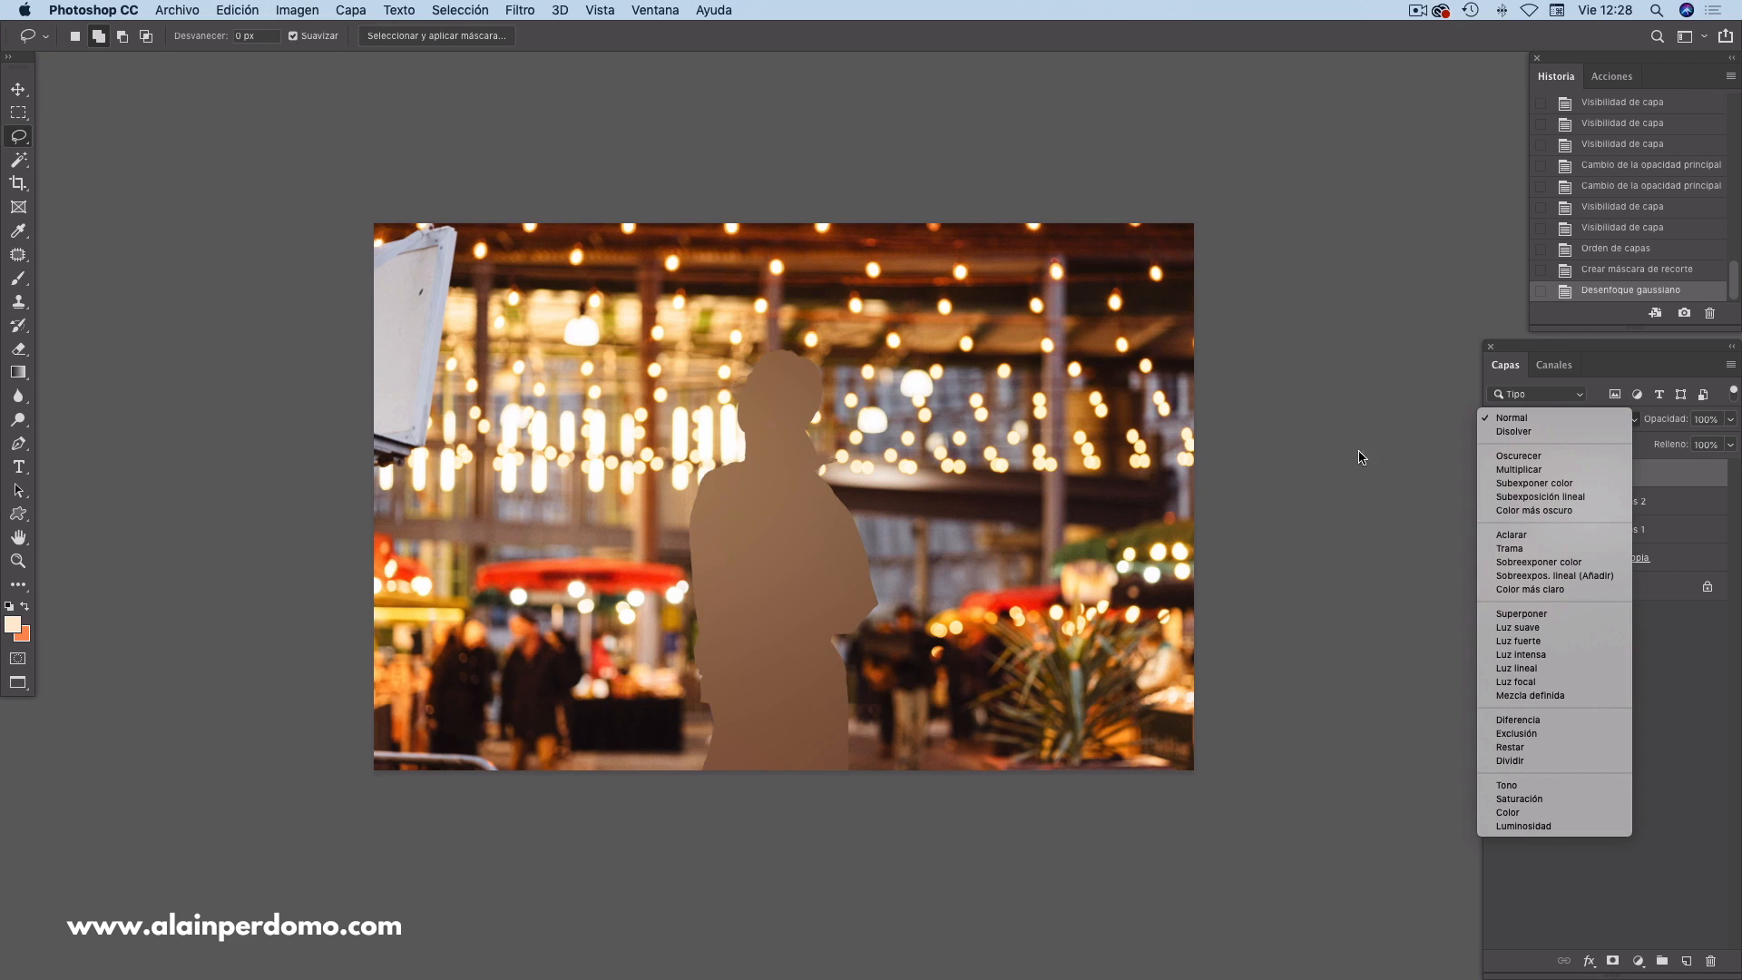
pyautogui.click(1508, 812)
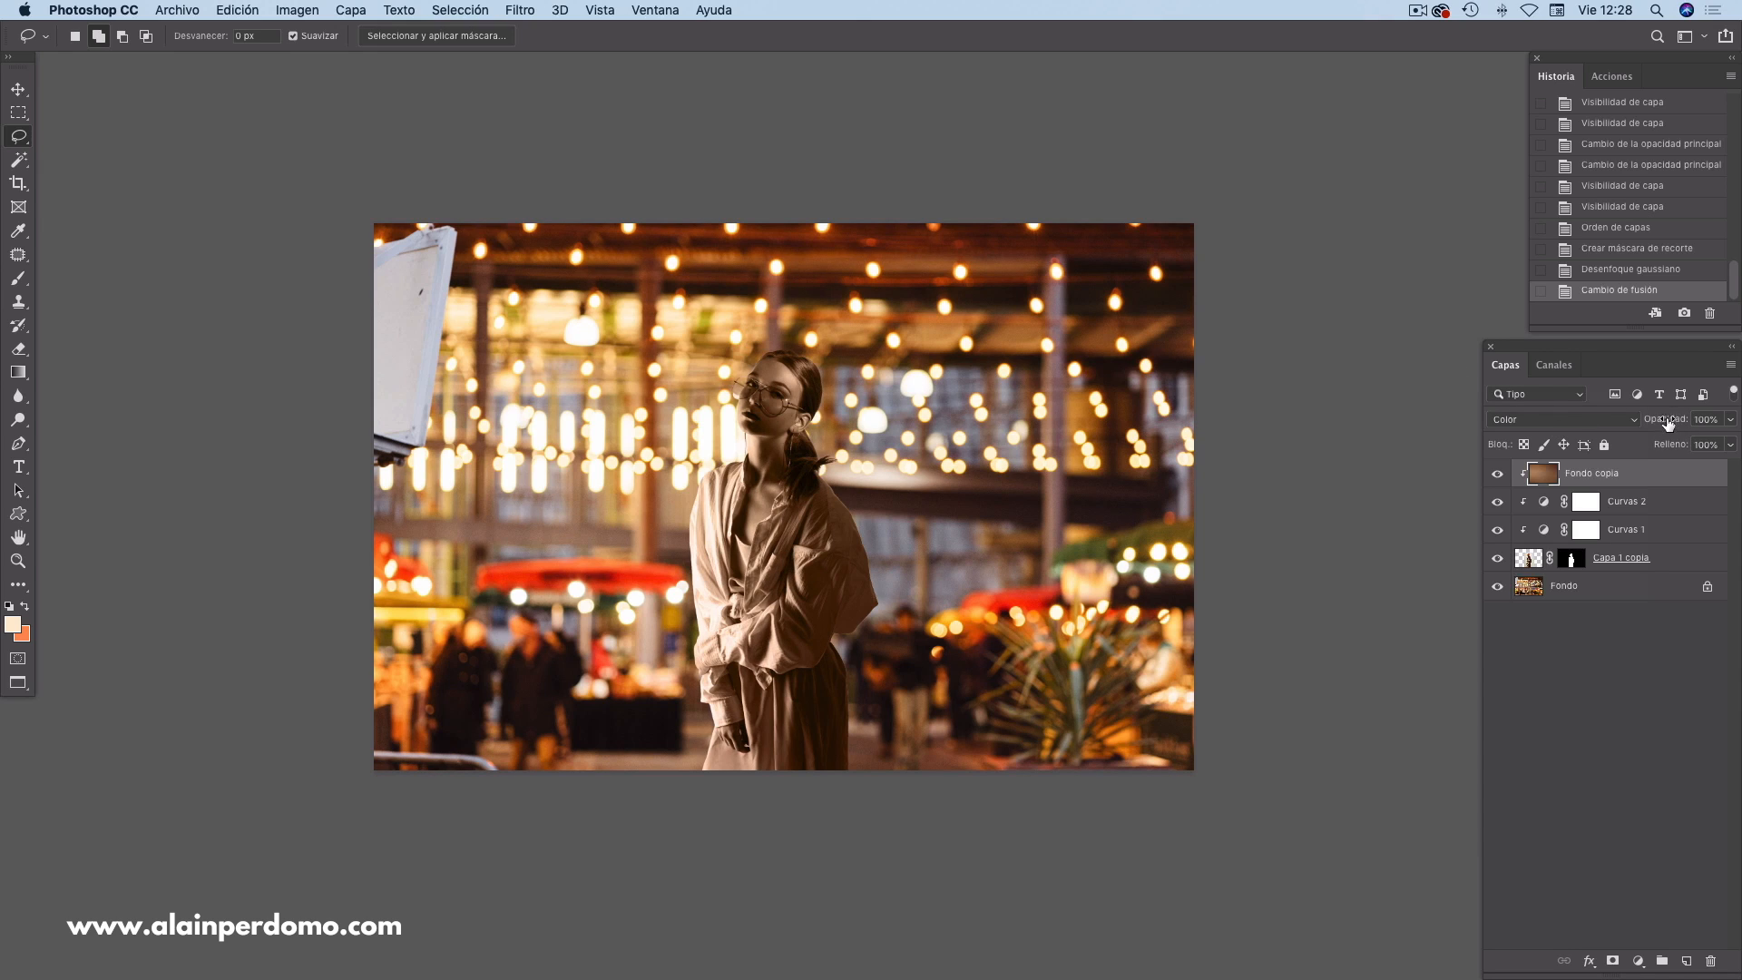
pyautogui.moveTo(1674, 423); pyautogui.dragTo(1483, 441)
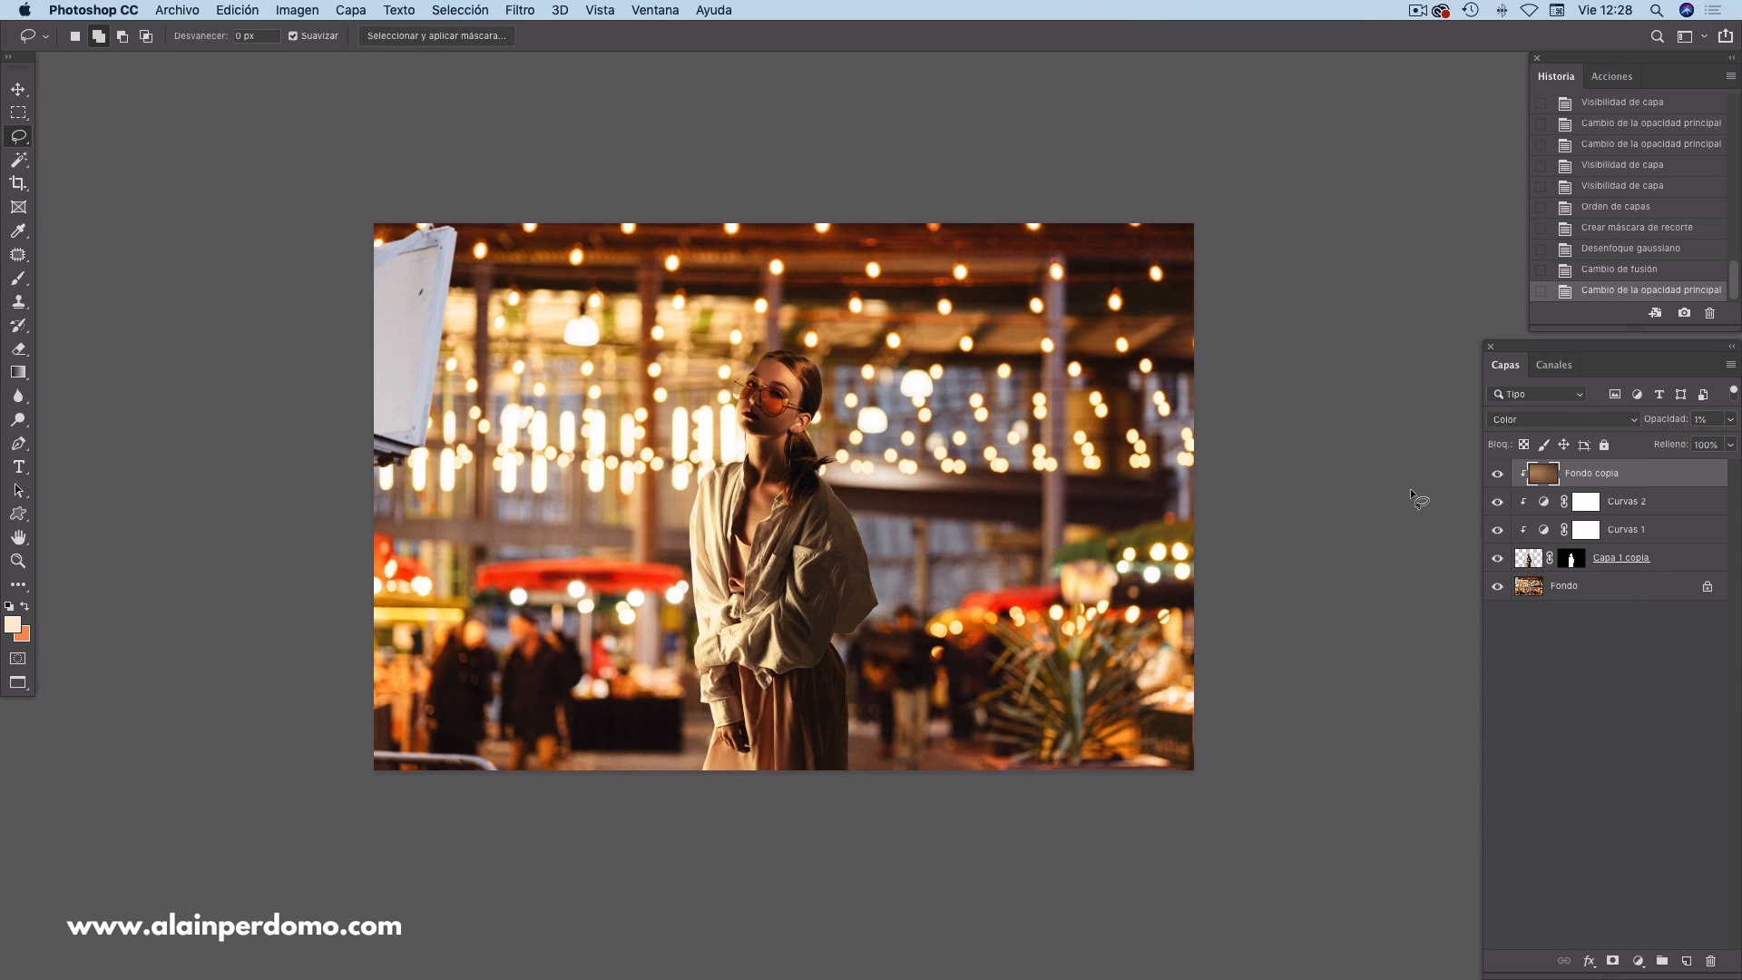
pyautogui.moveTo(1662, 419); pyautogui.dragTo(1656, 423)
pyautogui.press('Return')
pyautogui.moveTo(1657, 423); pyautogui.dragTo(1709, 420)
pyautogui.press('Return')
pyautogui.moveTo(1660, 421); pyautogui.dragTo(1698, 420)
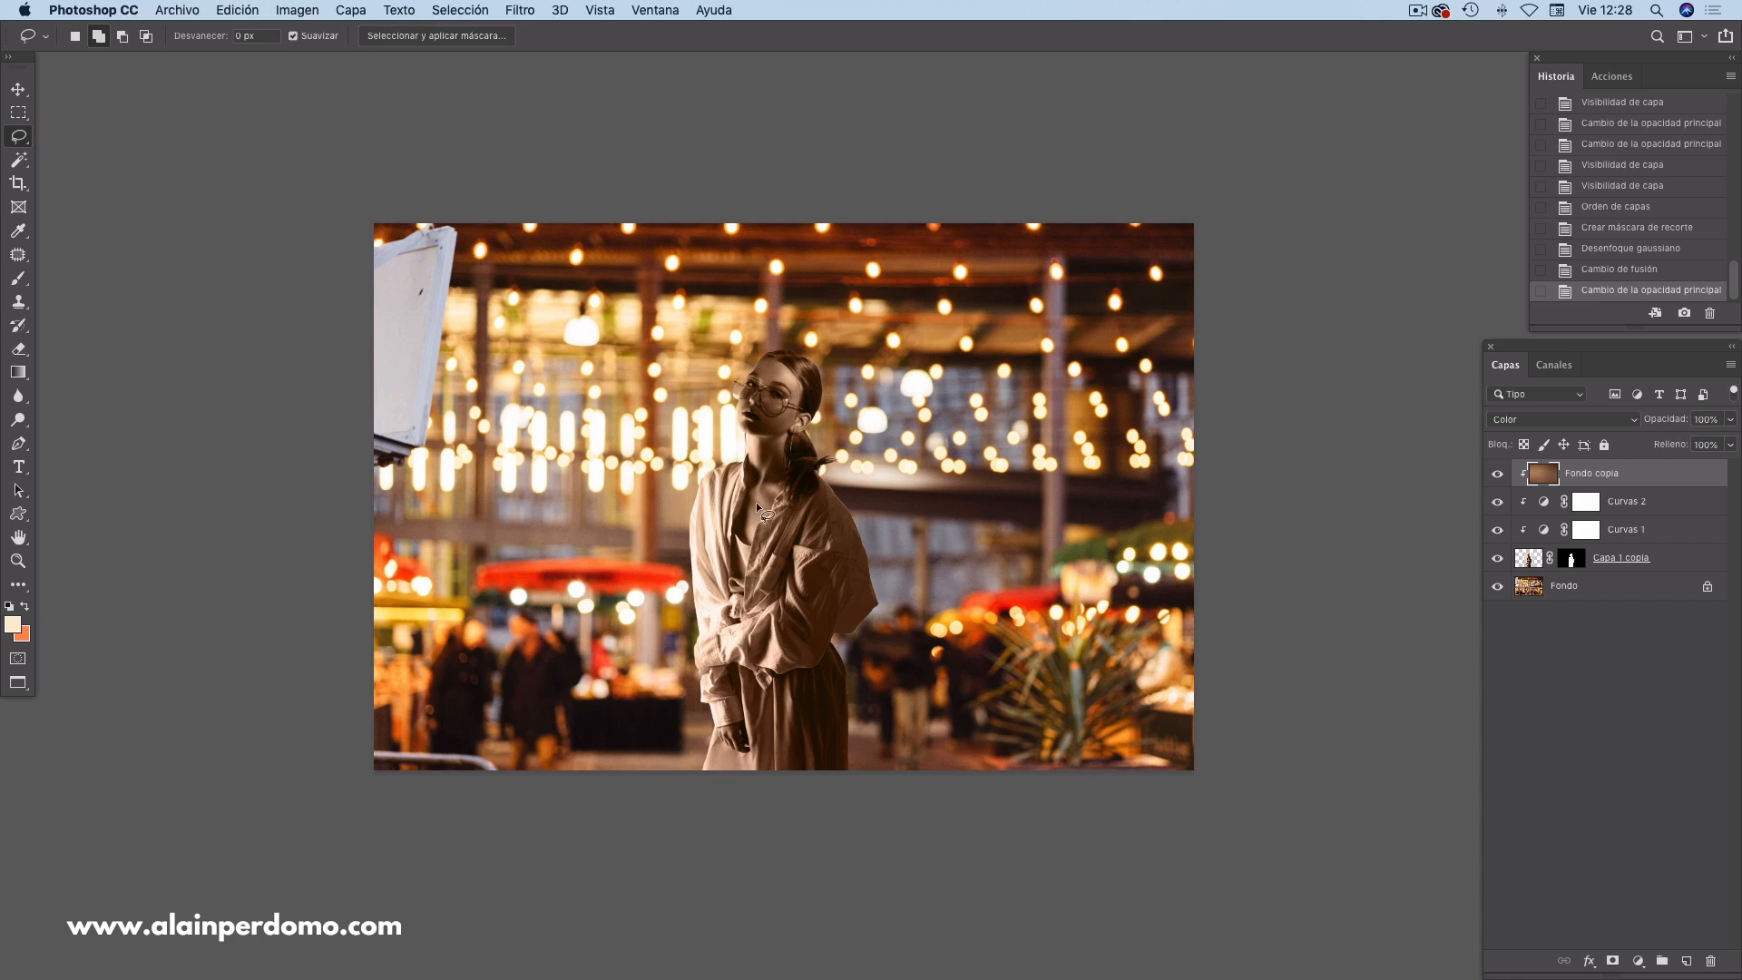
pyautogui.moveTo(1683, 430); pyautogui.dragTo(1586, 420)
pyautogui.moveTo(1712, 419); pyautogui.dragTo(1594, 441)
# - Compare the model with and without the blurred Fondo copia tint by toggling that layer's visibility, both in full view and closer up
pyautogui.click(1497, 473)
pyautogui.click(1498, 476)
pyautogui.click(1497, 475)
pyautogui.click(1497, 476)
pyautogui.click(1497, 476)
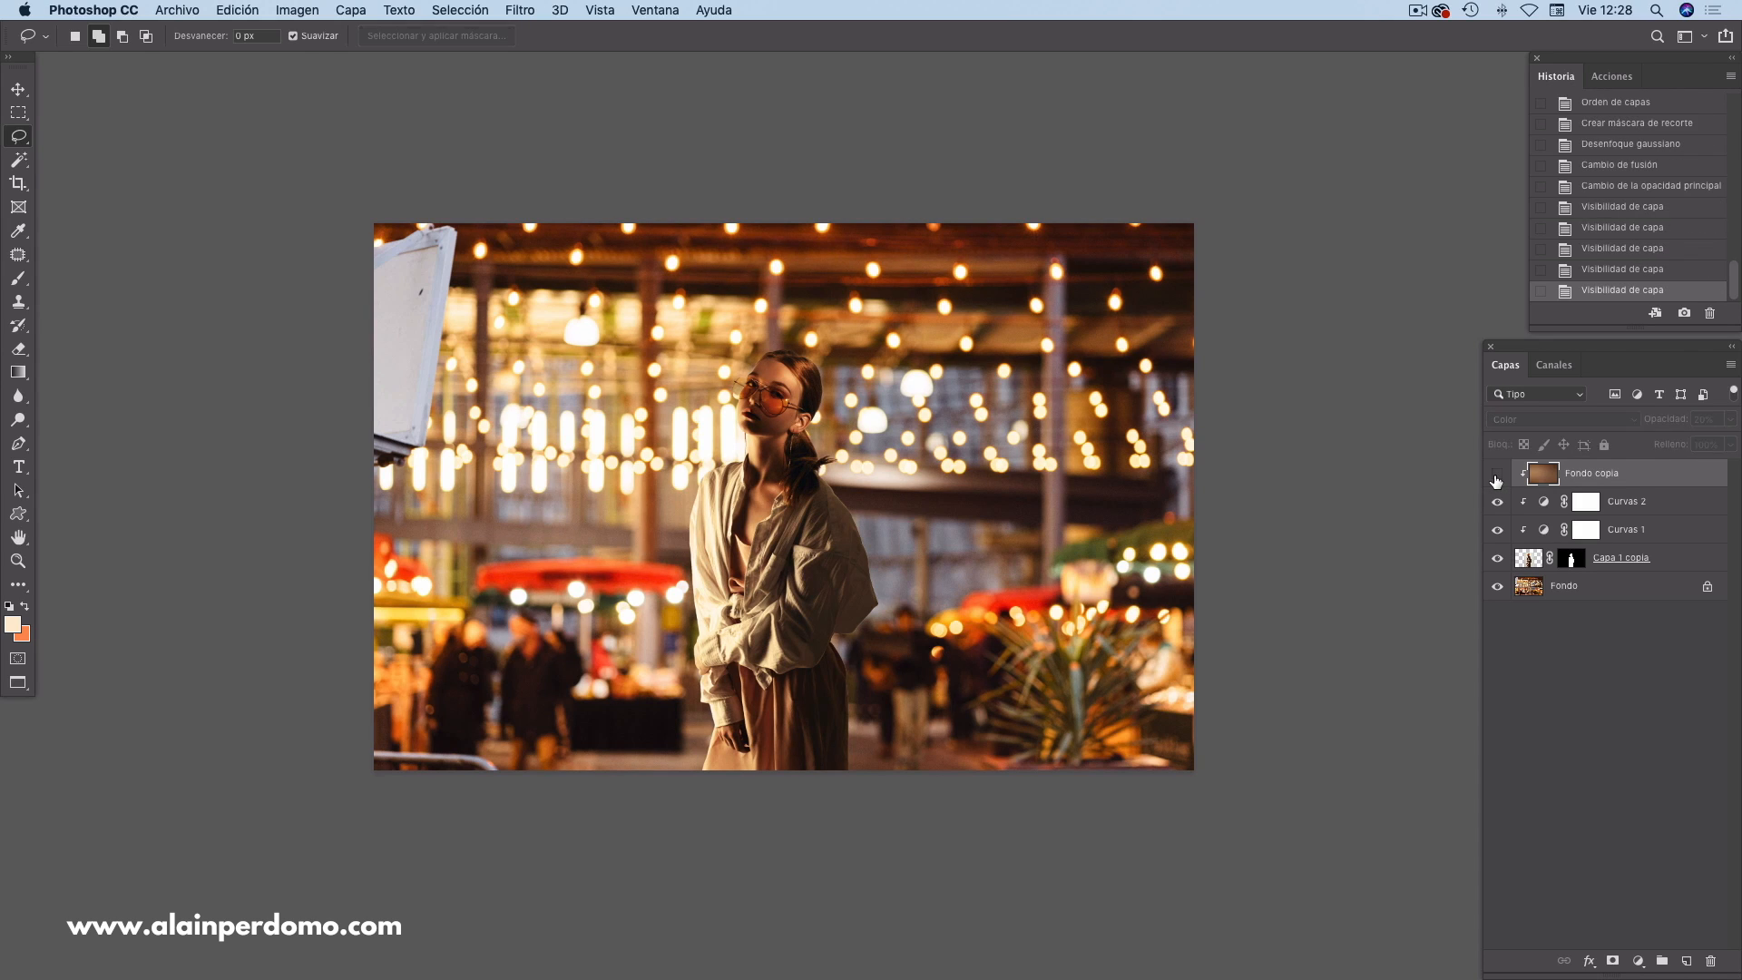
pyautogui.click(1498, 476)
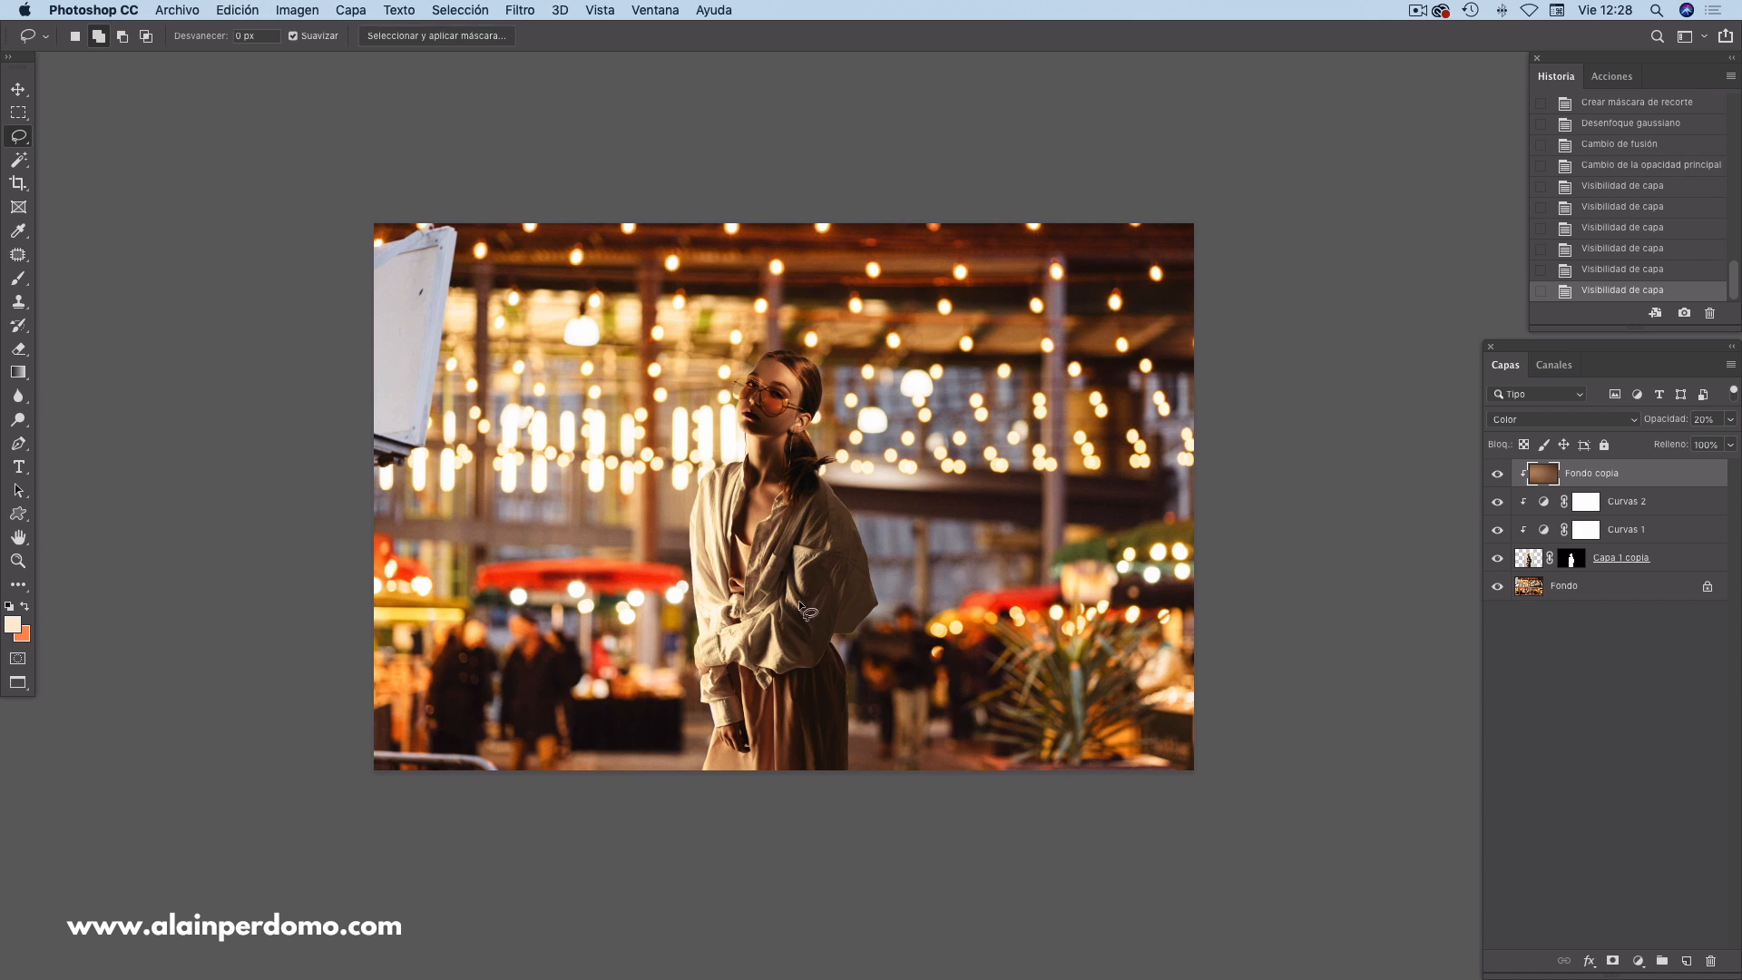
pyautogui.press('super+plus')
pyautogui.scroll(-2, 787, 595)
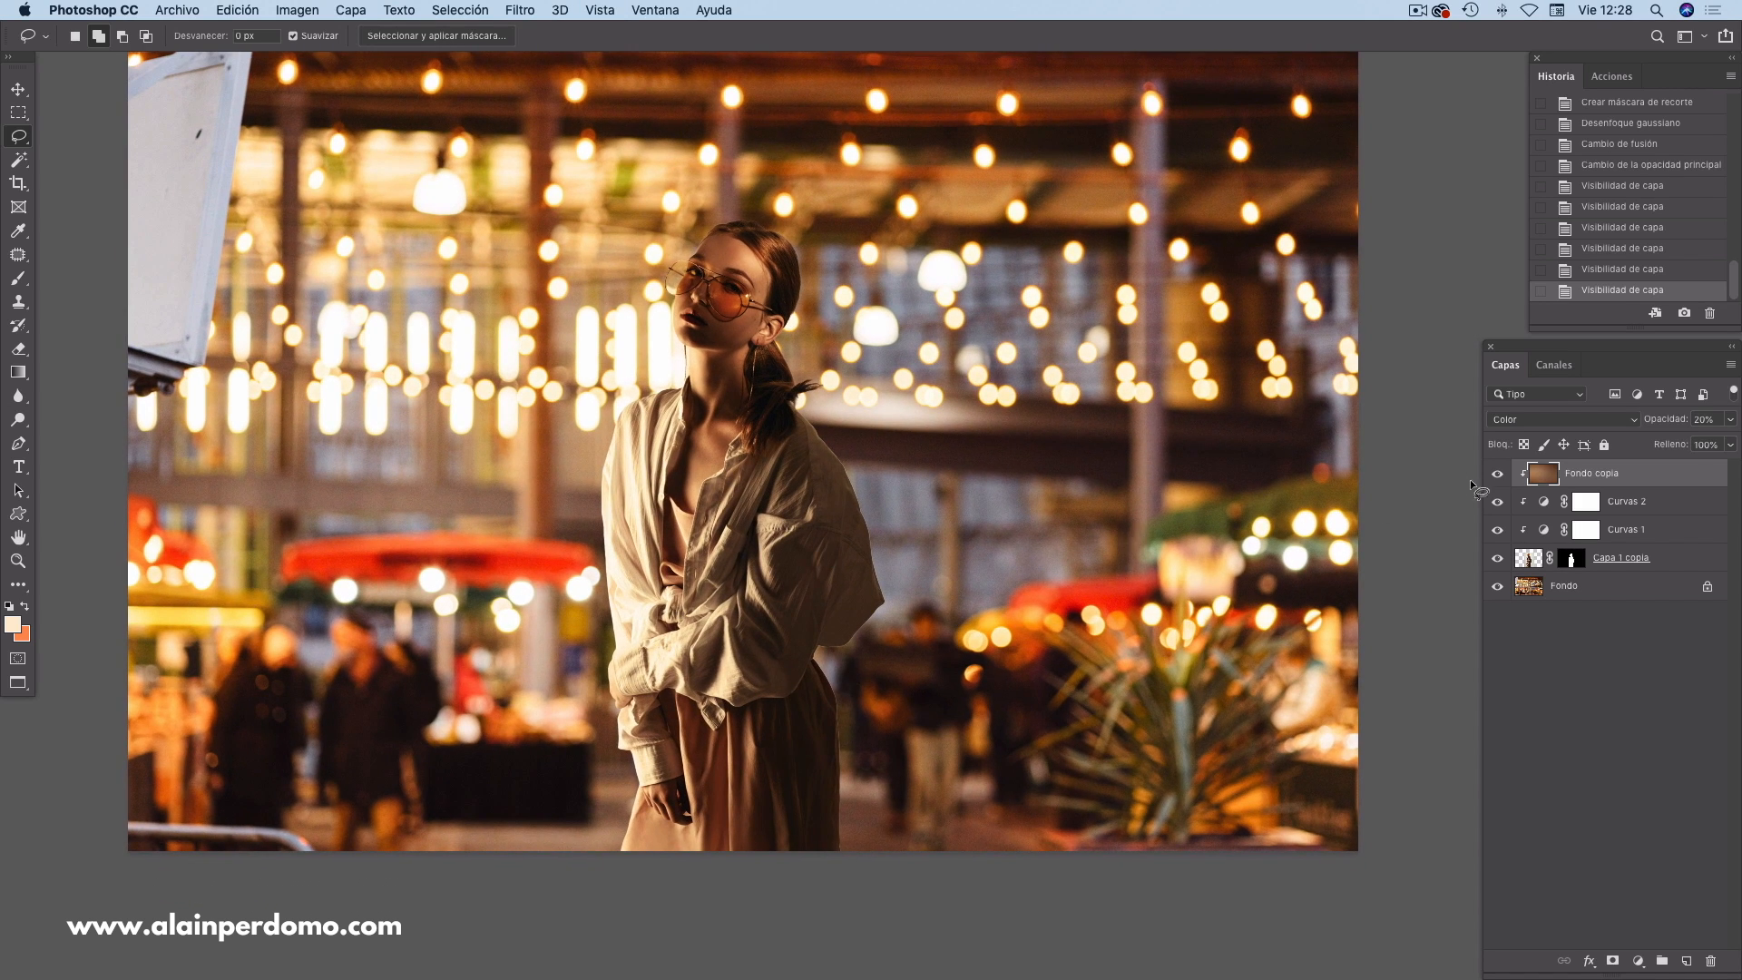
pyautogui.click(1497, 474)
pyautogui.click(1497, 474)
pyautogui.click(1497, 474)
pyautogui.click(1497, 473)
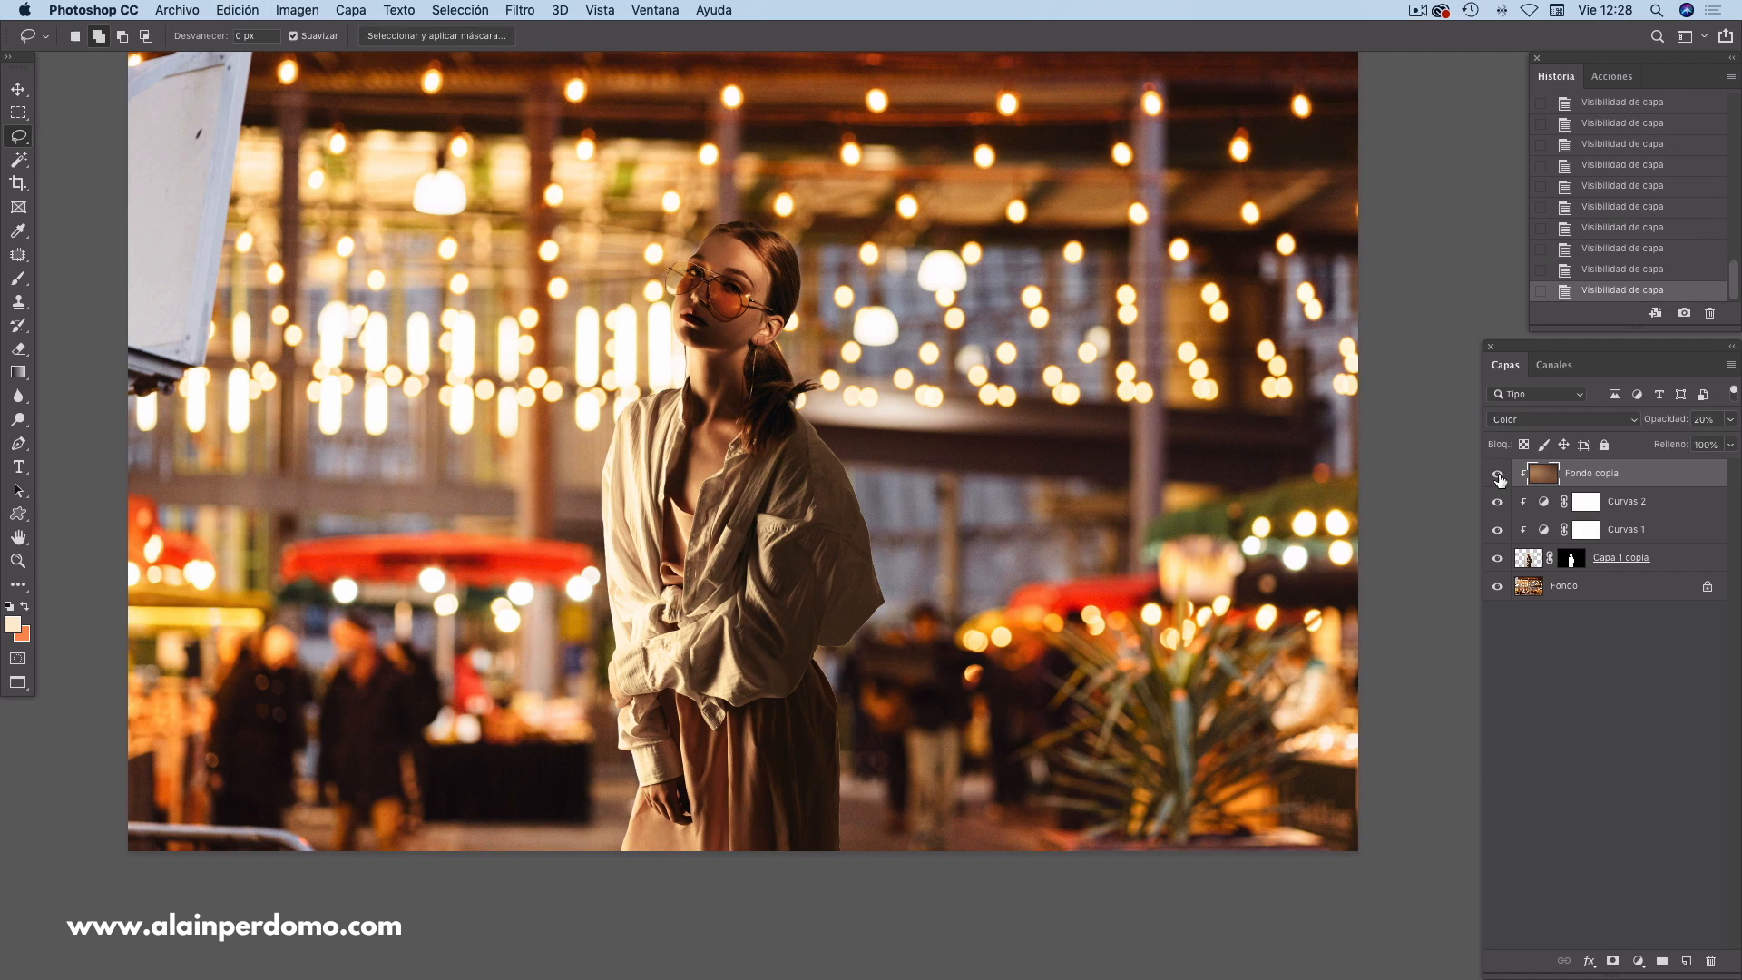
pyautogui.click(1497, 474)
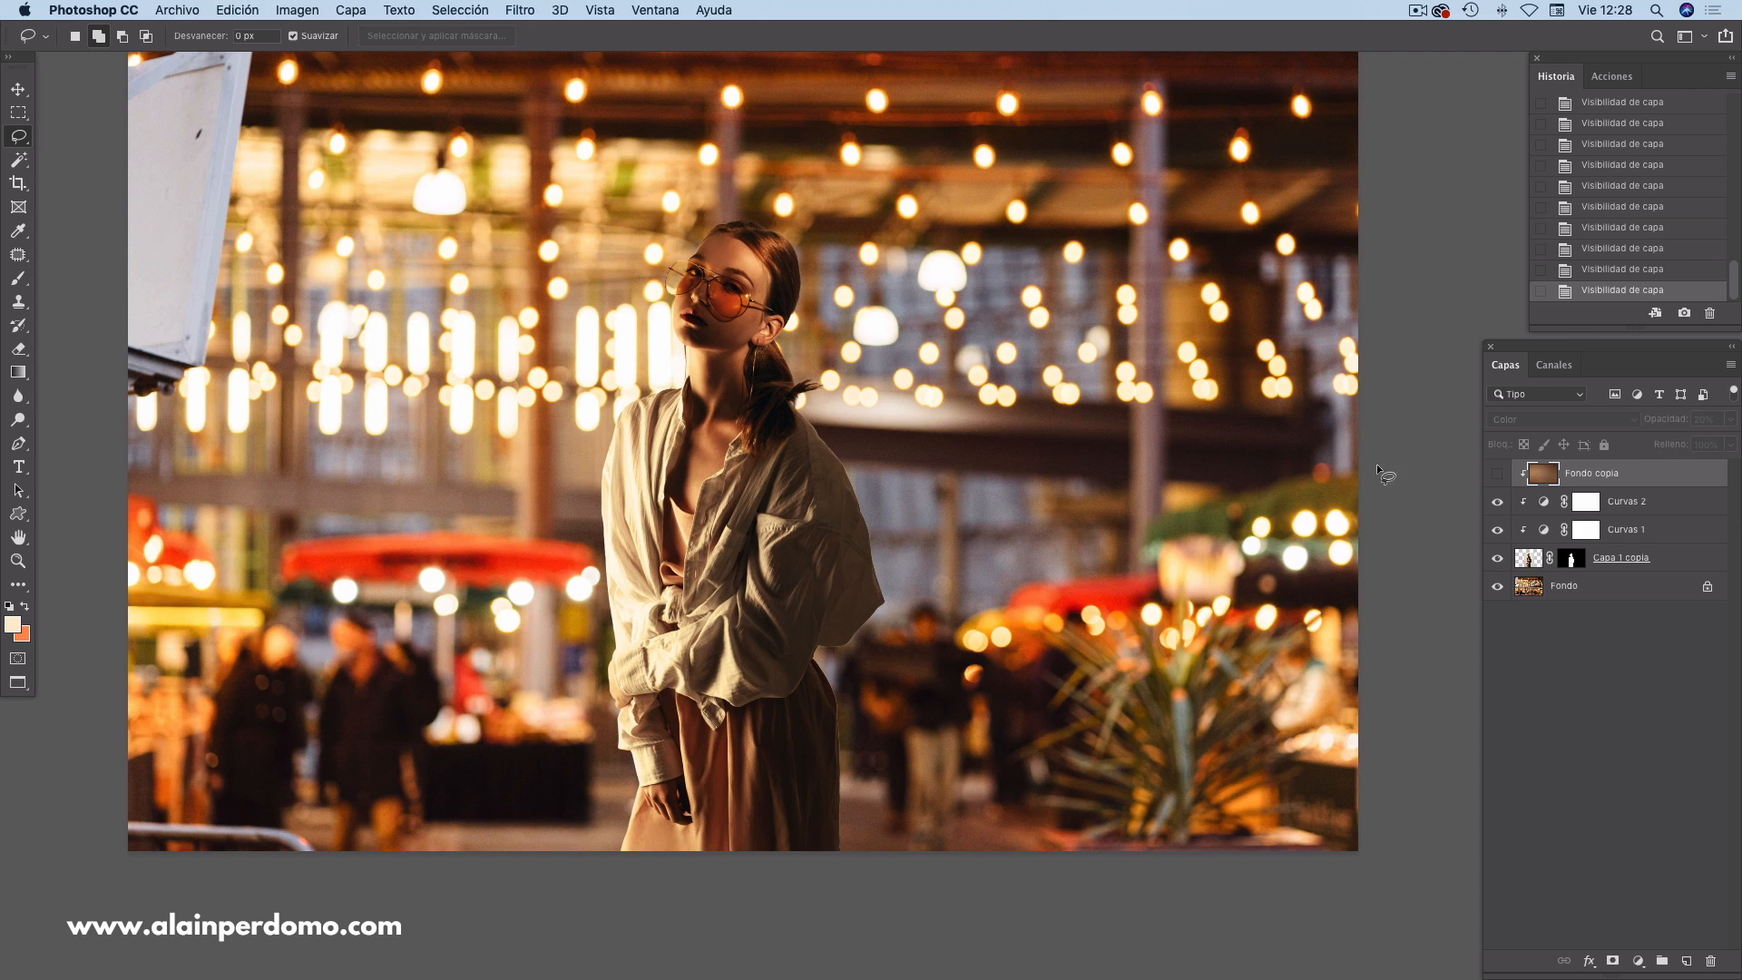
# - Turn the Fondo copia layer's visibility back on and duplicate the Fondo background layer
pyautogui.click(1497, 473)
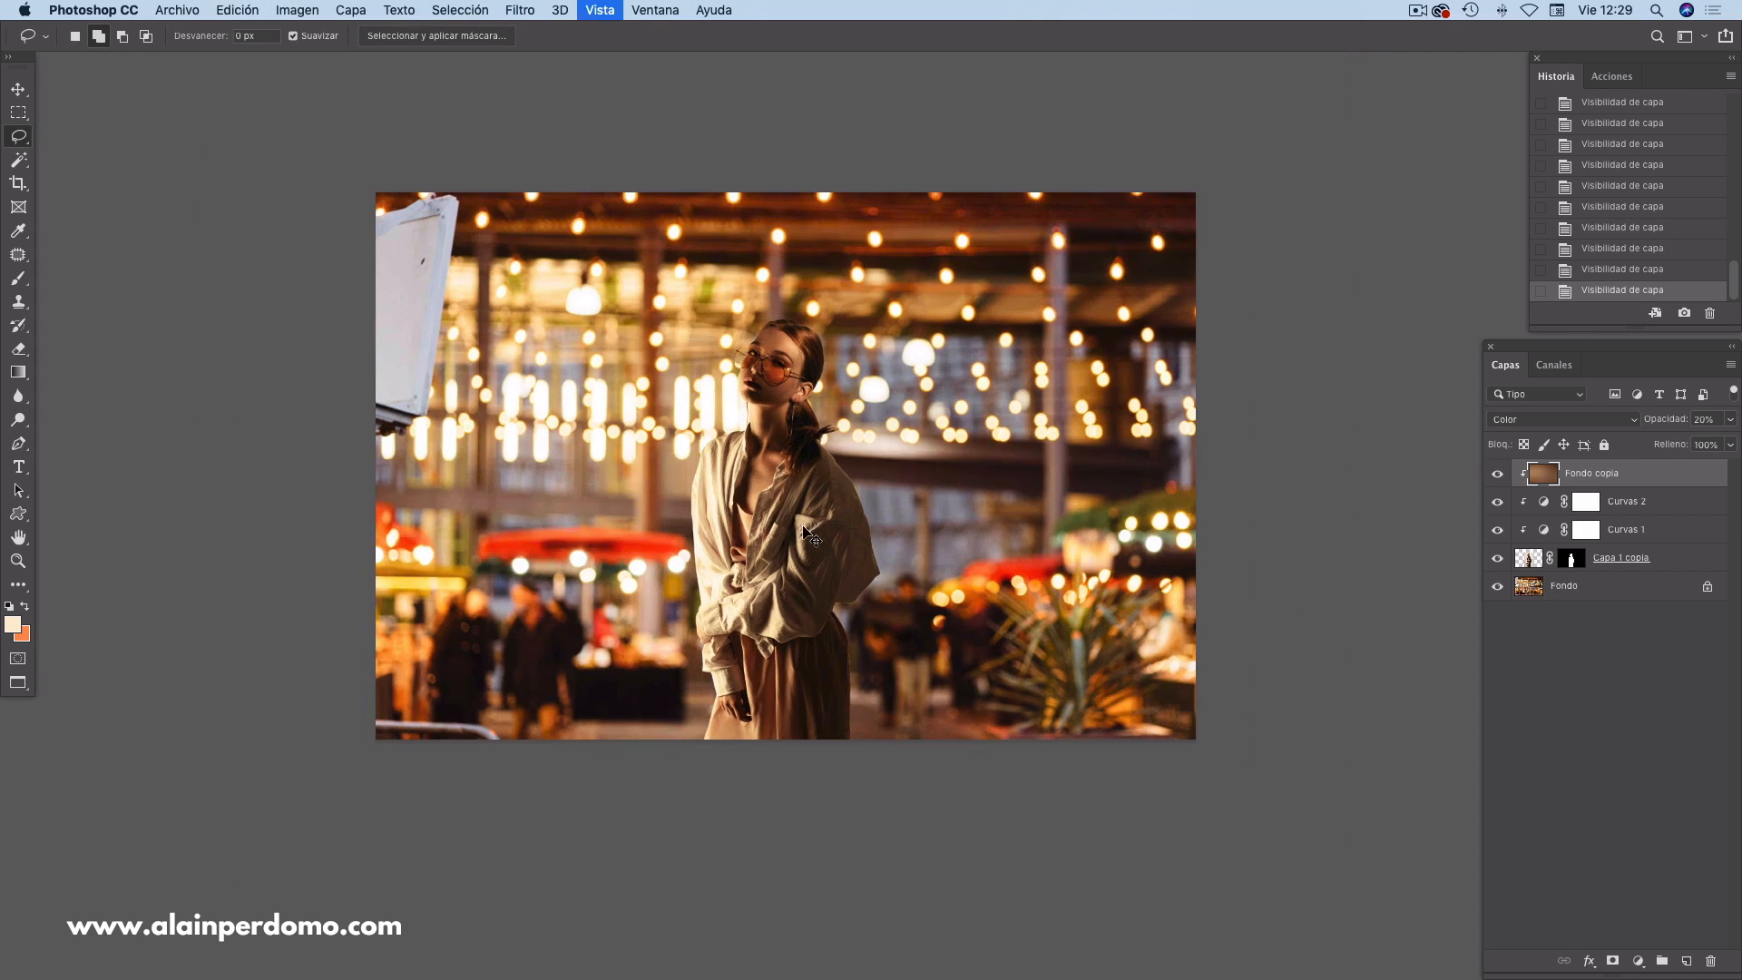
pyautogui.press('super+minus')
pyautogui.moveTo(550, 539); pyautogui.dragTo(546, 552)
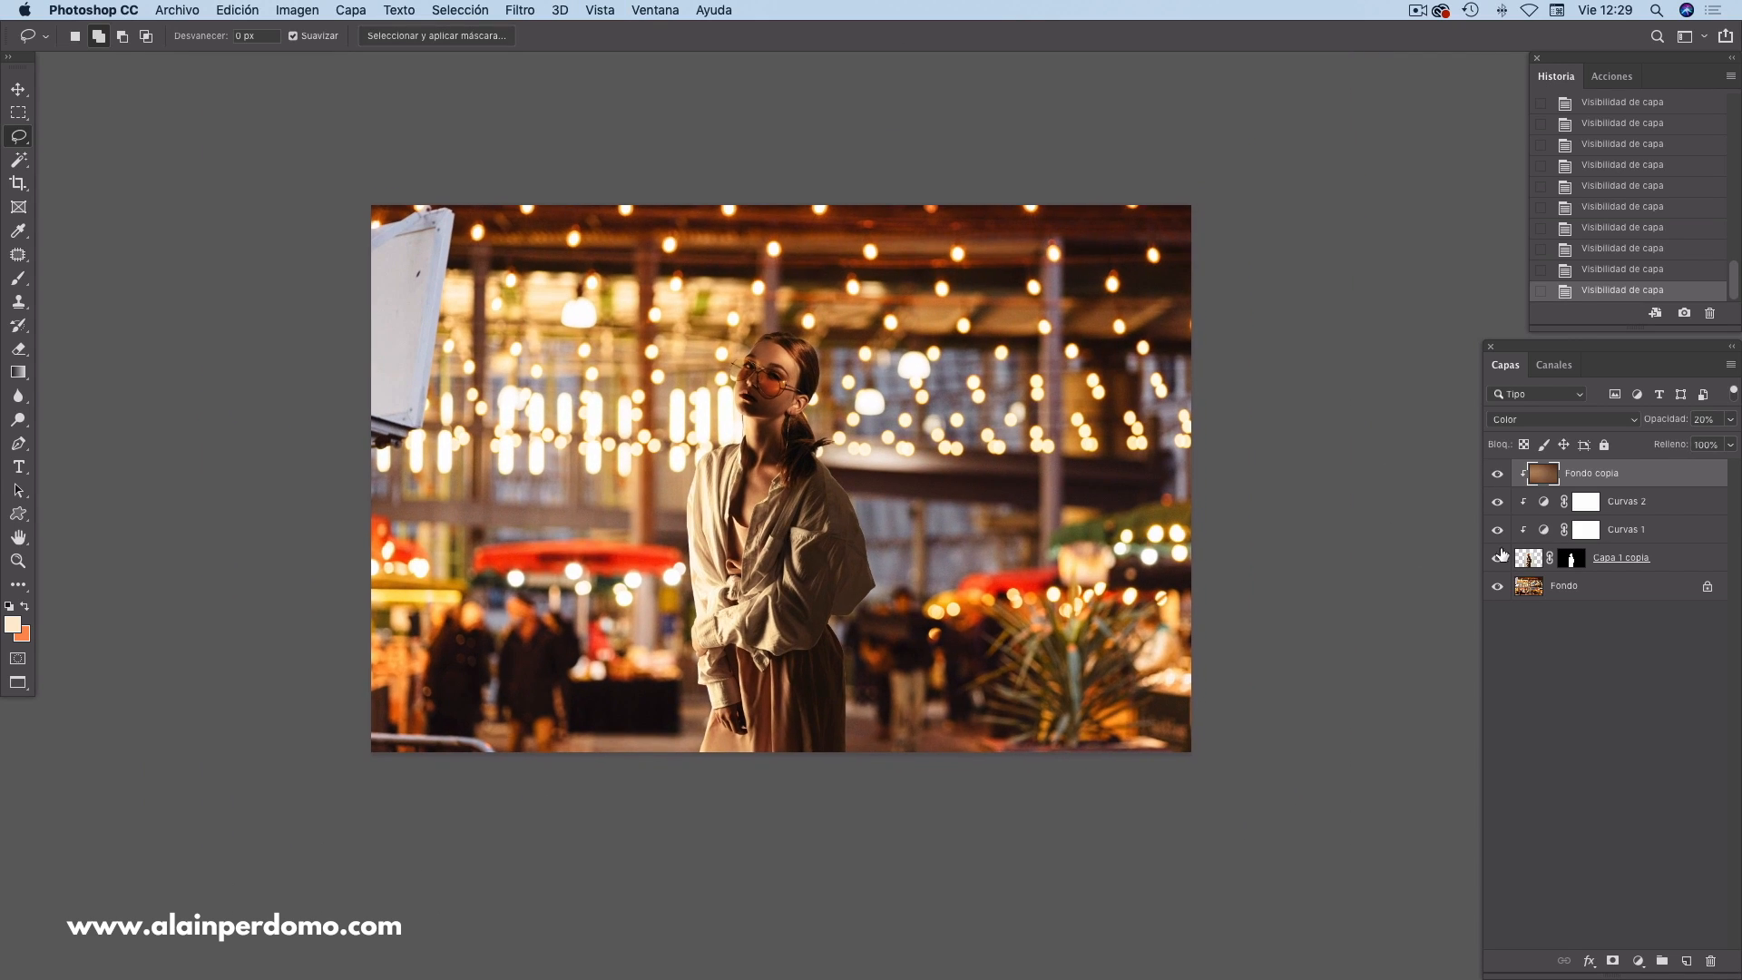
pyautogui.click(1529, 590)
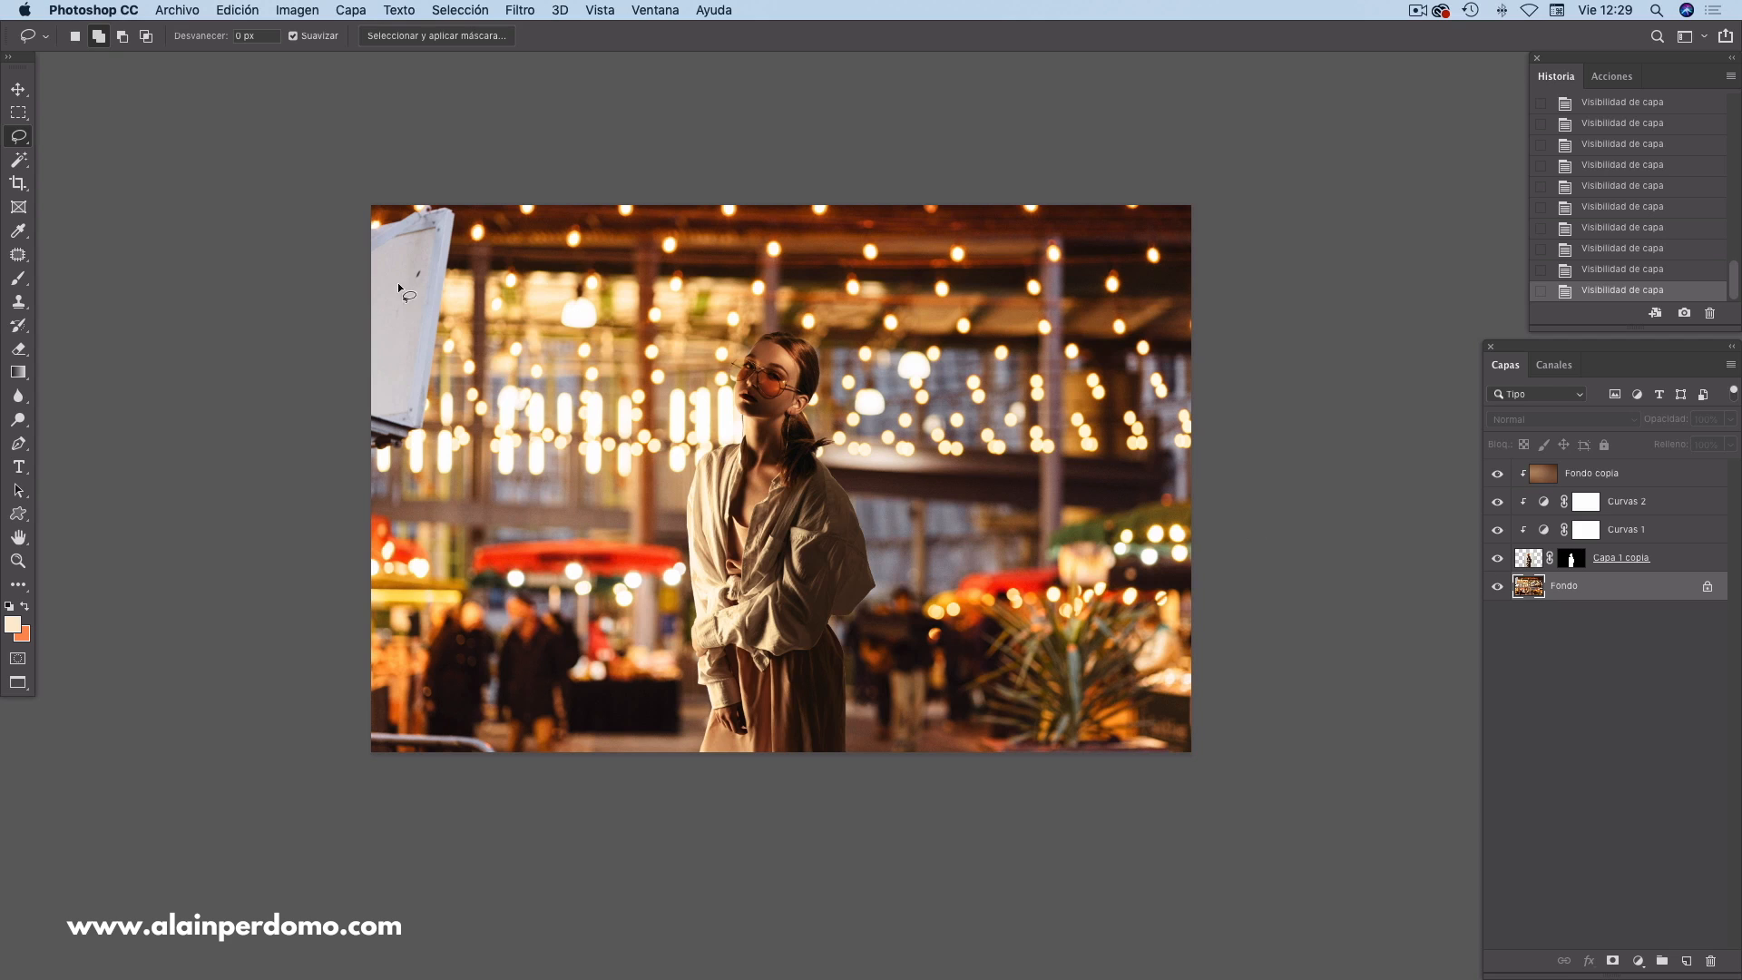
pyautogui.press('super+j')
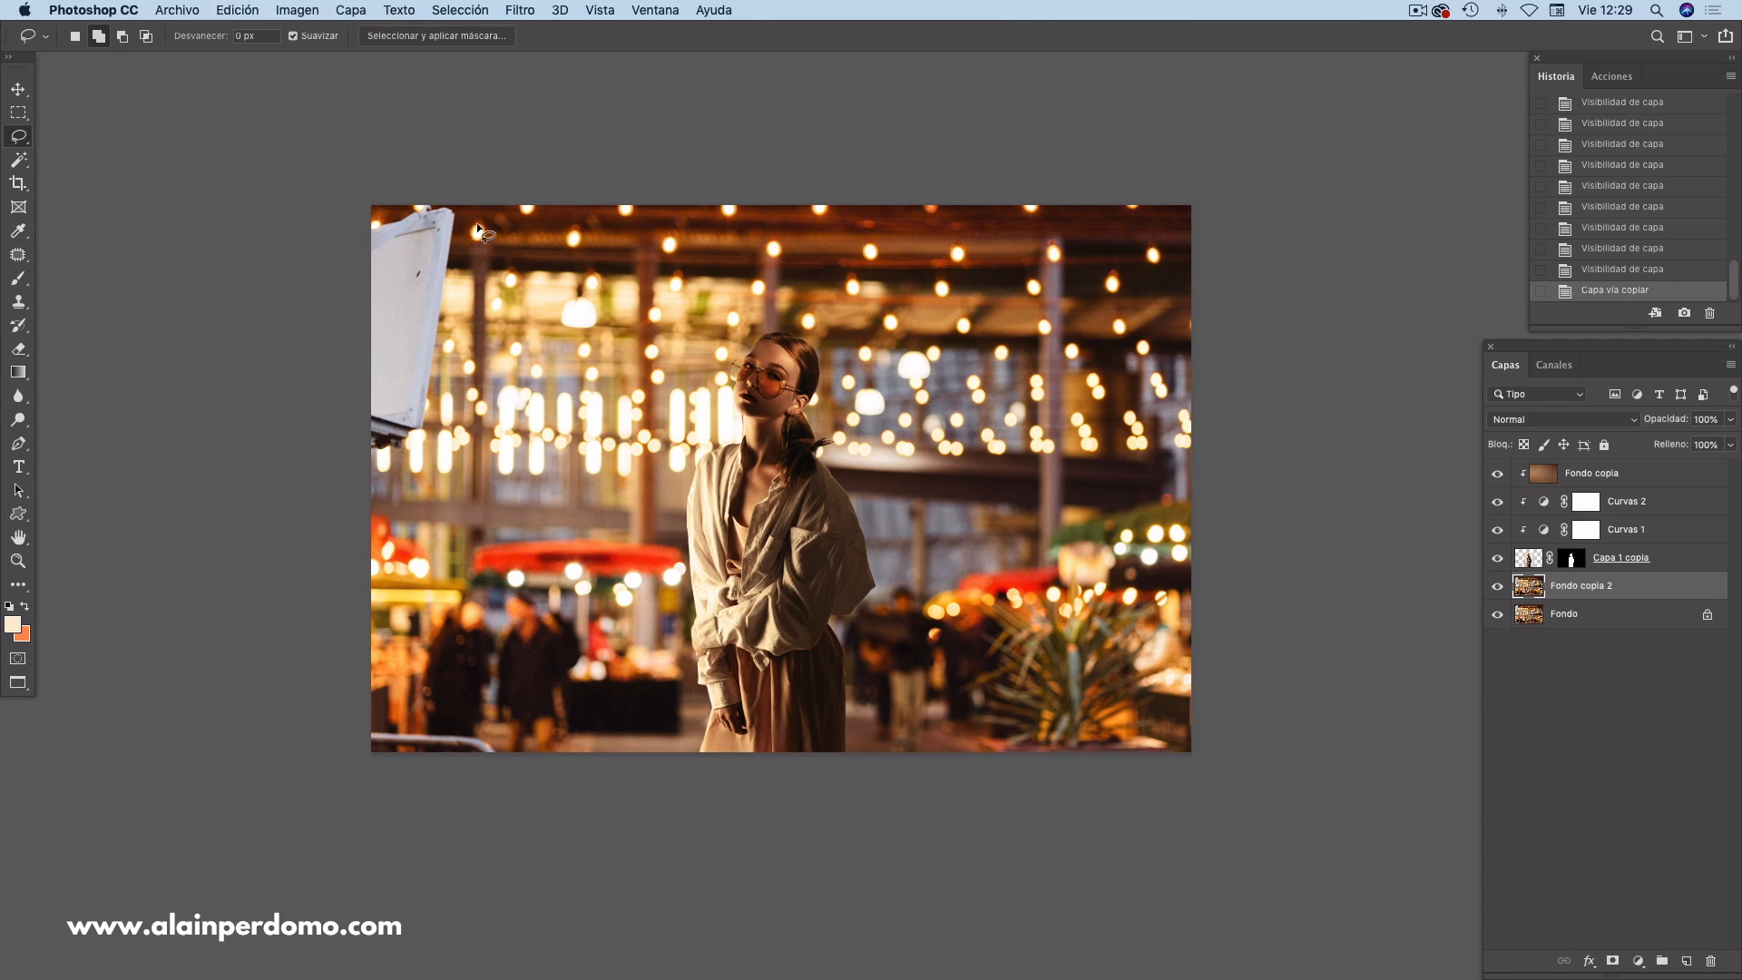
# - Lasso the white board in the background's upper-left corner, replace it with a content-aware fill at 100% opacity and deselect
pyautogui.moveTo(477, 259)
pyautogui.mouseDown()
pyautogui.moveTo(394, 506)
pyautogui.moveTo(280, 382)
pyautogui.moveTo(342, 186)
pyautogui.moveTo(477, 186)
pyautogui.mouseUp()
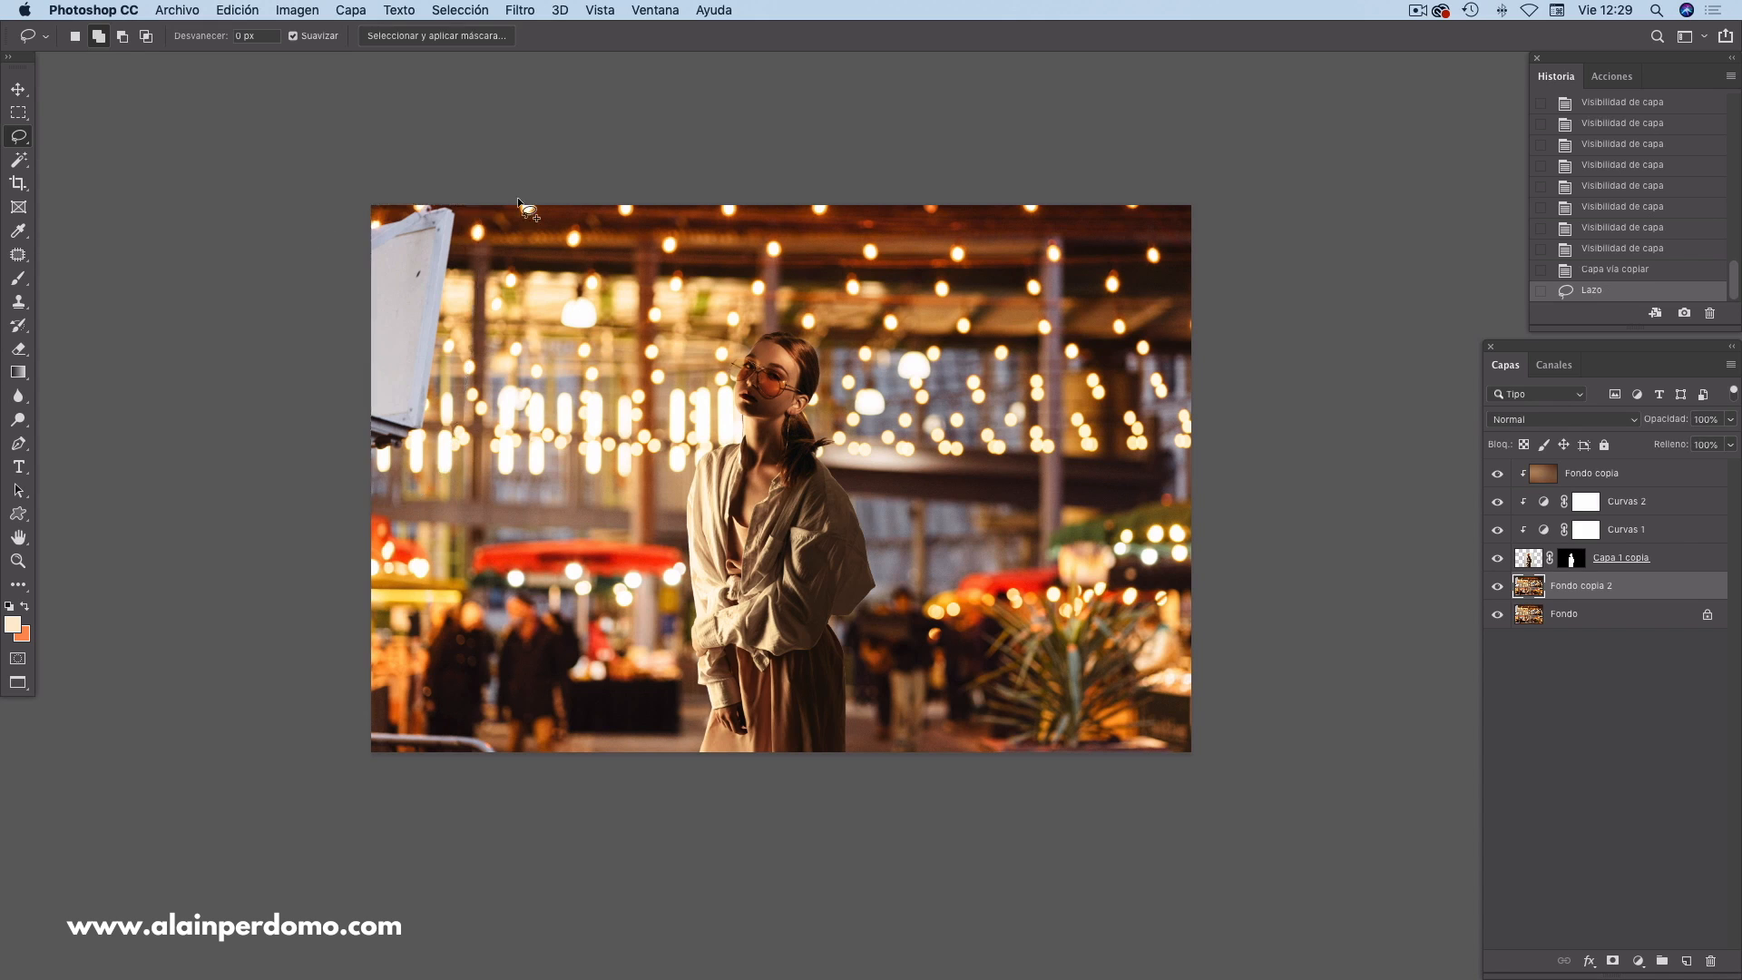
pyautogui.click(238, 10)
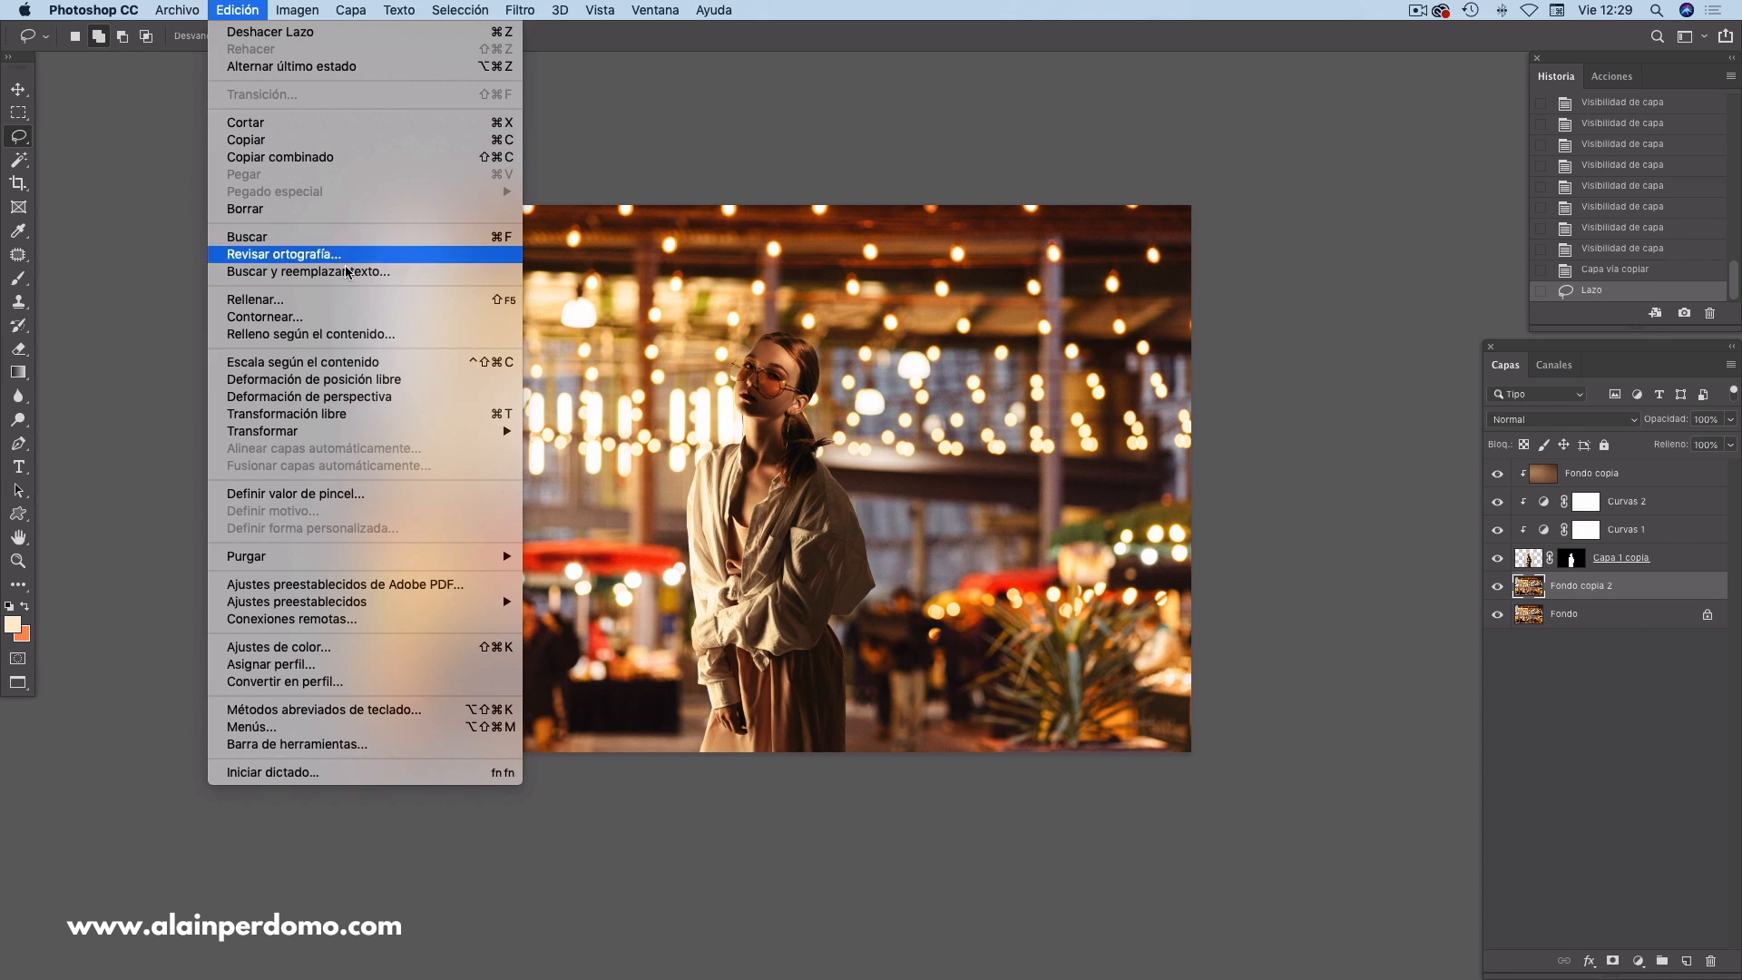
pyautogui.click(335, 306)
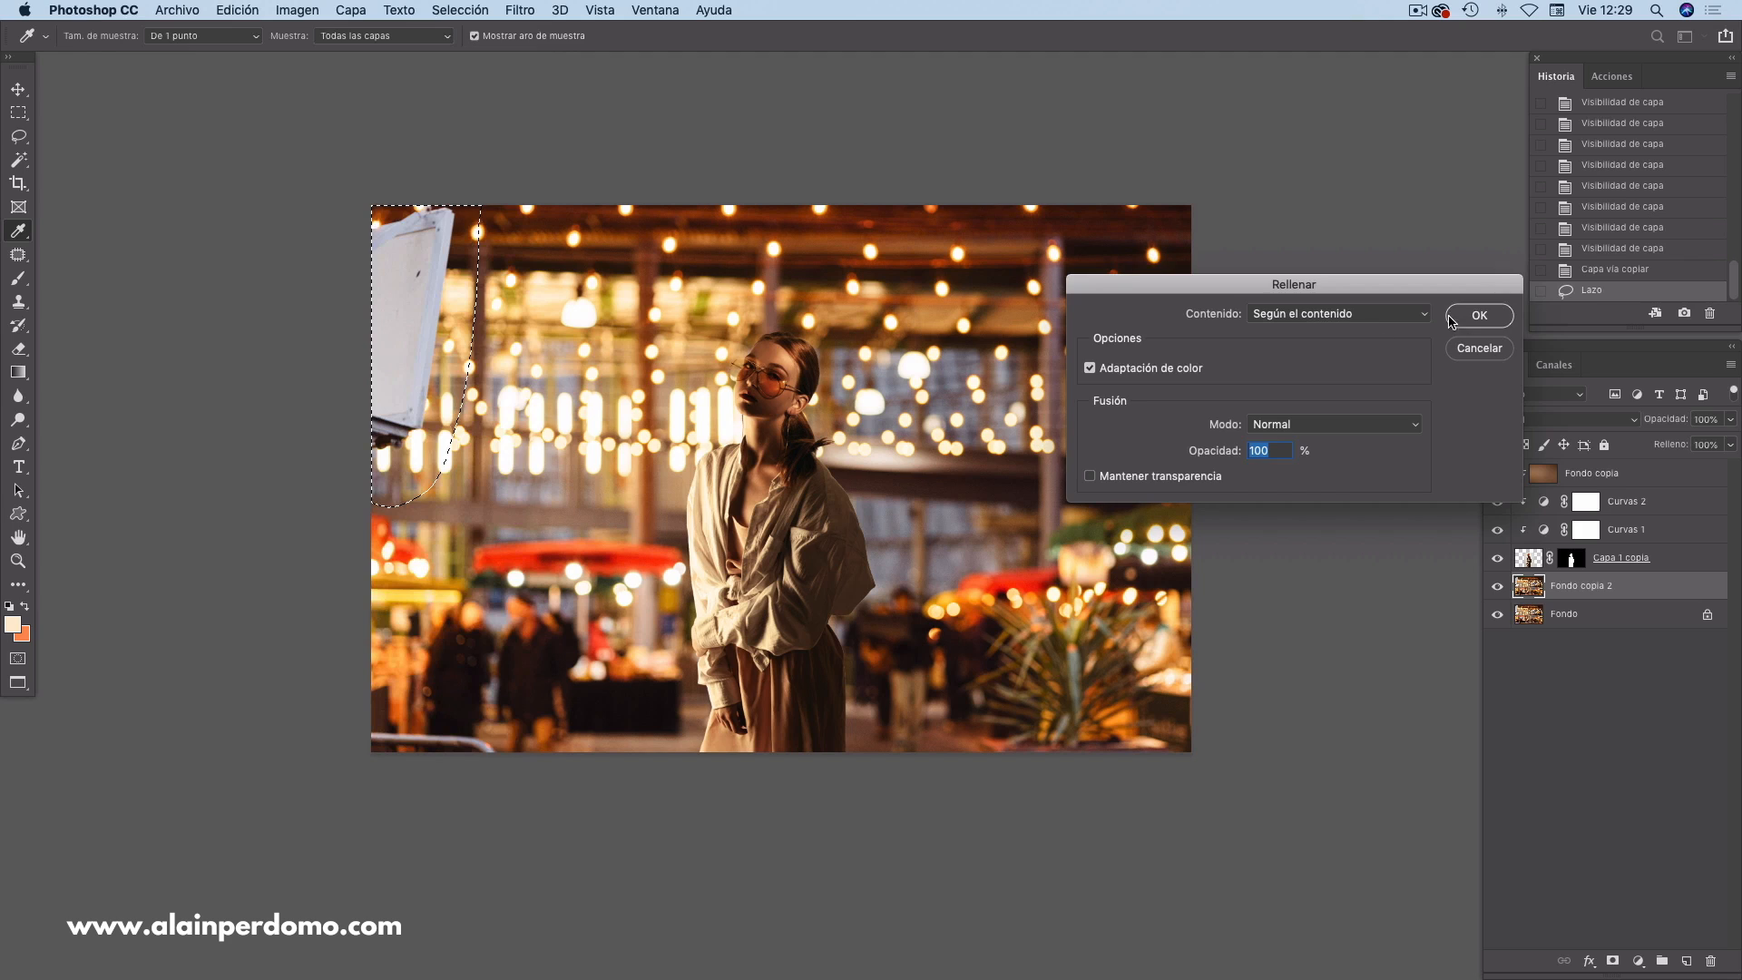
pyautogui.press('Return')
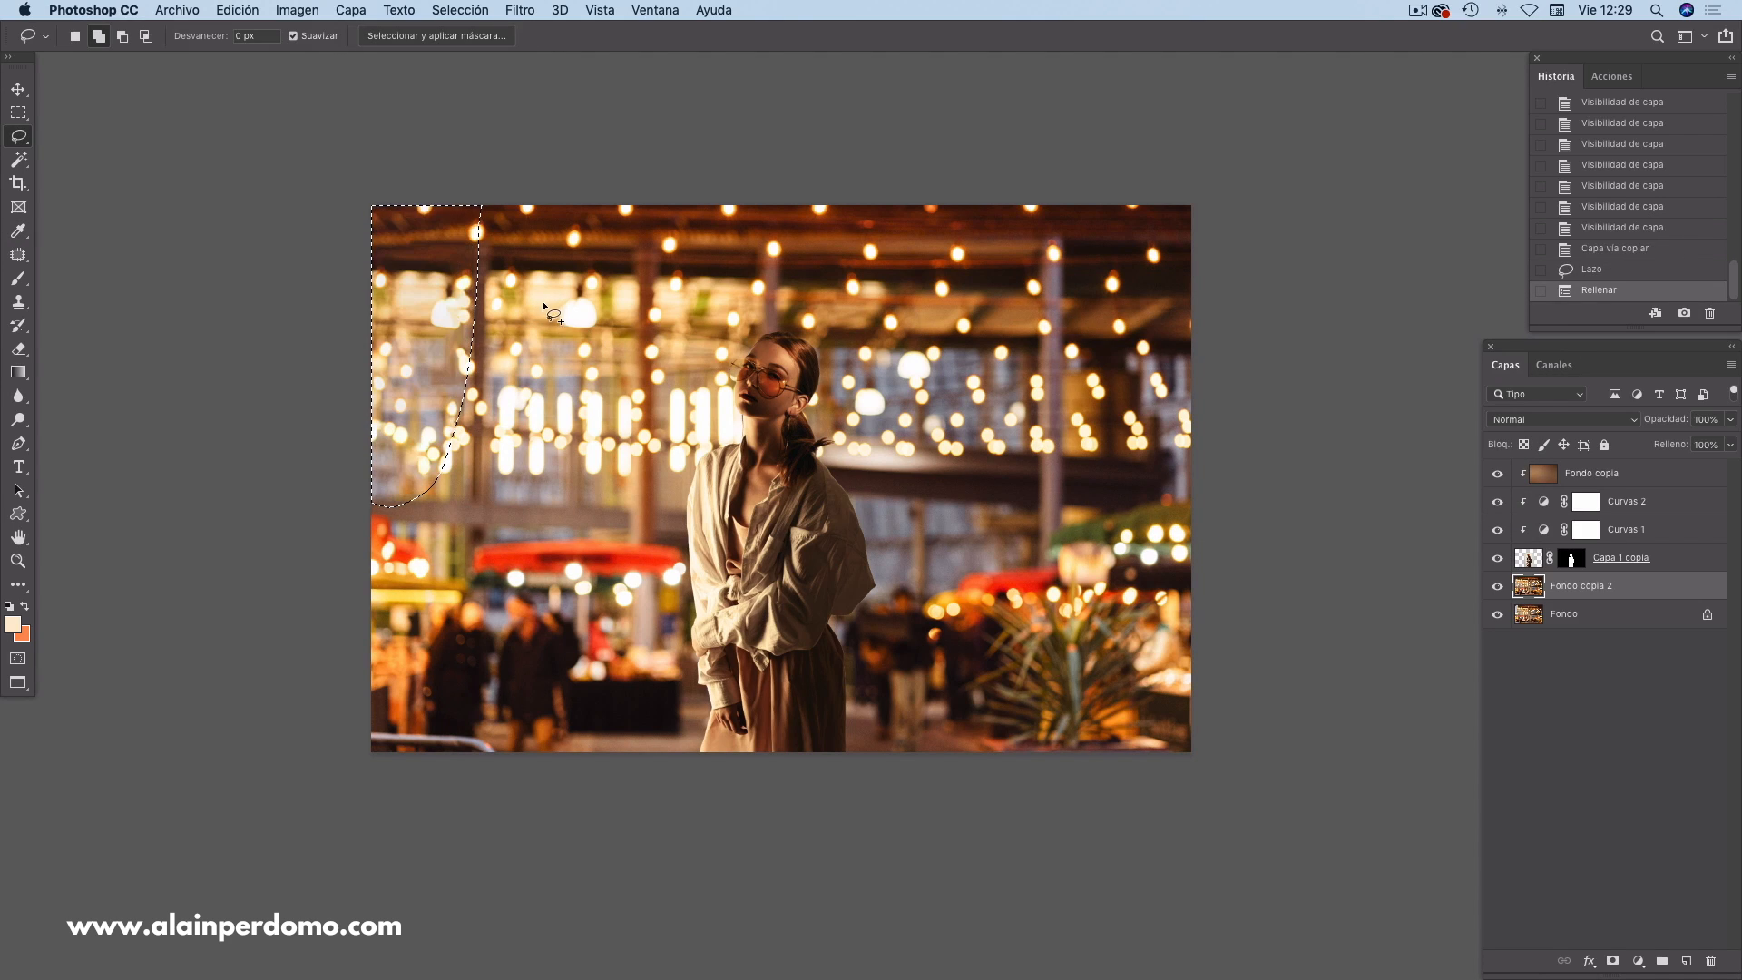
pyautogui.press('super+d')
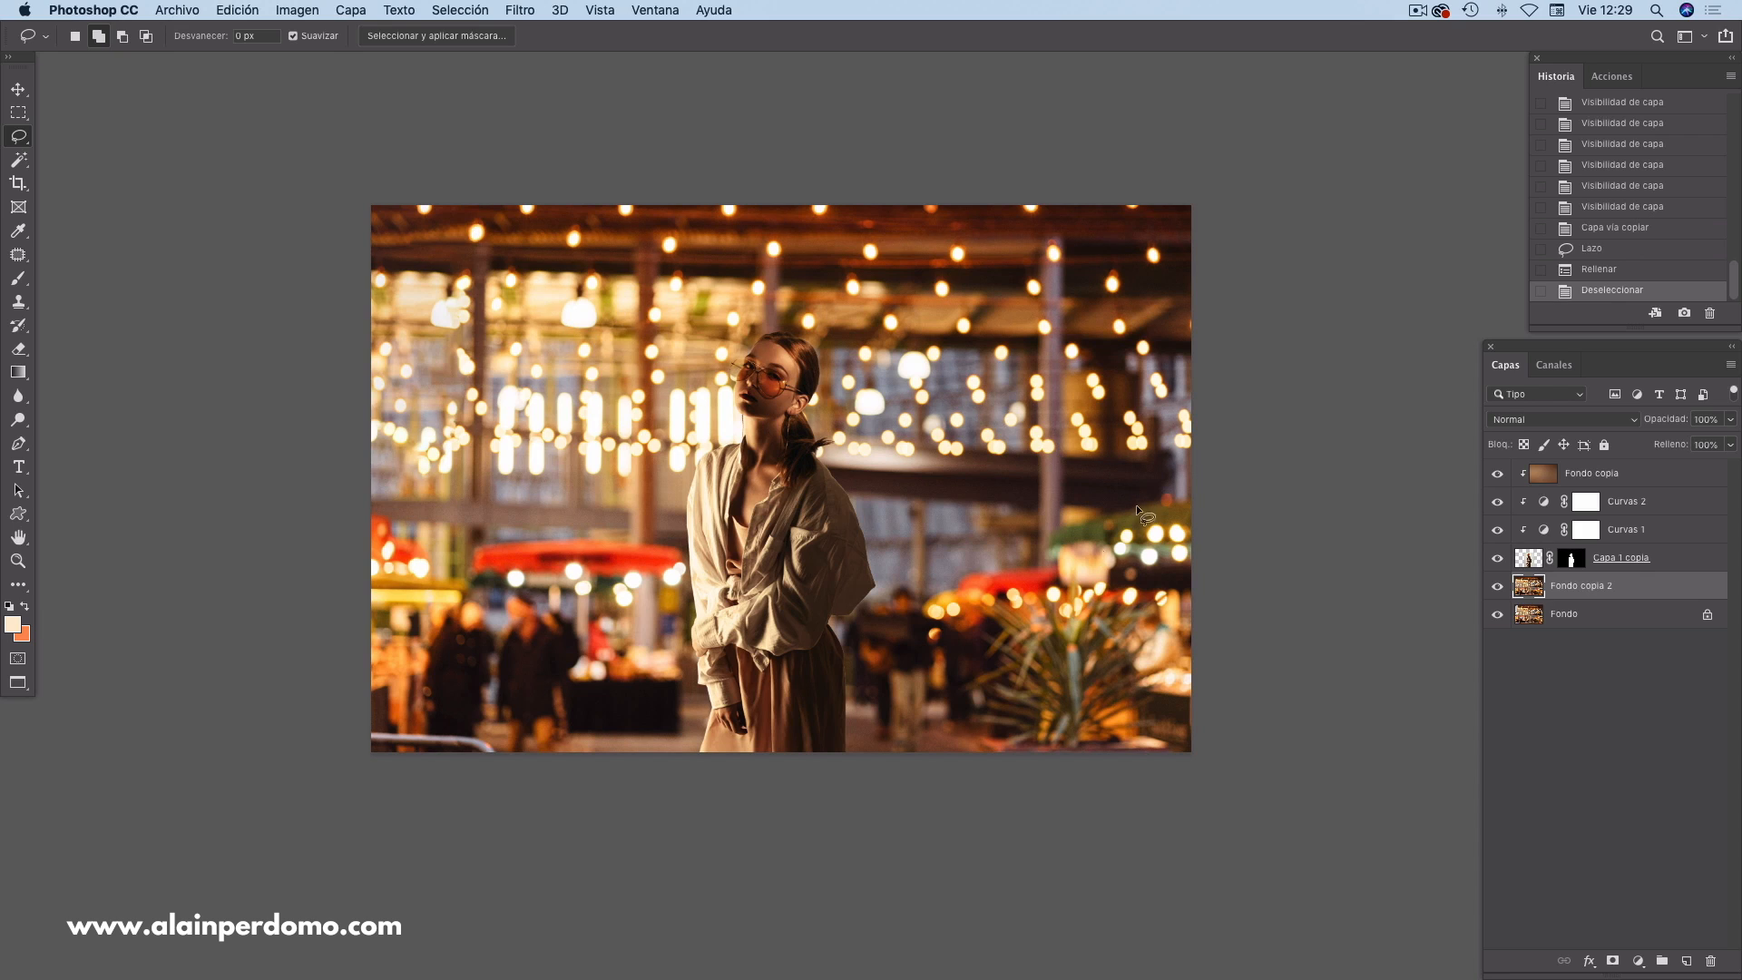
# - Add a Curves adjustment layer directly above the Fondo copia layer
pyautogui.moveTo(1006, 562); pyautogui.dragTo(1010, 565)
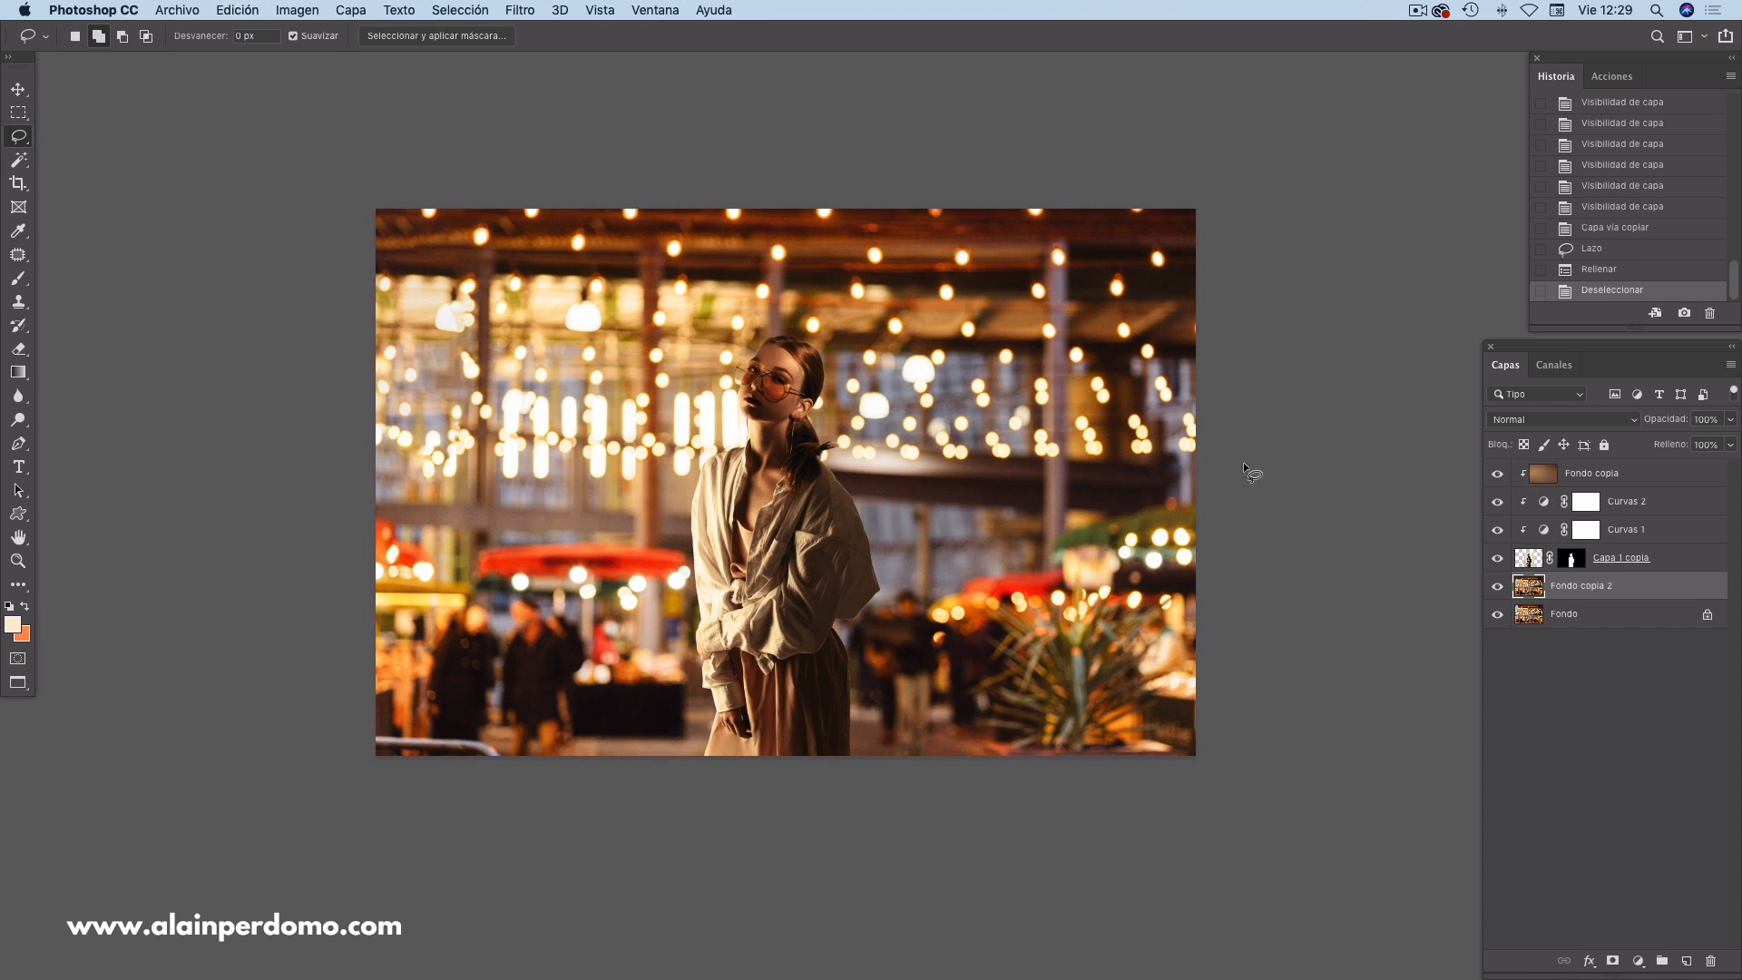
pyautogui.moveTo(965, 541); pyautogui.dragTo(971, 555)
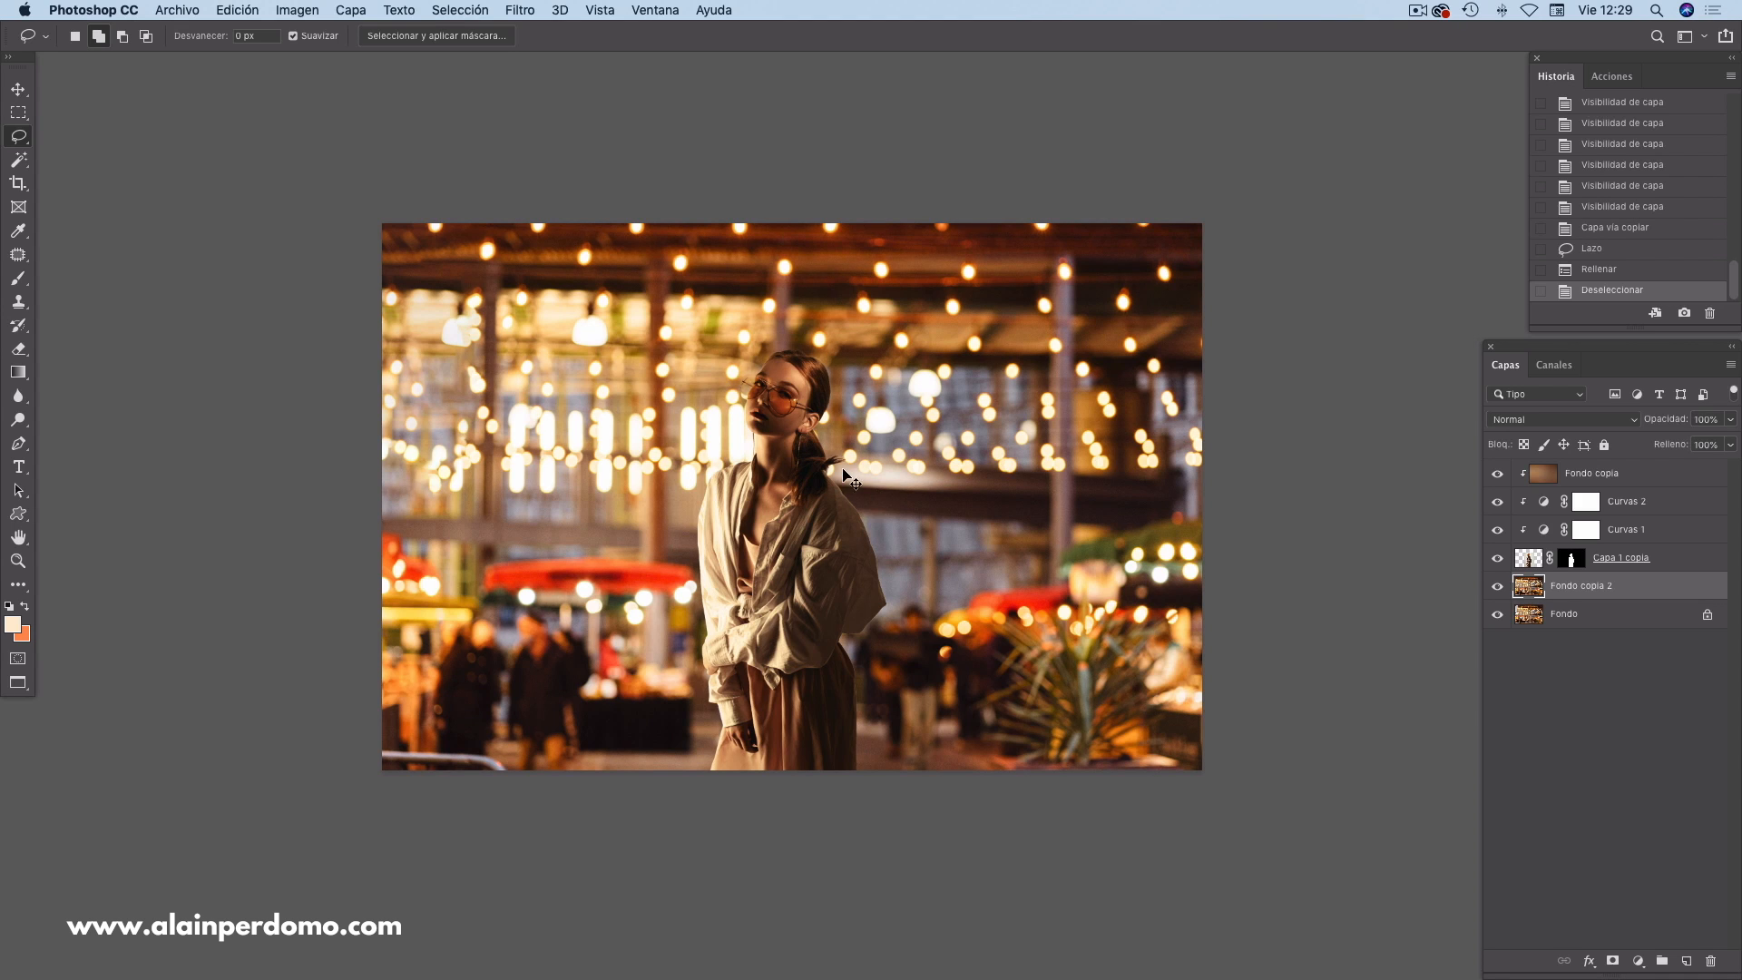
pyautogui.scroll(3, 844, 474)
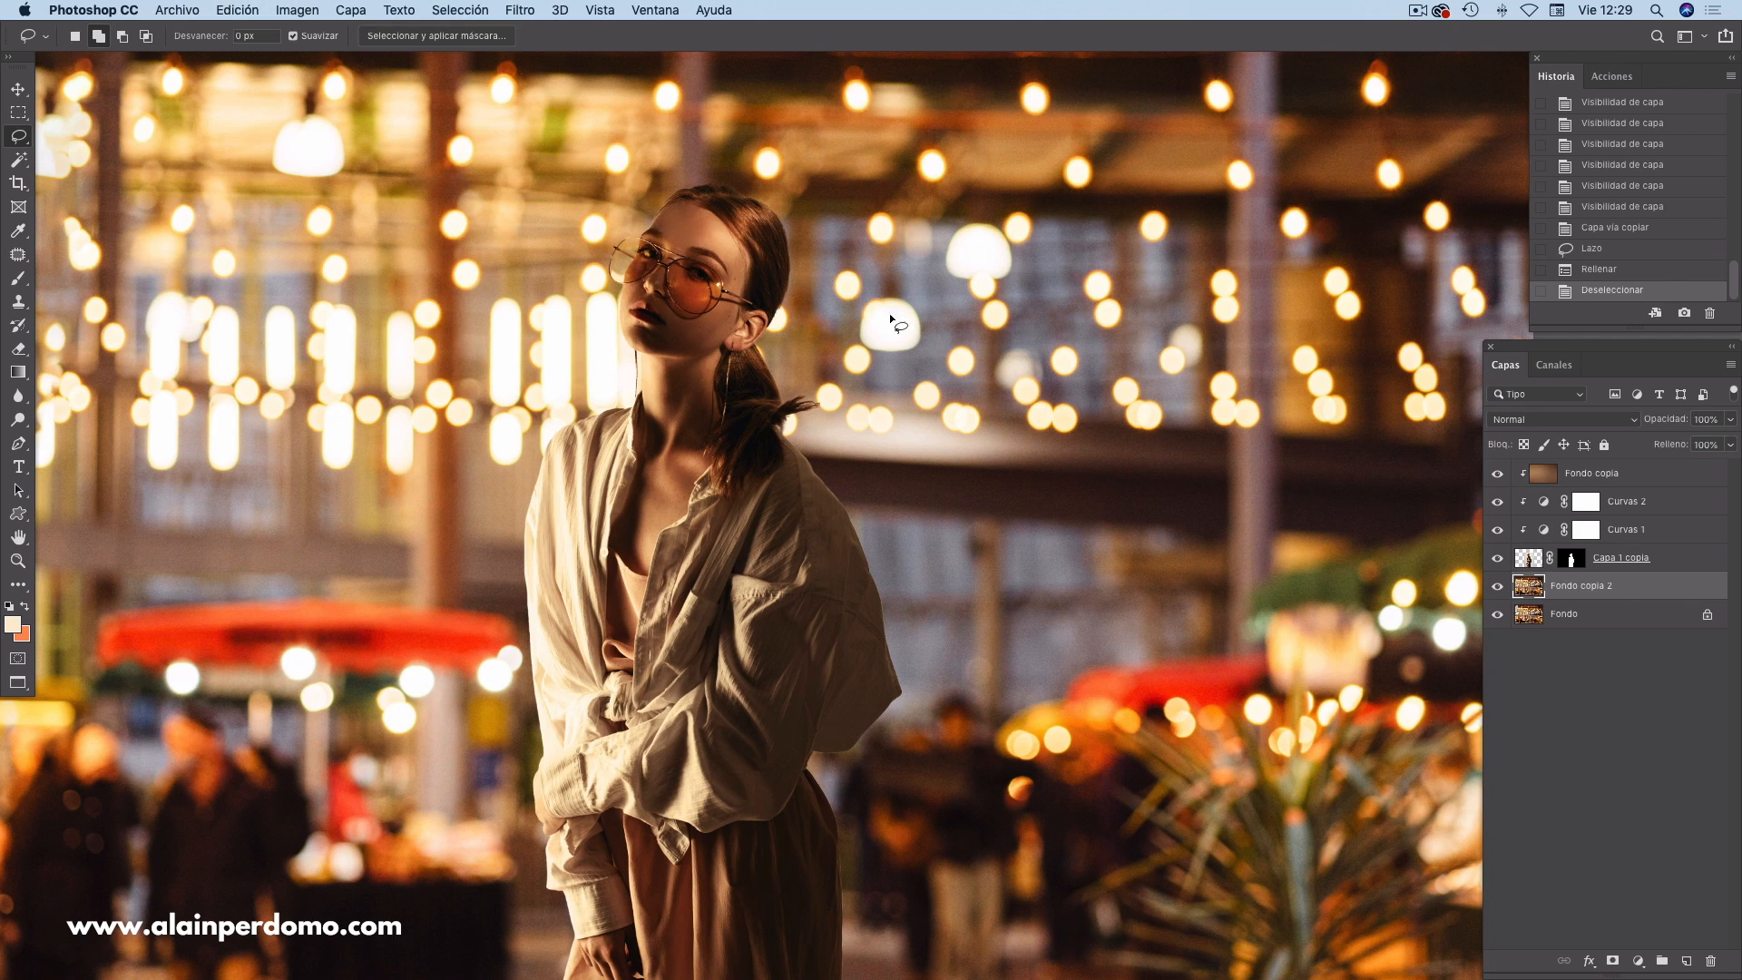
pyautogui.click(1644, 478)
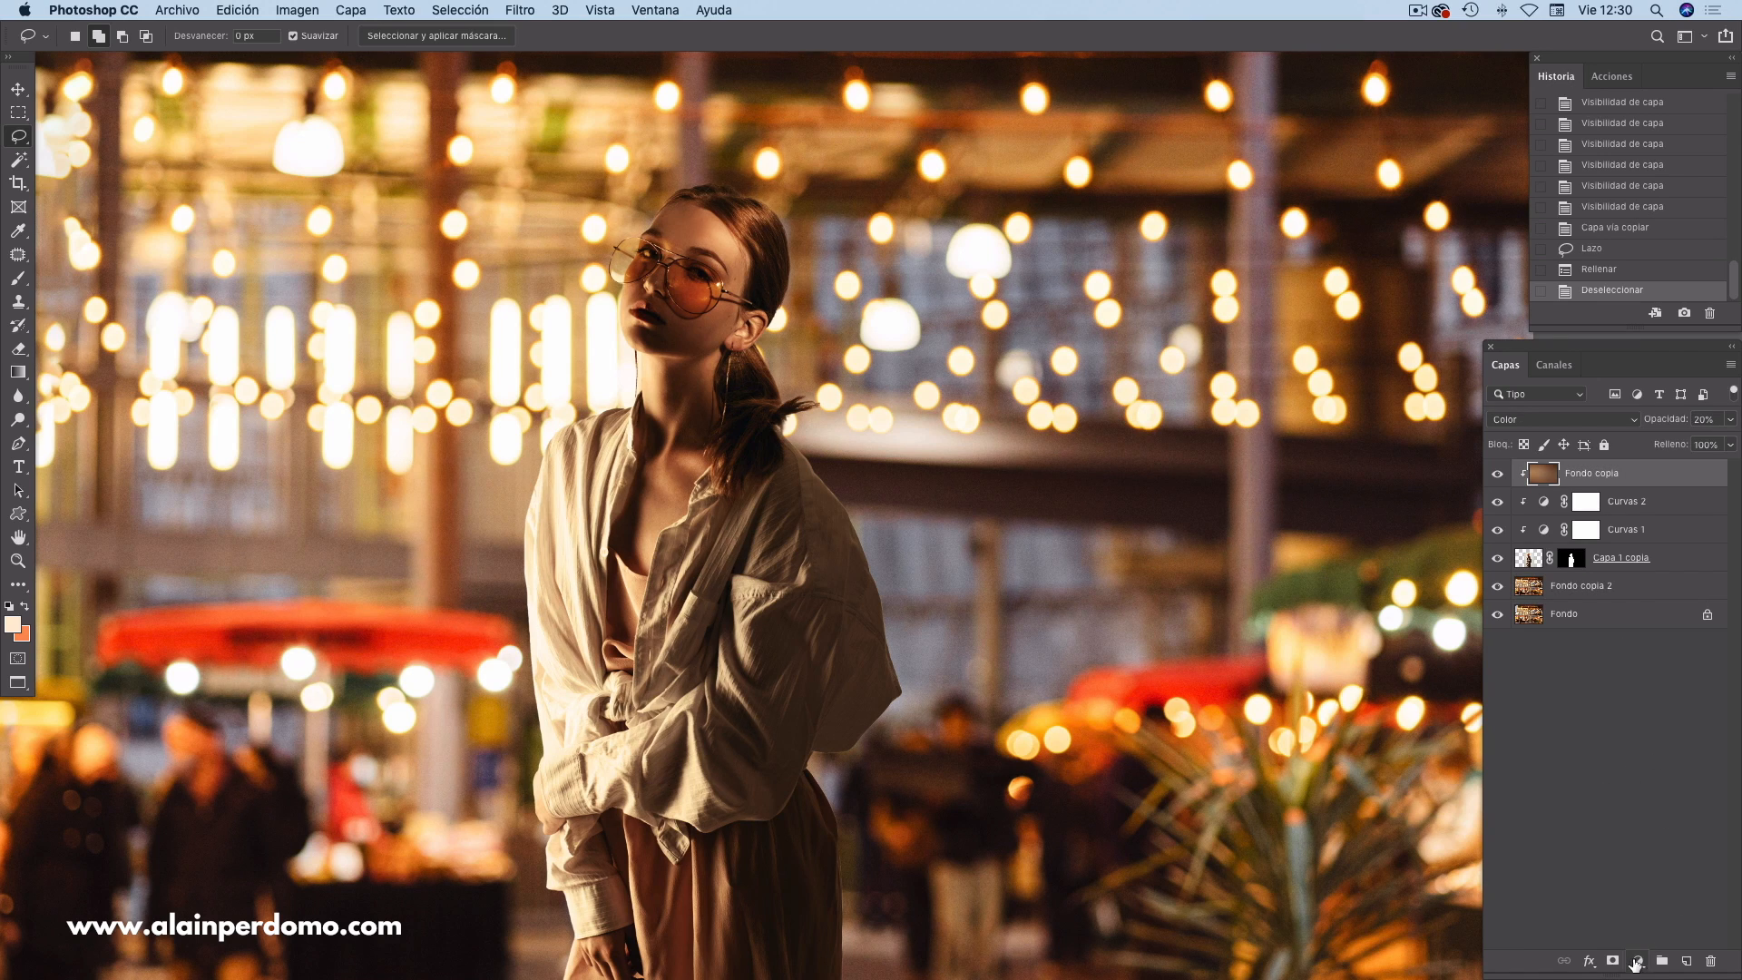
pyautogui.click(1637, 961)
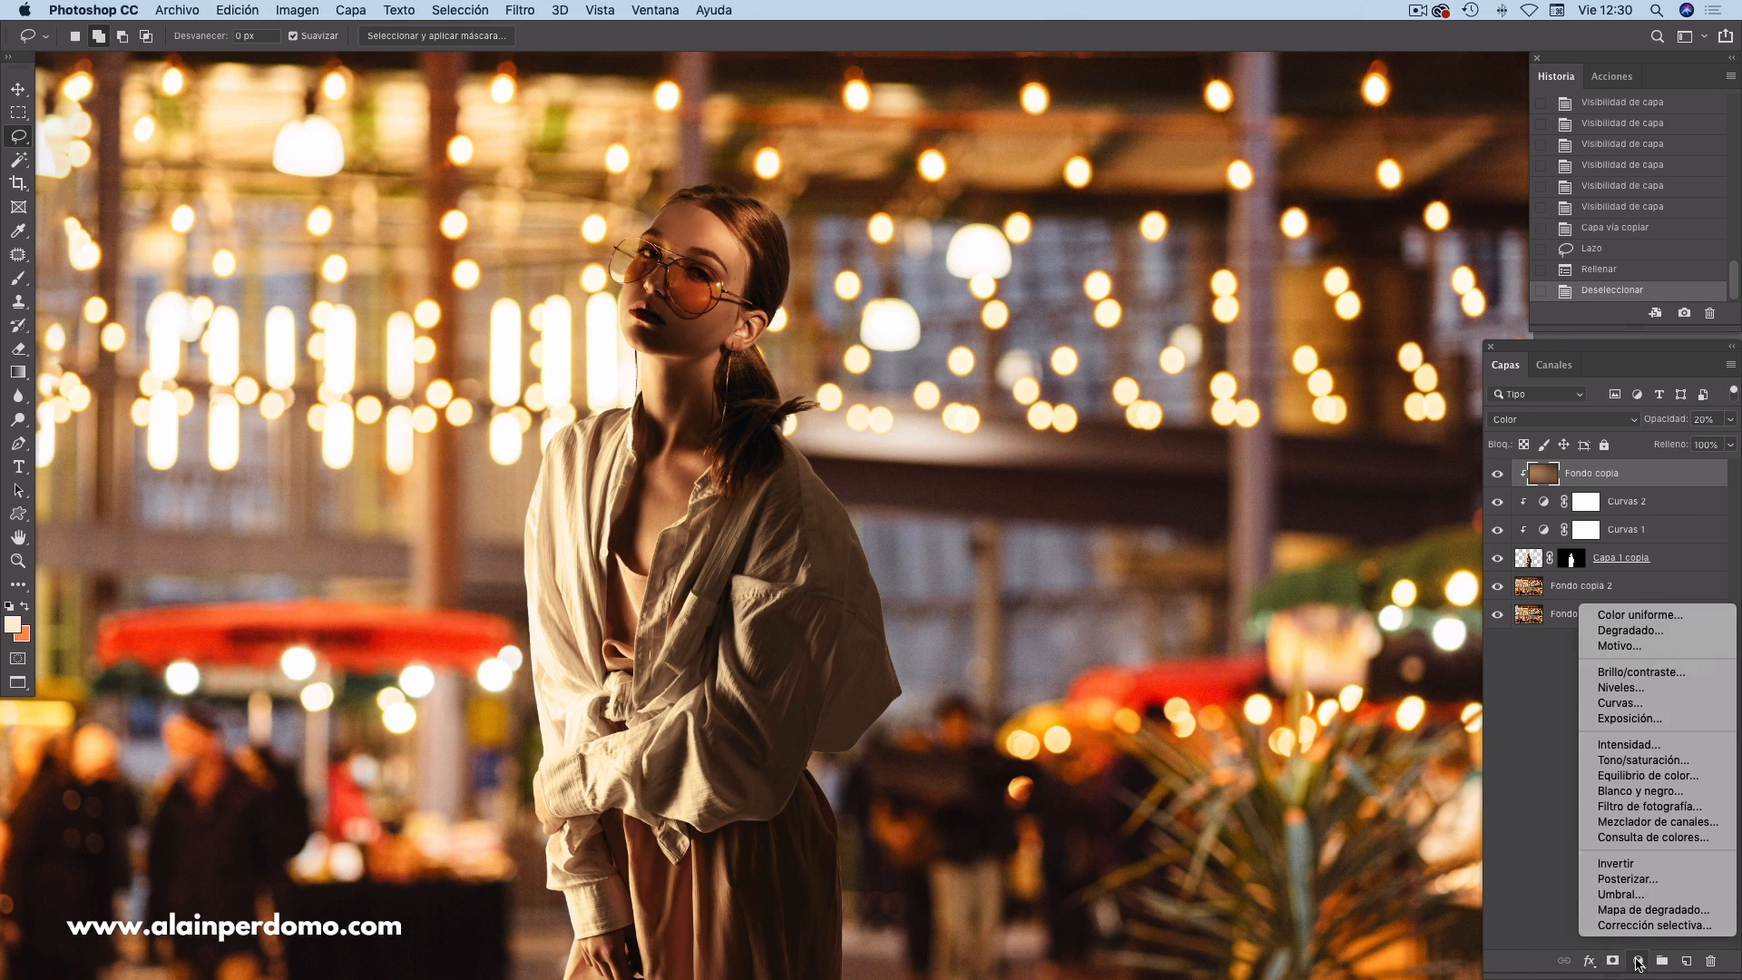
pyautogui.click(1630, 703)
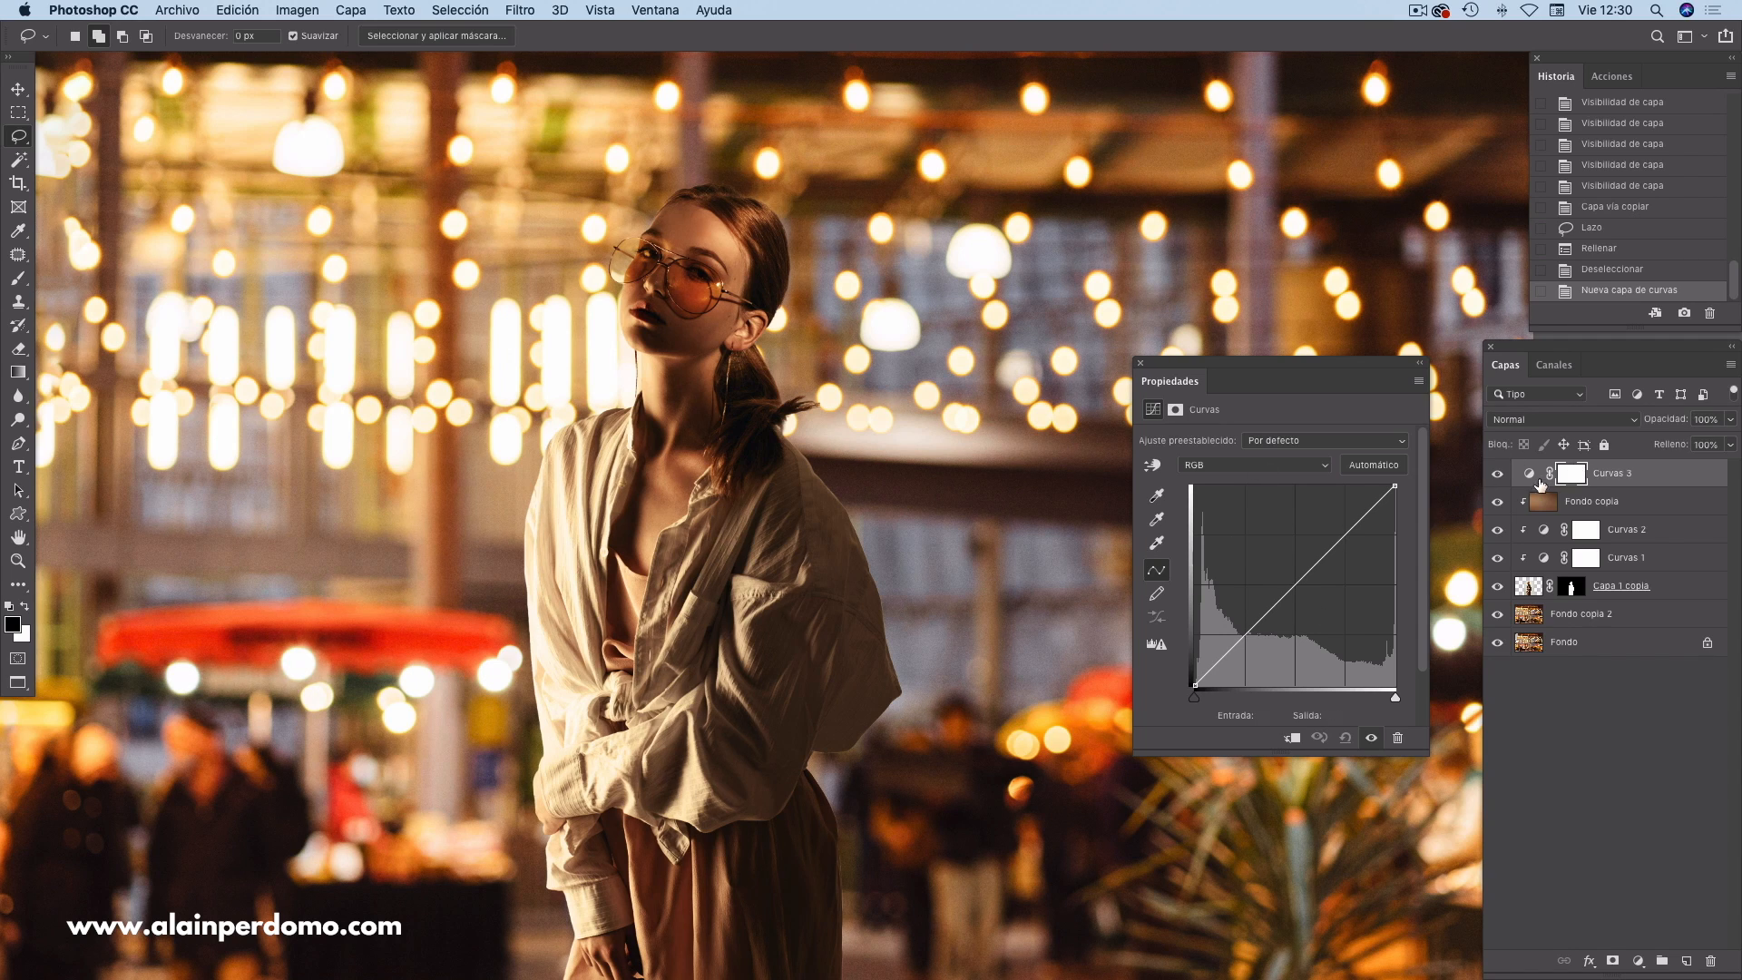
pyautogui.moveTo(1284, 369); pyautogui.dragTo(1265, 364)
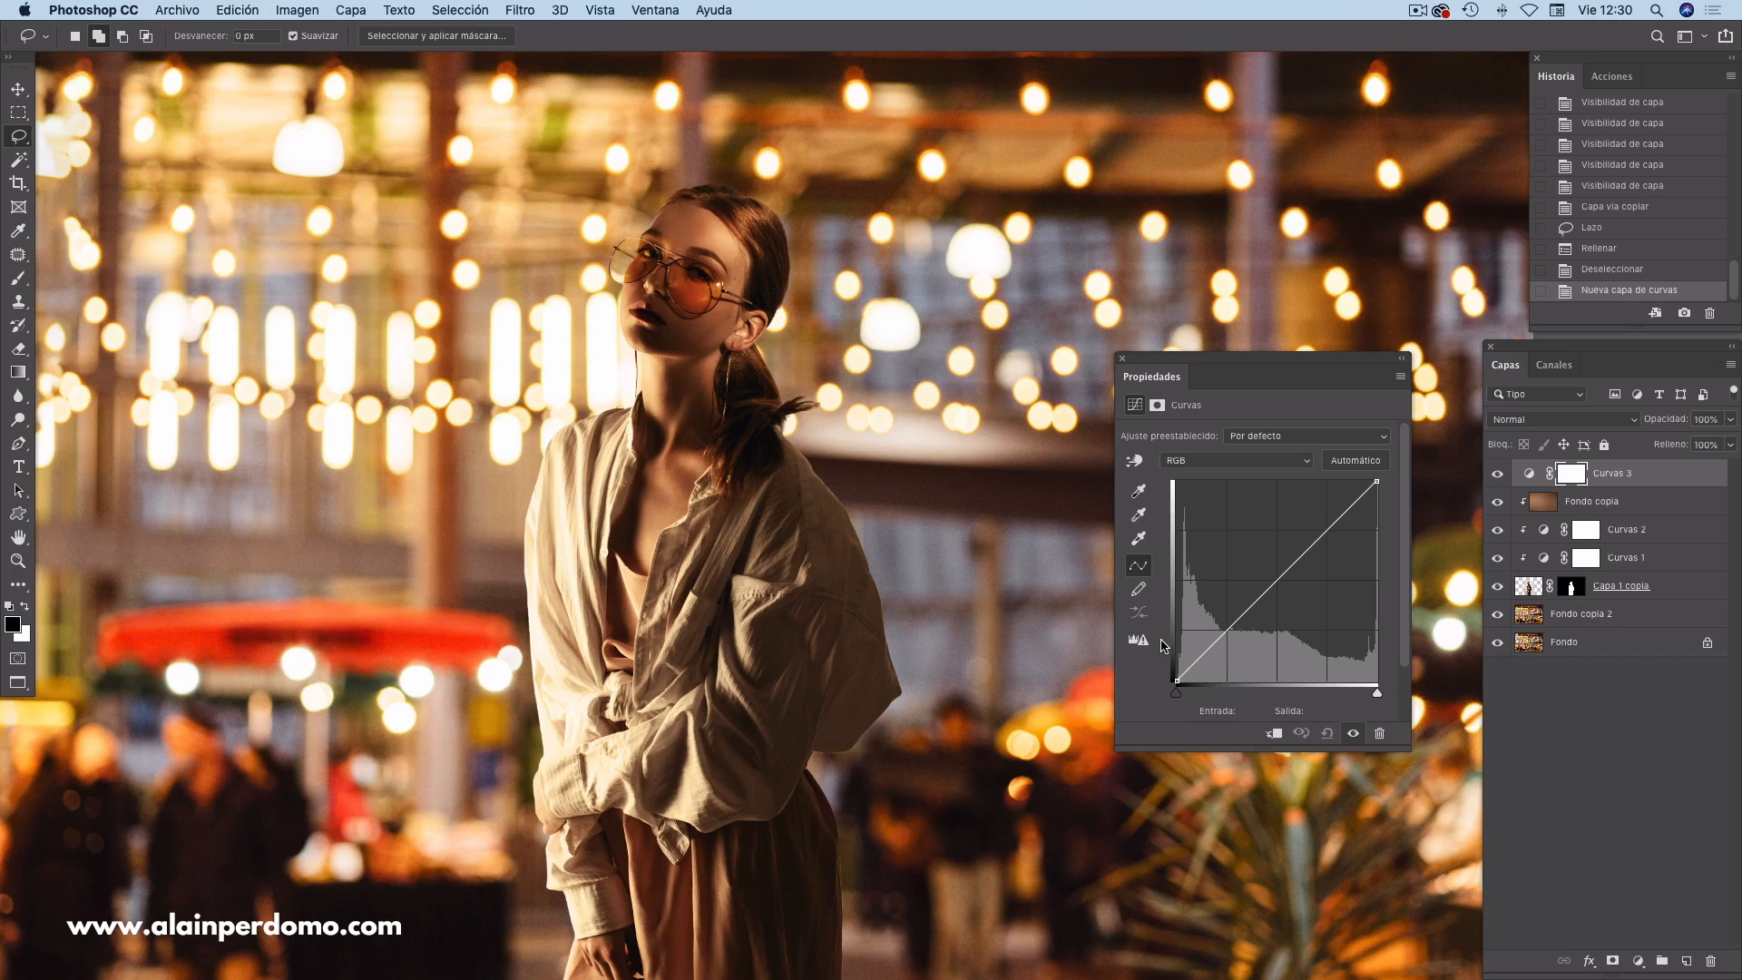
# - Raise the Curvas 3 black point to an output of 129 and clip the adjustment to the model
pyautogui.press('super+plus')
pyautogui.moveTo(699, 539); pyautogui.dragTo(745, 702)
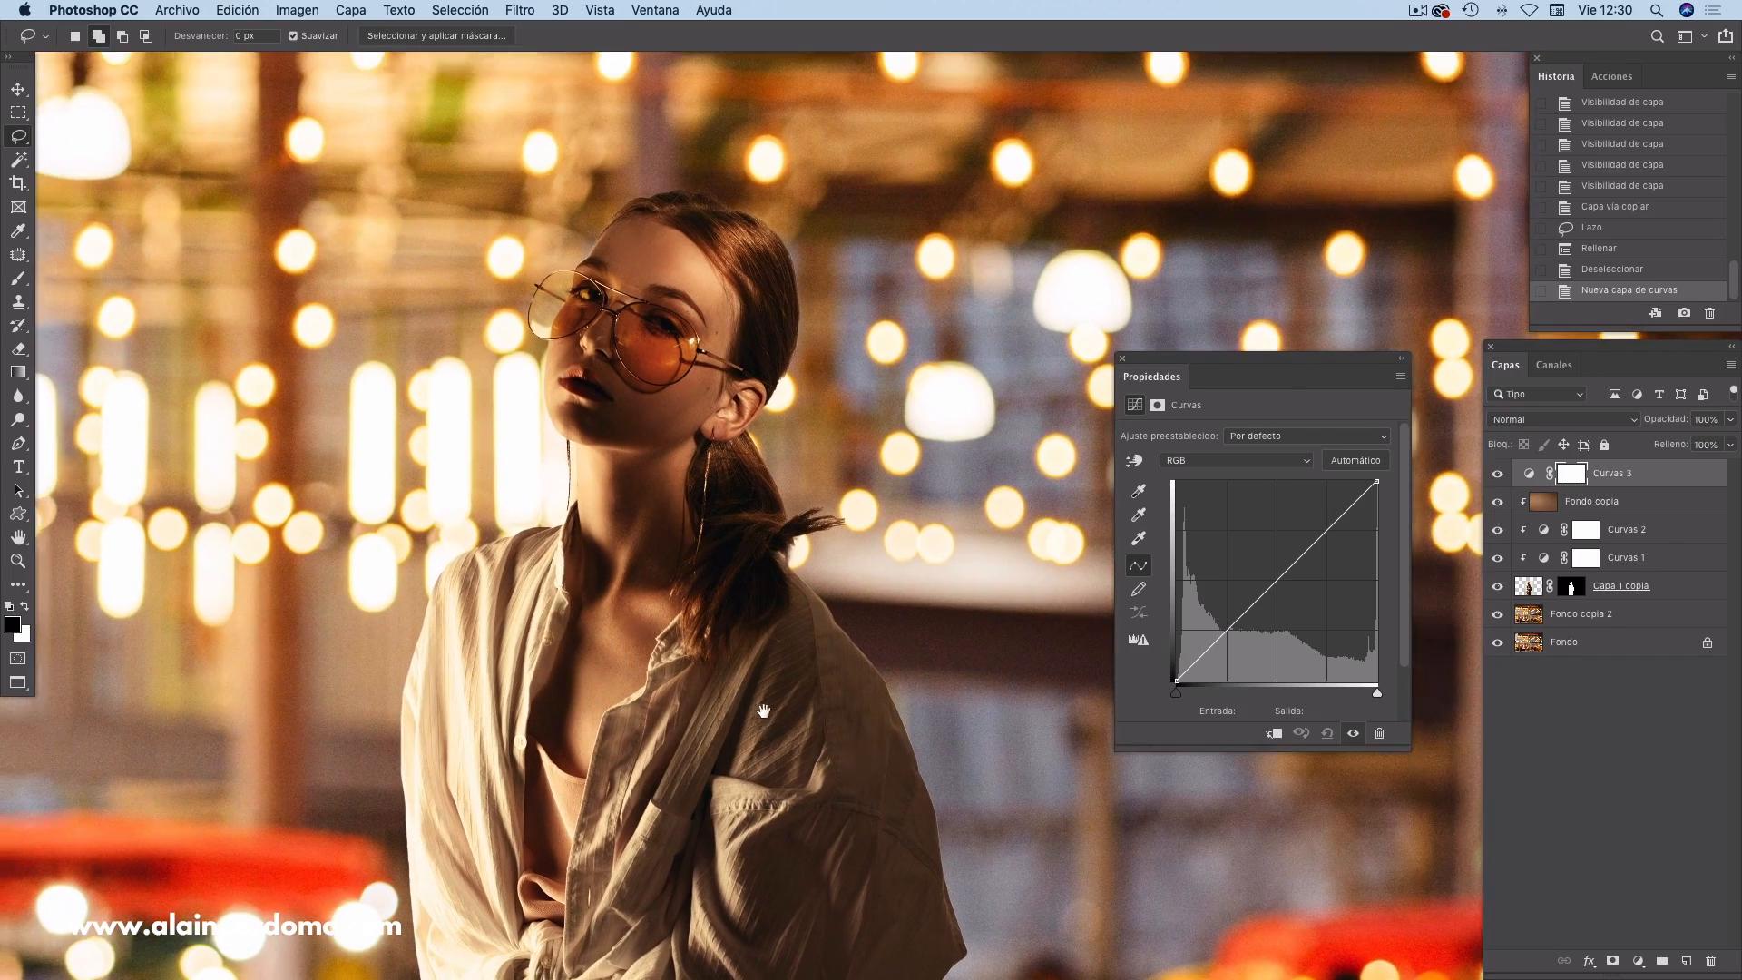
pyautogui.moveTo(1175, 680); pyautogui.dragTo(1176, 578)
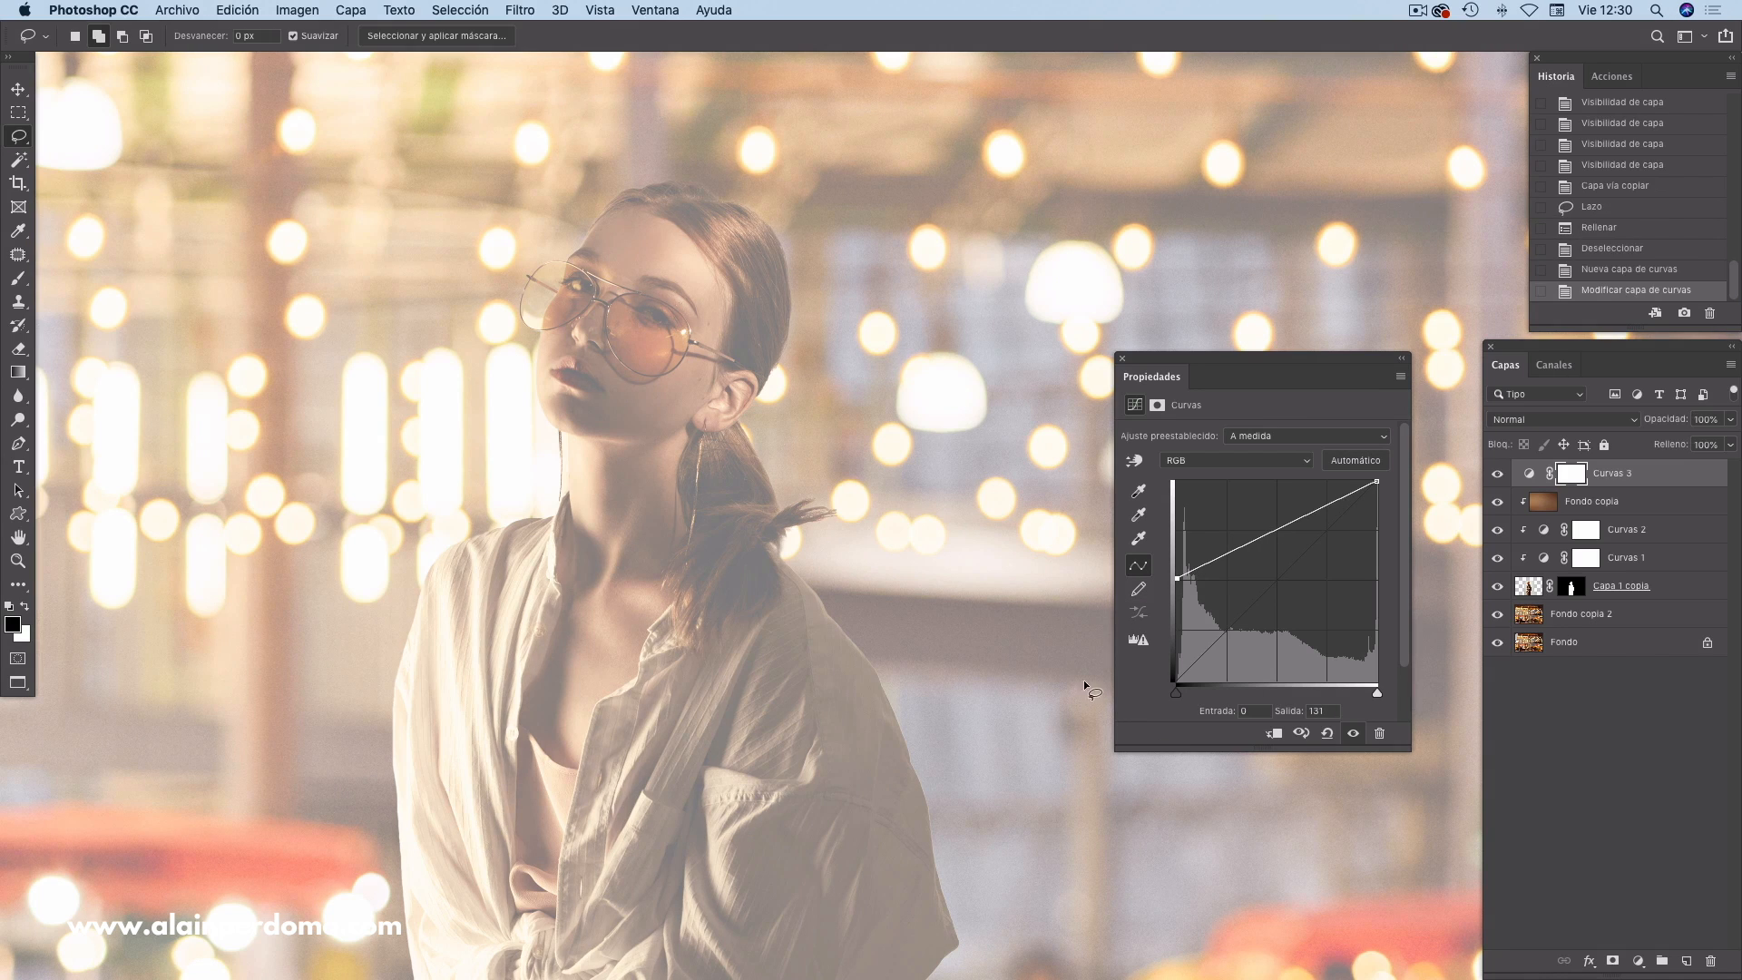
pyautogui.click(1274, 733)
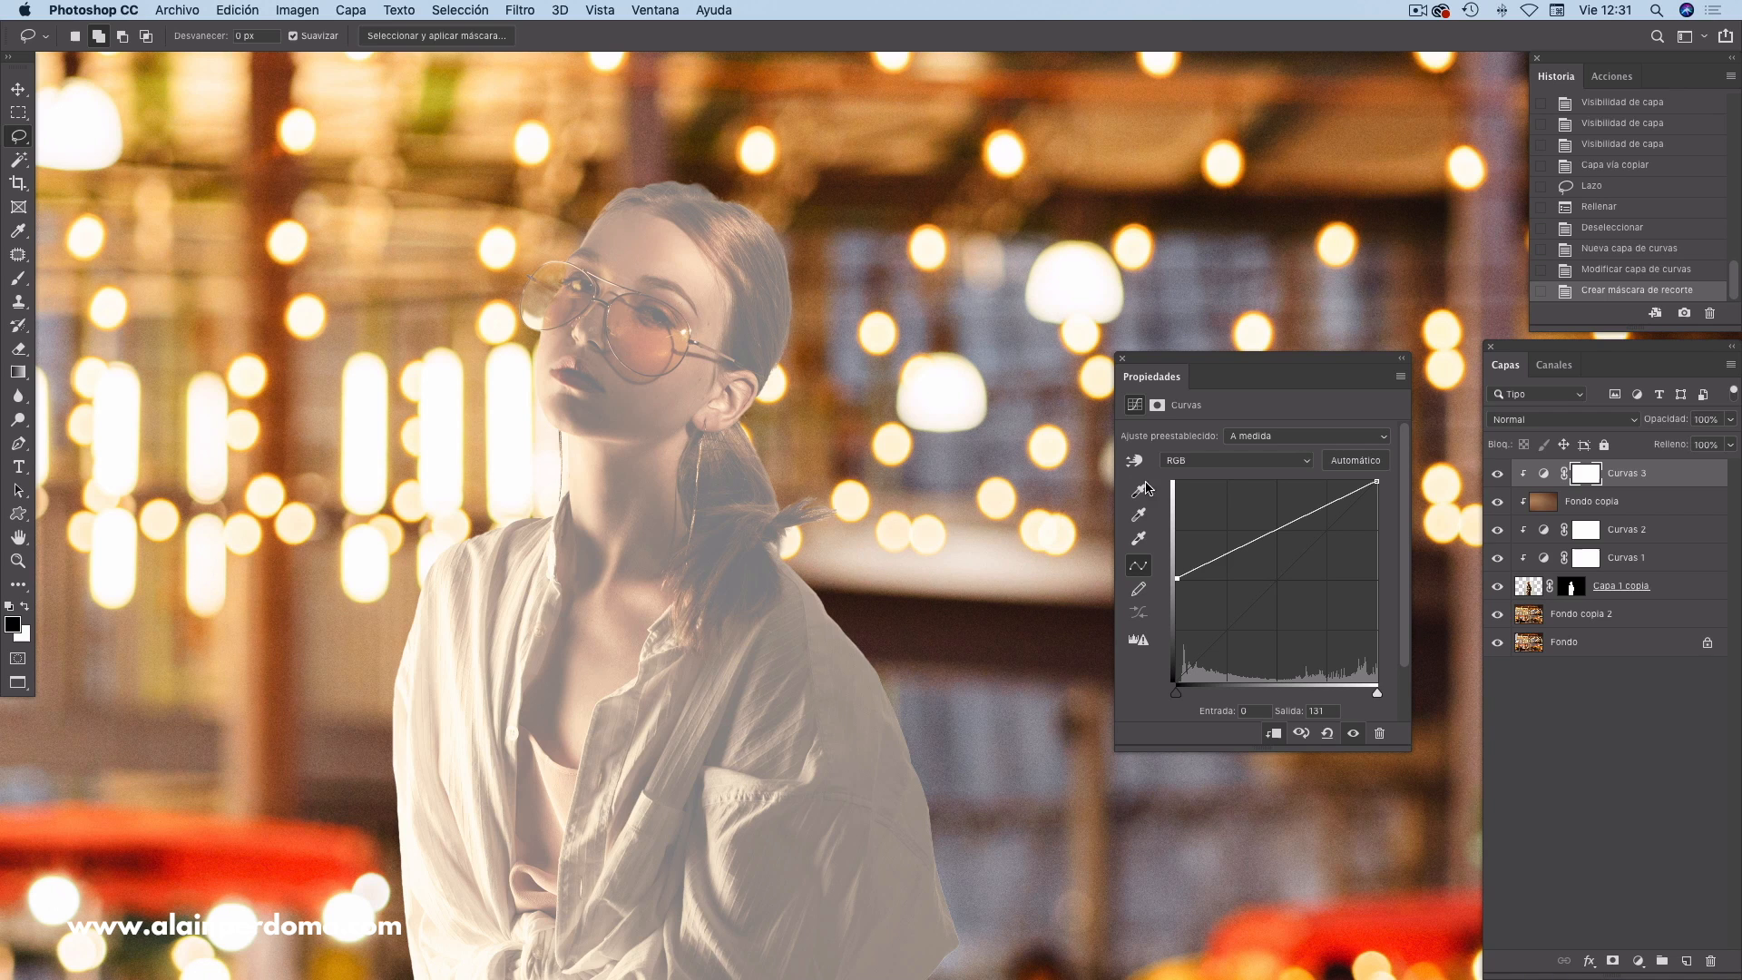
pyautogui.moveTo(1177, 578); pyautogui.dragTo(1192, 632)
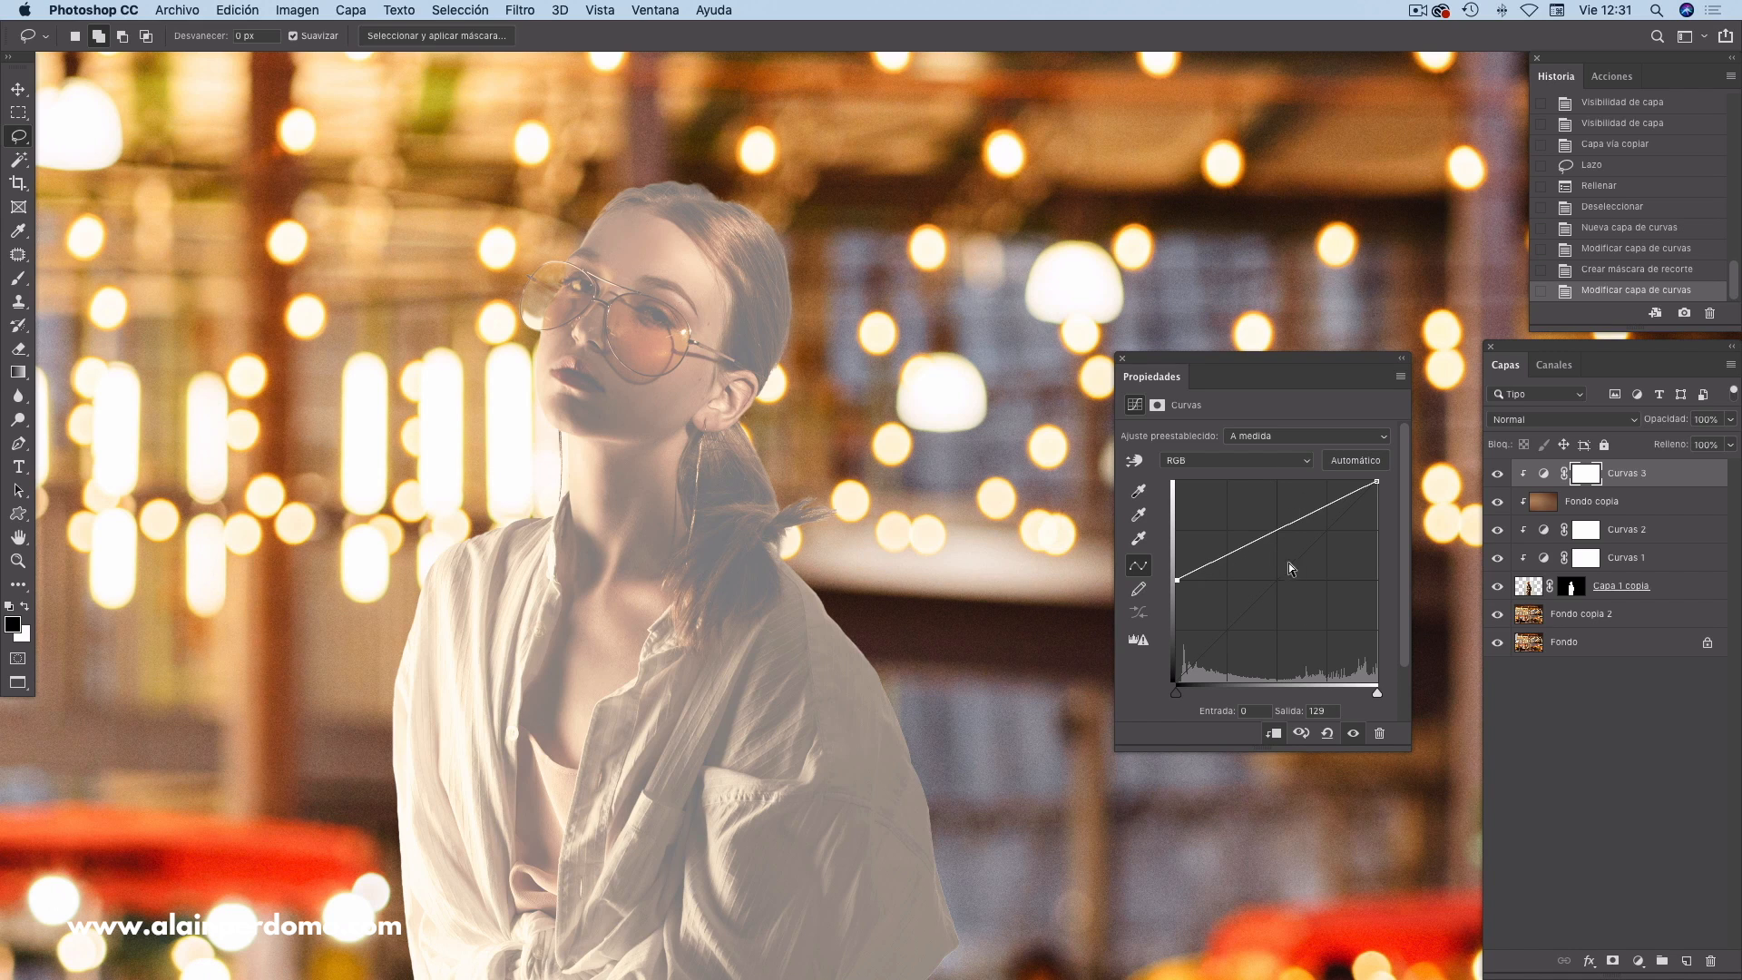
# - Add a curve point at input 180, output 228 in the RGB channel, and invert the Curvas 3 mask to black
pyautogui.moveTo(1318, 510); pyautogui.dragTo(1317, 502)
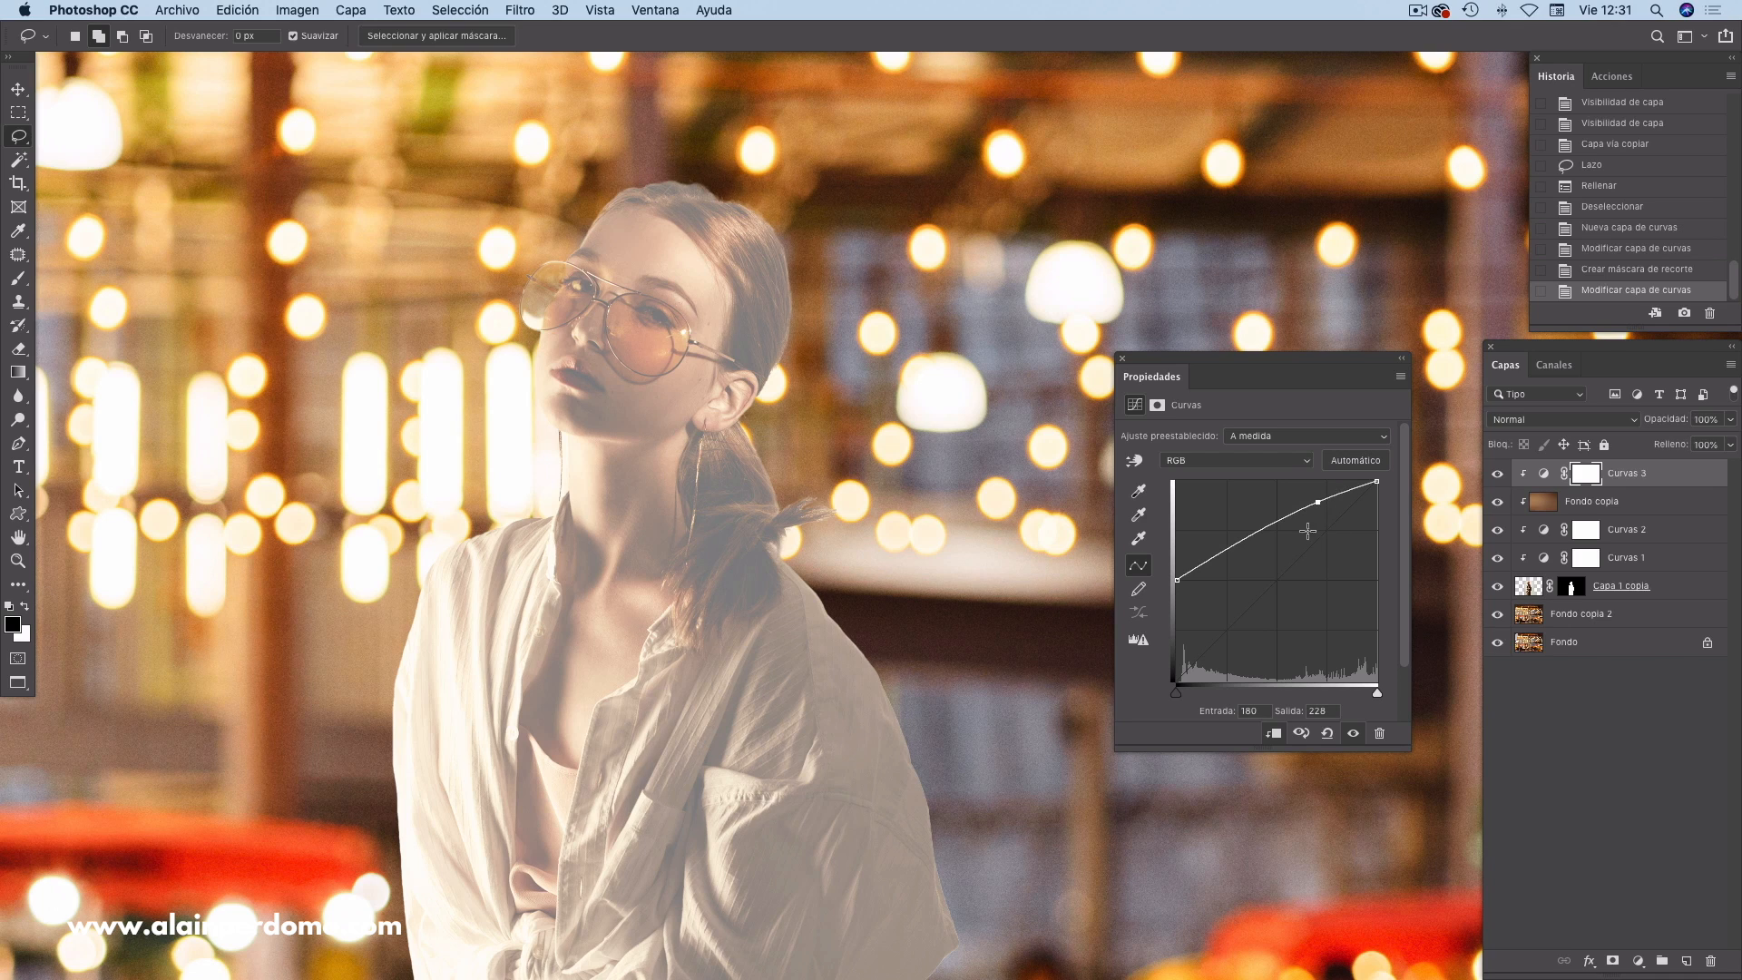
pyautogui.click(1288, 464)
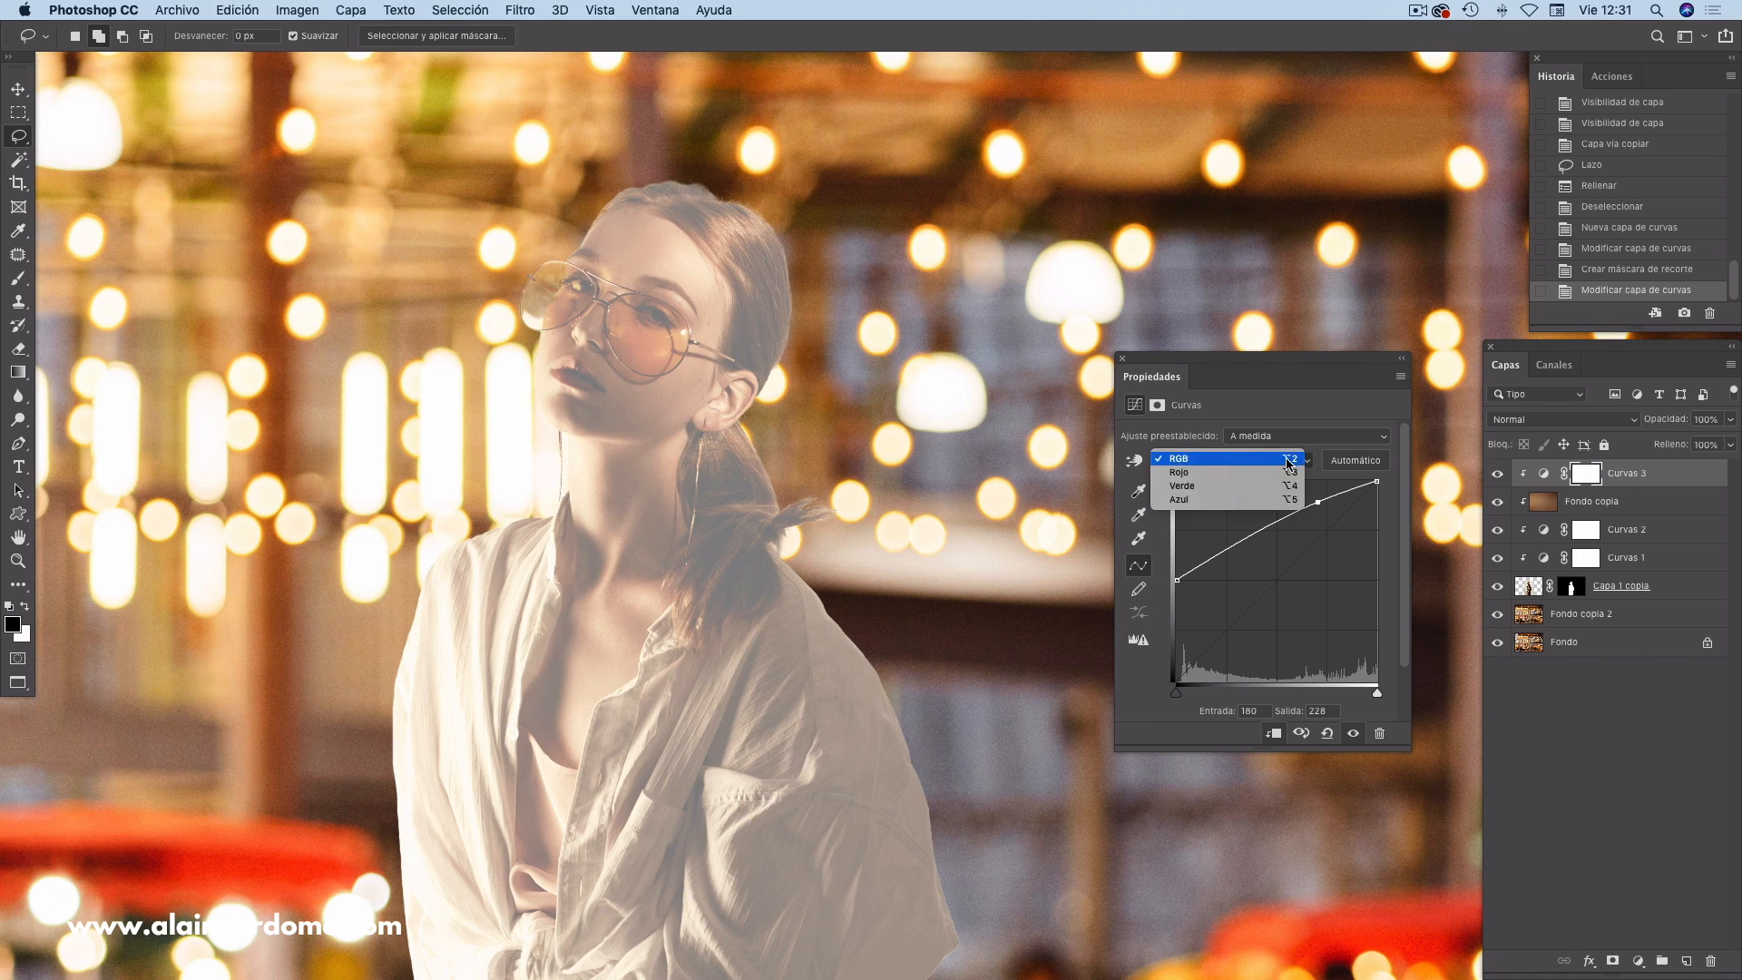
pyautogui.click(1220, 459)
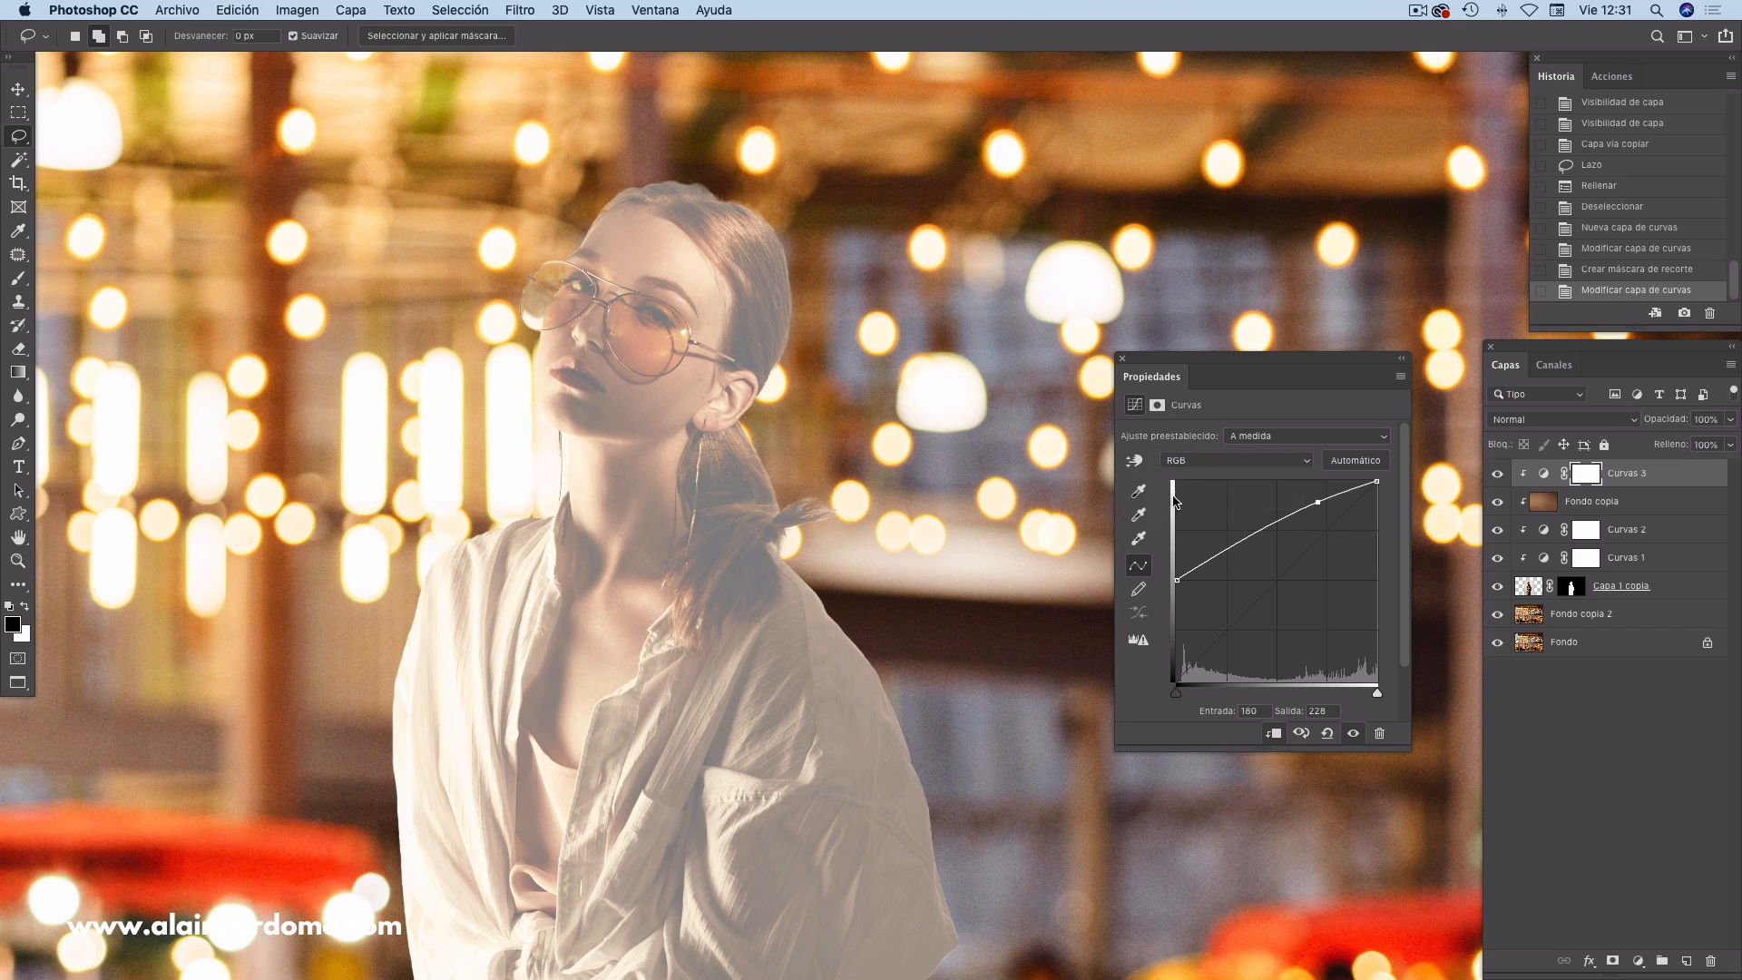
pyautogui.click(1121, 360)
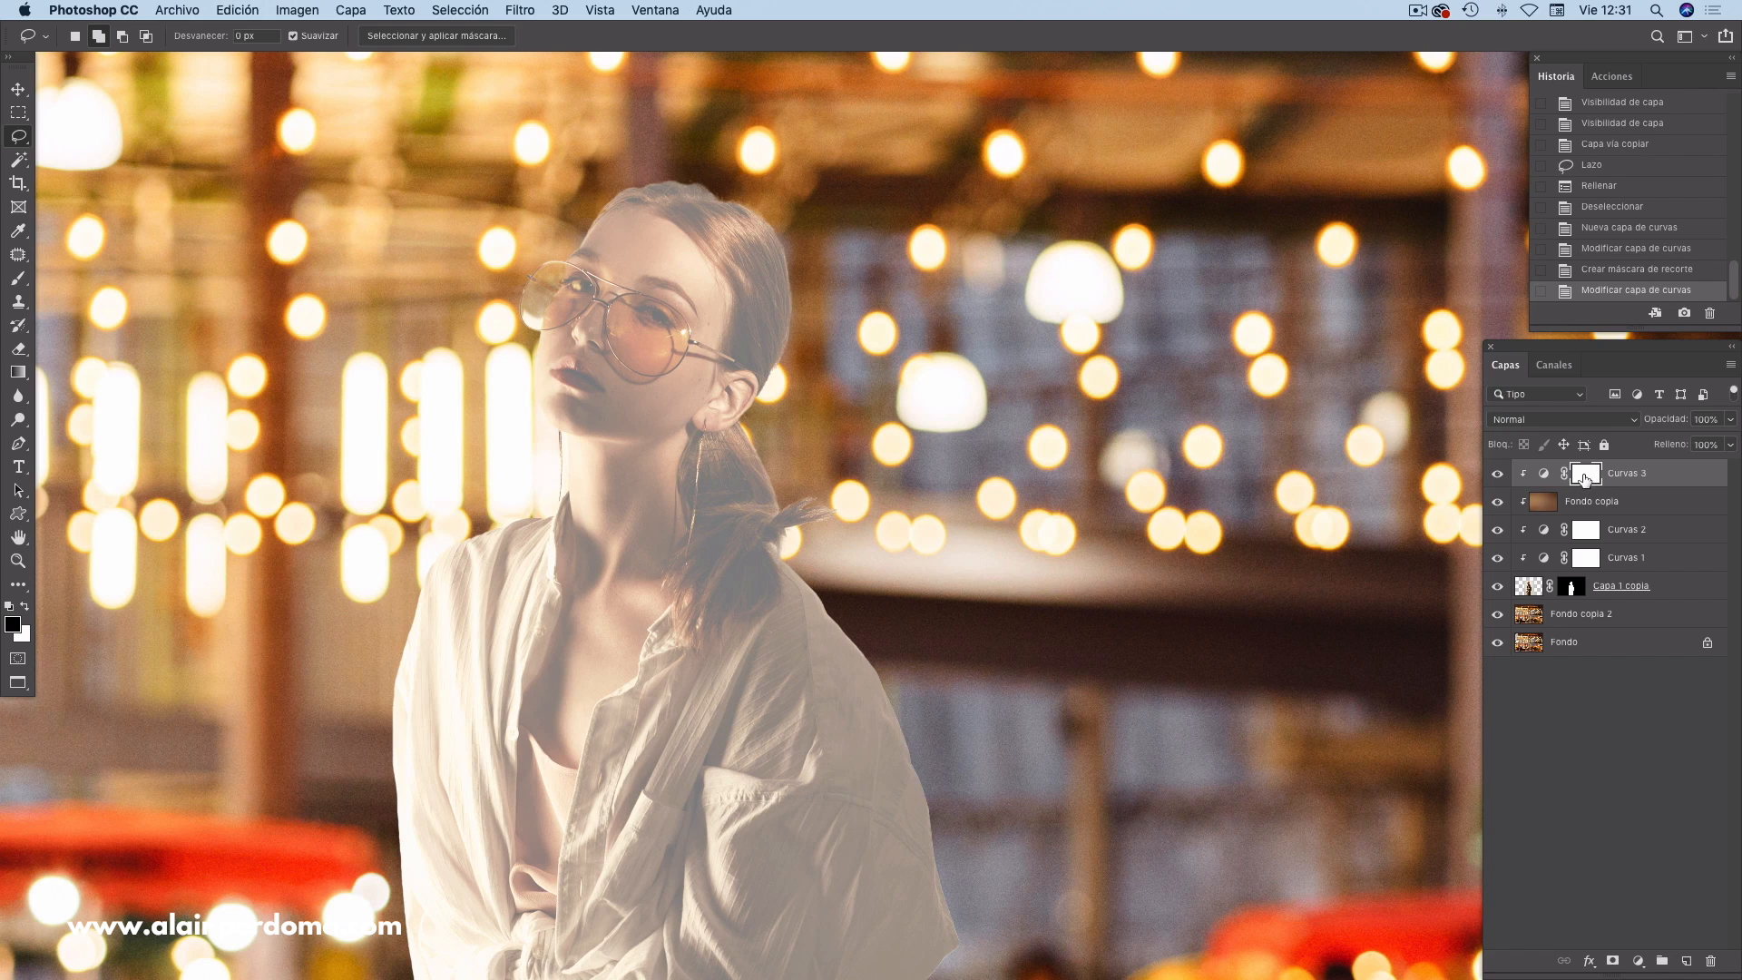
pyautogui.press('super+i')
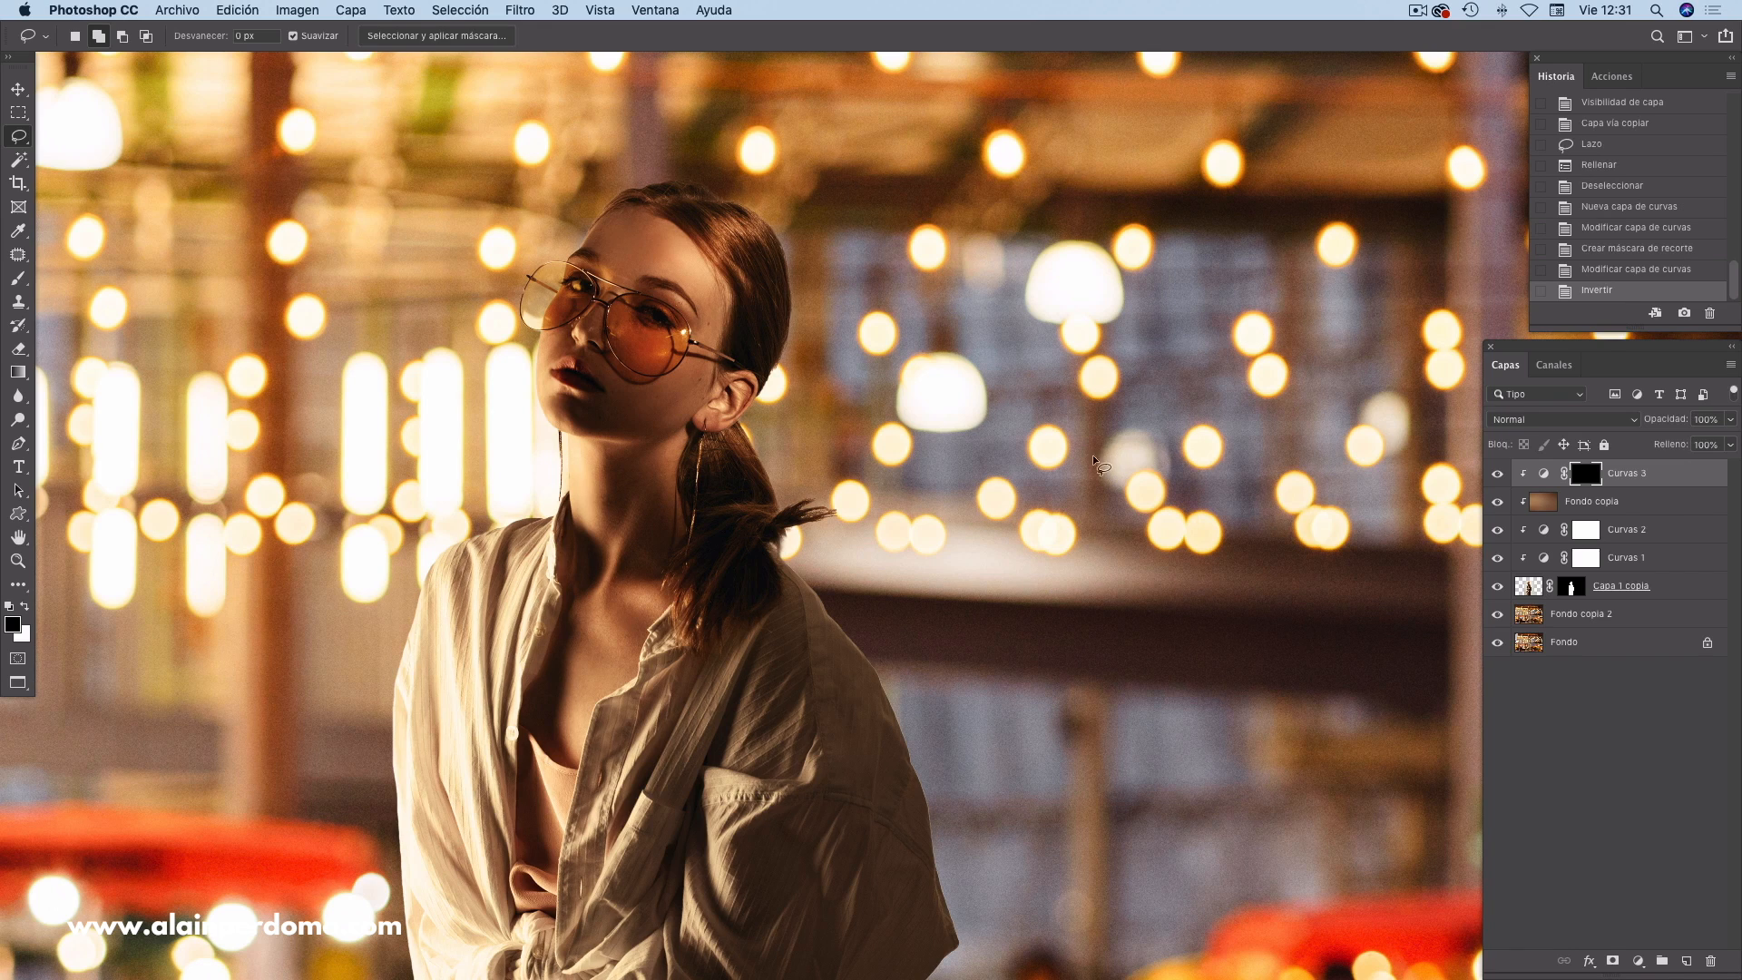
# - Prepare the Brush tool with white as the foreground colour and 5% flow
pyautogui.press('b')
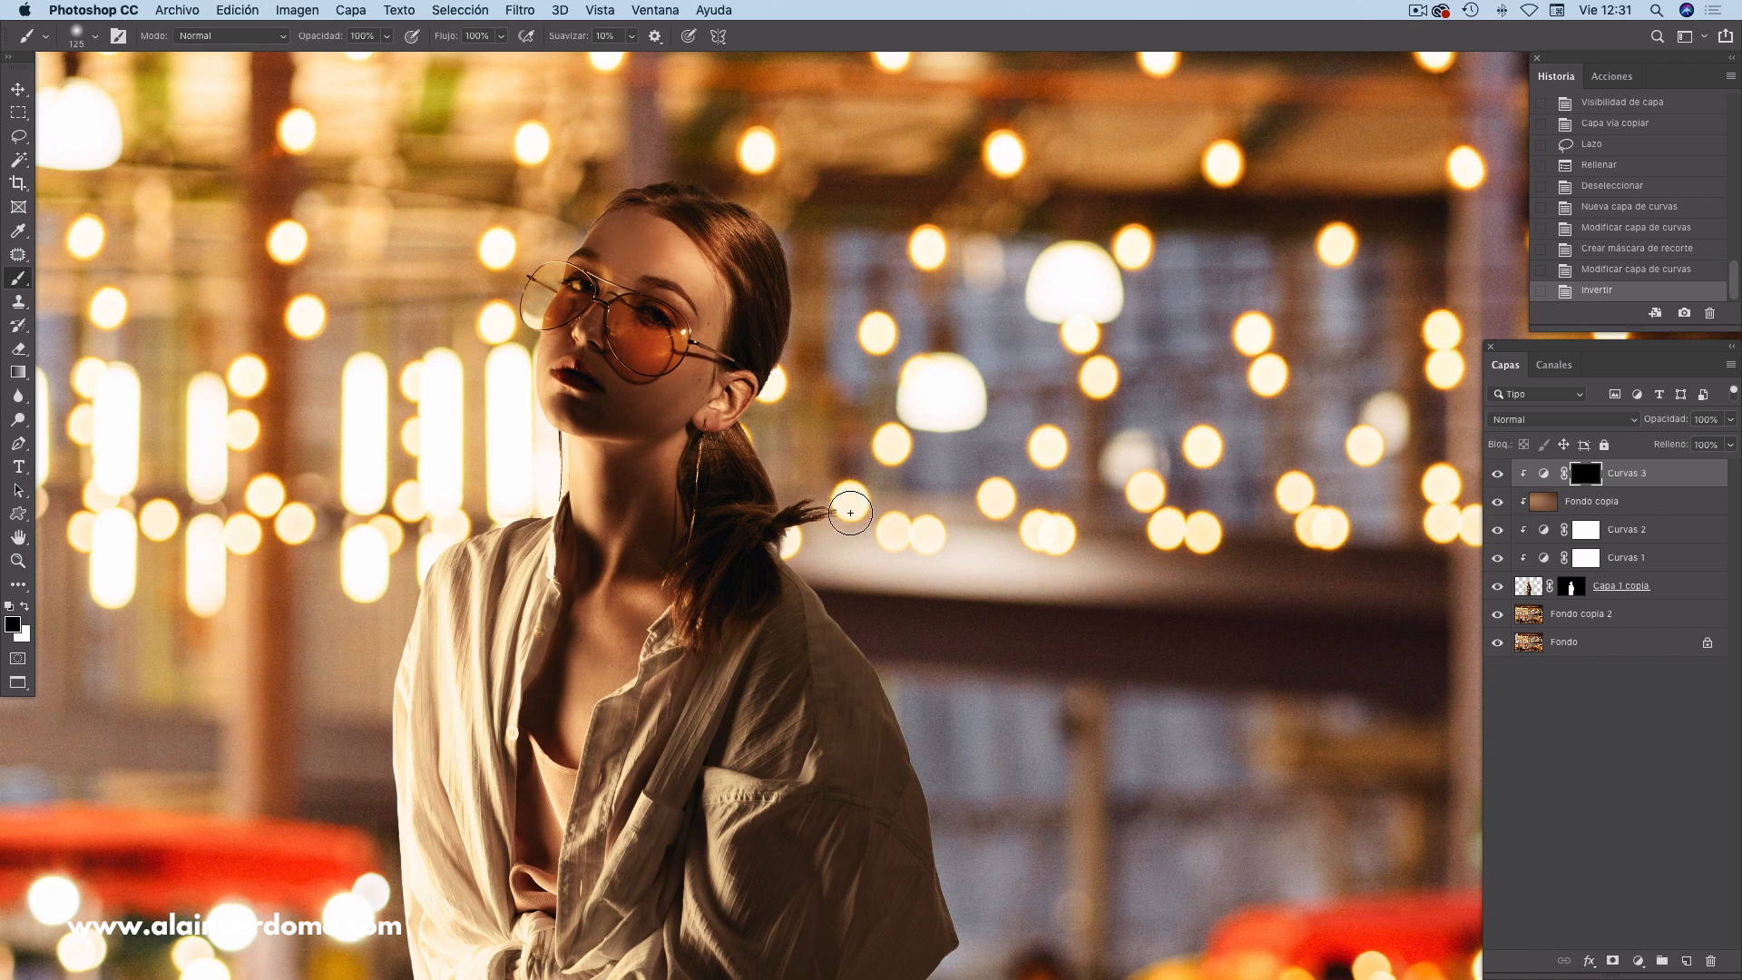
pyautogui.press('x')
pyautogui.rightClick(965, 394)
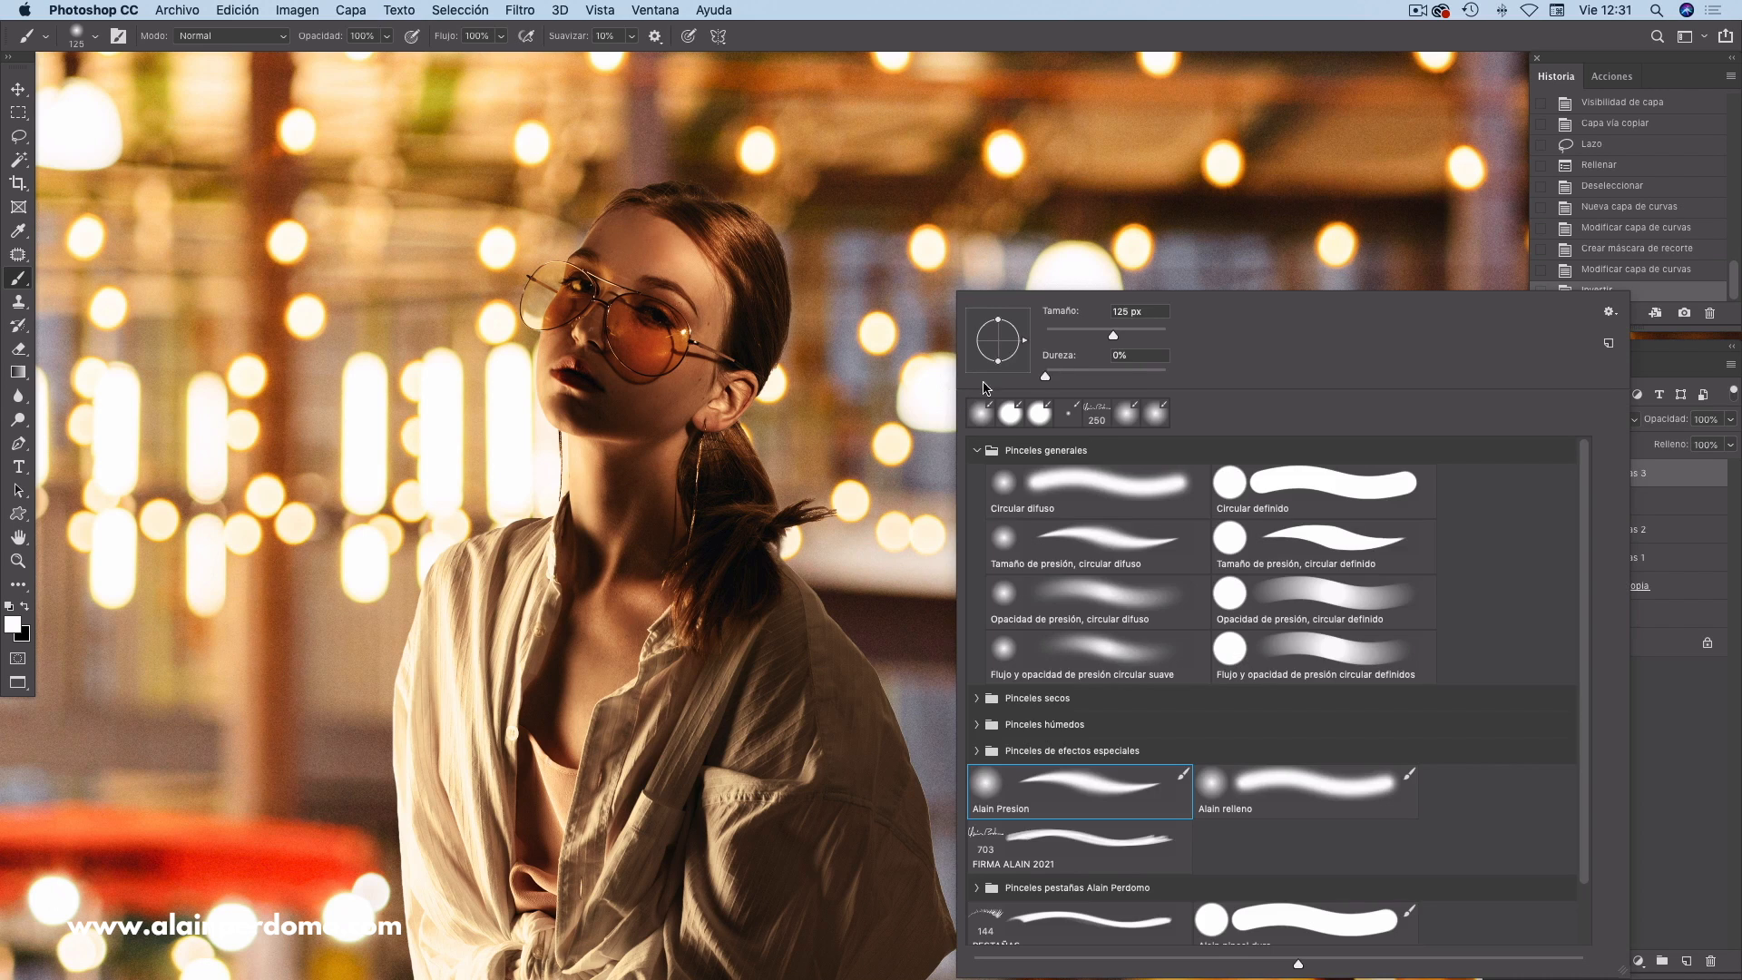
pyautogui.press('Return')
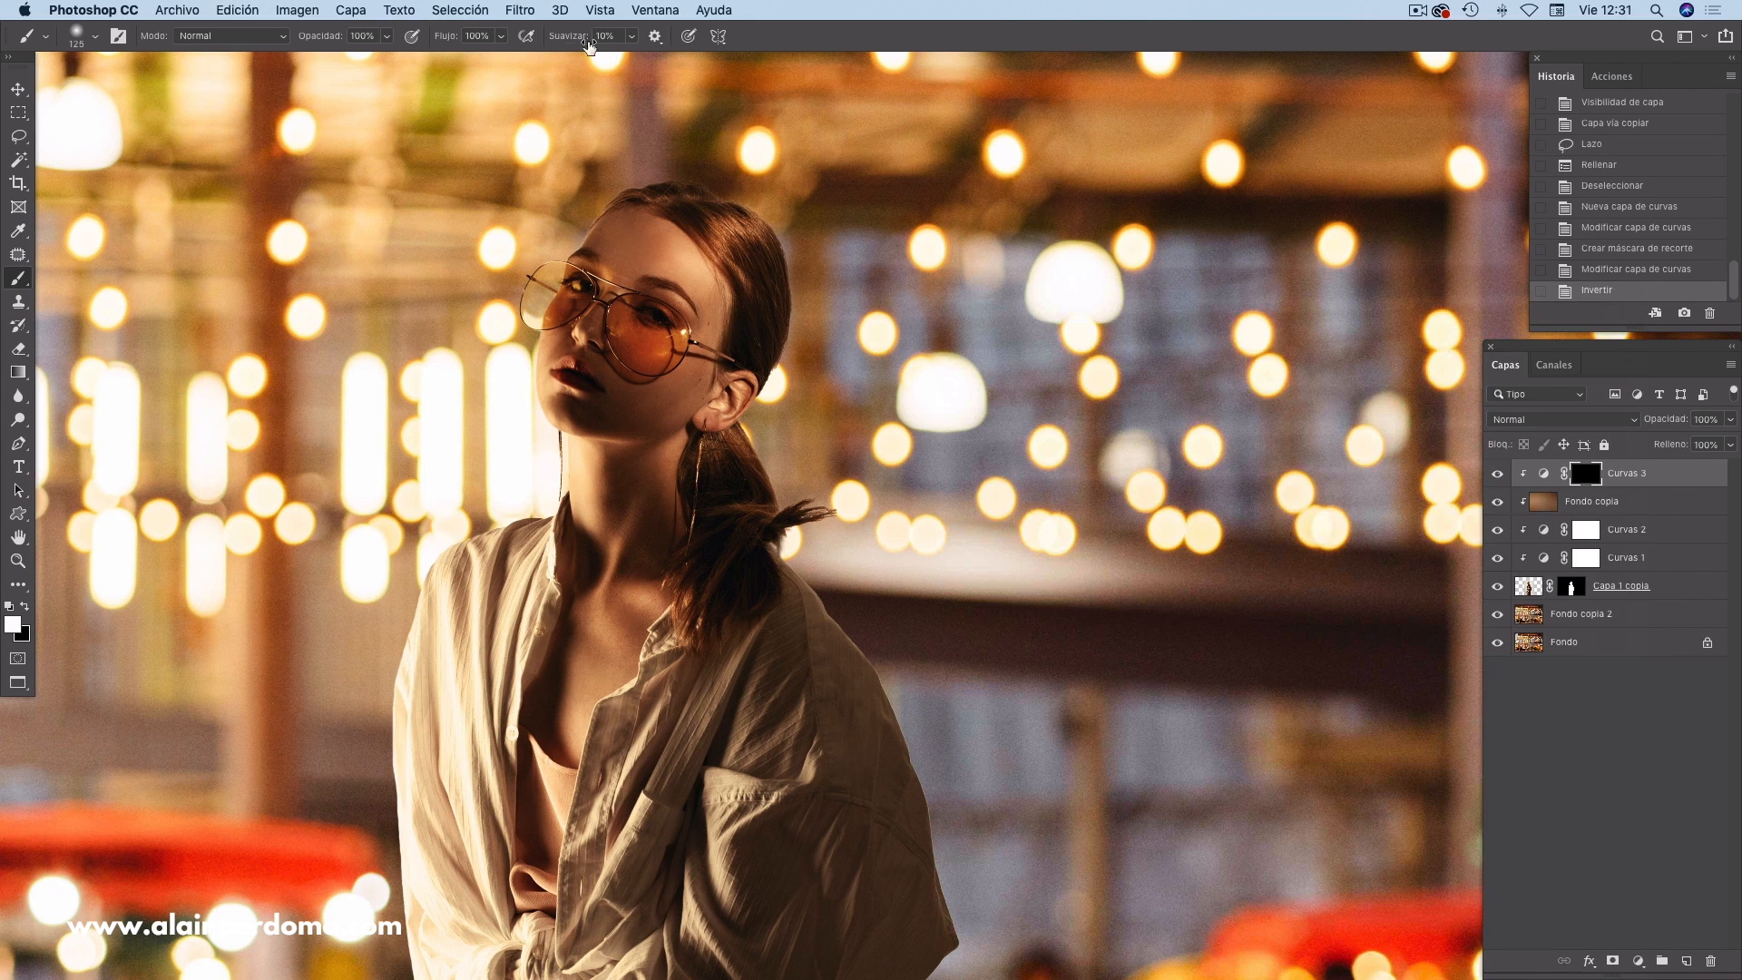
pyautogui.click(468, 36)
pyautogui.write('5')
# - Reduce the brush to 30 px and paint light on the Curvas 3 mask along the edge of the model's shoulder beside the ponytail
pyautogui.scroll(-3, 904, 416)
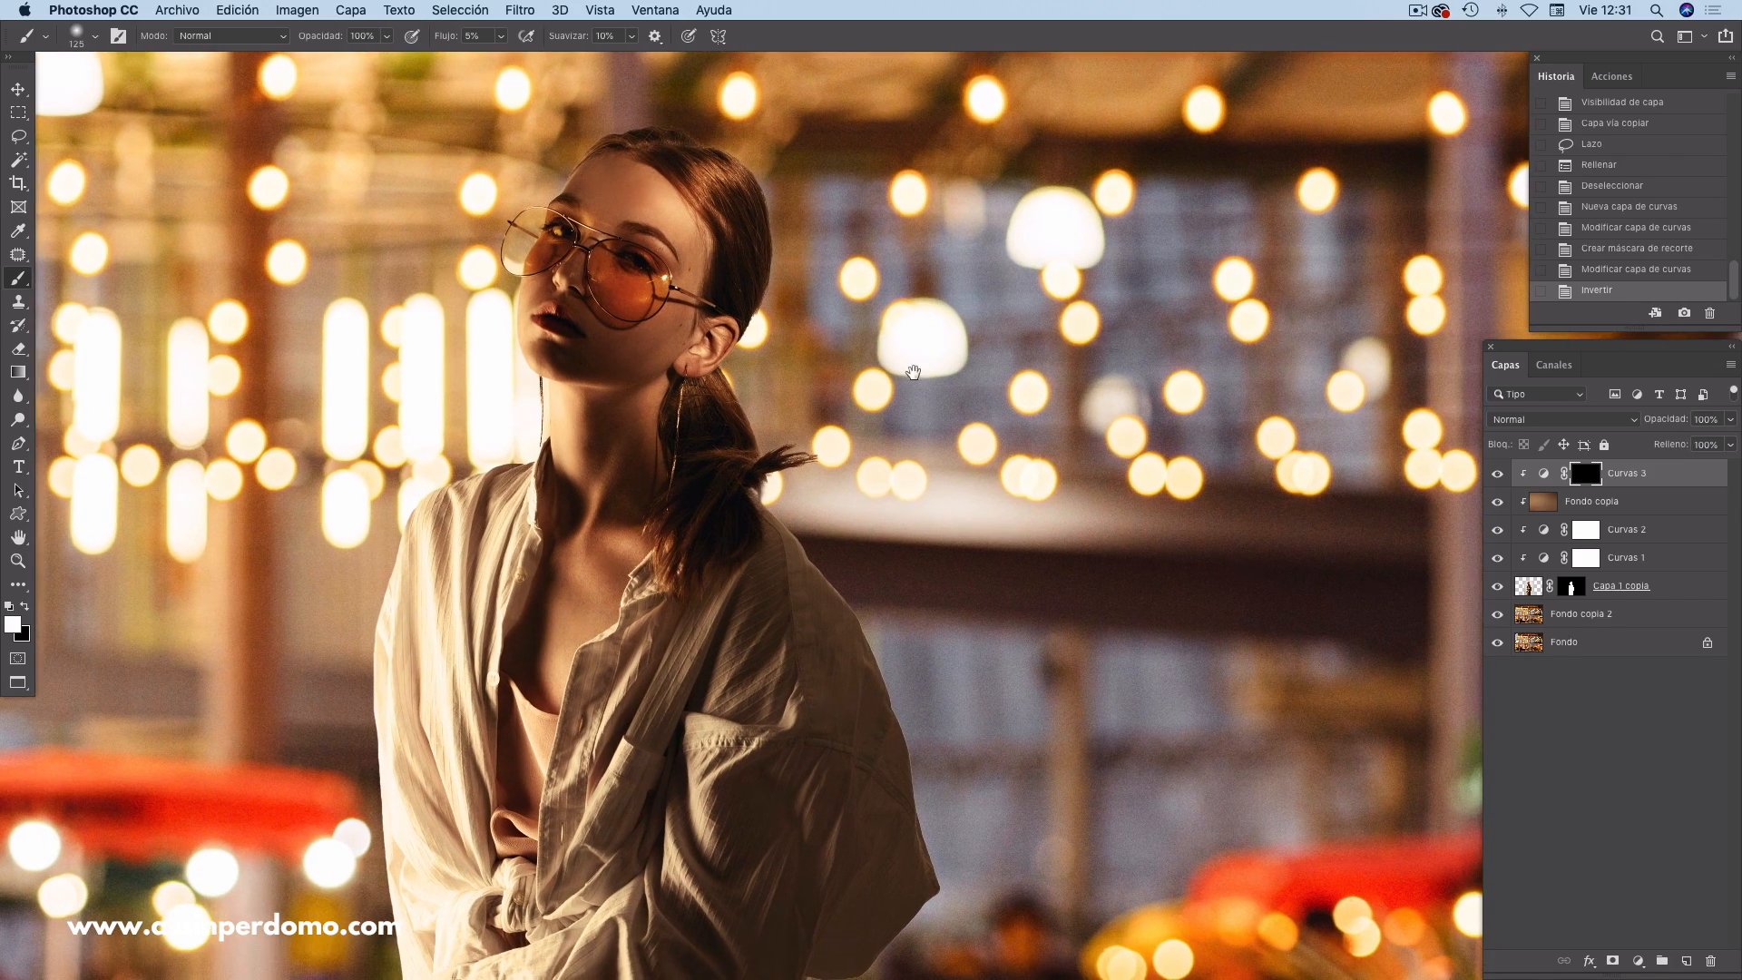
pyautogui.scroll(3, 917, 428)
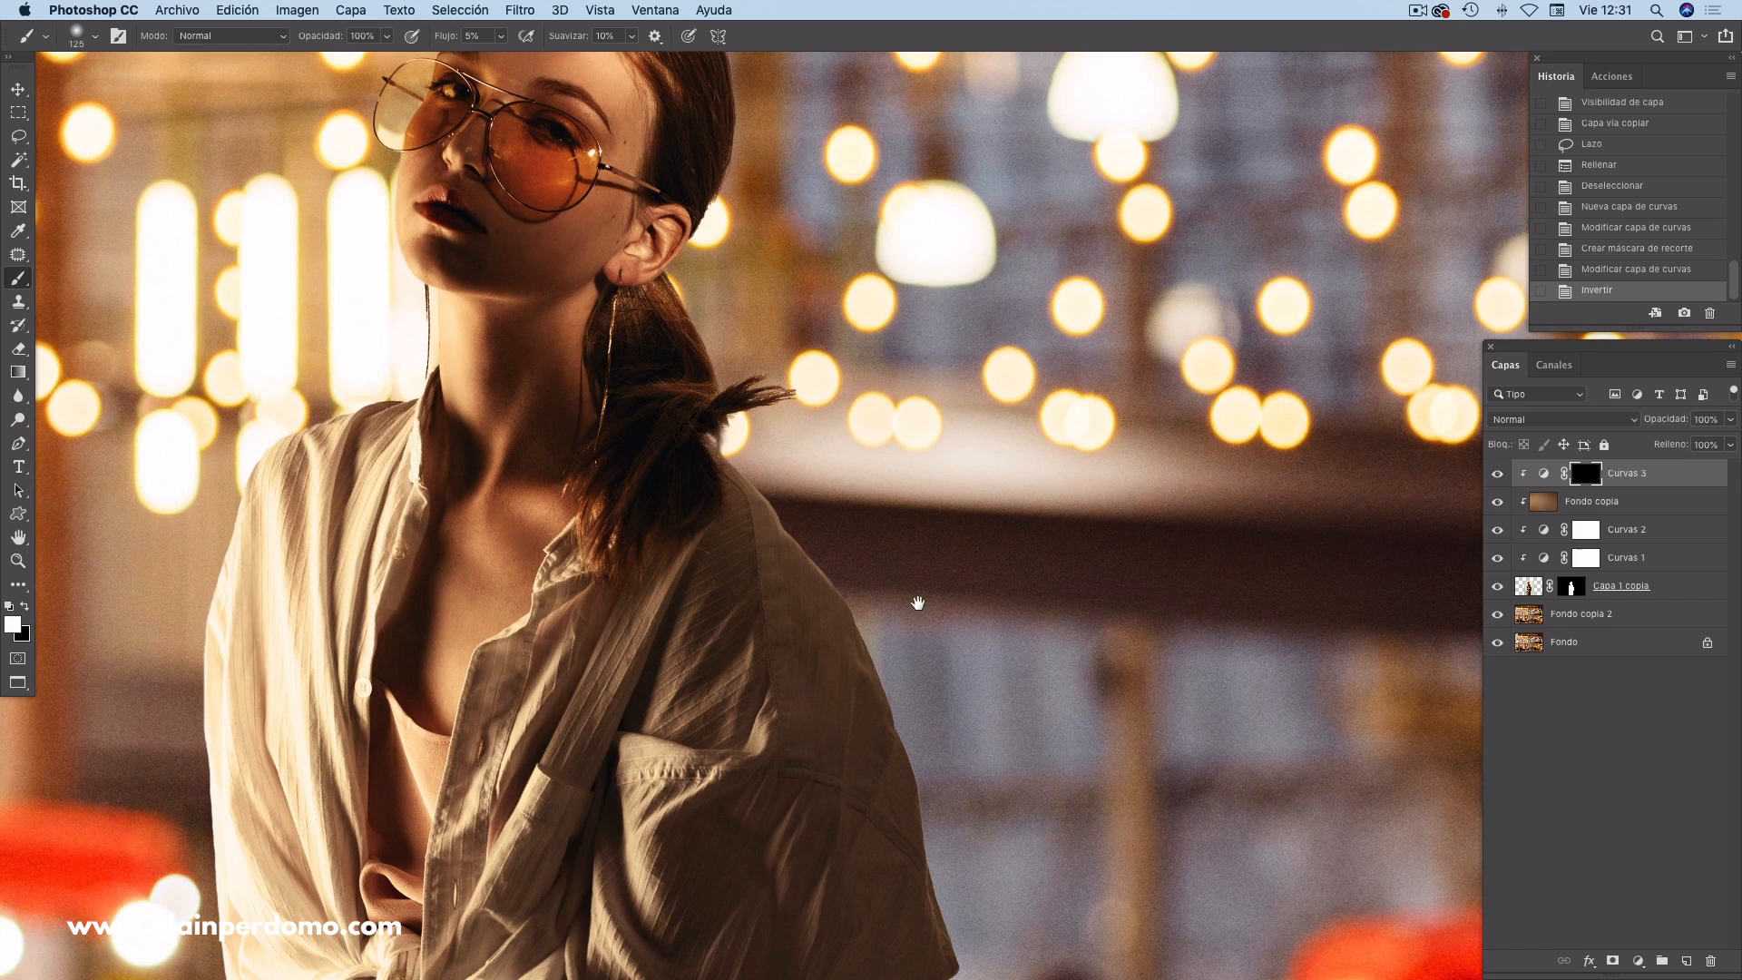
pyautogui.press('[')
pyautogui.press('[')
pyautogui.press('[')
pyautogui.press('[')
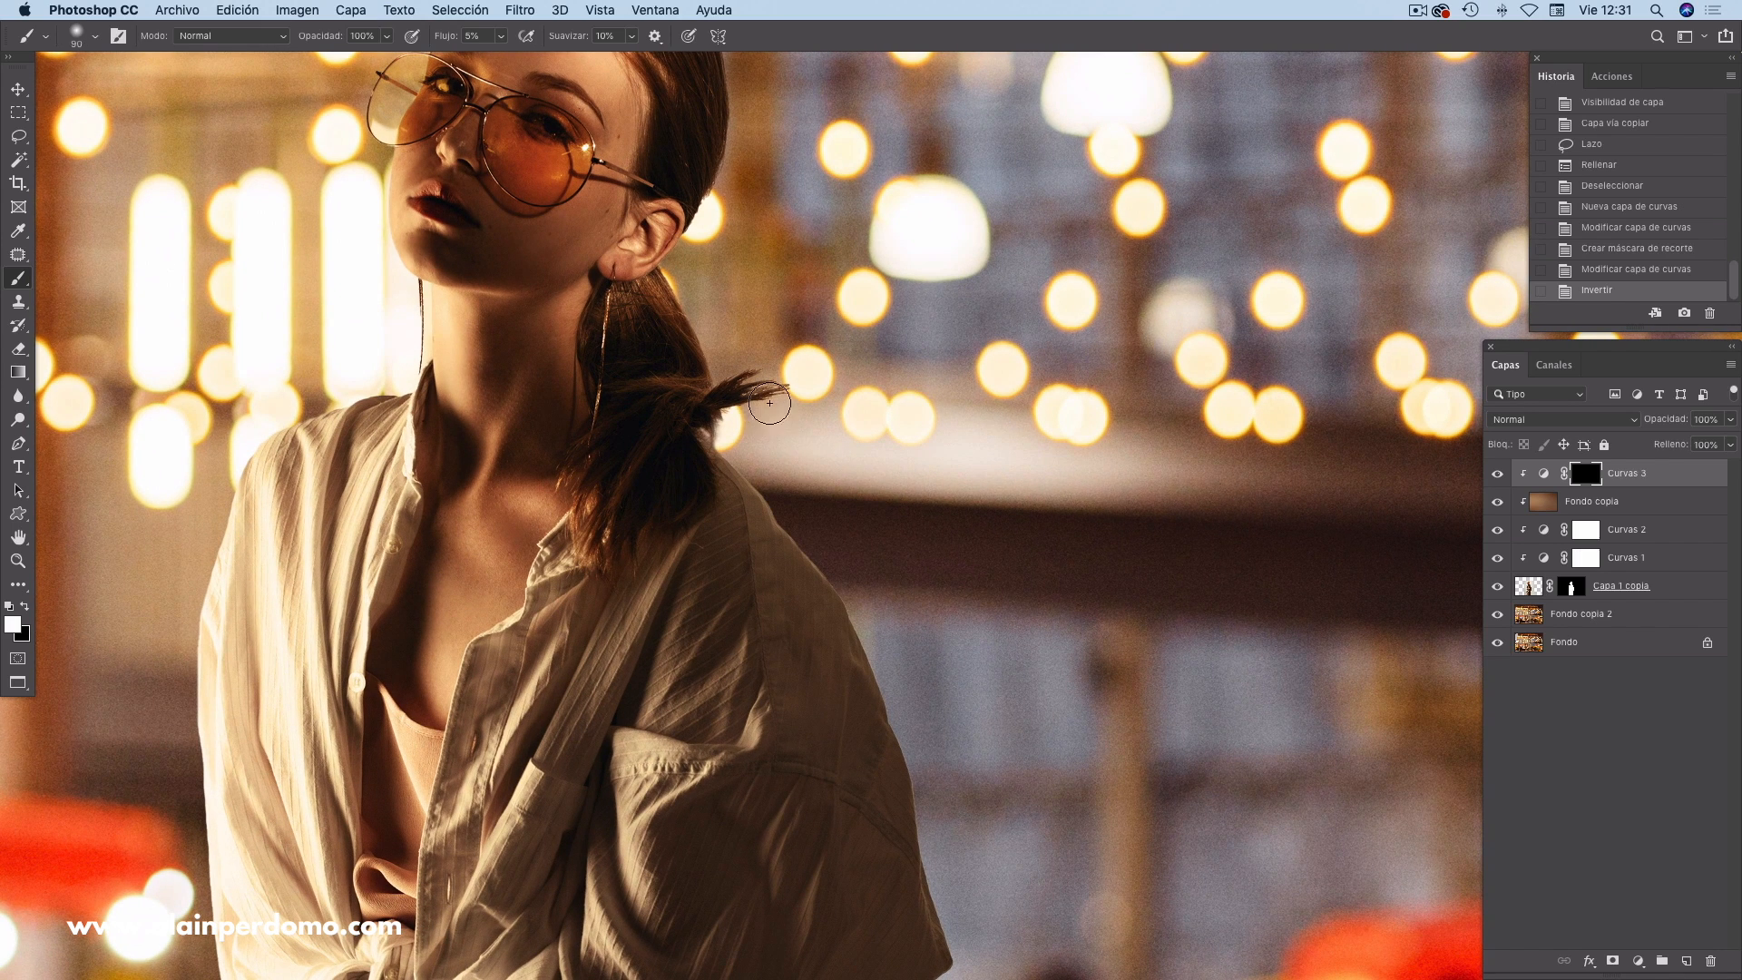
pyautogui.press('[')
pyautogui.press('[')
pyautogui.press('[')
pyautogui.press('[')
pyautogui.press('[')
pyautogui.press('[')
pyautogui.moveTo(779, 499)
pyautogui.mouseDown()
pyautogui.moveTo(784, 510)
pyautogui.moveTo(736, 450)
pyautogui.moveTo(764, 490)
pyautogui.mouseUp()
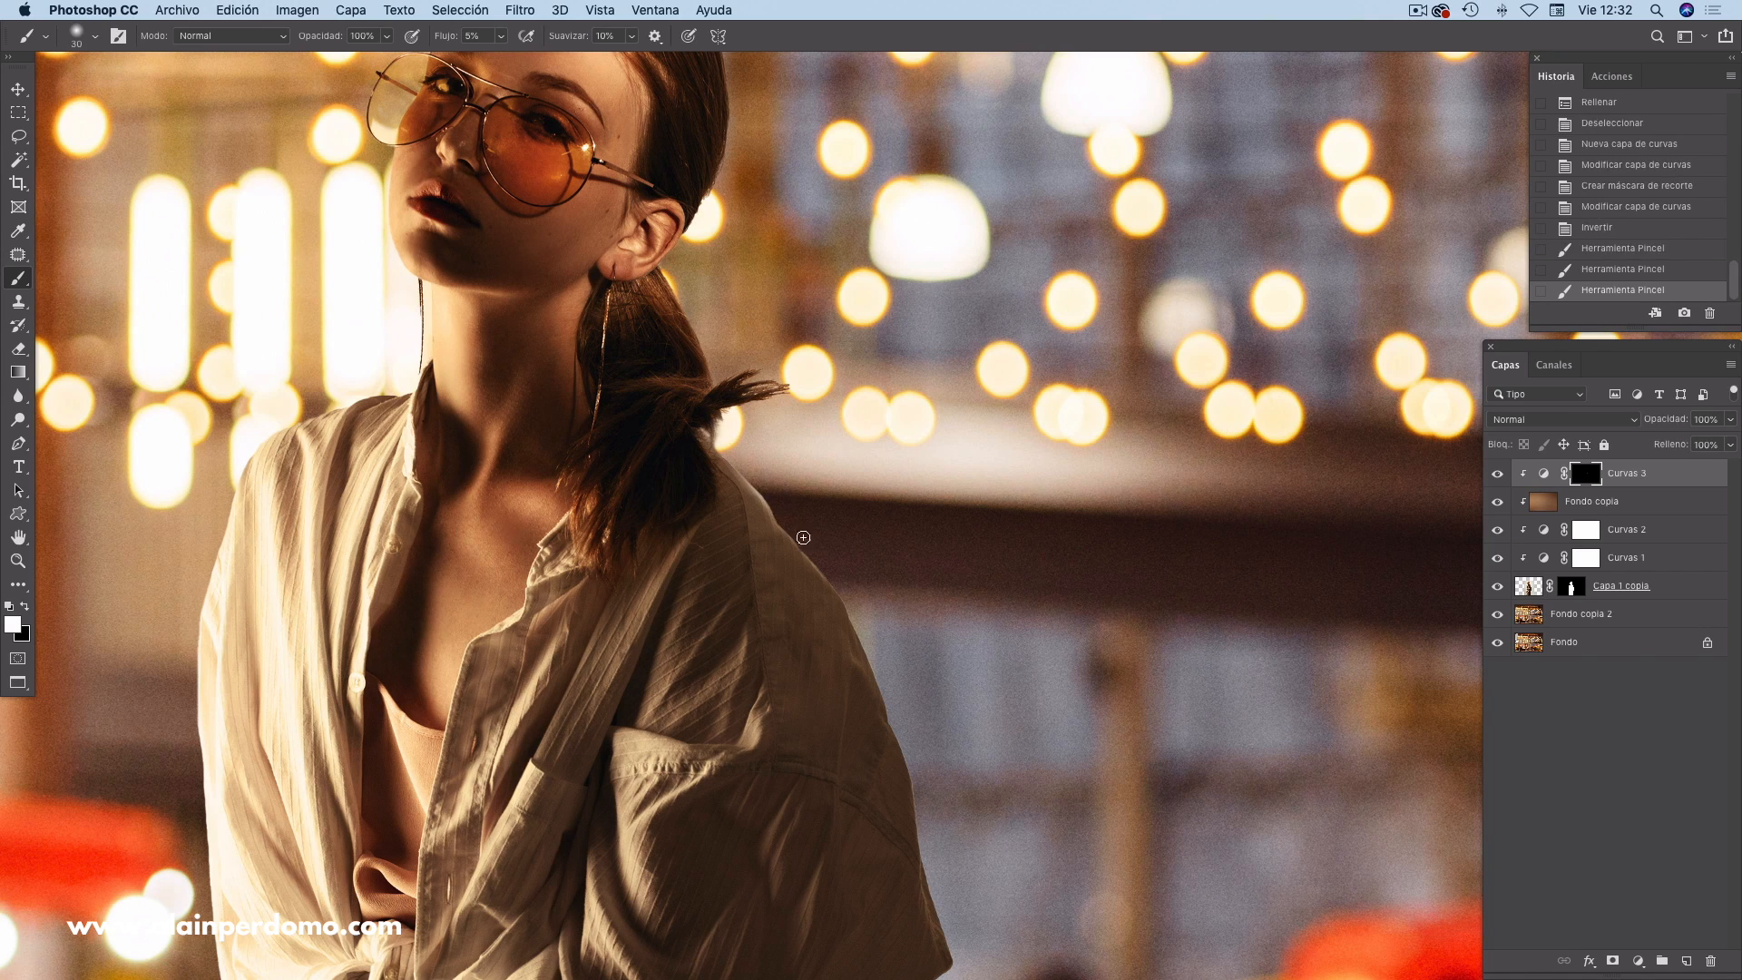
pyautogui.moveTo(819, 556)
pyautogui.mouseDown()
pyautogui.moveTo(792, 535)
pyautogui.moveTo(852, 599)
pyautogui.moveTo(820, 575)
pyautogui.moveTo(797, 506)
pyautogui.moveTo(787, 523)
pyautogui.mouseUp()
# - Enlarge the brush to 50 px and paint light on the Curvas 3 mask down the outer edges of the model's sleeve and skirt
pyautogui.scroll(-4, 944, 551)
pyautogui.press(']')
pyautogui.press(']')
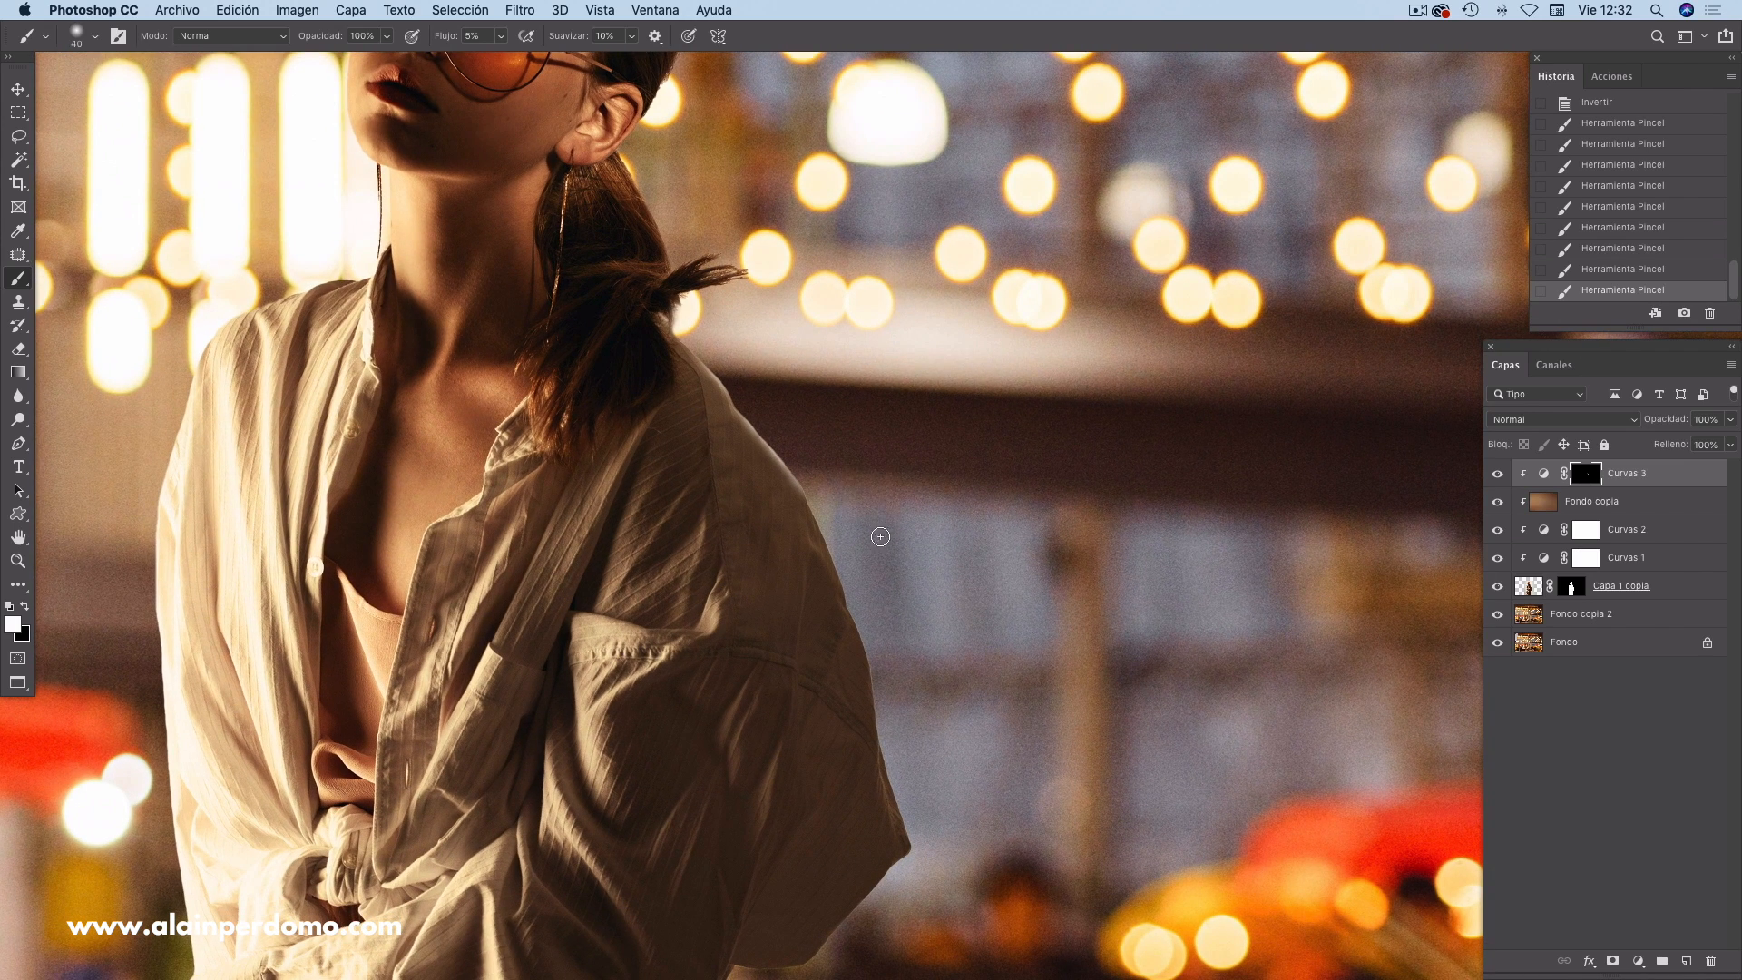
pyautogui.moveTo(856, 584); pyautogui.dragTo(841, 566)
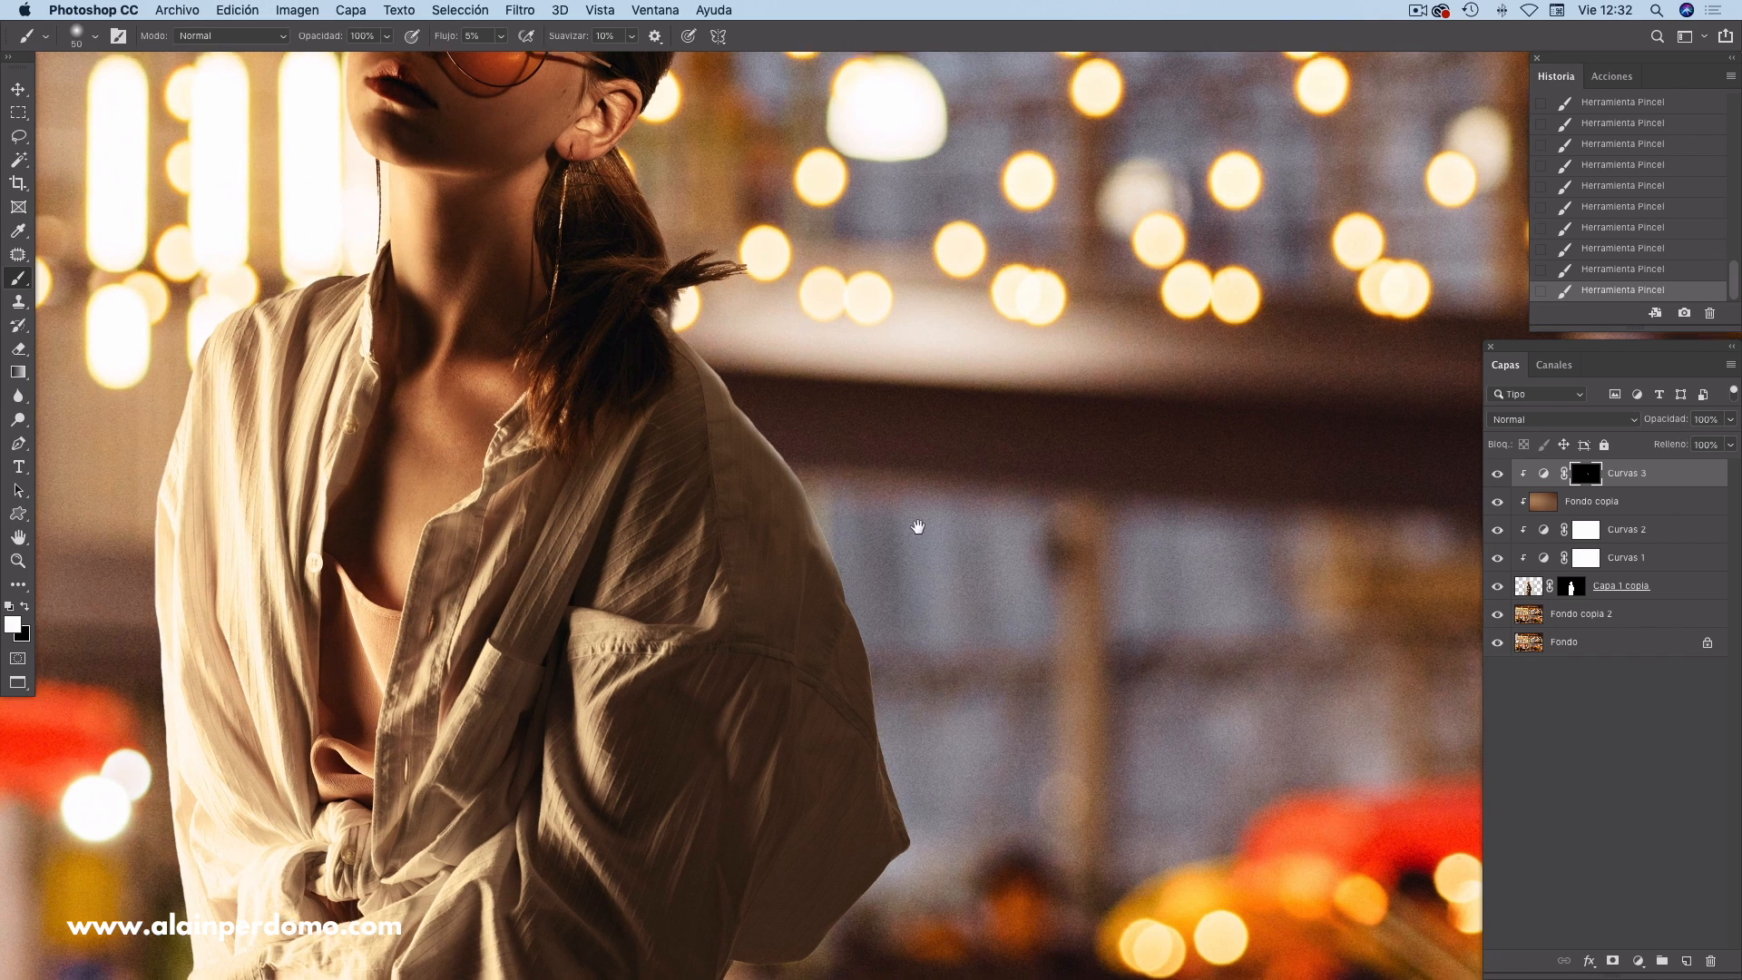
pyautogui.scroll(-3, 917, 526)
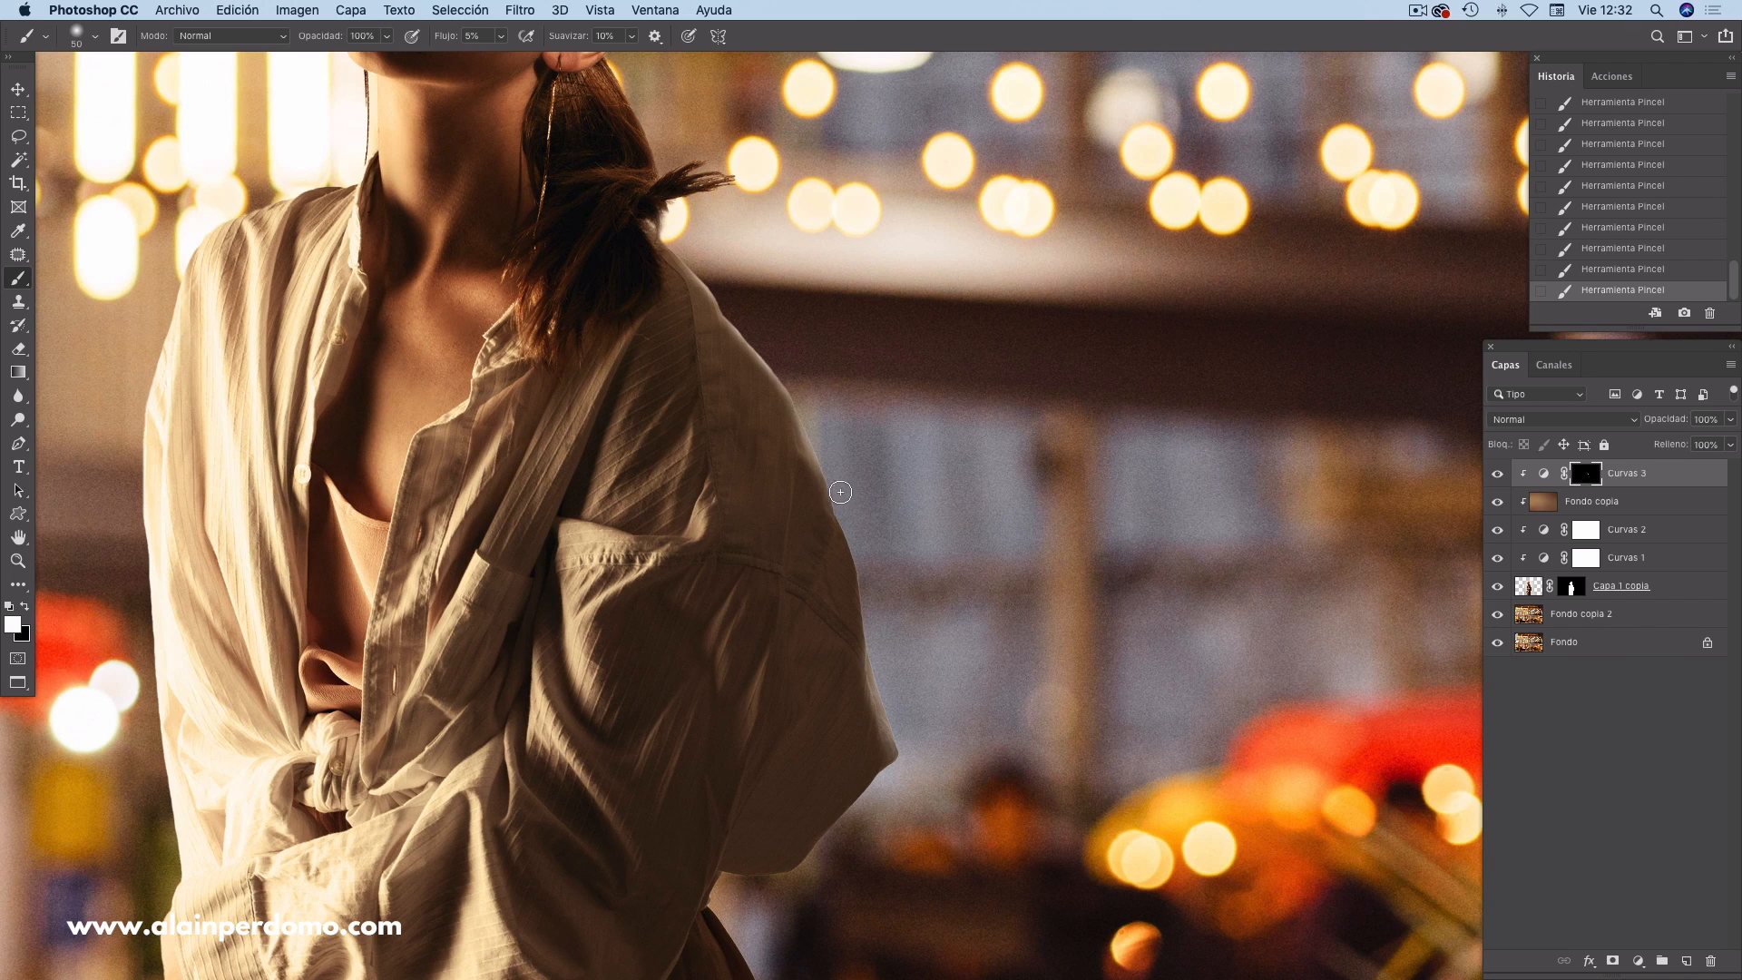
pyautogui.moveTo(935, 749); pyautogui.dragTo(976, 401)
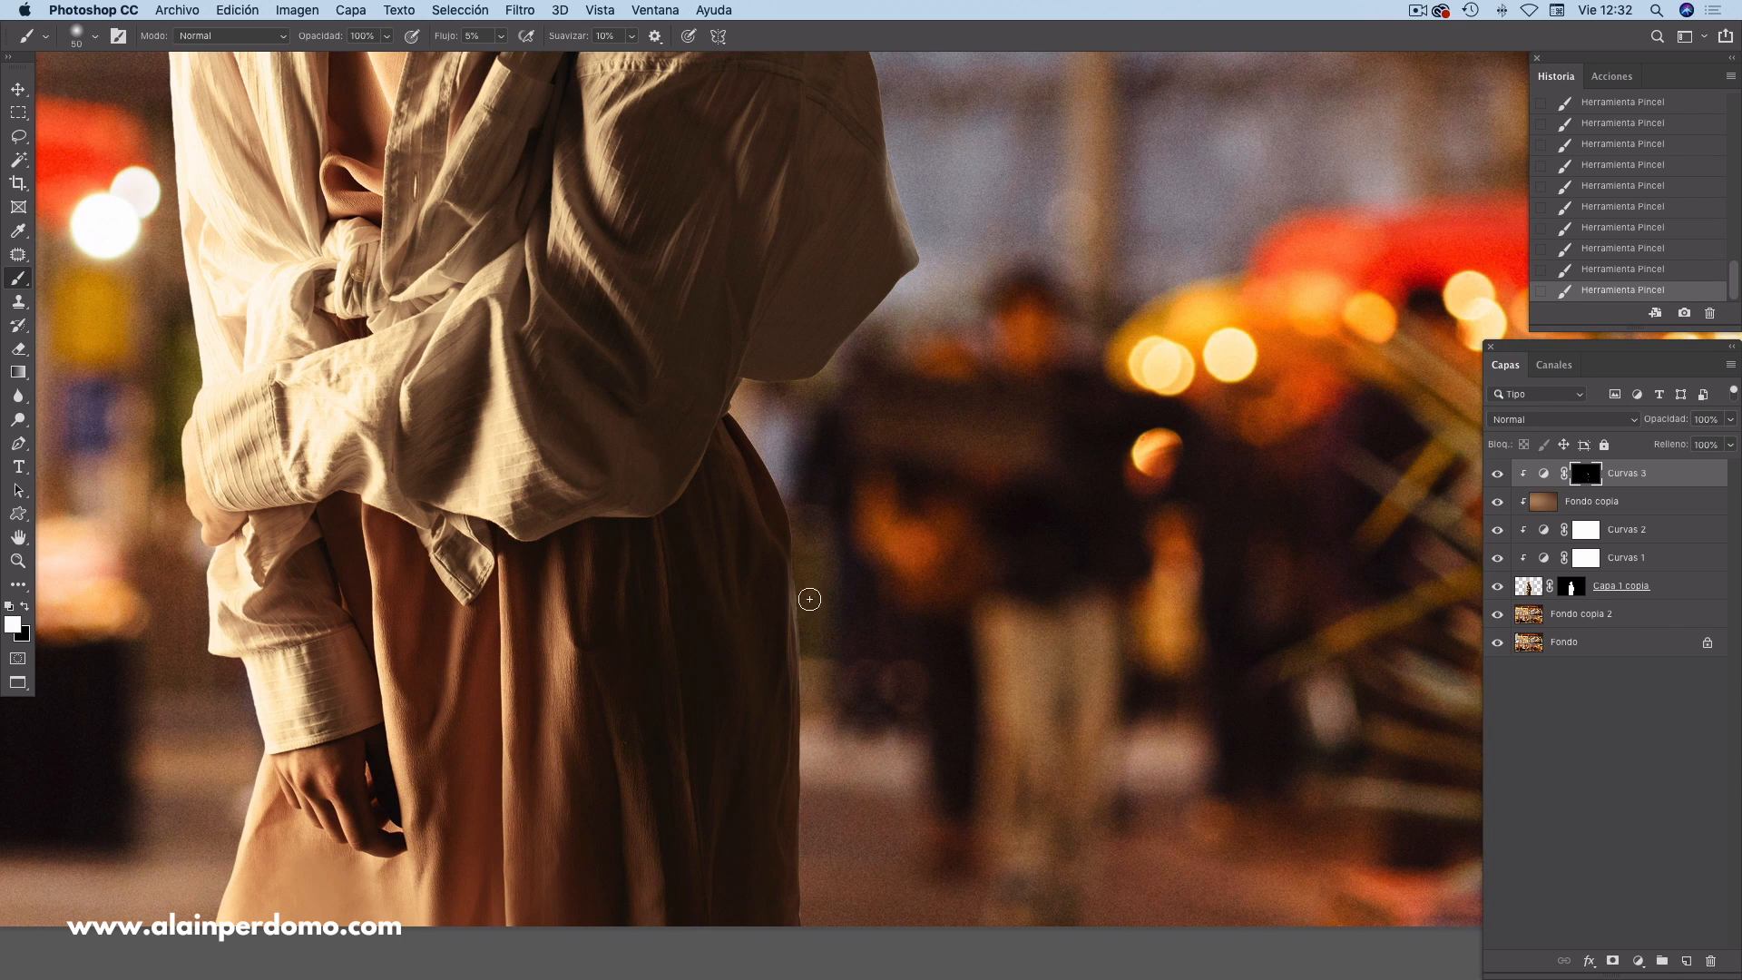
pyautogui.moveTo(1050, 682); pyautogui.dragTo(1038, 820)
pyautogui.moveTo(1060, 655); pyautogui.dragTo(1062, 719)
pyautogui.moveTo(801, 427); pyautogui.dragTo(820, 499)
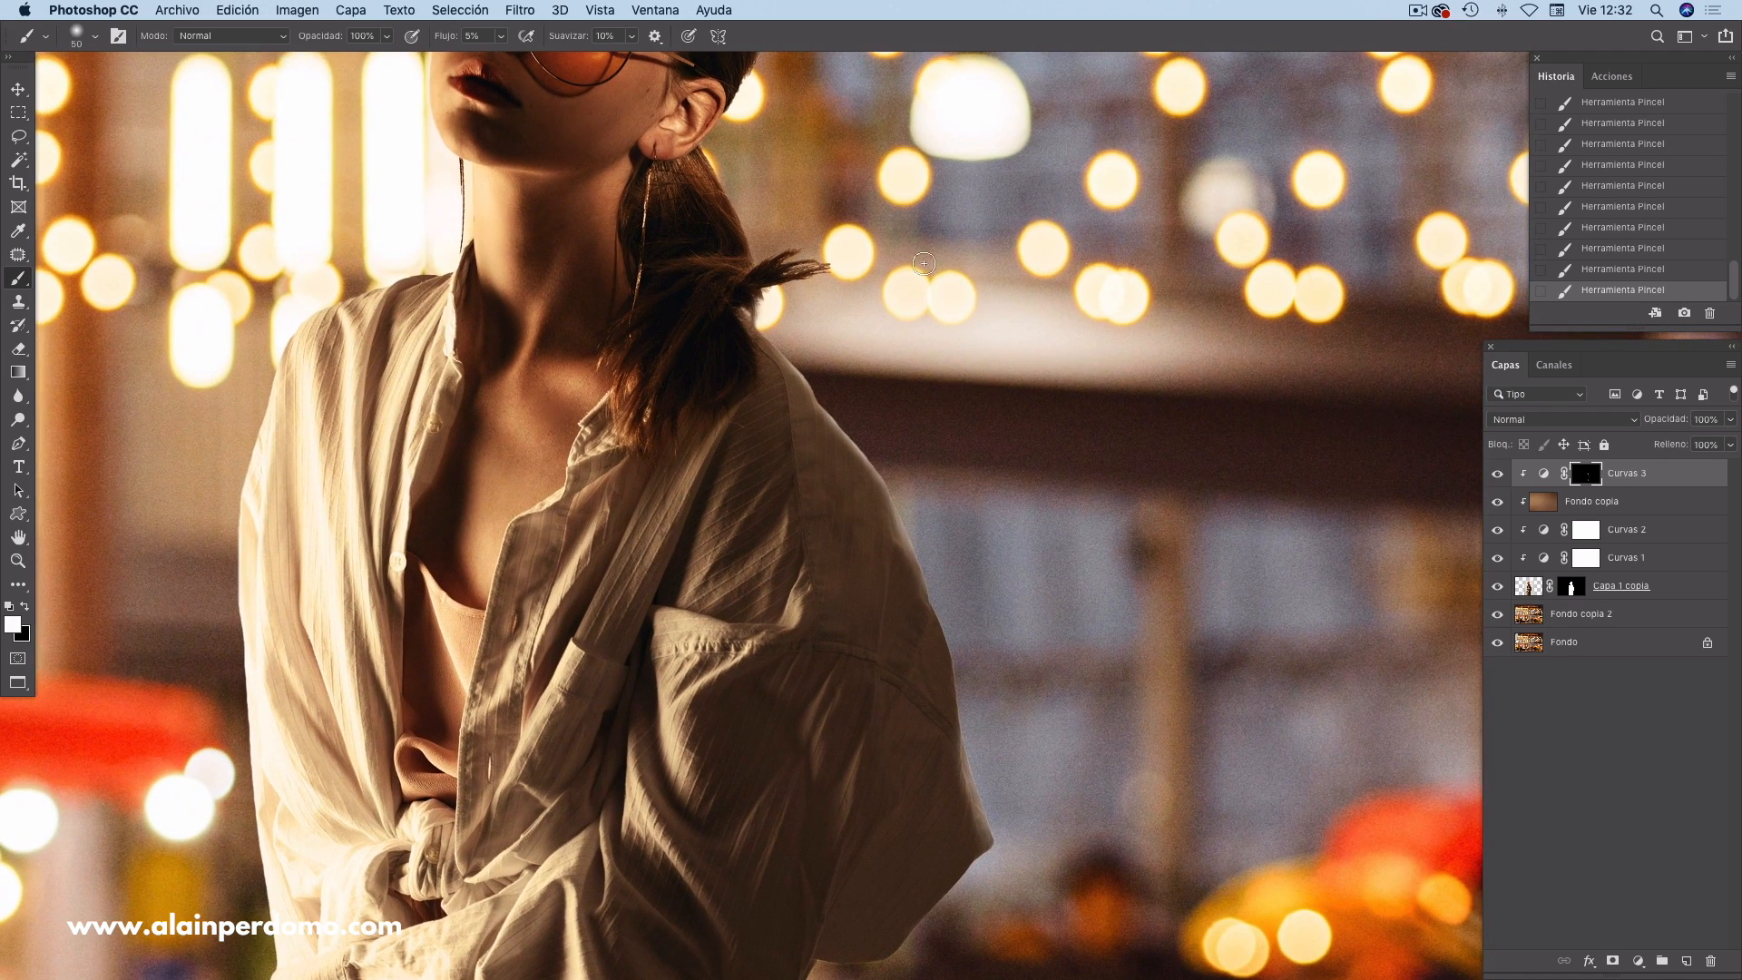
pyautogui.moveTo(956, 357)
pyautogui.mouseDown()
pyautogui.moveTo(958, 383)
pyautogui.moveTo(966, 350)
pyautogui.mouseUp()
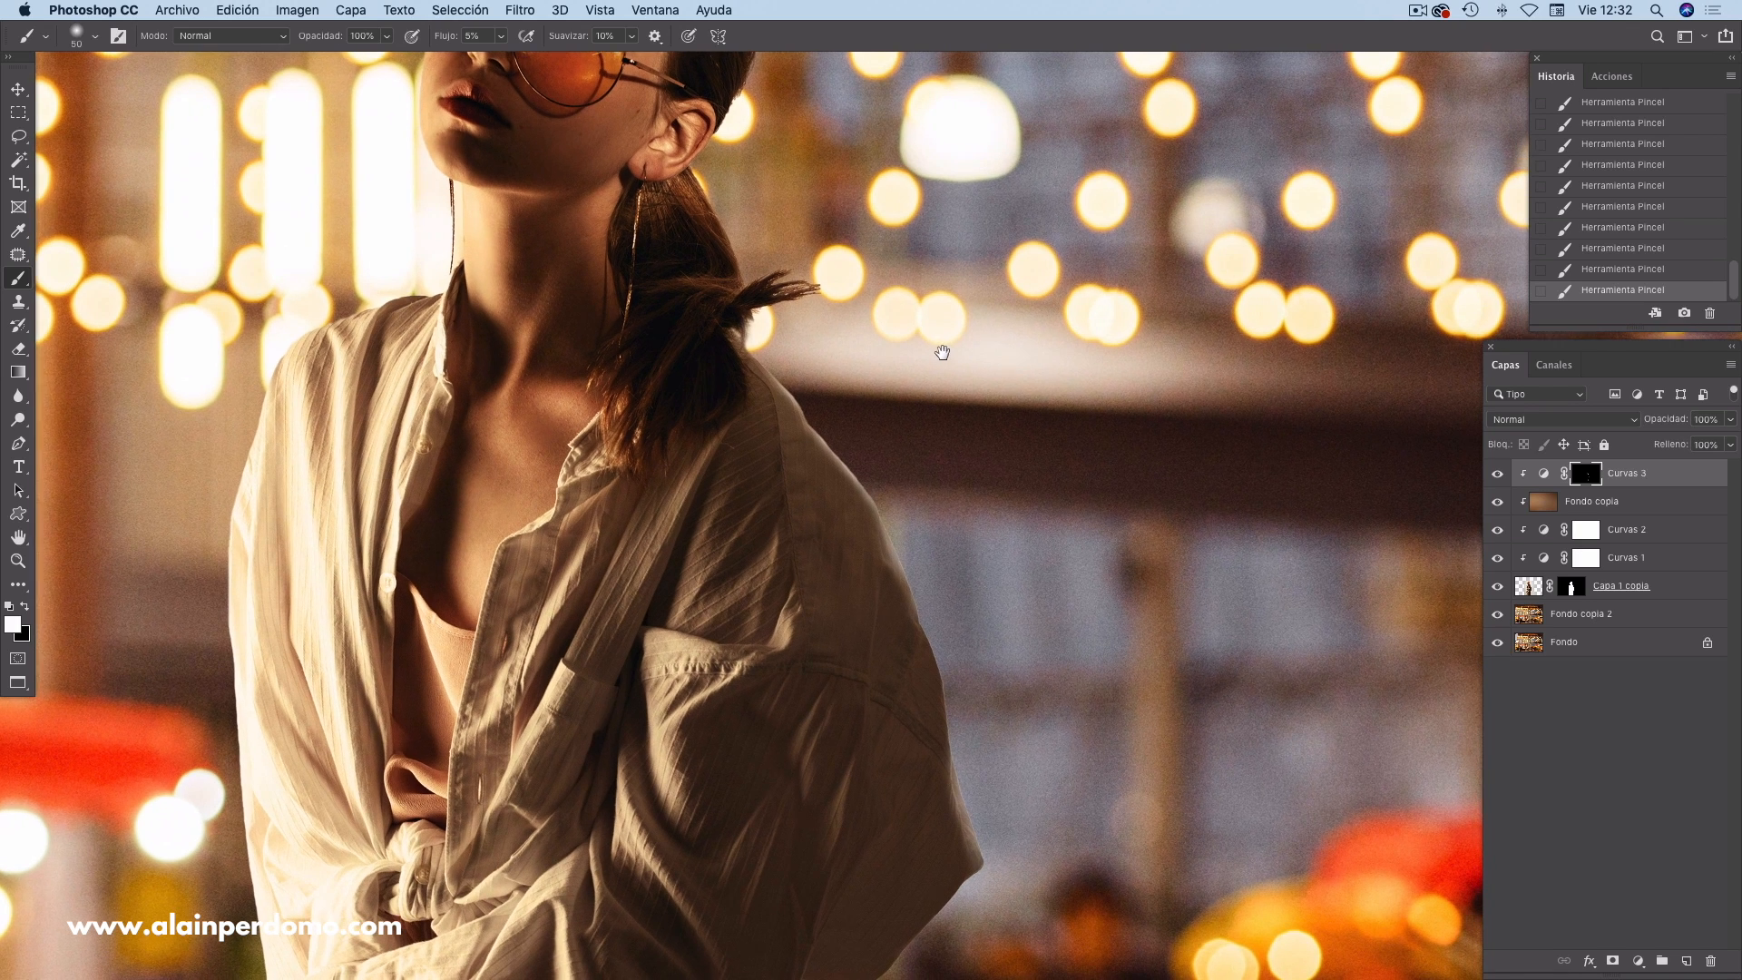
# - Open the Curvas 3 curve for editing in its red channel
pyautogui.doubleClick(1545, 473)
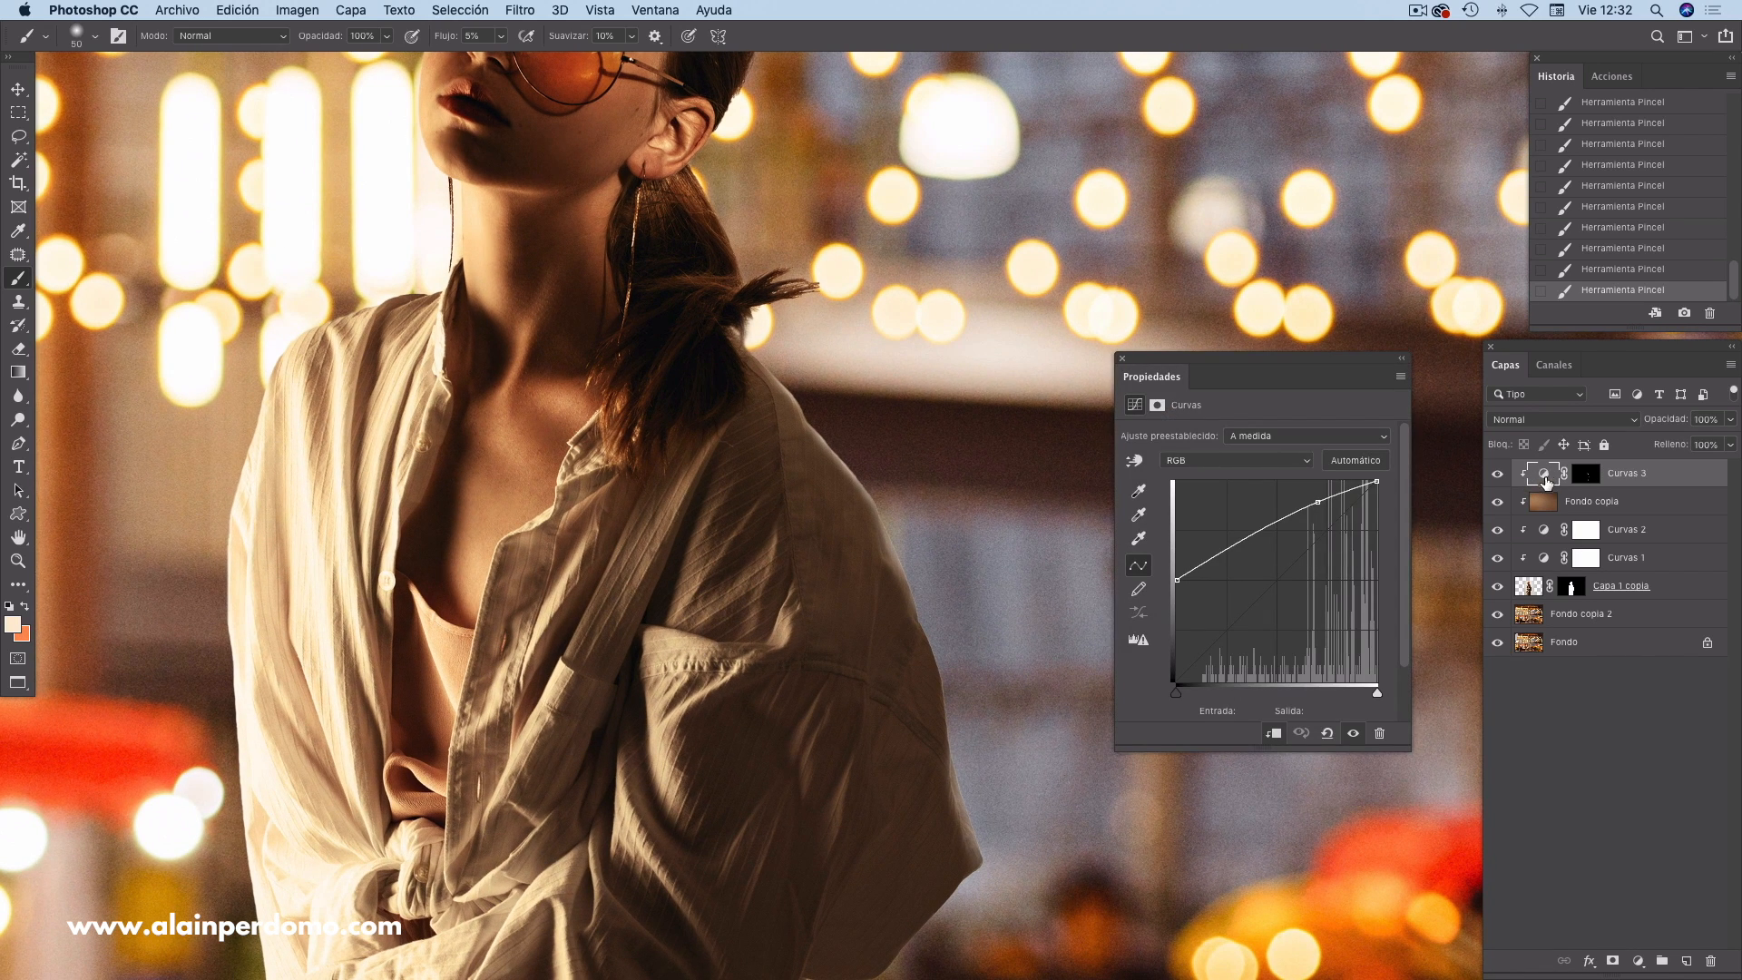
pyautogui.click(1242, 461)
pyautogui.click(1211, 474)
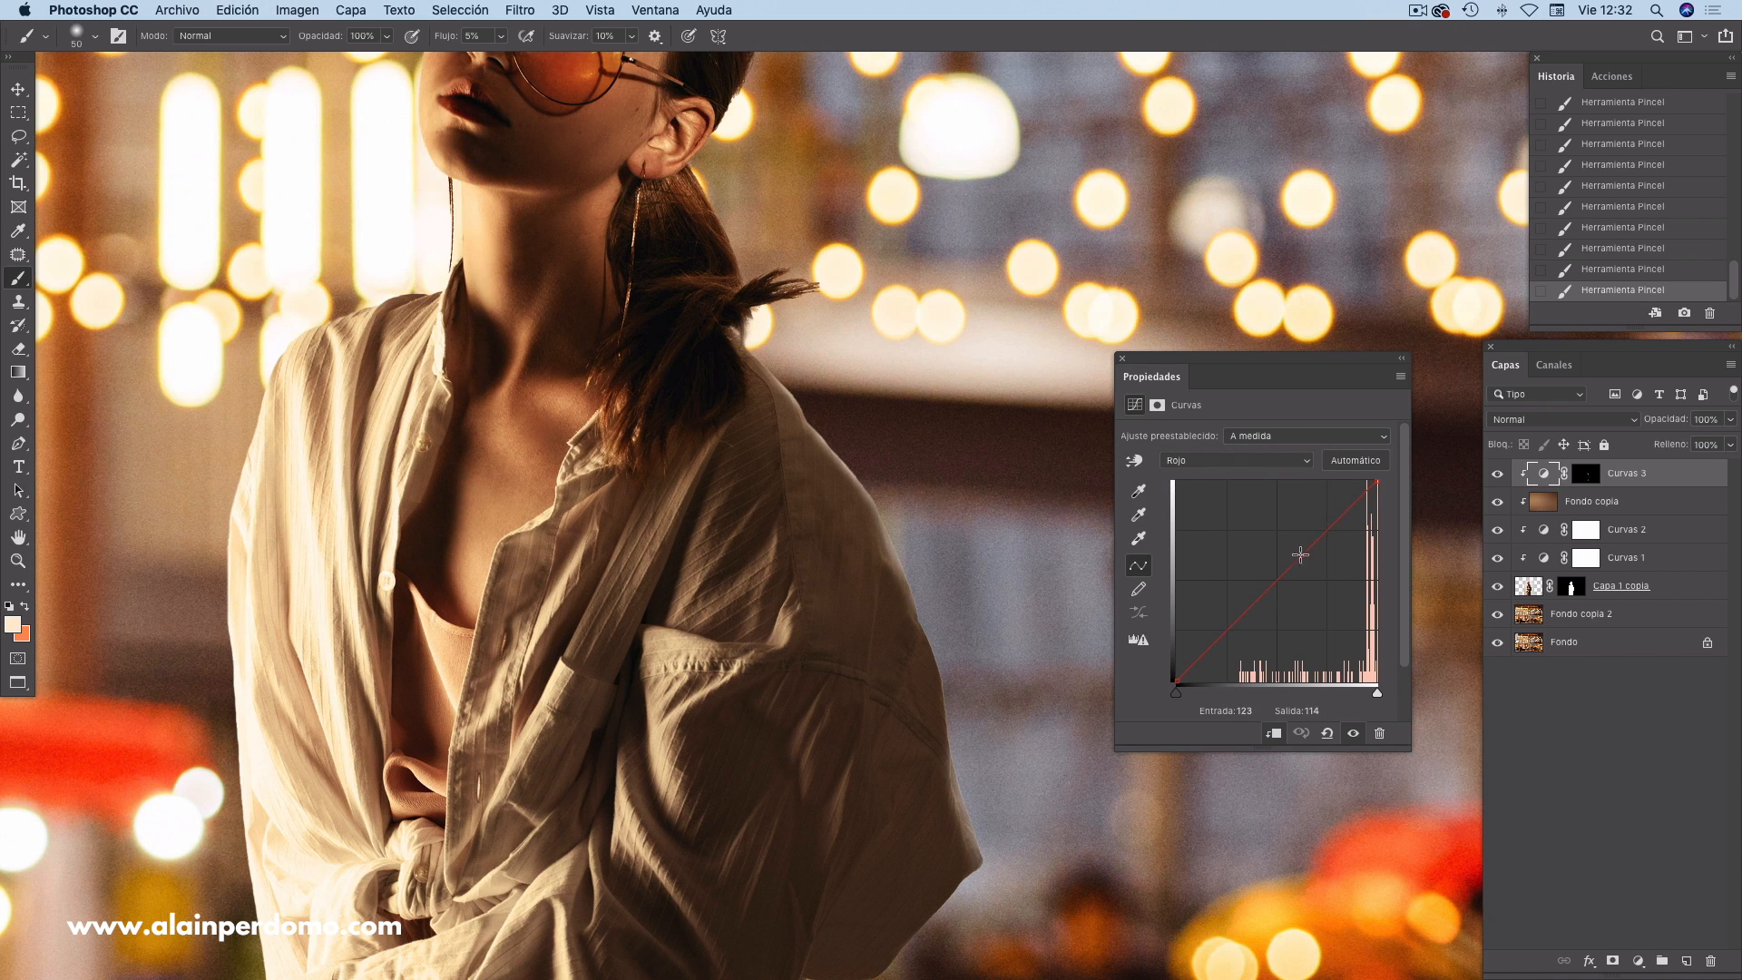
pyautogui.moveTo(1329, 531); pyautogui.dragTo(1382, 541)
pyautogui.moveTo(1176, 679); pyautogui.dragTo(1172, 564)
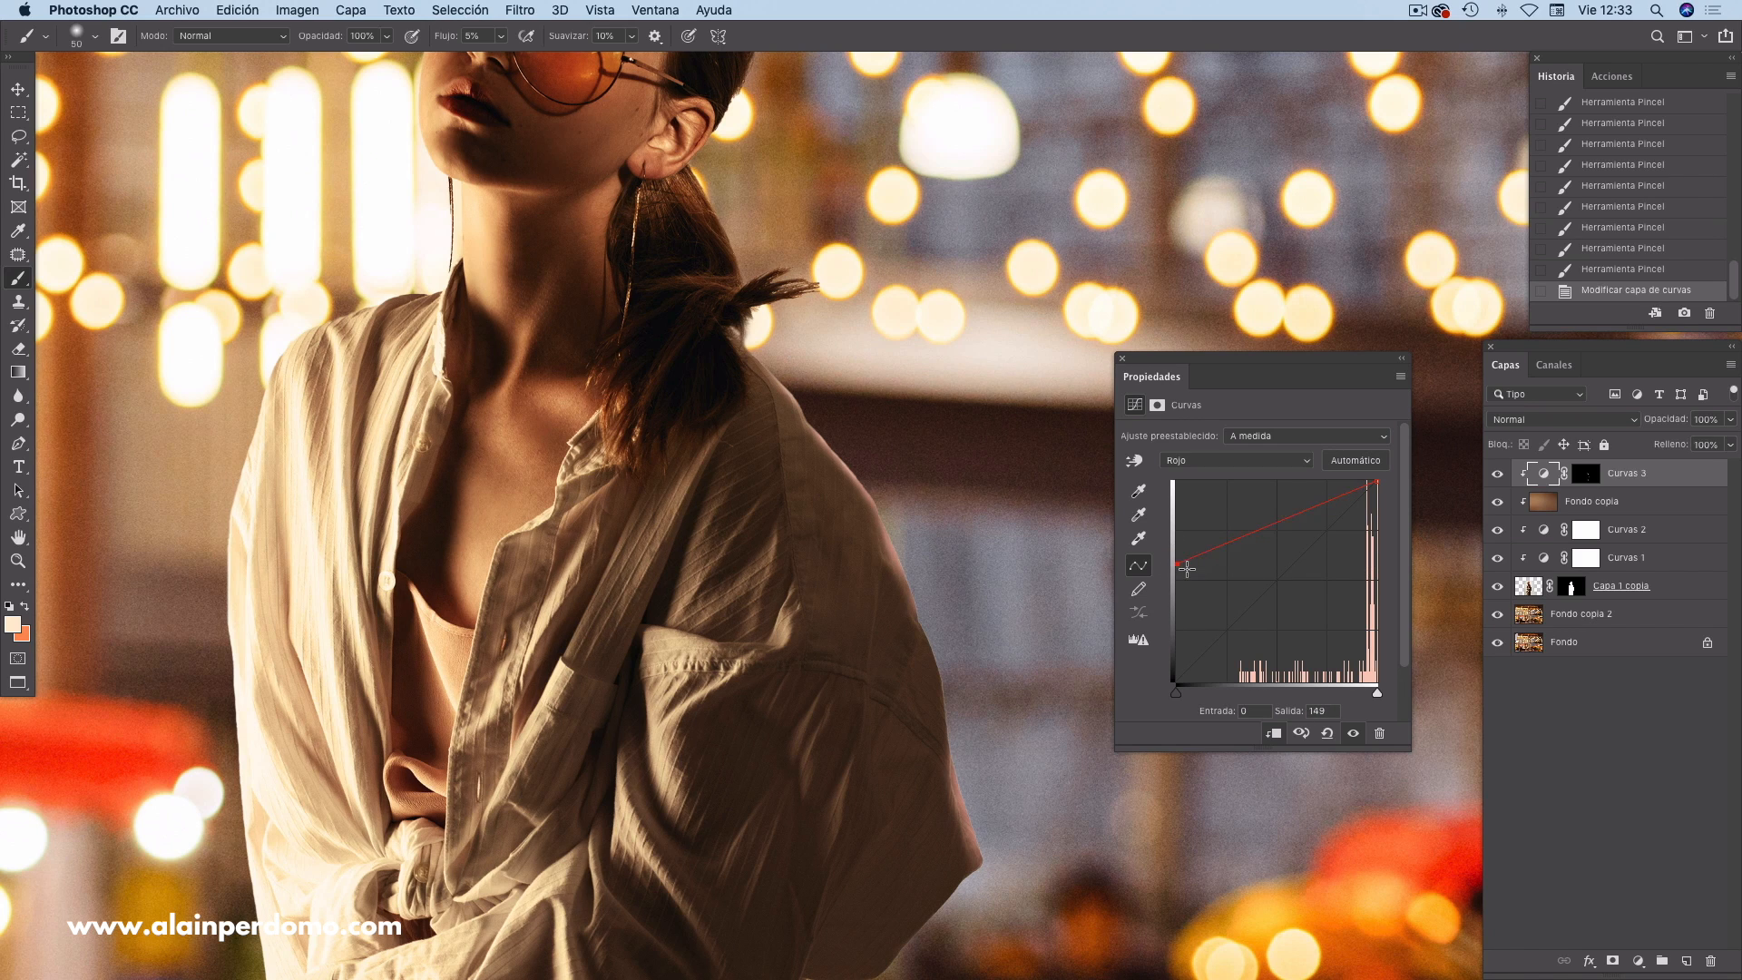
pyautogui.moveTo(1180, 567); pyautogui.dragTo(1175, 682)
# - Raise the midtones of the Curvas 3 red curve, and lift the green curve at input 137 to output 164
pyautogui.moveTo(1297, 568); pyautogui.dragTo(1288, 516)
pyautogui.click(1250, 463)
pyautogui.click(1181, 472)
pyautogui.moveTo(1290, 567); pyautogui.dragTo(1285, 561)
# - Lower the Curvas 3 blue curve at input 142 to output 85 and close the curve settings
pyautogui.click(1234, 468)
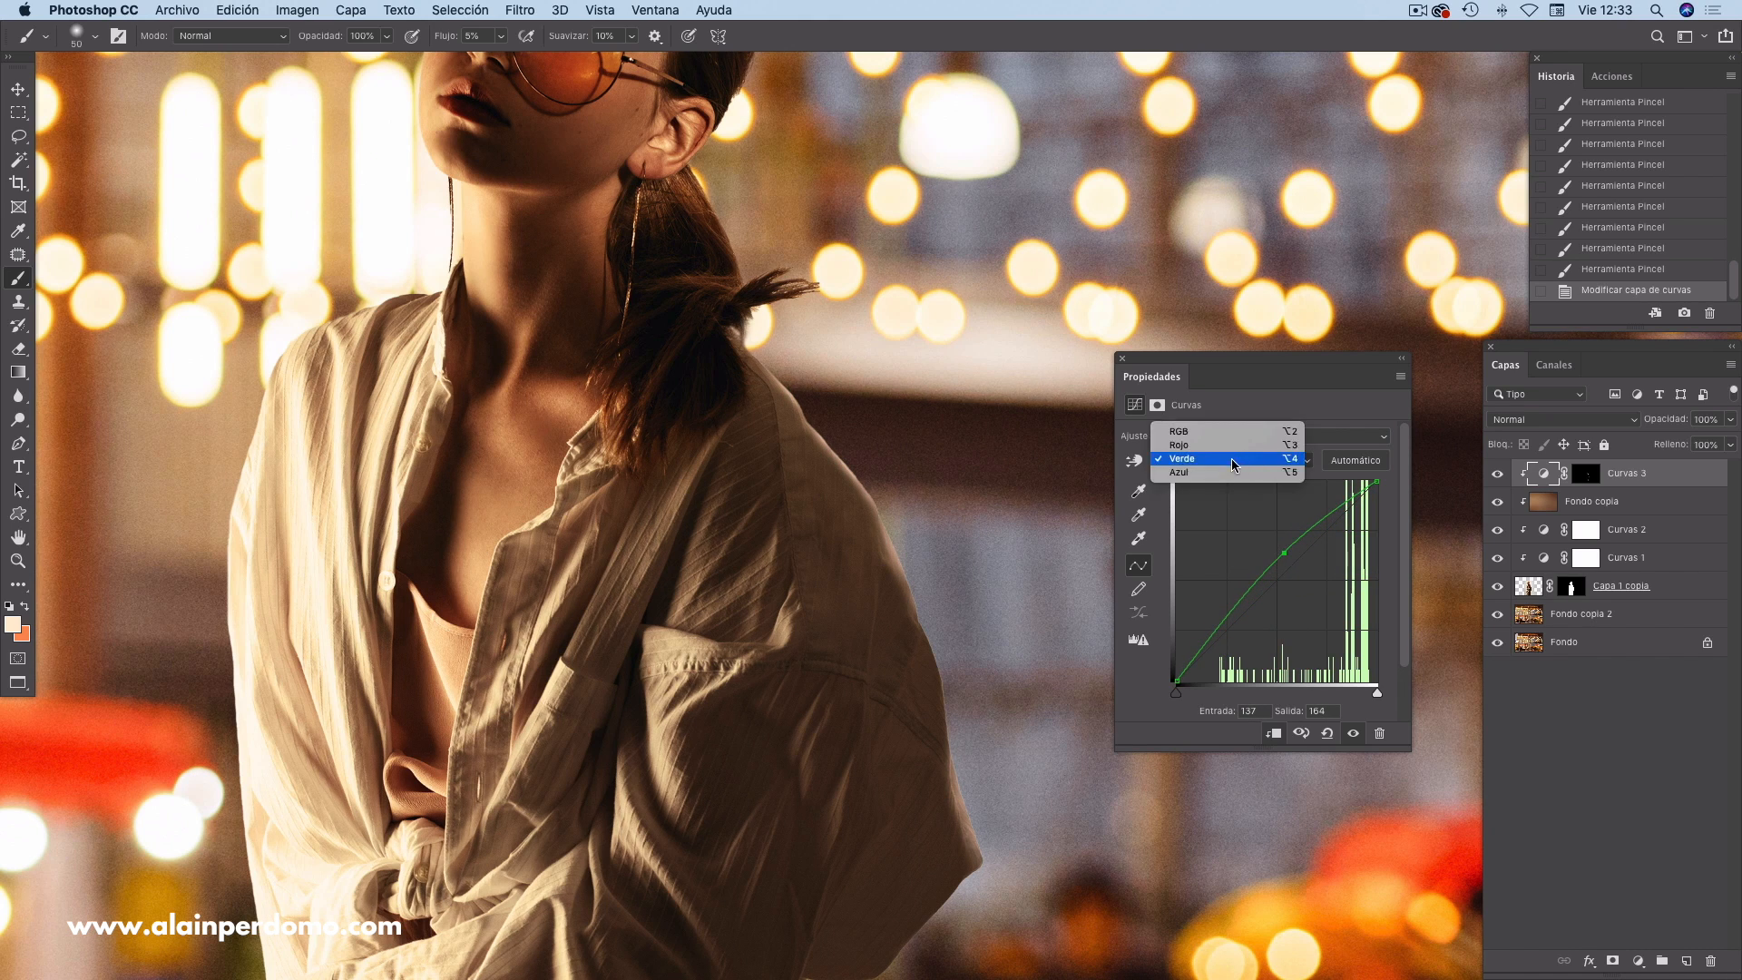
pyautogui.click(1216, 478)
pyautogui.moveTo(1284, 574); pyautogui.dragTo(1289, 615)
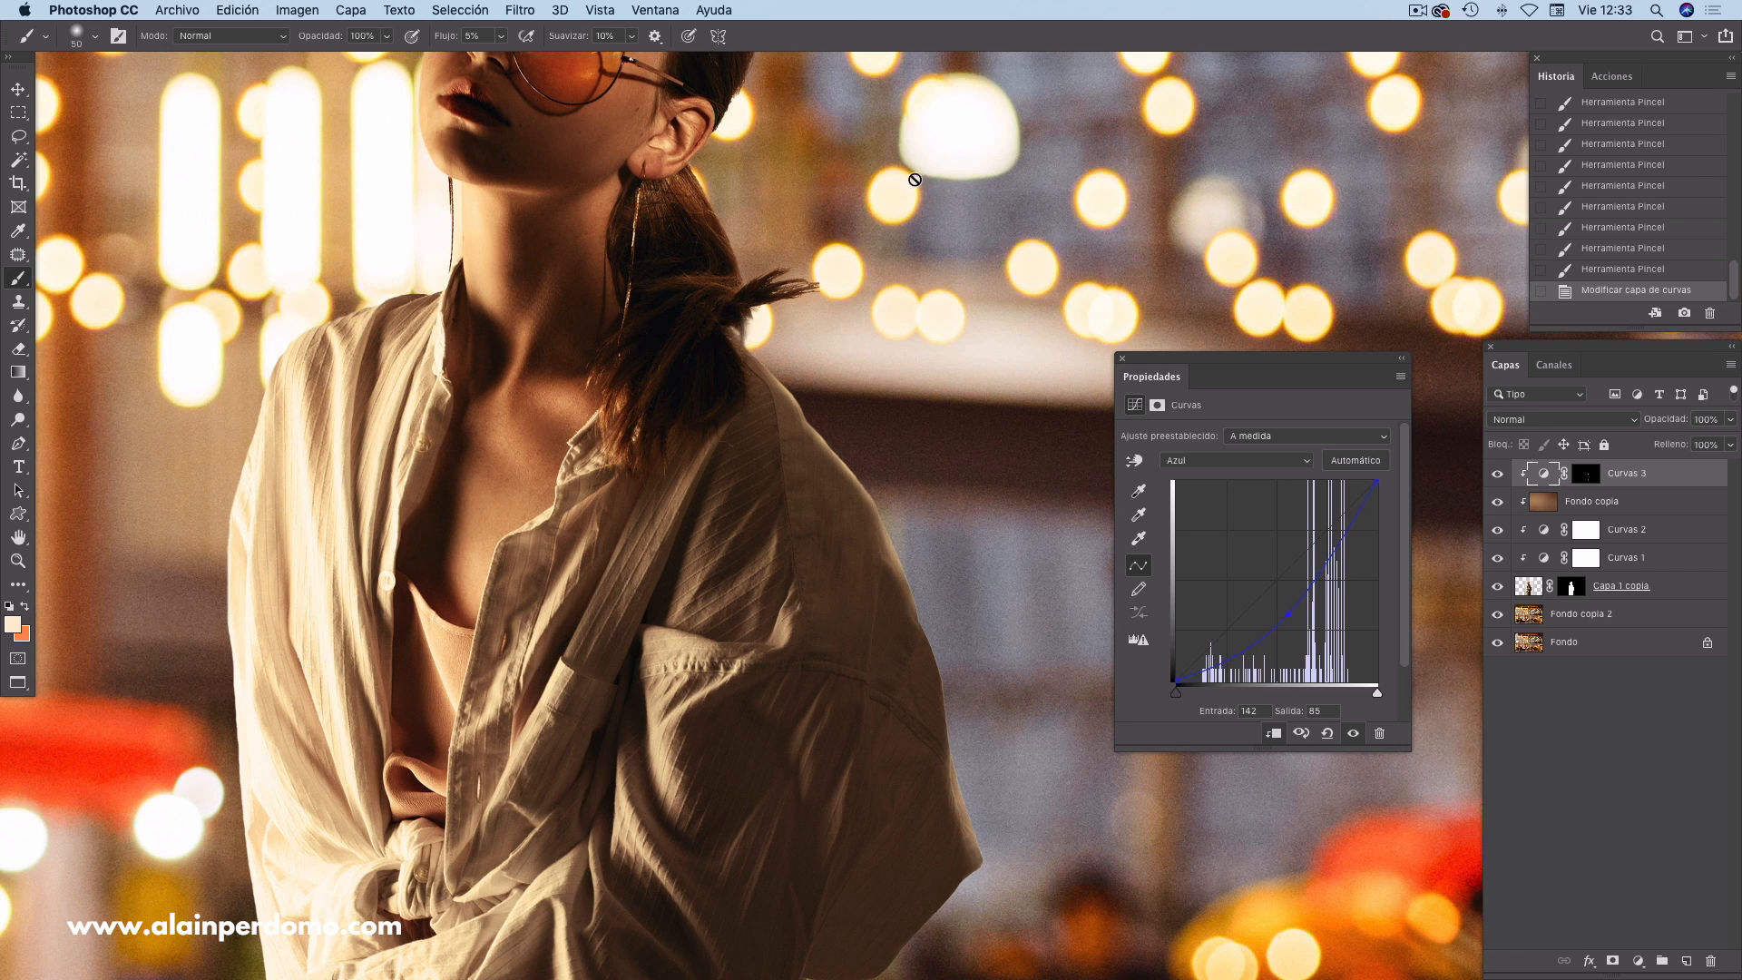
pyautogui.click(1122, 358)
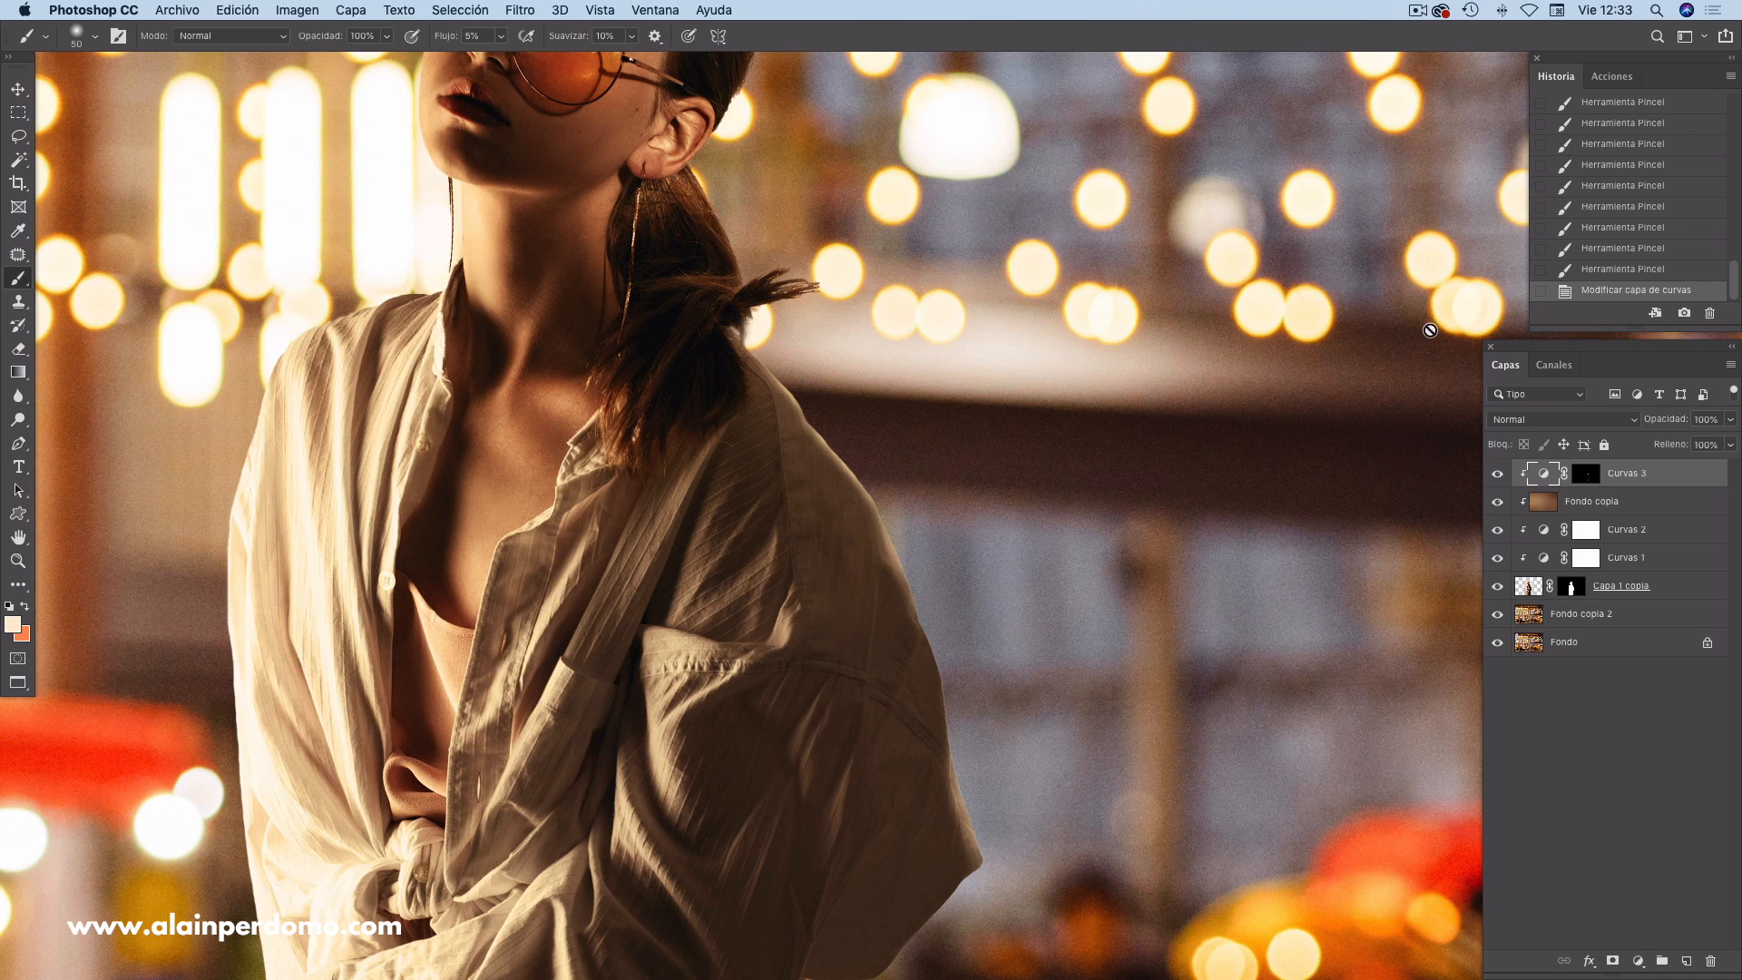
# - Compare the model before and after the colour curve change, and with the Curvas 3 layer hidden and shown
pyautogui.click(1600, 271)
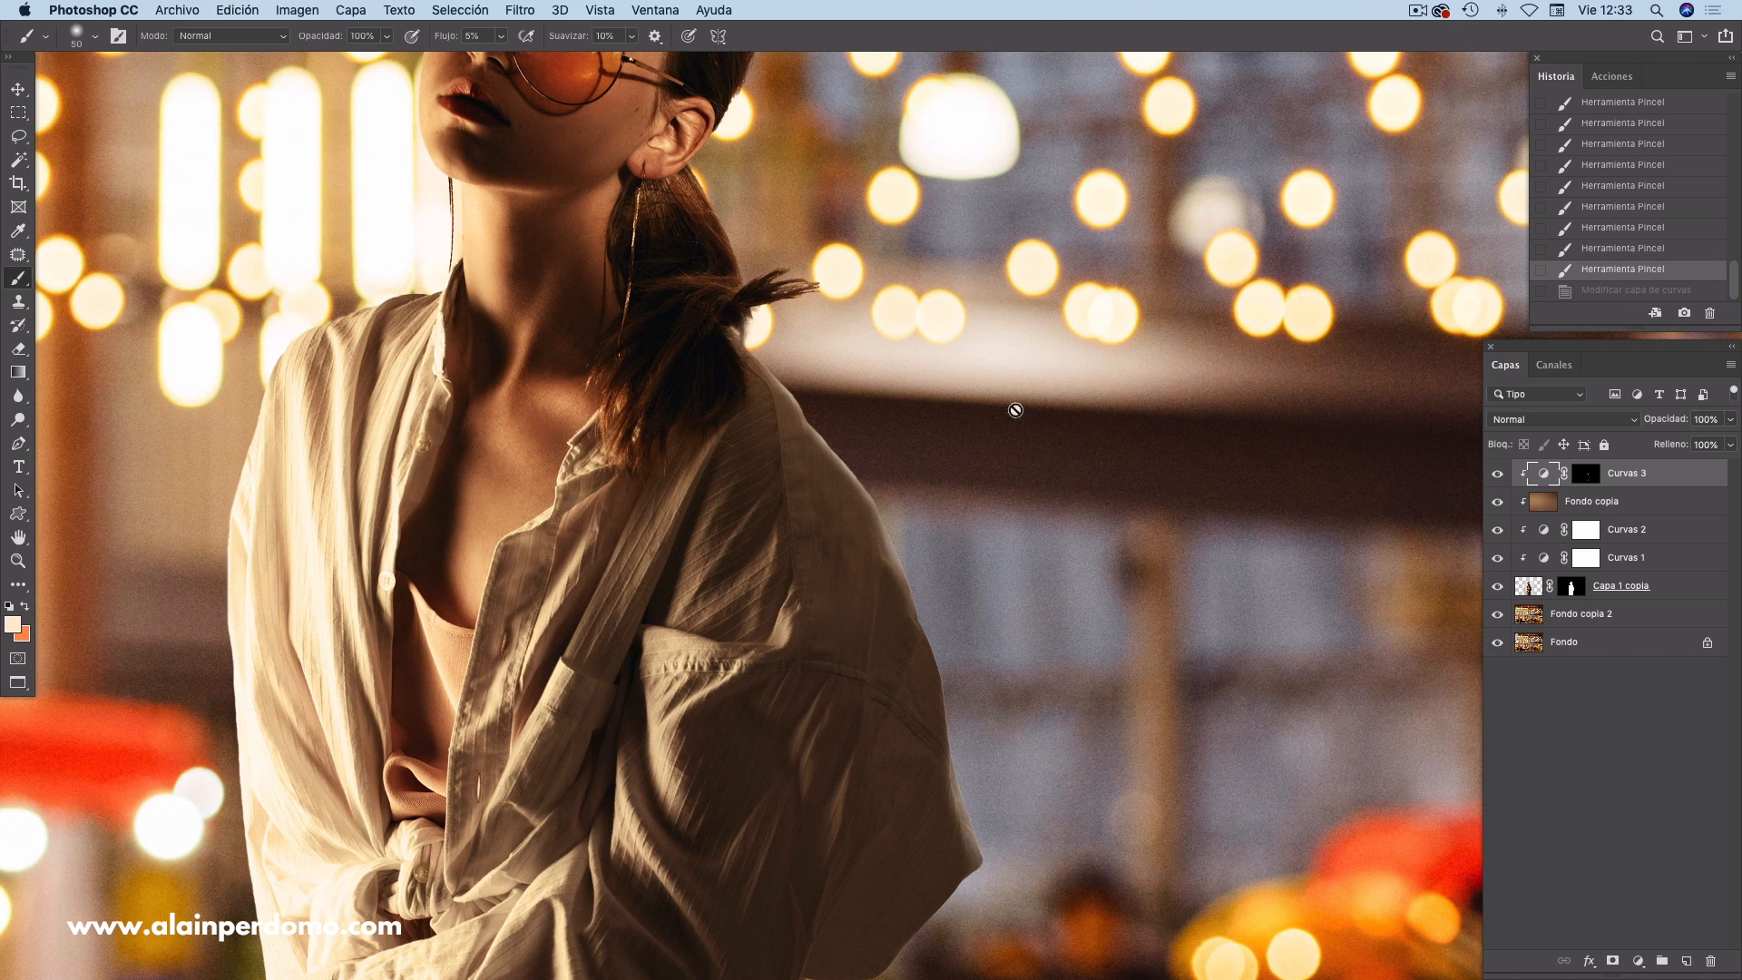
pyautogui.click(1599, 292)
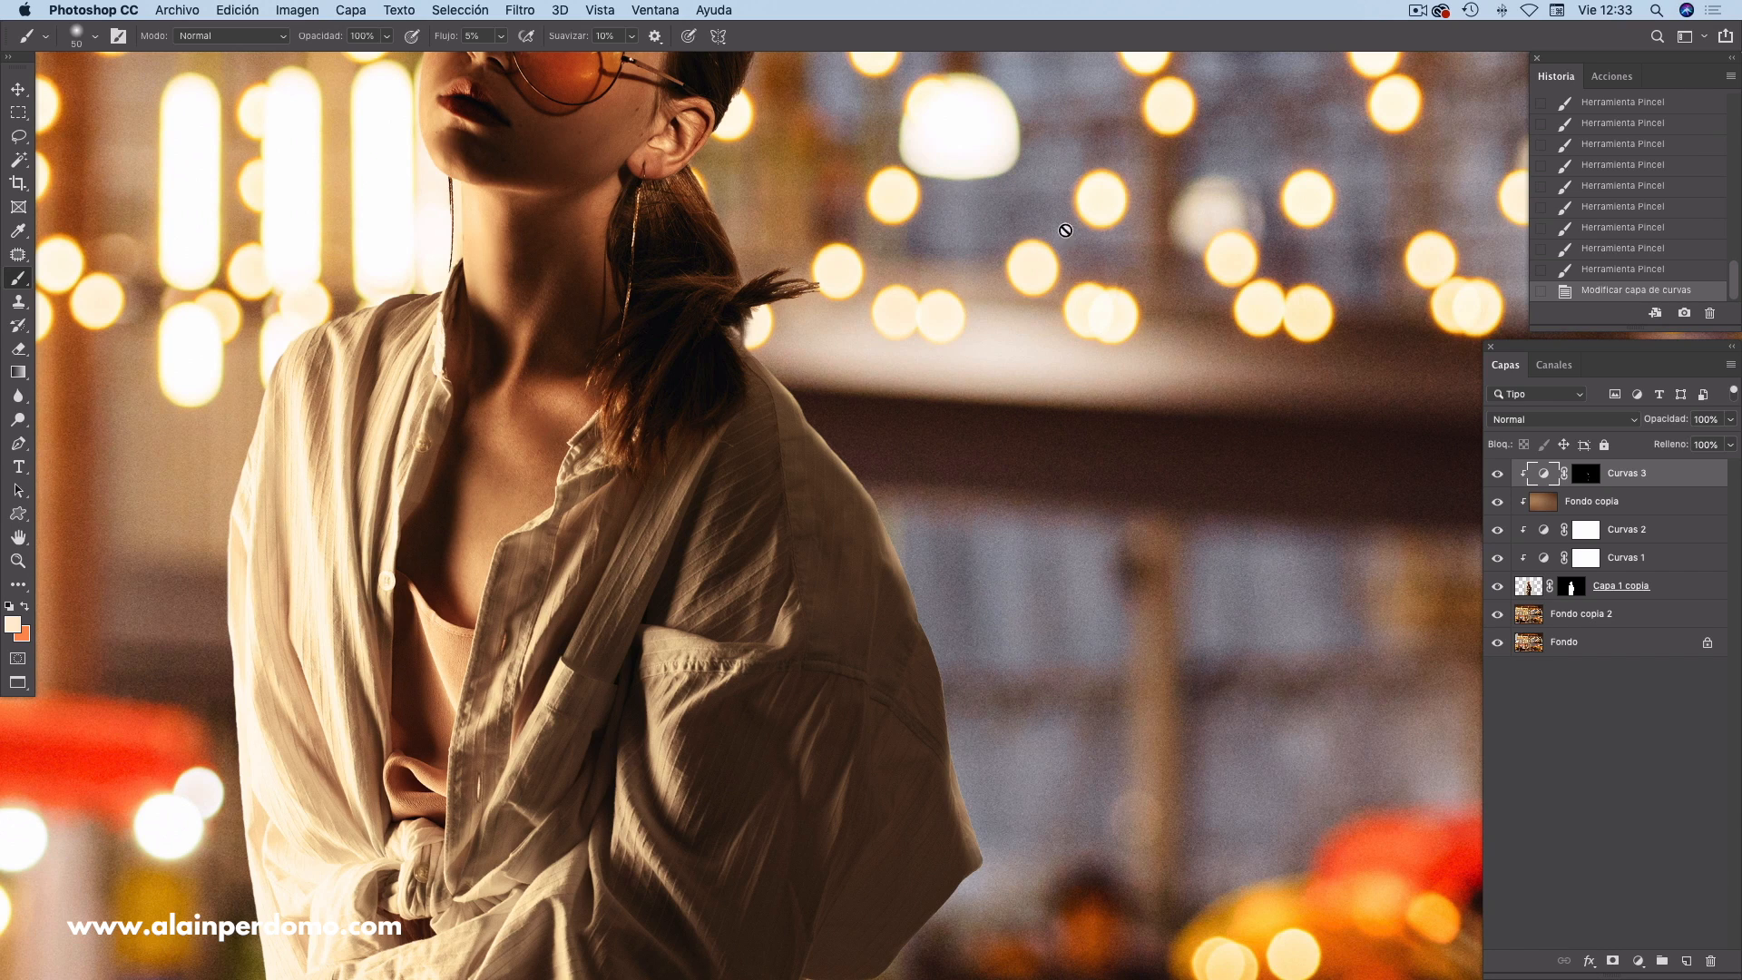
pyautogui.press('super+0')
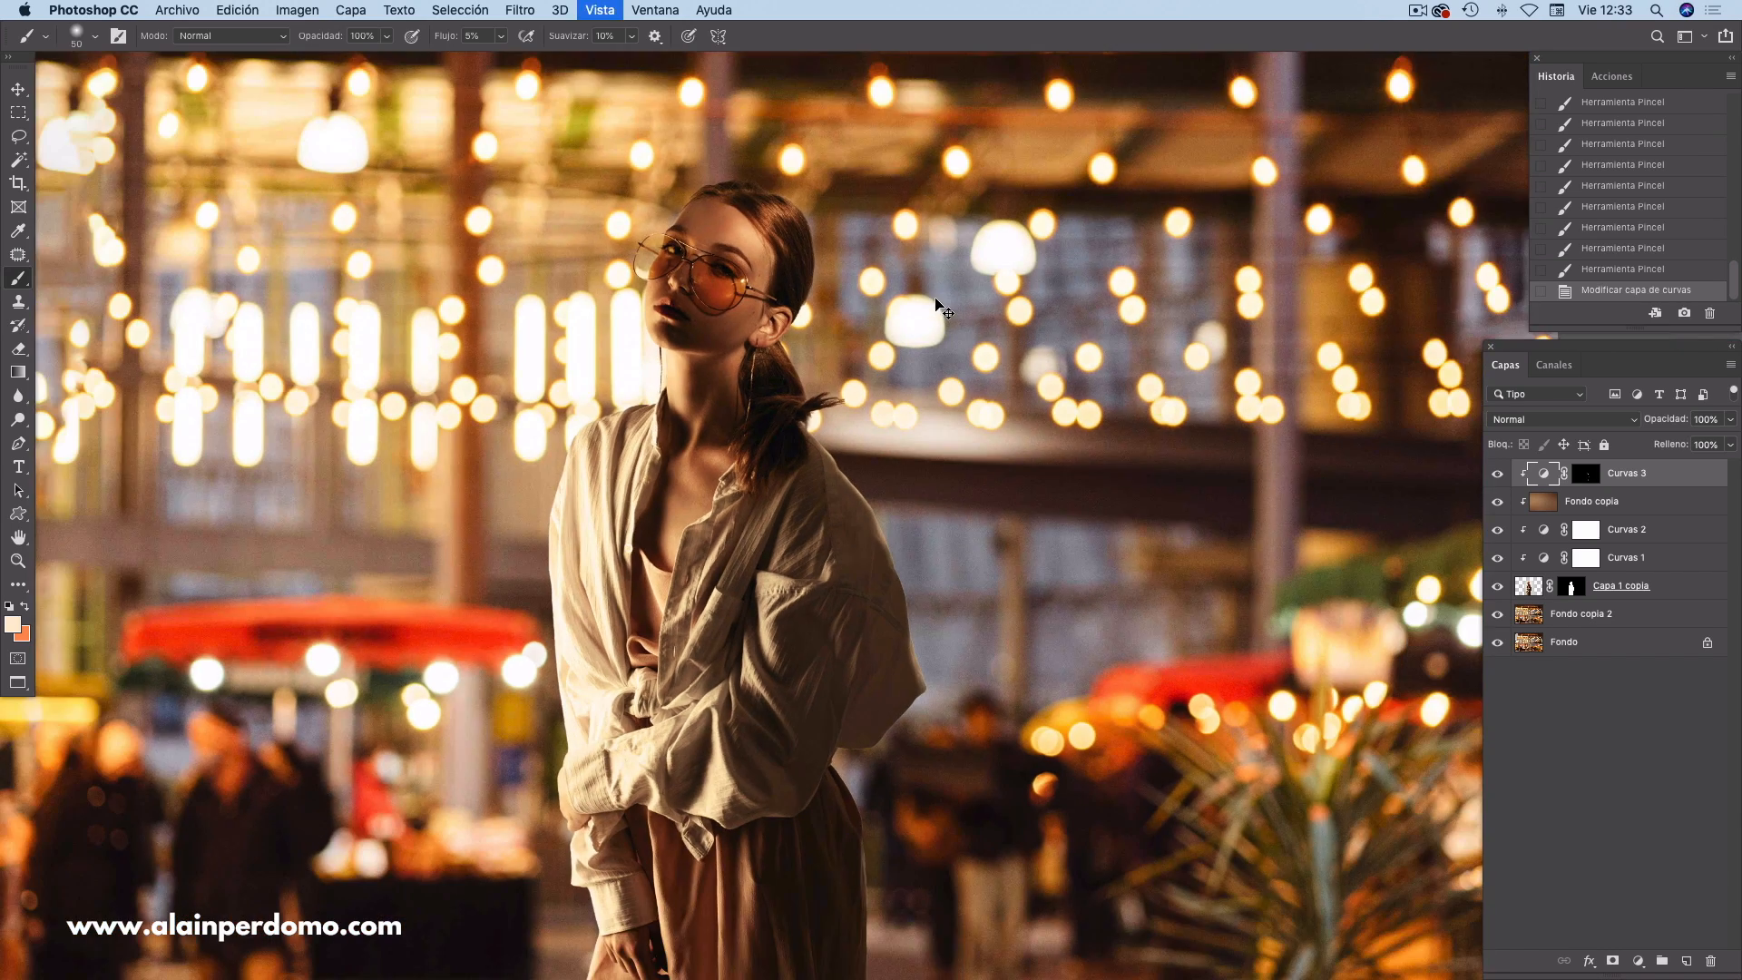
pyautogui.moveTo(1001, 595); pyautogui.dragTo(984, 451)
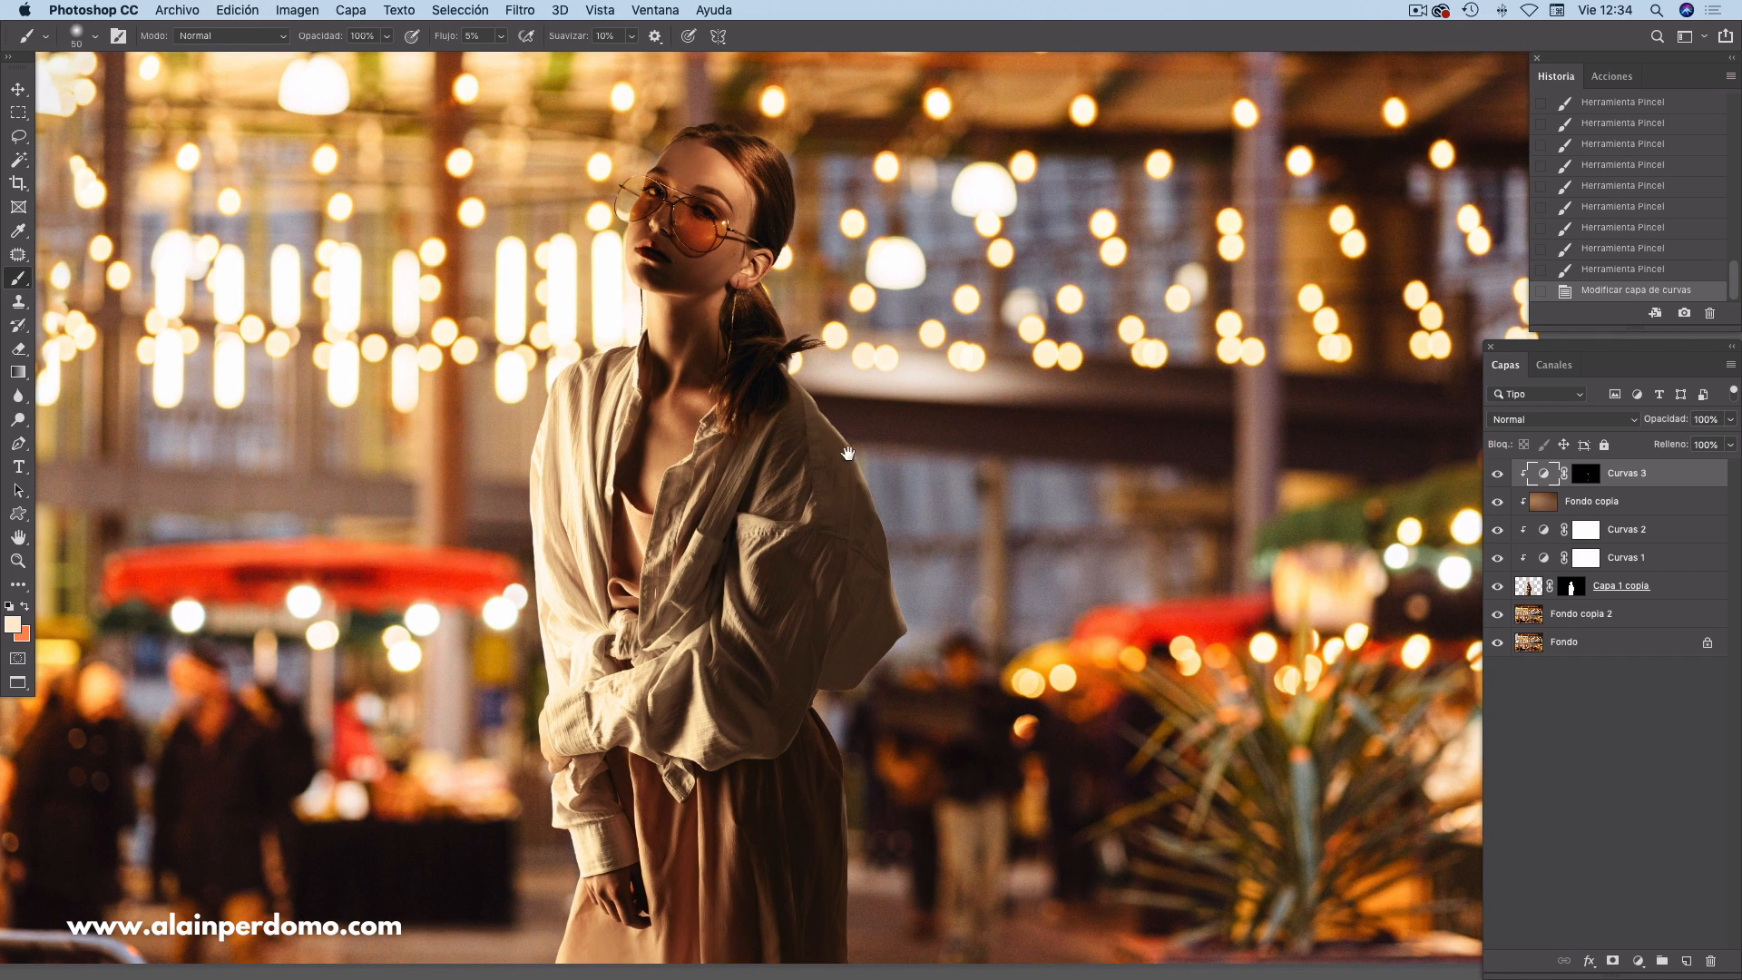
pyautogui.click(1498, 476)
pyautogui.click(1498, 476)
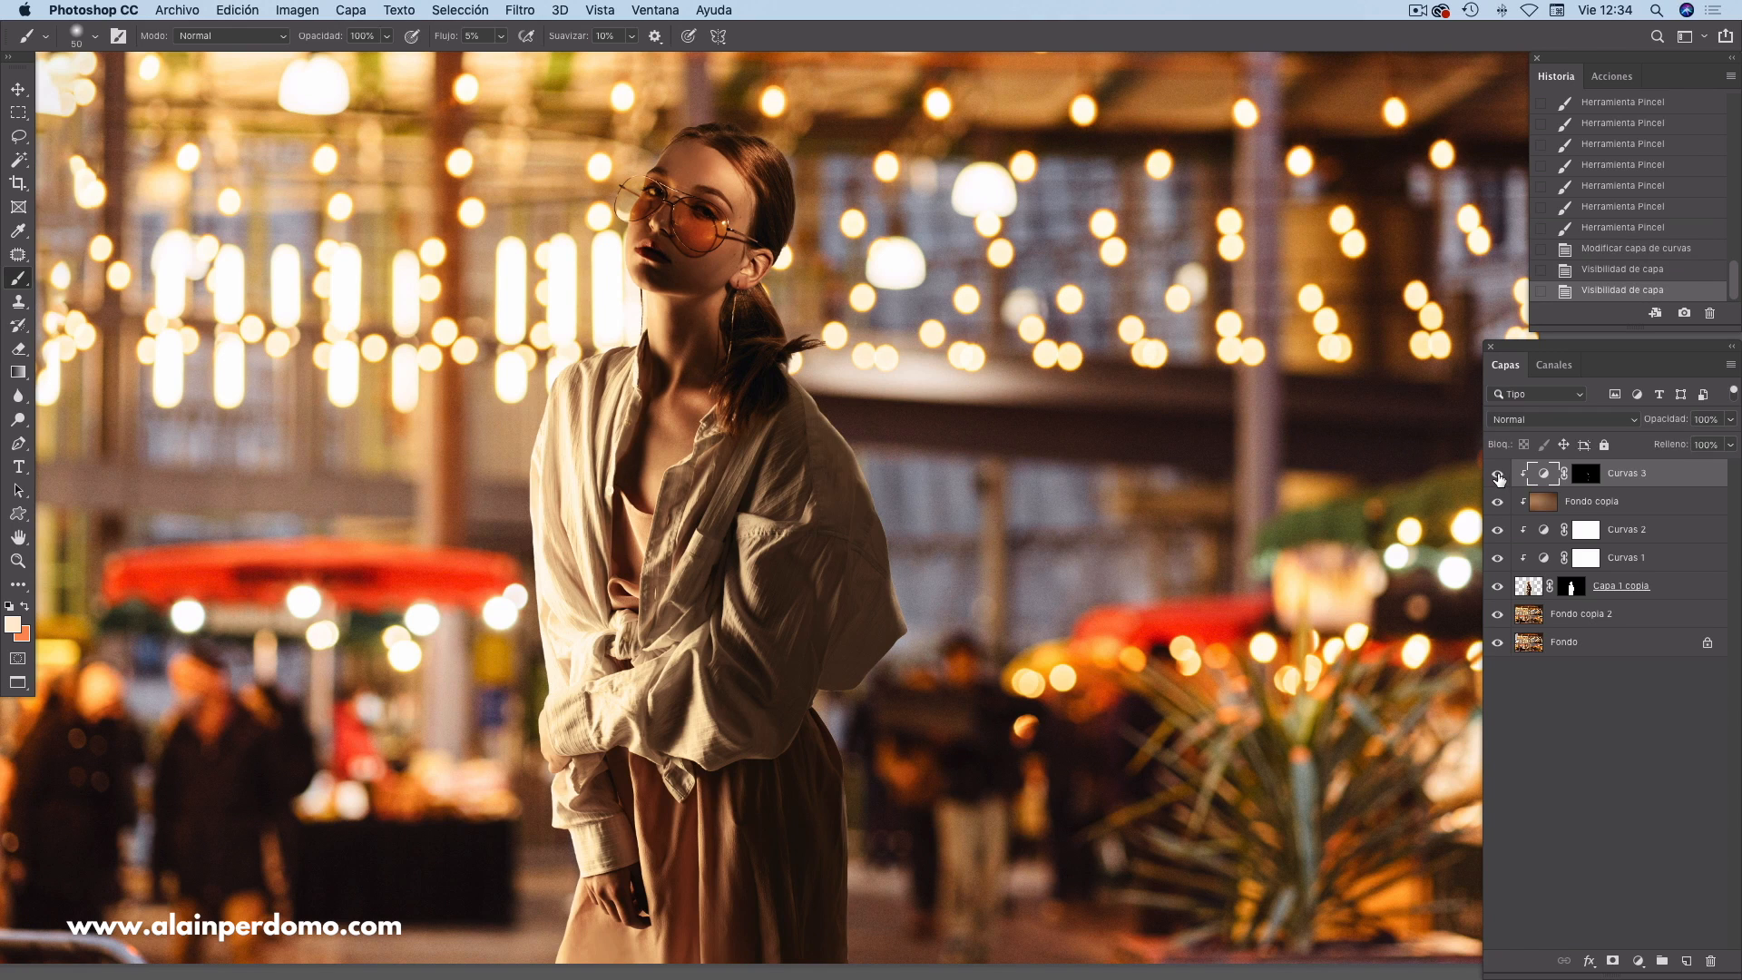
pyautogui.click(1498, 476)
pyautogui.click(1497, 475)
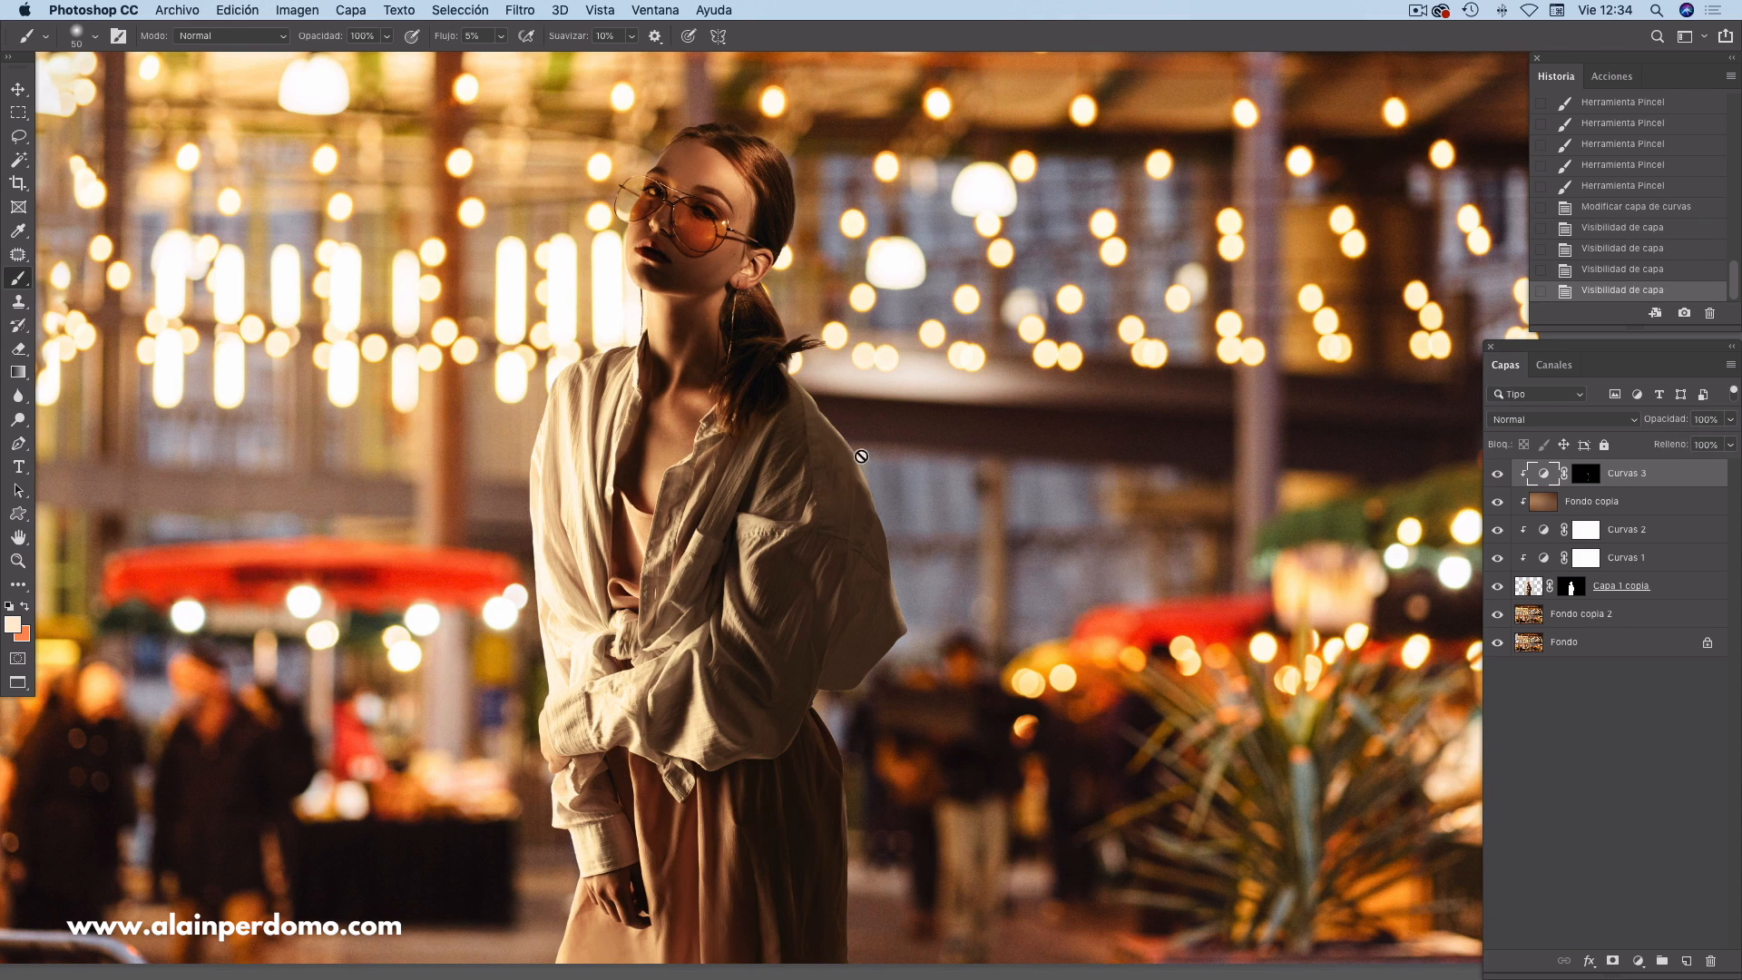
# - Examine up close how the background lights relate to the edges of the model's face, ponytail and shoulder
pyautogui.press('super+plus')
pyautogui.press('super+plus')
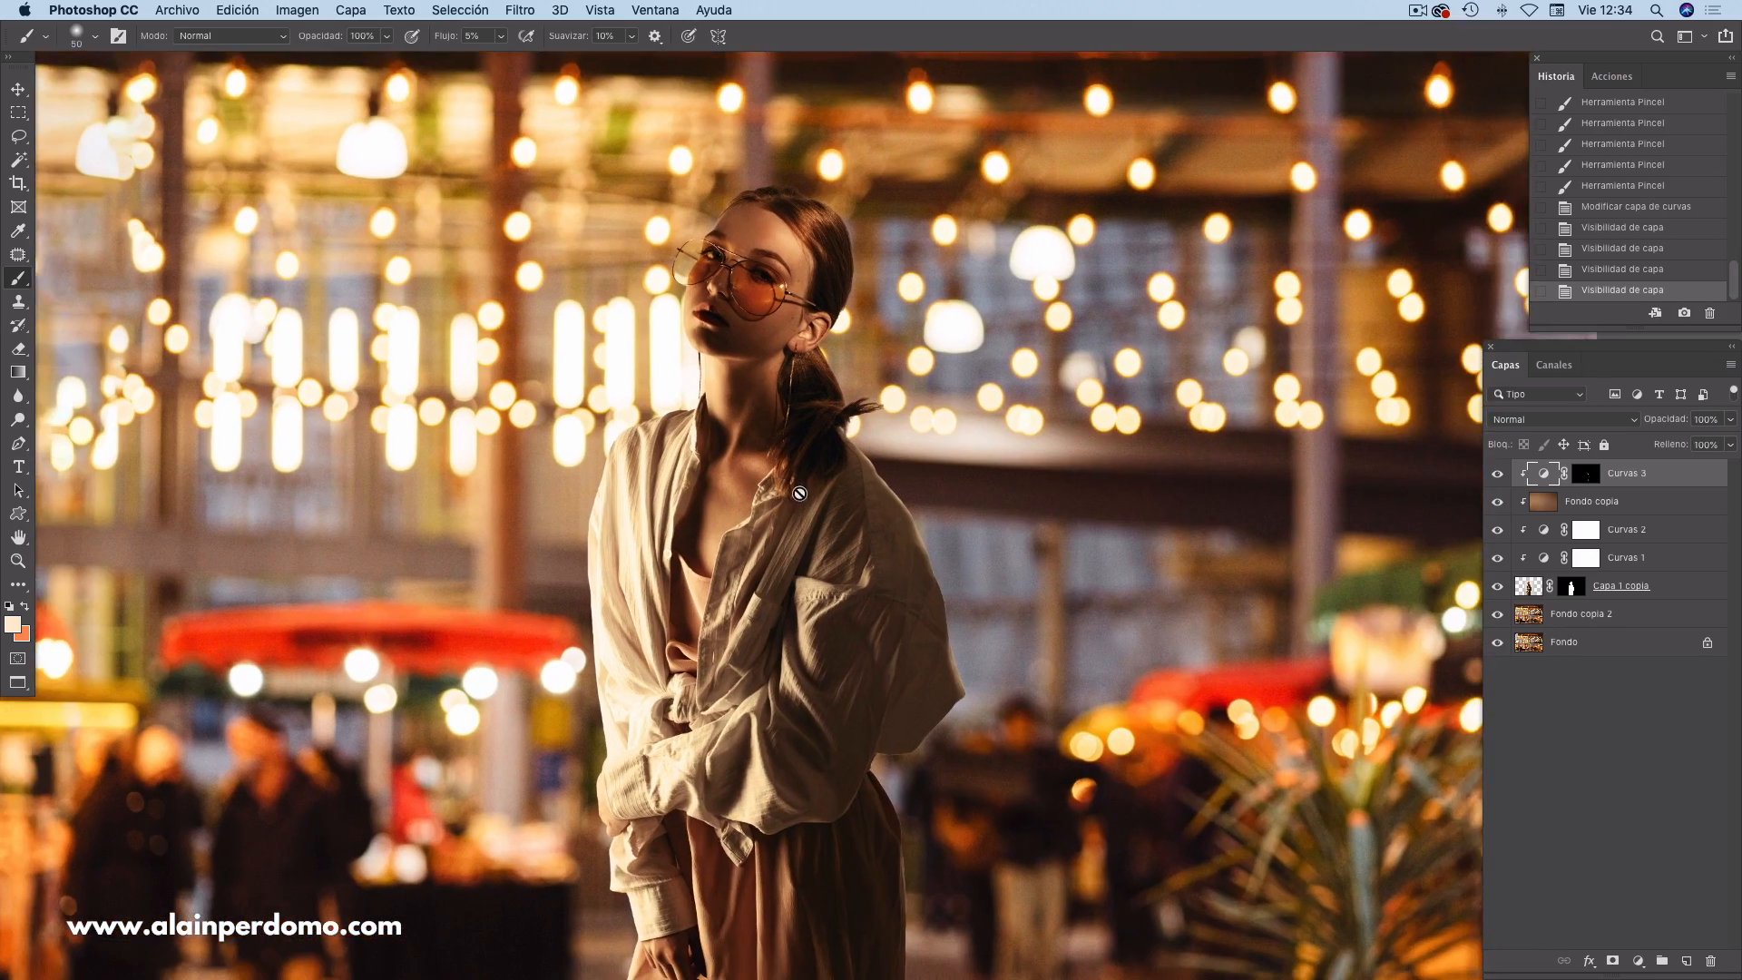
pyautogui.press('super+plus')
pyautogui.moveTo(648, 386); pyautogui.dragTo(629, 657)
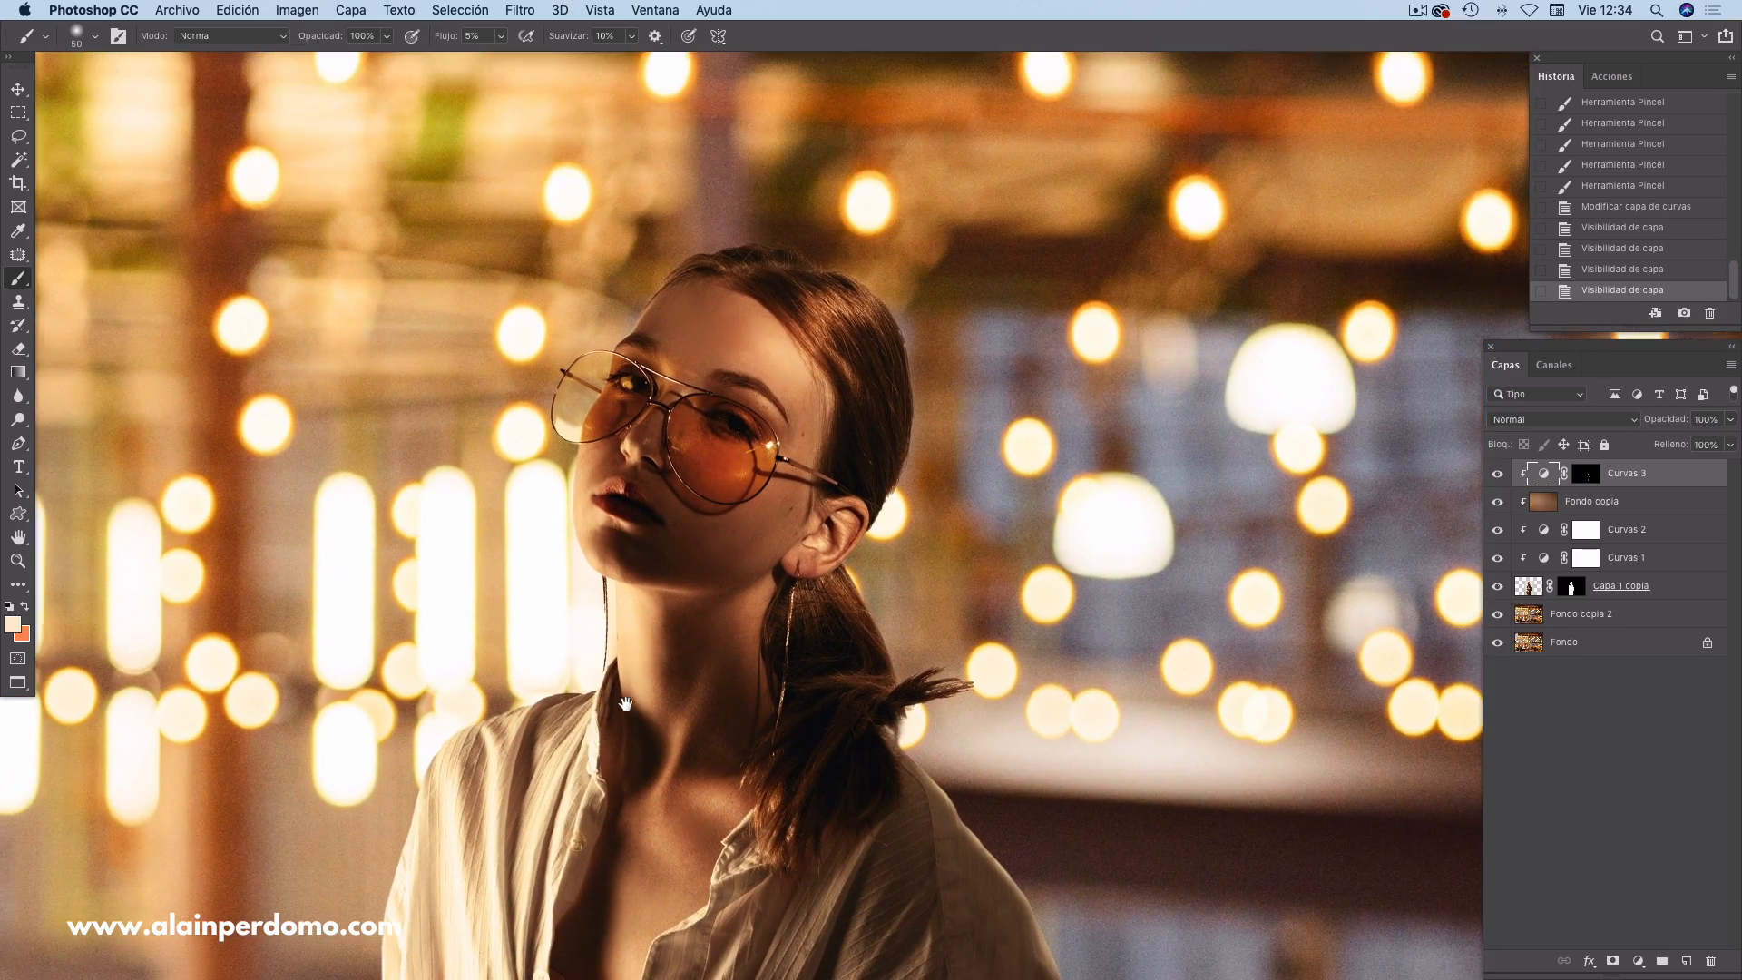
pyautogui.press('super+plus')
pyautogui.moveTo(488, 519); pyautogui.dragTo(549, 477)
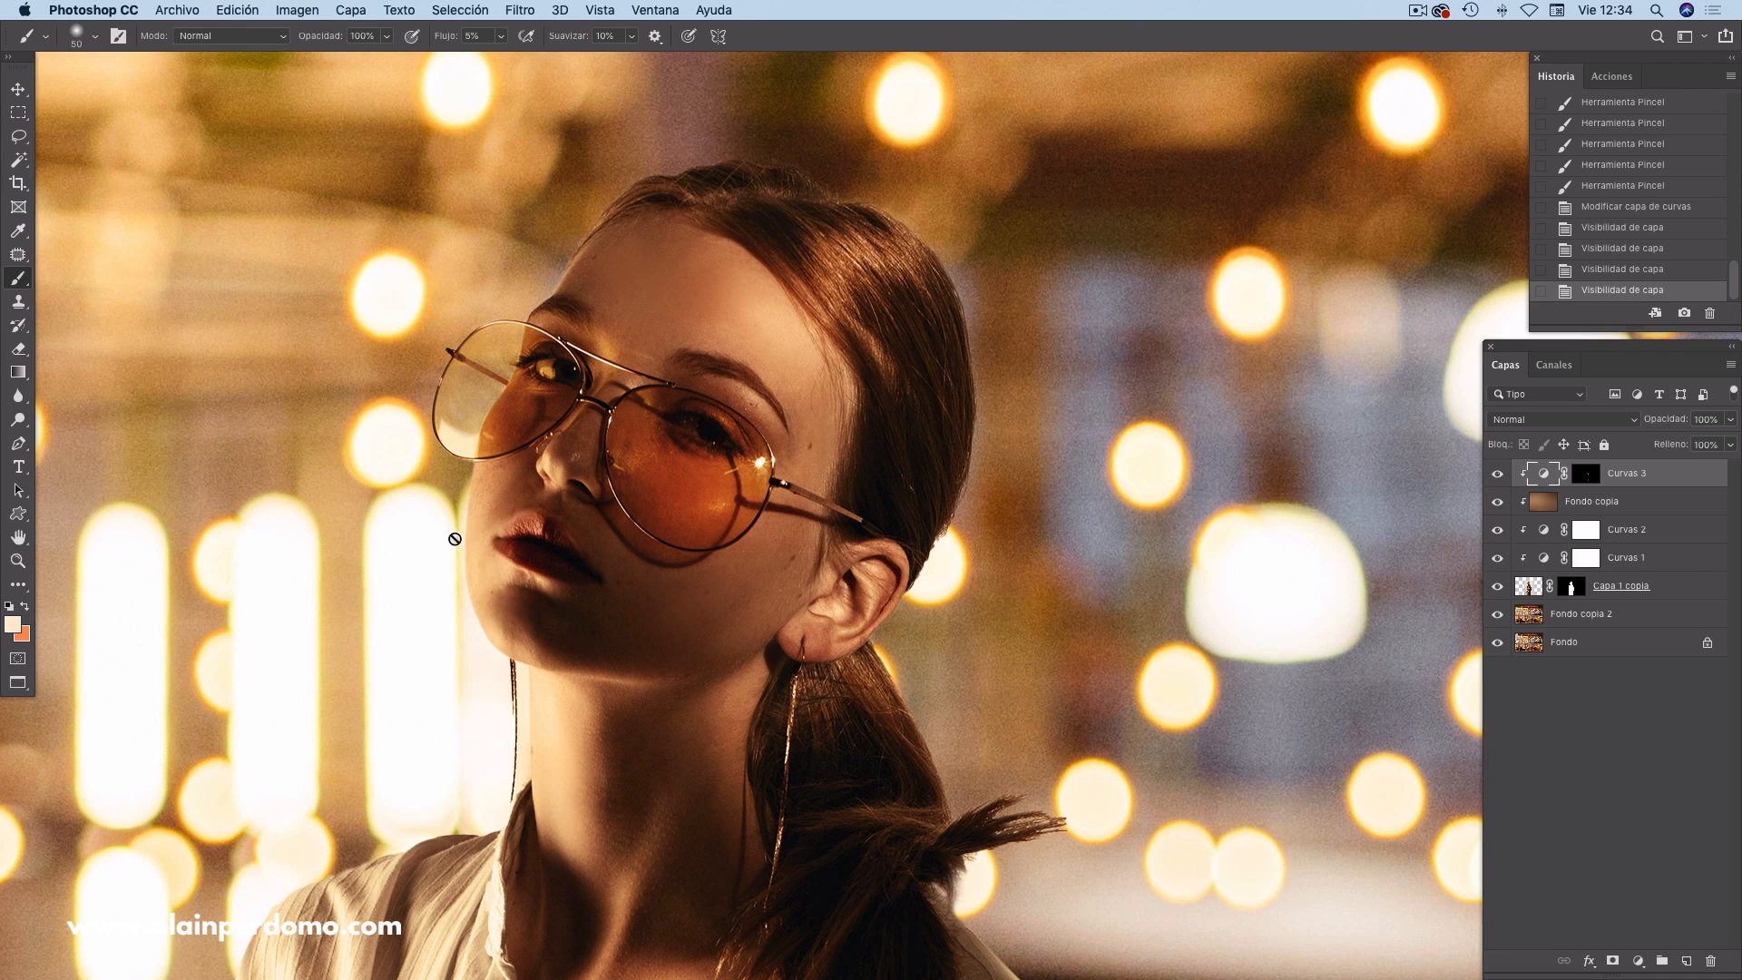
pyautogui.moveTo(704, 615); pyautogui.dragTo(729, 615)
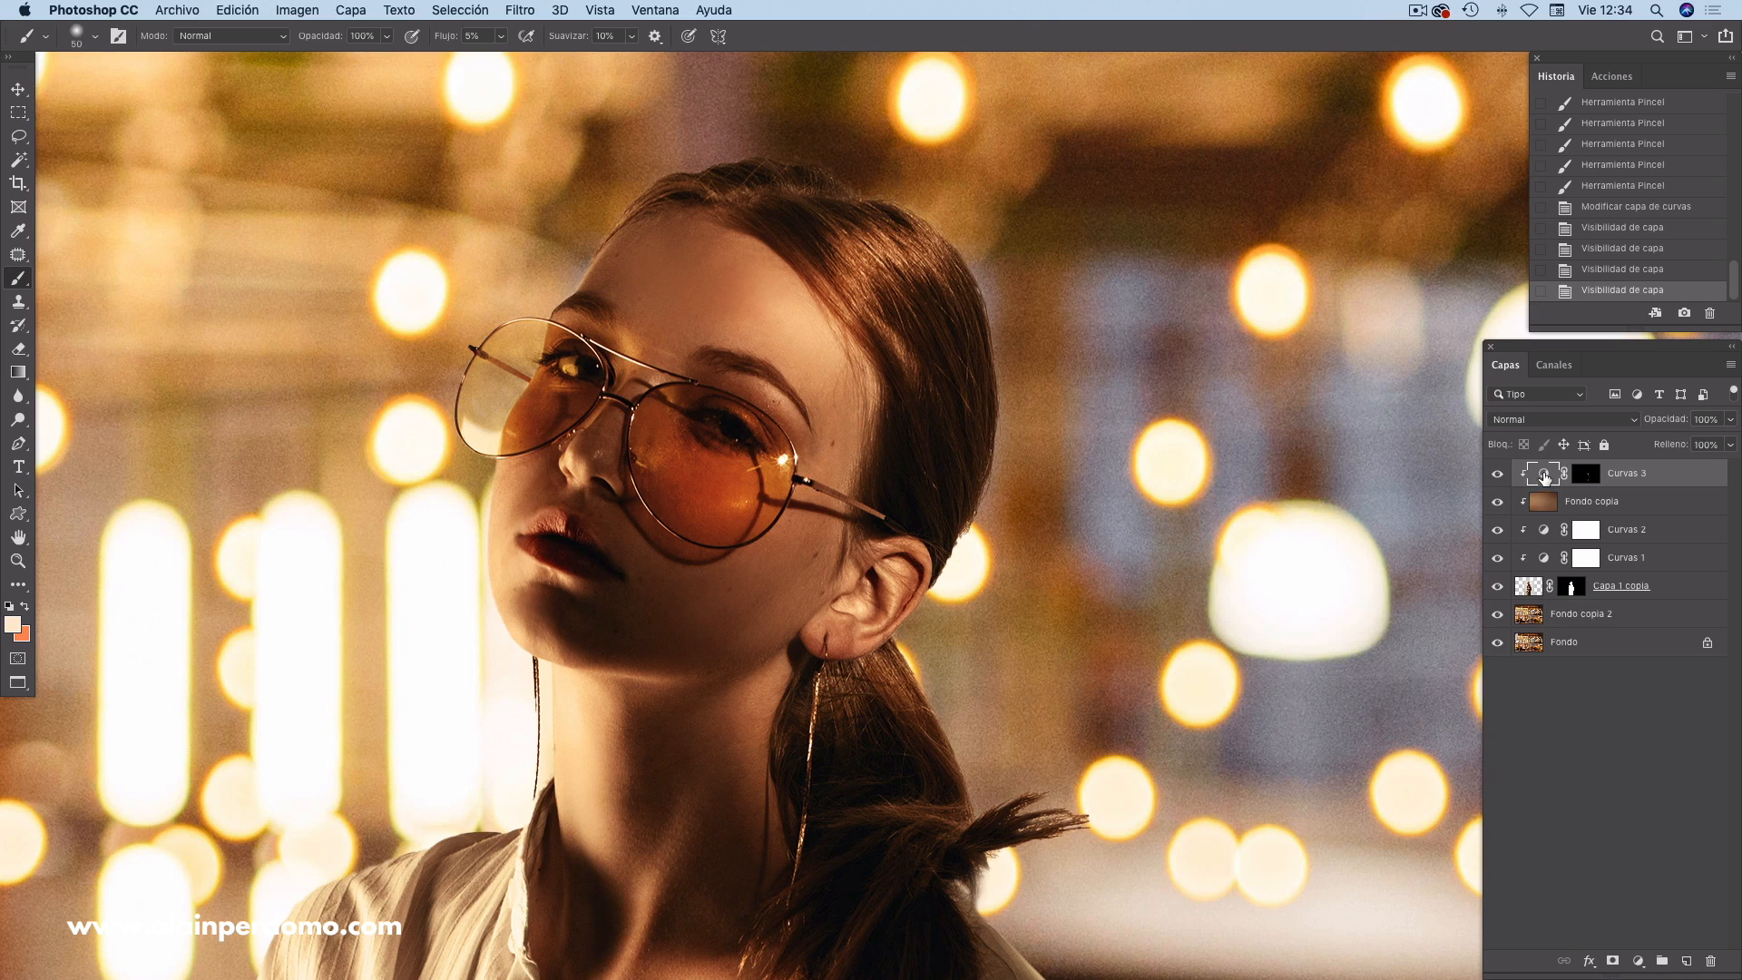
pyautogui.moveTo(1064, 727); pyautogui.dragTo(881, 250)
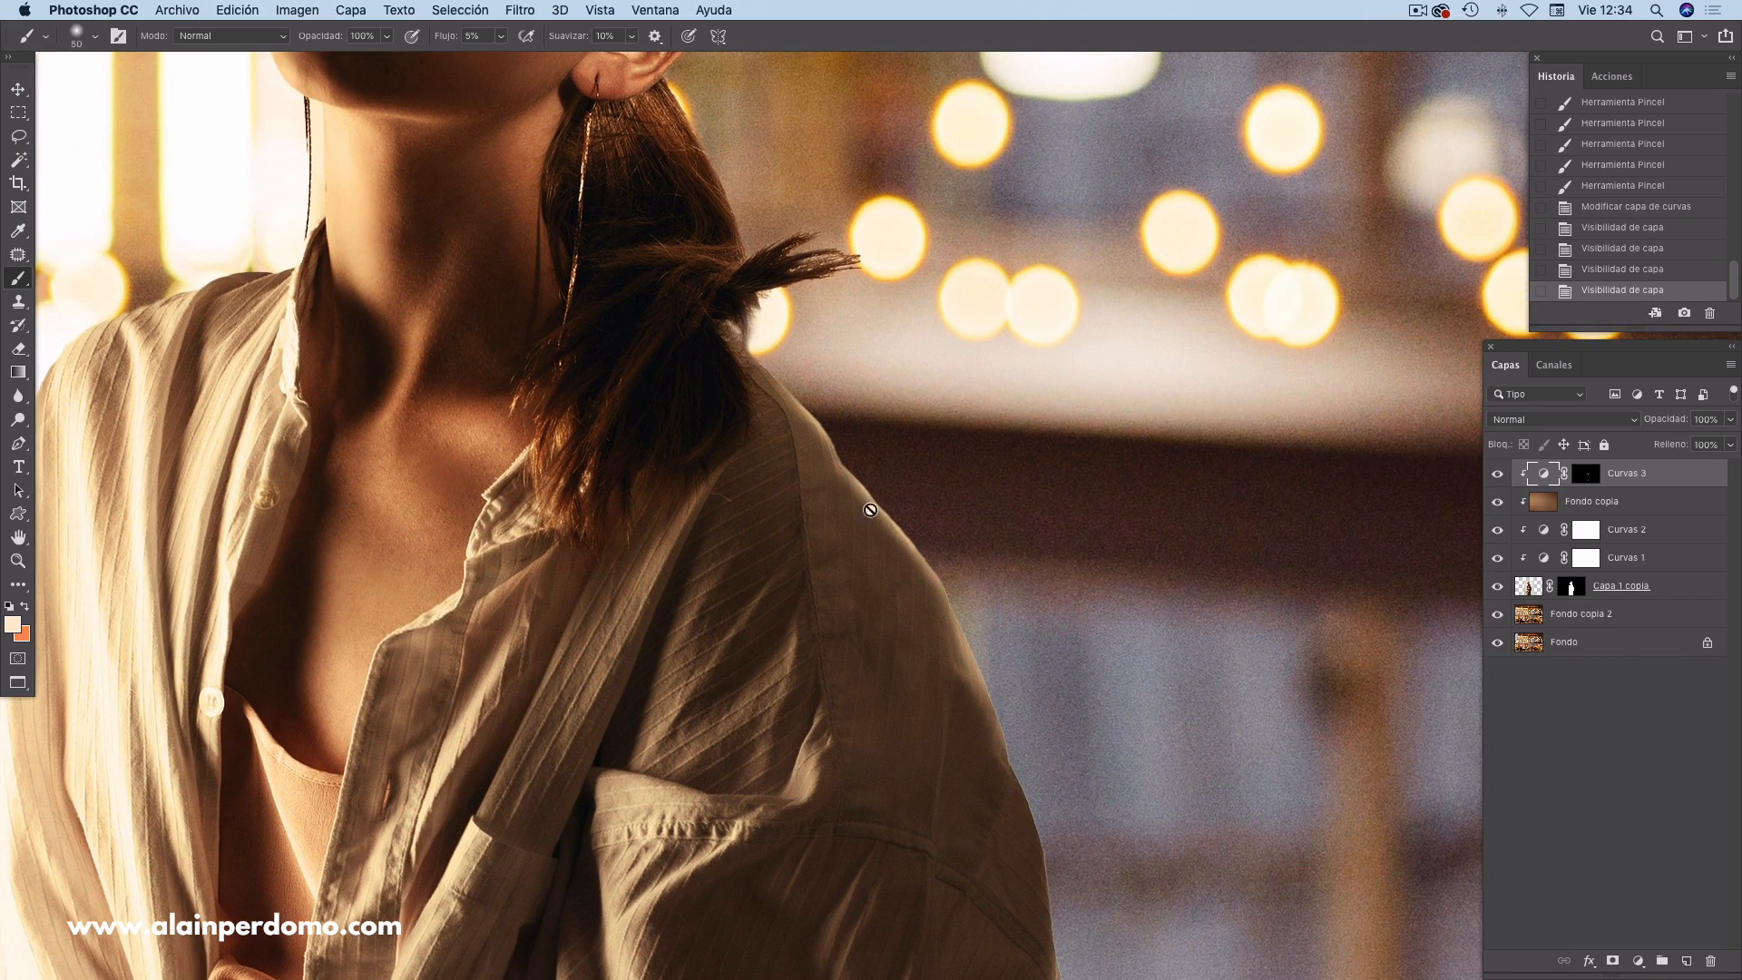
pyautogui.moveTo(912, 296); pyautogui.dragTo(972, 393)
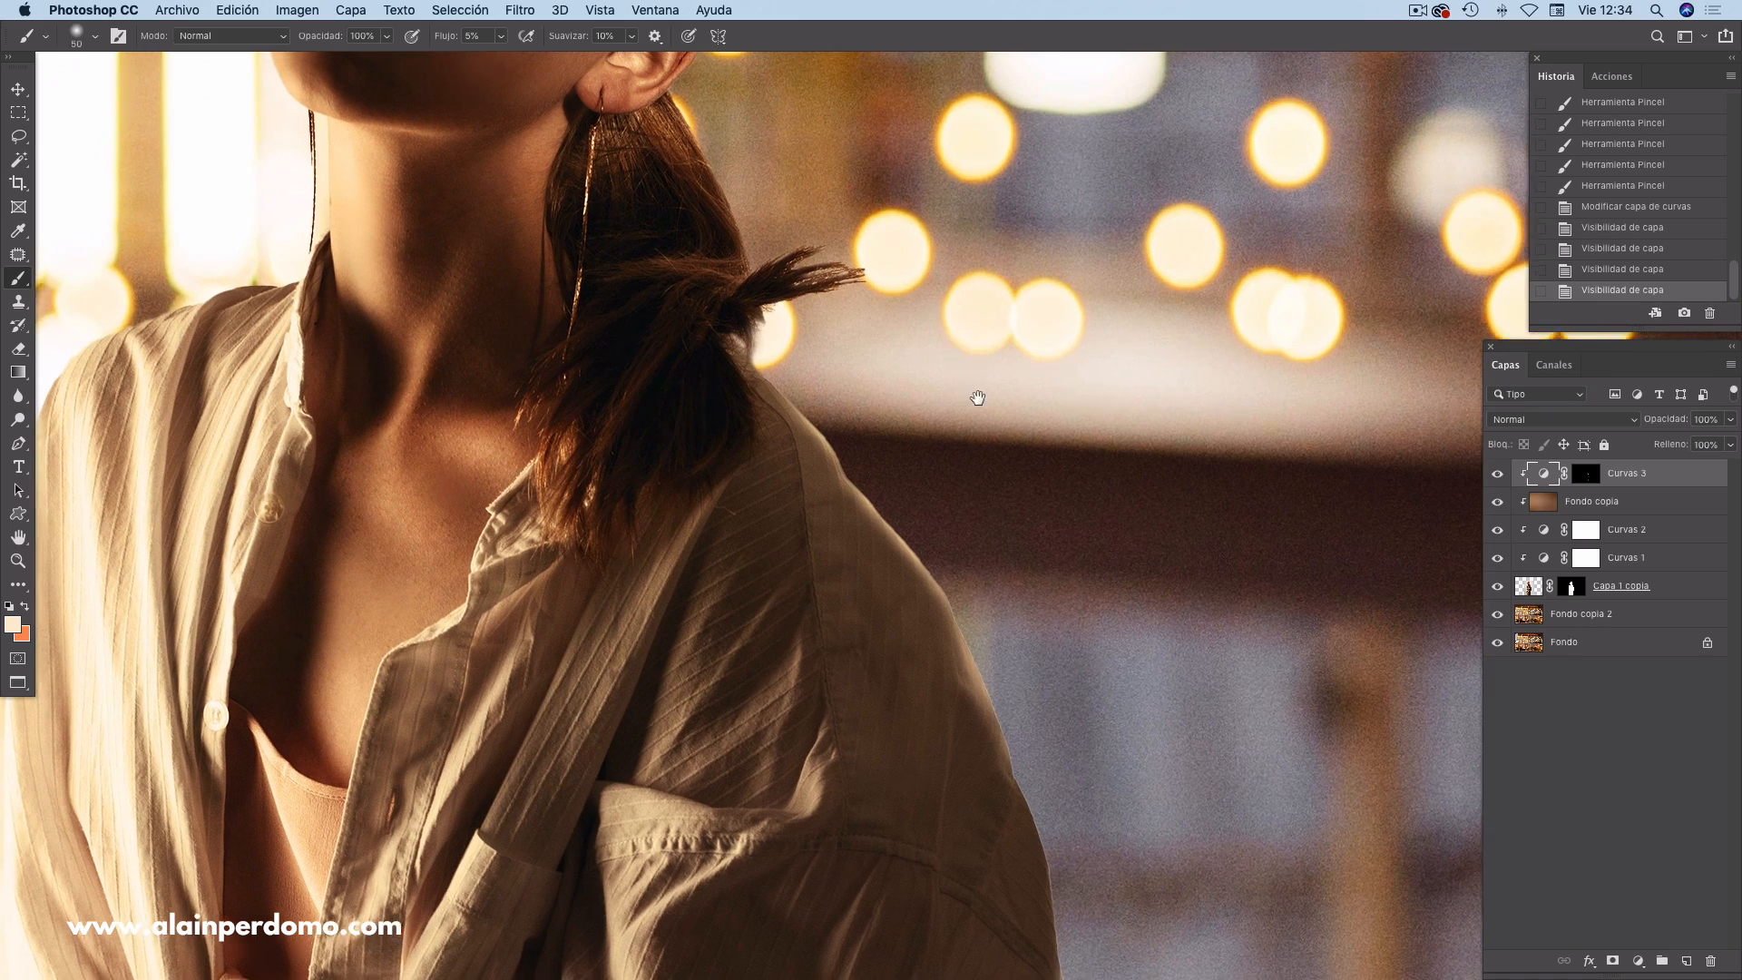
pyautogui.scroll(2, 964, 357)
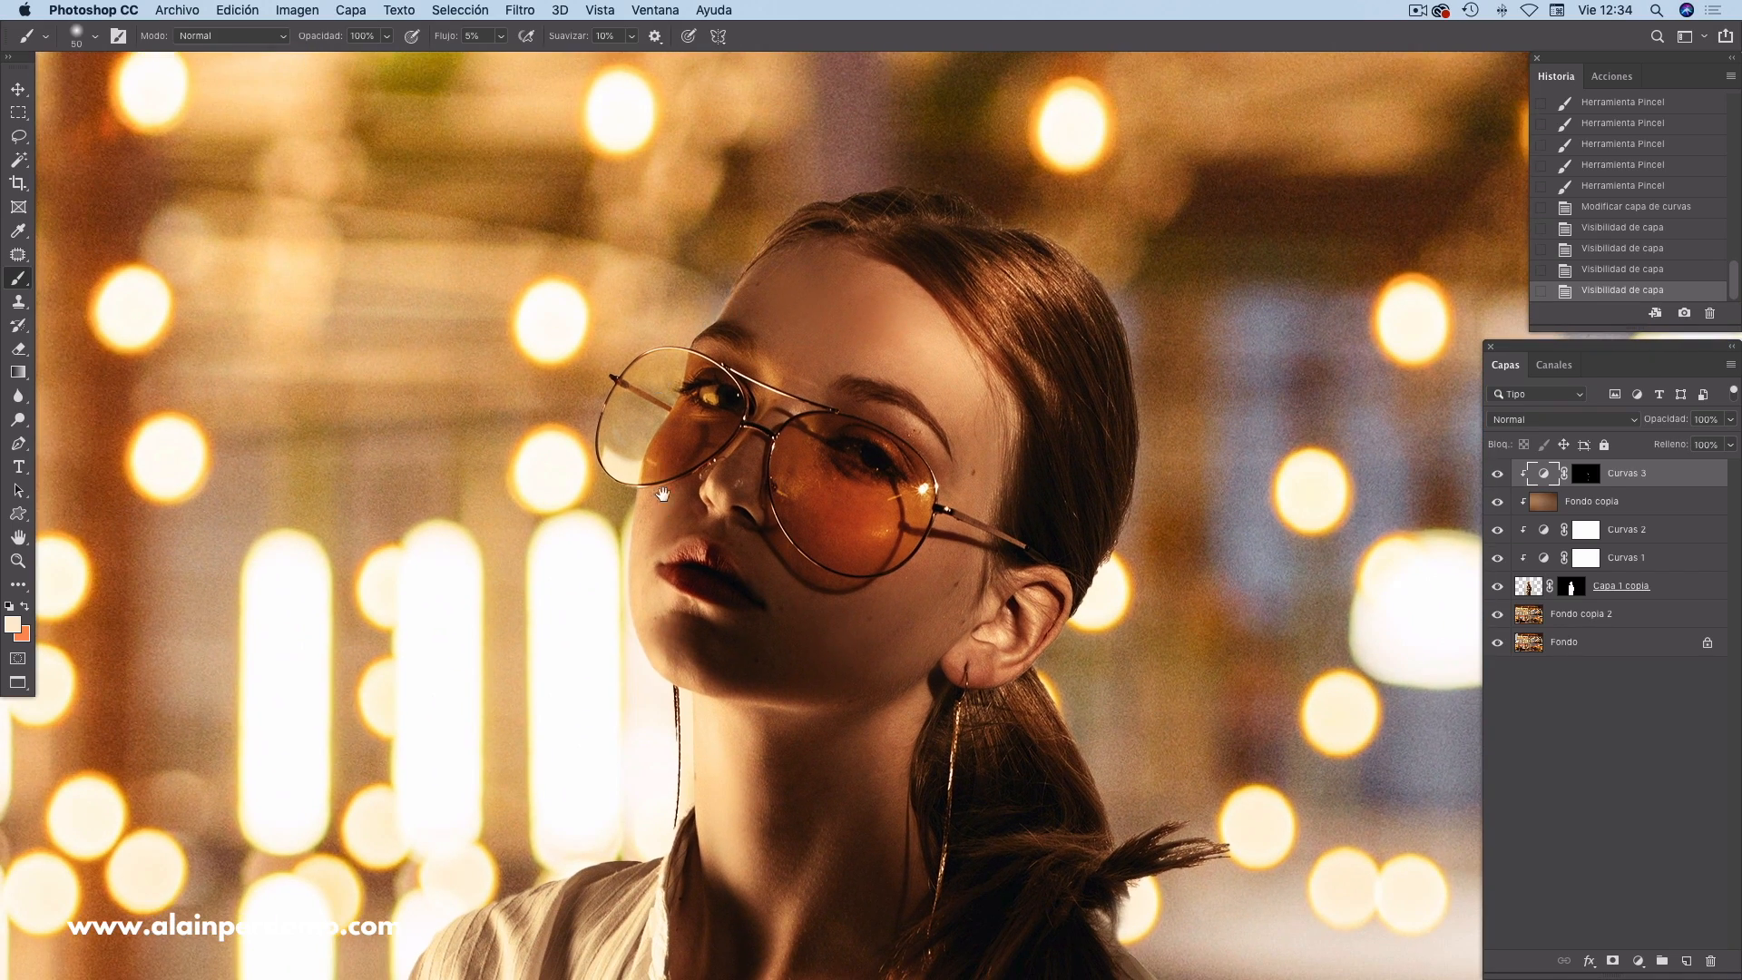
pyautogui.scroll(2, 807, 353)
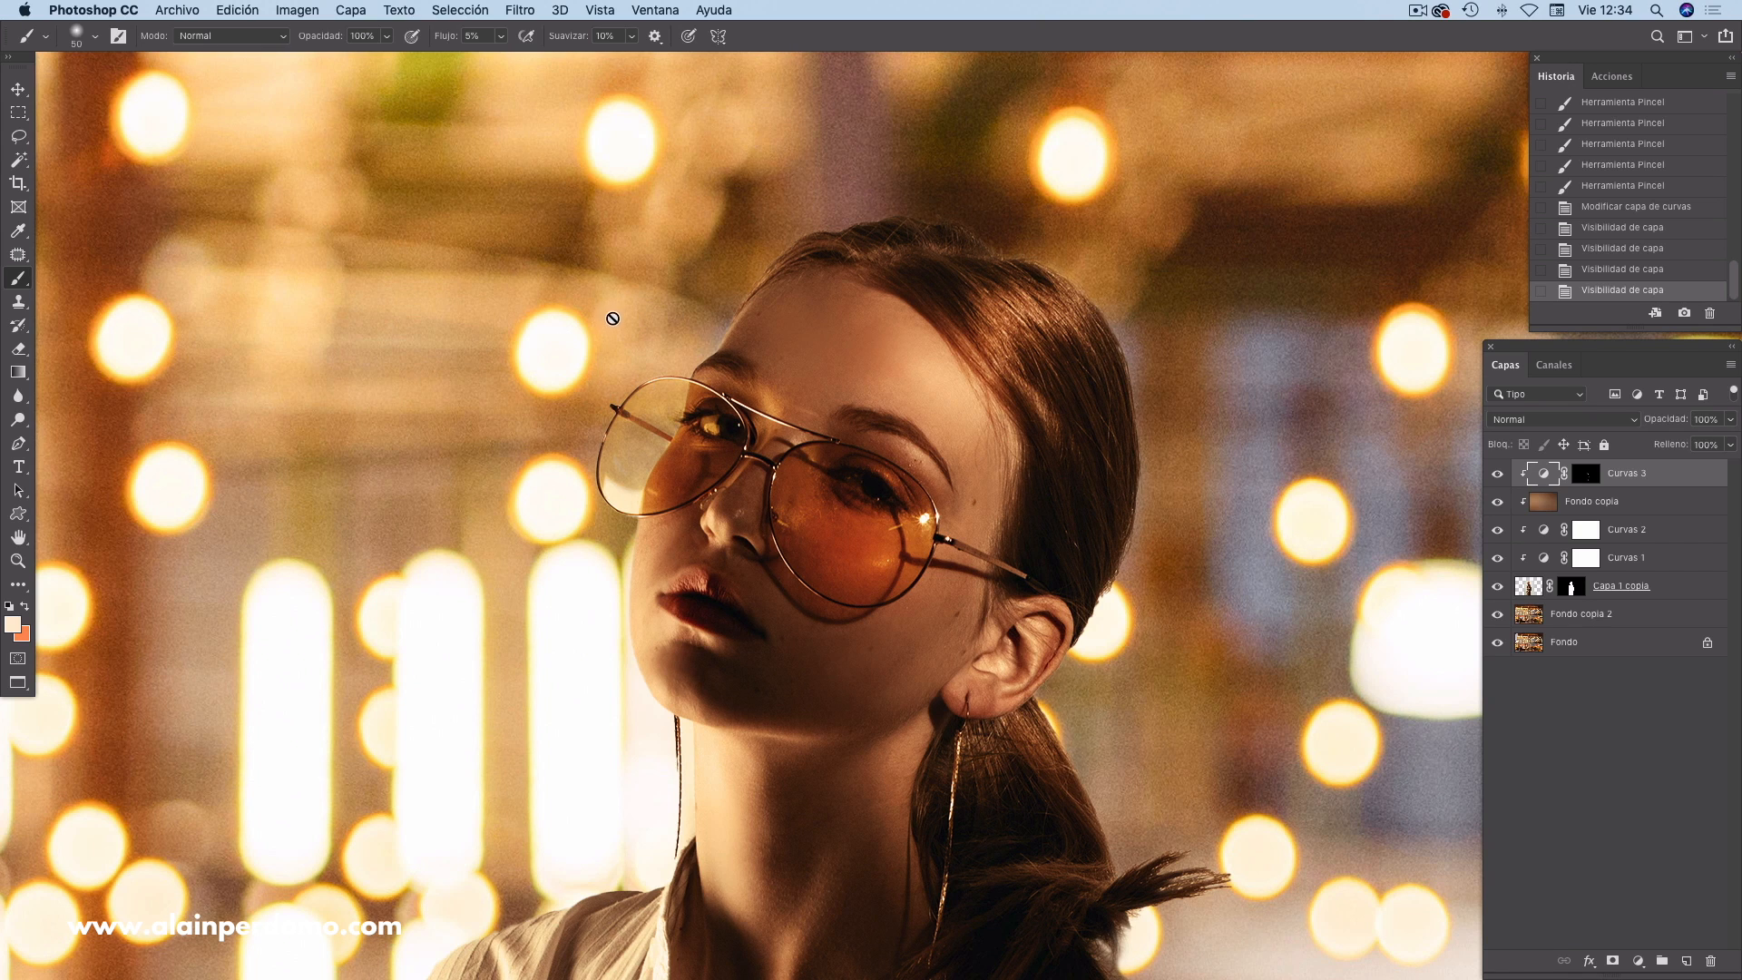
pyautogui.moveTo(850, 375); pyautogui.dragTo(841, 362)
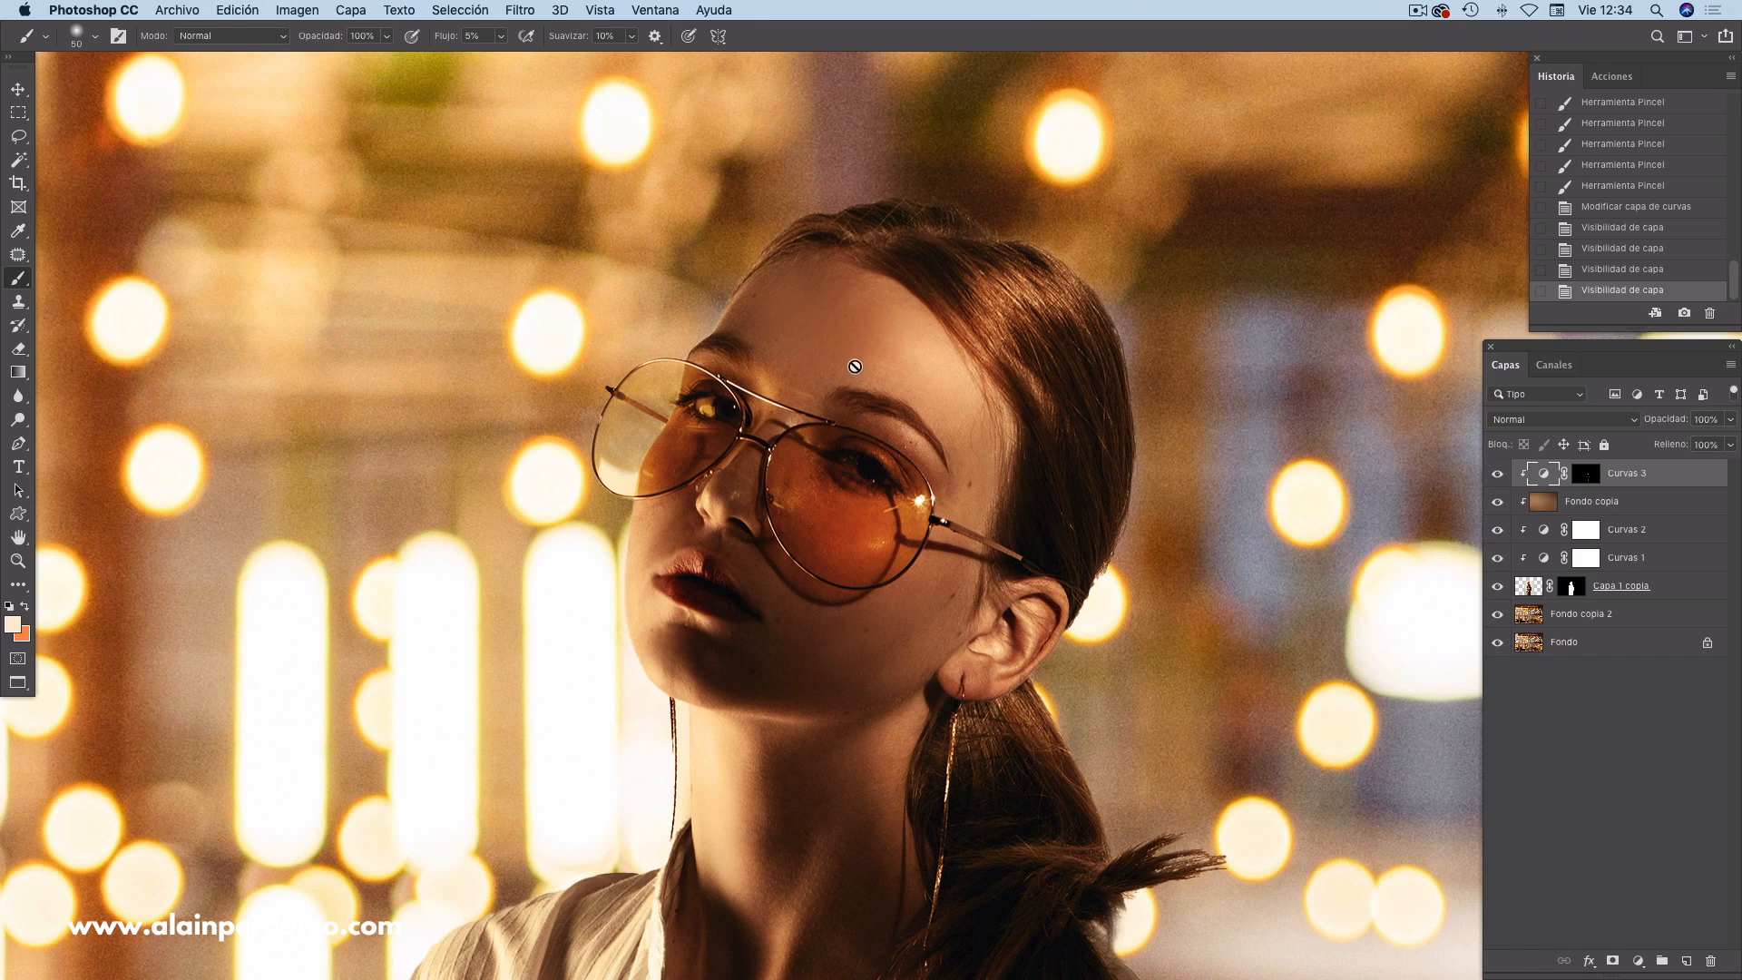
pyautogui.moveTo(853, 352); pyautogui.dragTo(862, 319)
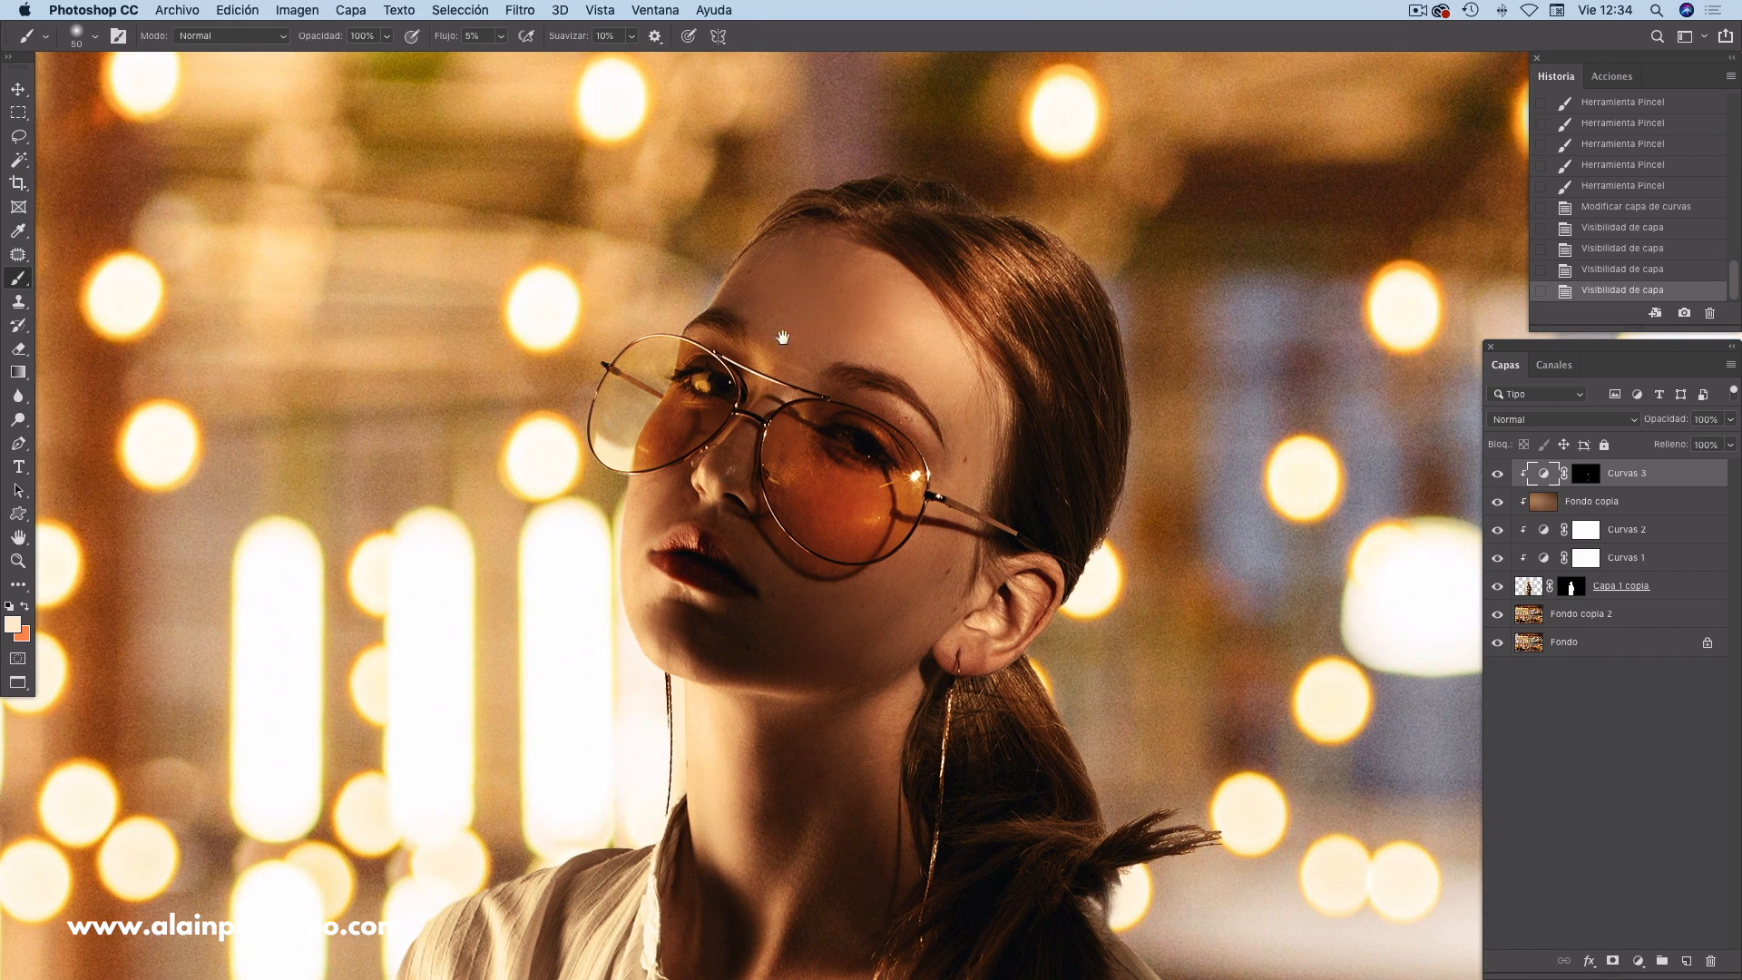
pyautogui.press('super+minus')
pyautogui.press('super+minus')
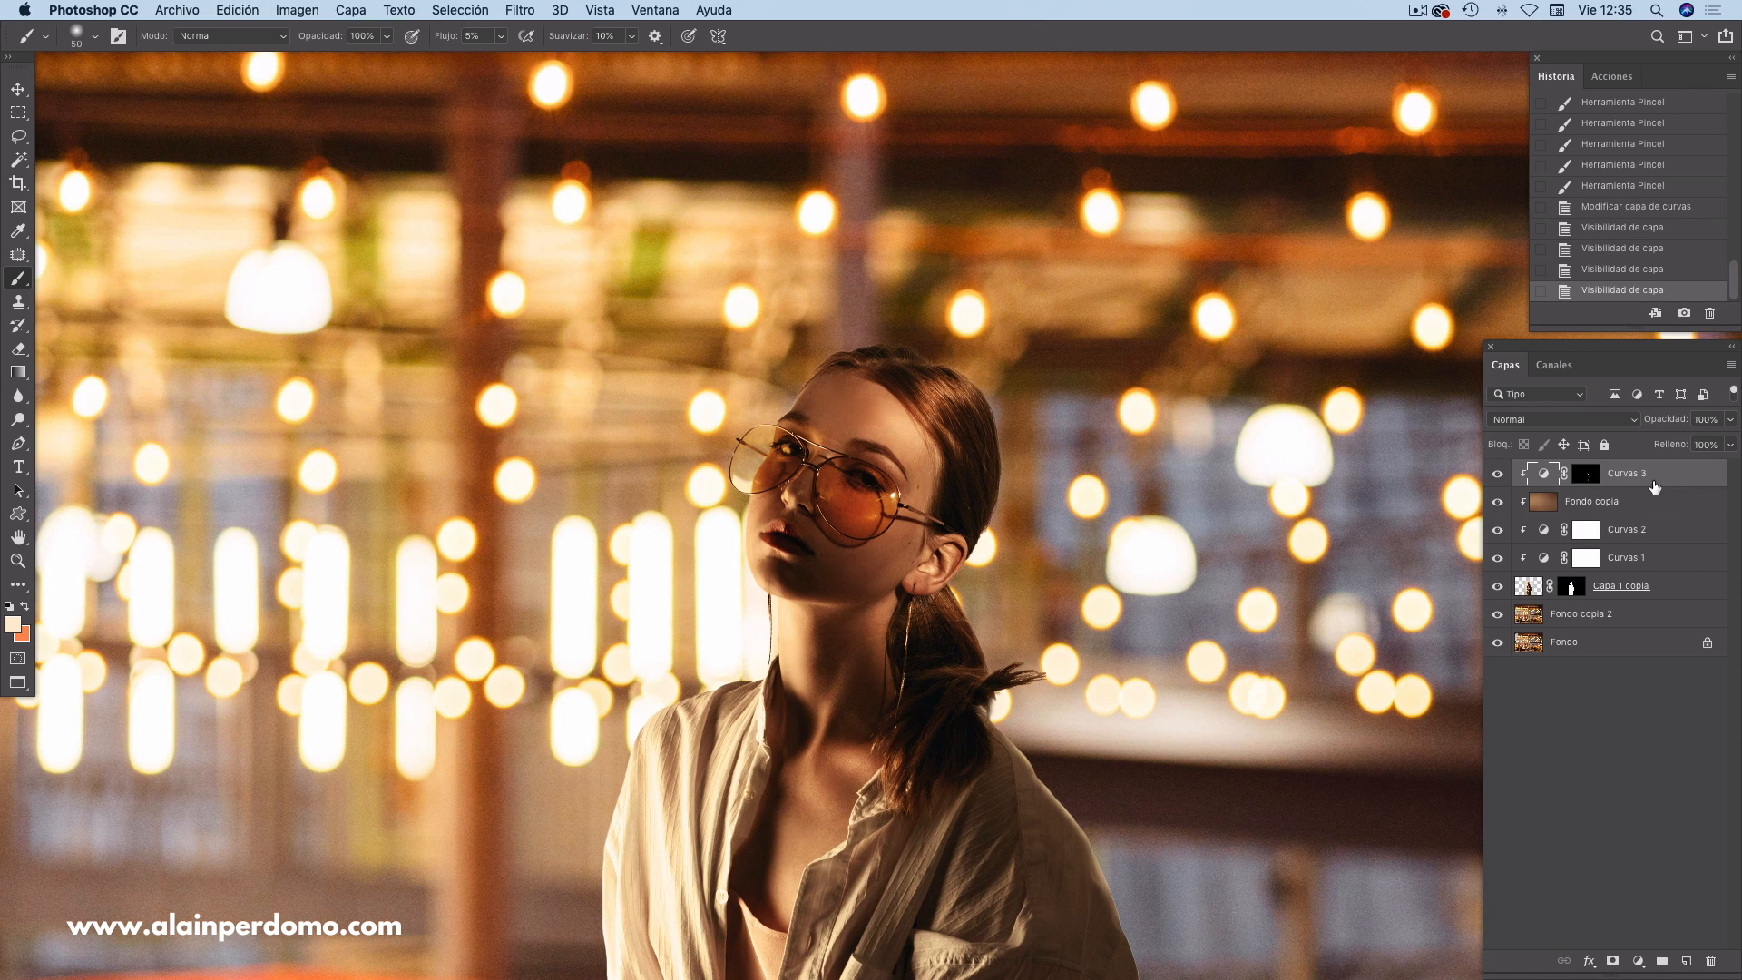
pyautogui.moveTo(974, 514); pyautogui.dragTo(935, 453)
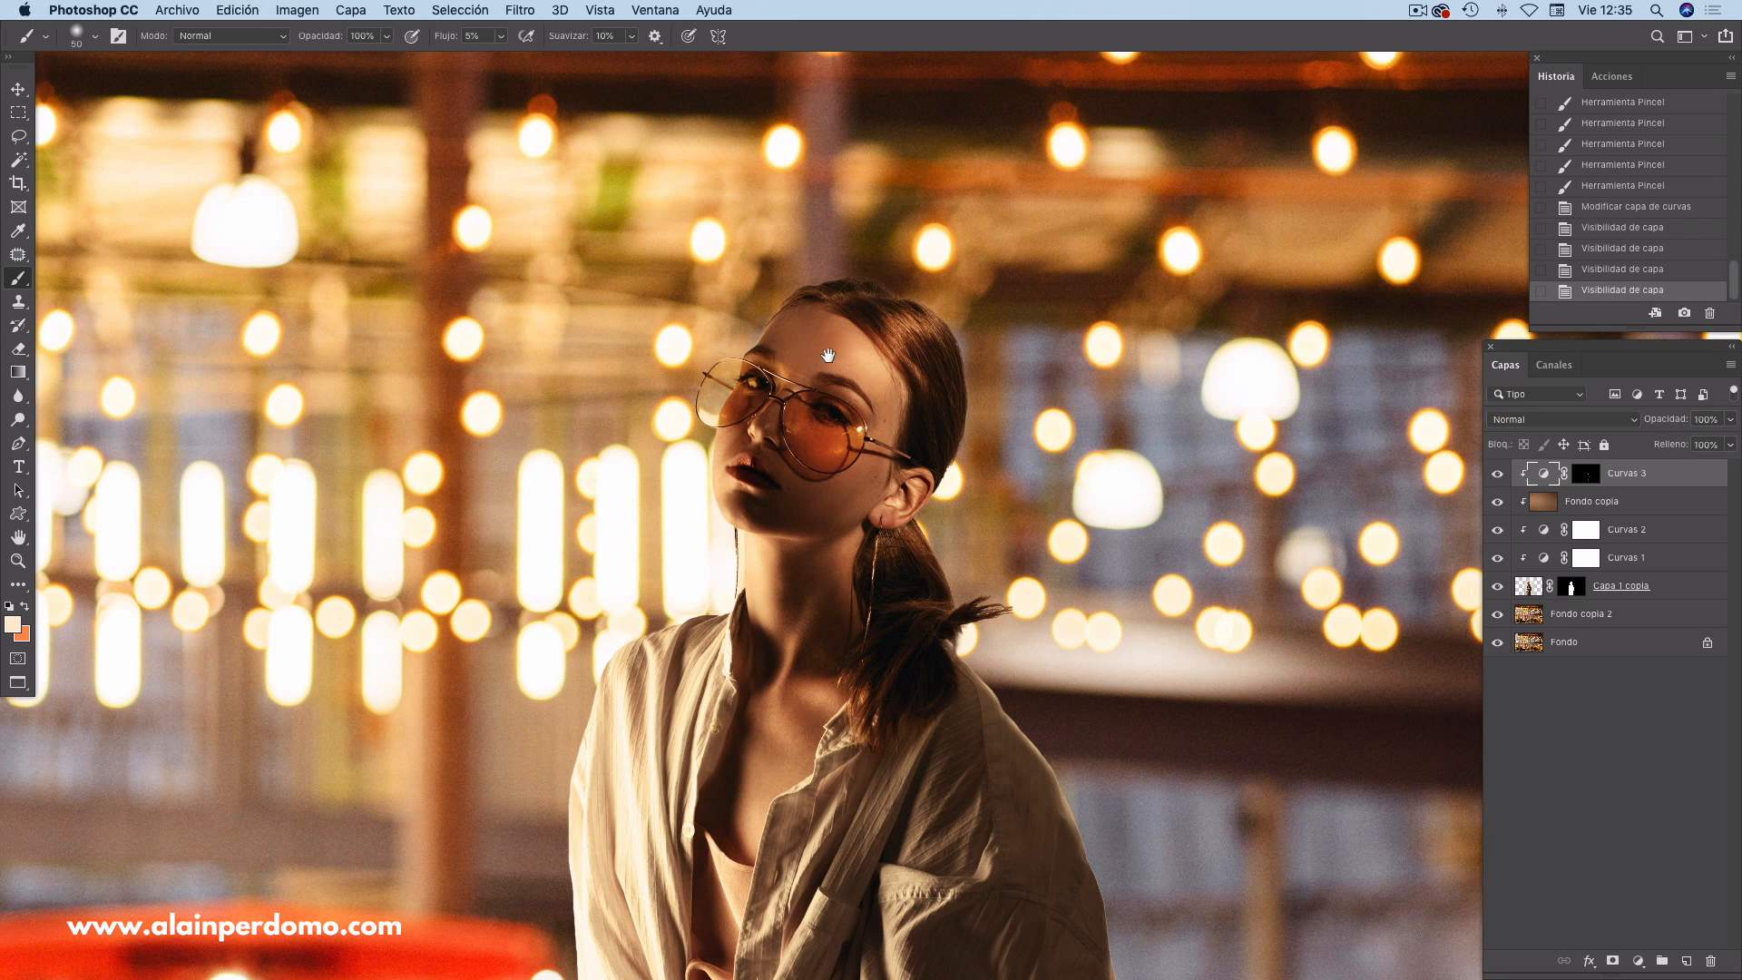
pyautogui.moveTo(810, 321); pyautogui.dragTo(815, 346)
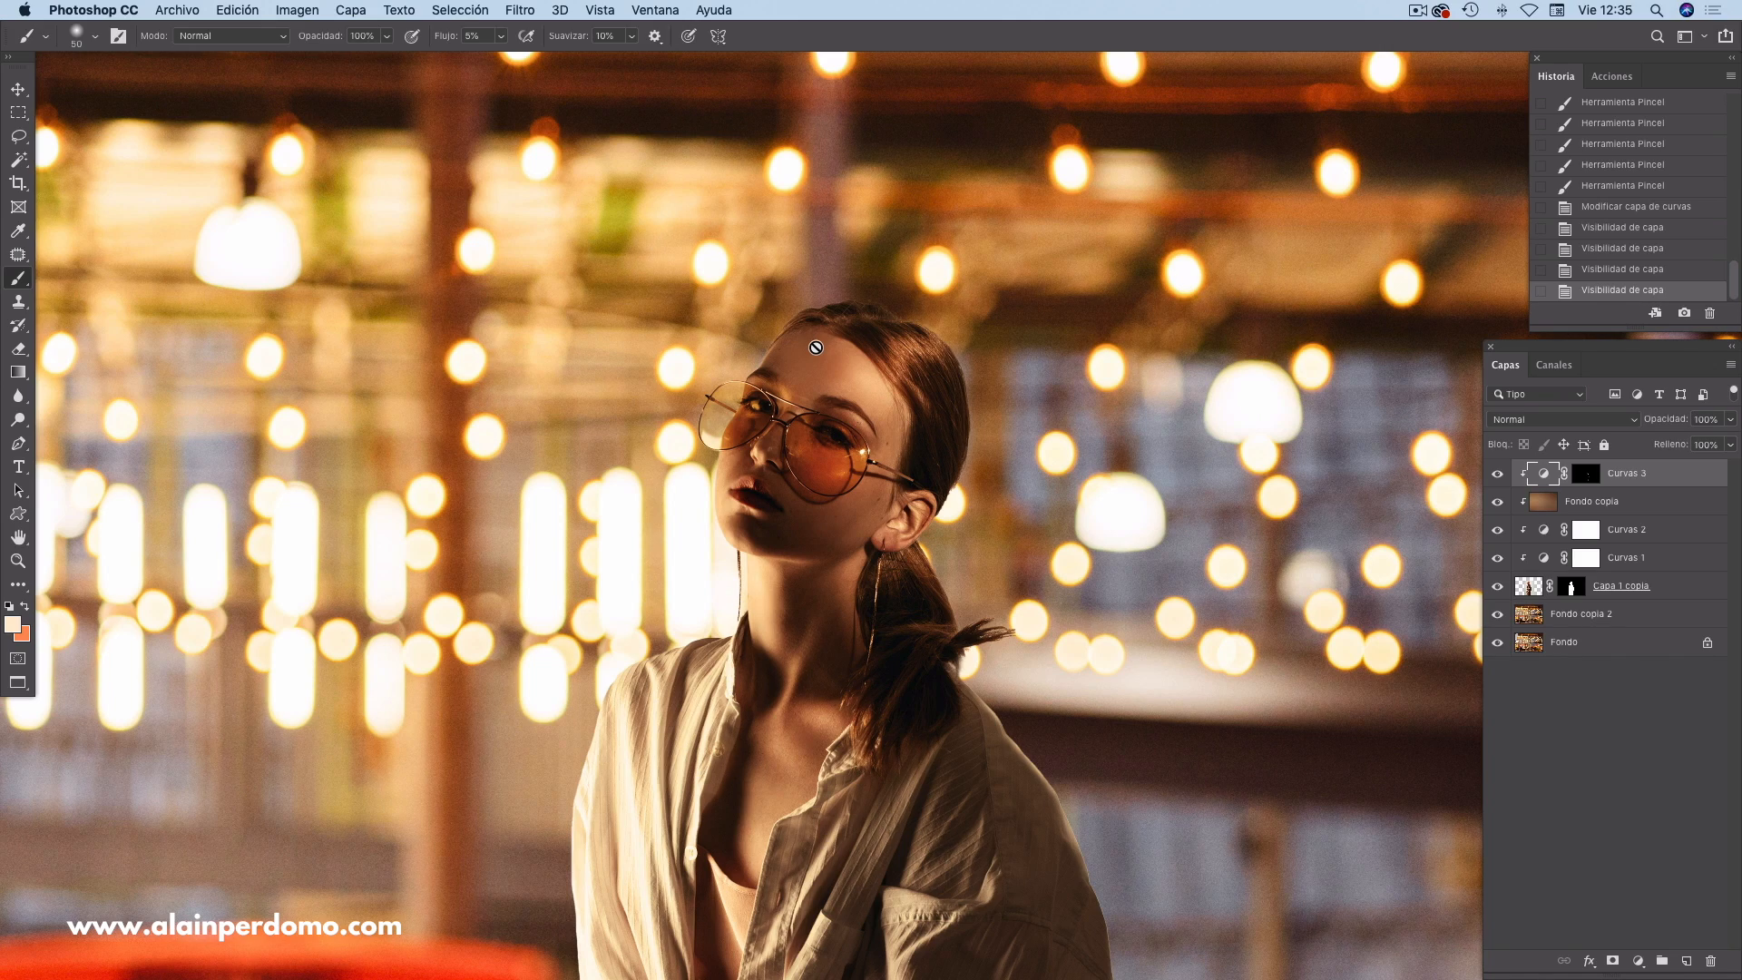
# - Paint light on the Curvas 3 mask along the edge of the model's forehead using a 15 px brush
pyautogui.press('super+plus')
pyautogui.press('super+plus')
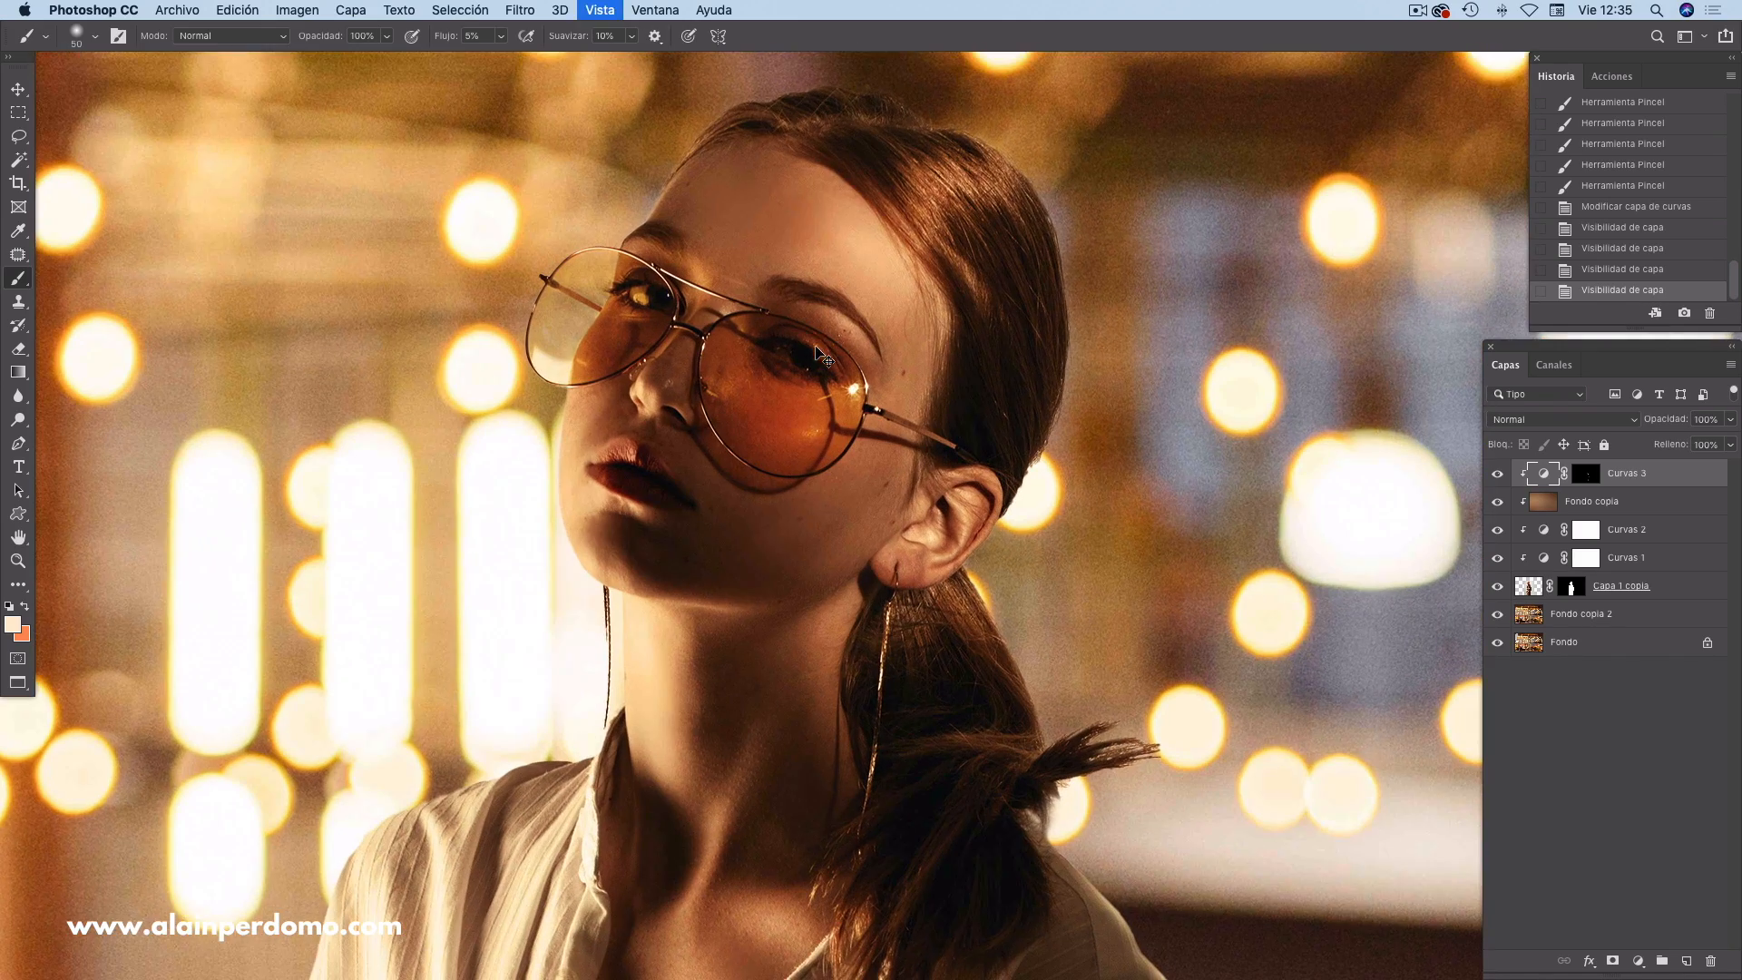
pyautogui.moveTo(794, 513); pyautogui.dragTo(799, 625)
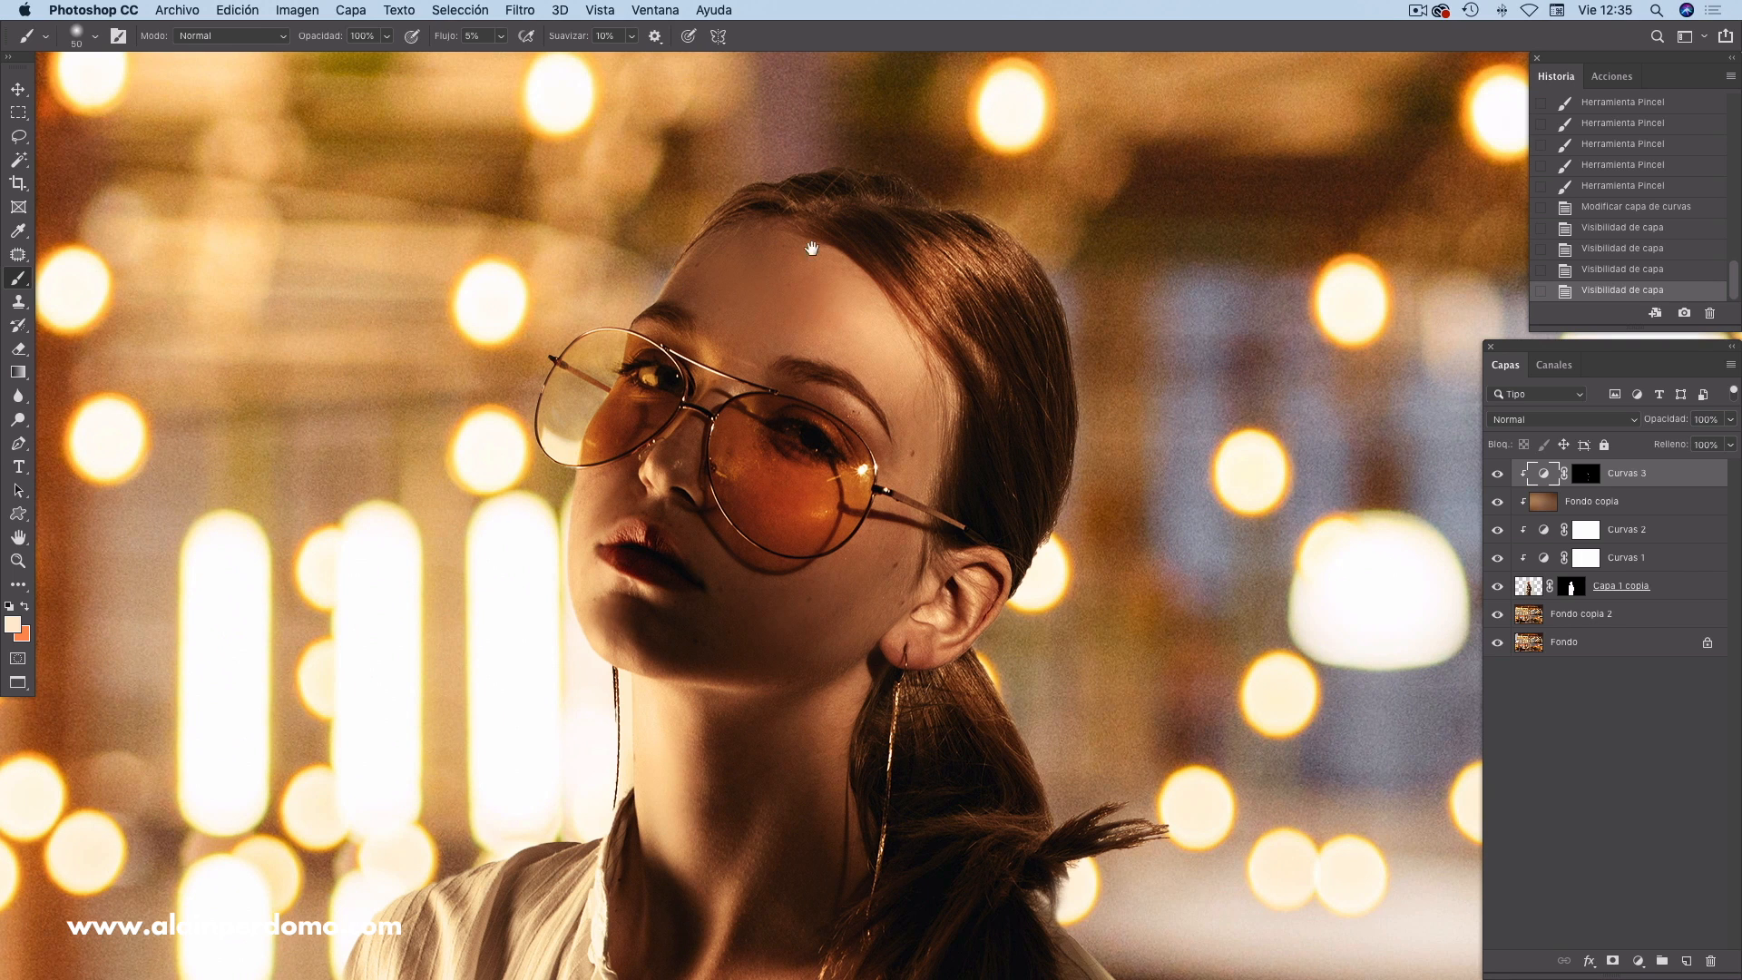
pyautogui.click(1586, 474)
pyautogui.moveTo(1003, 418); pyautogui.dragTo(1032, 504)
pyautogui.press('[')
pyautogui.press('[')
pyautogui.press('[')
pyautogui.press('[')
pyautogui.press('[')
pyautogui.press('[')
pyautogui.press('[')
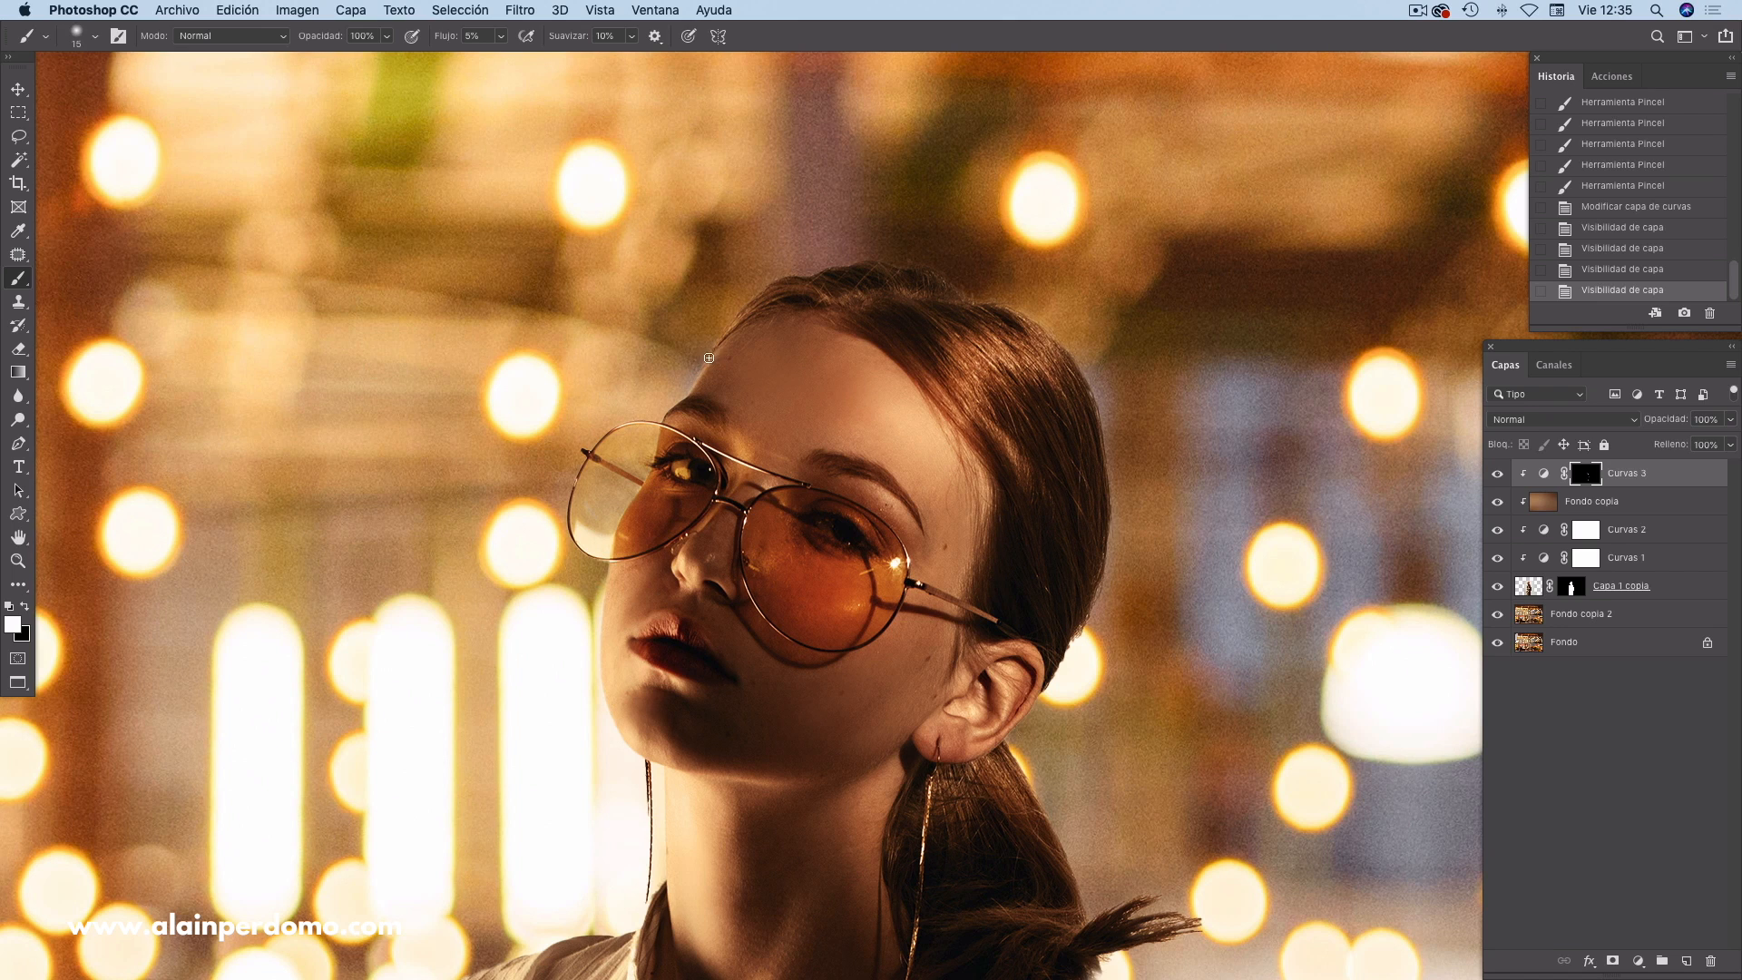
pyautogui.moveTo(686, 388); pyautogui.dragTo(644, 404)
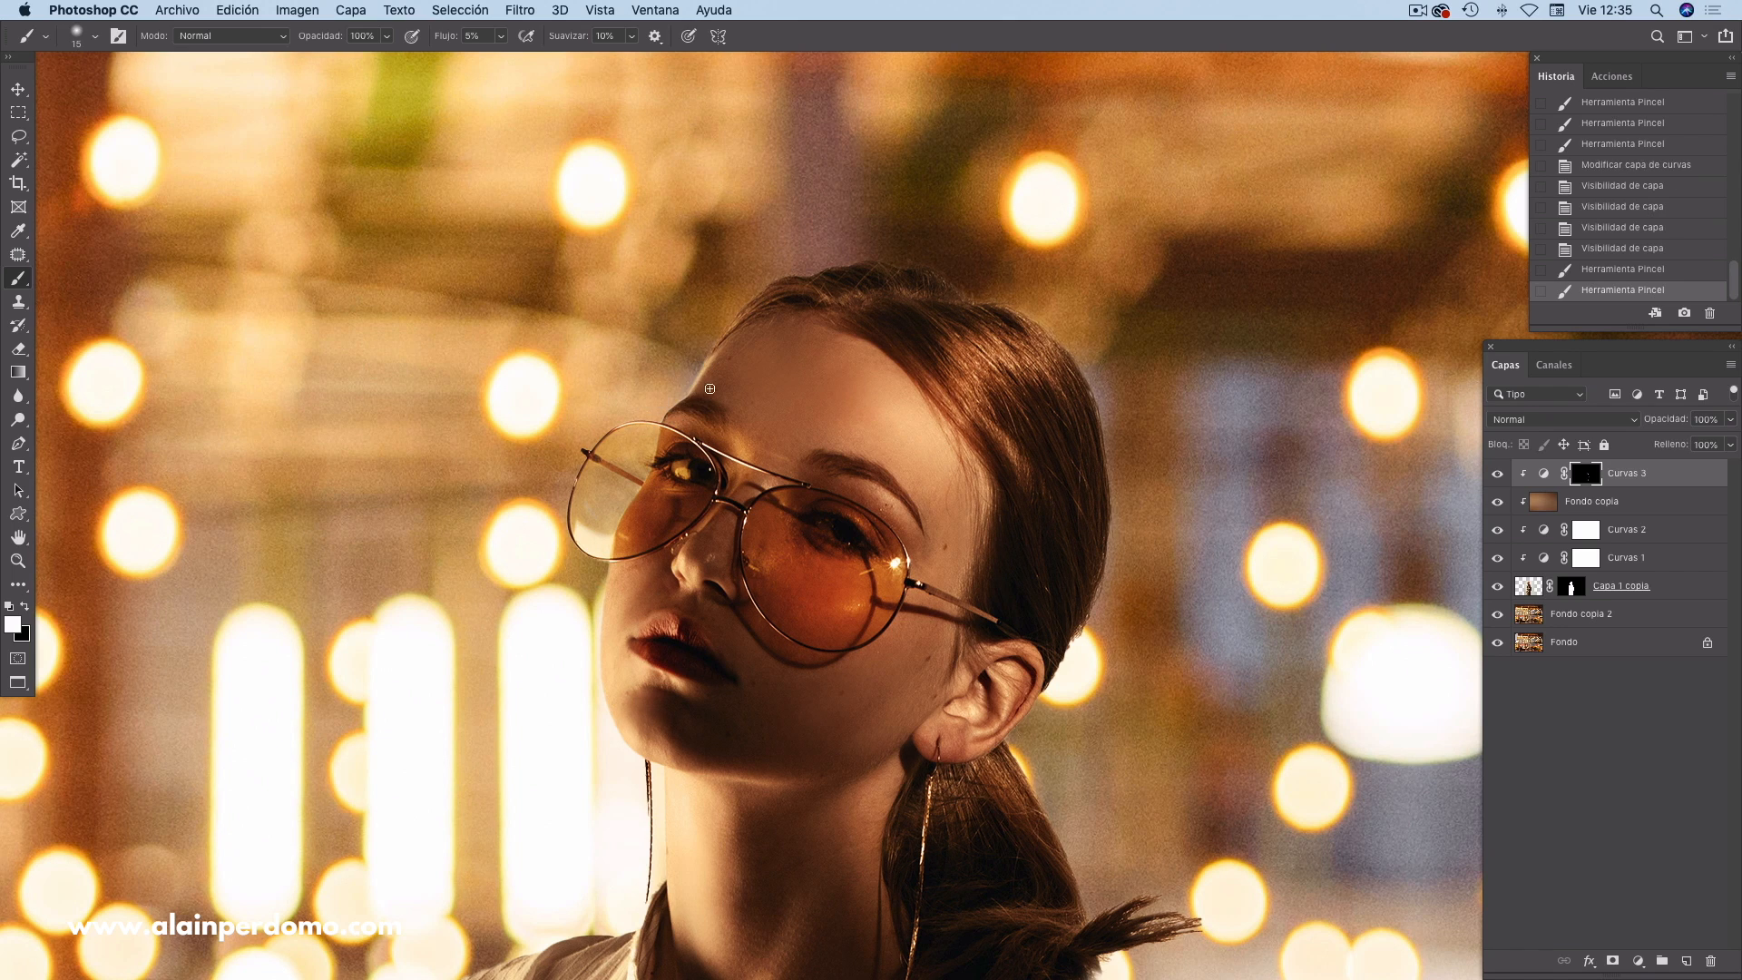
pyautogui.moveTo(668, 410); pyautogui.dragTo(655, 424)
# - Paint light on the Curvas 3 mask around the glasses lens and cheek on the lit side of the face
pyautogui.scroll(-2, 635, 487)
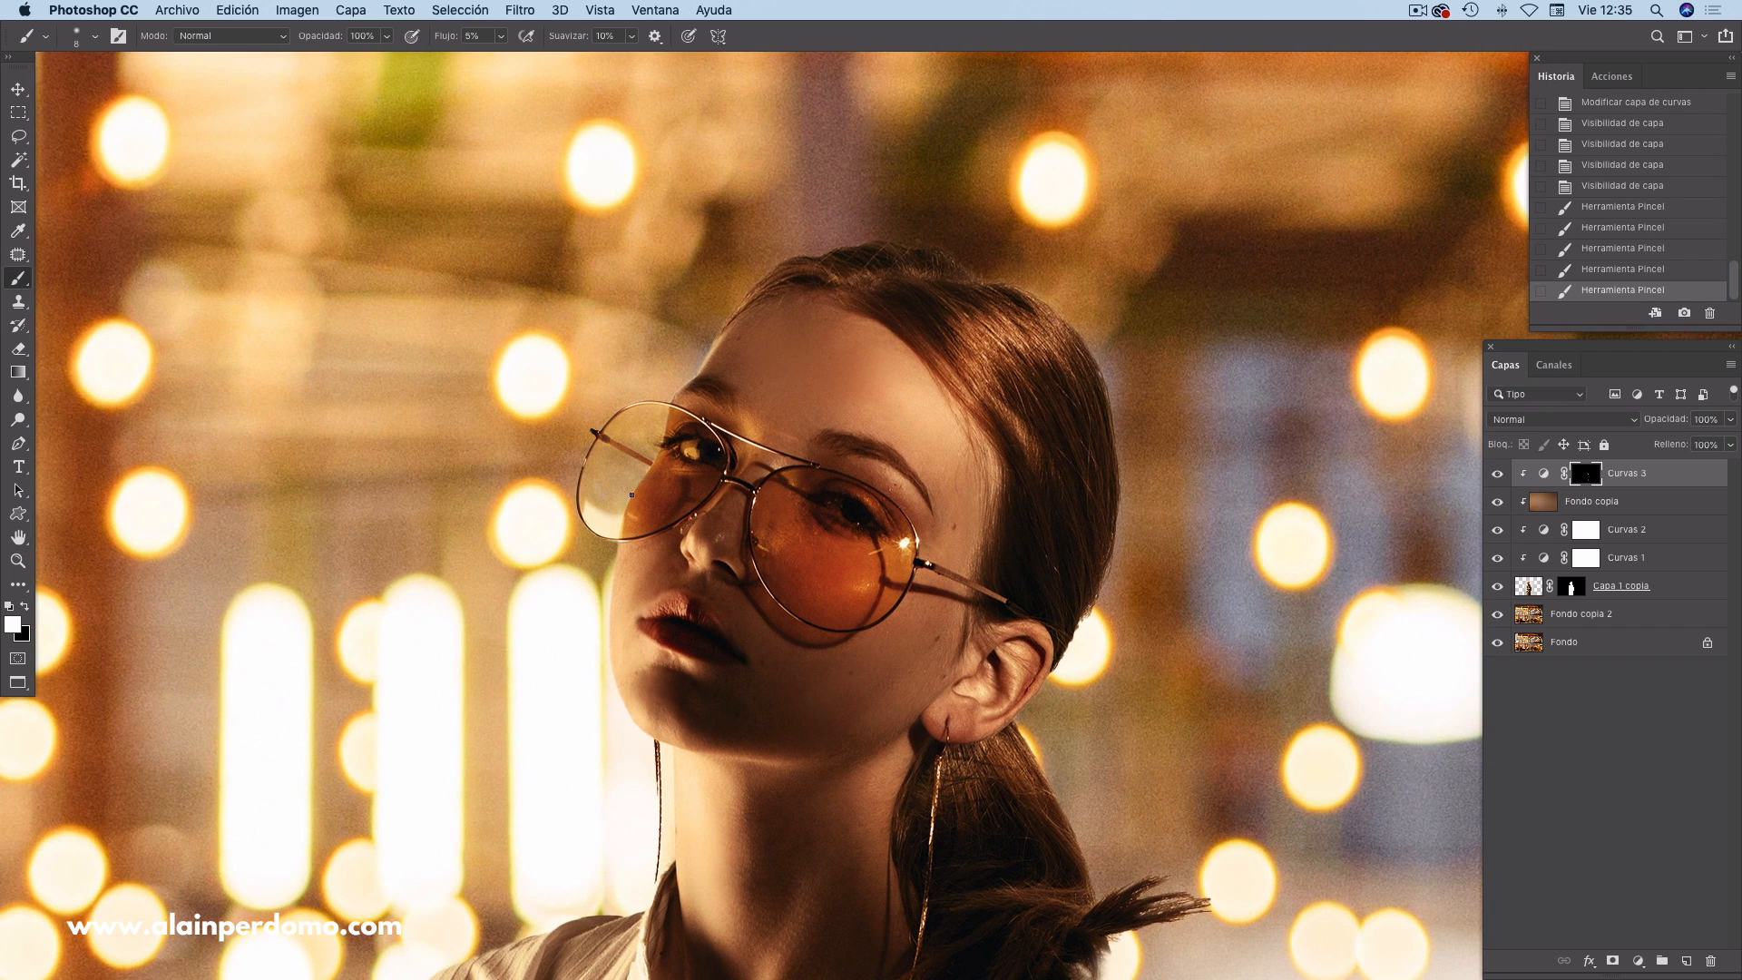
pyautogui.moveTo(632, 494)
pyautogui.mouseDown()
pyautogui.moveTo(644, 474)
pyautogui.moveTo(622, 514)
pyautogui.mouseUp()
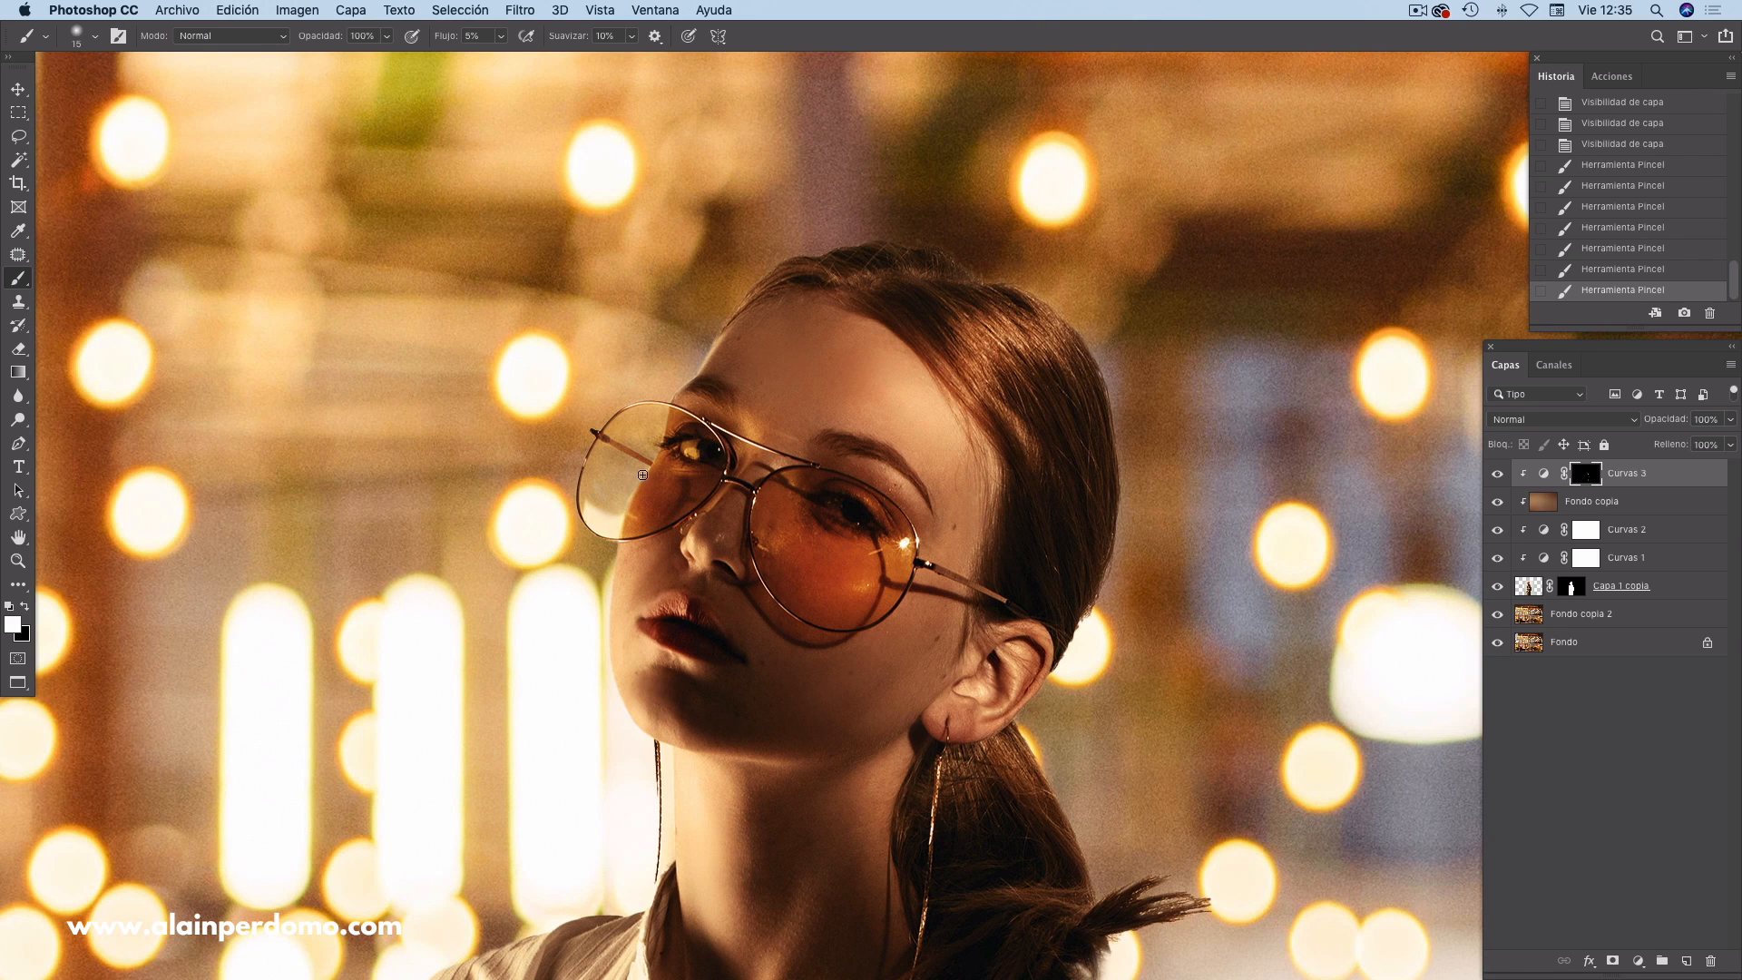
pyautogui.moveTo(630, 503); pyautogui.dragTo(610, 552)
pyautogui.moveTo(646, 475); pyautogui.dragTo(621, 522)
pyautogui.scroll(-2, 687, 493)
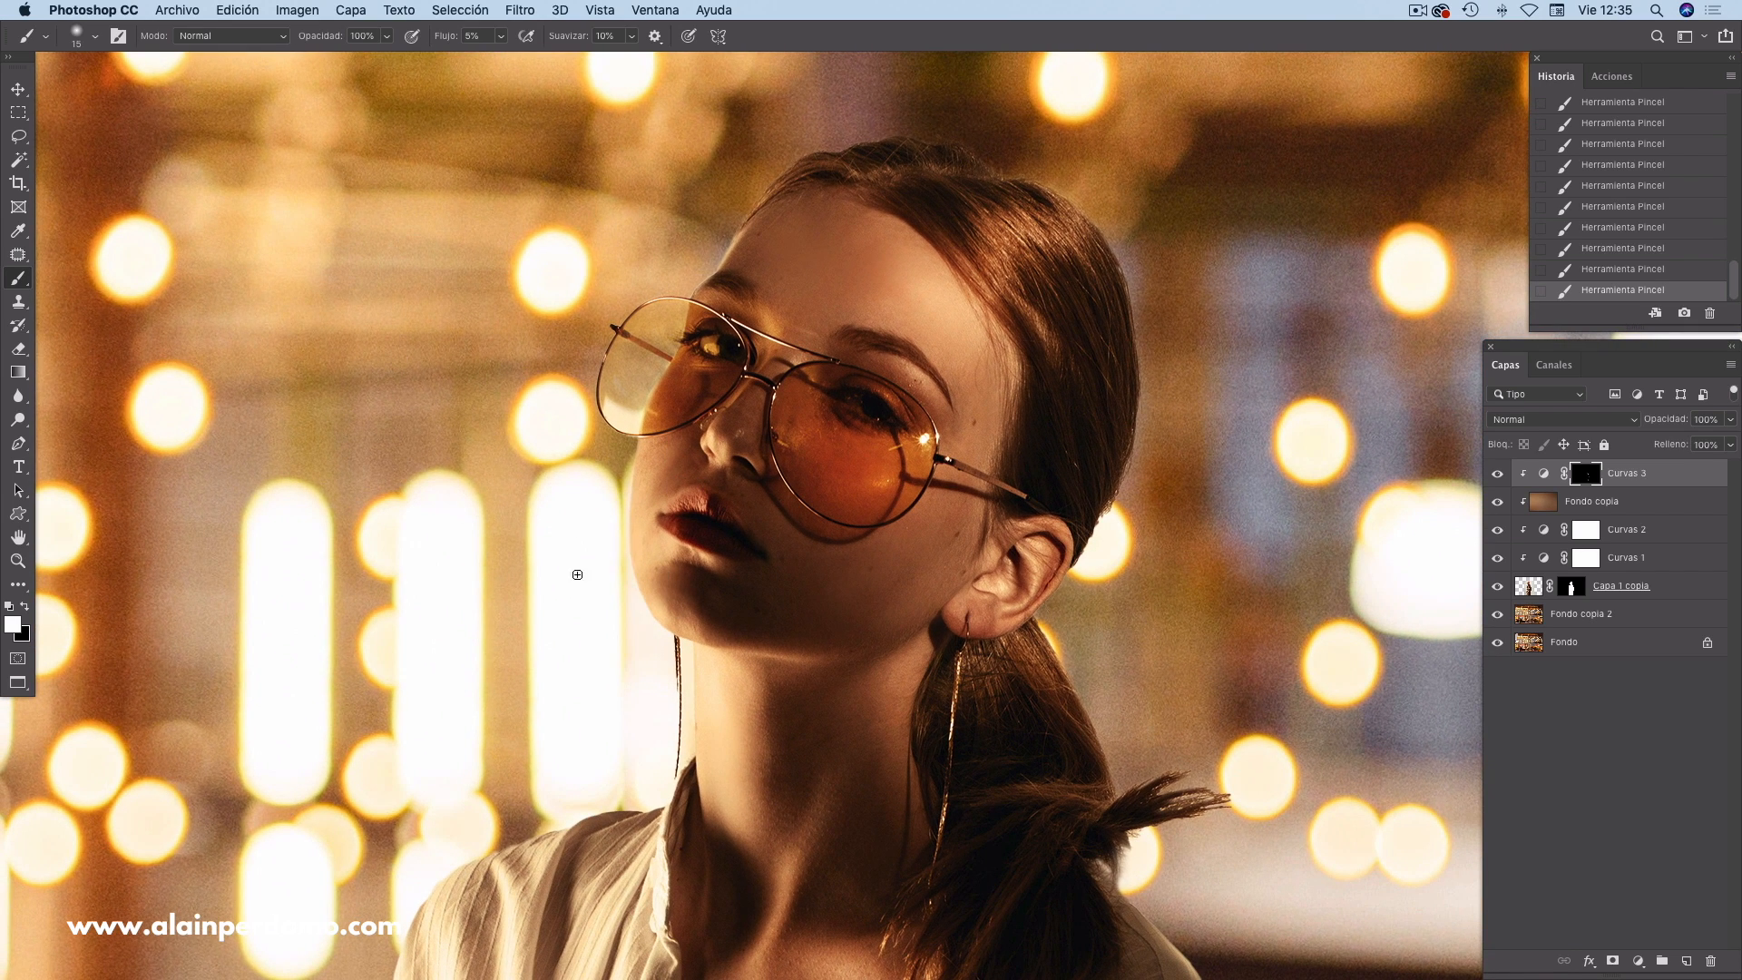
pyautogui.scroll(2, 772, 605)
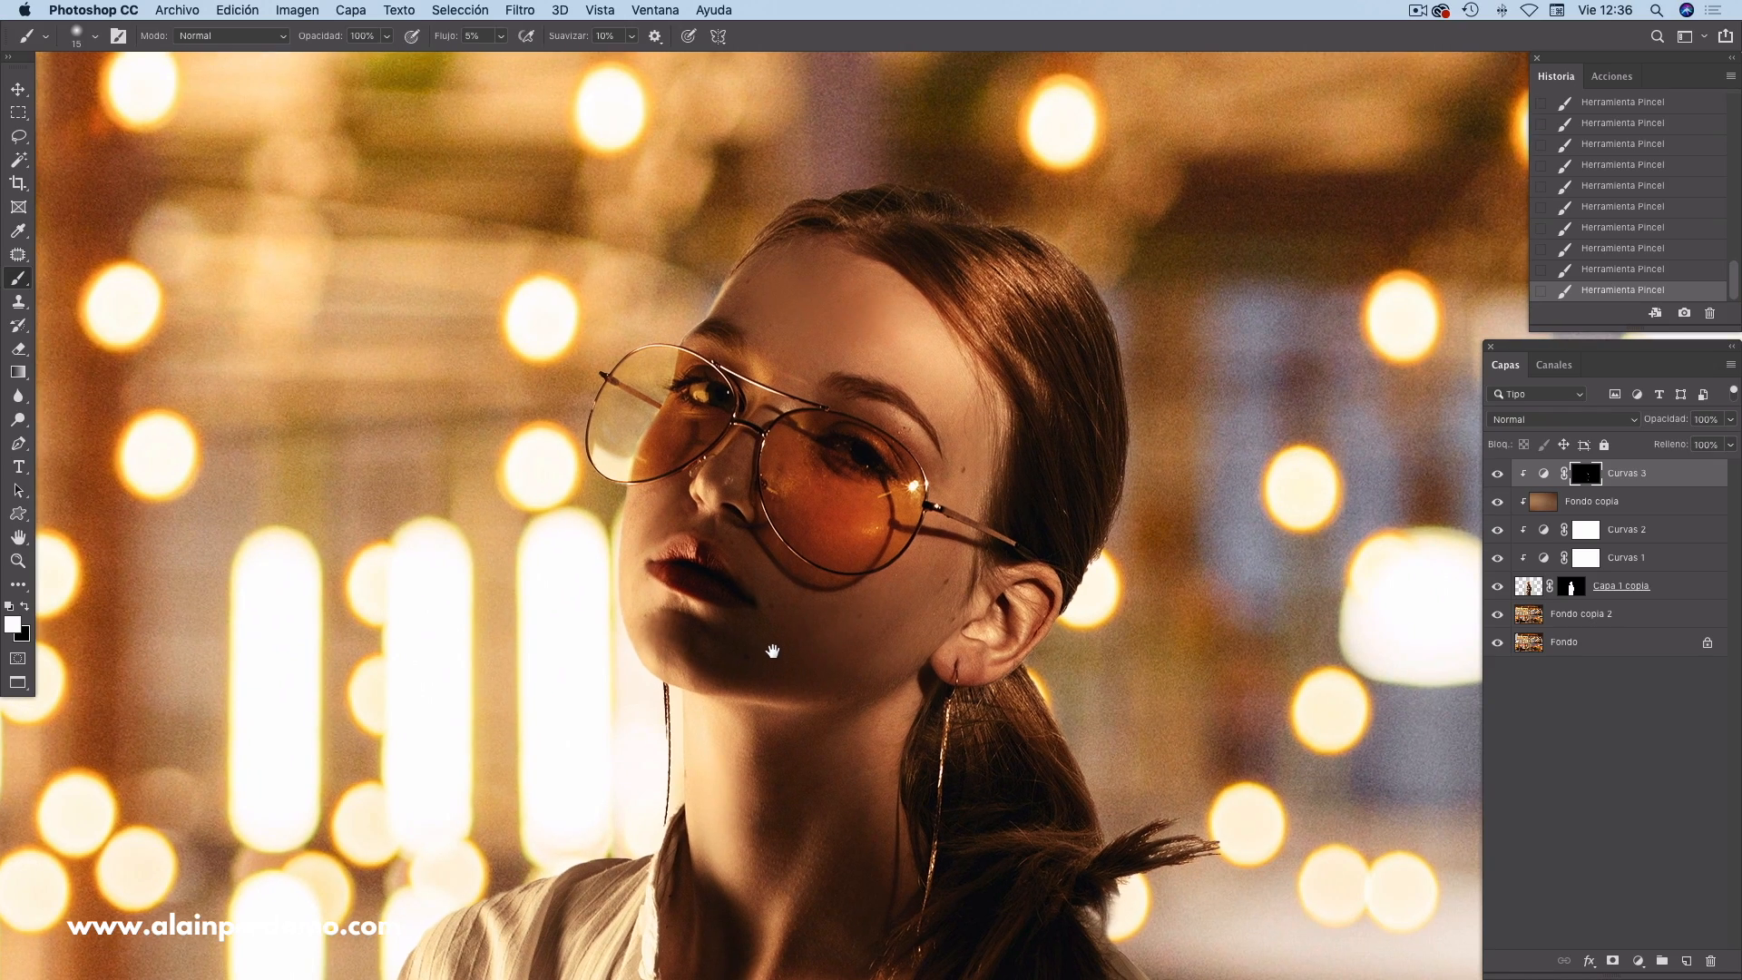
# - Compare the model with the Curvas 3 edge light hidden and shown at different zoom levels
pyautogui.scroll(-3, 772, 605)
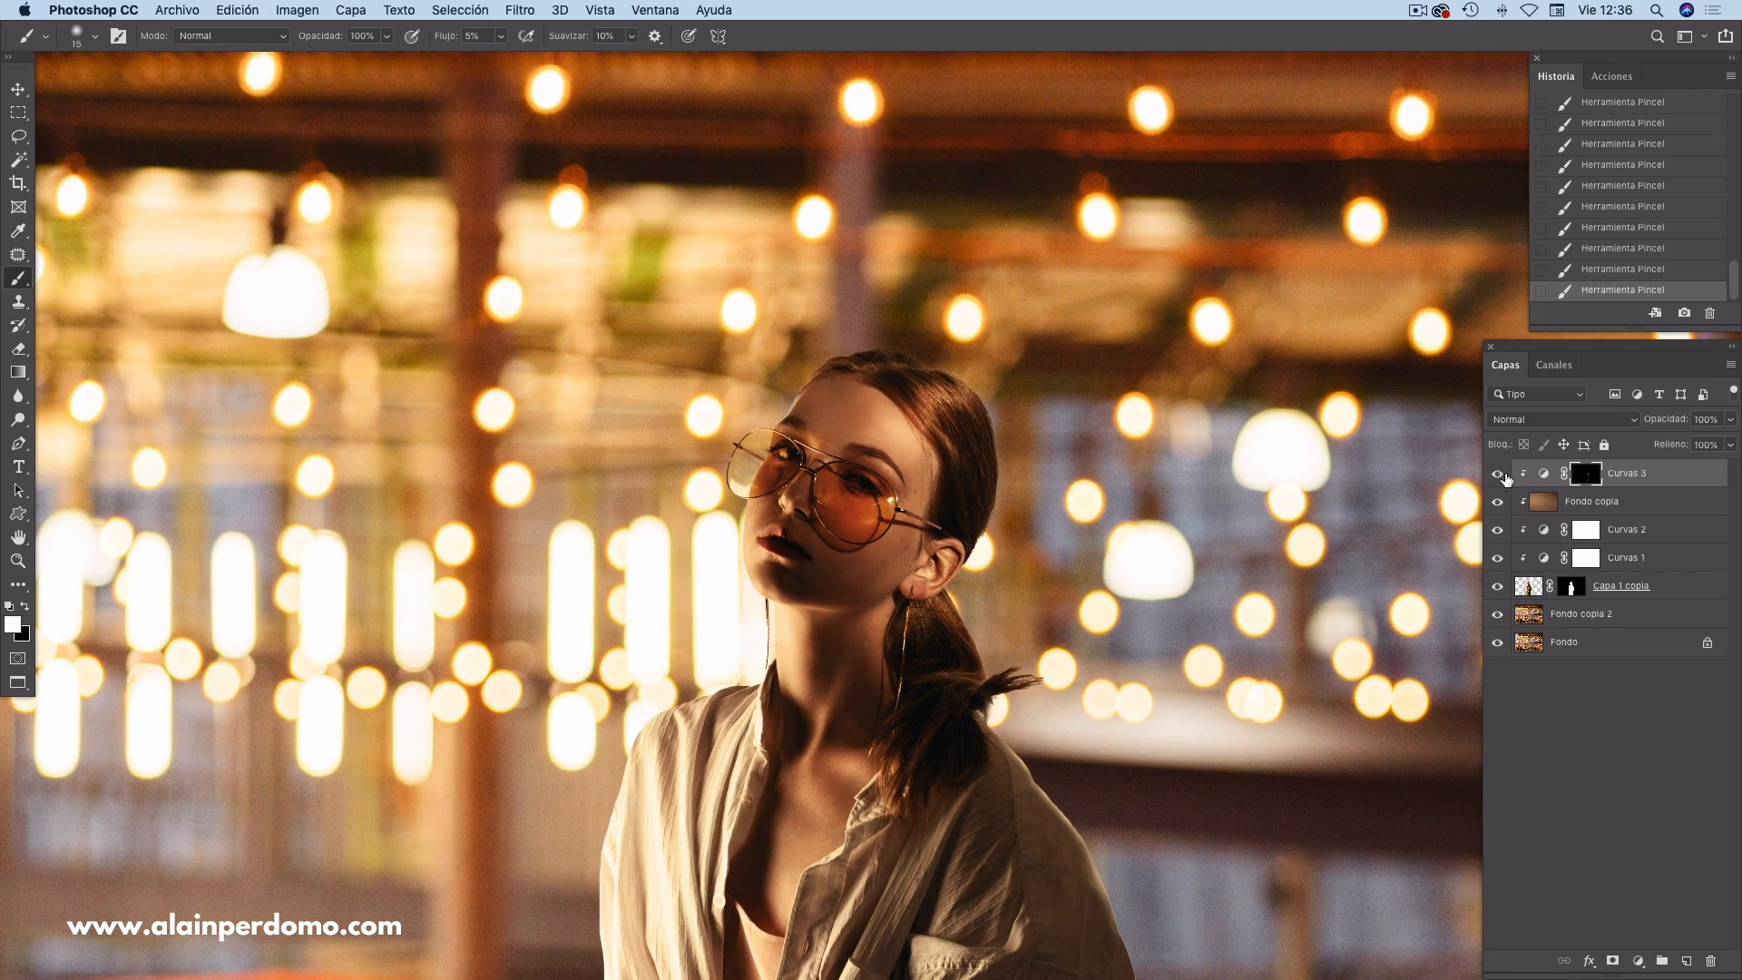
pyautogui.click(1497, 480)
pyautogui.click(1497, 483)
pyautogui.click(1496, 485)
pyautogui.click(1497, 485)
pyautogui.press('super+minus')
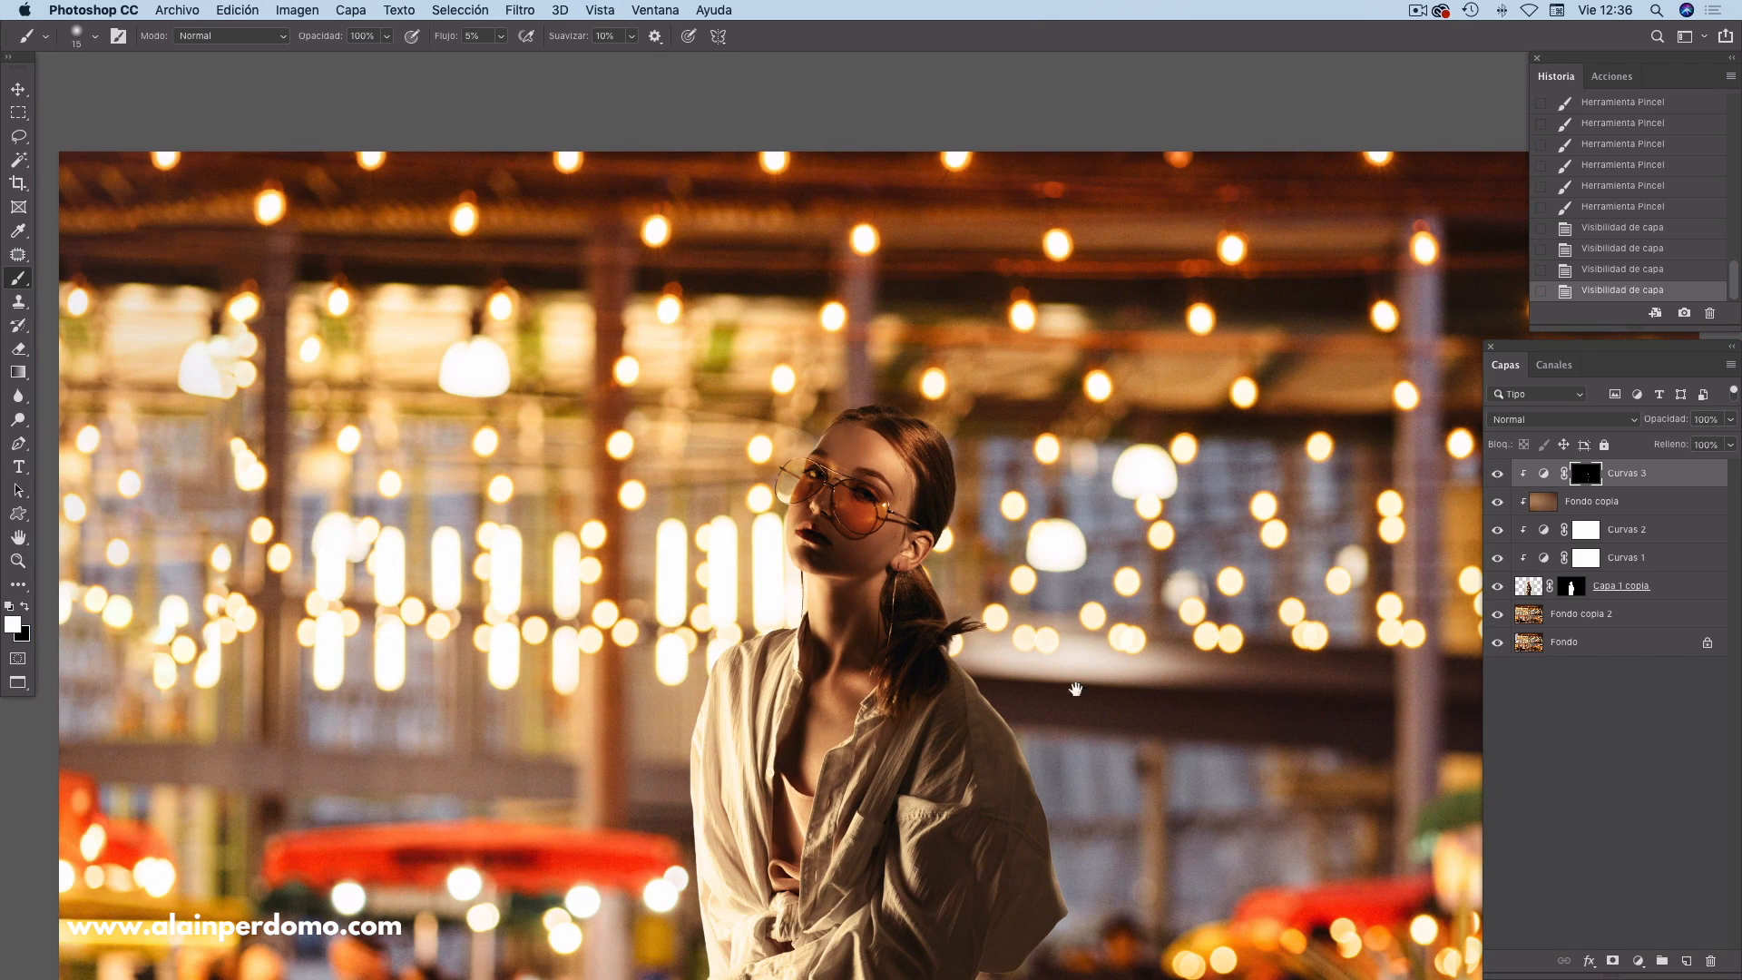
pyautogui.click(1497, 482)
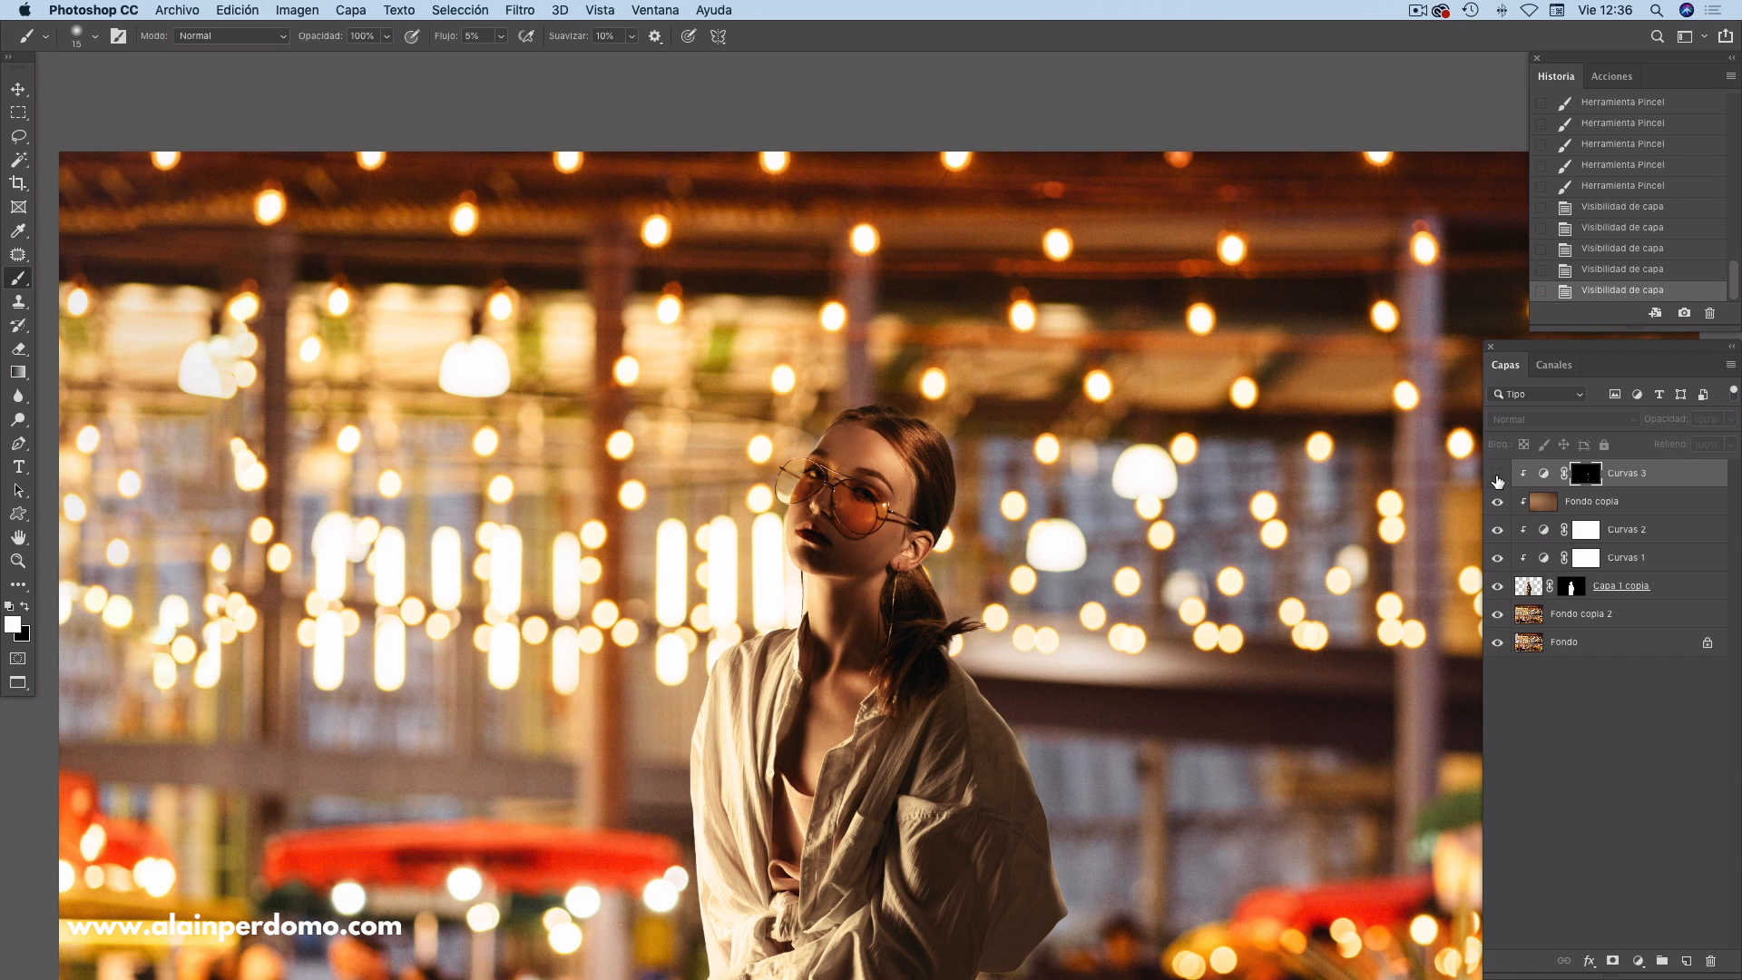
pyautogui.click(1497, 482)
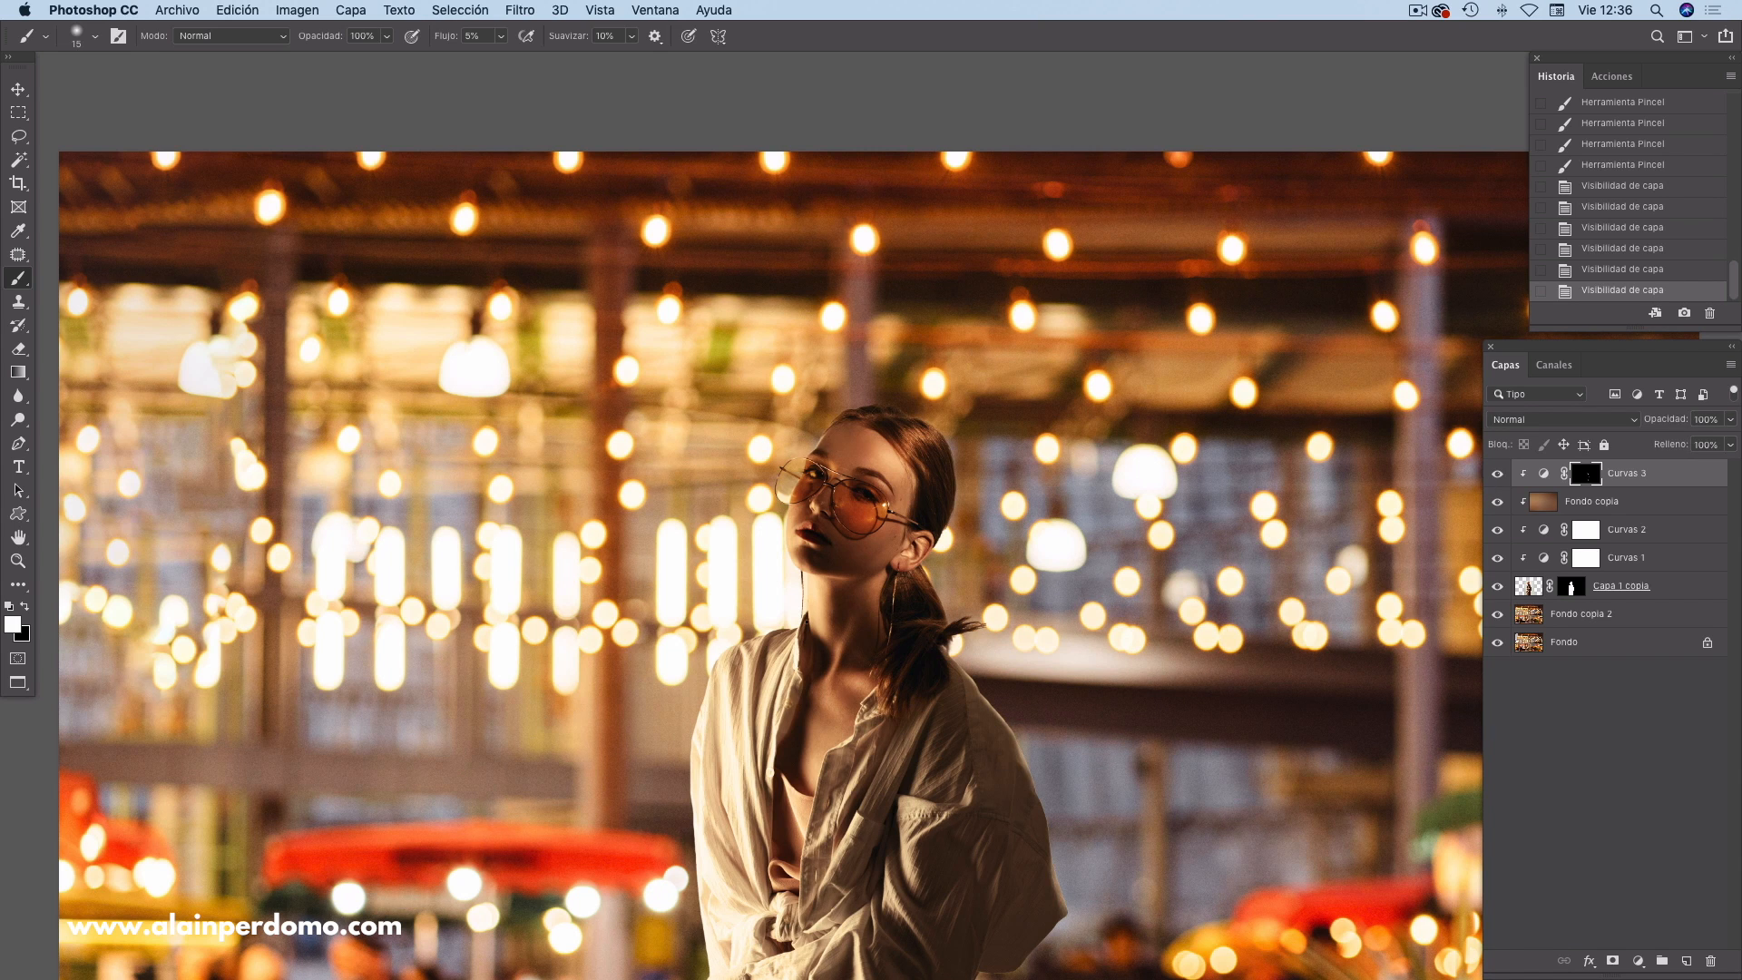
# - Compare the whole composite with all four layers clipped to the model hidden and shown
pyautogui.press('super+minus')
pyautogui.press('super+minus')
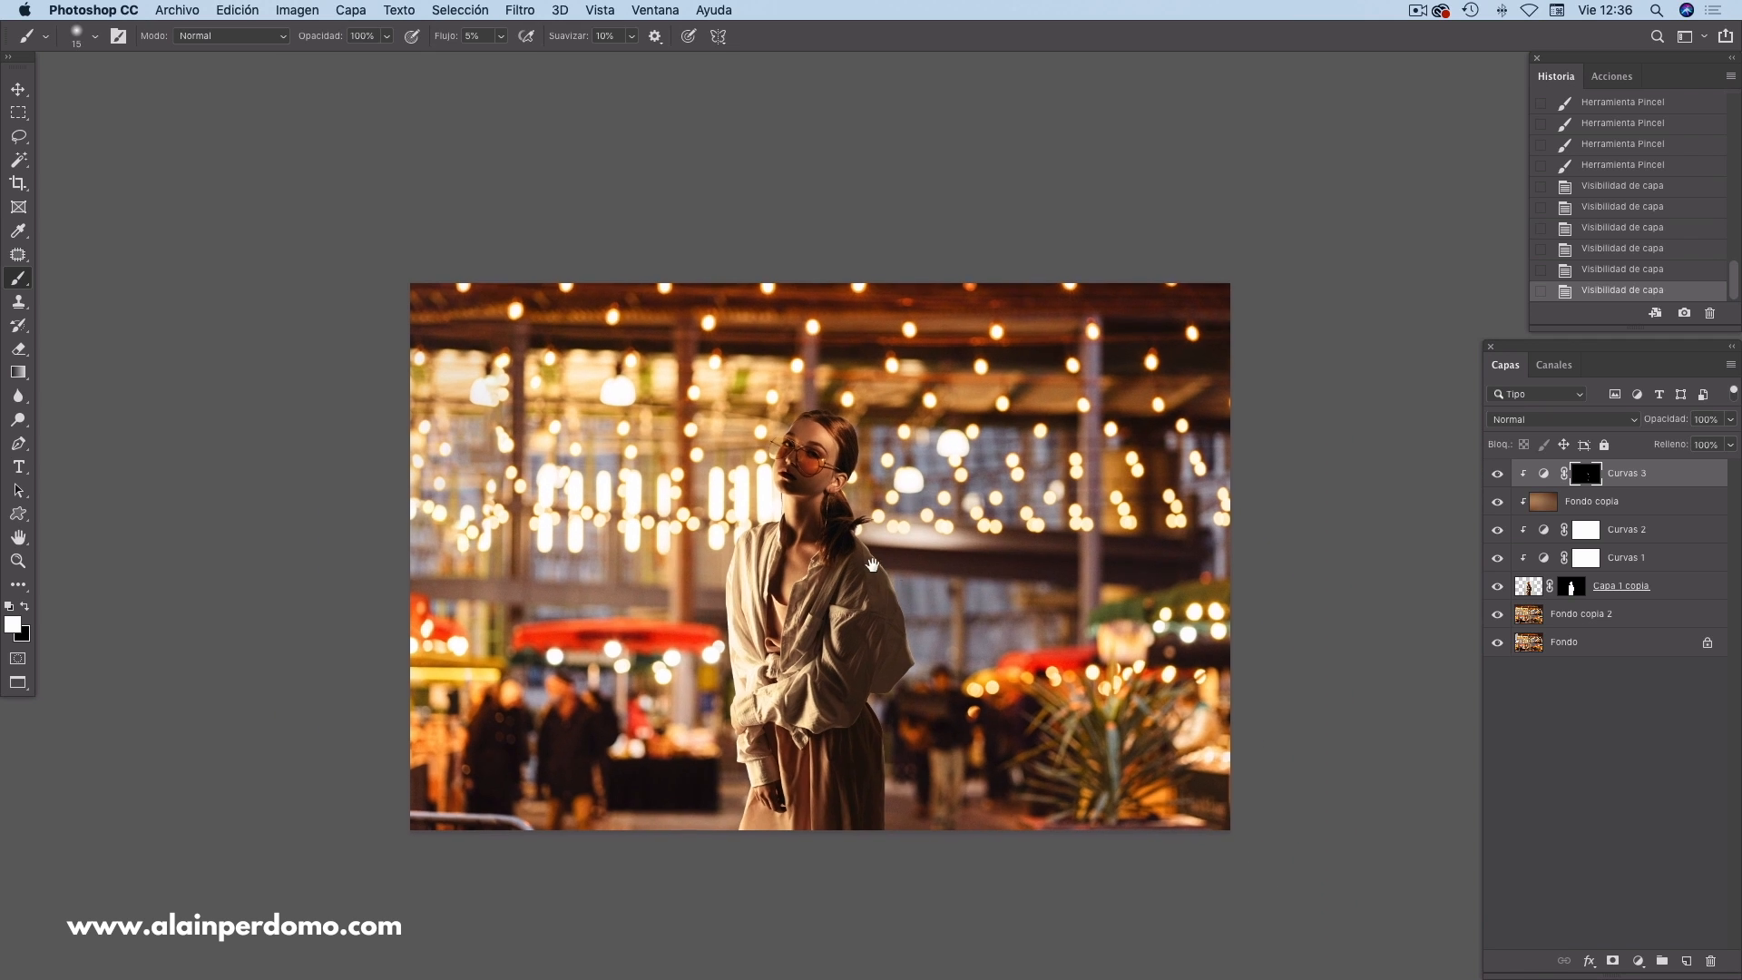
pyautogui.scroll(2, 871, 565)
pyautogui.scroll(-3, 907, 581)
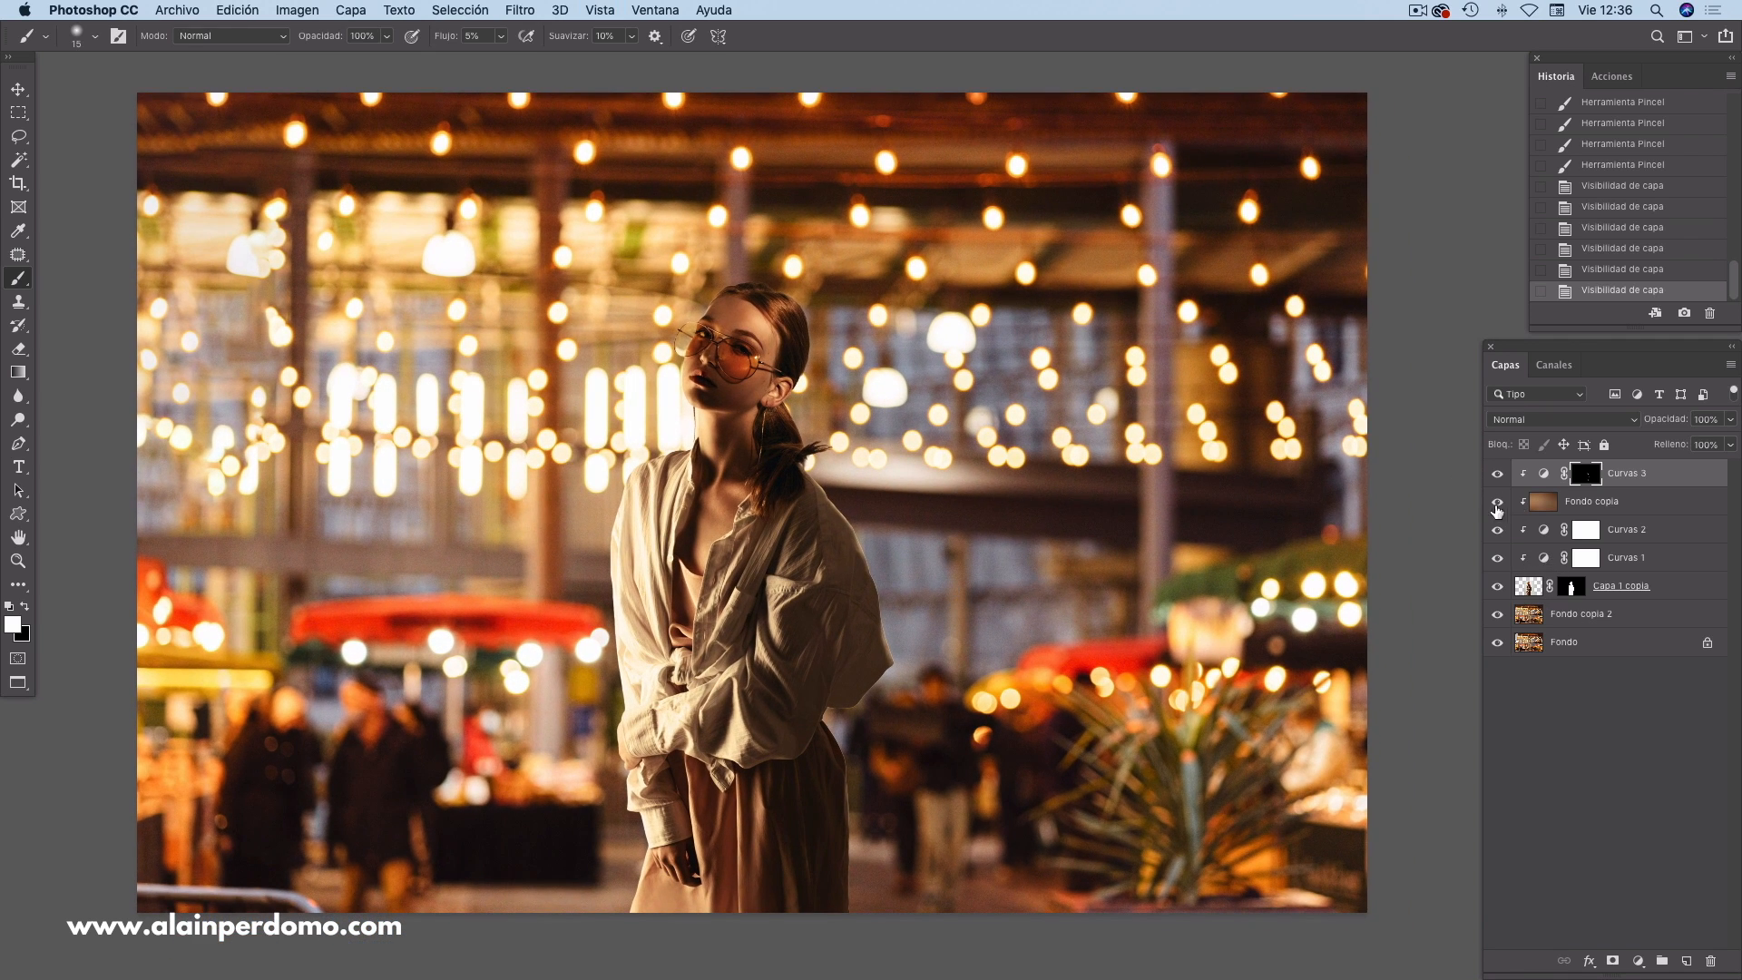
pyautogui.moveTo(1497, 472); pyautogui.dragTo(1495, 569)
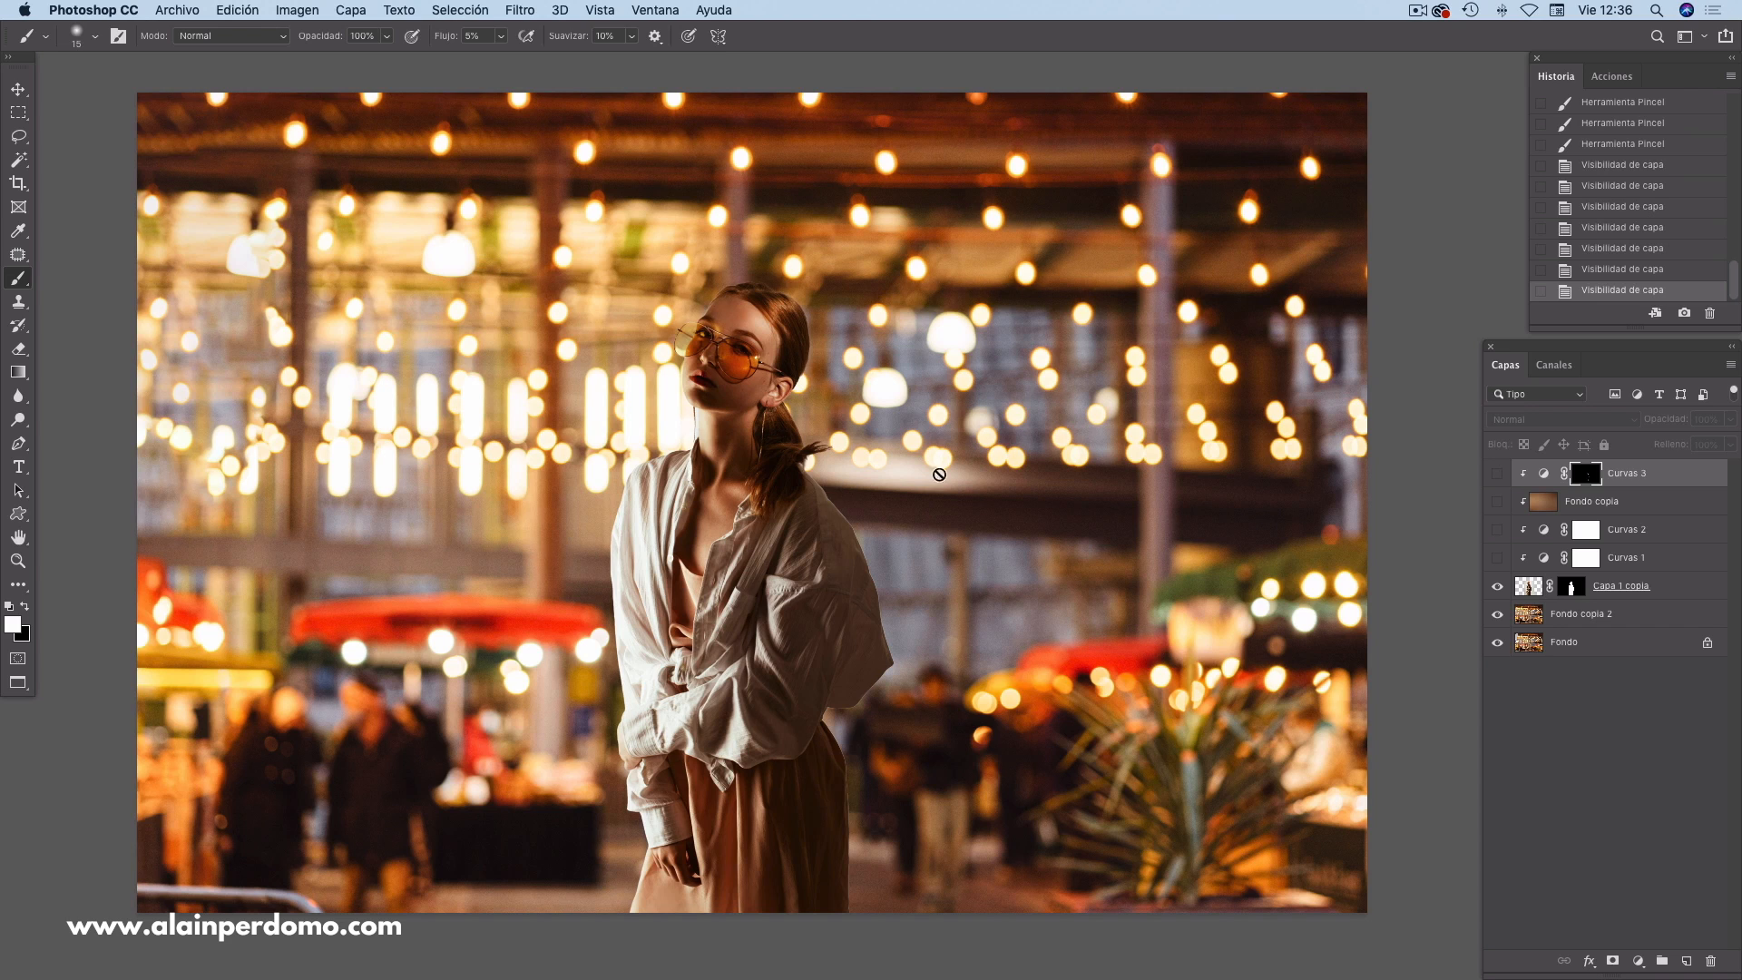
pyautogui.moveTo(1498, 557); pyautogui.dragTo(1488, 497)
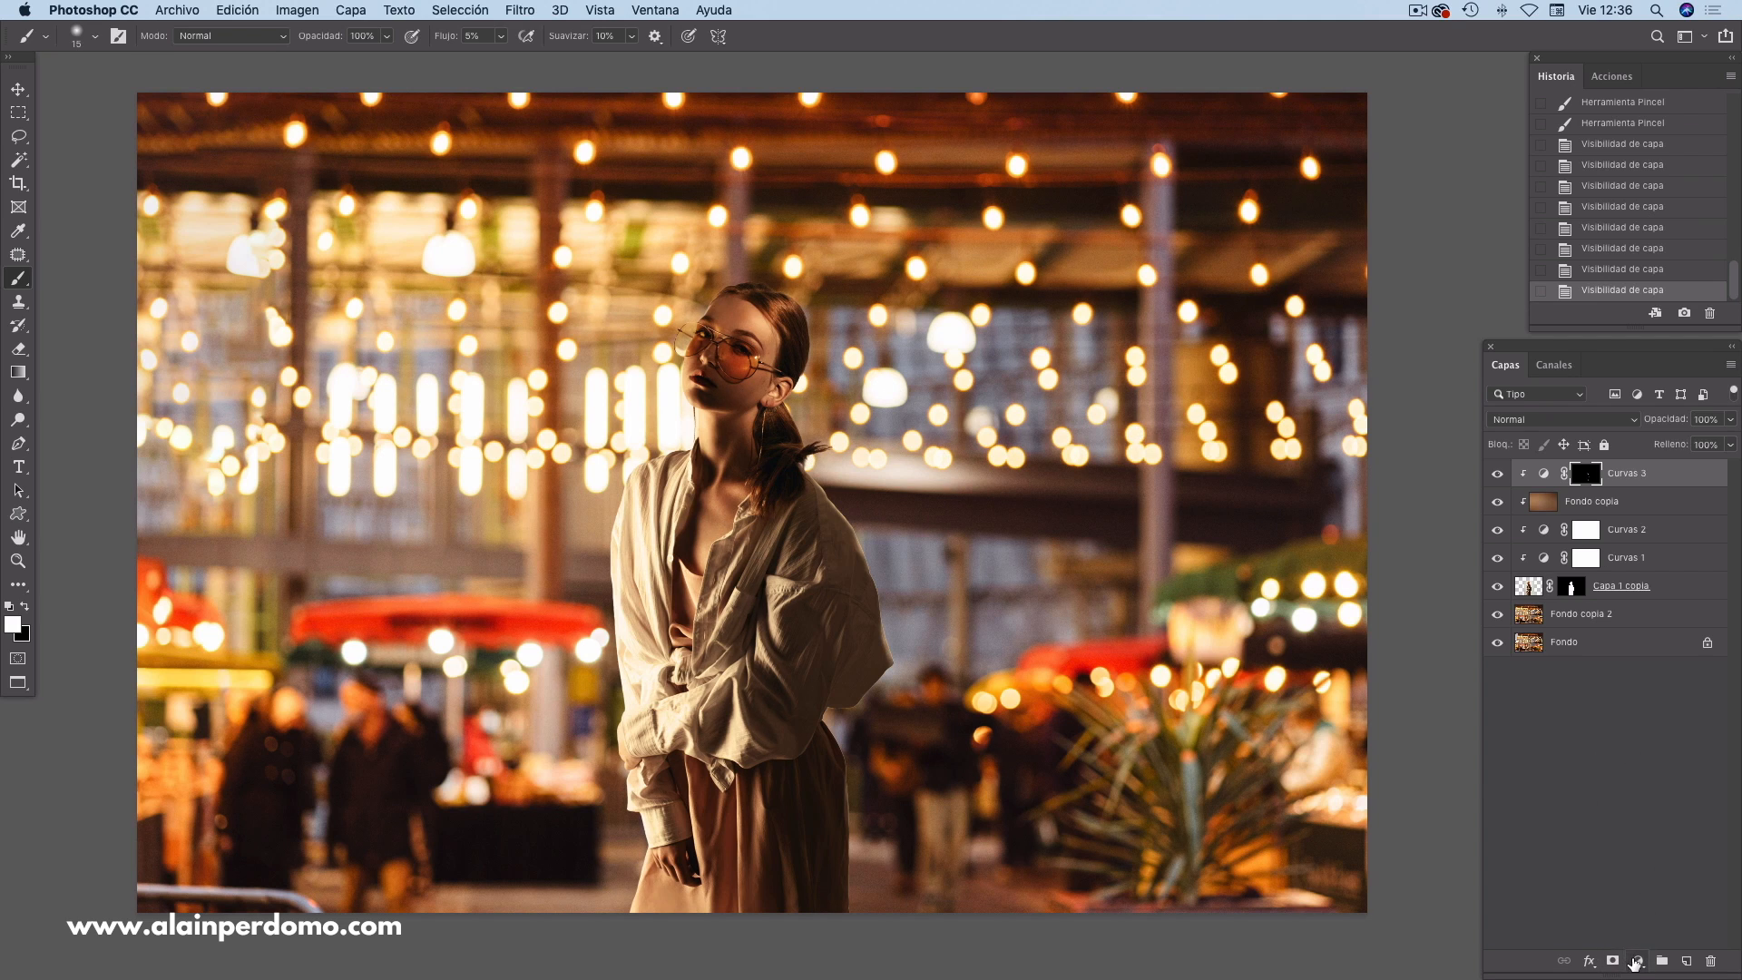
# - Add a Color Balance adjustment layer above Curvas 3 and set its shadows to cyan-red -10 and yellow-blue +4
pyautogui.click(1638, 961)
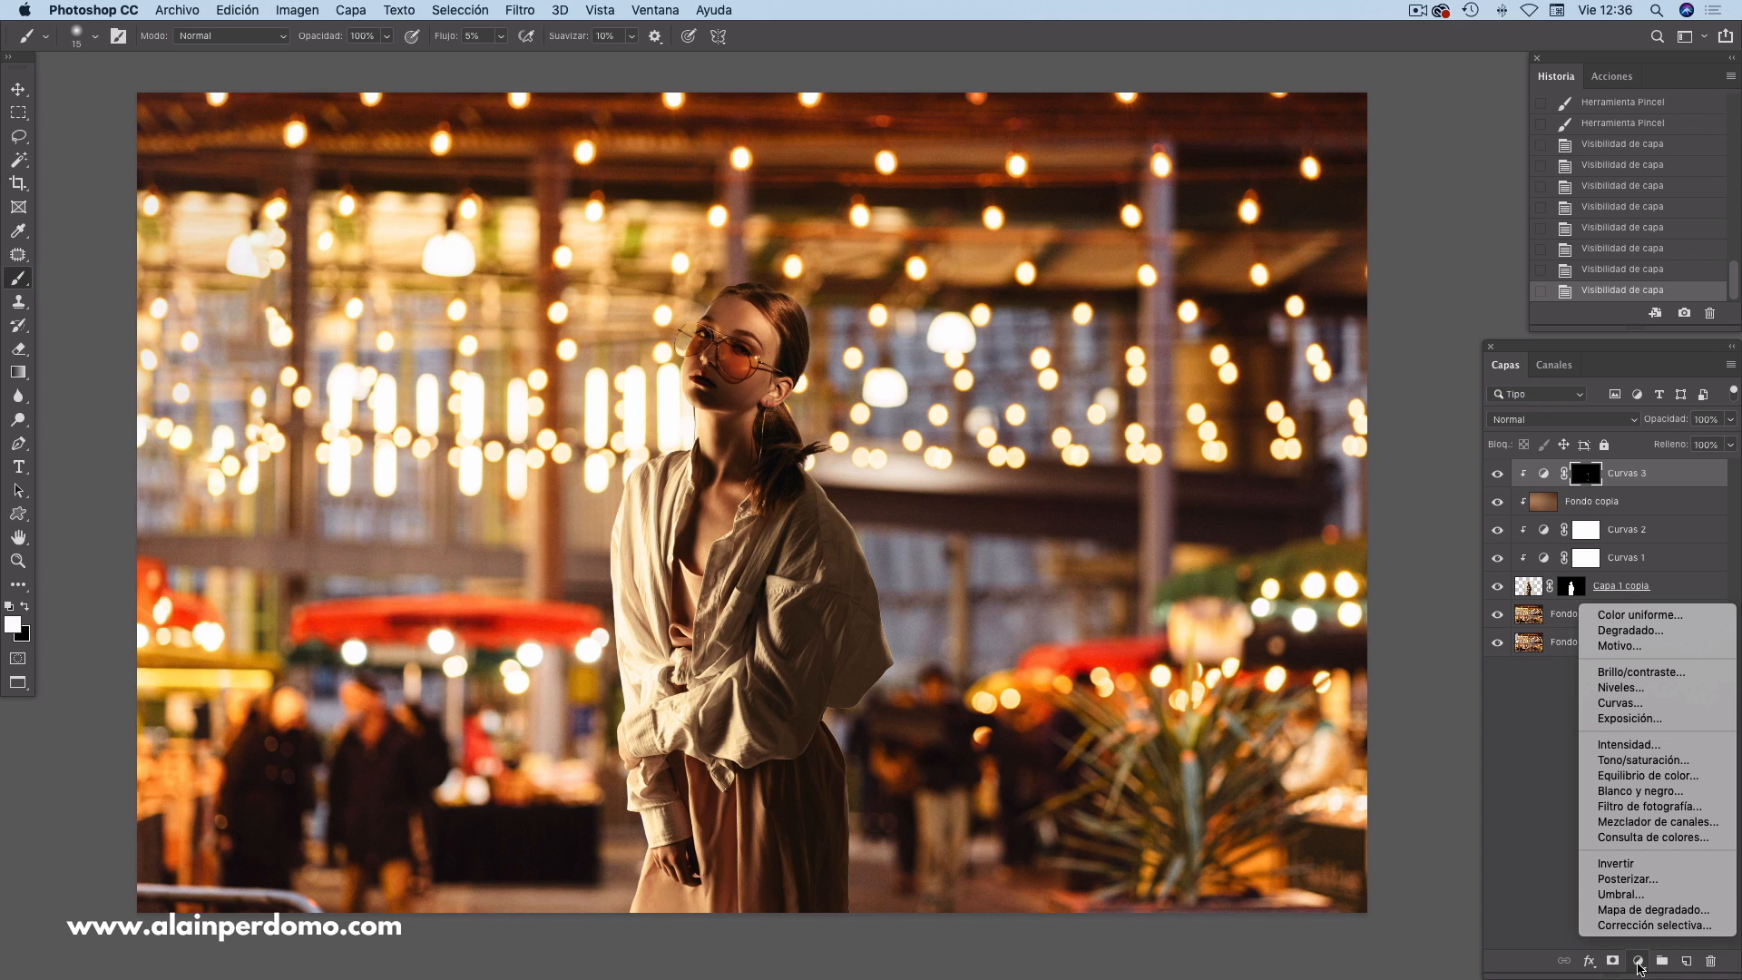
pyautogui.click(1624, 776)
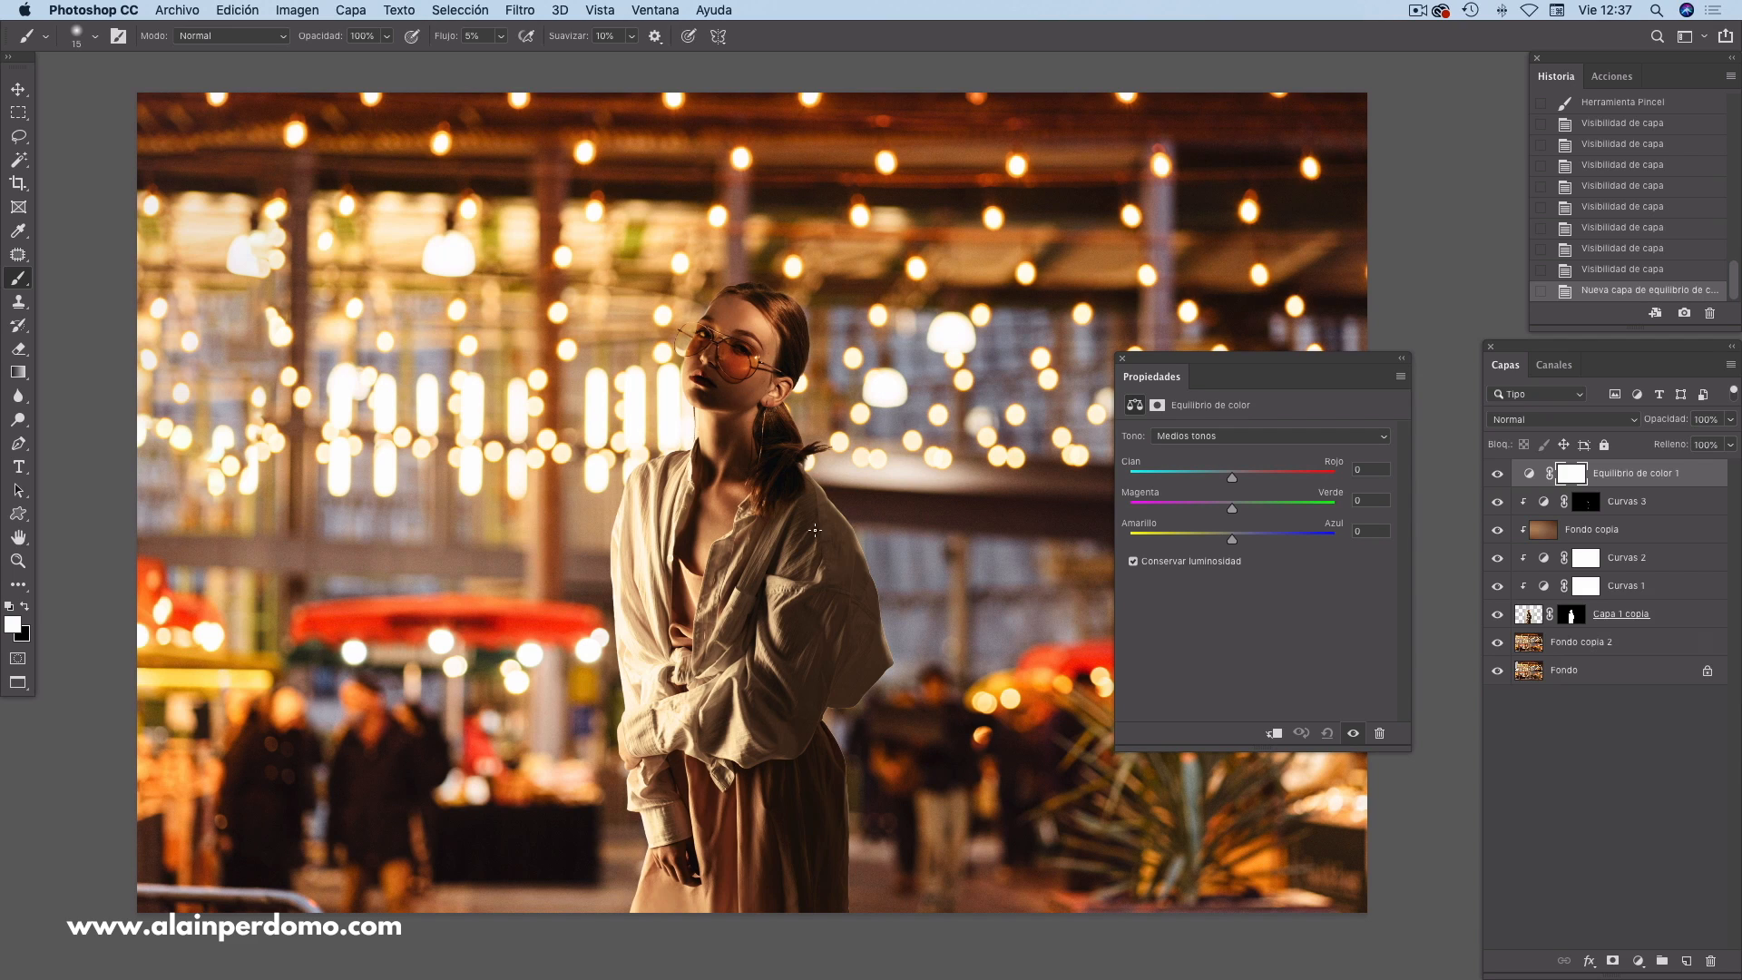
pyautogui.click(1234, 441)
pyautogui.click(1215, 423)
pyautogui.moveTo(1231, 478); pyautogui.dragTo(1223, 479)
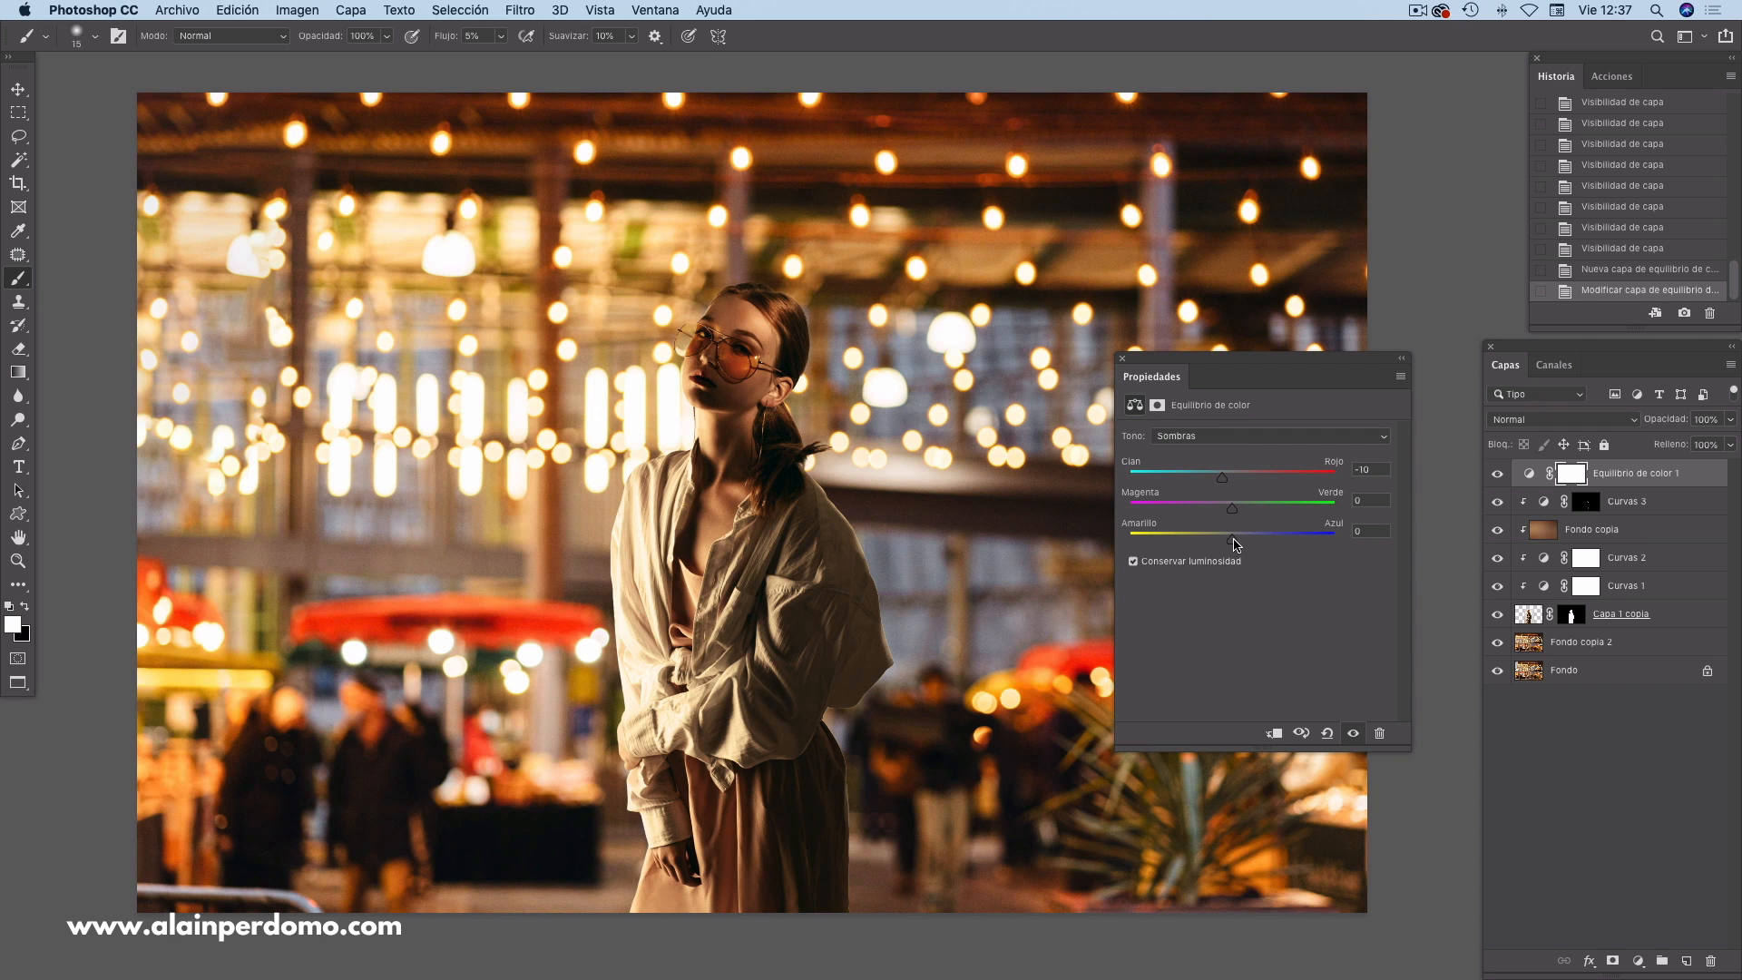
pyautogui.moveTo(1225, 544); pyautogui.dragTo(1235, 545)
# - Set the Color Balance highlights to cyan-red +18 with luminosity preservation off, shift them slightly towards yellow, and close the settings
pyautogui.click(1224, 437)
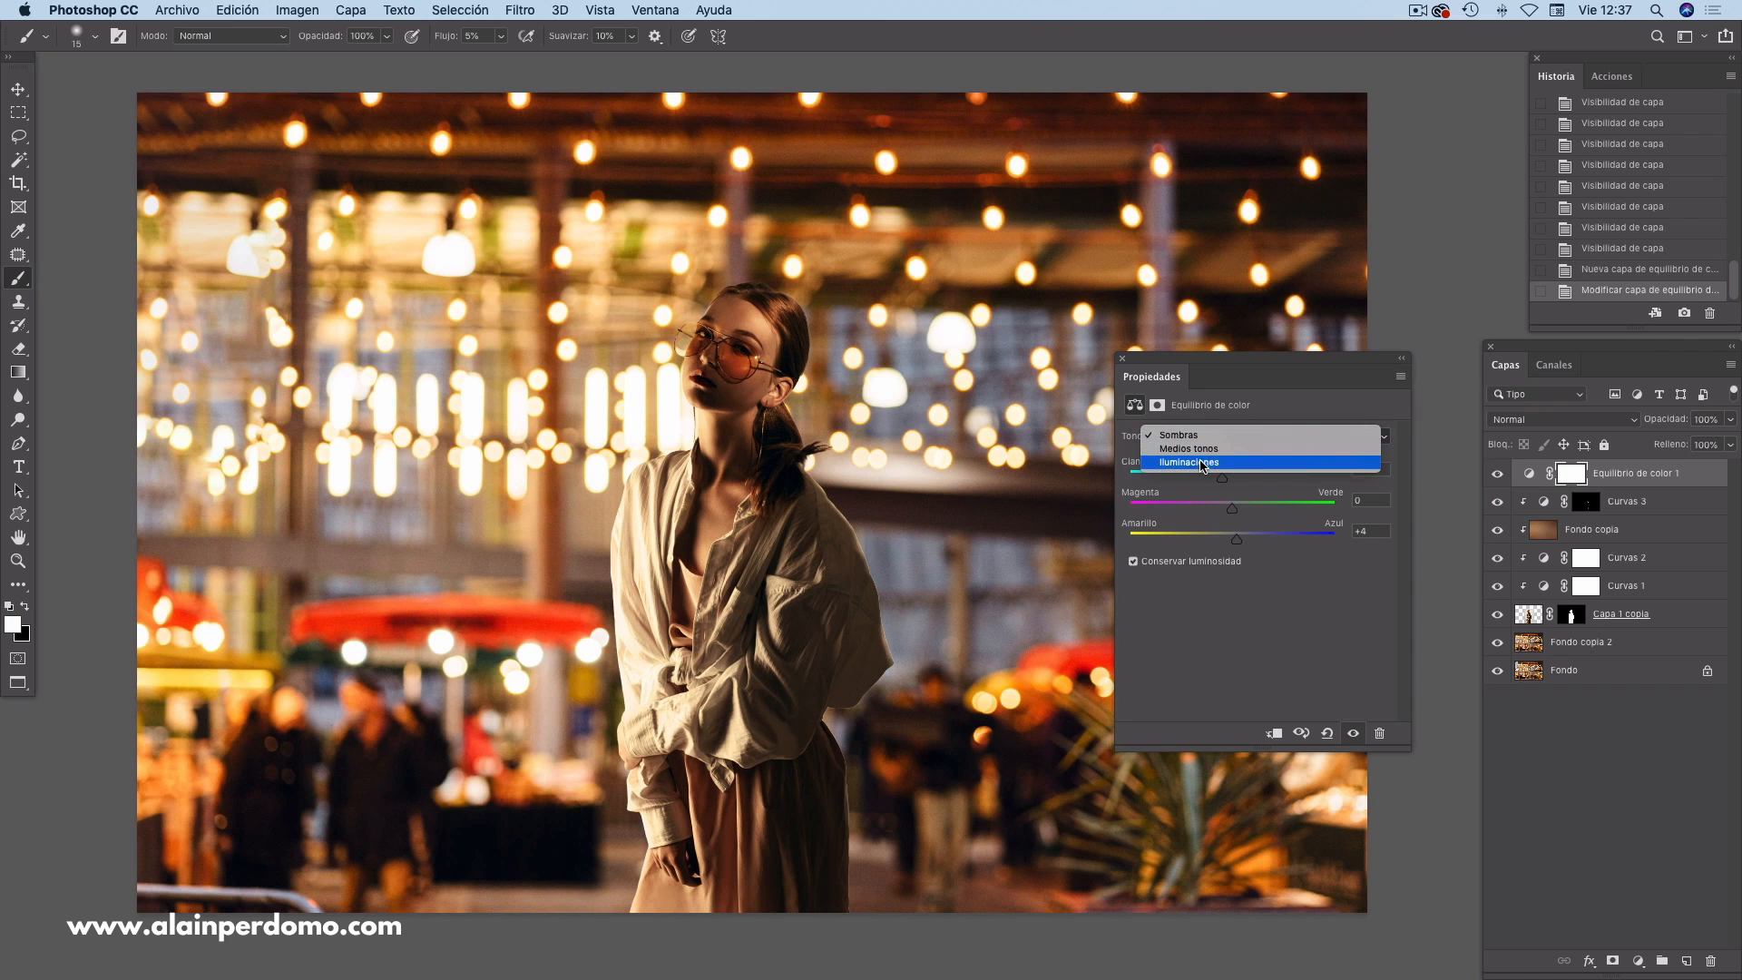
pyautogui.press('Return')
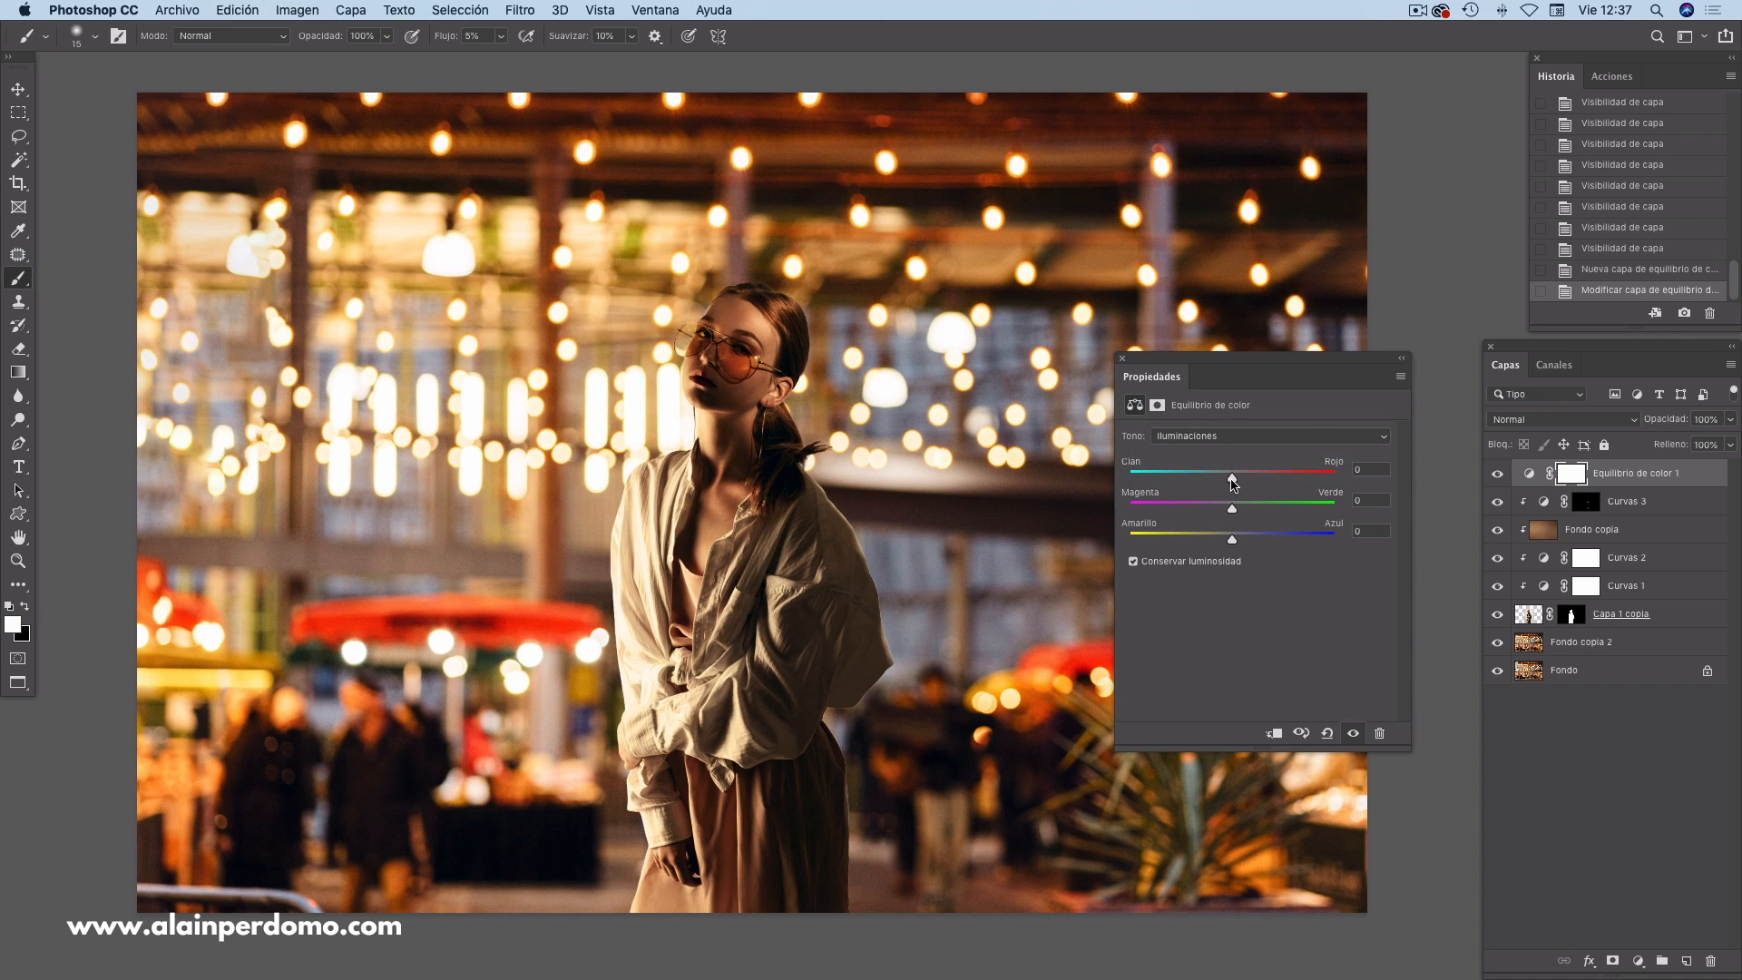
pyautogui.moveTo(1233, 480); pyautogui.dragTo(1262, 480)
pyautogui.click(1134, 563)
pyautogui.moveTo(1254, 478); pyautogui.dragTo(1250, 479)
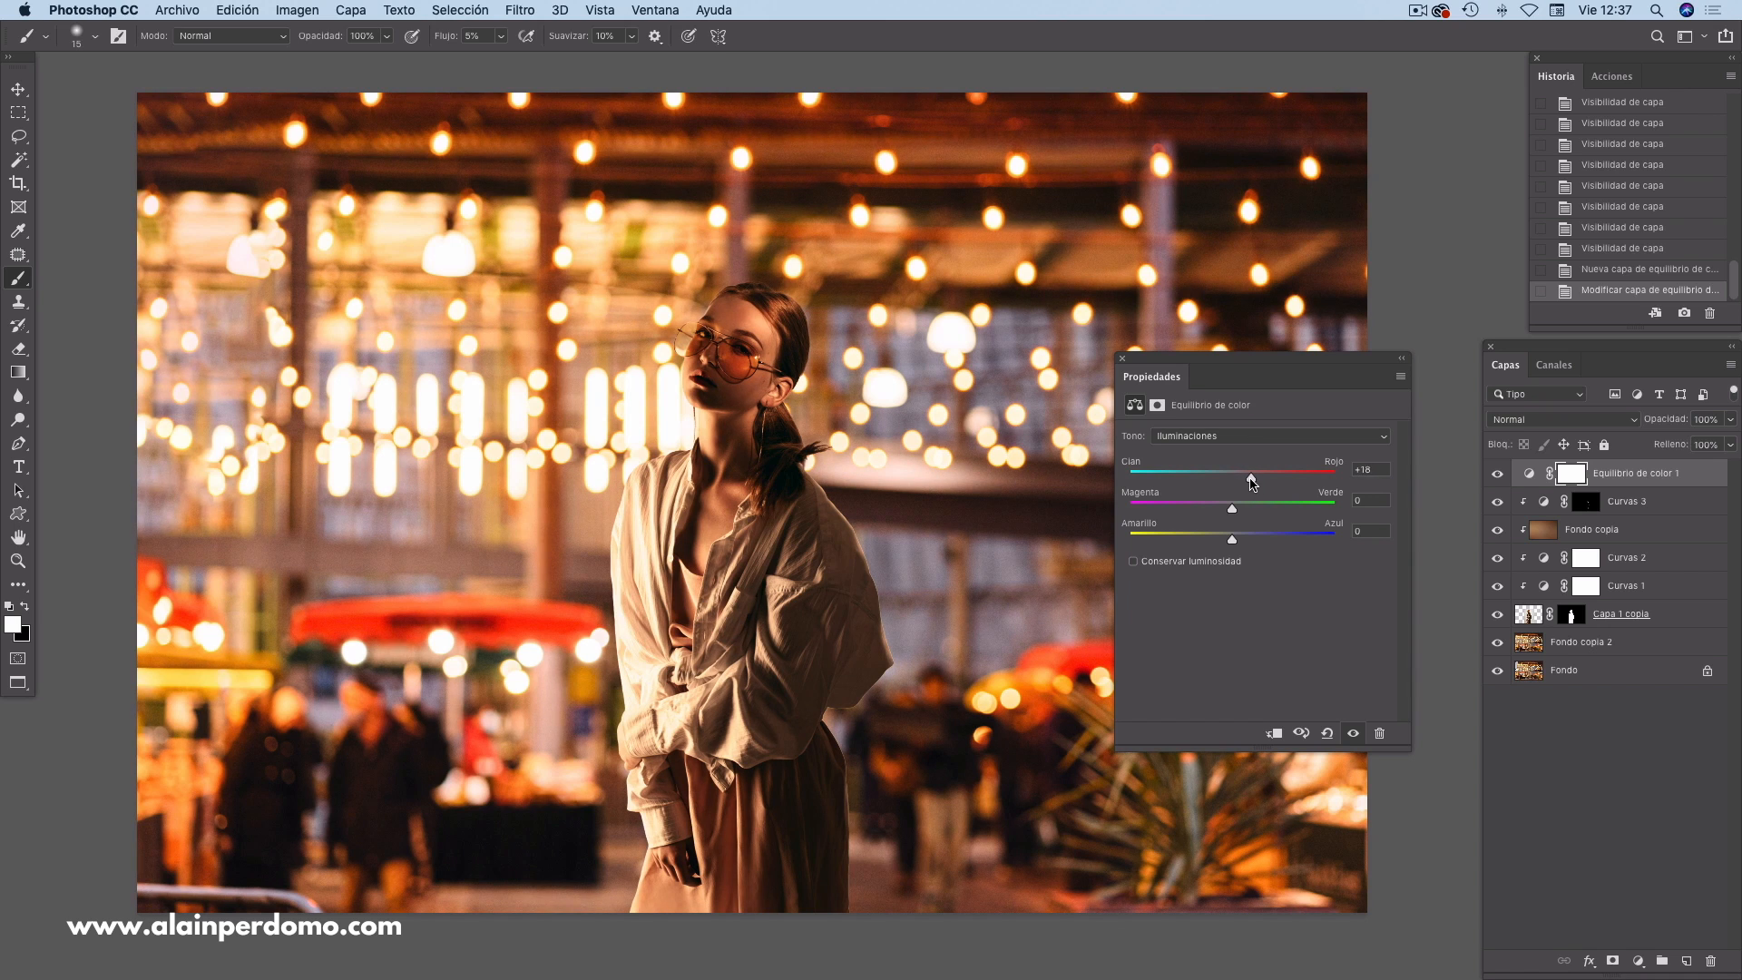
pyautogui.moveTo(1227, 542); pyautogui.dragTo(1218, 544)
pyautogui.click(1122, 360)
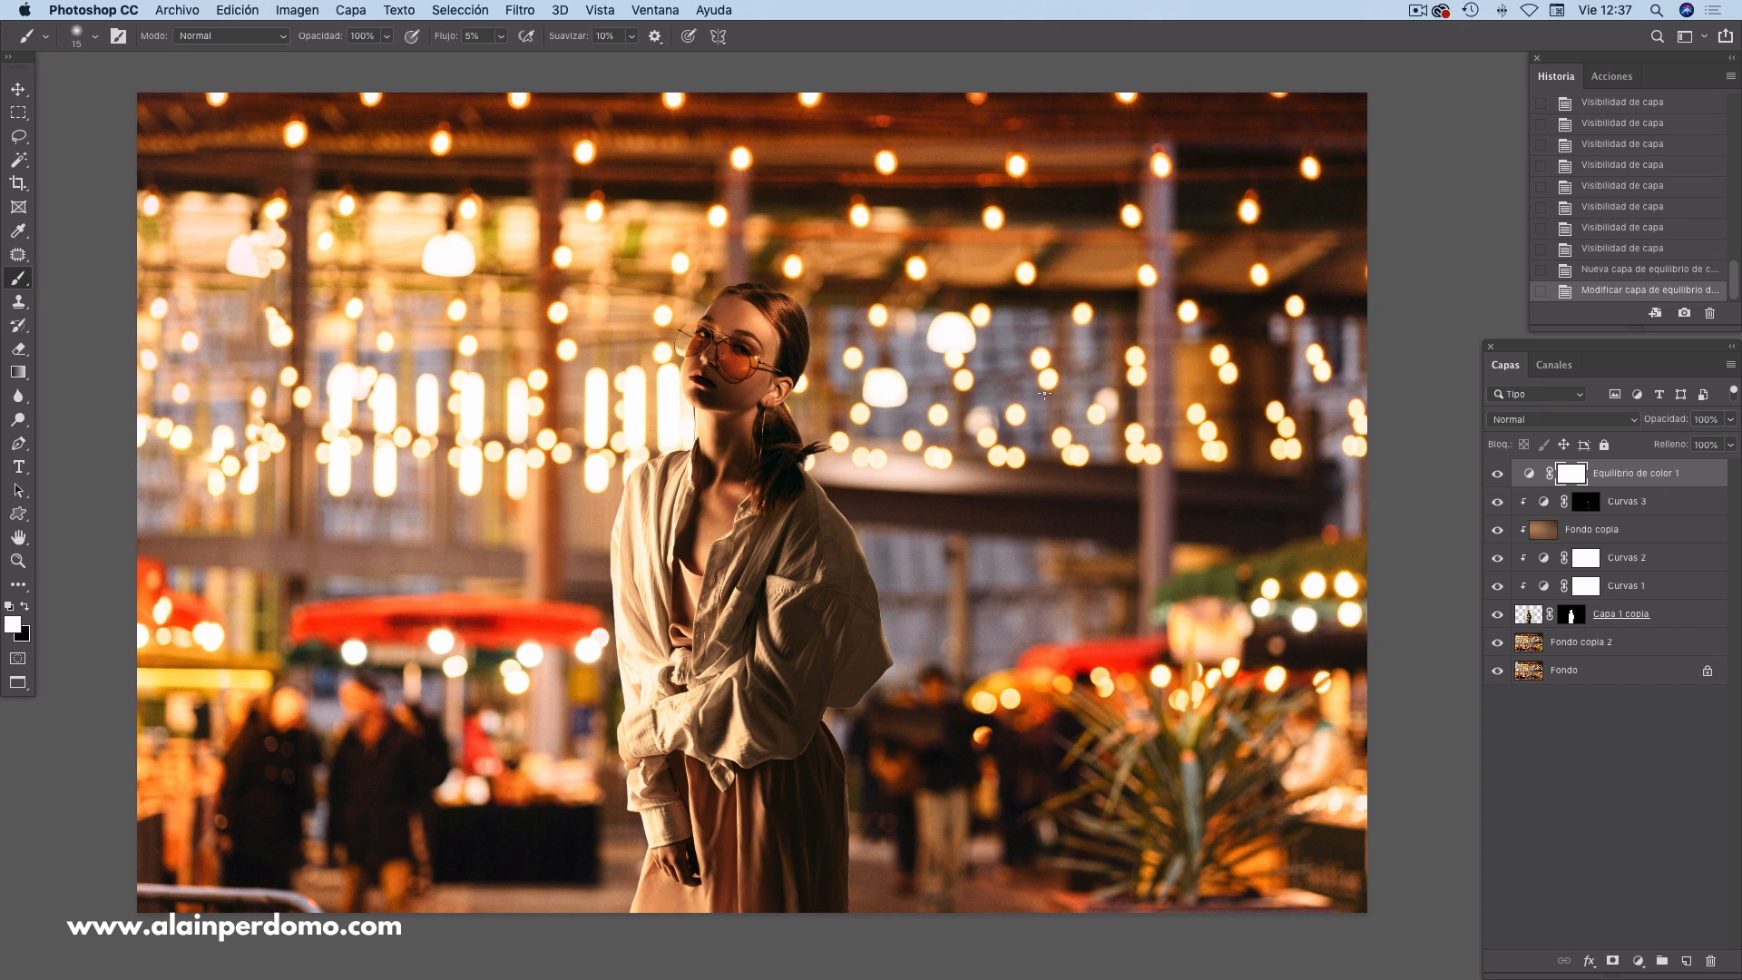
# - Compare the whole composite with the Equilibrio de color 1 layer hidden and shown
pyautogui.press('super+minus')
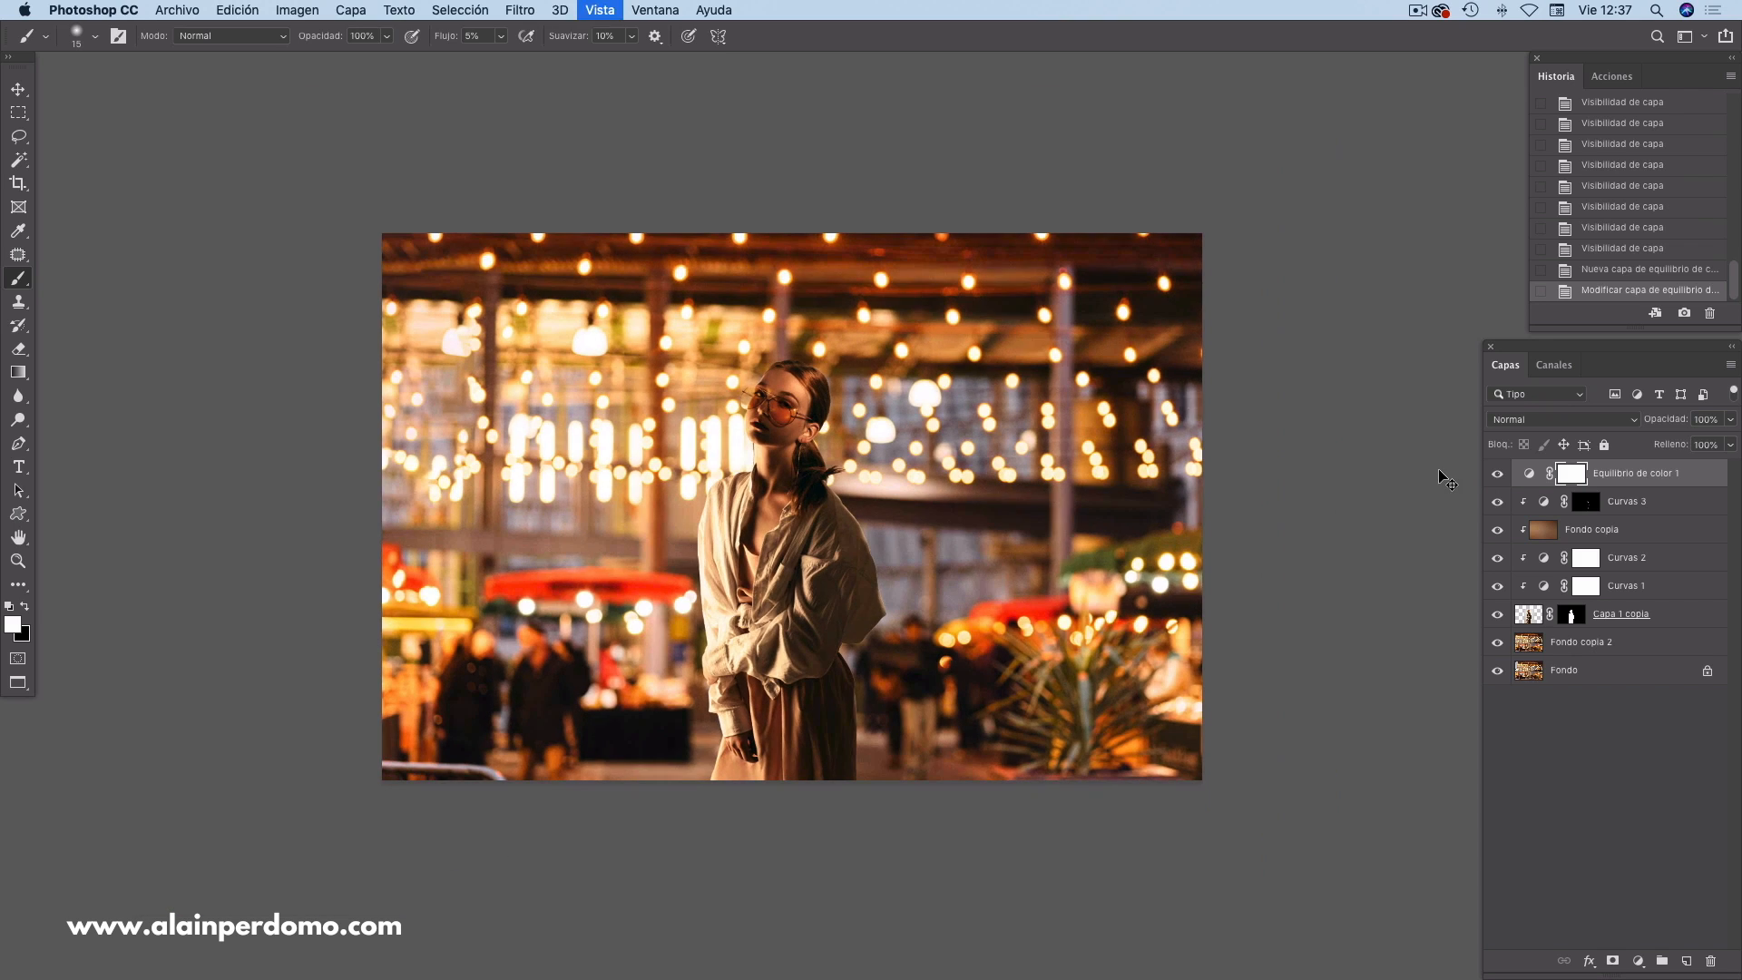
pyautogui.click(1498, 475)
pyautogui.click(1497, 475)
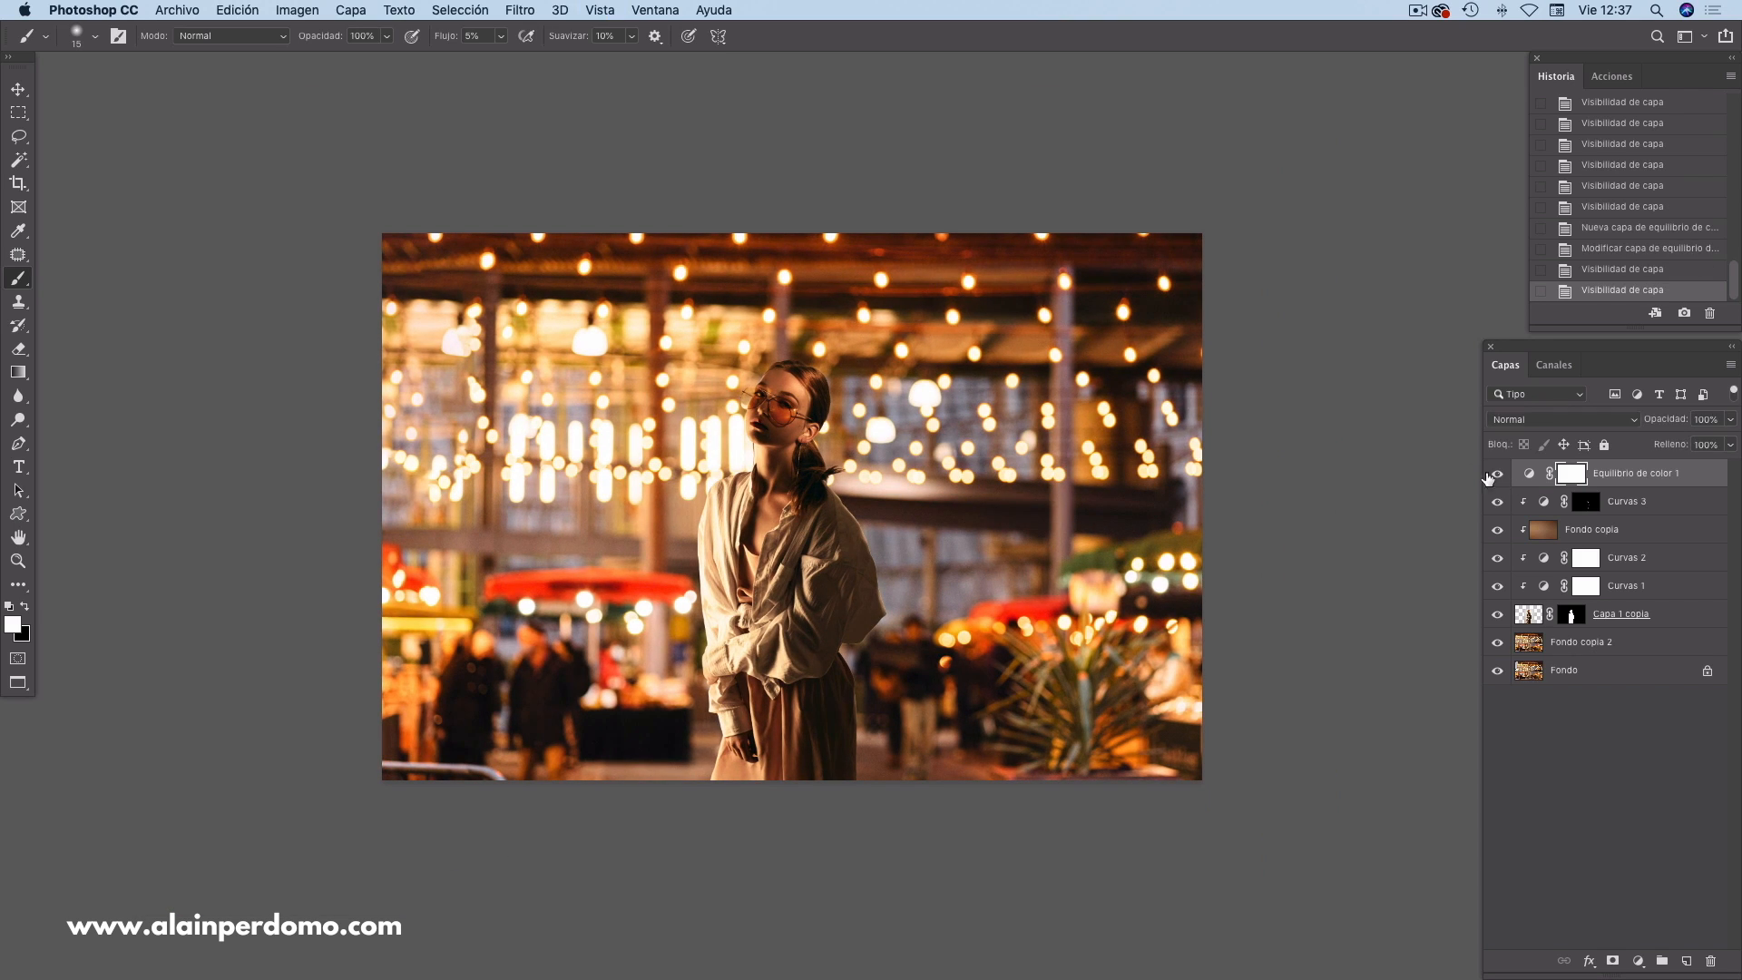
pyautogui.press('v')
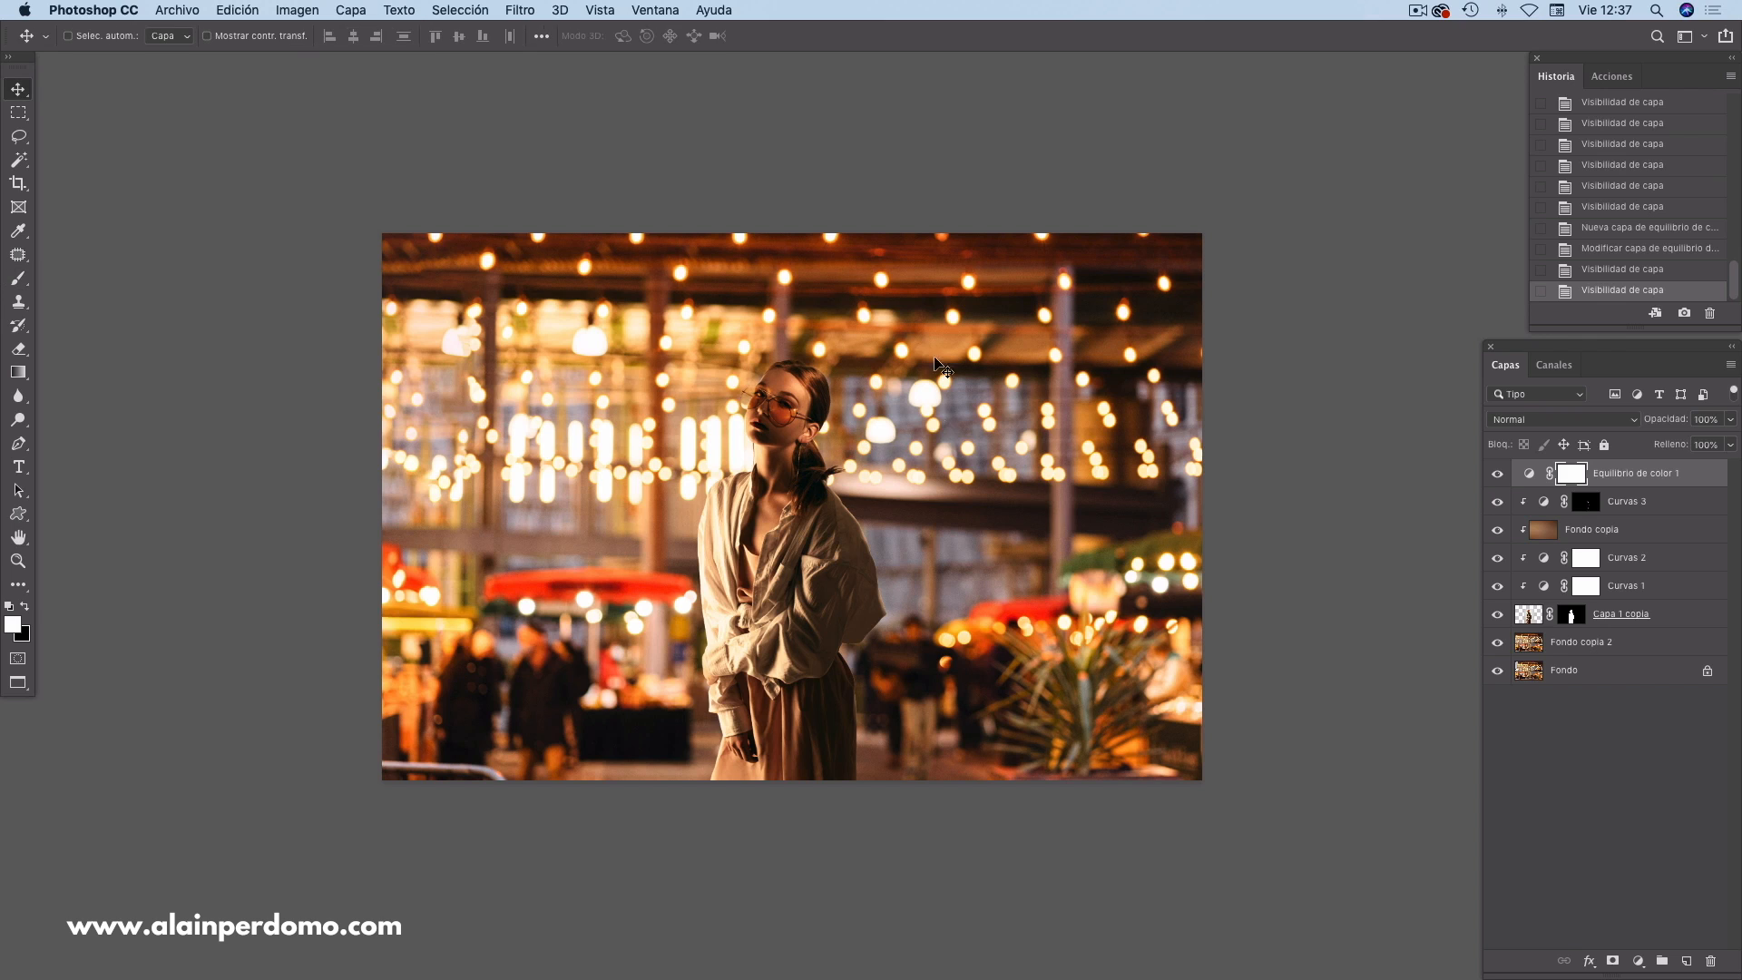
pyautogui.click(1497, 474)
pyautogui.click(1497, 474)
pyautogui.click(1497, 475)
pyautogui.click(1497, 474)
pyautogui.click(1497, 474)
pyautogui.click(1498, 476)
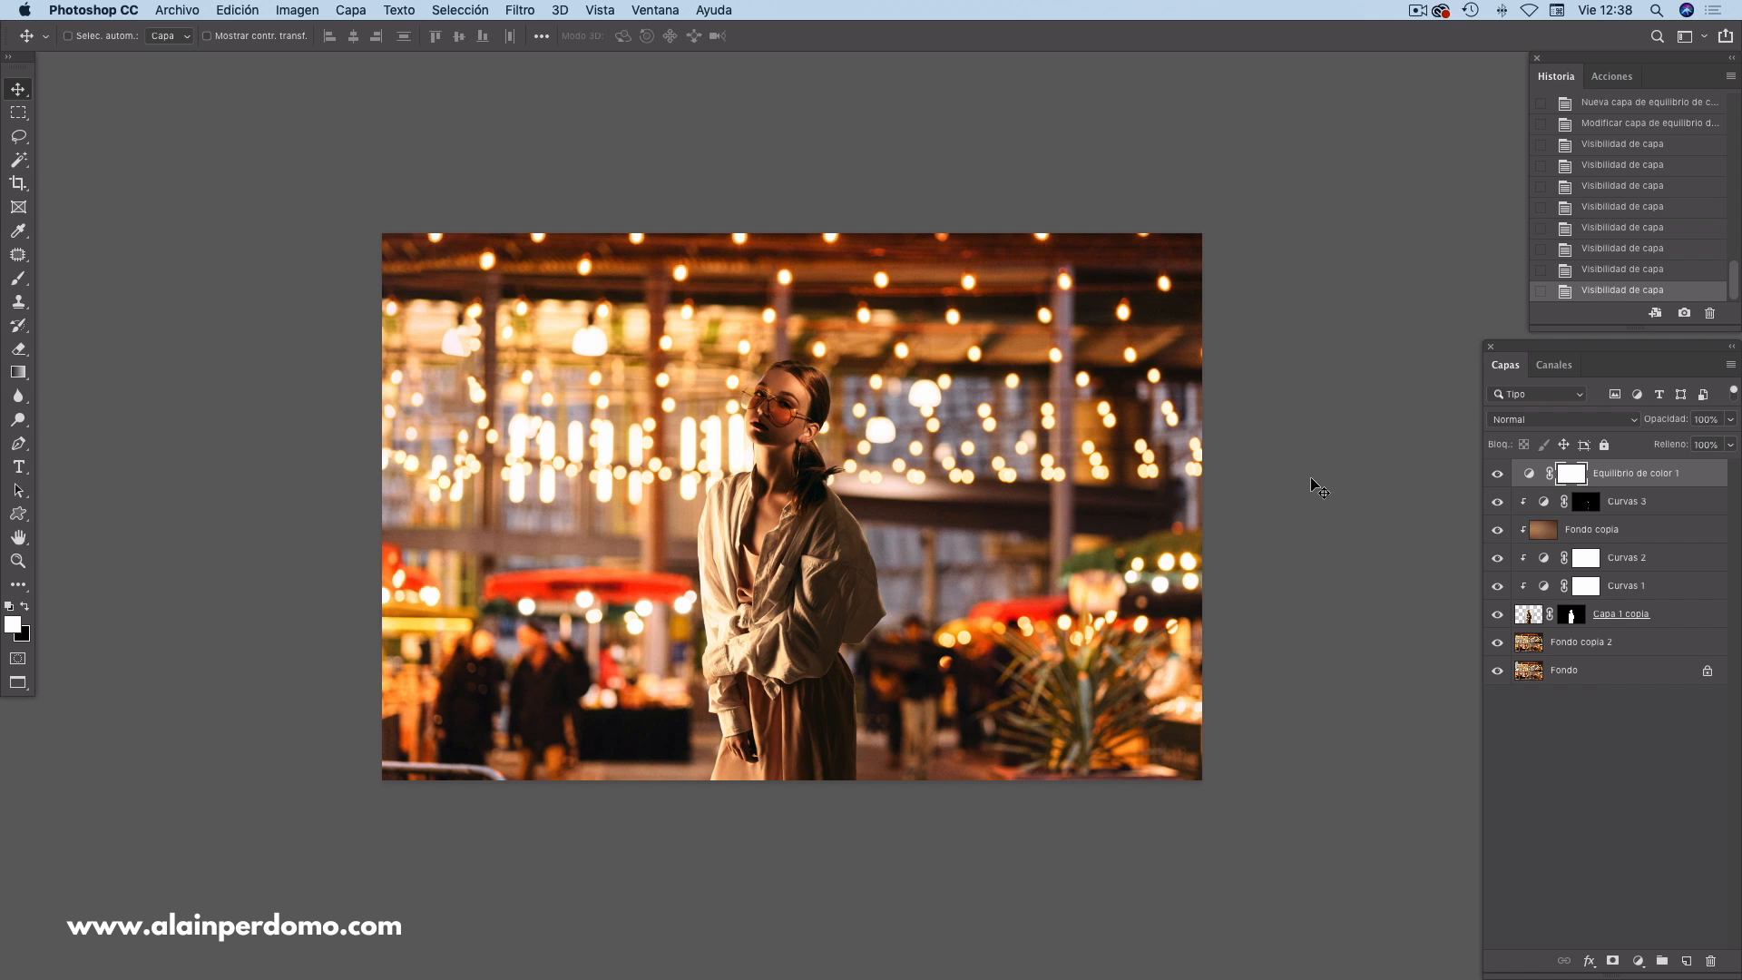
# - Examine up close how the model's skirt, shirt, hair and face blend with the background
pyautogui.press('super+plus')
pyautogui.press('super+plus')
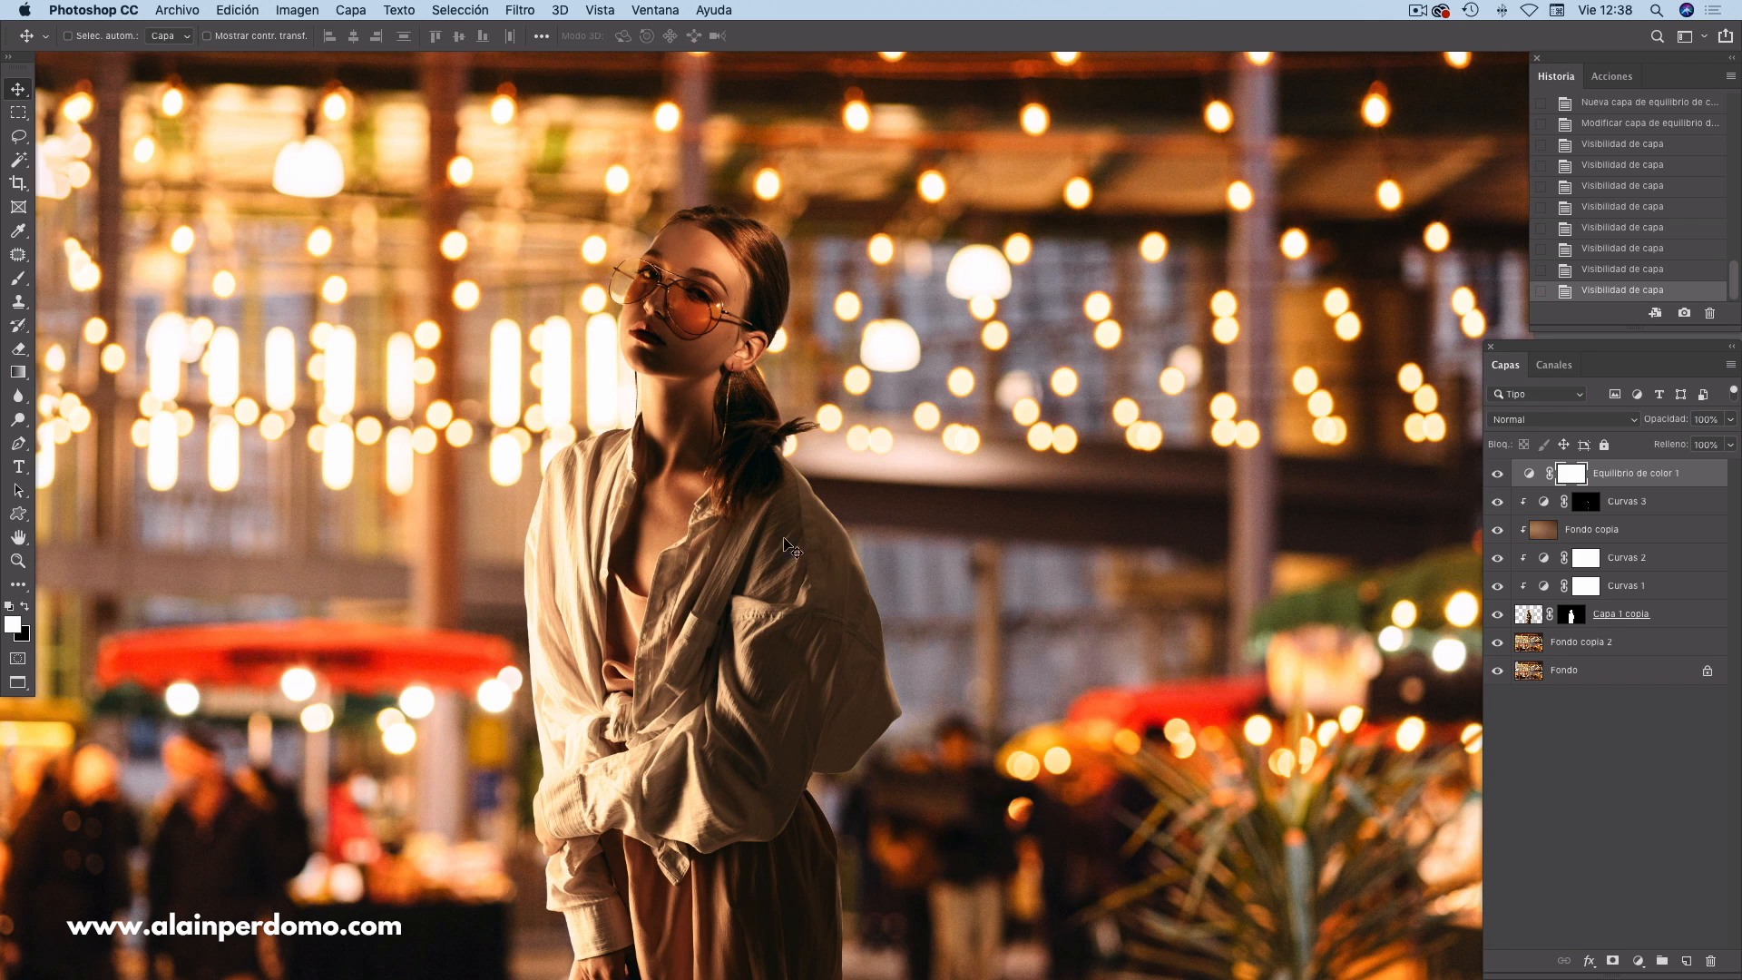
pyautogui.scroll(-5, 726, 626)
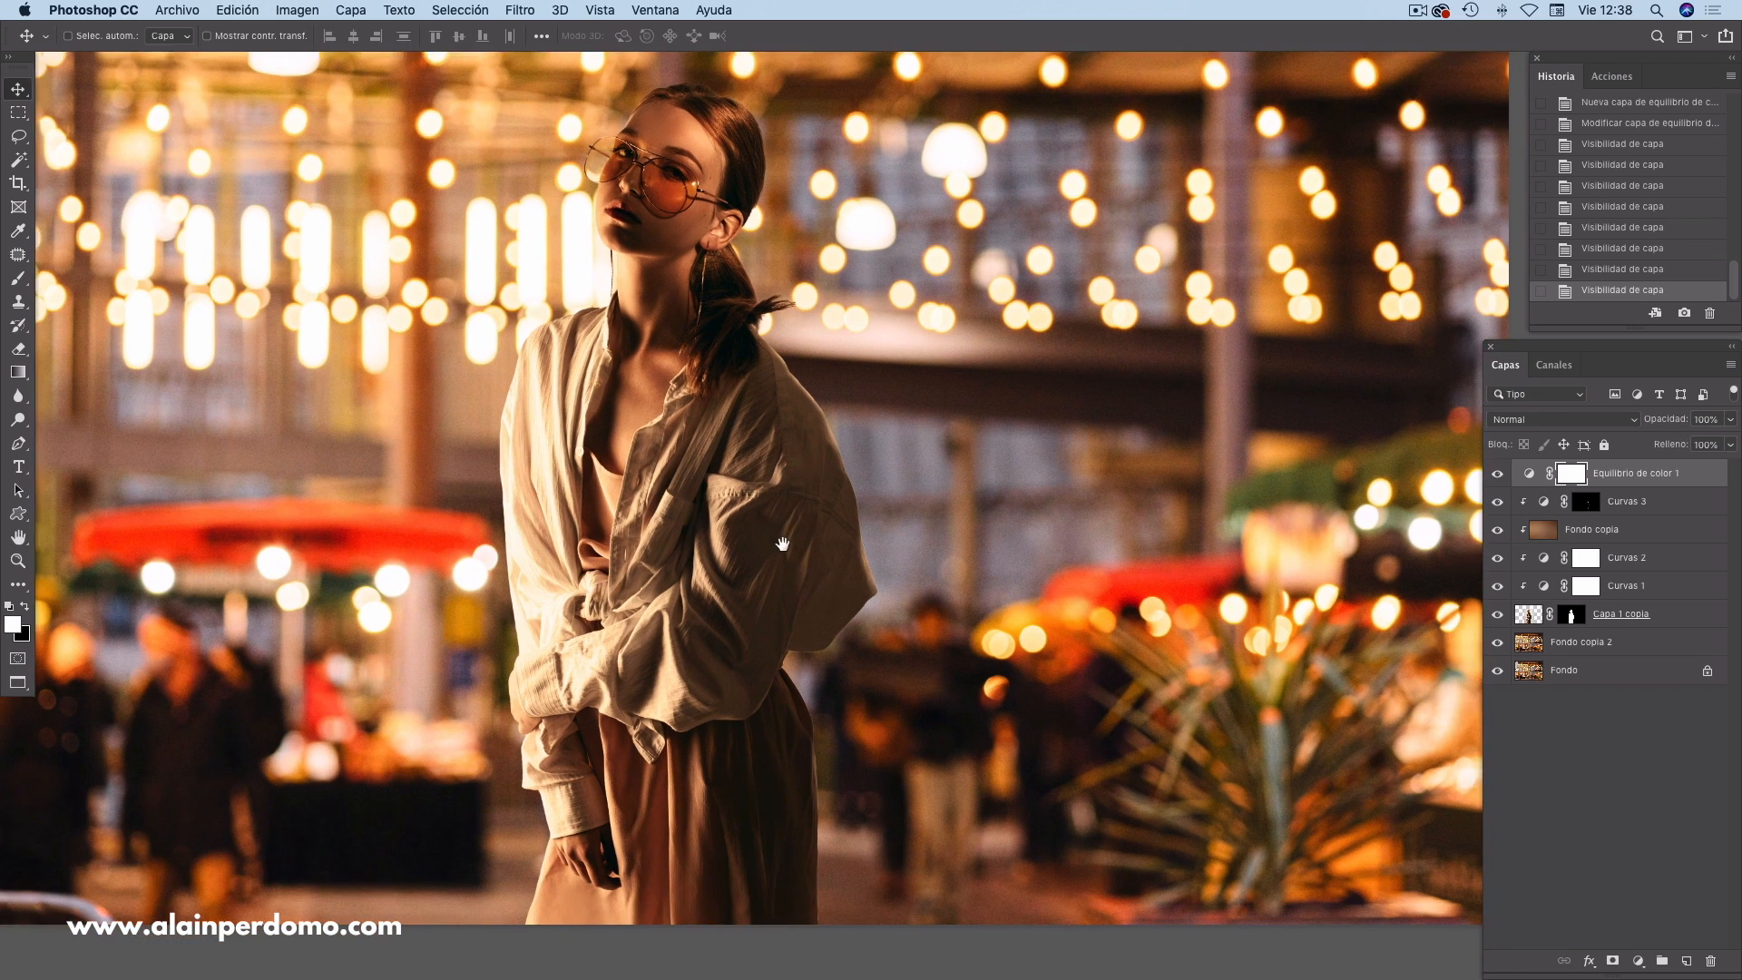
pyautogui.press('super+plus')
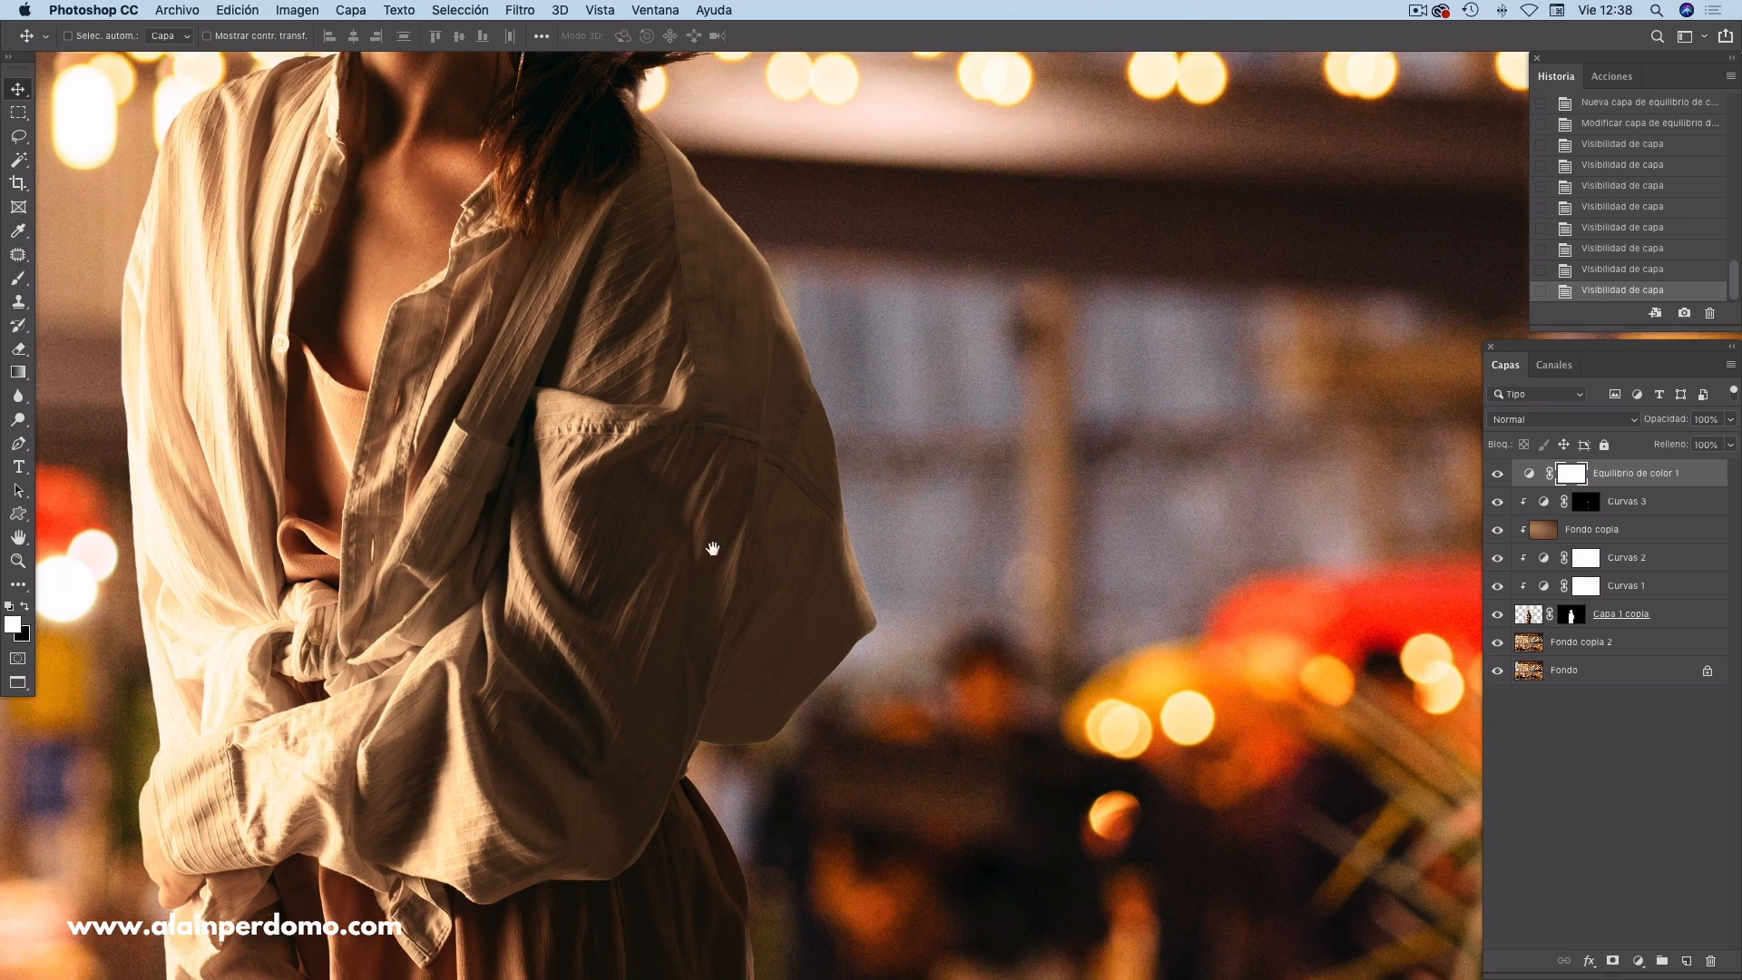
pyautogui.moveTo(692, 611); pyautogui.dragTo(750, 392)
pyautogui.hscroll(-1, 753, 583)
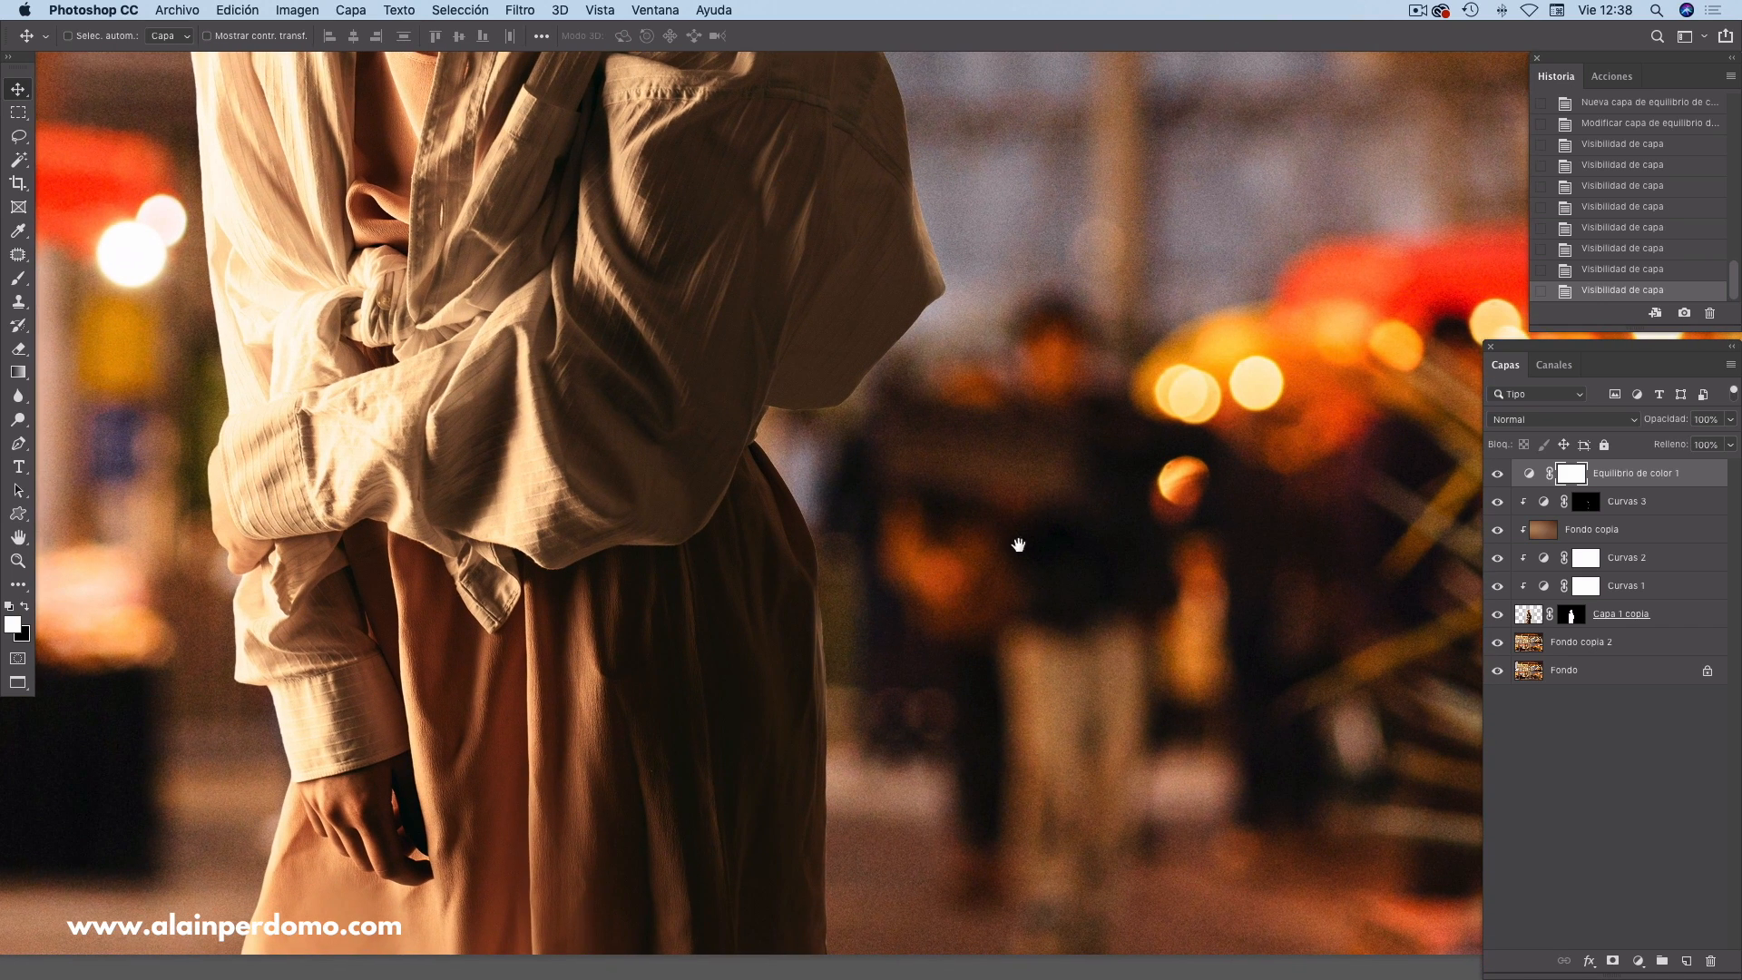
pyautogui.hscroll(-1, 1022, 545)
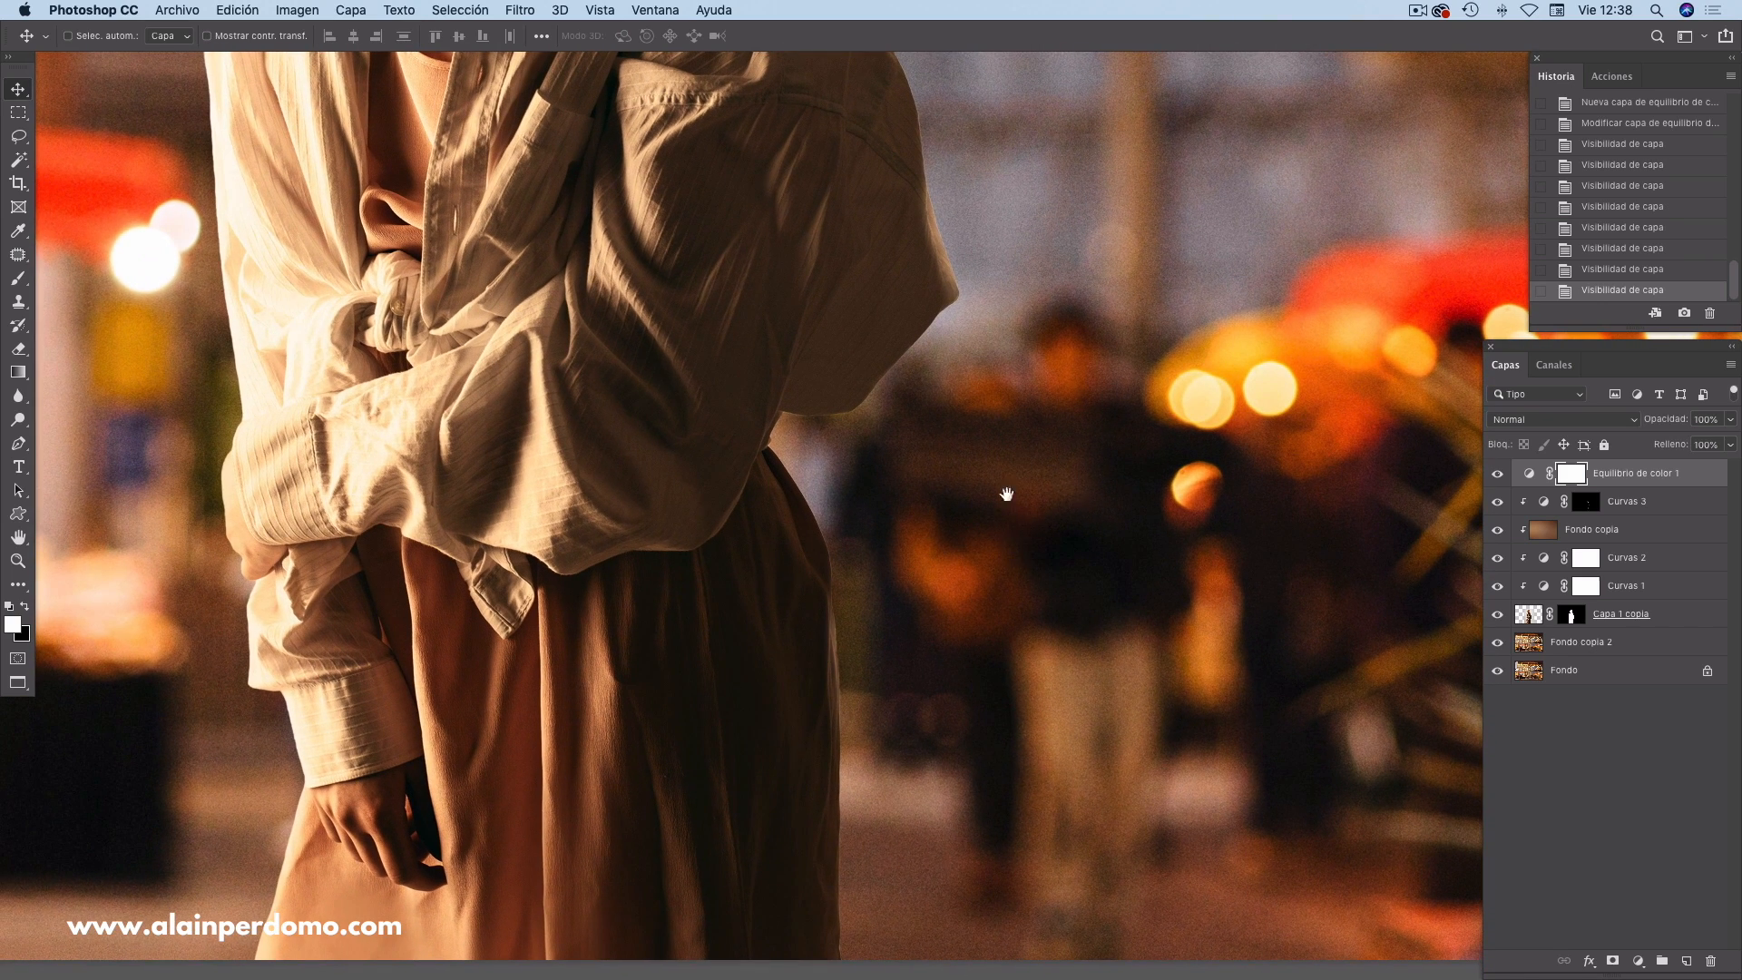
pyautogui.moveTo(689, 381); pyautogui.dragTo(708, 680)
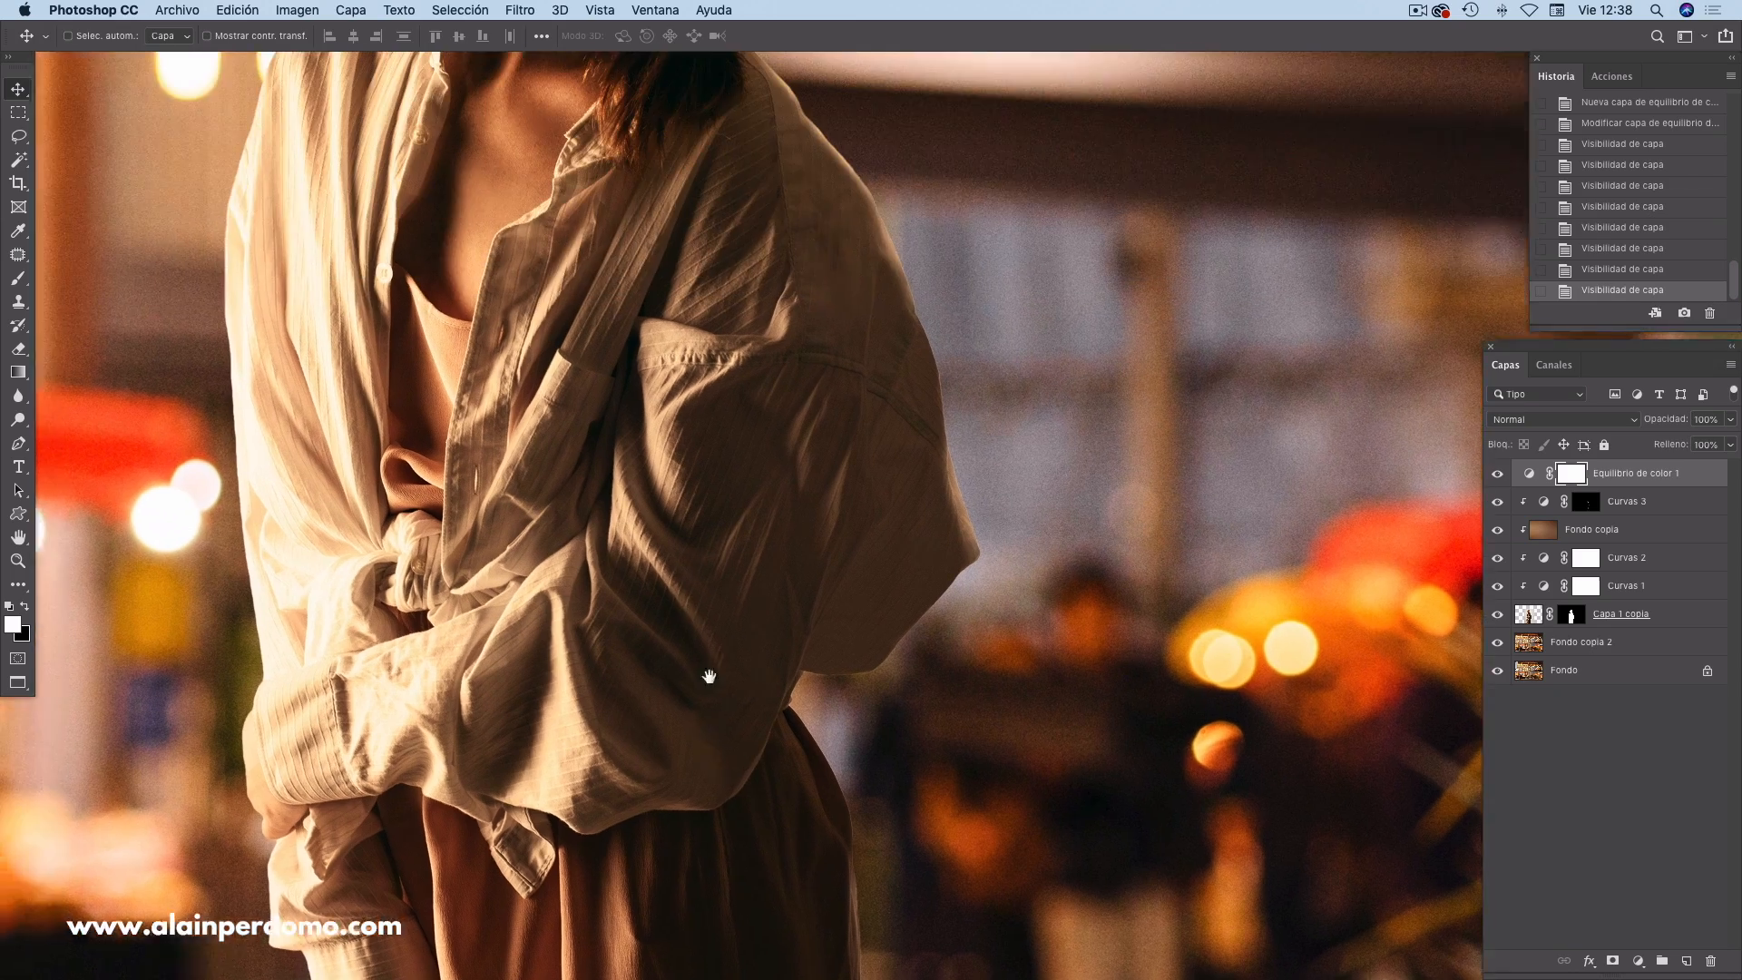
pyautogui.moveTo(712, 400); pyautogui.dragTo(731, 696)
pyautogui.moveTo(648, 471); pyautogui.dragTo(654, 526)
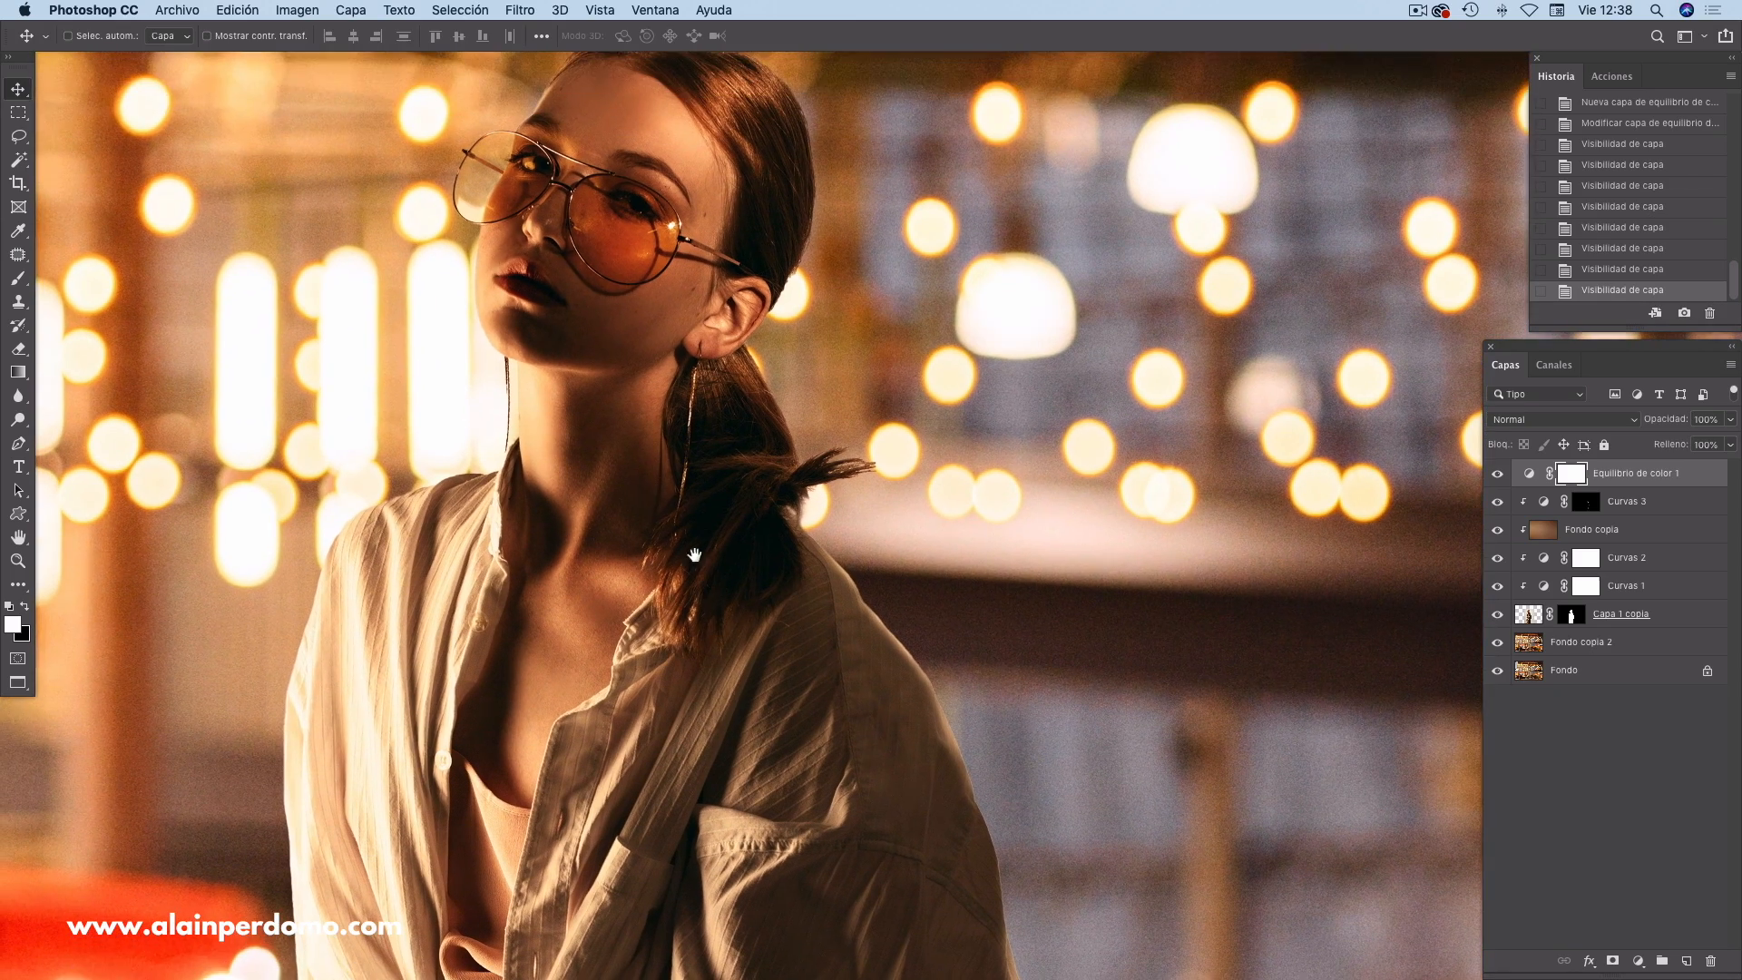
pyautogui.moveTo(743, 623); pyautogui.dragTo(719, 594)
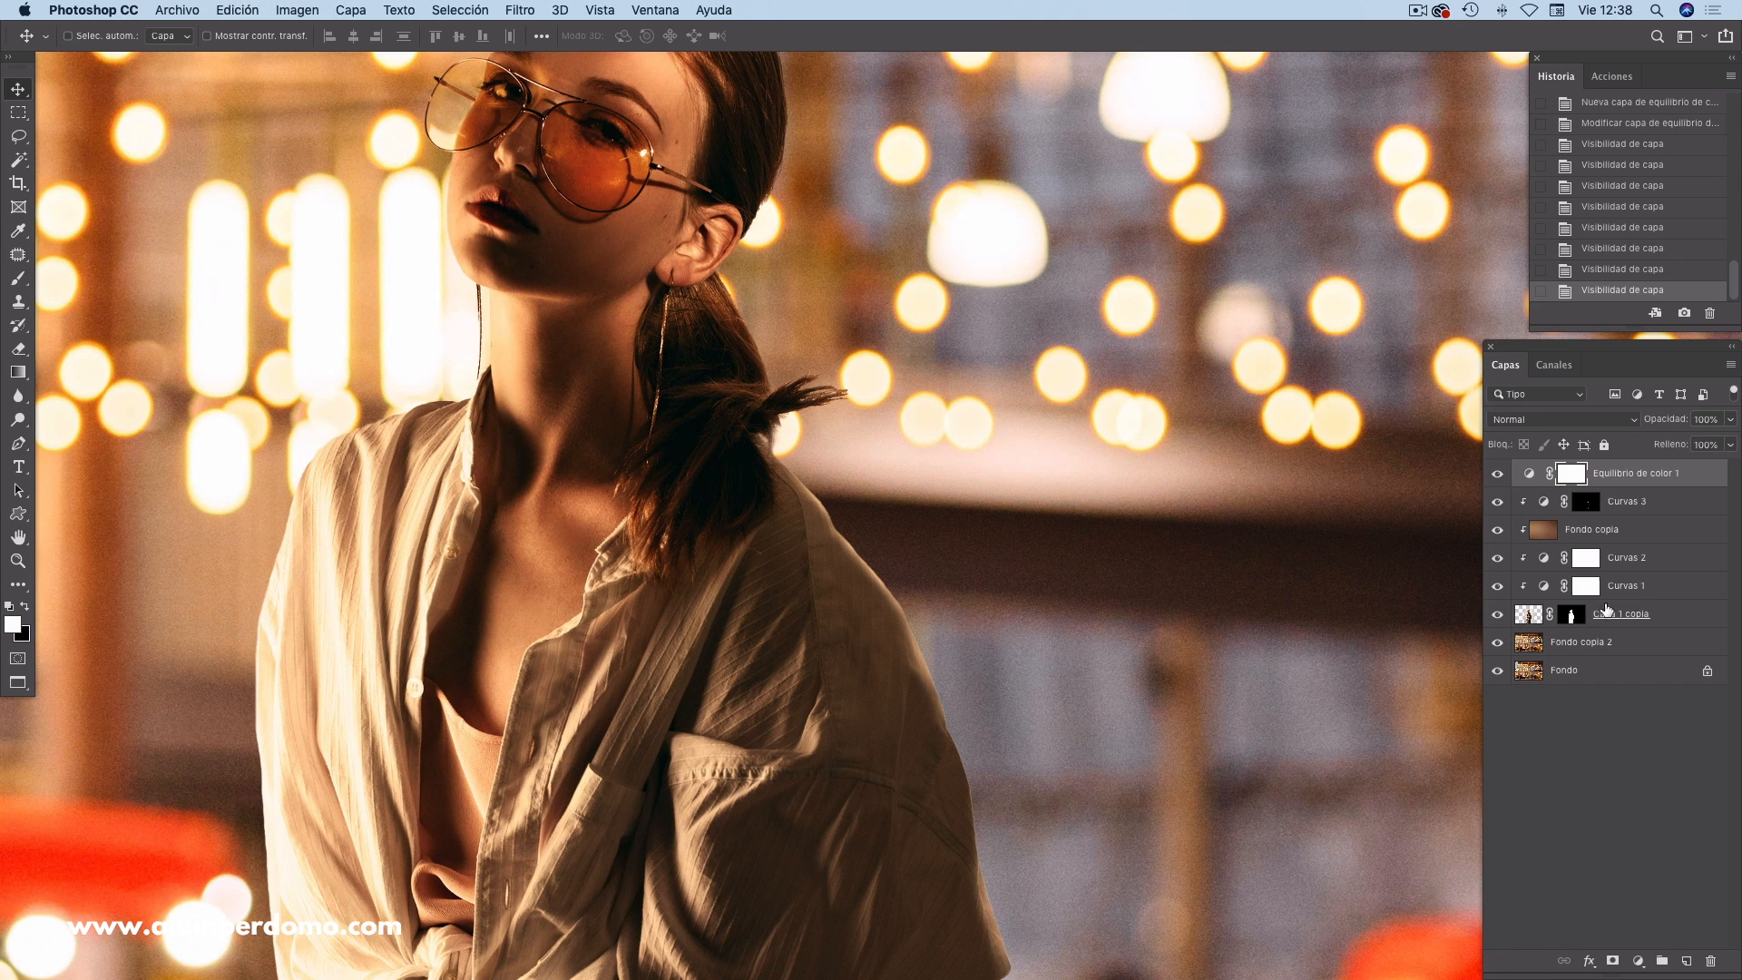
# - Convert the model layer Capa 1 copia into a smart object
pyautogui.click(1699, 621)
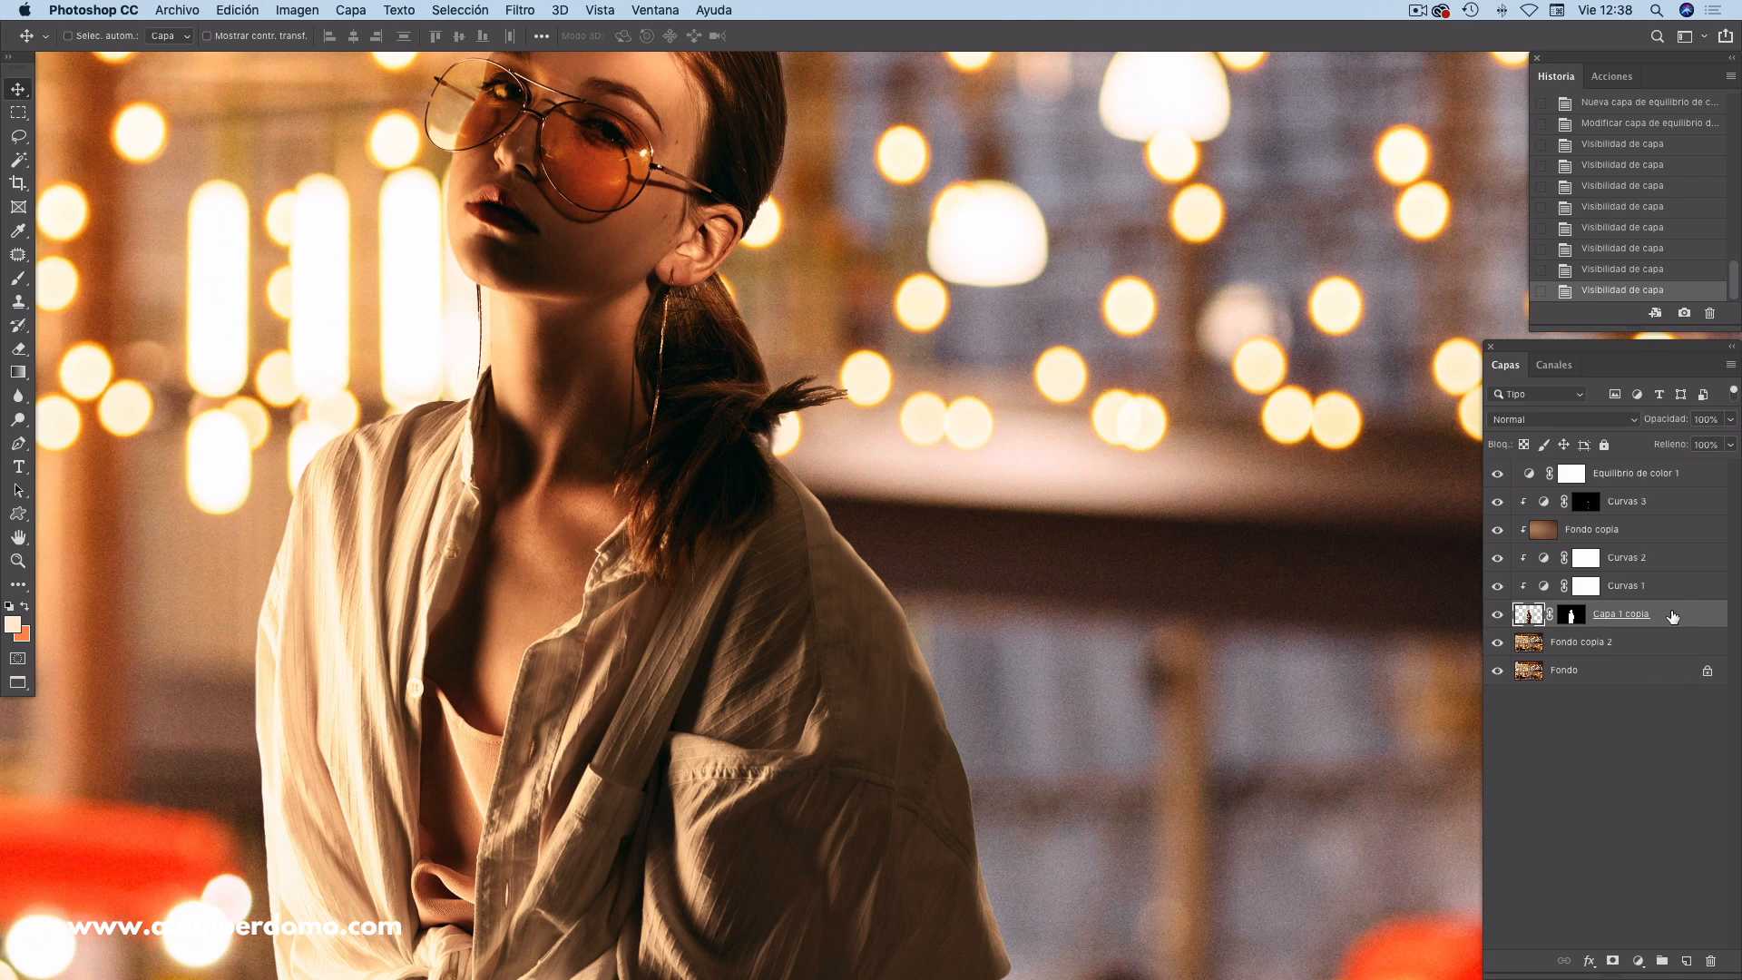
pyautogui.rightClick(1674, 617)
pyautogui.click(1524, 435)
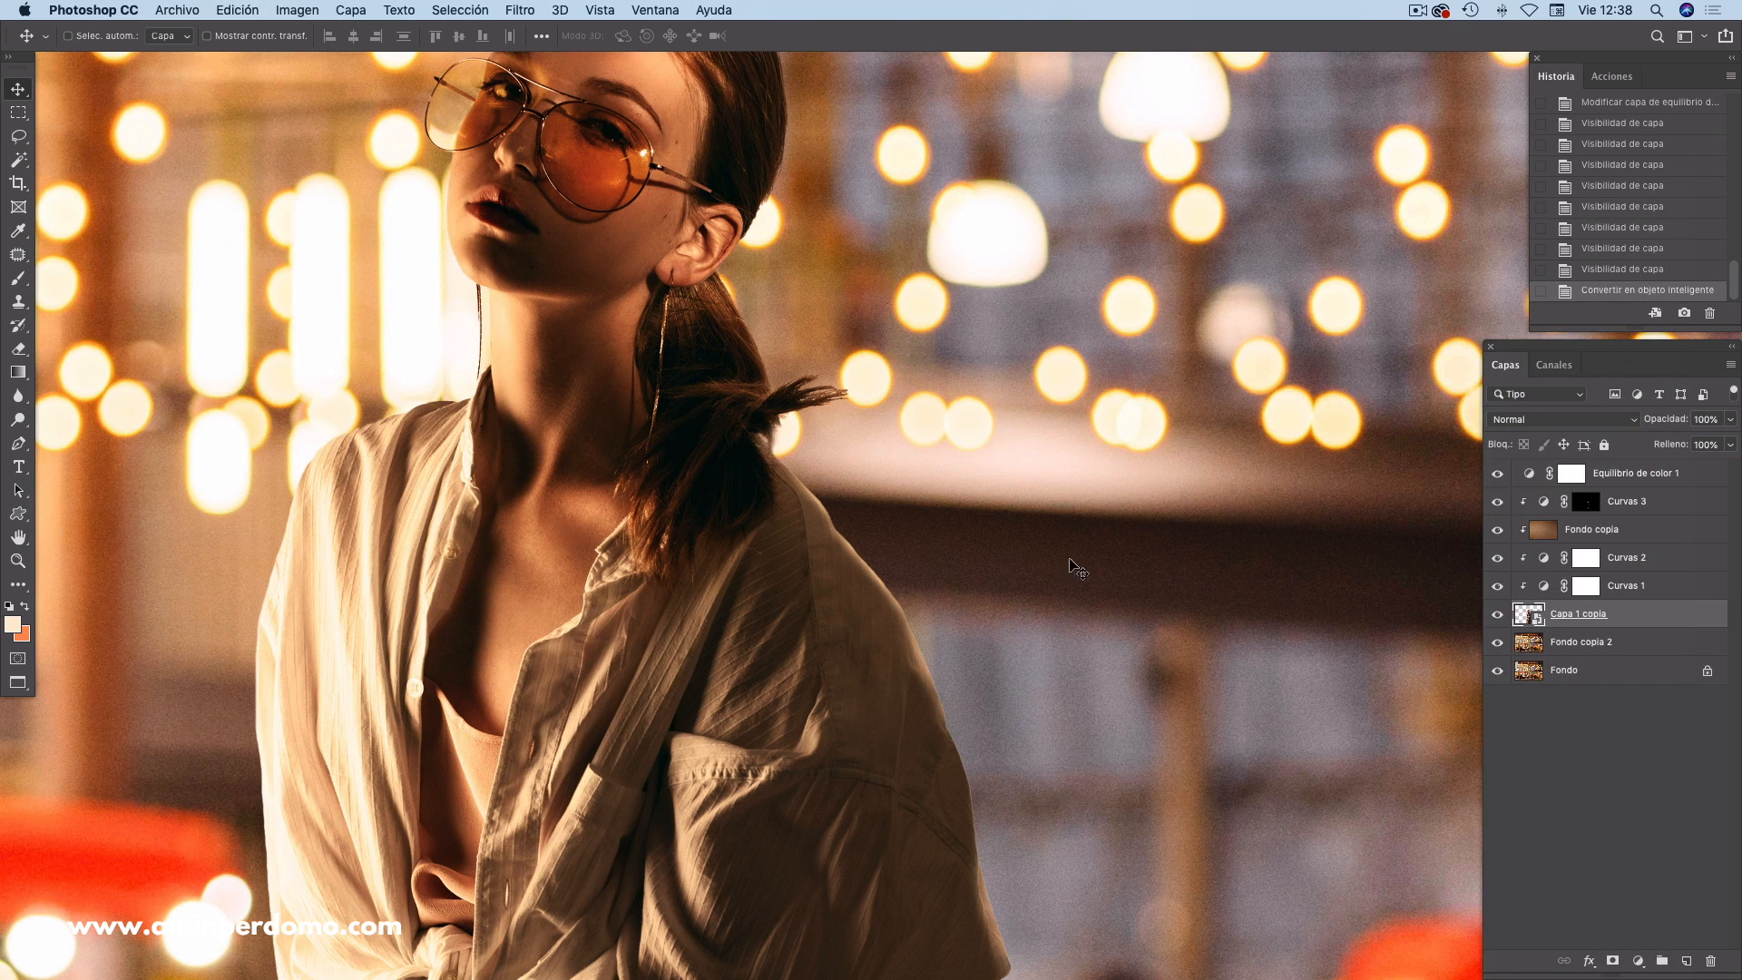
# - Open the Add Noise filter for the Capa 1 copia smart object and move its dialog clear of the model
pyautogui.moveTo(1043, 556); pyautogui.dragTo(1042, 623)
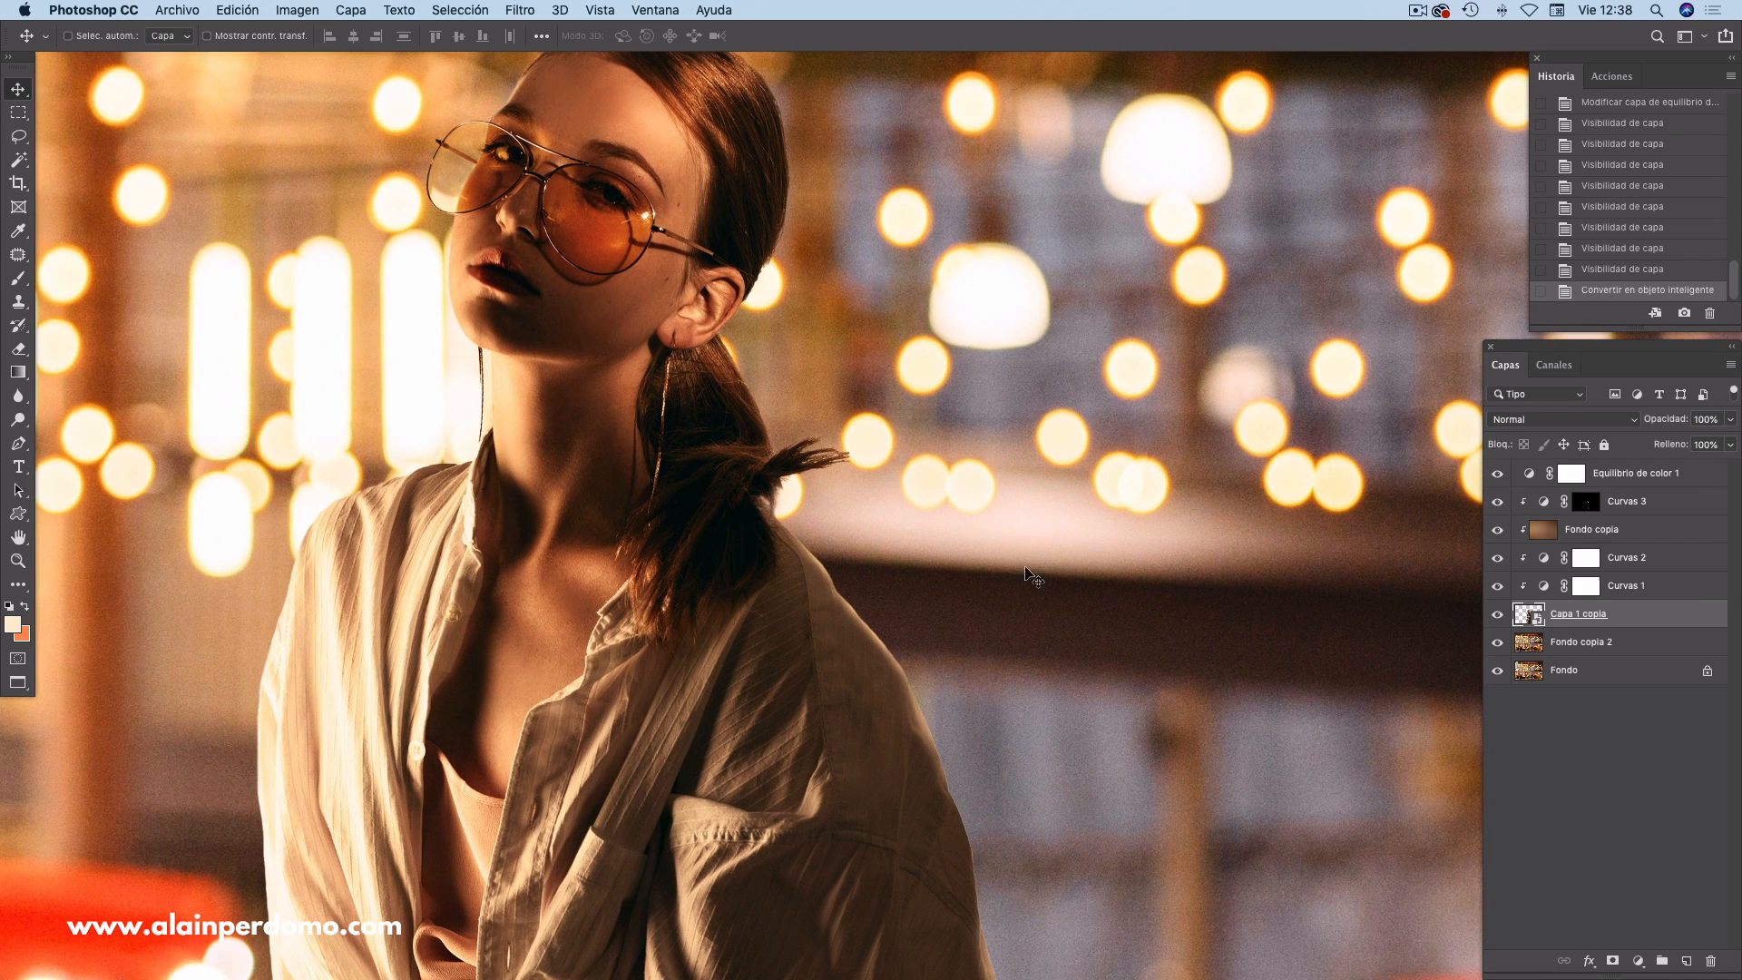
pyautogui.click(520, 11)
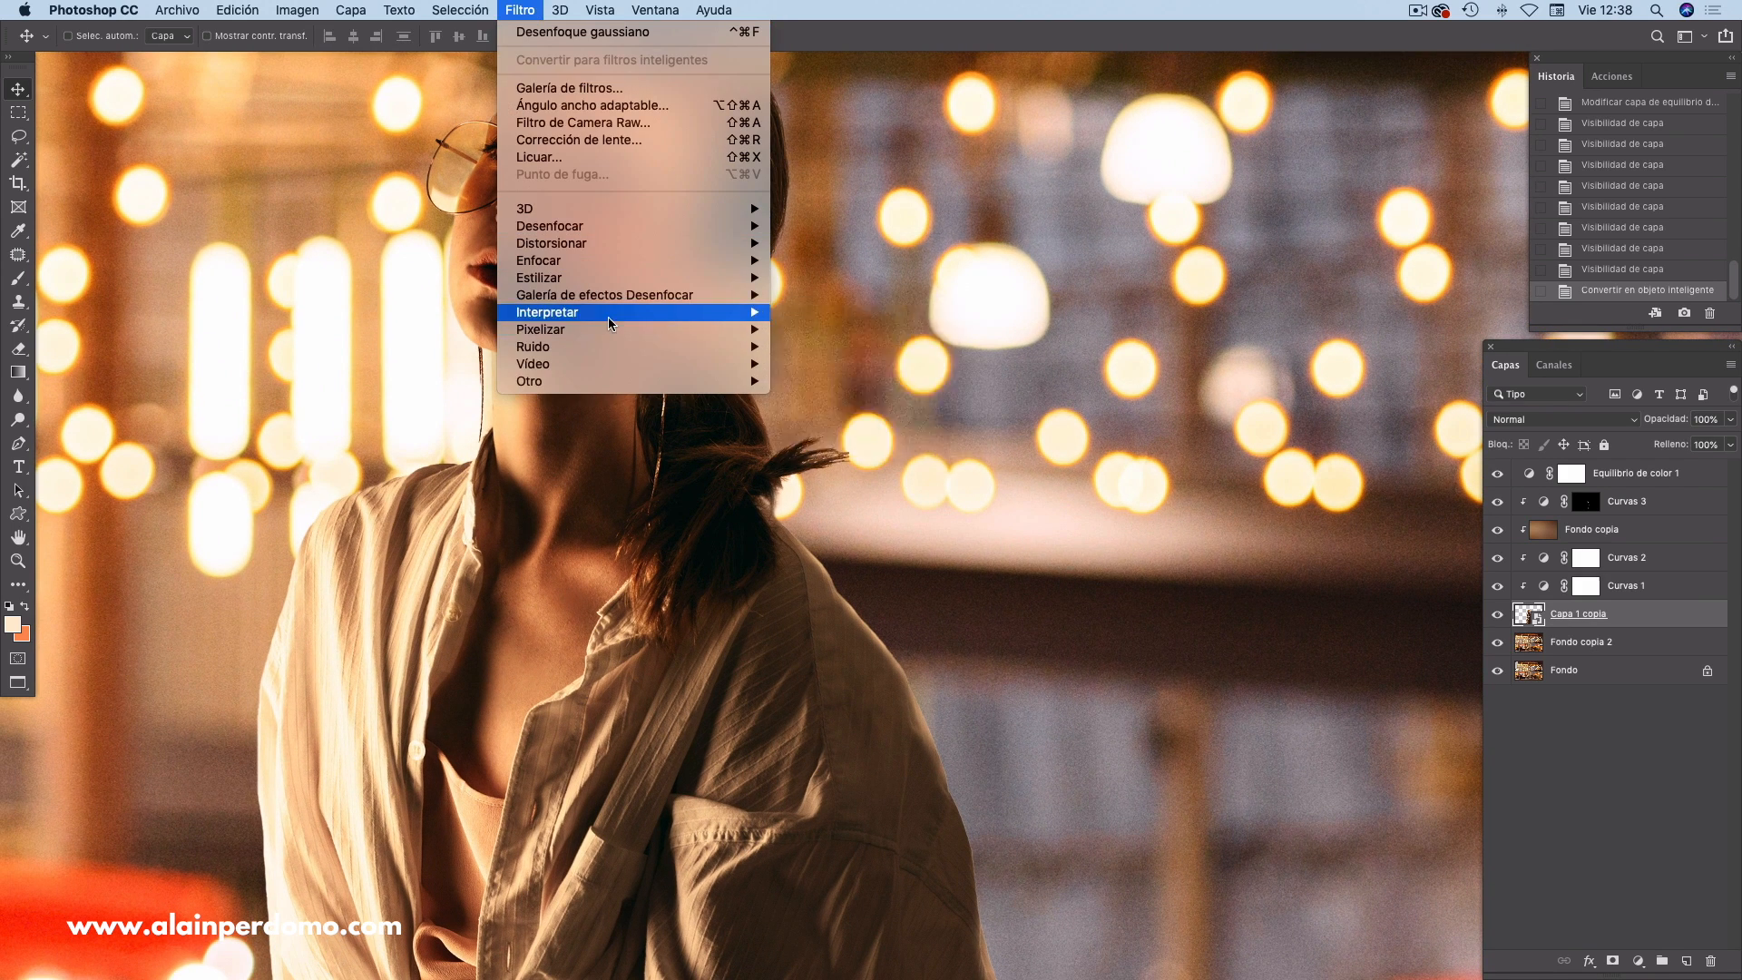
pyautogui.moveTo(625, 347)
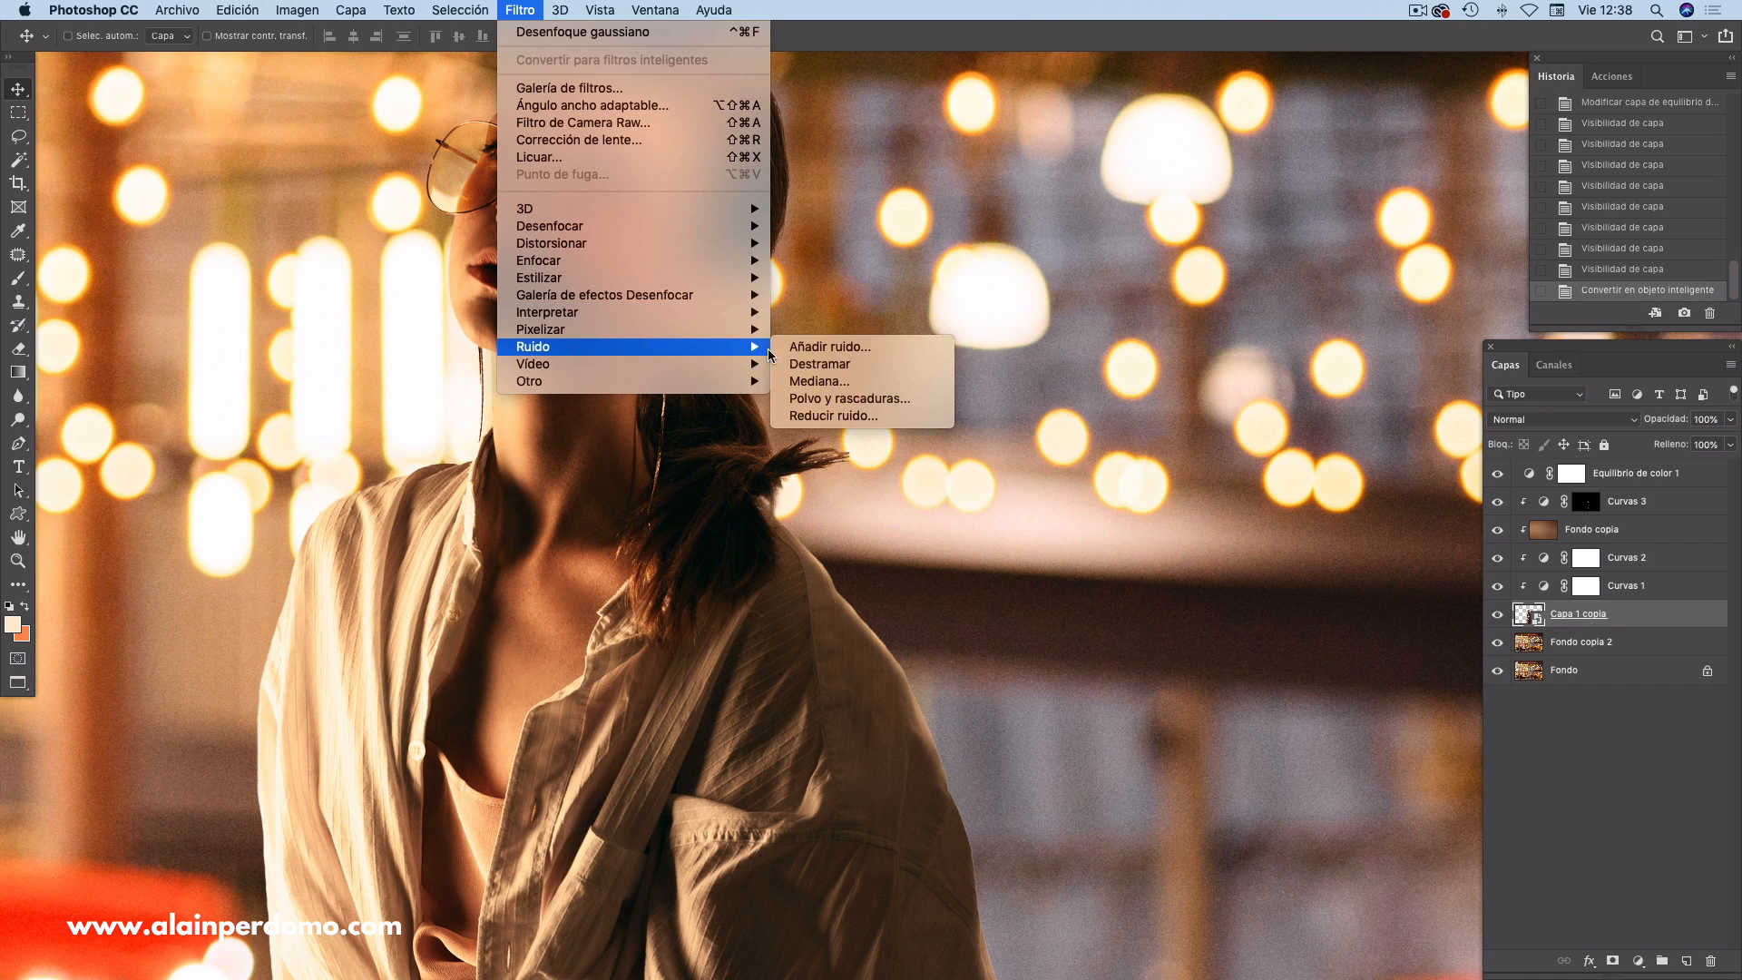
pyautogui.click(847, 349)
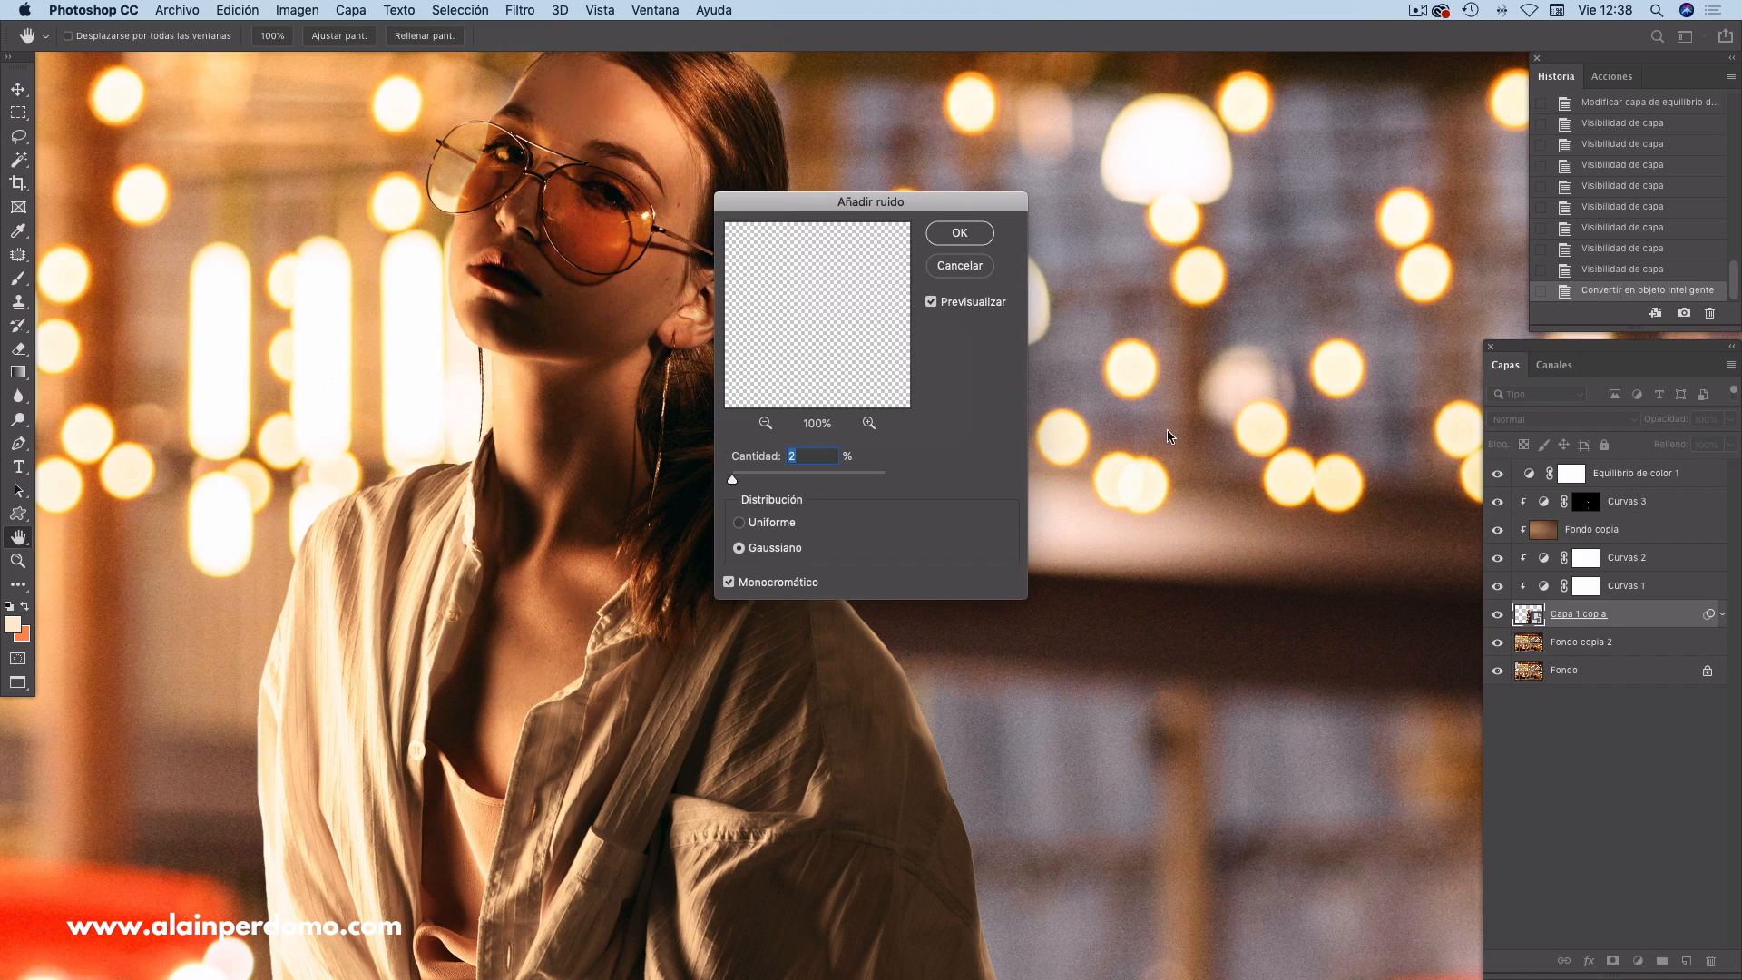
pyautogui.moveTo(903, 205); pyautogui.dragTo(1204, 216)
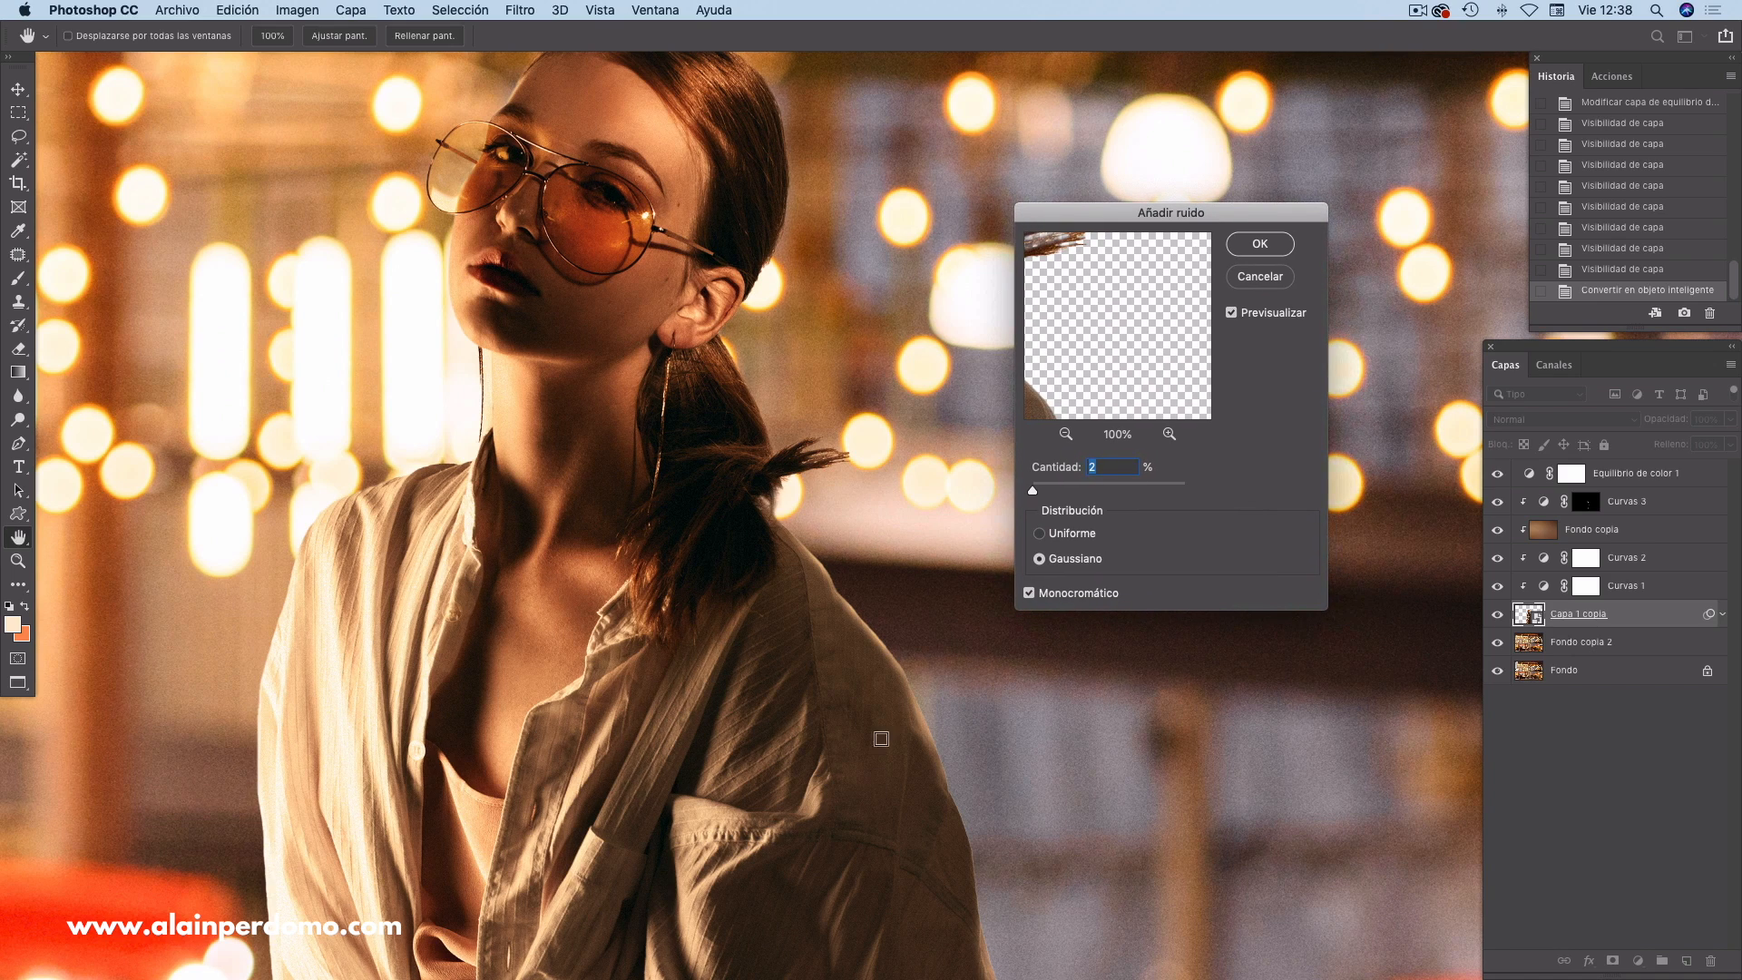
pyautogui.scroll(-3, 815, 562)
pyautogui.scroll(-10, 815, 562)
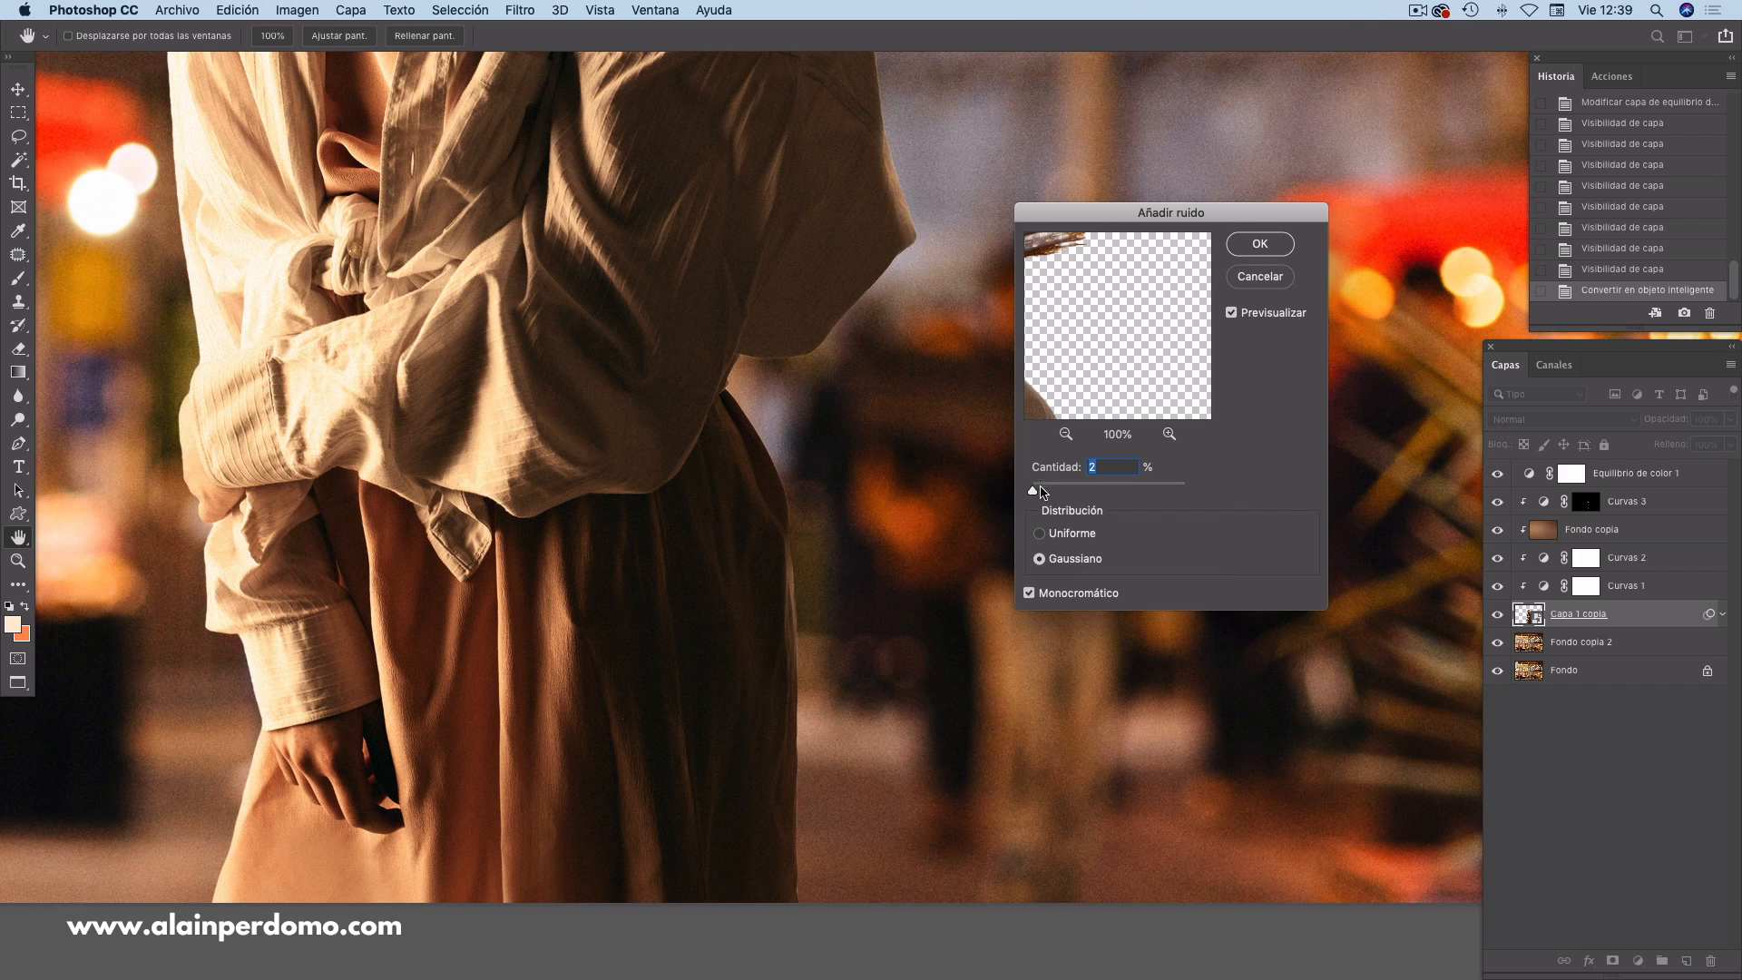
# - Set the noise amount to 2.5%, check the grain on the model's face, and apply the filter
pyautogui.moveTo(1035, 495); pyautogui.dragTo(1037, 497)
pyautogui.write('4')
pyautogui.press('BackSpace')
pyautogui.write('3')
pyautogui.press('Tab')
pyautogui.write('2')
pyautogui.write(',5')
pyautogui.moveTo(633, 193); pyautogui.dragTo(646, 554)
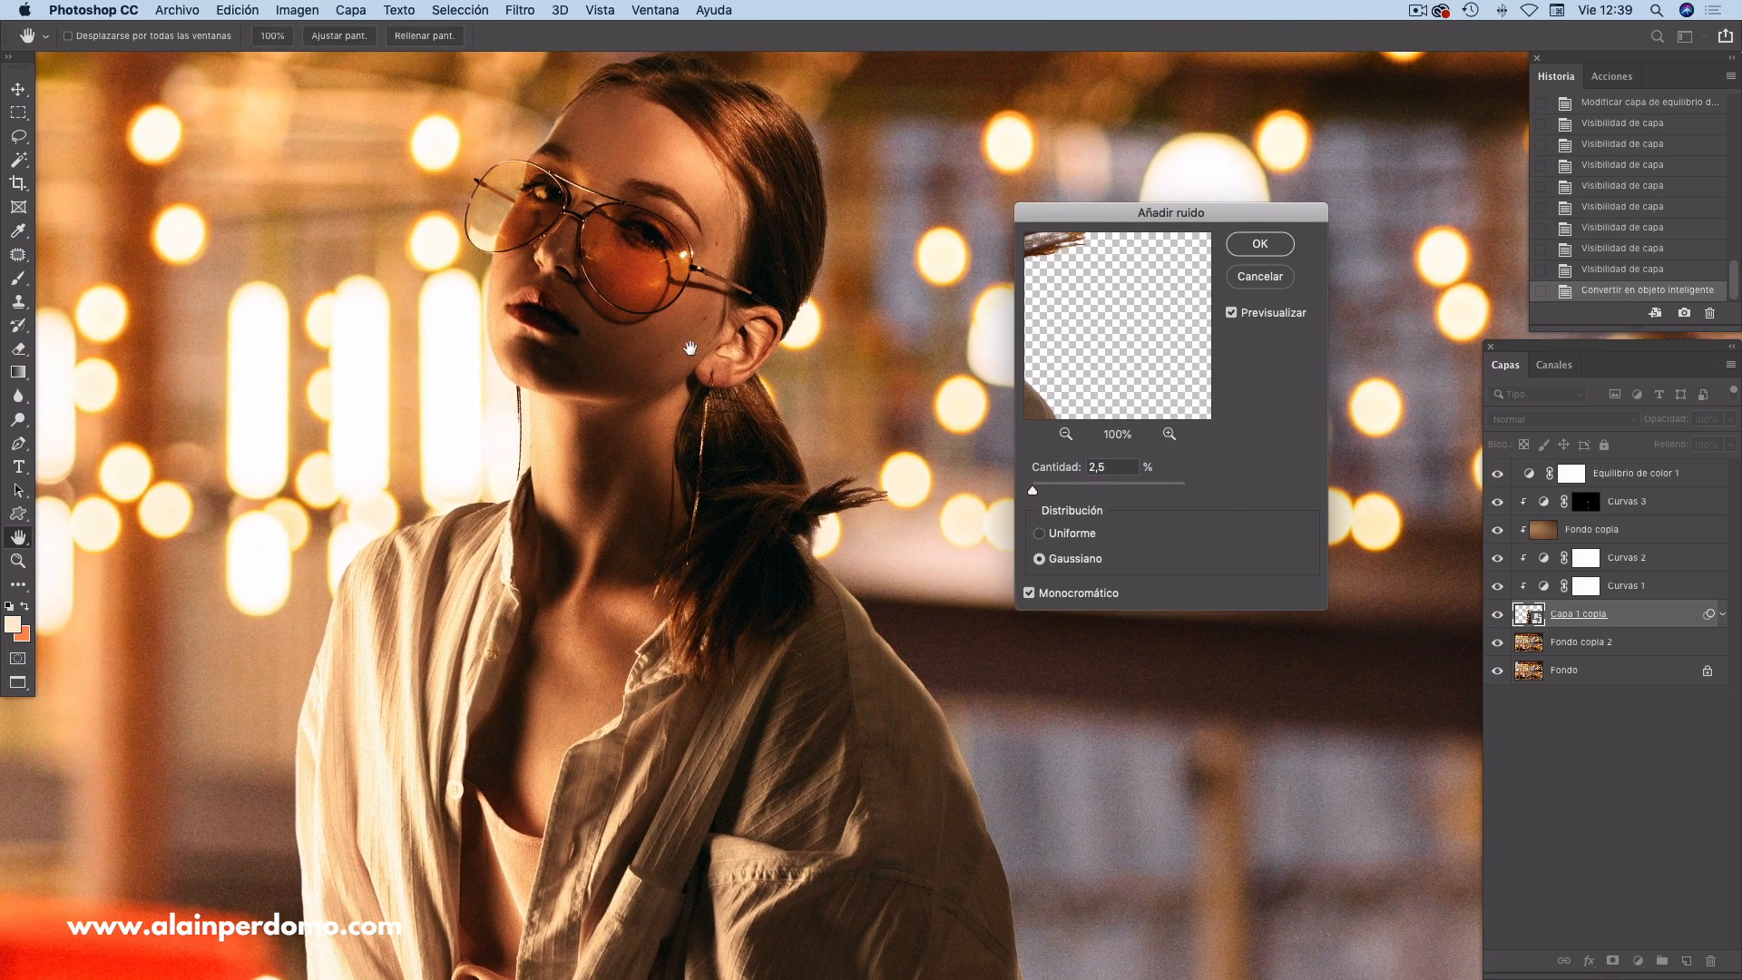
pyautogui.click(1257, 245)
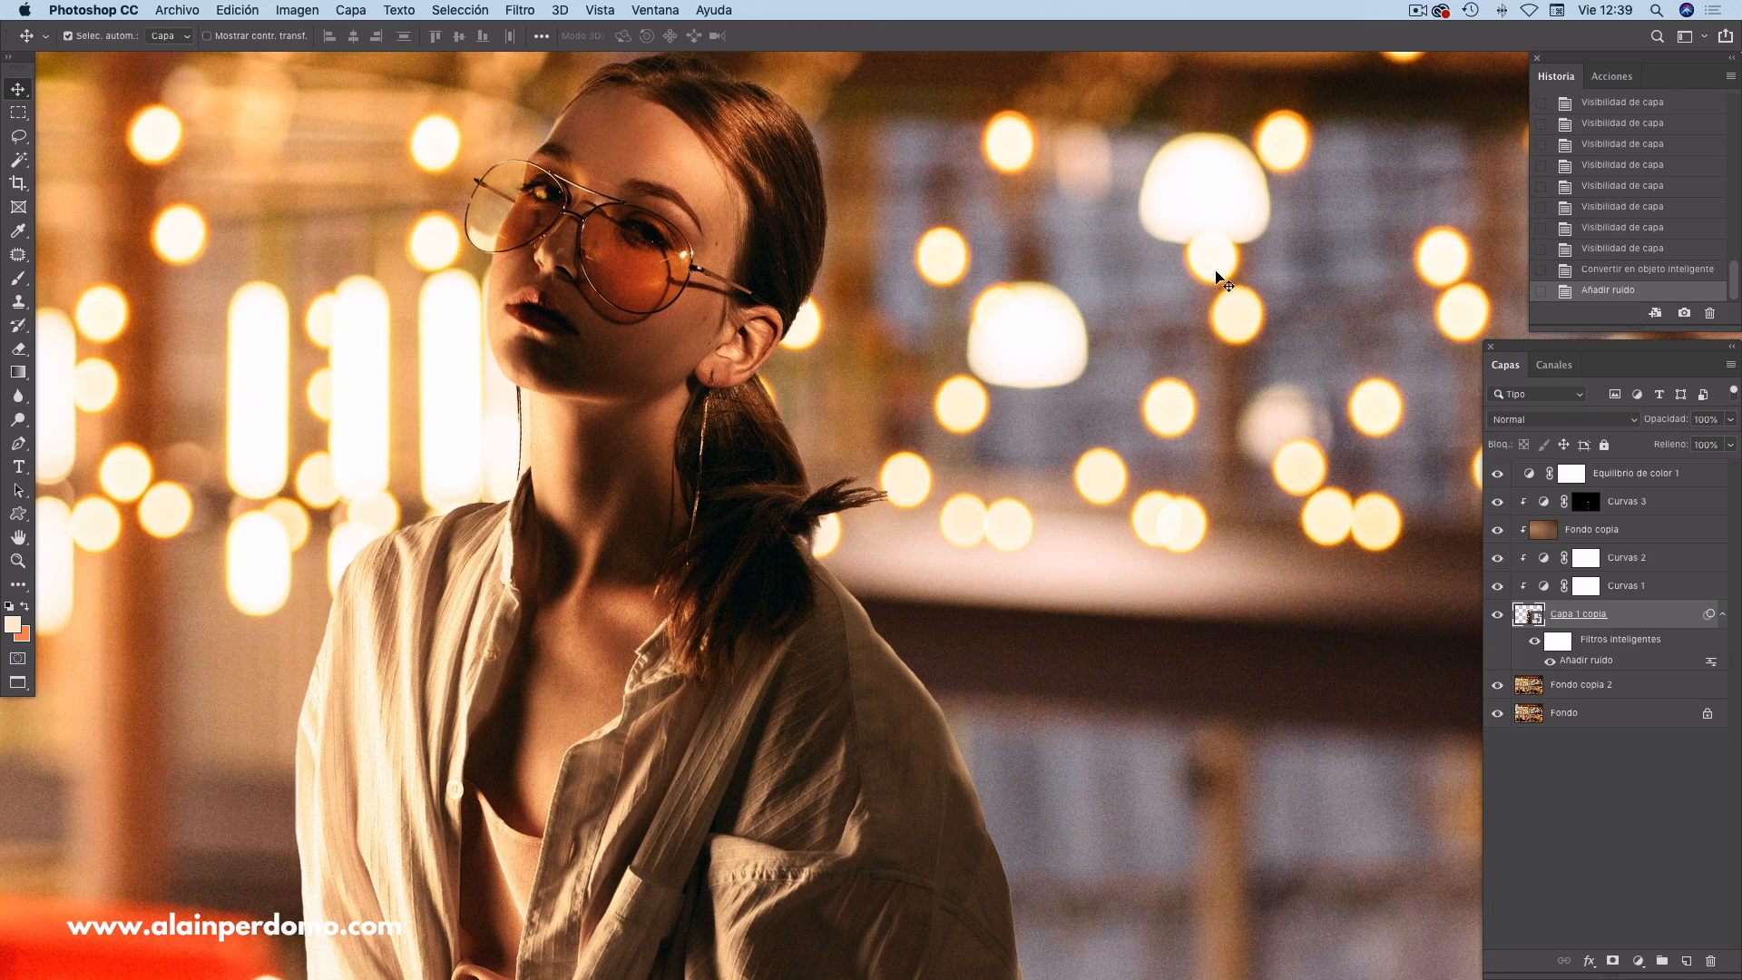
# - Examine how the model with added grain blends into the market background, up close and across the whole composite
pyautogui.press('super+0')
pyautogui.moveTo(873, 730); pyautogui.dragTo(730, 440)
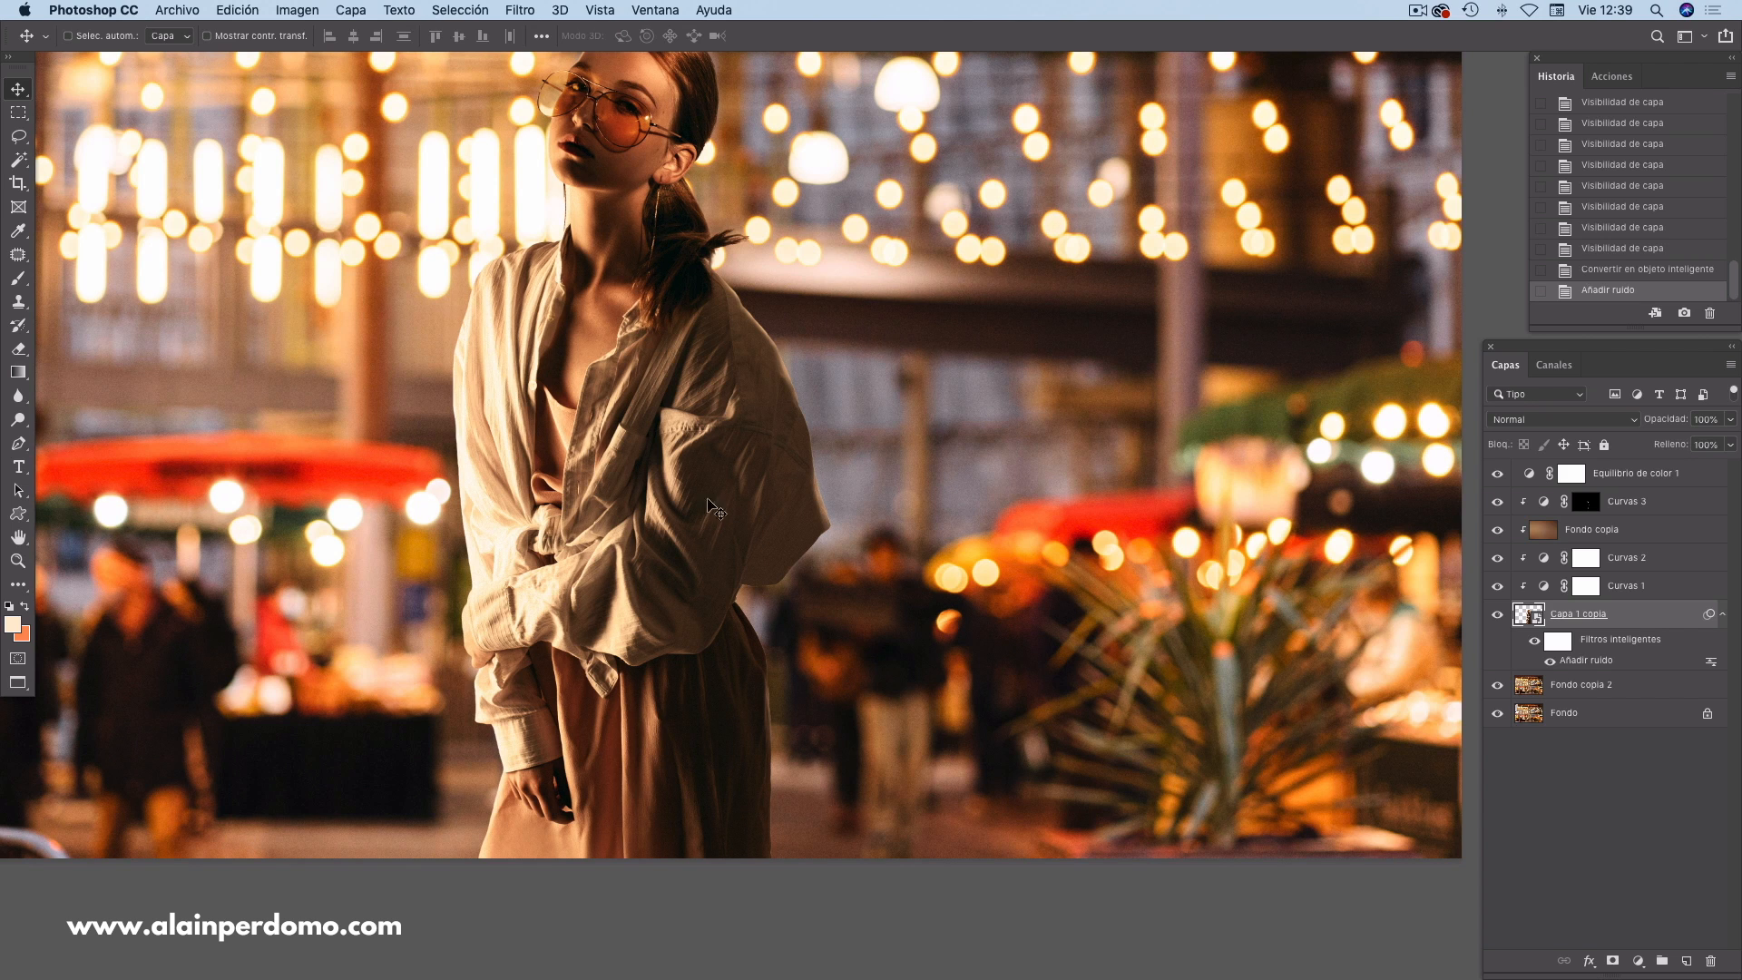
pyautogui.press('super')
pyautogui.press('super+plus')
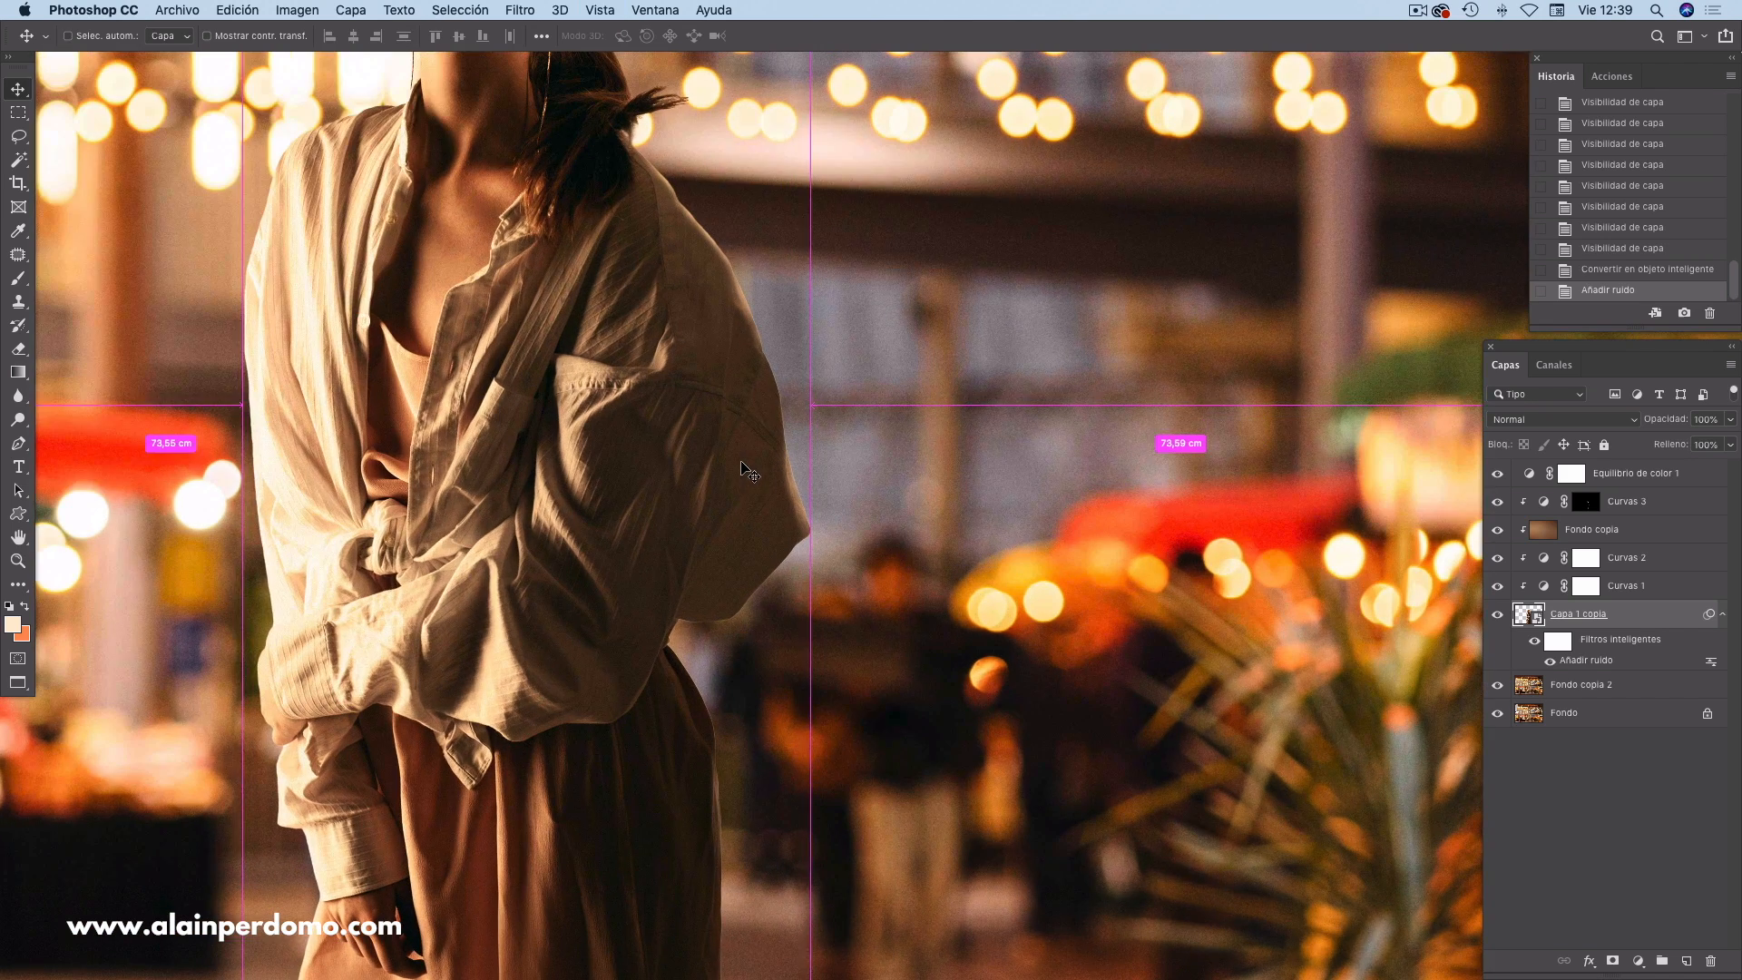
pyautogui.press('super+minus')
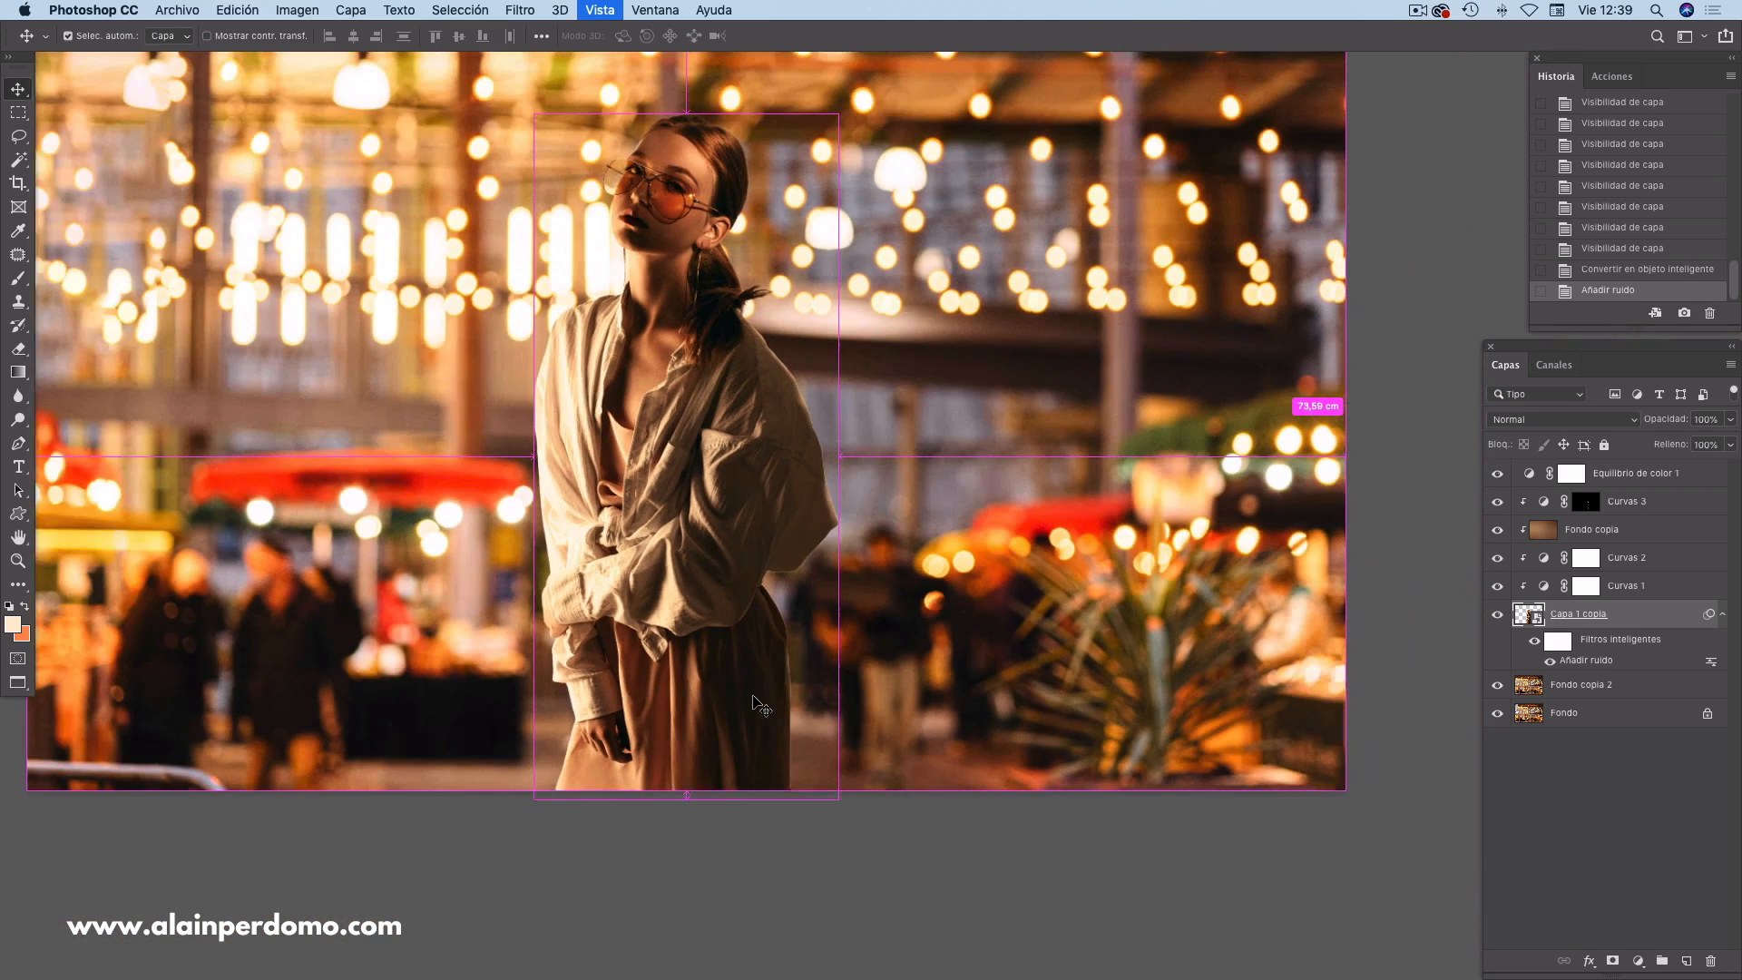
pyautogui.moveTo(935, 535); pyautogui.dragTo(988, 677)
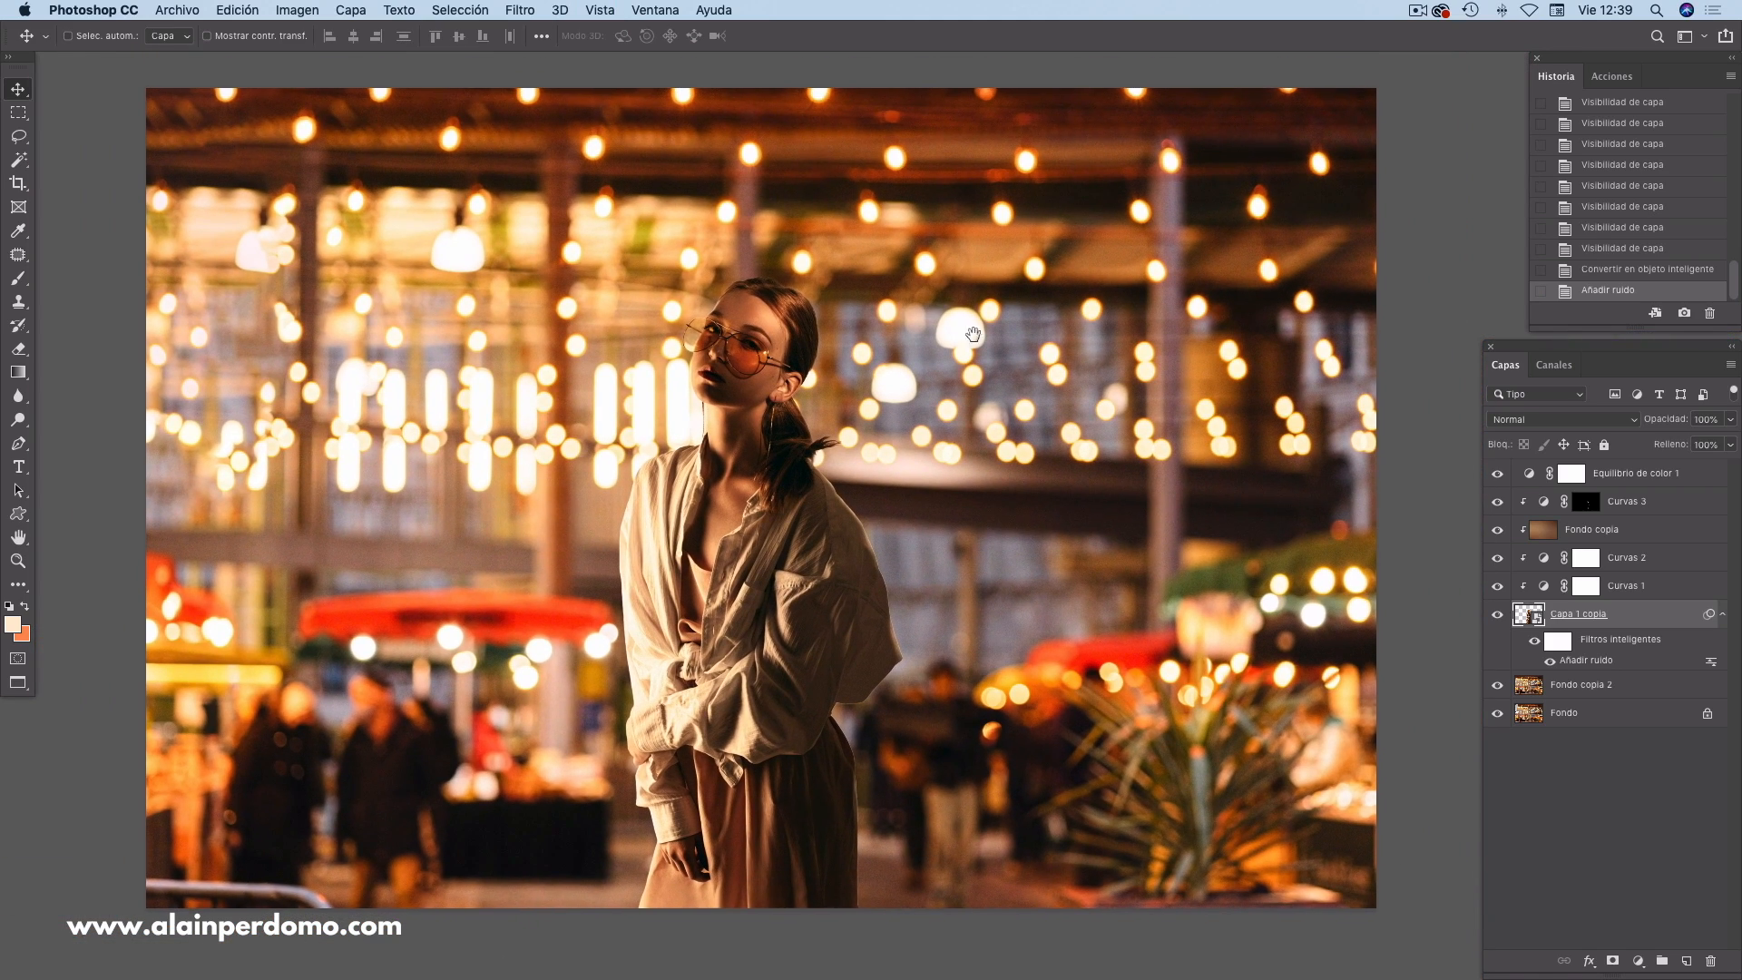